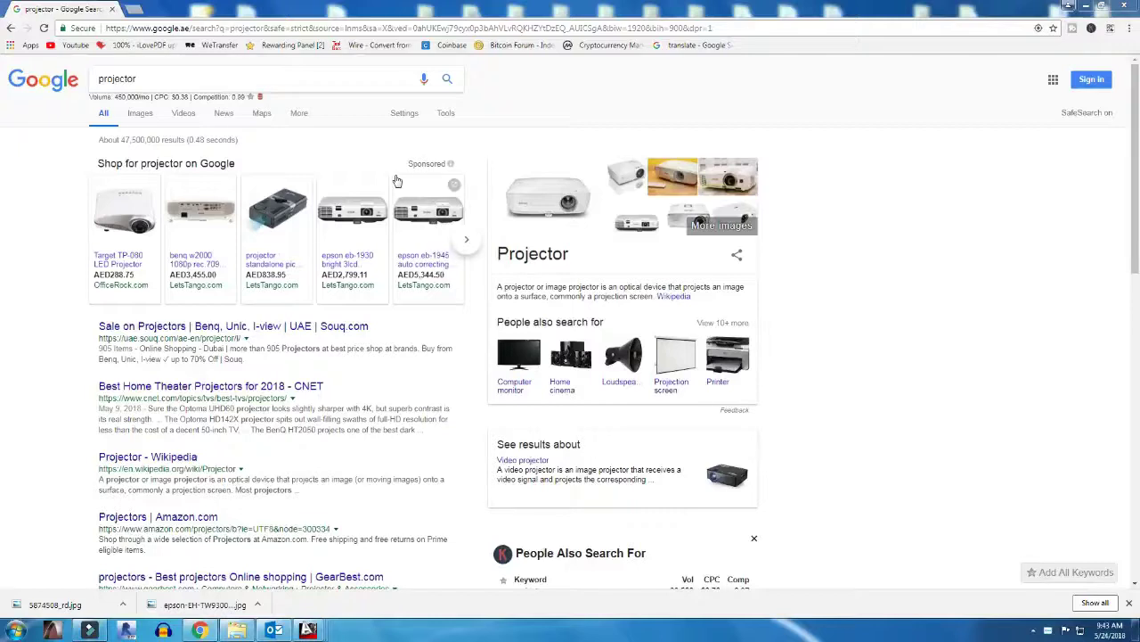
Search Google Images for 'projector' and save the Epson Home Cinema 4000 photo as 5874508_rd (1).jpg
{"action": "left_click", "coordinate": [142, 78]}
{"action": "double_click", "coordinate": [165, 78]}
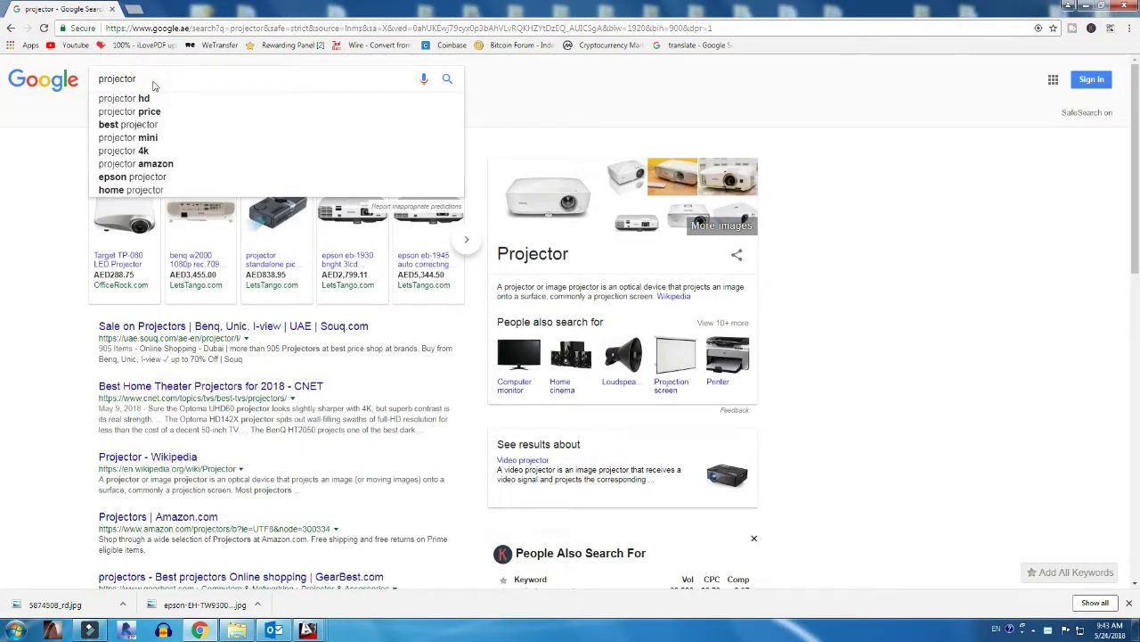
{"action": "key", "text": "Return"}
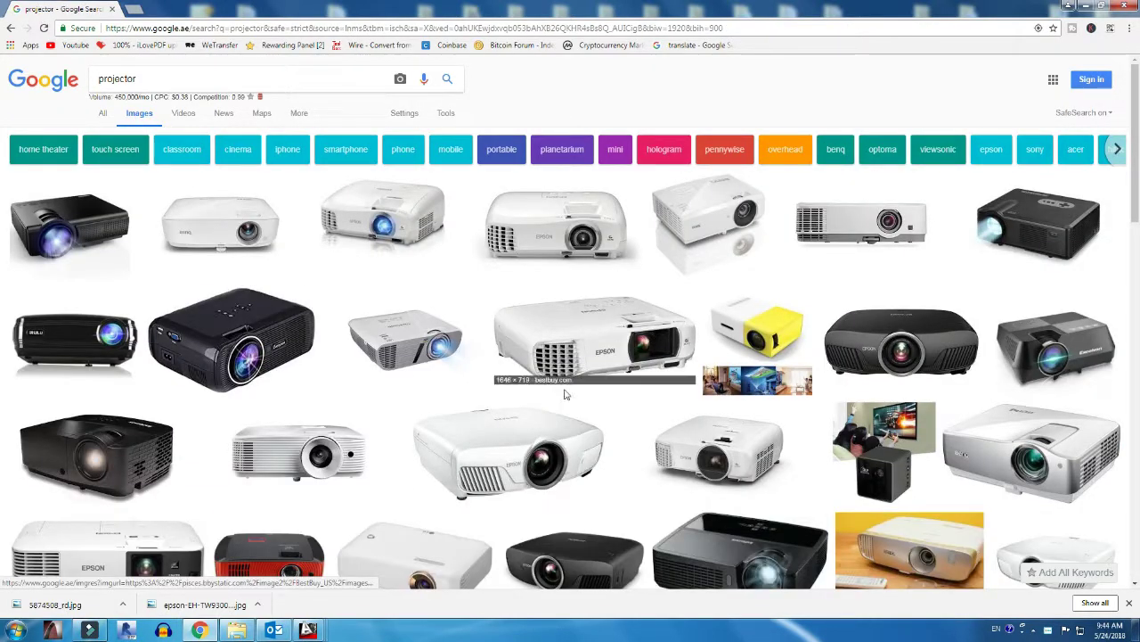
{"action": "left_click", "coordinate": [501, 465]}
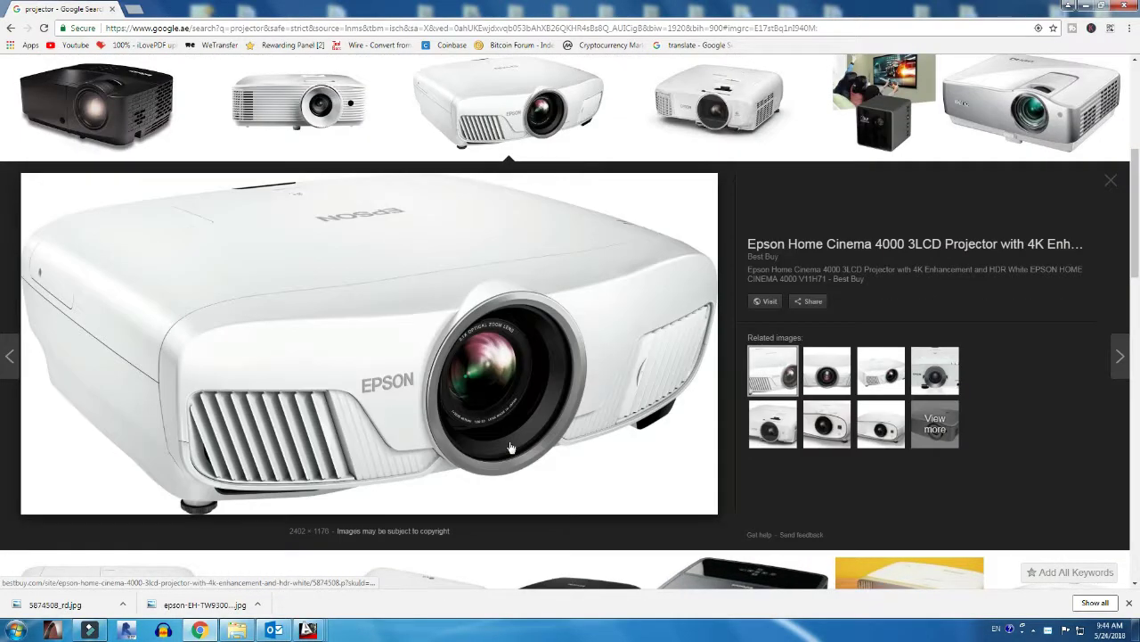
{"action": "right_click", "coordinate": [385, 426]}
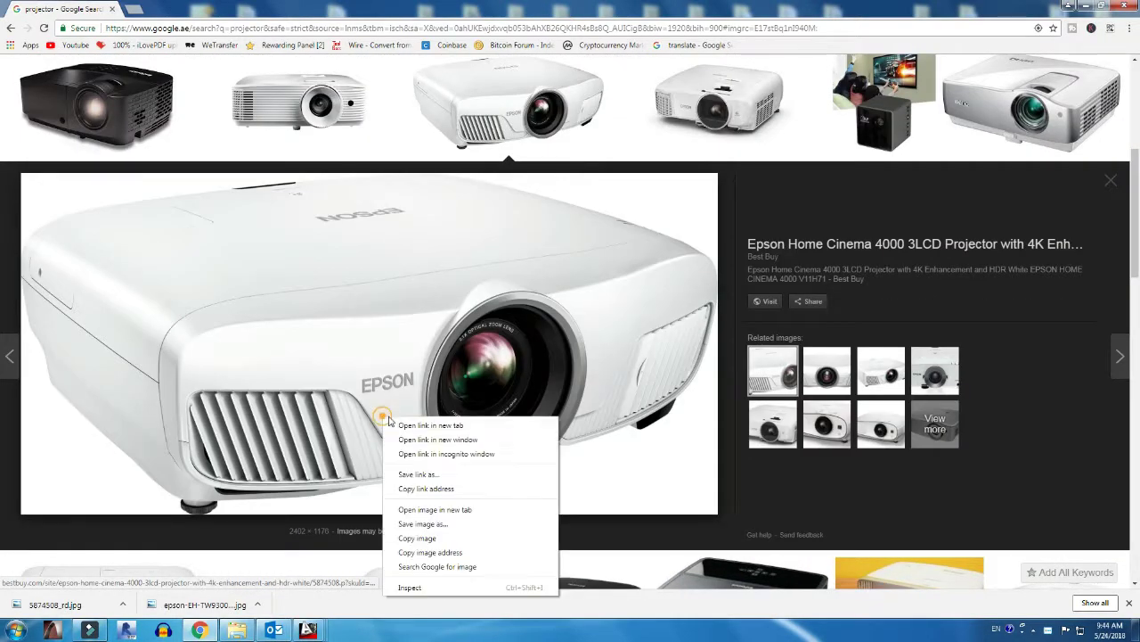
{"action": "left_click", "coordinate": [413, 521]}
{"action": "left_click", "coordinate": [580, 383]}
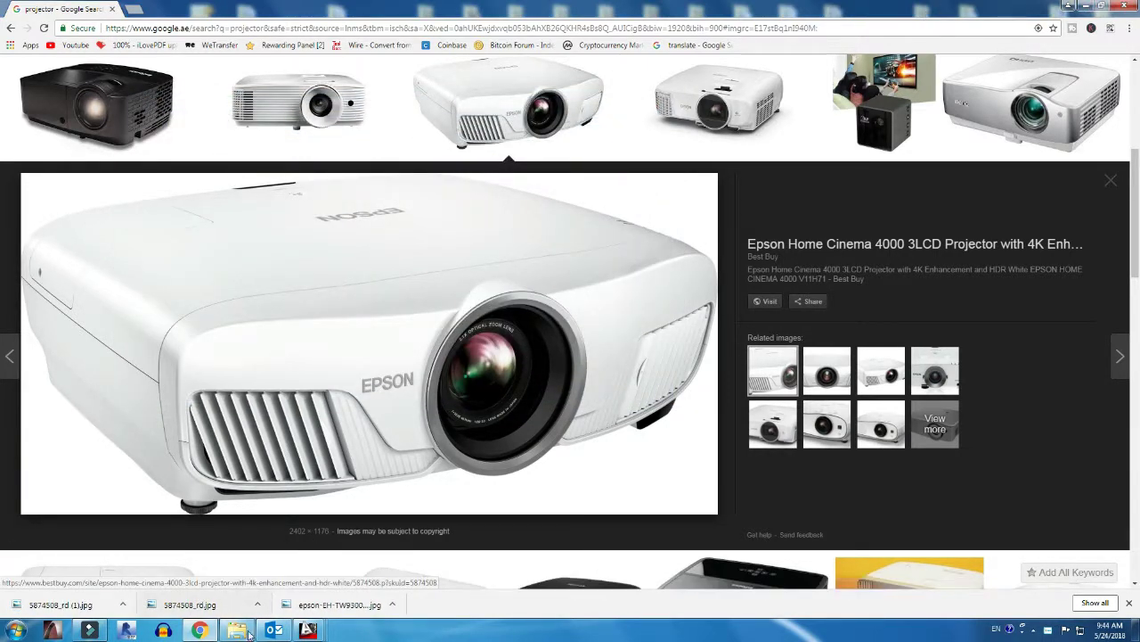
Bring Drawing2.dwg to the front and maximize the AutoCAD window
{"action": "left_click", "coordinate": [307, 630]}
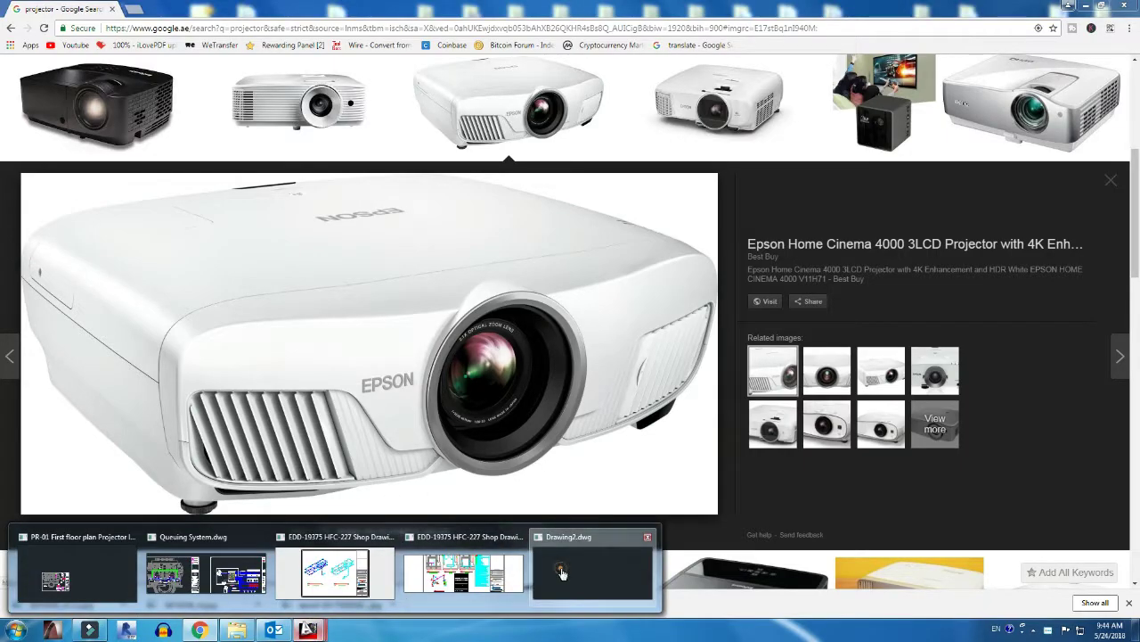
{"action": "left_click", "coordinate": [559, 569]}
{"action": "left_click", "coordinate": [200, 630]}
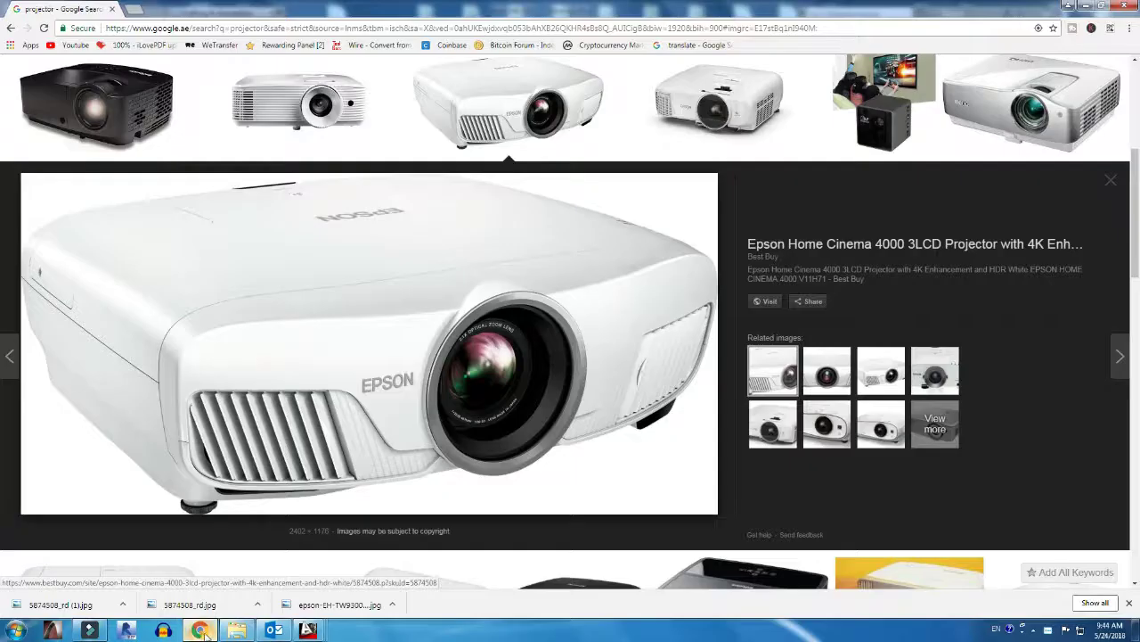
{"action": "left_click", "coordinate": [1084, 6]}
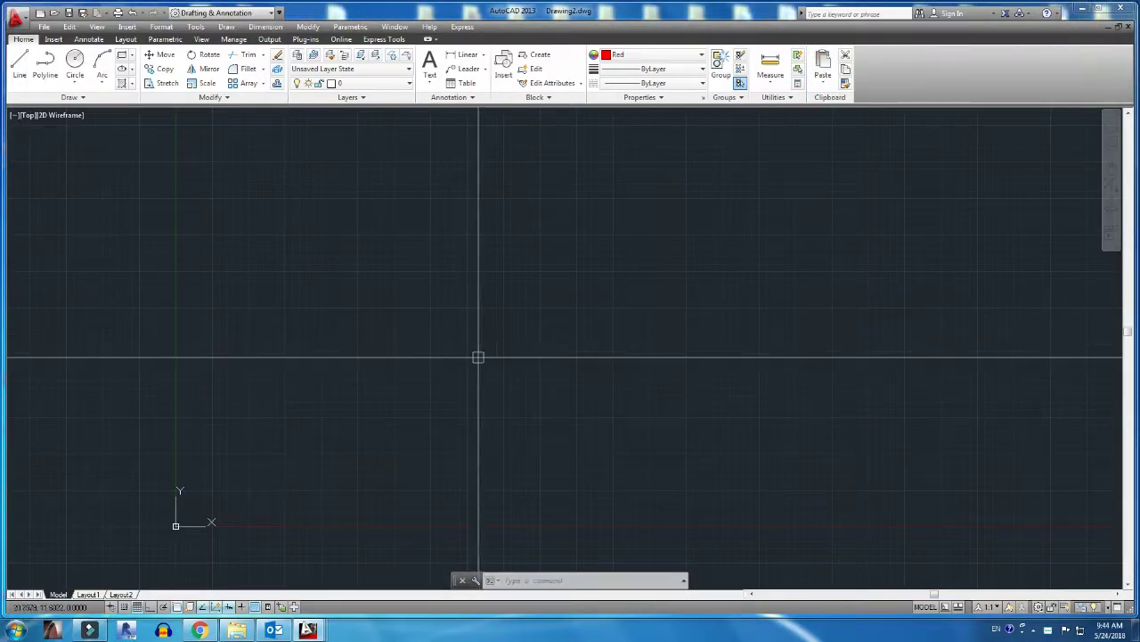
{"action": "left_click", "coordinate": [504, 313]}
{"action": "left_click", "coordinate": [646, 277]}
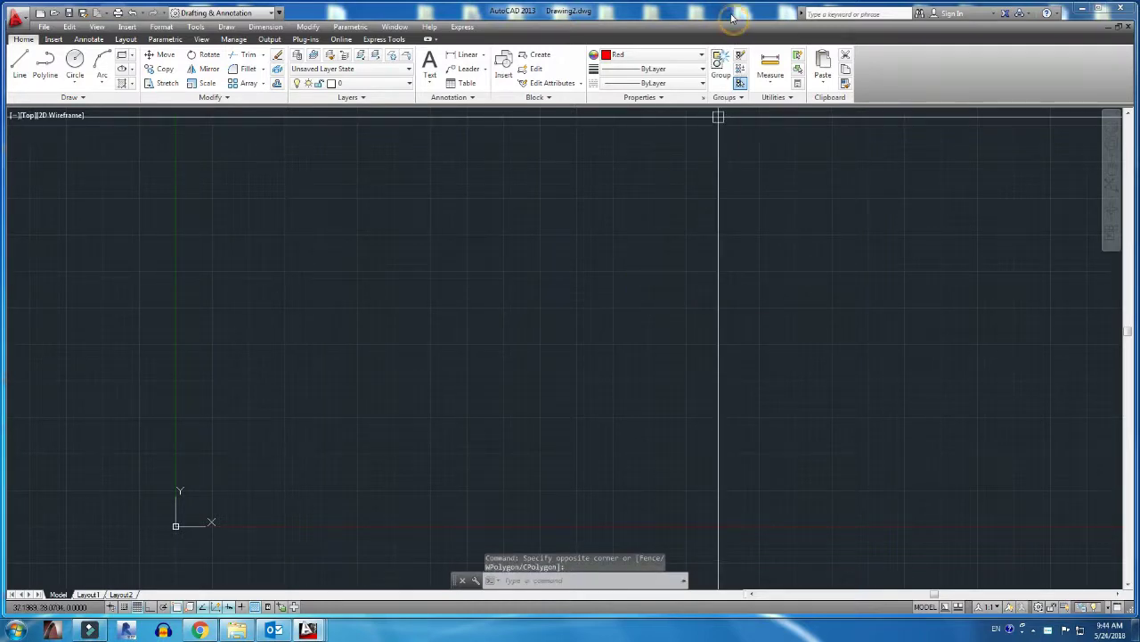
{"action": "double_click", "coordinate": [730, 17]}
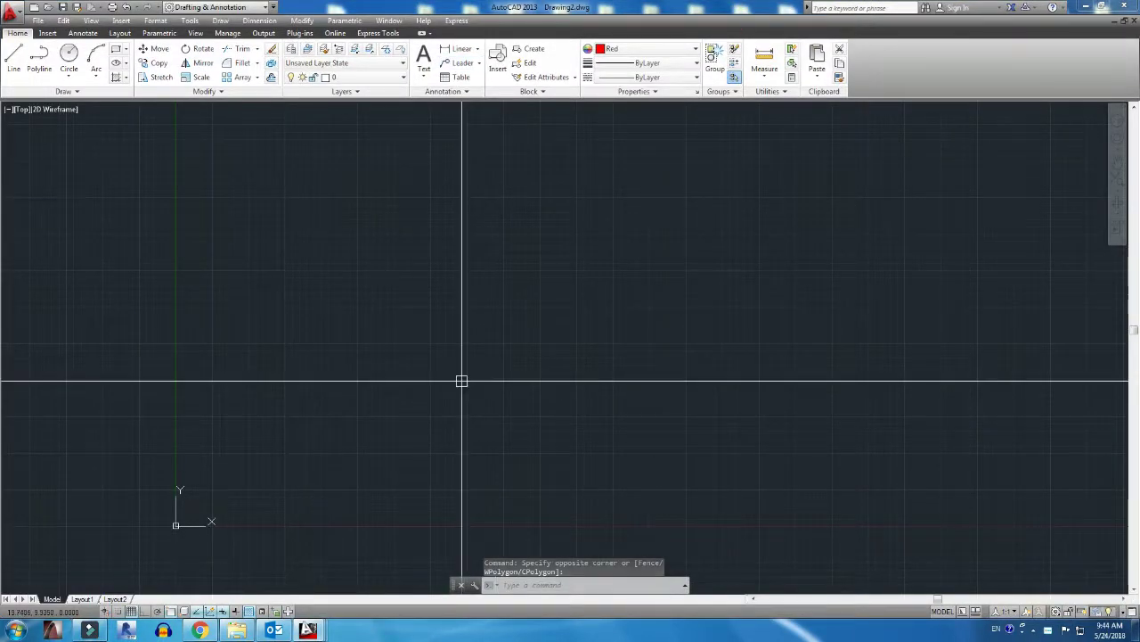
Check Help > About AutoCAD, close it, and turn off the grid with F7
{"action": "left_click", "coordinate": [11, 14]}
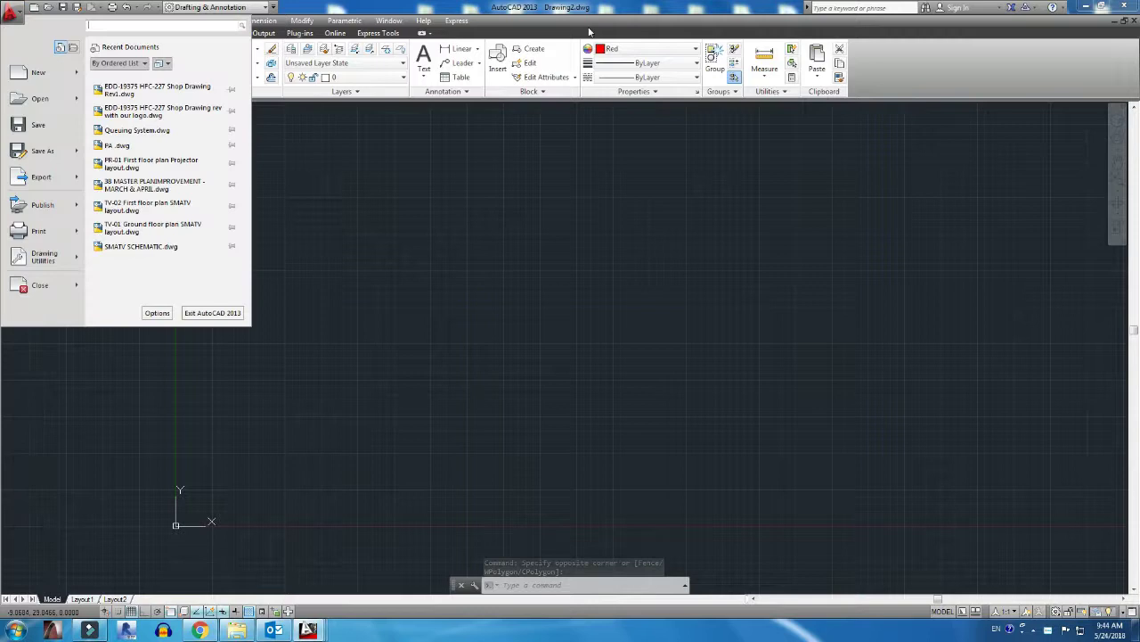
{"action": "left_click", "coordinate": [472, 25]}
{"action": "left_click", "coordinate": [430, 22]}
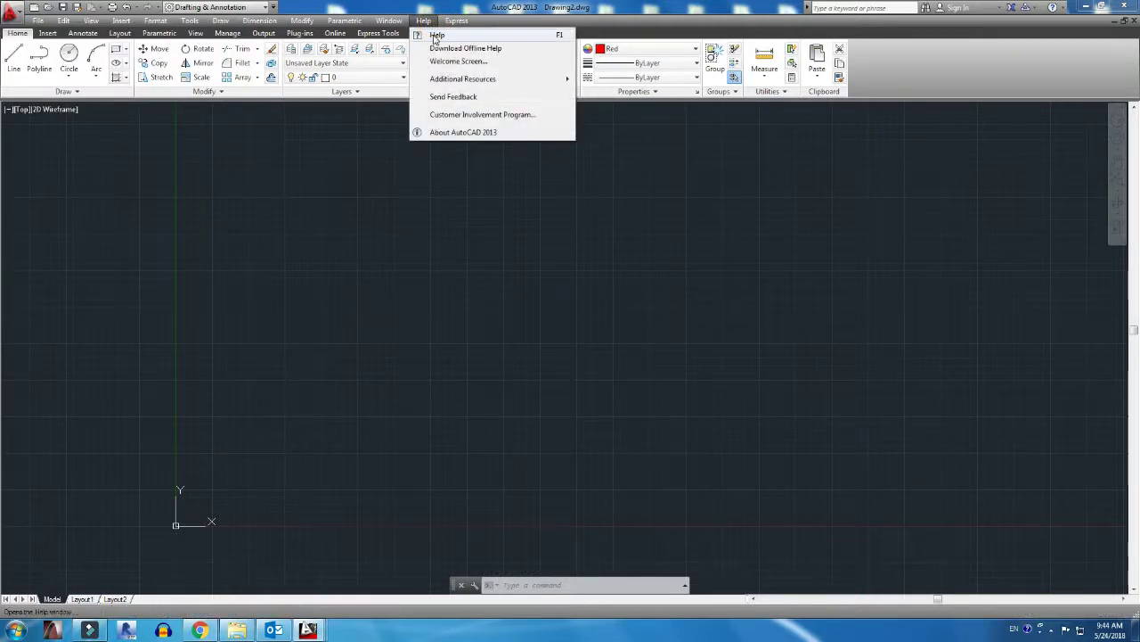
{"action": "left_click", "coordinate": [460, 133]}
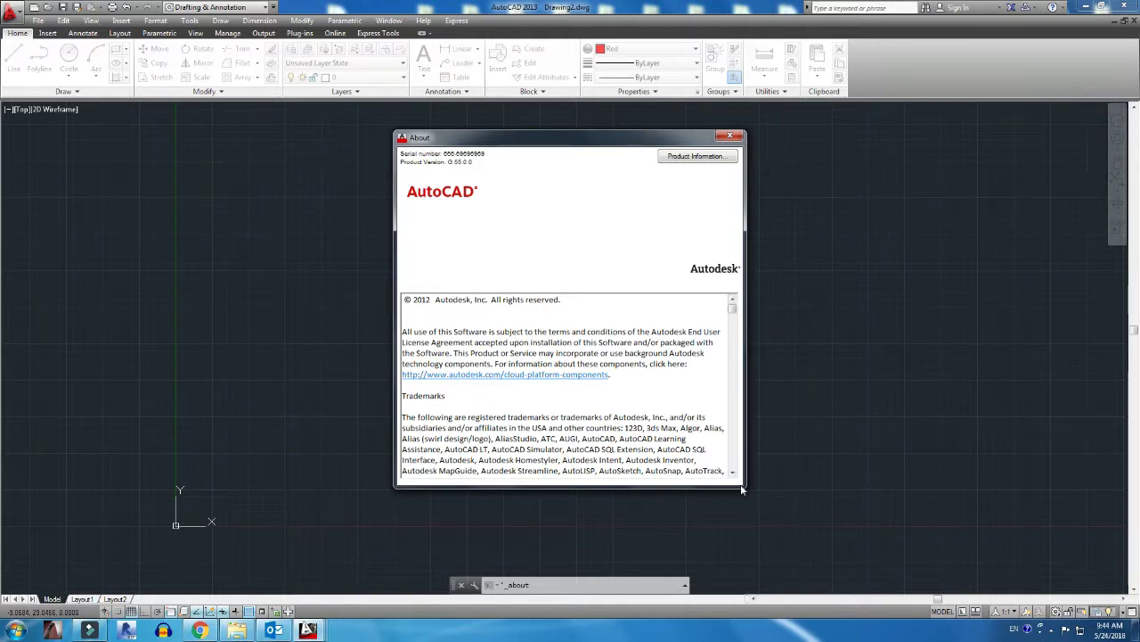
{"action": "left_click", "coordinate": [730, 137]}
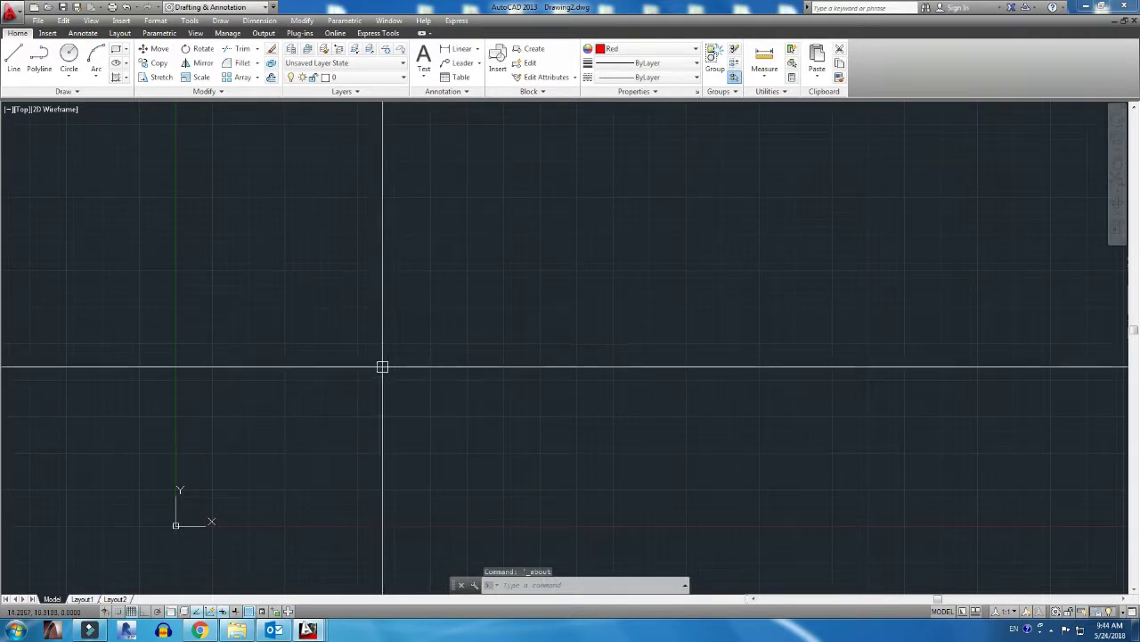
{"action": "key", "text": "F7"}
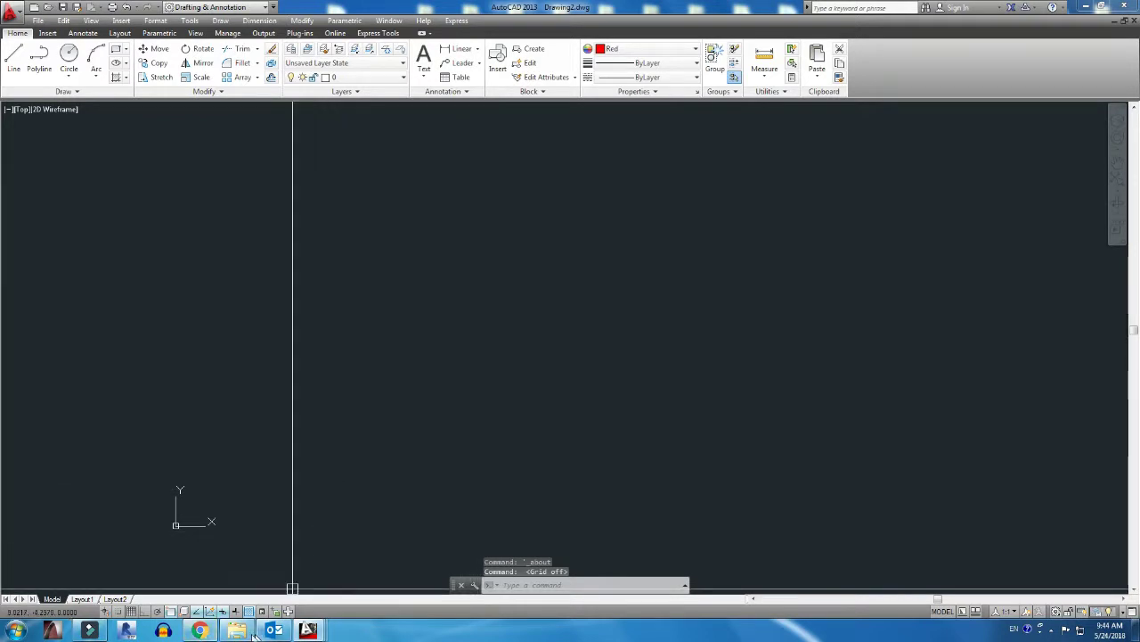
{"action": "mouse_move", "coordinate": [236, 630]}
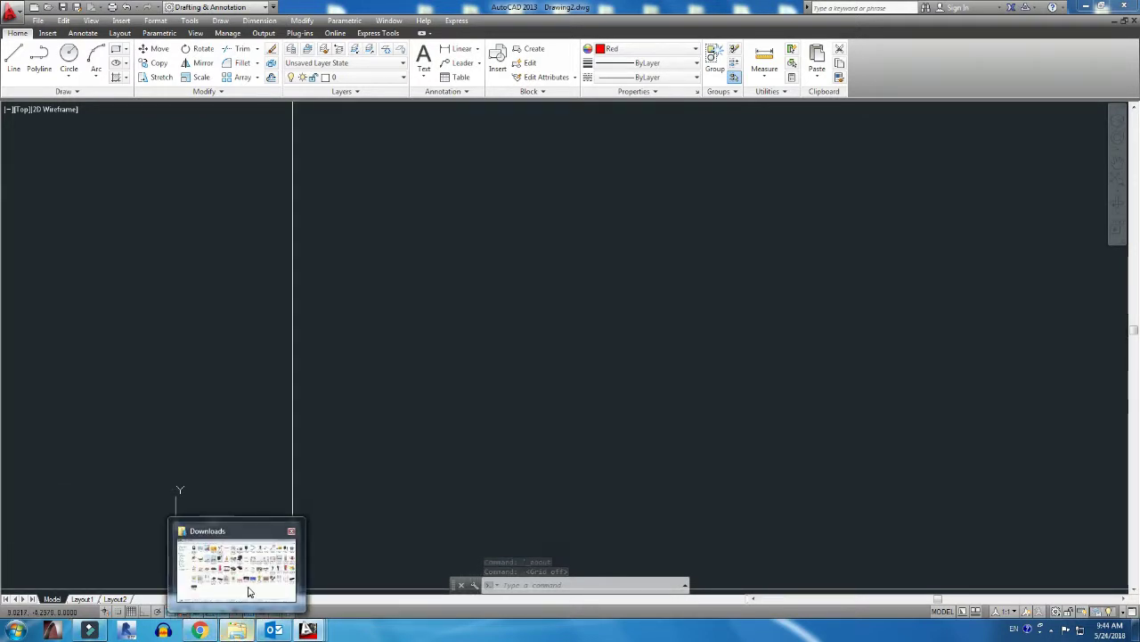
Open the saved projector photo from Downloads in Paint
{"action": "left_click", "coordinate": [249, 592]}
{"action": "right_click", "coordinate": [362, 208]}
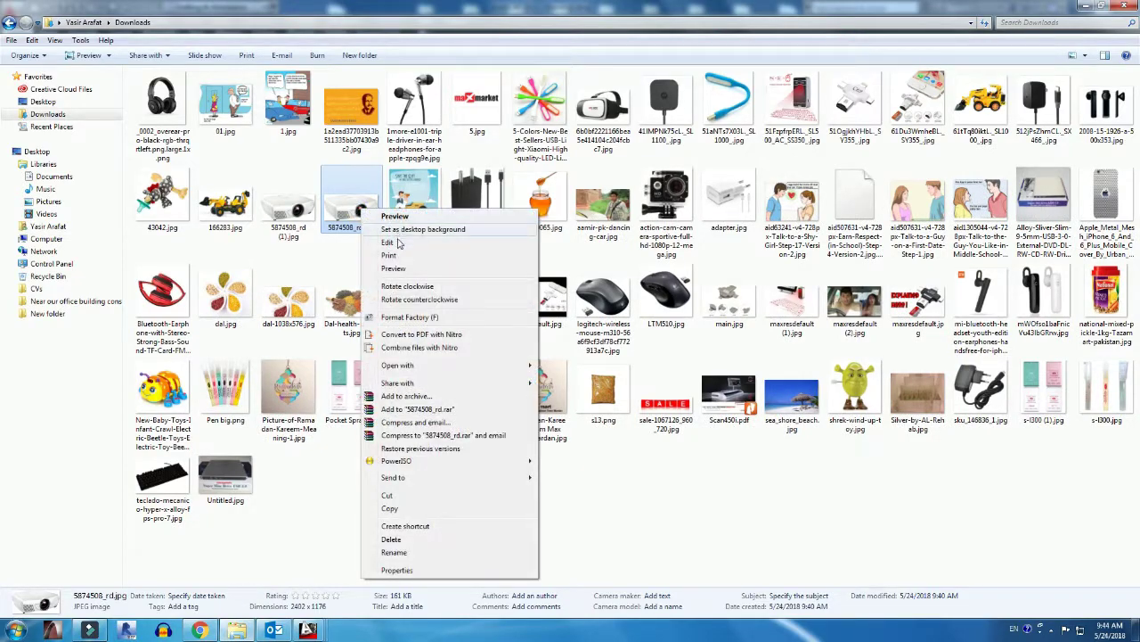
{"action": "left_click", "coordinate": [390, 242]}
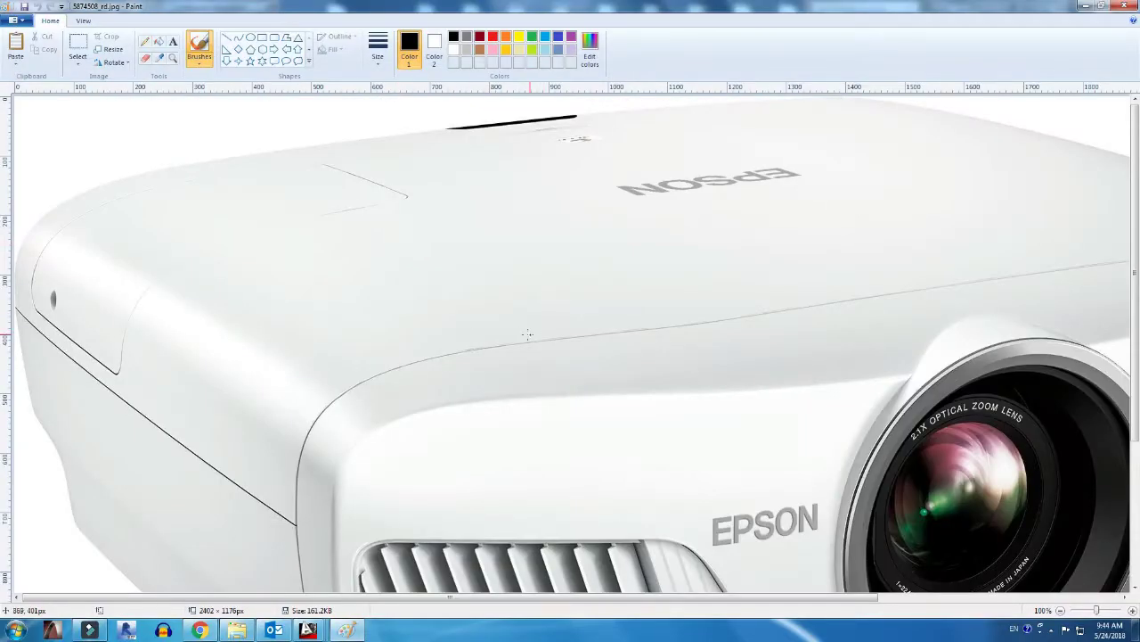
{"action": "scroll", "coordinate": [524, 335], "scroll_direction": "down", "scroll_amount": 1, "text": "ctrl"}
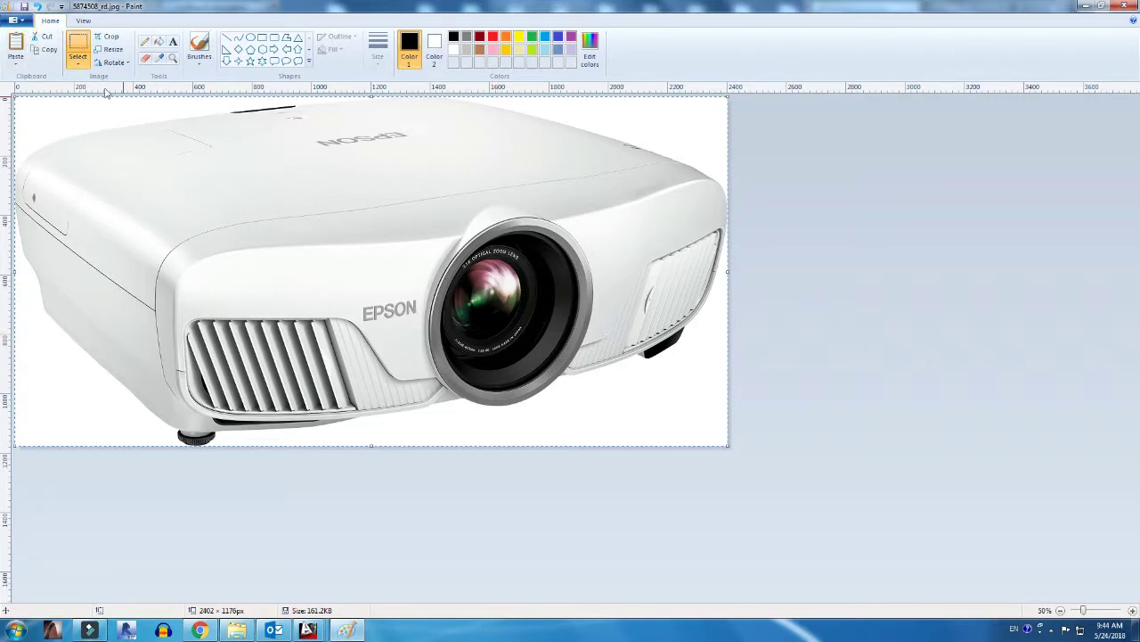
Select all of the projector picture and copy it to the clipboard
{"action": "right_click", "coordinate": [269, 264]}
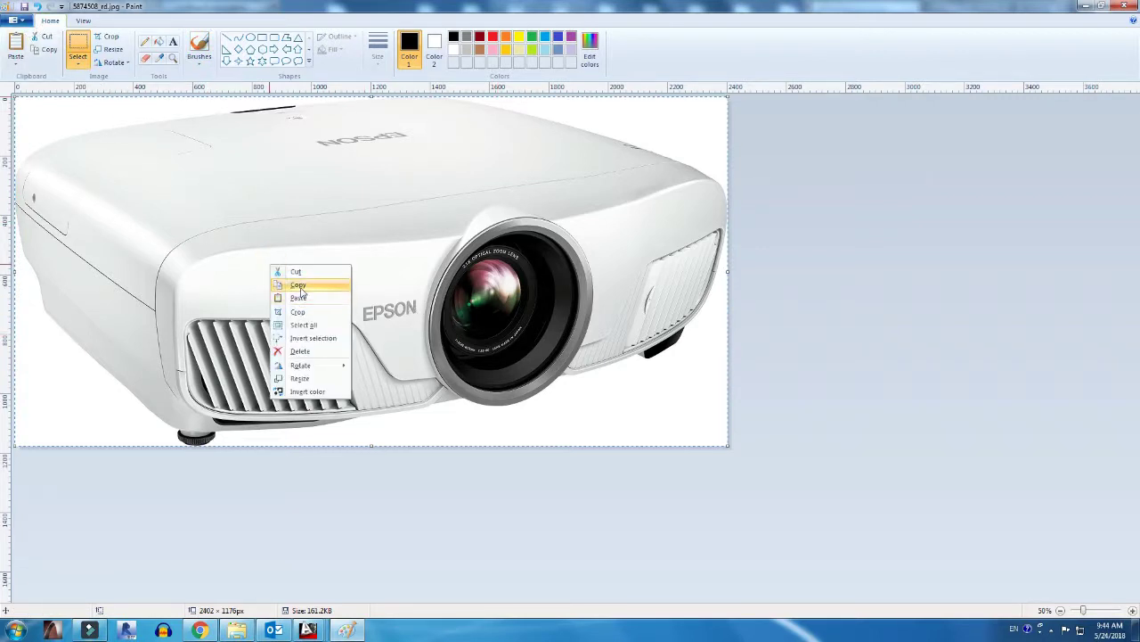
{"action": "left_click", "coordinate": [81, 68]}
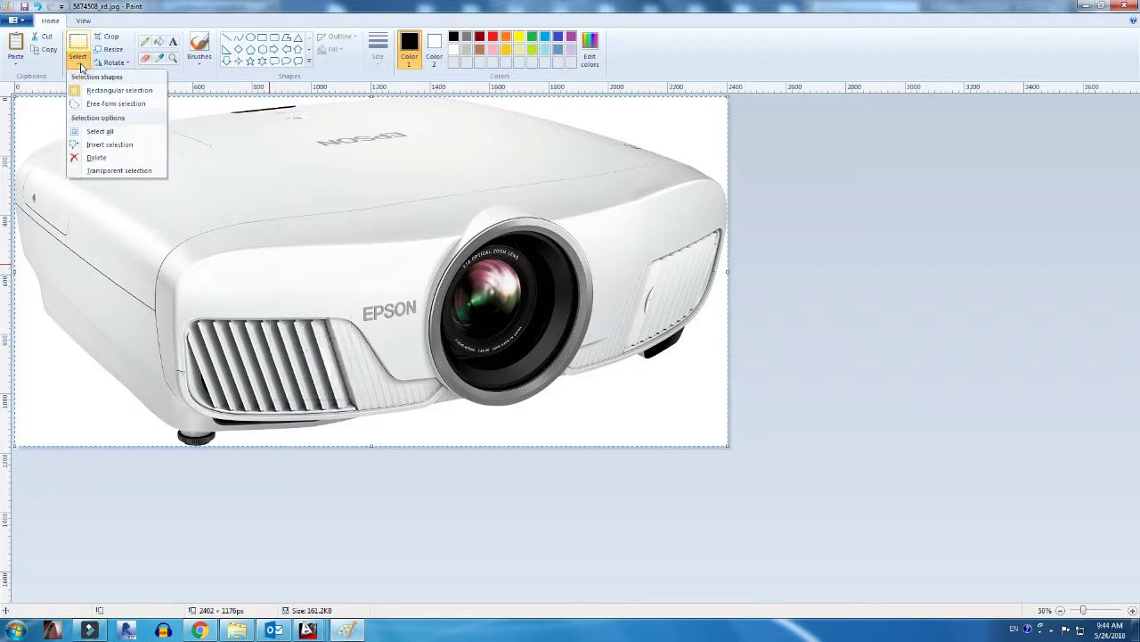
{"action": "left_click", "coordinate": [99, 132]}
{"action": "right_click", "coordinate": [353, 268]}
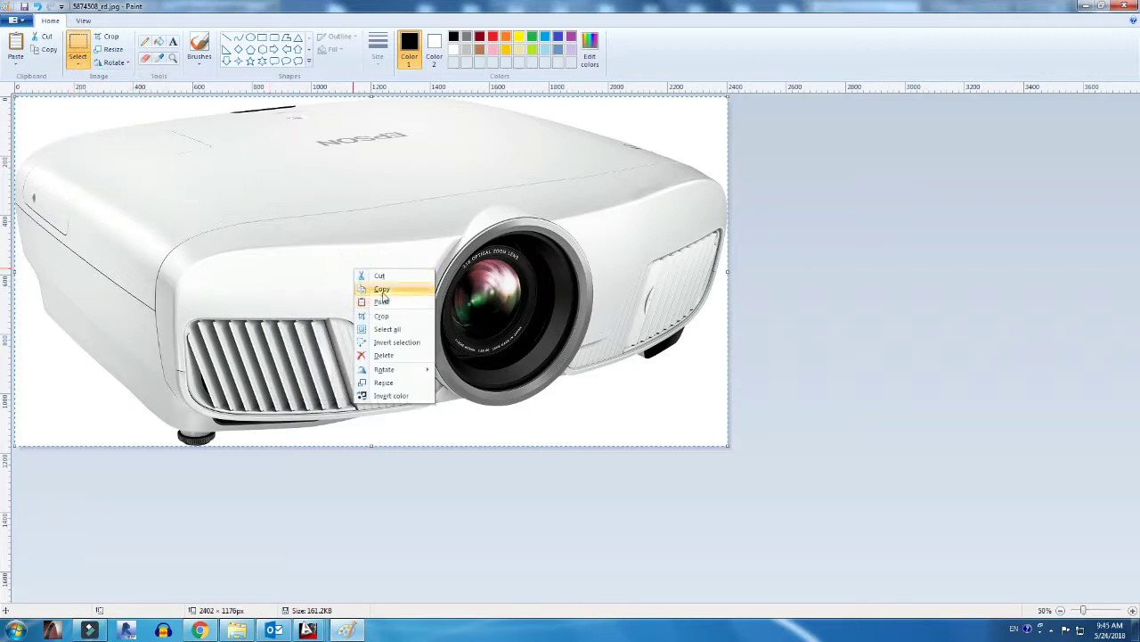
{"action": "left_click", "coordinate": [383, 289]}
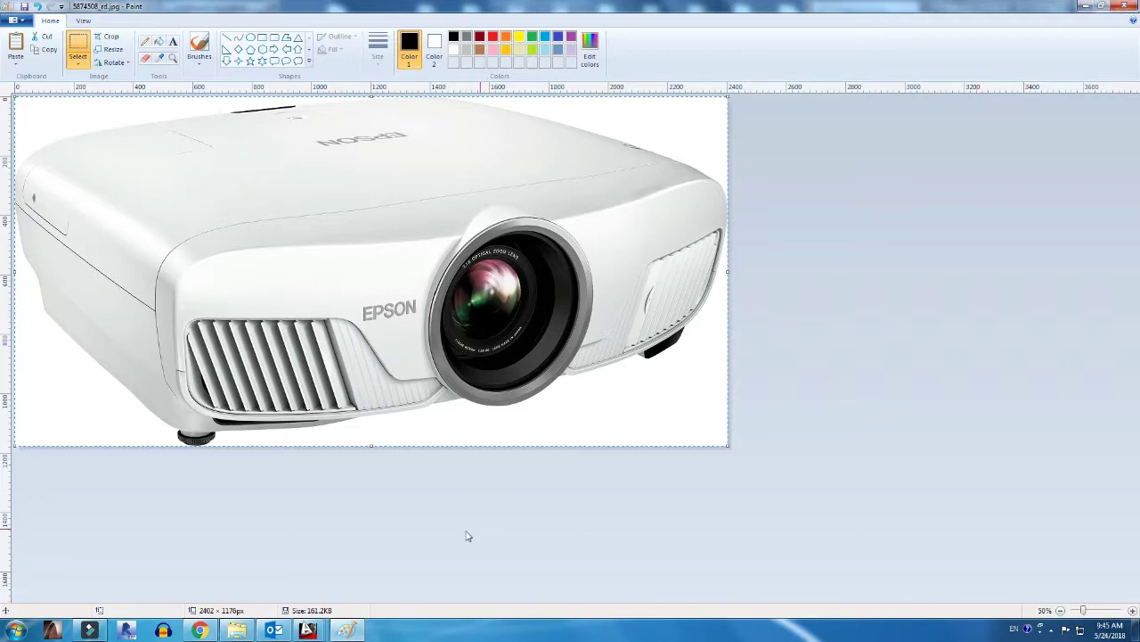
Paste the projector photo from the clipboard into Drawing2, placing it and accepting the OLE text size
{"action": "mouse_move", "coordinate": [307, 630]}
{"action": "left_click", "coordinate": [595, 561]}
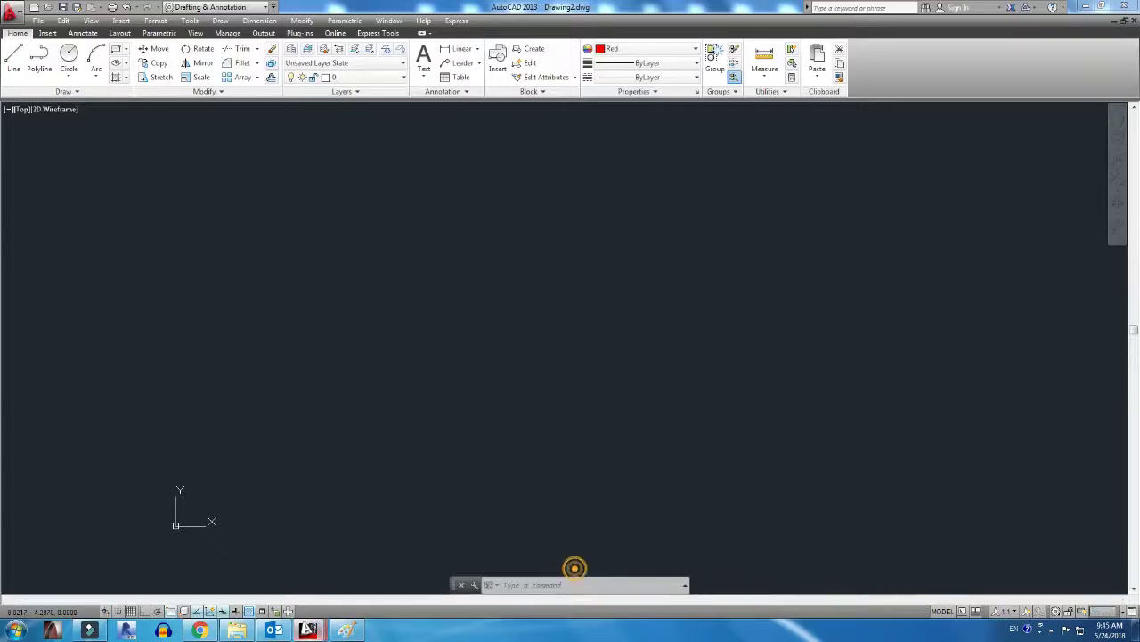
{"action": "left_click", "coordinate": [473, 265]}
{"action": "left_click", "coordinate": [487, 267]}
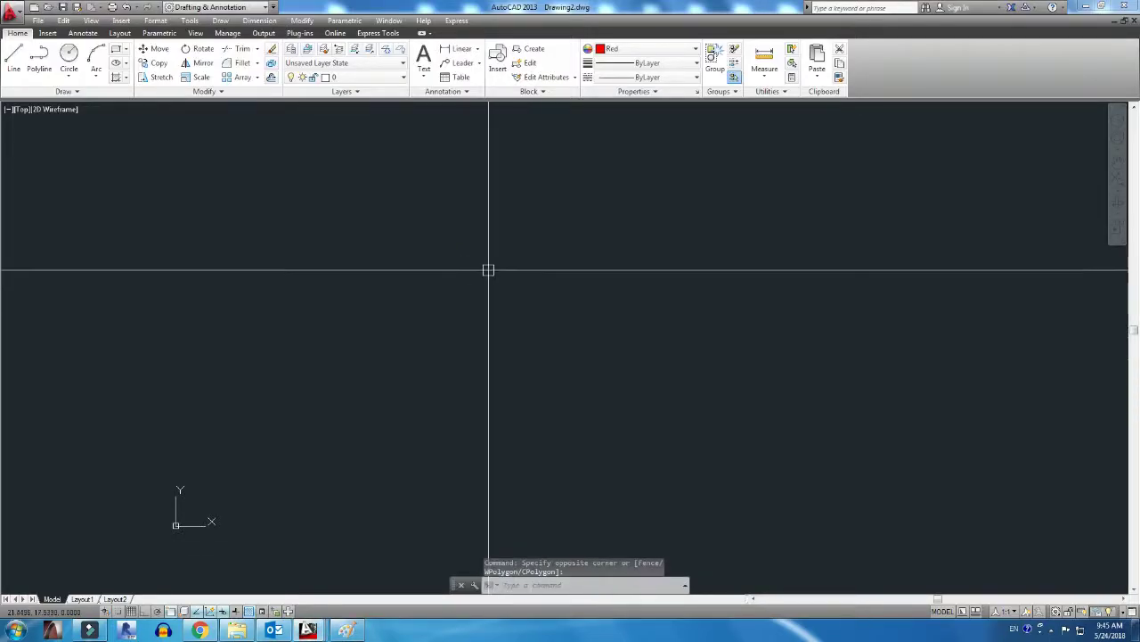
{"action": "left_click", "coordinate": [730, 136]}
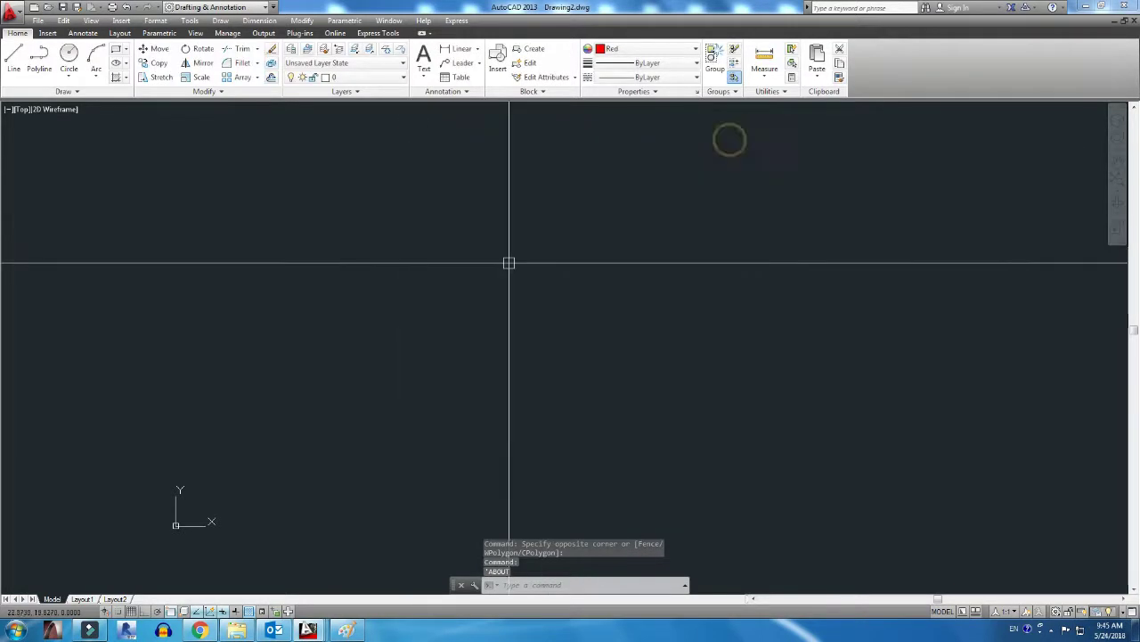
{"action": "right_click", "coordinate": [471, 271]}
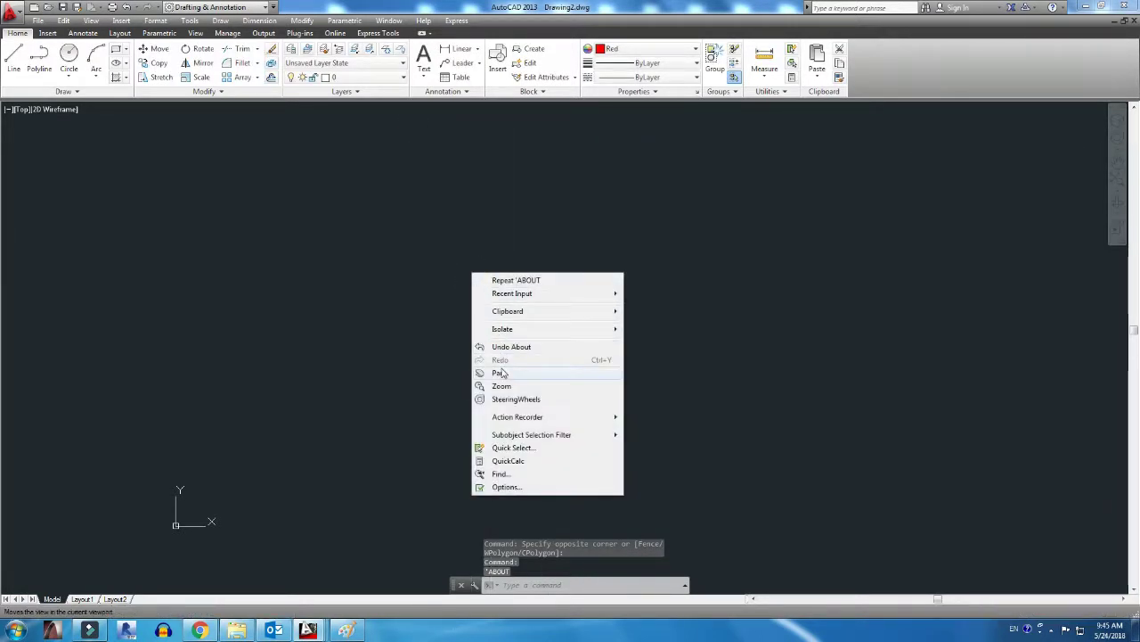
{"action": "mouse_move", "coordinate": [507, 311]}
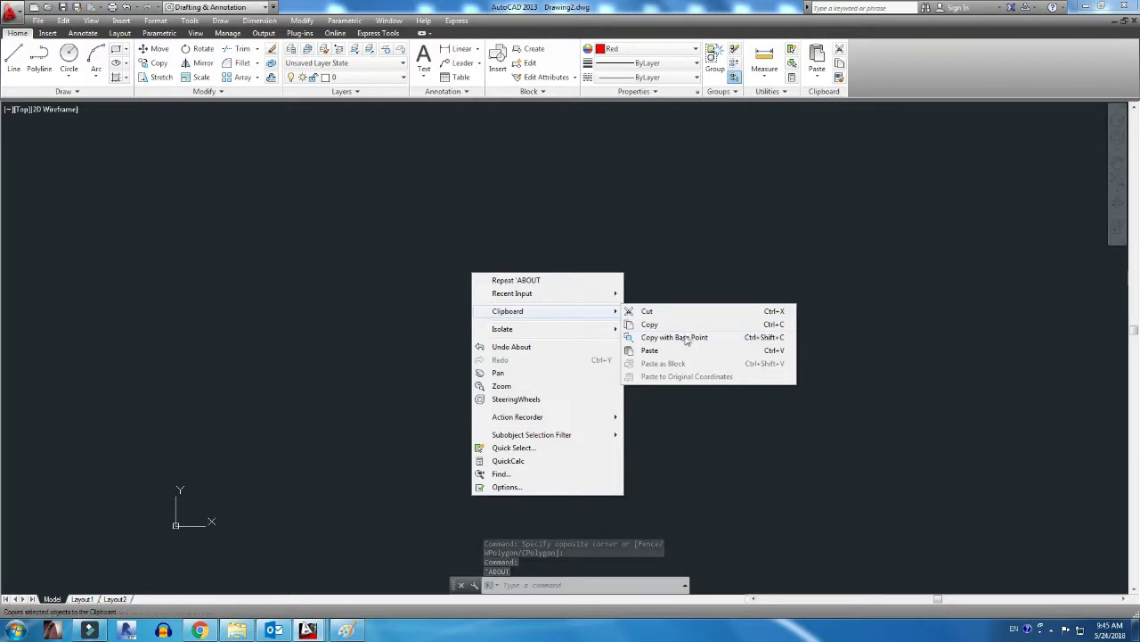
{"action": "left_click", "coordinate": [653, 354]}
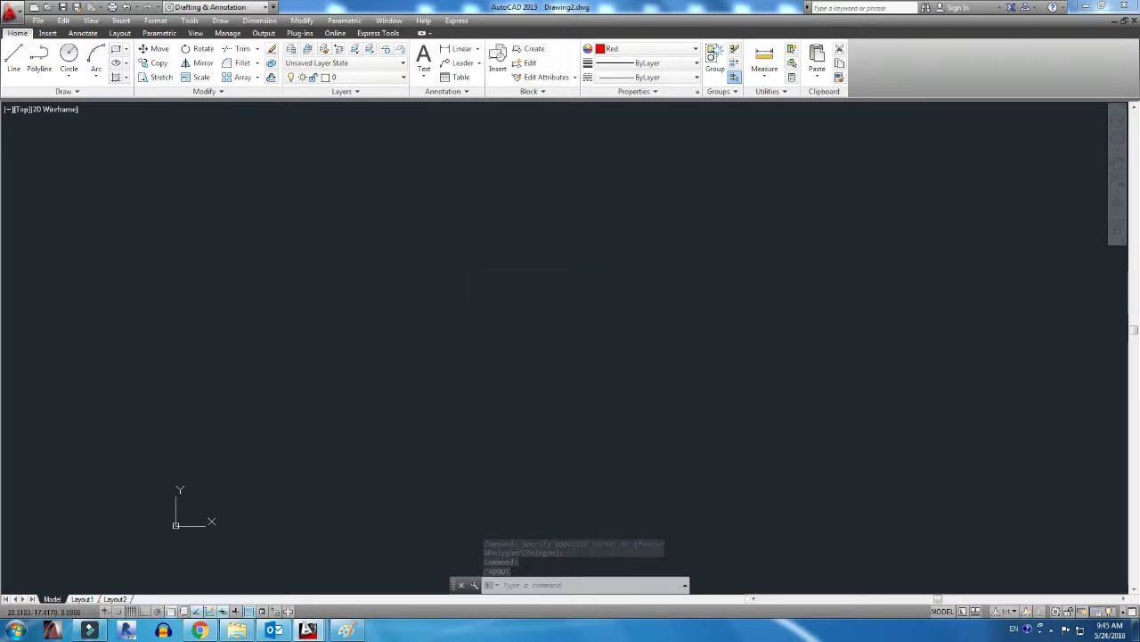
{"action": "left_click", "coordinate": [416, 389]}
{"action": "left_click", "coordinate": [651, 353]}
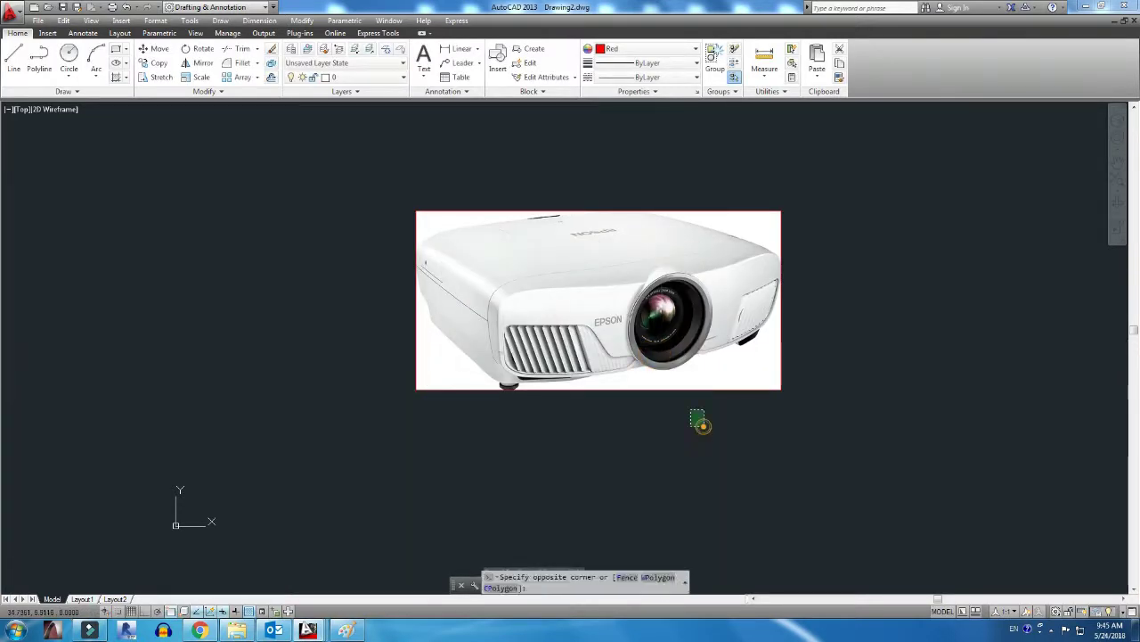
Set the photo's colour to ByLayer and make red the current drawing colour
{"action": "left_click_drag", "start_coordinate": [700, 420], "coordinate": [624, 267]}
{"action": "left_click", "coordinate": [616, 53]}
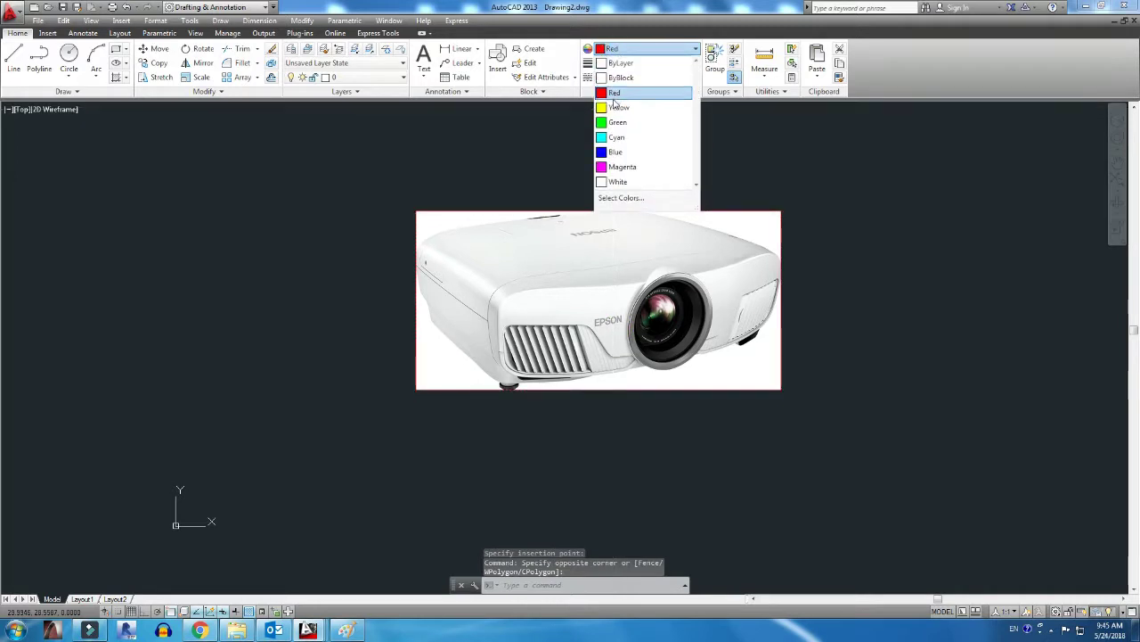
{"action": "left_click", "coordinate": [620, 64]}
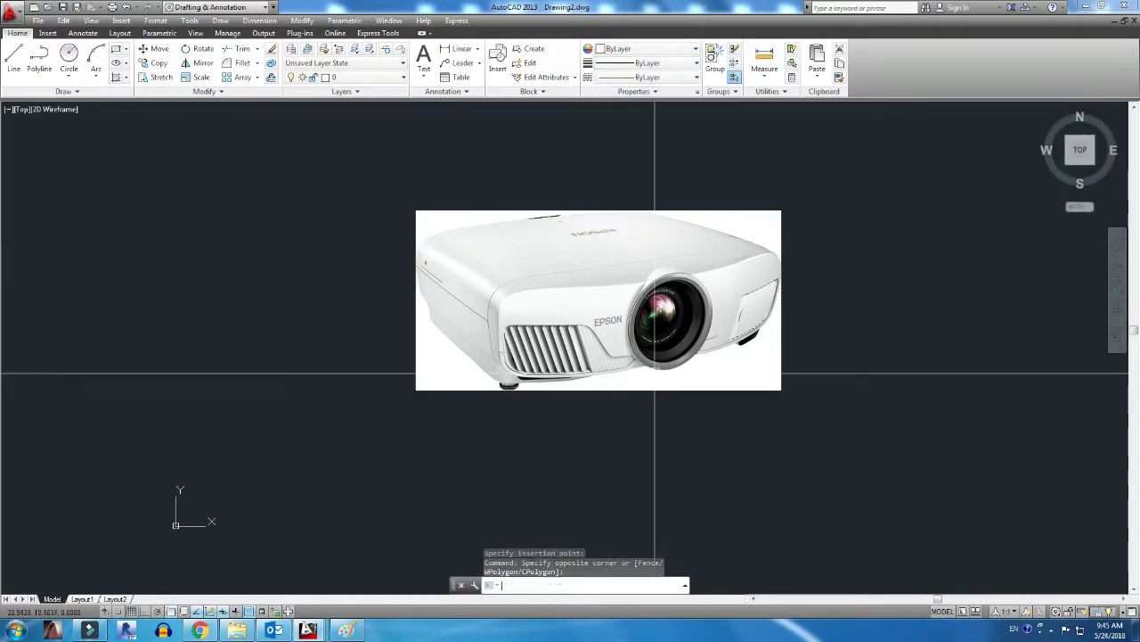
{"action": "key", "text": "Escape"}
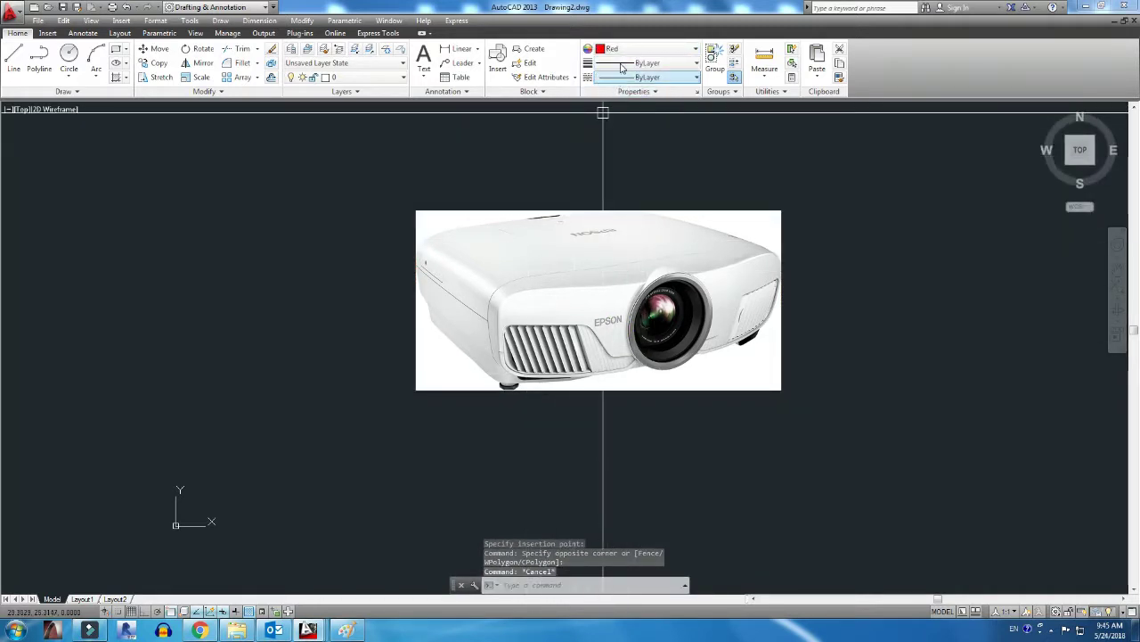
{"action": "left_click", "coordinate": [628, 50]}
{"action": "left_click", "coordinate": [628, 56]}
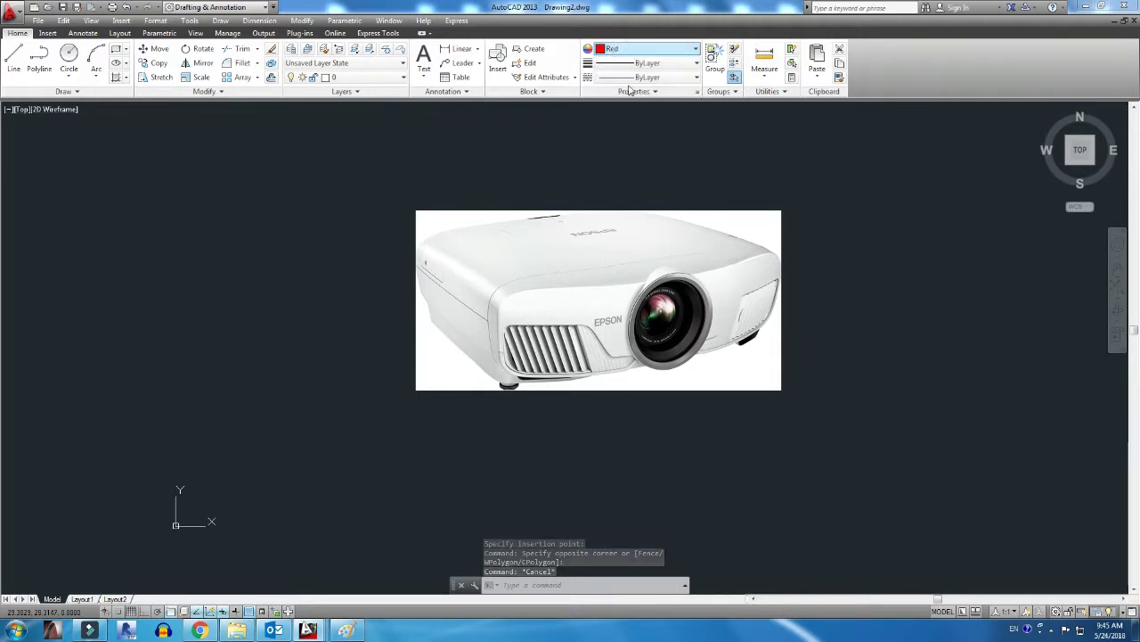
Start the LINE command with 'l', then cancel it
{"action": "scroll", "coordinate": [583, 239], "scroll_direction": "down", "scroll_amount": 4}
{"action": "scroll", "coordinate": [583, 252], "scroll_direction": "up", "scroll_amount": 5}
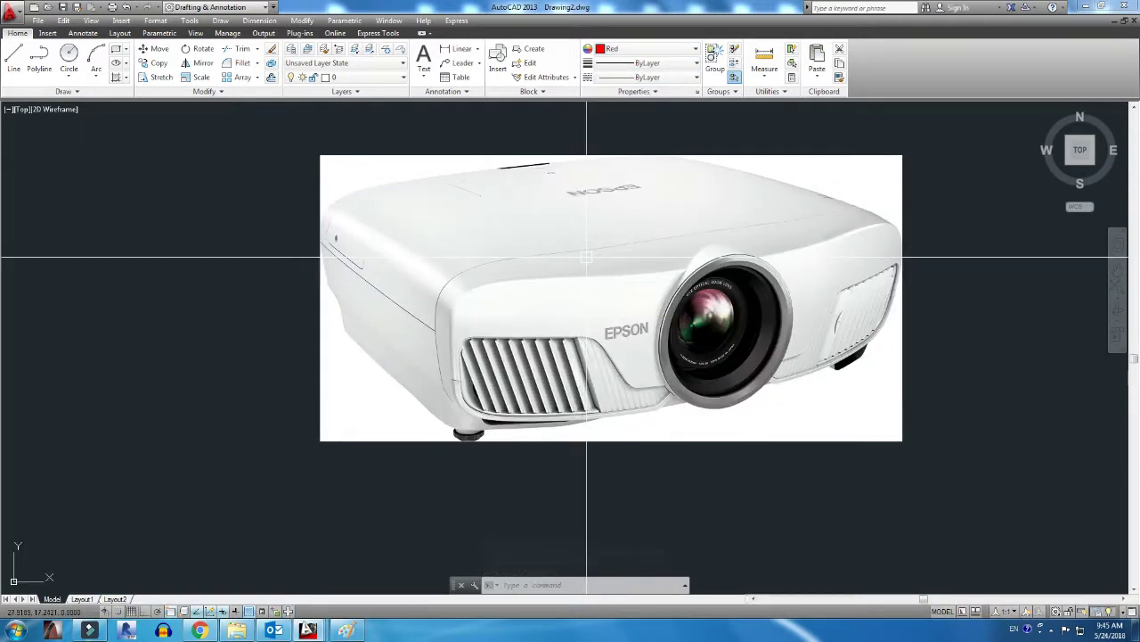
{"action": "type", "text": "l"}
{"action": "key", "text": "Return"}
{"action": "key", "text": "Escape"}
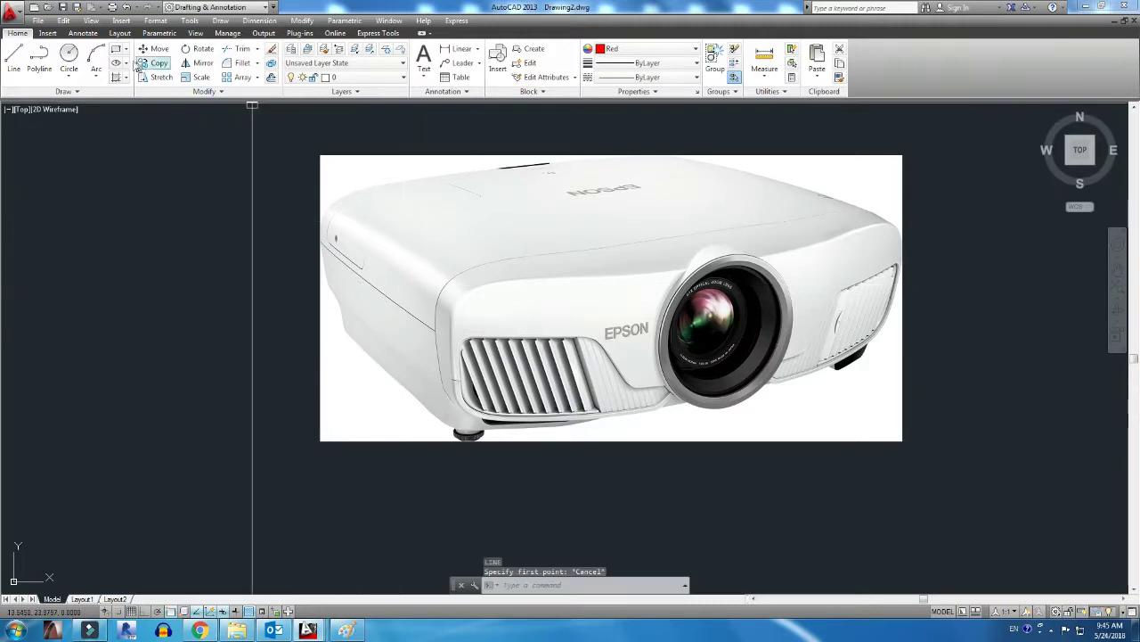
Zoom in and place a red line's first point on the projector photo's angled left edge
{"action": "left_click", "coordinate": [14, 58]}
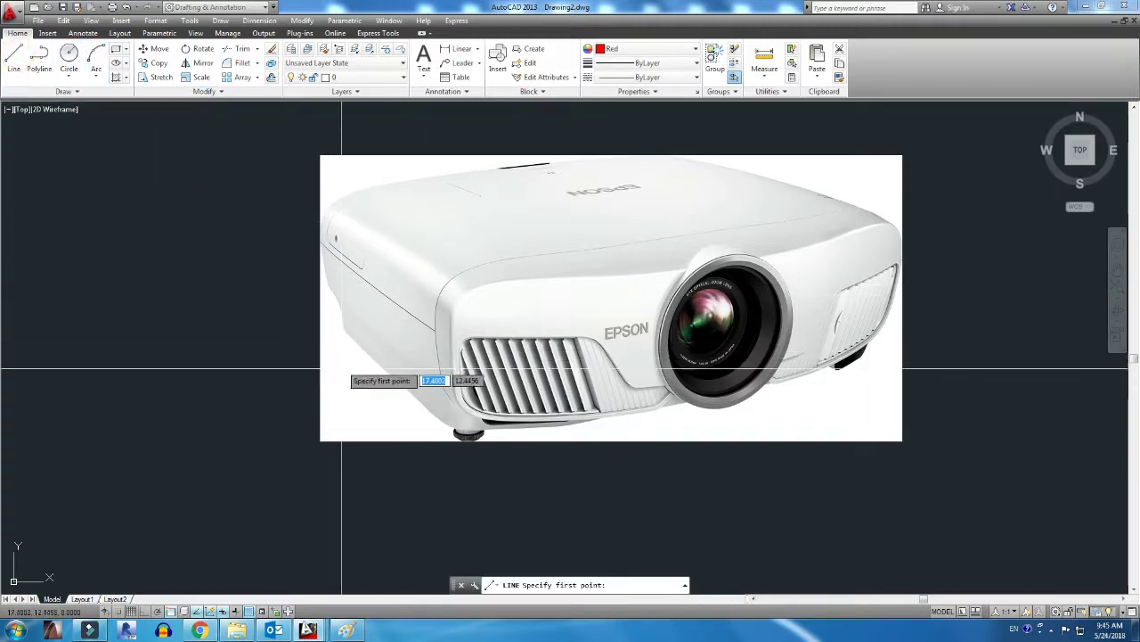
{"action": "scroll", "coordinate": [339, 369], "scroll_direction": "up", "scroll_amount": 2}
{"action": "scroll", "coordinate": [332, 374], "scroll_direction": "up", "scroll_amount": 4}
{"action": "scroll", "coordinate": [339, 376], "scroll_direction": "up", "scroll_amount": 3}
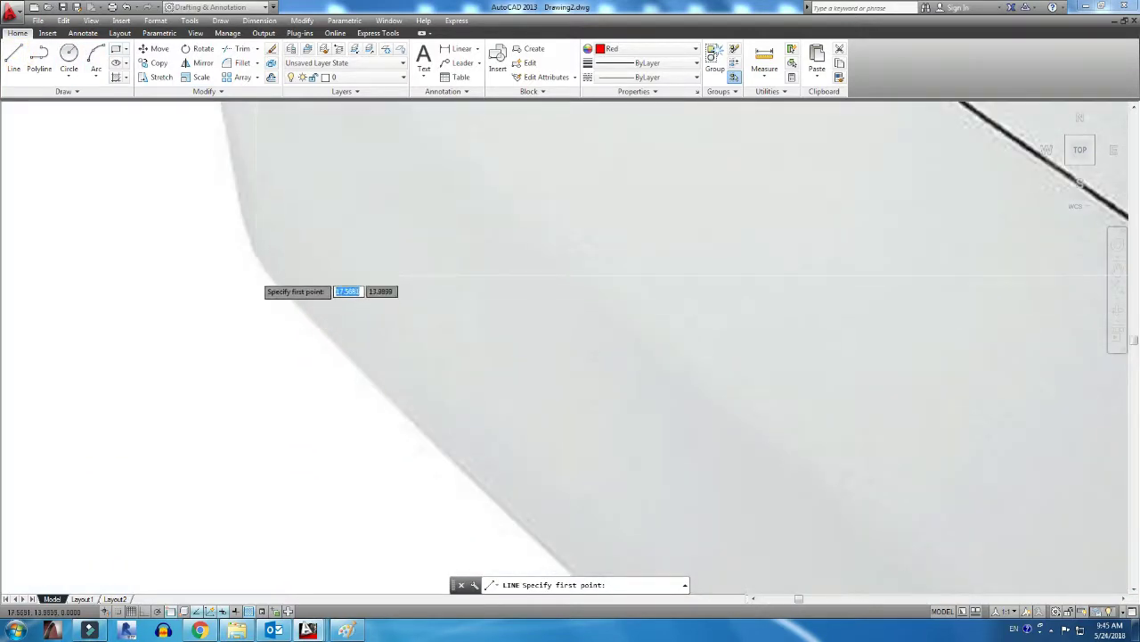
{"action": "left_click", "coordinate": [266, 270]}
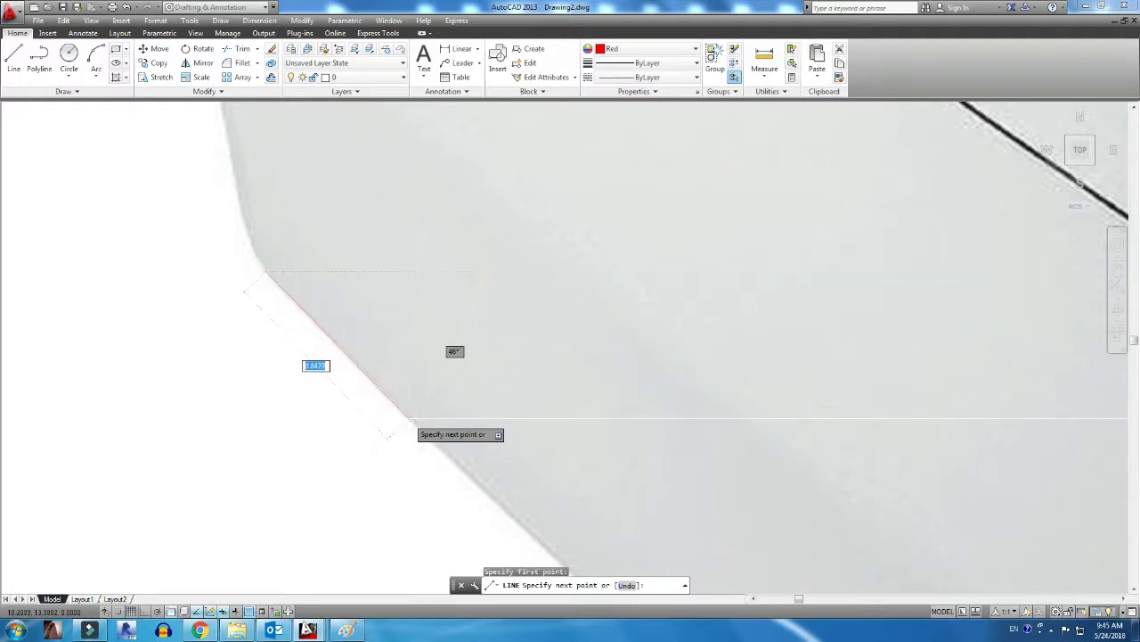
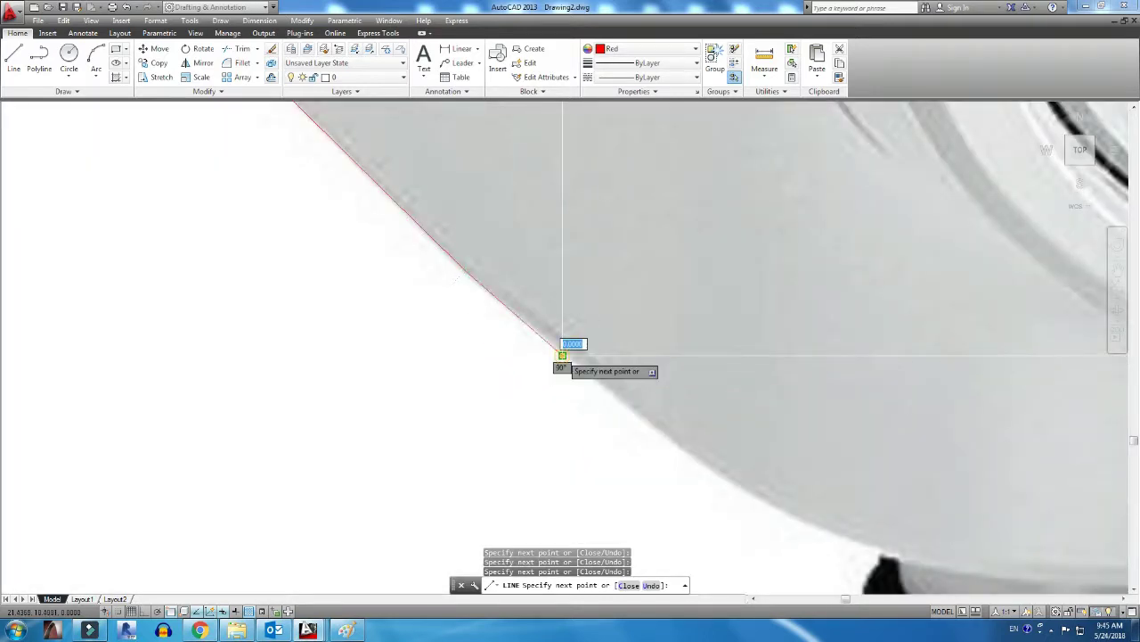
End the line and arc from its endpoint around the lower-left body curve to above the lens ring
{"action": "key", "text": "Escape"}
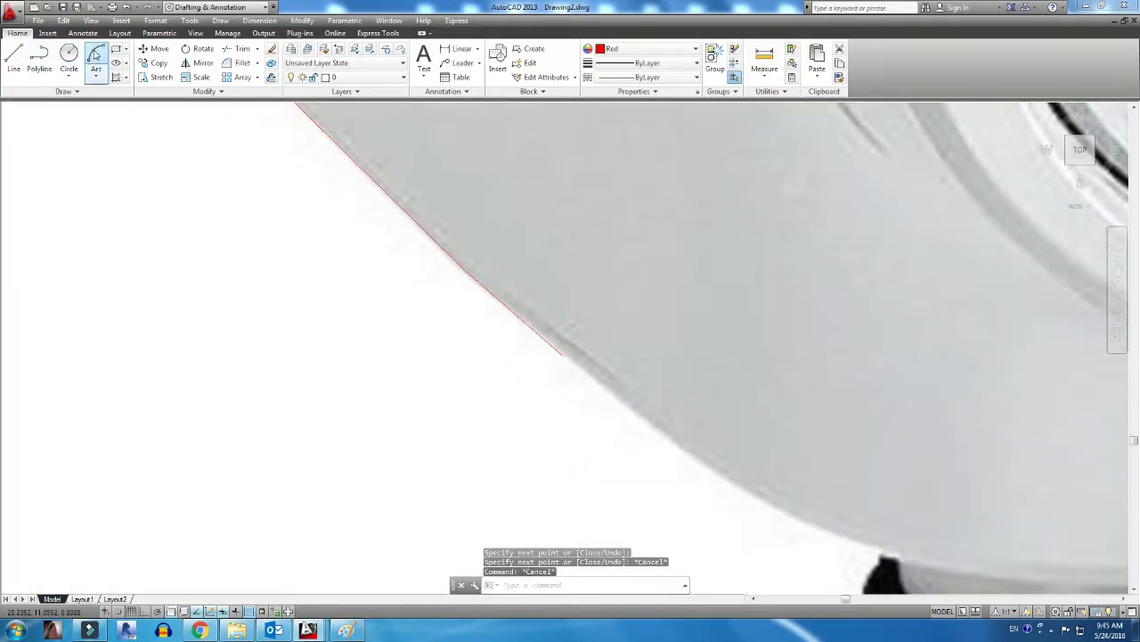
{"action": "left_click", "coordinate": [95, 55]}
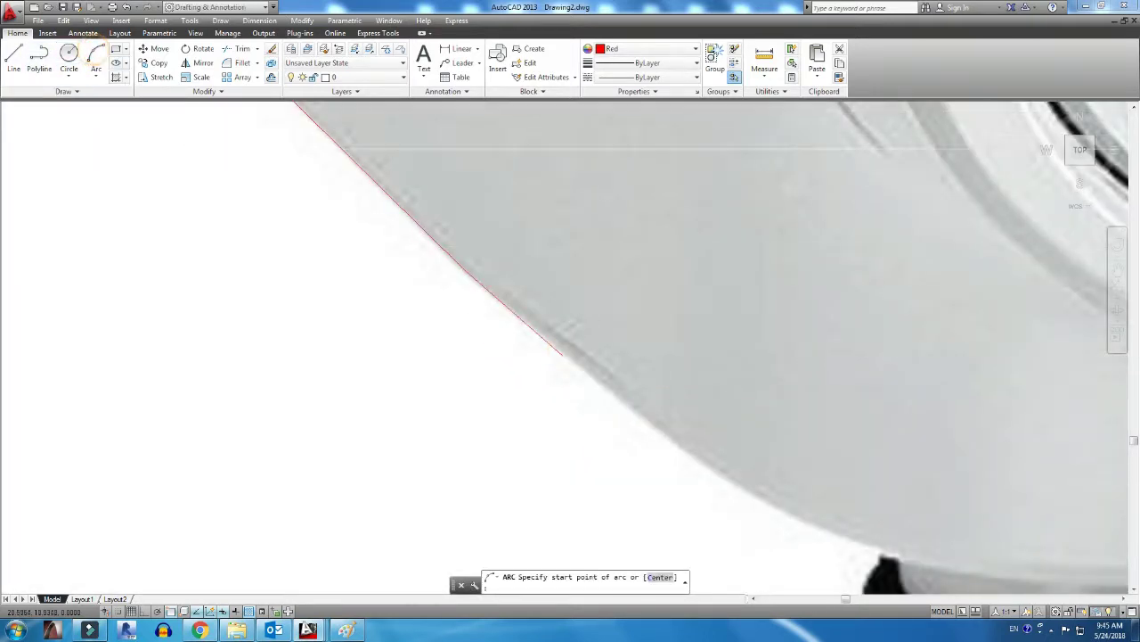
{"action": "left_click", "coordinate": [562, 355]}
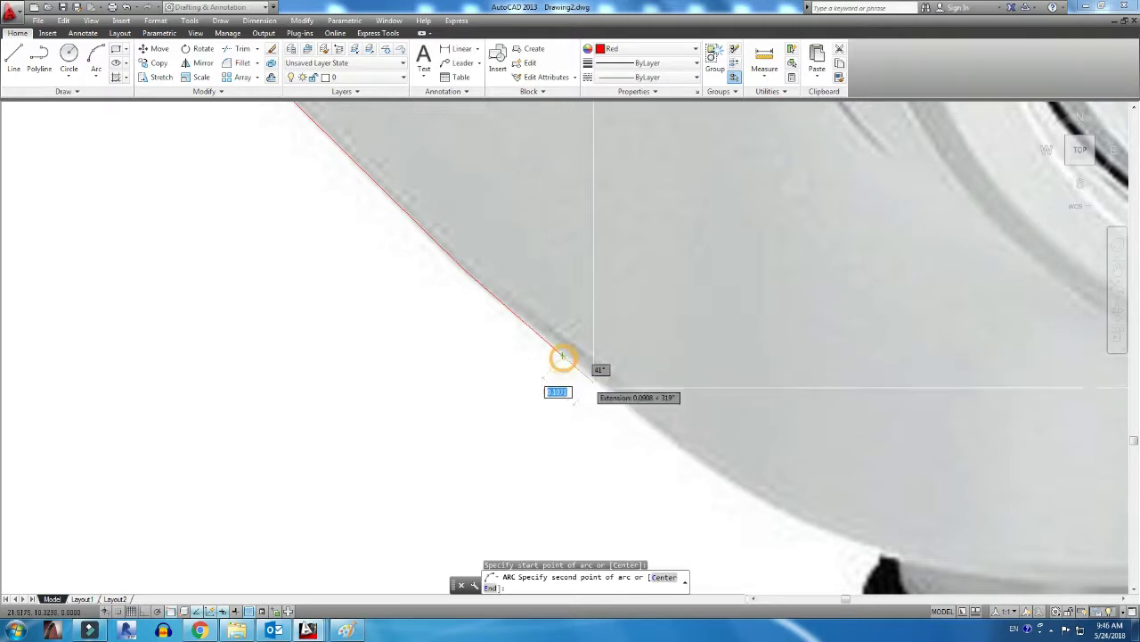
{"action": "left_click", "coordinate": [661, 437]}
{"action": "middle_click_drag", "start_coordinate": [814, 478], "coordinate": [492, 454]}
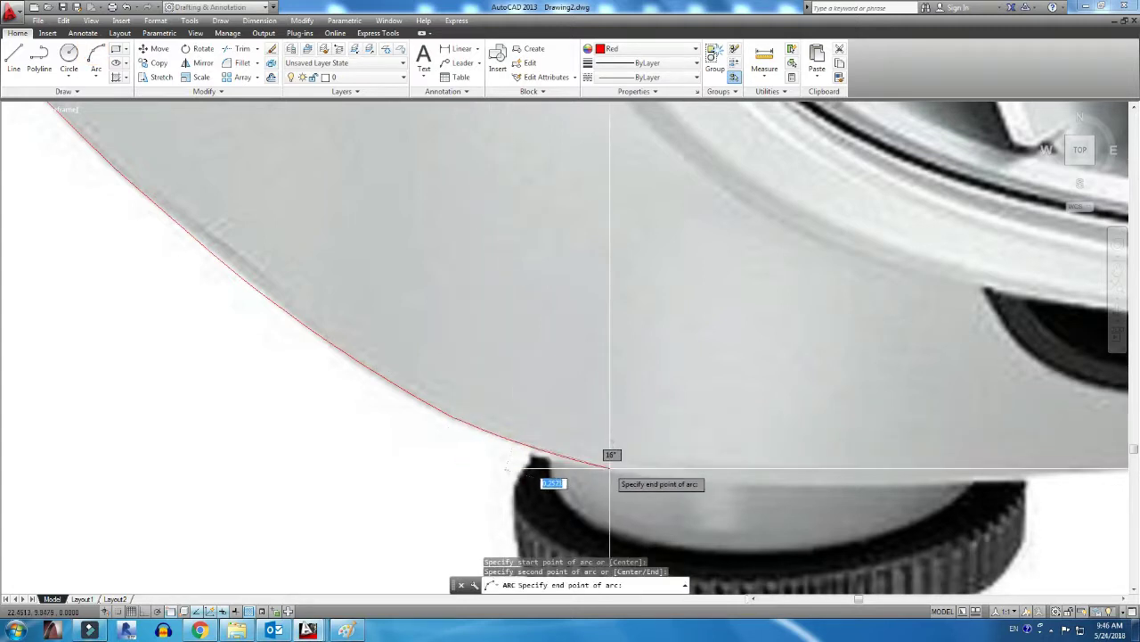
{"action": "left_click", "coordinate": [848, 490]}
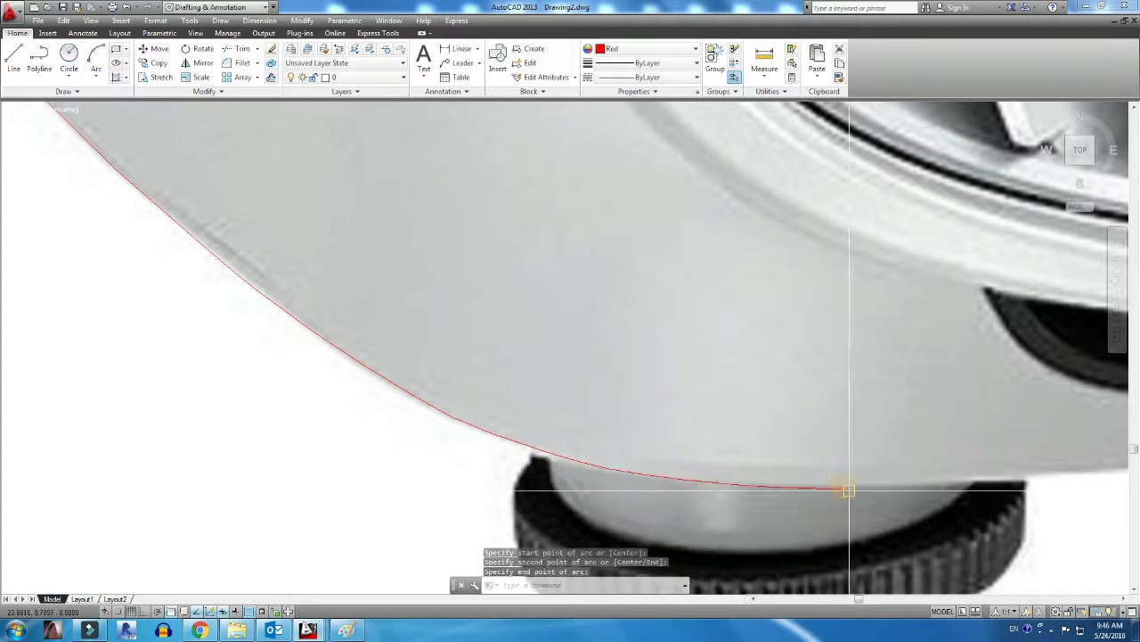
Continue with a three-point arc from the last endpoint along the bottom edge
{"action": "key", "text": "Return"}
{"action": "middle_click_drag", "start_coordinate": [1024, 498], "coordinate": [418, 489]}
{"action": "key", "text": "Return"}
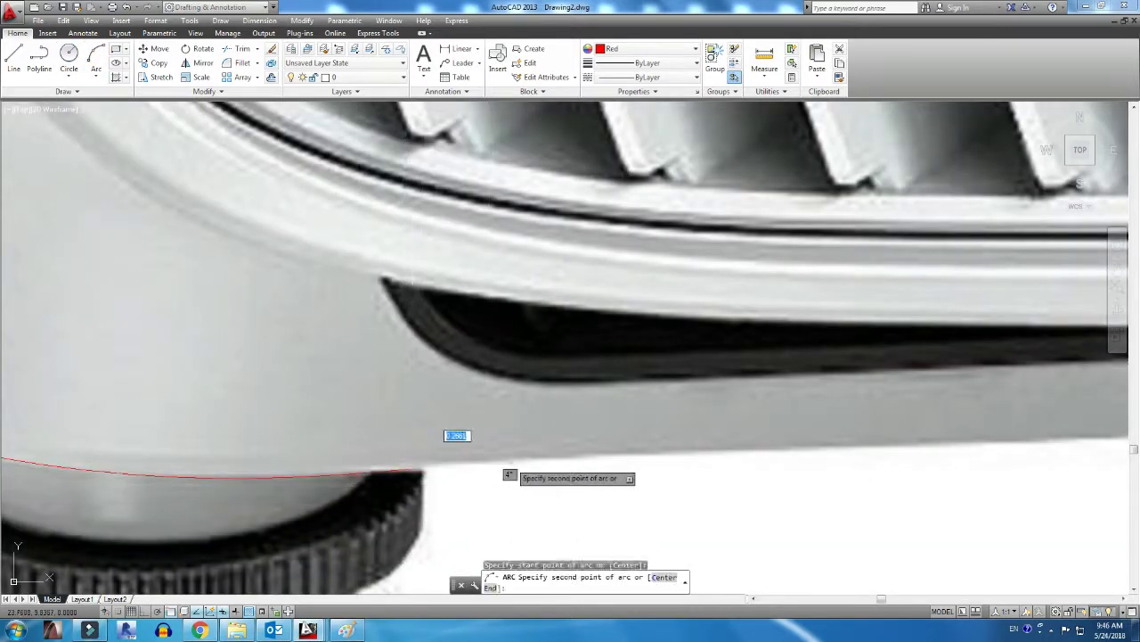
{"action": "left_click", "coordinate": [642, 455]}
{"action": "middle_click_drag", "start_coordinate": [641, 456], "coordinate": [223, 475]}
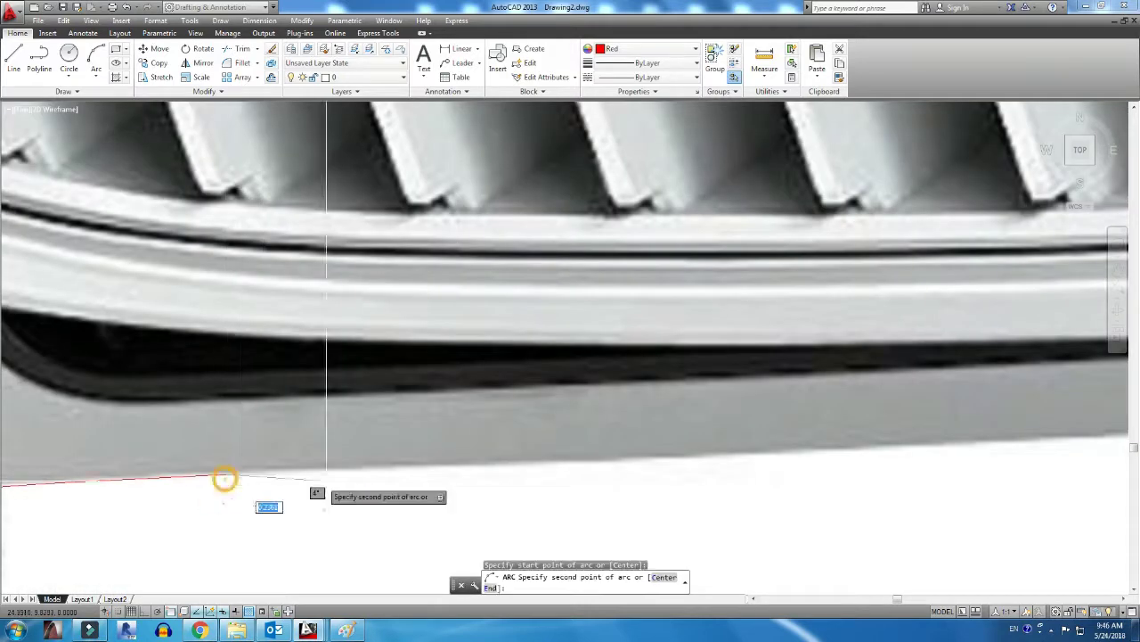
{"action": "left_click", "coordinate": [634, 462]}
{"action": "middle_click_drag", "start_coordinate": [634, 461], "coordinate": [410, 445]}
Begin a new arc at the previous arc's end, then cancel and restart it
{"action": "key", "text": "Return"}
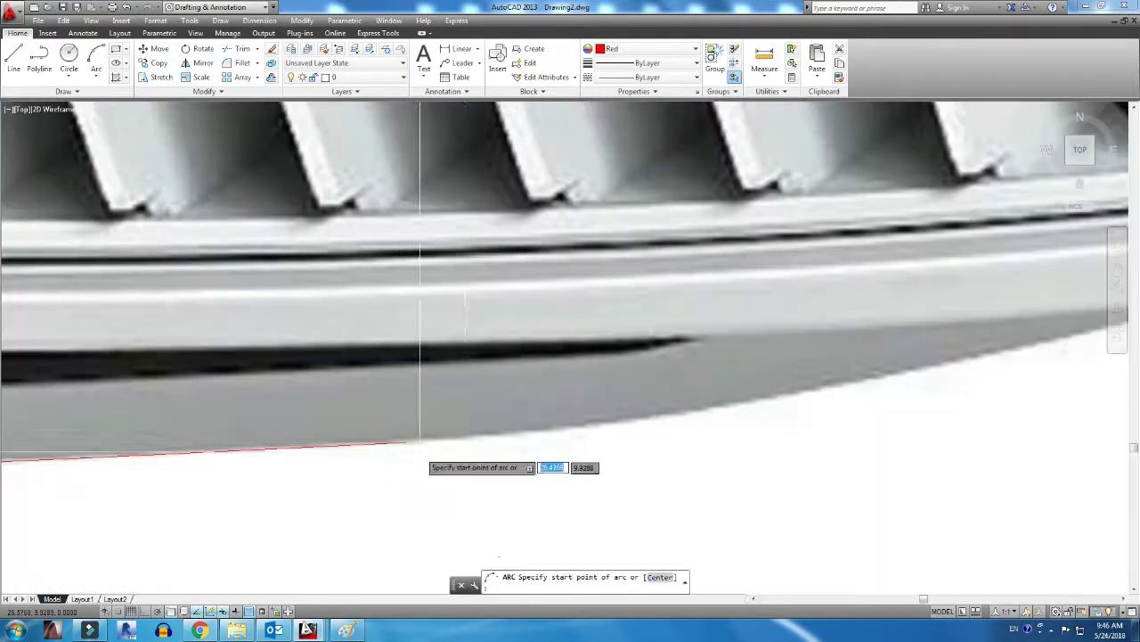
{"action": "left_click", "coordinate": [408, 443]}
{"action": "scroll", "coordinate": [789, 407], "scroll_direction": "up", "scroll_amount": 1}
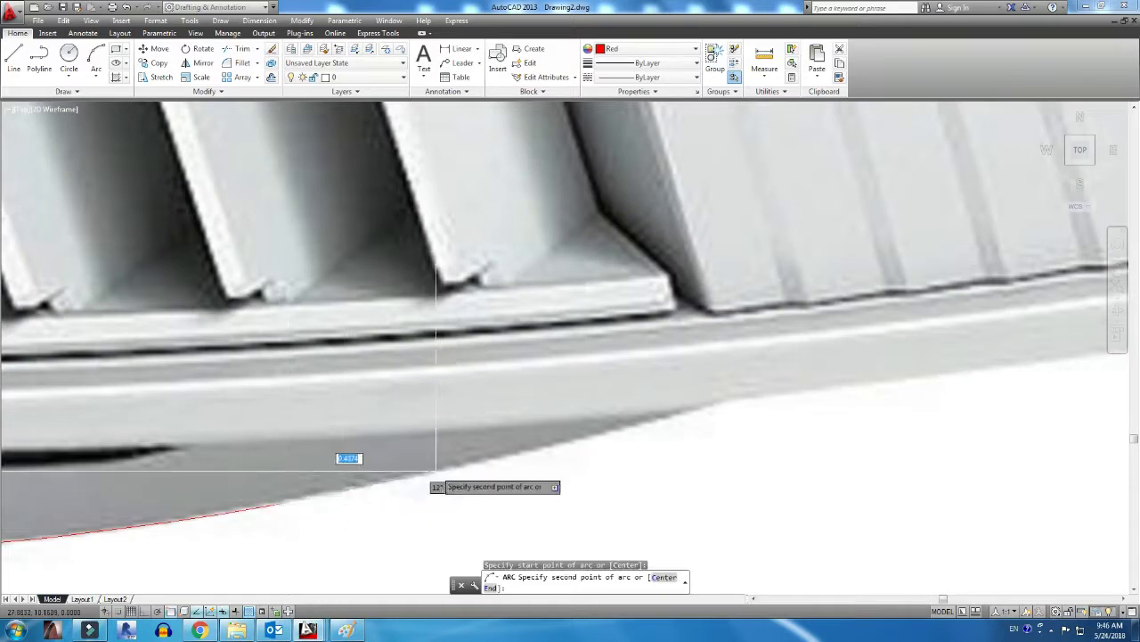
{"action": "scroll", "coordinate": [436, 471], "scroll_direction": "down", "scroll_amount": 1}
{"action": "scroll", "coordinate": [700, 402], "scroll_direction": "down", "scroll_amount": 2}
{"action": "key", "text": "Escape"}
{"action": "key", "text": "Return"}
{"action": "scroll", "coordinate": [396, 451], "scroll_direction": "up", "scroll_amount": 2}
{"action": "scroll", "coordinate": [396, 451], "scroll_direction": "up", "scroll_amount": 1}
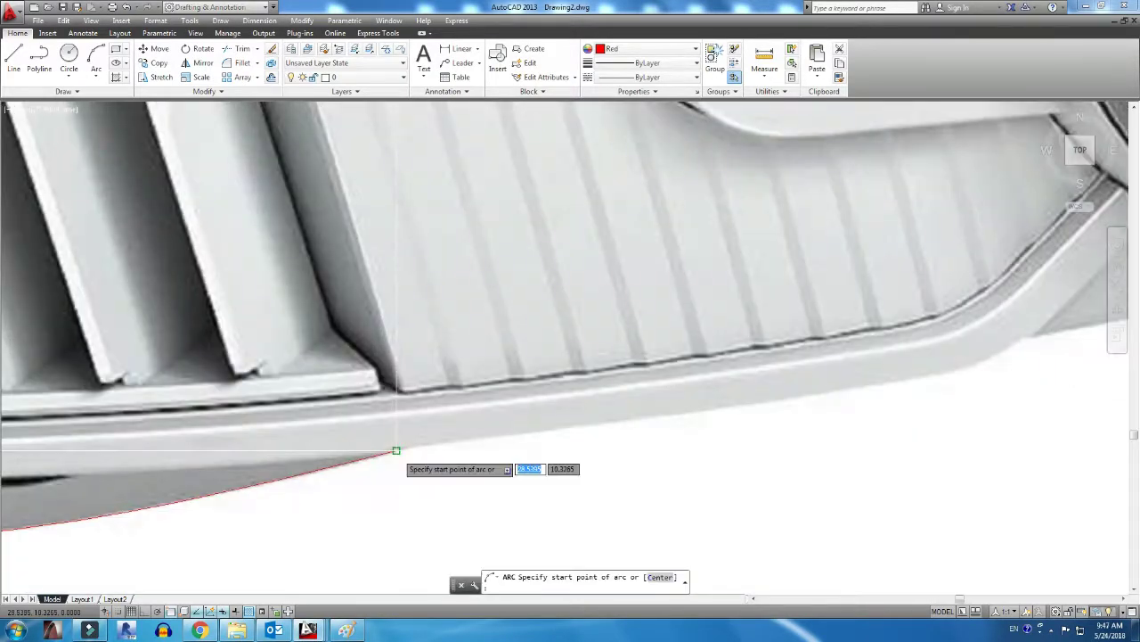
Draw an arc along the bottom edge ending under the vent frame, then select it
{"action": "left_click", "coordinate": [936, 374]}
{"action": "left_click", "coordinate": [788, 398]}
{"action": "left_click", "coordinate": [639, 417]}
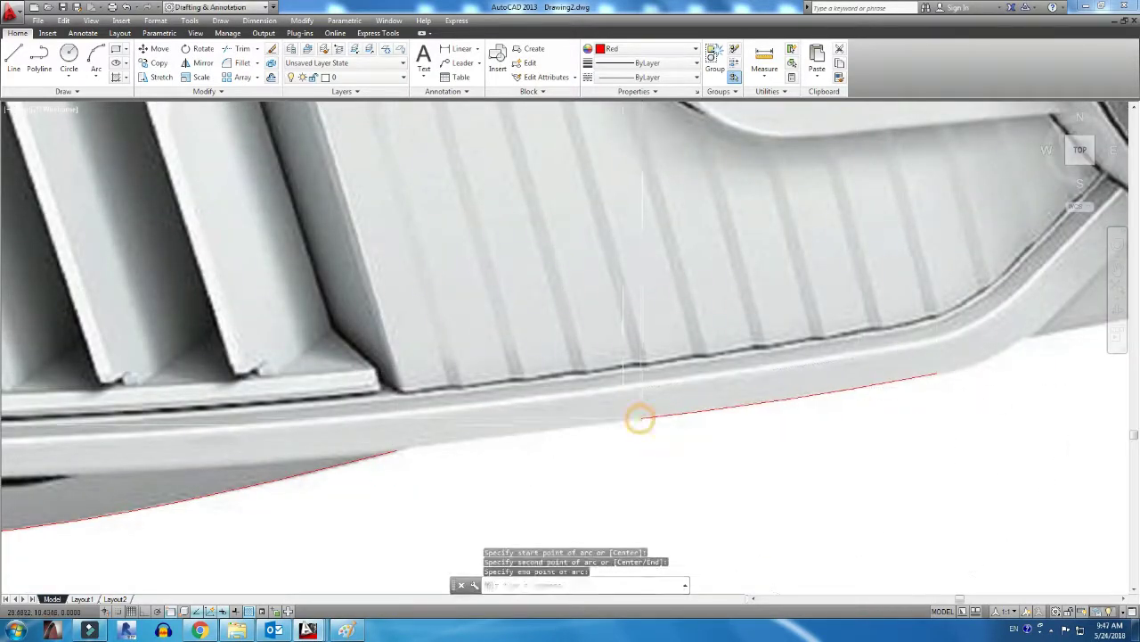
{"action": "left_click", "coordinate": [640, 417]}
{"action": "left_click", "coordinate": [283, 461]}
{"action": "scroll", "coordinate": [458, 422], "scroll_direction": "up", "scroll_amount": 2}
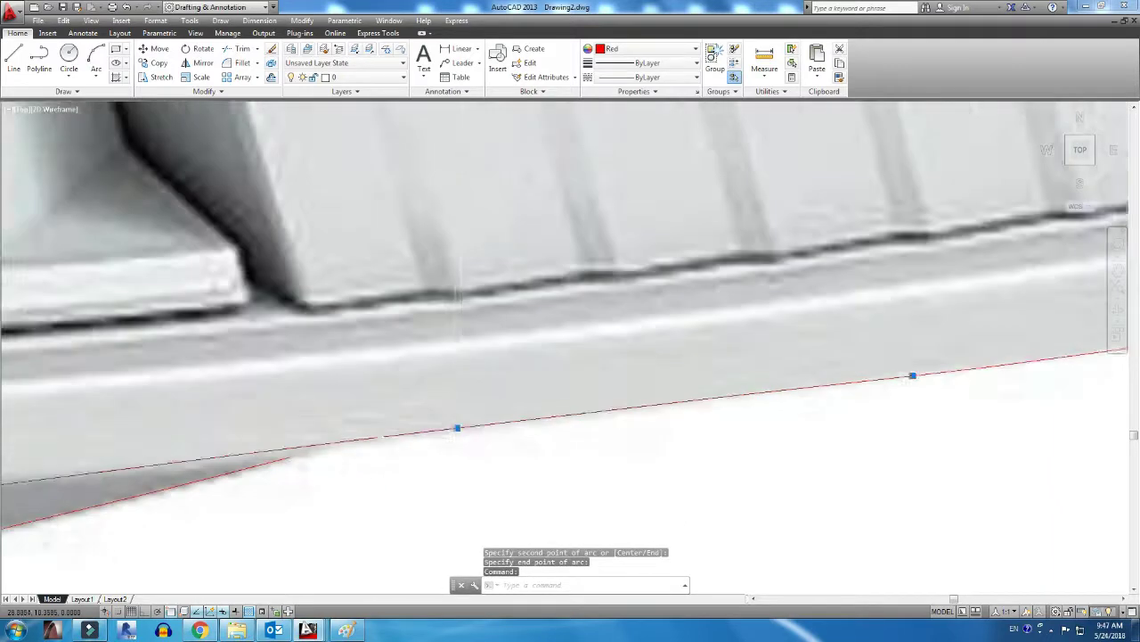
{"action": "left_click", "coordinate": [458, 422]}
Cancel the grip edit and use ARC to trace the slot's top edge from its corner
{"action": "key", "text": "Escape"}
{"action": "scroll", "coordinate": [736, 411], "scroll_direction": "up", "scroll_amount": 2}
{"action": "type", "text": "arc"}
{"action": "key", "text": "Return"}
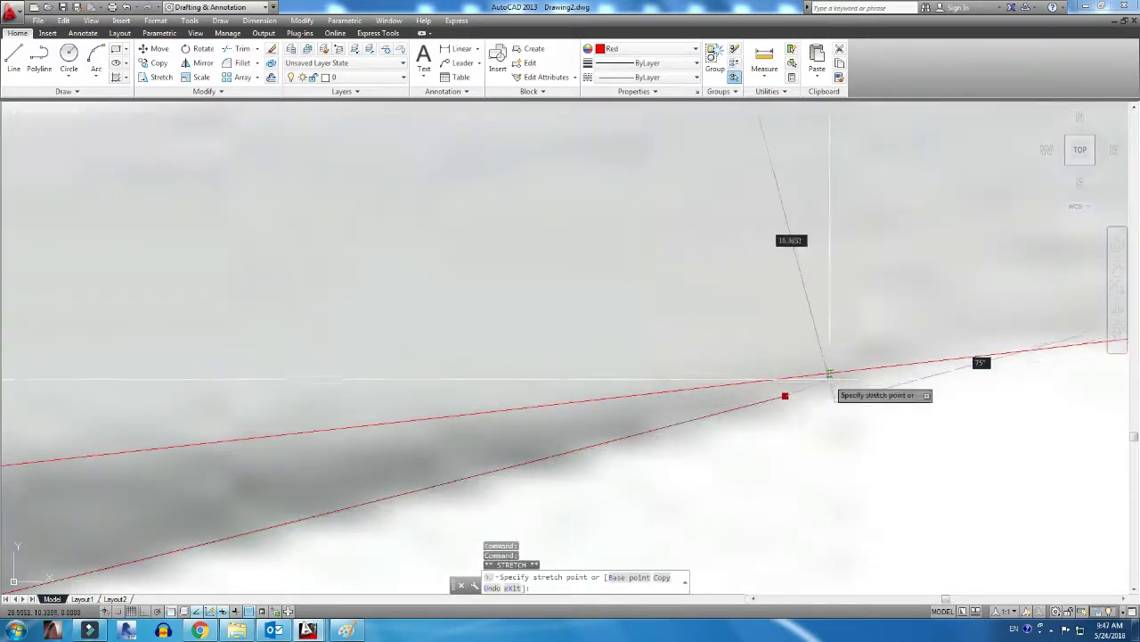
{"action": "scroll", "coordinate": [682, 433], "scroll_direction": "down", "scroll_amount": 3}
{"action": "left_click", "coordinate": [659, 401]}
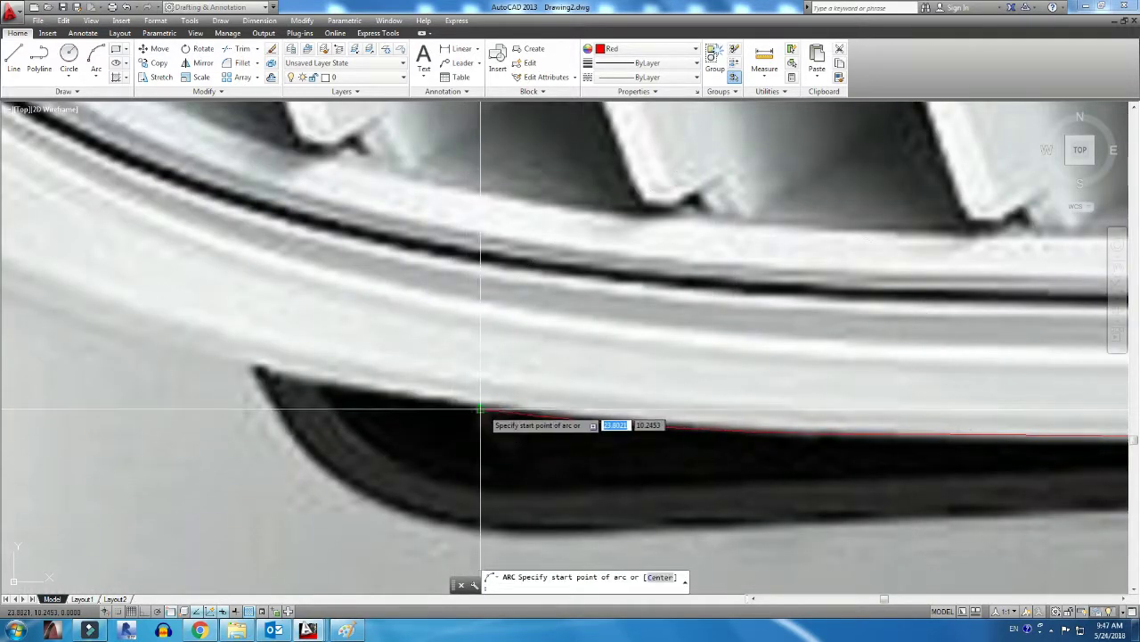
{"action": "left_click", "coordinate": [255, 367]}
{"action": "key", "text": "Return"}
{"action": "key", "text": "Return"}
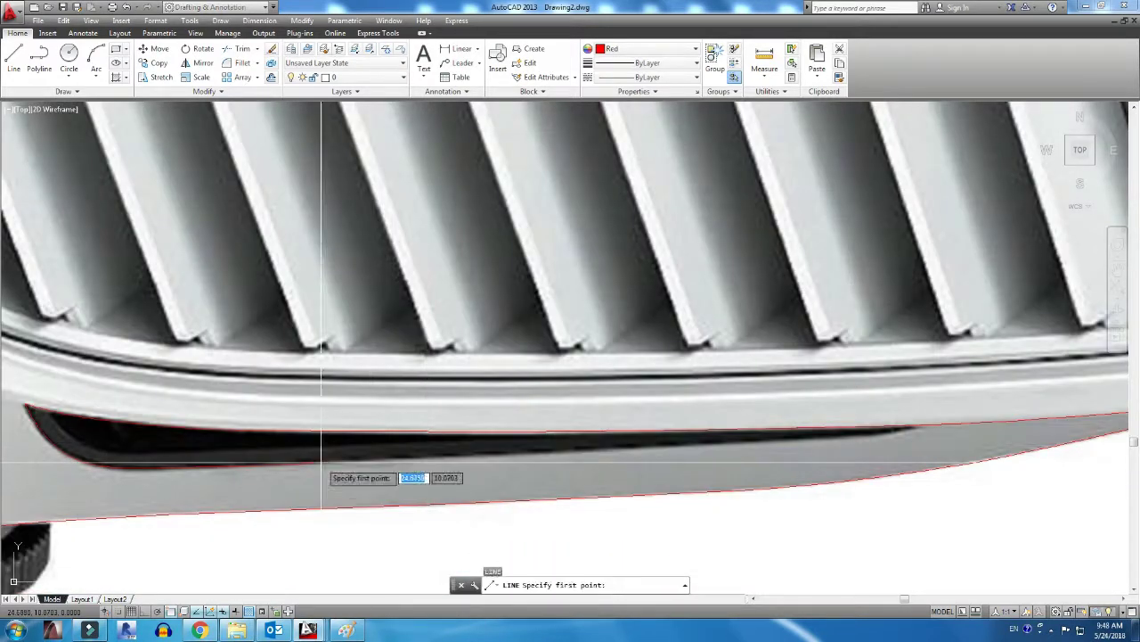
Add a straight segment along the slot and cancel a stray endpoint grip stretch
{"action": "left_click", "coordinate": [326, 445]}
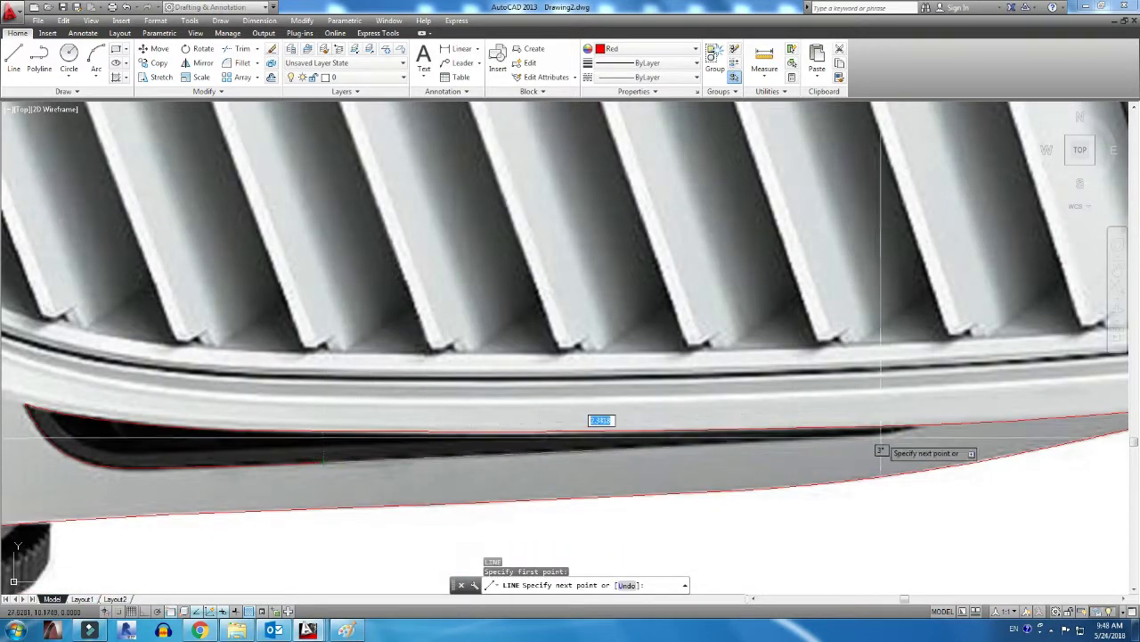
{"action": "scroll", "coordinate": [871, 449], "scroll_direction": "up", "scroll_amount": 5}
{"action": "key", "text": "Escape"}
{"action": "scroll", "coordinate": [980, 410], "scroll_direction": "up", "scroll_amount": 2}
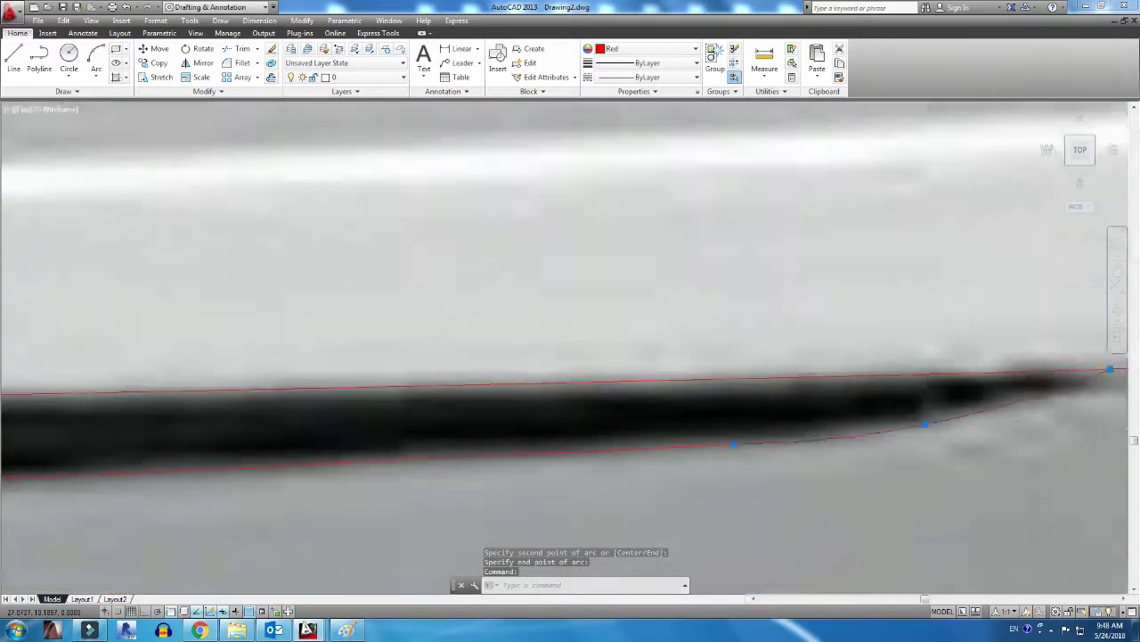
{"action": "left_click", "coordinate": [912, 423]}
{"action": "left_click", "coordinate": [912, 423]}
{"action": "key", "text": "Escape"}
{"action": "scroll", "coordinate": [911, 423], "scroll_direction": "down", "scroll_amount": 5}
Draw arcs from the curve's endpoint partway up the projector's left edge
{"action": "type", "text": "a"}
{"action": "key", "text": "Return"}
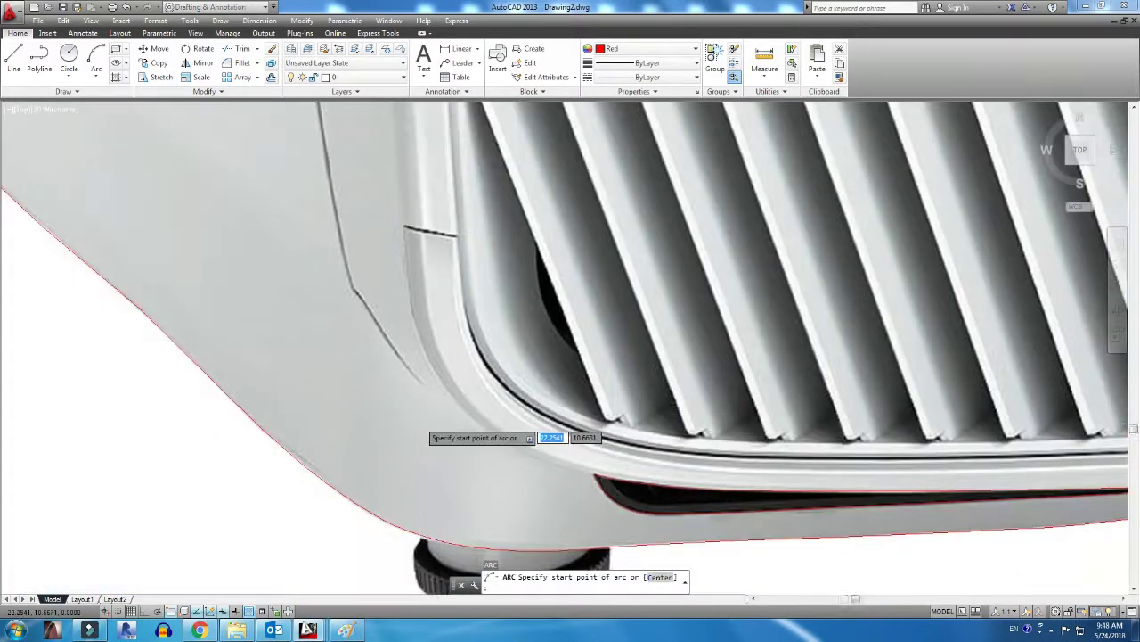
{"action": "scroll", "coordinate": [375, 338], "scroll_direction": "up", "scroll_amount": 5}
{"action": "left_click", "coordinate": [534, 369]}
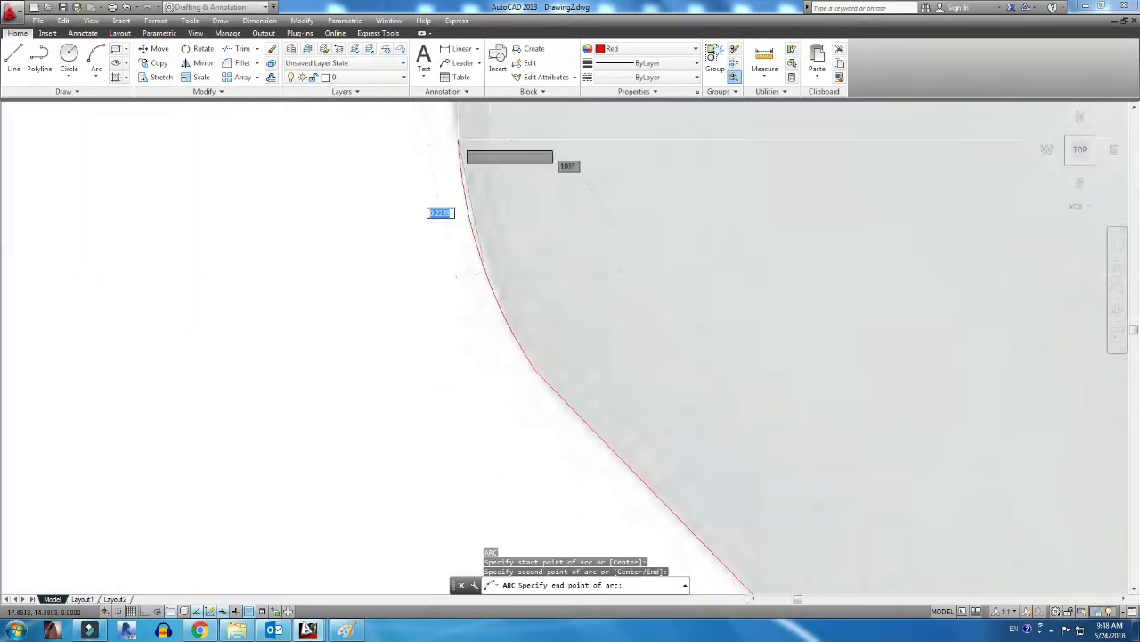
{"action": "scroll", "coordinate": [459, 143], "scroll_direction": "down", "scroll_amount": 3}
{"action": "left_click", "coordinate": [572, 484]}
{"action": "key", "text": "Return"}
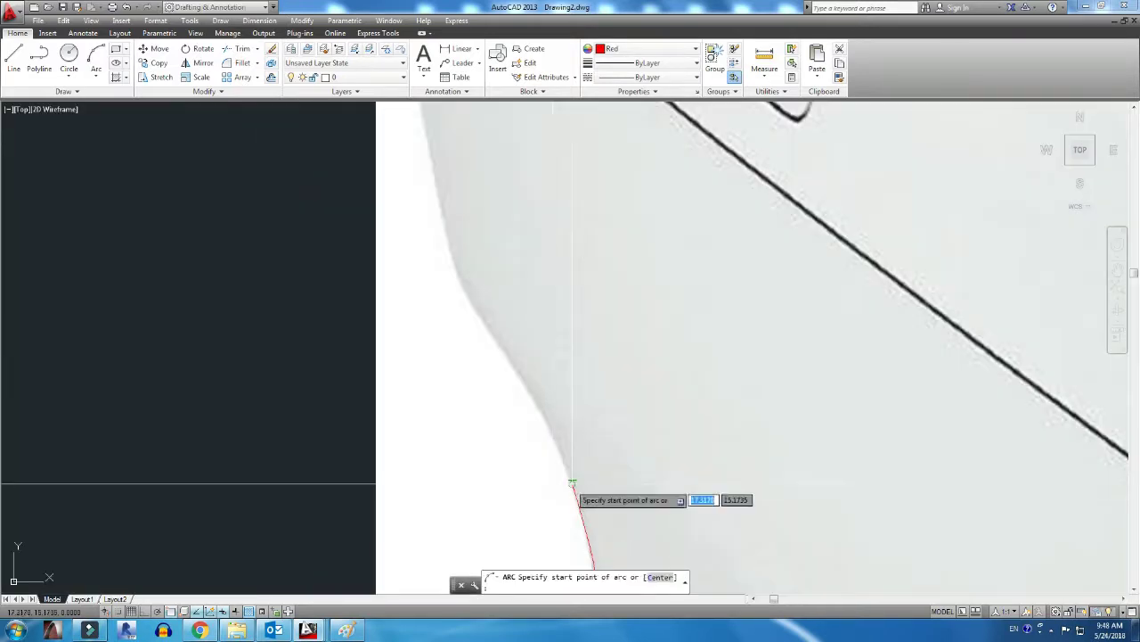
{"action": "left_click", "coordinate": [572, 483]}
{"action": "left_click", "coordinate": [531, 379]}
{"action": "scroll", "coordinate": [508, 481], "scroll_direction": "up", "scroll_amount": 2}
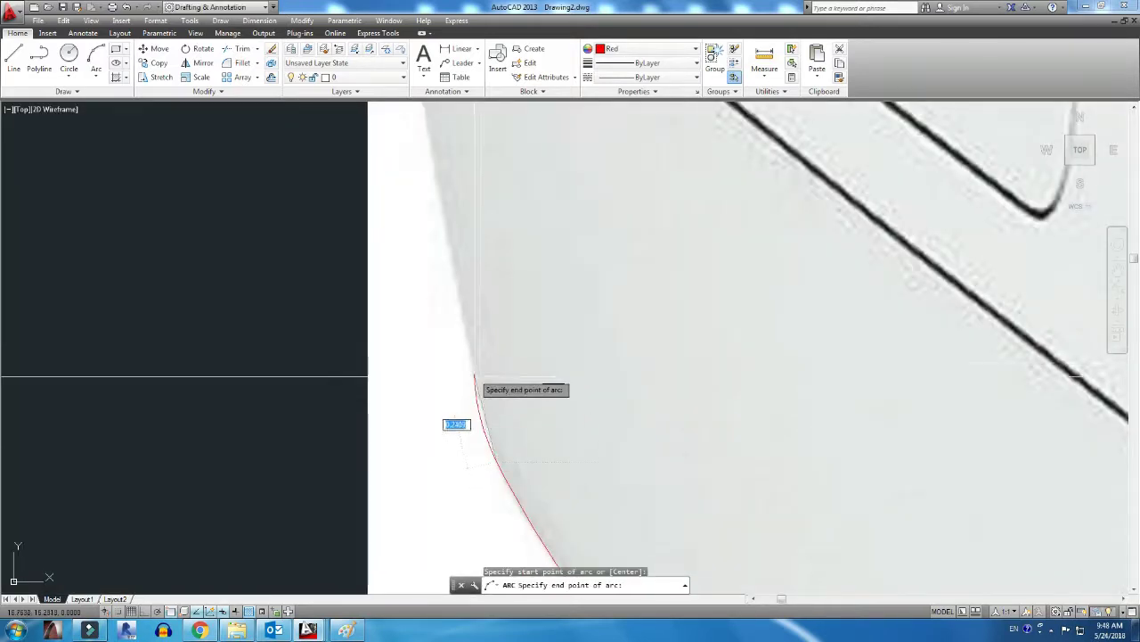
Add a short straight line segment up the left edge
{"action": "left_click", "coordinate": [477, 396]}
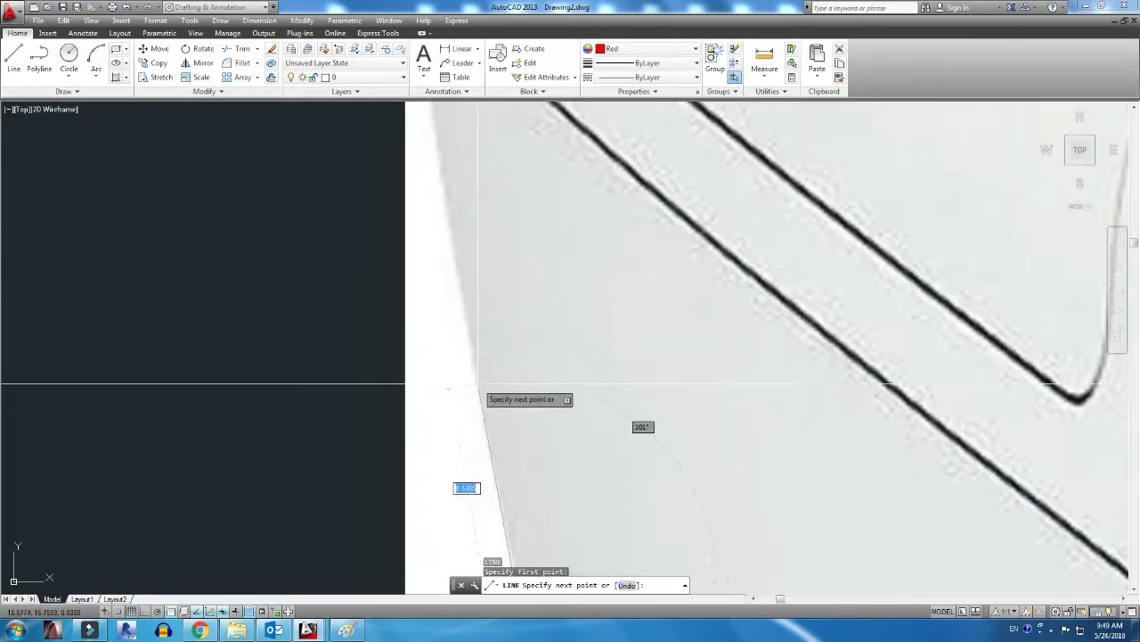
{"action": "left_click", "coordinate": [477, 384]}
{"action": "middle_click_drag", "start_coordinate": [407, 208], "coordinate": [419, 364]}
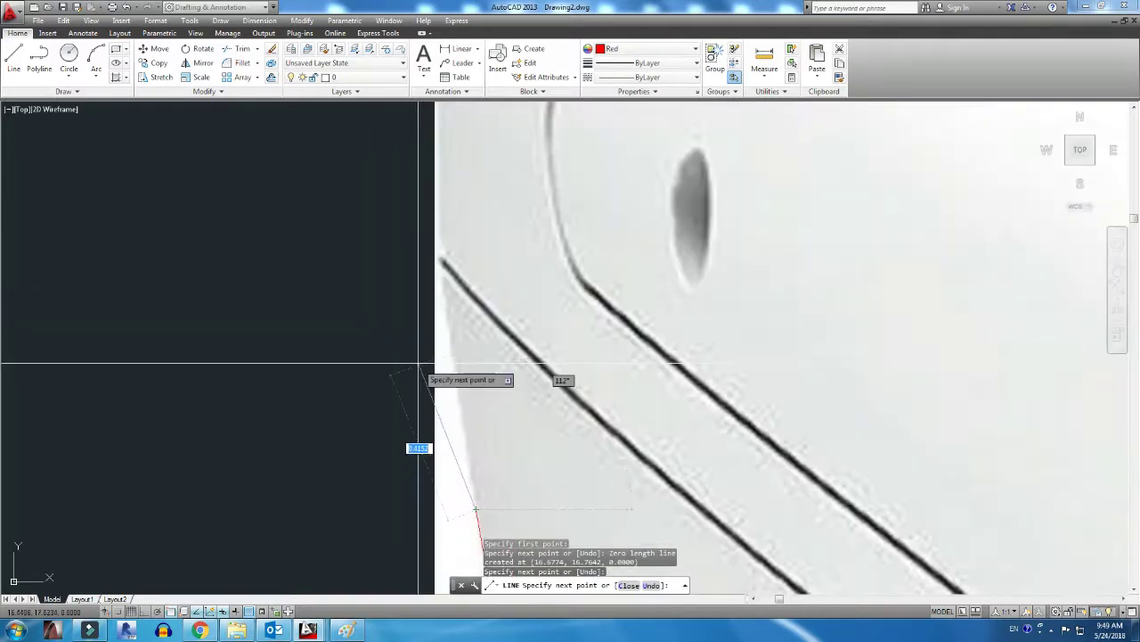
{"action": "scroll", "coordinate": [454, 303], "scroll_direction": "down", "scroll_amount": 2}
{"action": "key", "text": "Escape"}
Start an arc at the left-edge endpoint curving toward the top-left corner
{"action": "key", "text": "a"}
{"action": "key", "text": "Return"}
{"action": "scroll", "coordinate": [468, 307], "scroll_direction": "up", "scroll_amount": 3}
{"action": "left_click", "coordinate": [449, 265]}
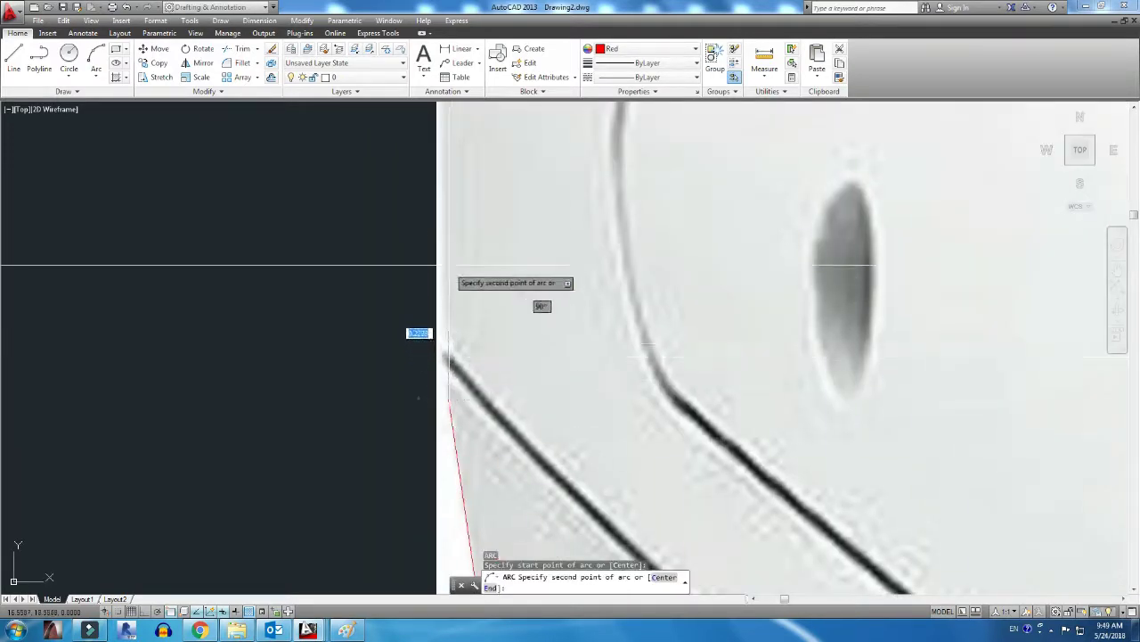
{"action": "scroll", "coordinate": [449, 265], "scroll_direction": "down", "scroll_amount": 2}
{"action": "scroll", "coordinate": [449, 265], "scroll_direction": "up", "scroll_amount": 3}
{"action": "left_click", "coordinate": [470, 227]}
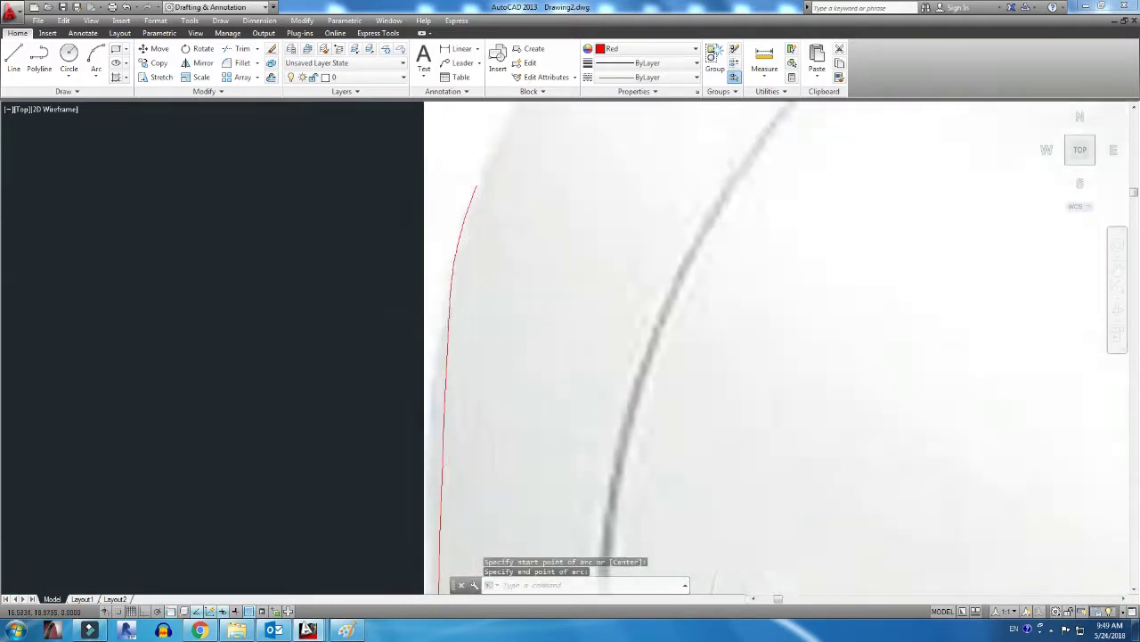
{"action": "scroll", "coordinate": [477, 187], "scroll_direction": "down", "scroll_amount": 2}
{"action": "scroll", "coordinate": [565, 280], "scroll_direction": "up", "scroll_amount": 3}
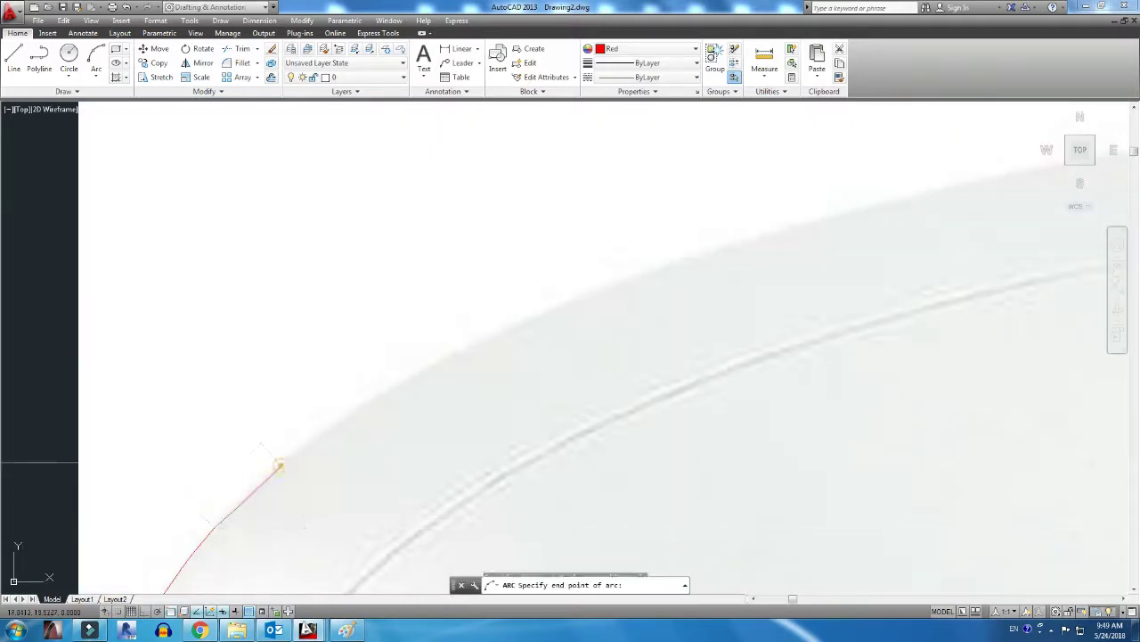
{"action": "scroll", "coordinate": [453, 355], "scroll_direction": "down", "scroll_amount": 2}
{"action": "scroll", "coordinate": [84, 526], "scroll_direction": "up", "scroll_amount": 3}
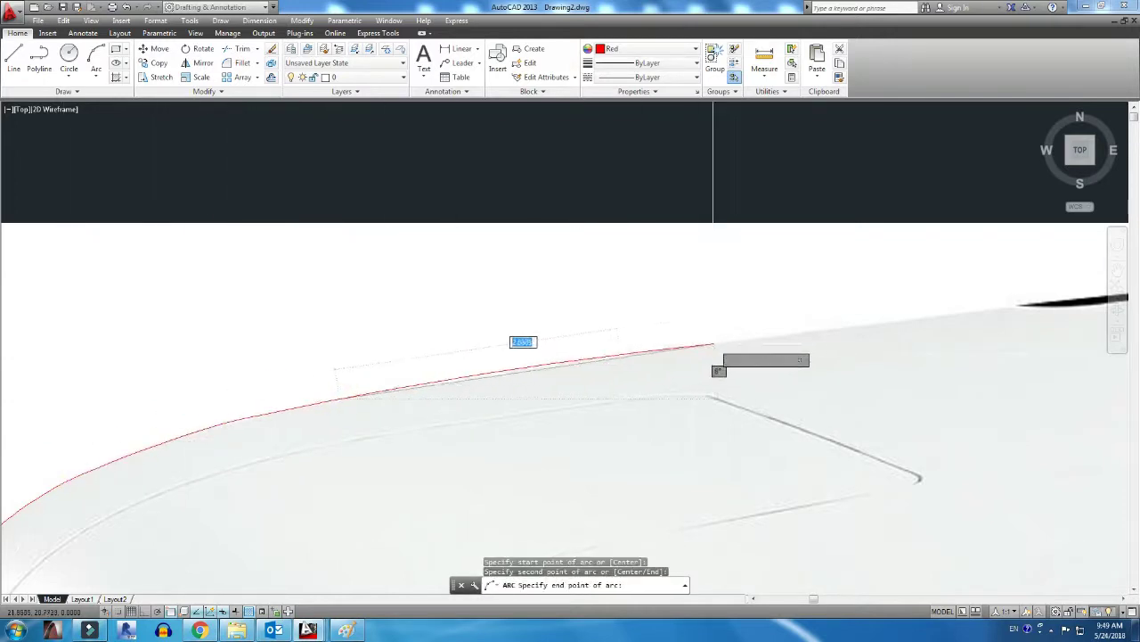
Place arc points along the top edge and the crease edge
{"action": "scroll", "coordinate": [615, 373], "scroll_direction": "down", "scroll_amount": 2}
{"action": "scroll", "coordinate": [650, 372], "scroll_direction": "up", "scroll_amount": 3}
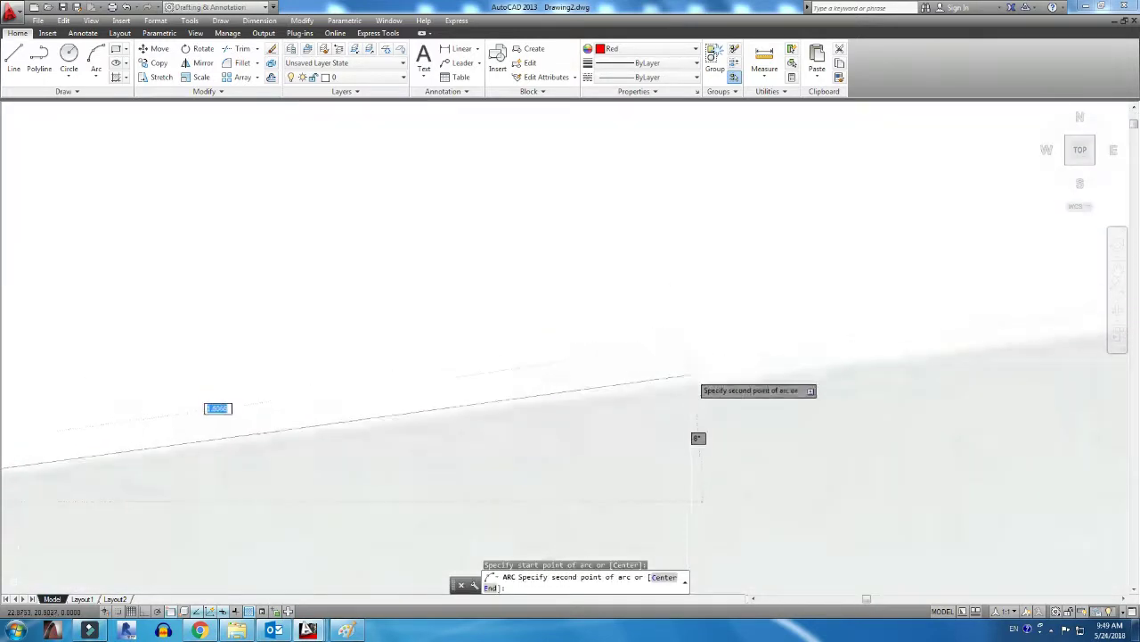
{"action": "left_click", "coordinate": [692, 392]}
{"action": "scroll", "coordinate": [802, 401], "scroll_direction": "down", "scroll_amount": 2}
{"action": "scroll", "coordinate": [891, 401], "scroll_direction": "up", "scroll_amount": 2}
{"action": "left_click", "coordinate": [872, 396]}
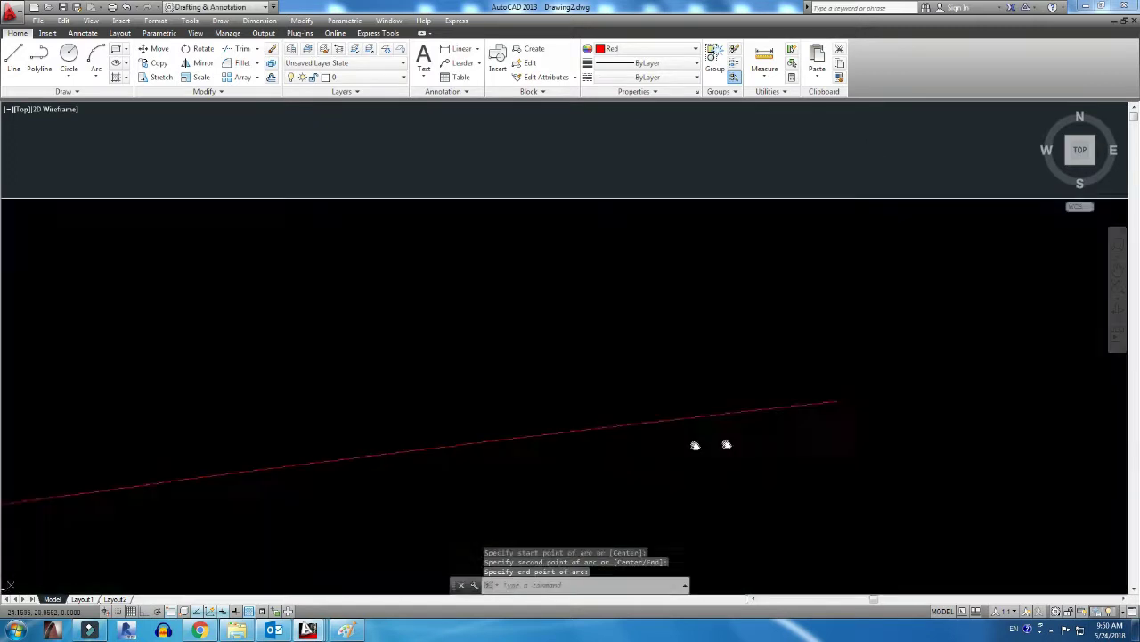
{"action": "scroll", "coordinate": [872, 396], "scroll_direction": "down", "scroll_amount": 2}
{"action": "scroll", "coordinate": [603, 403], "scroll_direction": "up", "scroll_amount": 2}
{"action": "scroll", "coordinate": [1058, 362], "scroll_direction": "down", "scroll_amount": 2}
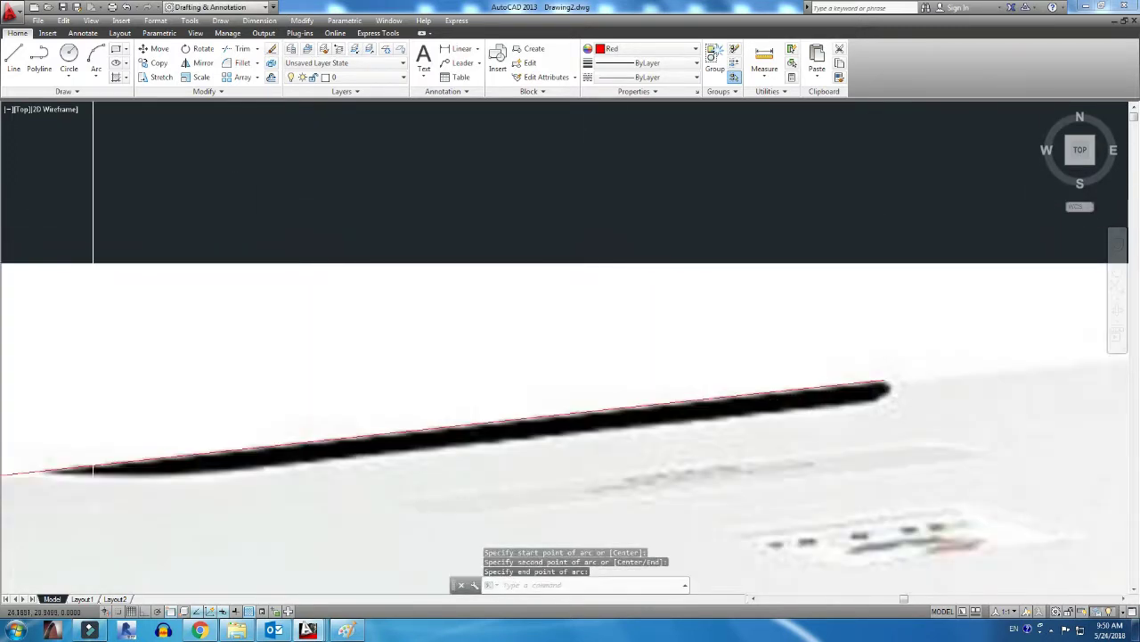
{"action": "scroll", "coordinate": [112, 456], "scroll_direction": "up", "scroll_amount": 2}
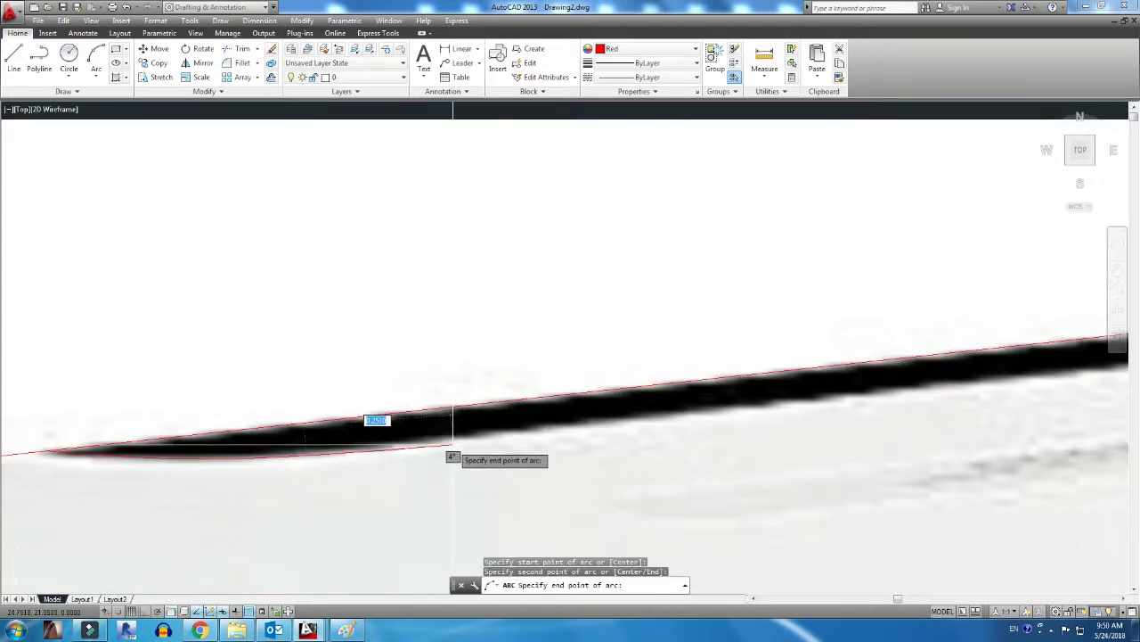
Draw an arc around the rounded right end of the black crease
{"action": "key", "text": "Return"}
{"action": "scroll", "coordinate": [535, 428], "scroll_direction": "down", "scroll_amount": 1}
{"action": "scroll", "coordinate": [267, 463], "scroll_direction": "up", "scroll_amount": 1}
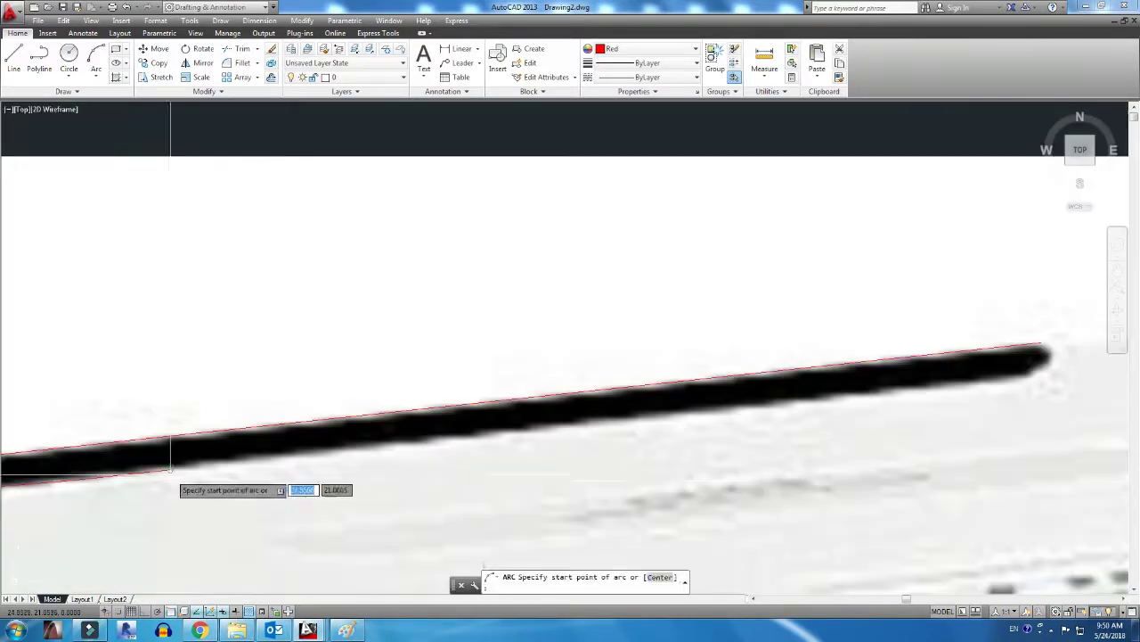
{"action": "left_click", "coordinate": [169, 445]}
{"action": "scroll", "coordinate": [905, 408], "scroll_direction": "down", "scroll_amount": 1}
{"action": "scroll", "coordinate": [753, 406], "scroll_direction": "up", "scroll_amount": 1}
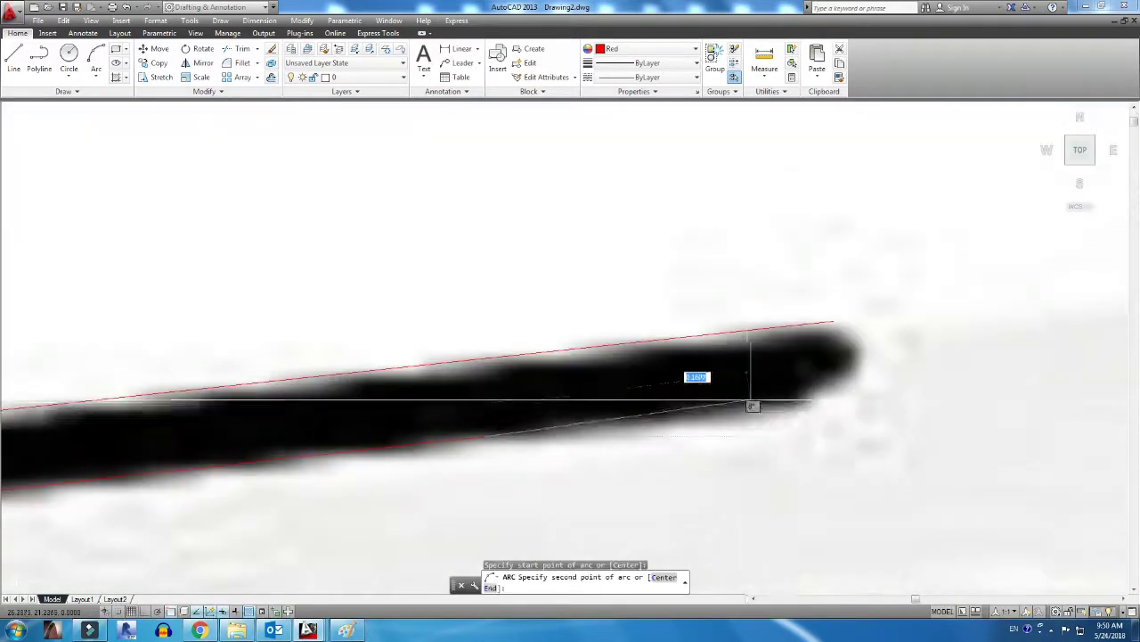
{"action": "left_click", "coordinate": [839, 333]}
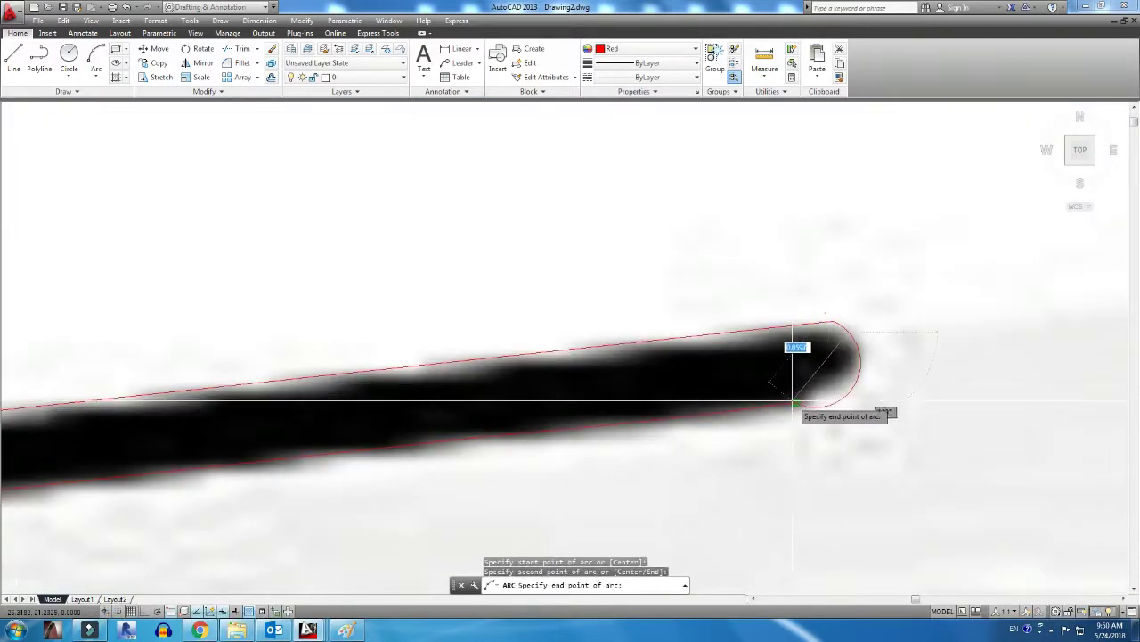
{"action": "left_click", "coordinate": [810, 405]}
{"action": "key", "text": "Escape"}
{"action": "key", "text": "Escape"}
{"action": "key", "text": "Escape"}
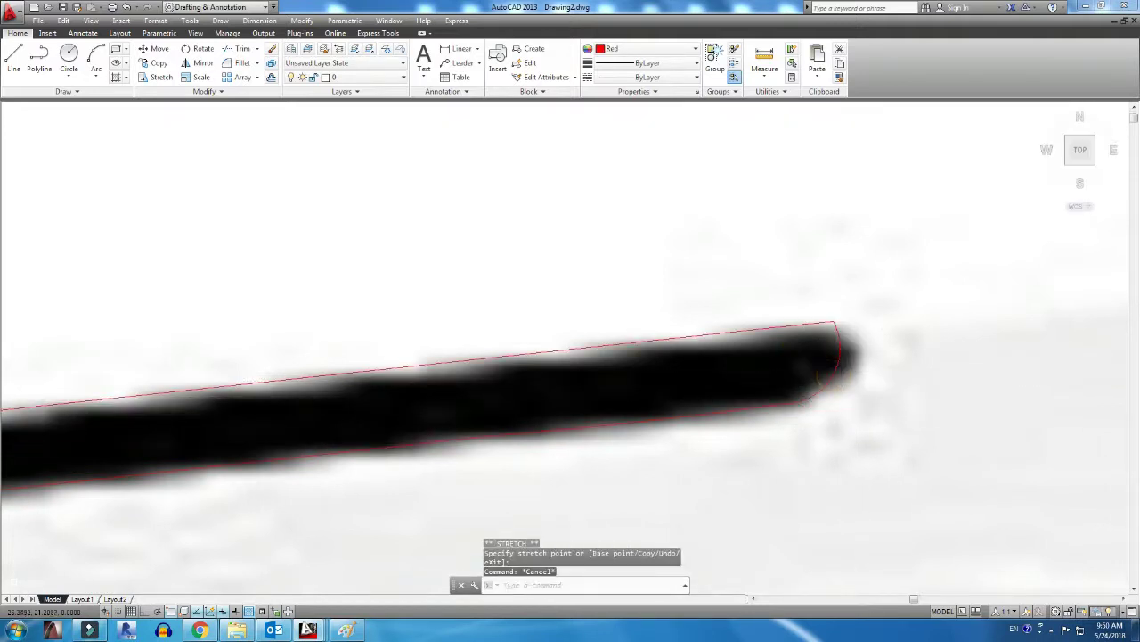
Clear leftover grips and arc from the crease end along the upper body edge
{"action": "middle_click_drag", "start_coordinate": [837, 381], "coordinate": [744, 434]}
{"action": "scroll", "coordinate": [739, 418], "scroll_direction": "down", "scroll_amount": 1}
{"action": "scroll", "coordinate": [664, 437], "scroll_direction": "up", "scroll_amount": 1}
{"action": "key", "text": "Return"}
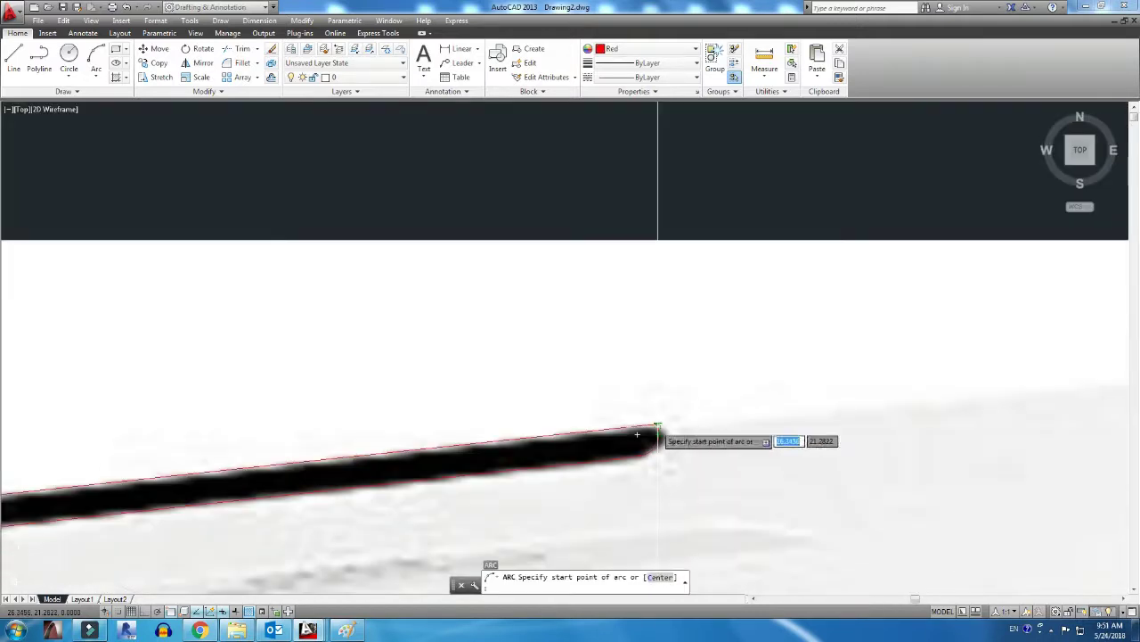
{"action": "key", "text": "Escape"}
{"action": "left_click", "coordinate": [643, 398]}
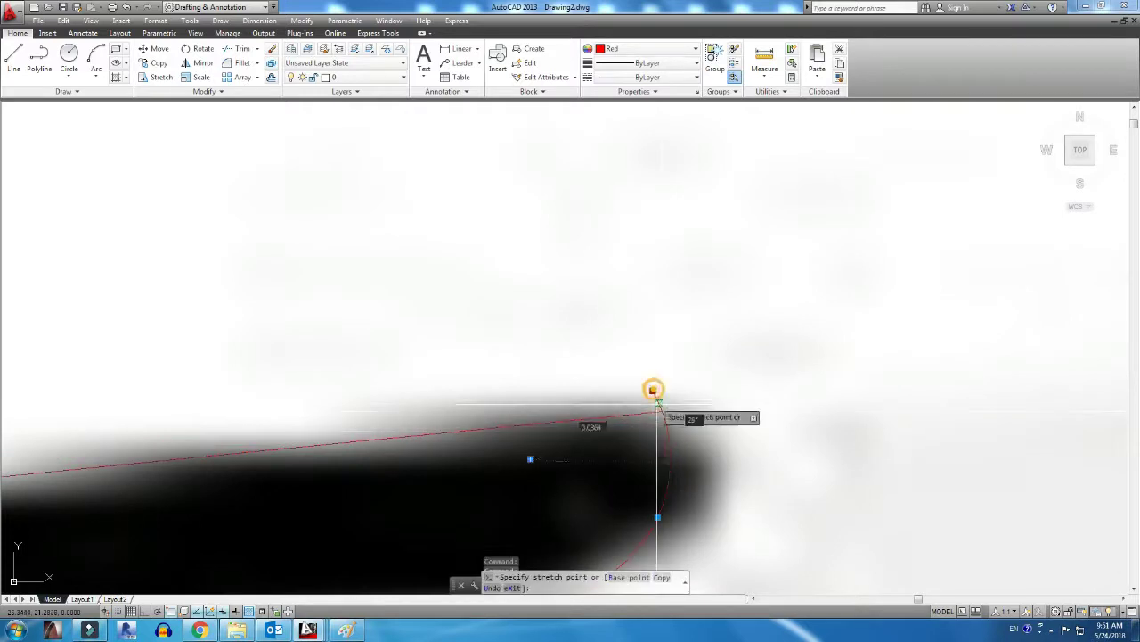
{"action": "key", "text": "Escape"}
{"action": "key", "text": "Return"}
{"action": "left_click", "coordinate": [787, 446]}
{"action": "left_click", "coordinate": [700, 450]}
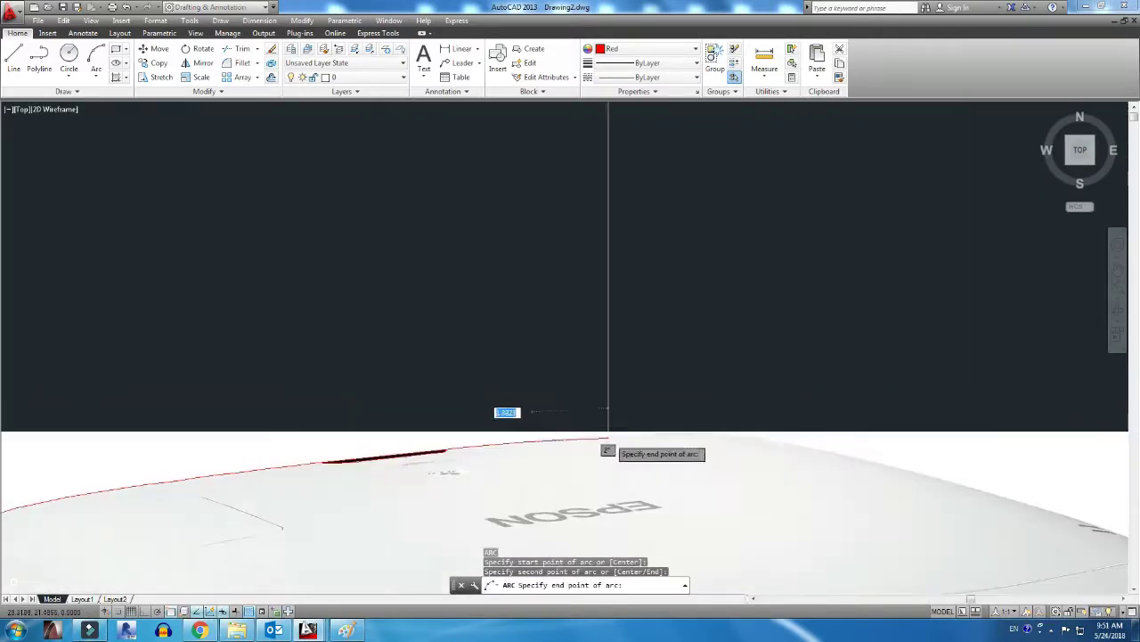
{"action": "left_click", "coordinate": [717, 415]}
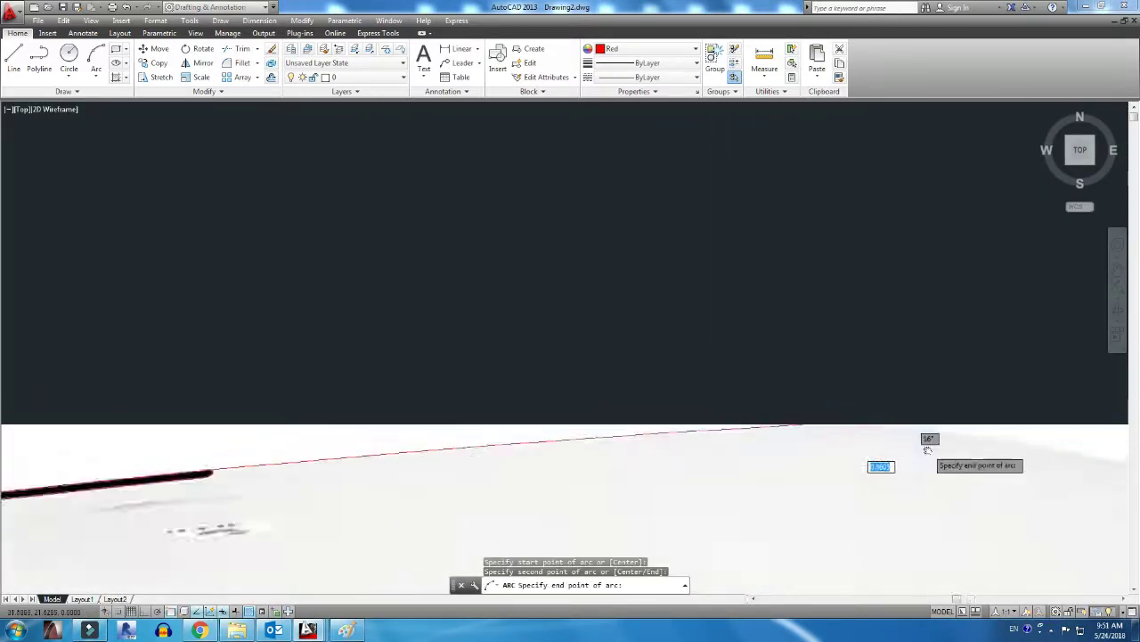
Continue connected arcs down the upper edge's slope toward the right
{"action": "left_click", "coordinate": [623, 424]}
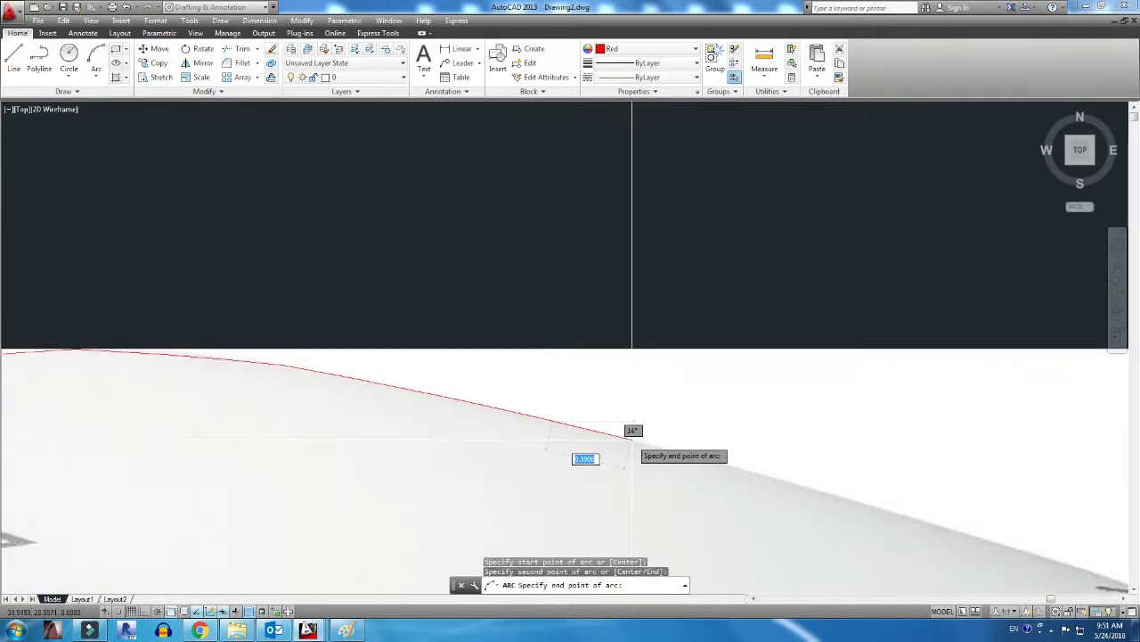
{"action": "left_click", "coordinate": [632, 431]}
{"action": "key", "text": "Return"}
{"action": "middle_click_drag", "start_coordinate": [632, 430], "coordinate": [147, 350]}
{"action": "left_click", "coordinate": [147, 350]}
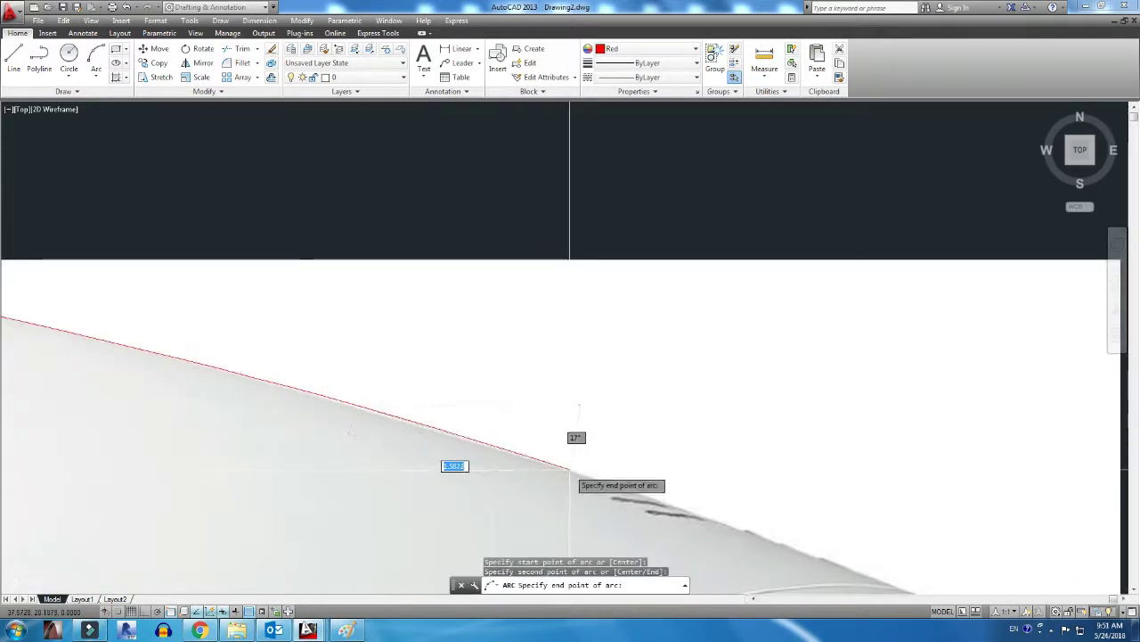
{"action": "left_click", "coordinate": [479, 428]}
{"action": "key", "text": "space"}
{"action": "middle_click_drag", "start_coordinate": [759, 532], "coordinate": [416, 372]}
{"action": "left_click", "coordinate": [415, 372]}
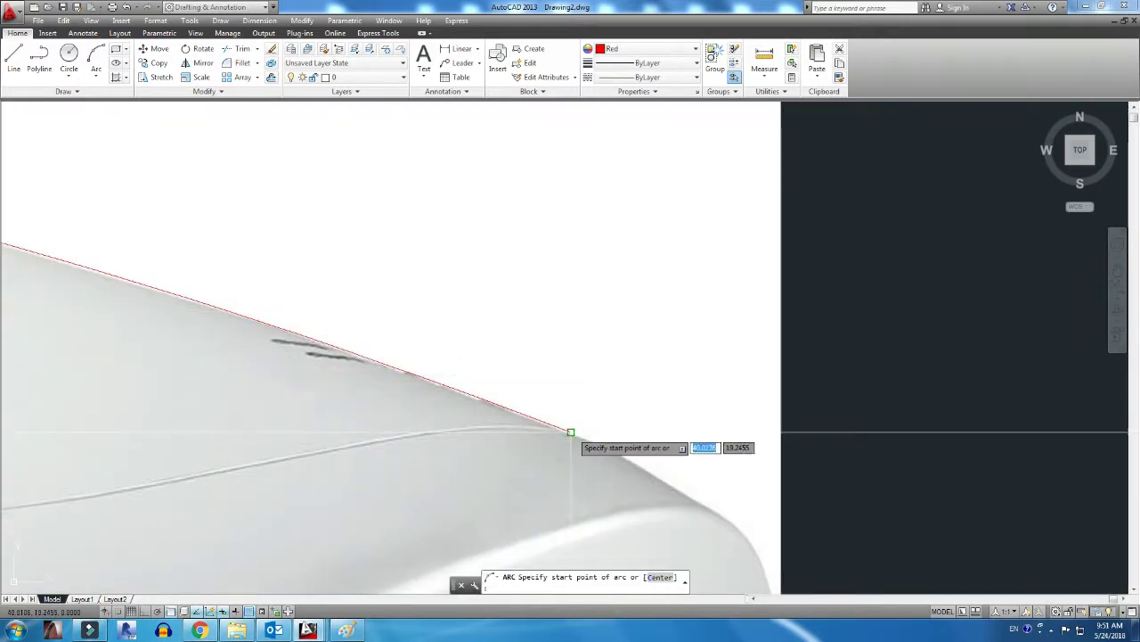
Finish the sloping-edge arc and carry another onto the rounded right shoulder
{"action": "left_click", "coordinate": [651, 476]}
{"action": "key", "text": "space"}
{"action": "middle_click_drag", "start_coordinate": [652, 476], "coordinate": [533, 401]}
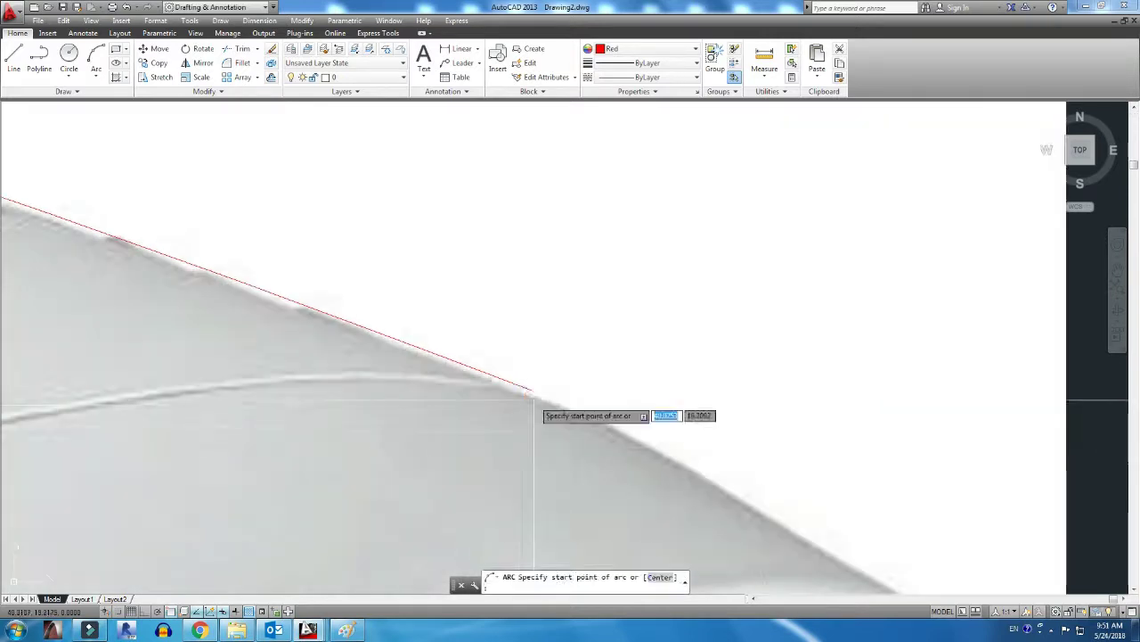
{"action": "middle_click_drag", "start_coordinate": [701, 476], "coordinate": [415, 389]}
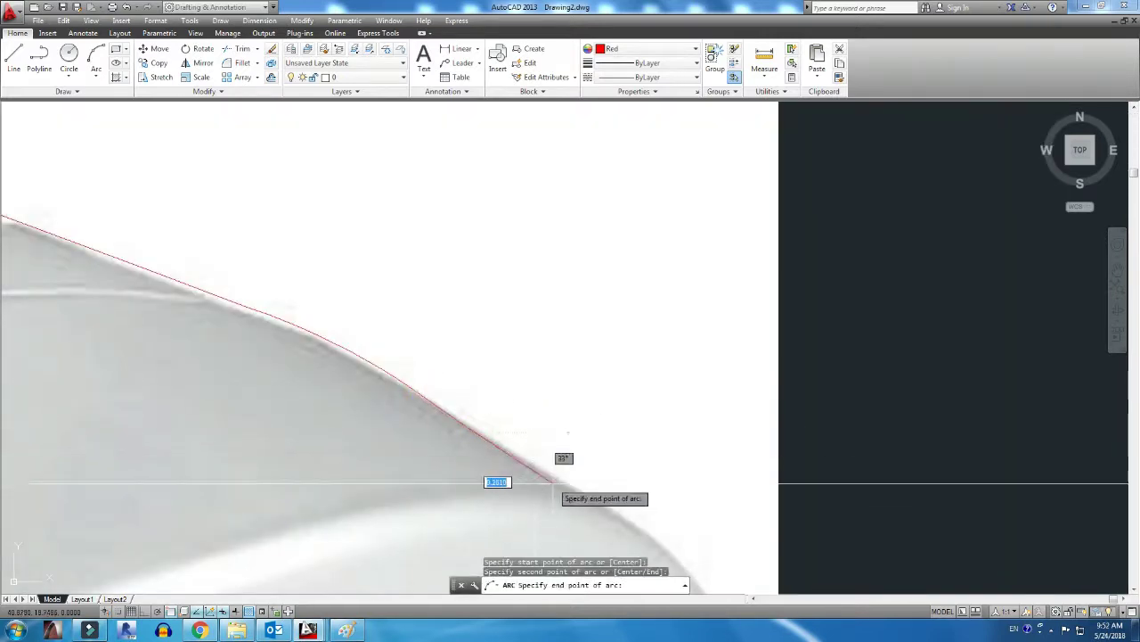
{"action": "middle_click_drag", "start_coordinate": [600, 505], "coordinate": [400, 330]}
{"action": "left_click", "coordinate": [478, 428]}
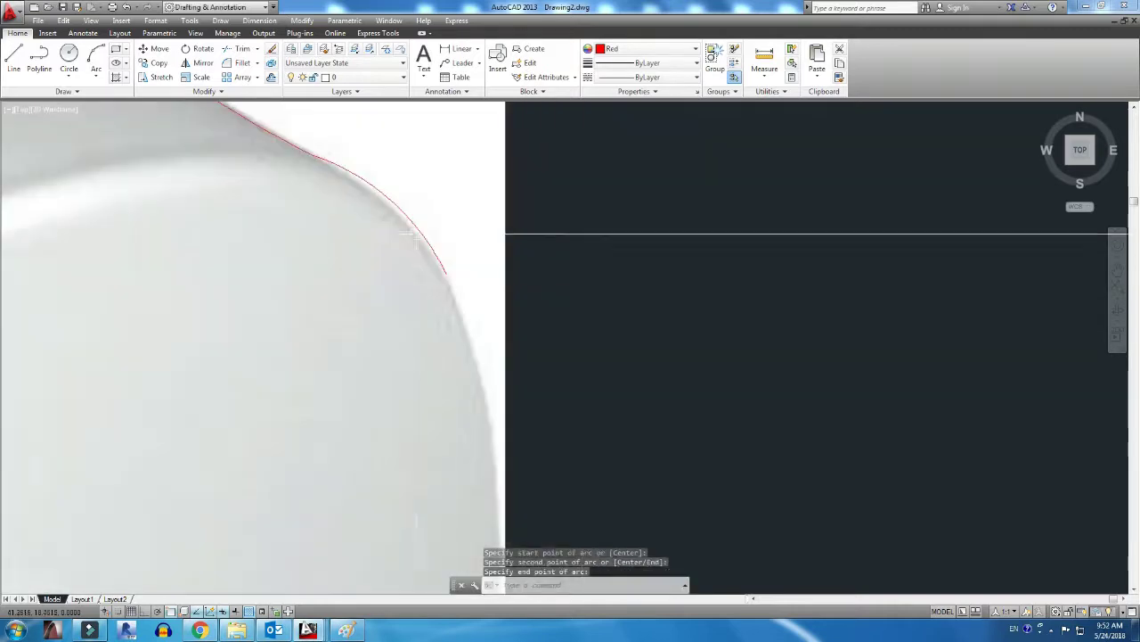
{"action": "scroll", "coordinate": [386, 182], "scroll_direction": "up", "scroll_amount": 2}
Cancel a stray stretch, toggle Osnap with F3, and arc lower down the right side
{"action": "left_click", "coordinate": [385, 185]}
{"action": "key", "text": "Escape"}
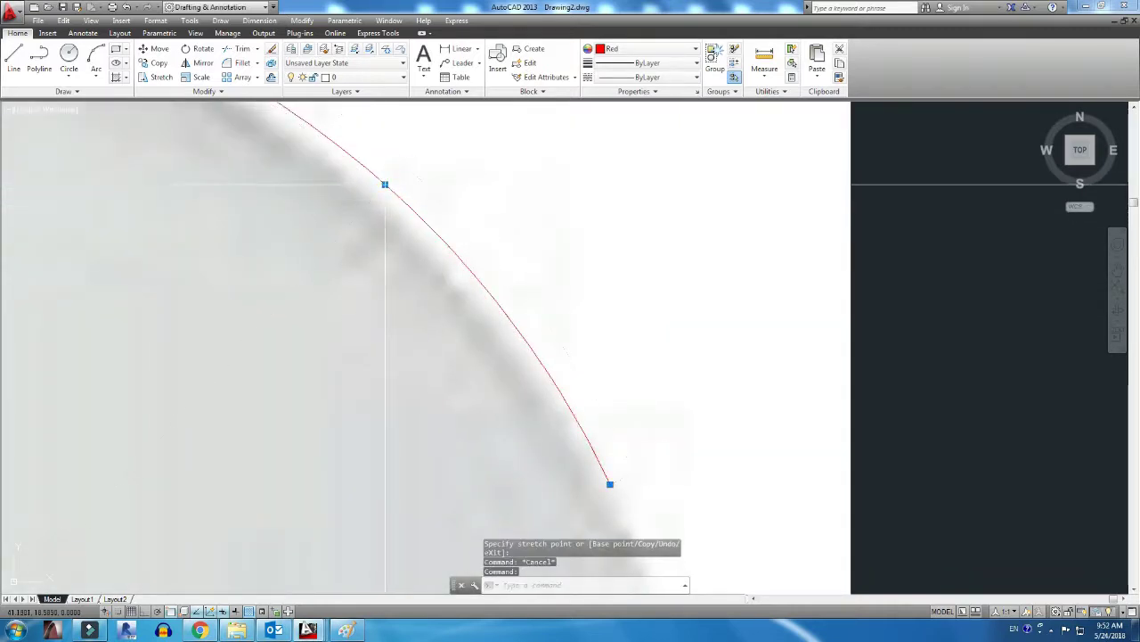
{"action": "key", "text": "Escape"}
{"action": "key", "text": "F3"}
{"action": "key", "text": "F3"}
{"action": "middle_click_drag", "start_coordinate": [626, 500], "coordinate": [631, 394]}
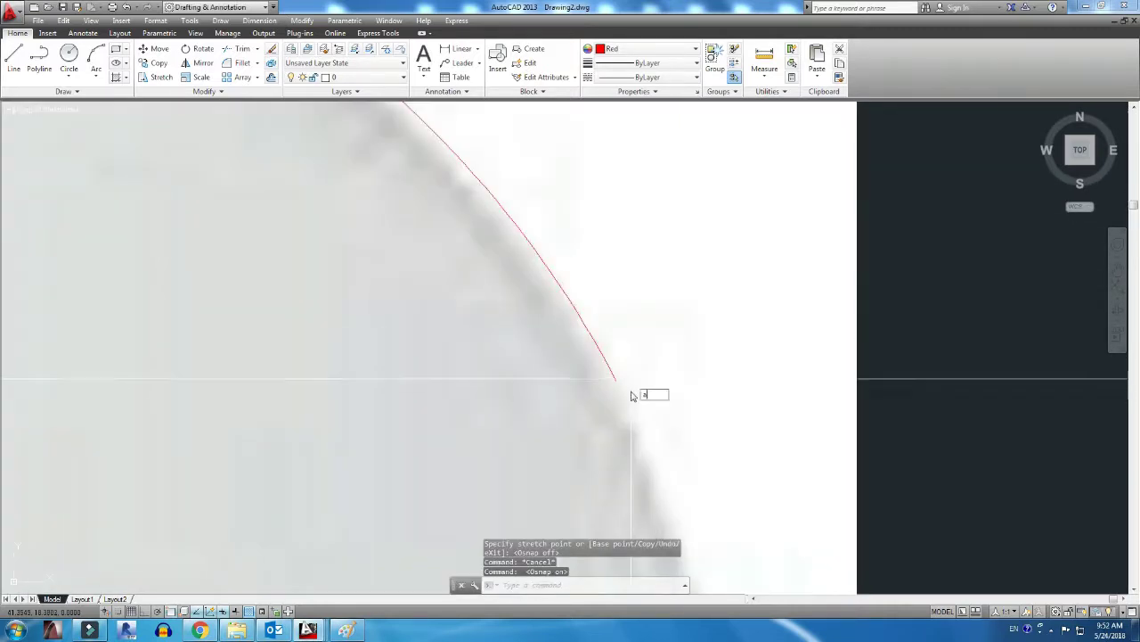
{"action": "key", "text": "Return"}
{"action": "left_click", "coordinate": [613, 378]}
{"action": "scroll", "coordinate": [612, 377], "scroll_direction": "up", "scroll_amount": 2}
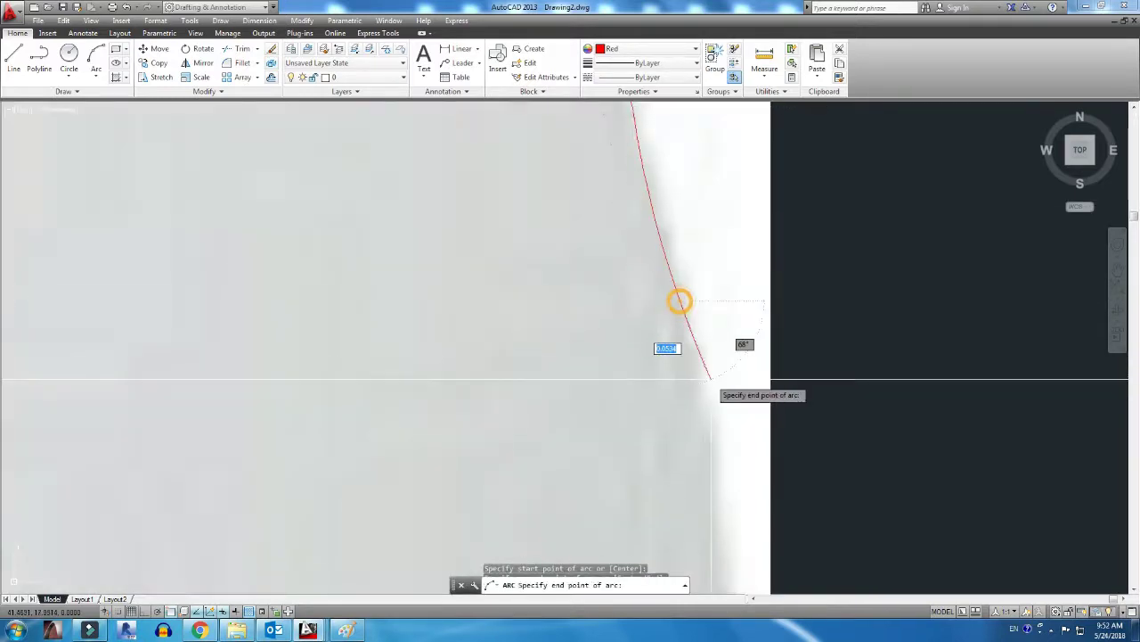
{"action": "left_click", "coordinate": [649, 230]}
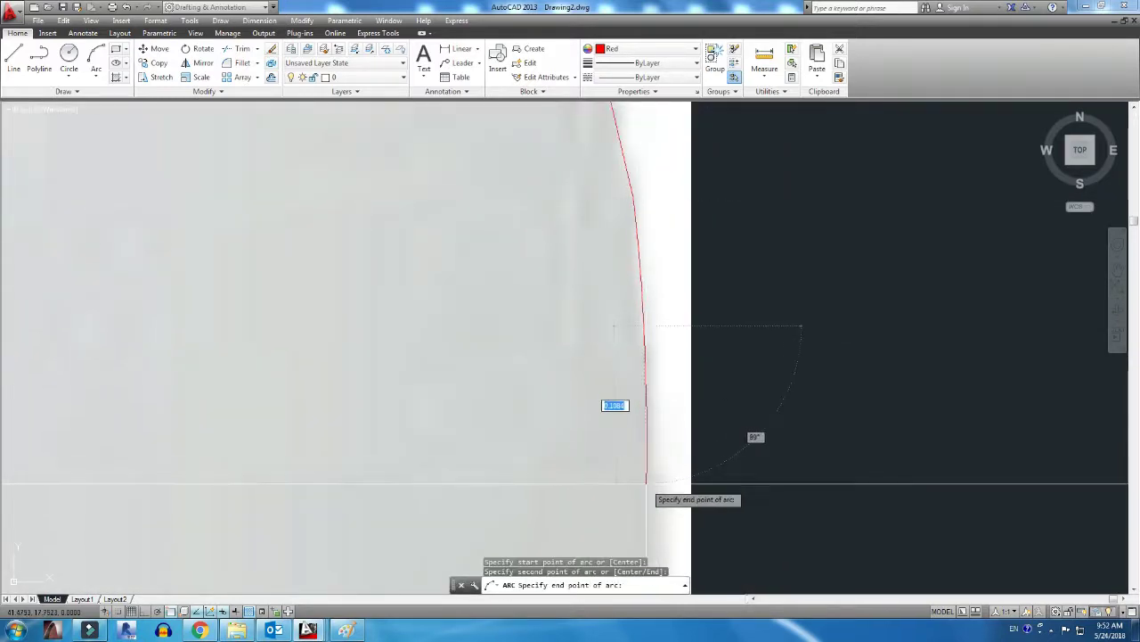
Check the traced curve, then add a three-point arc further down the right side
{"action": "key", "text": "Escape"}
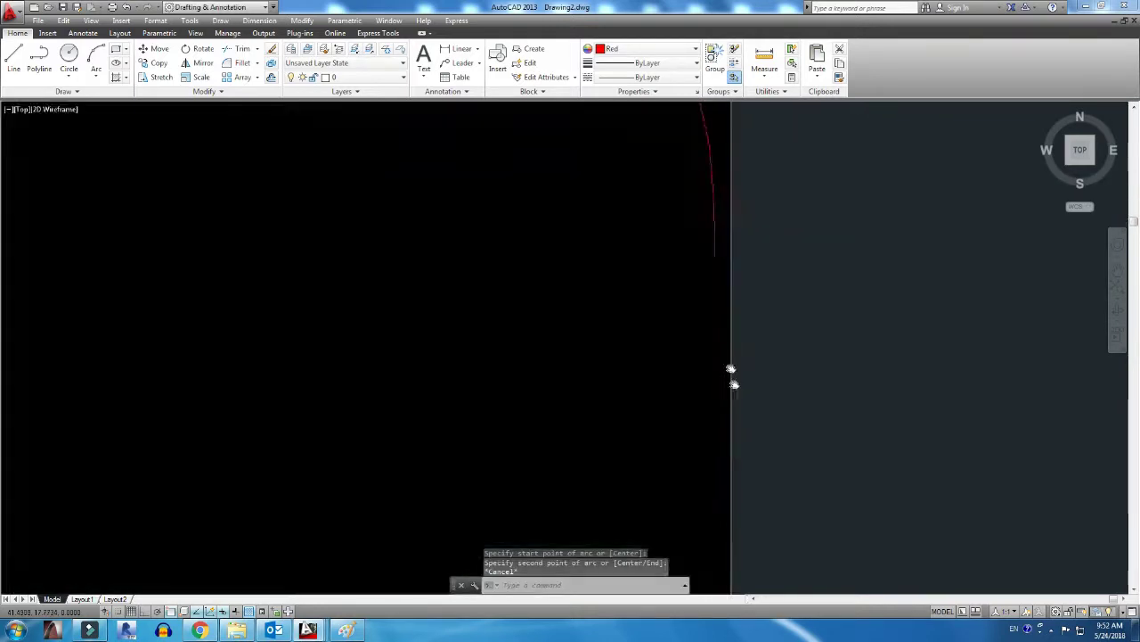
{"action": "left_click", "coordinate": [718, 353]}
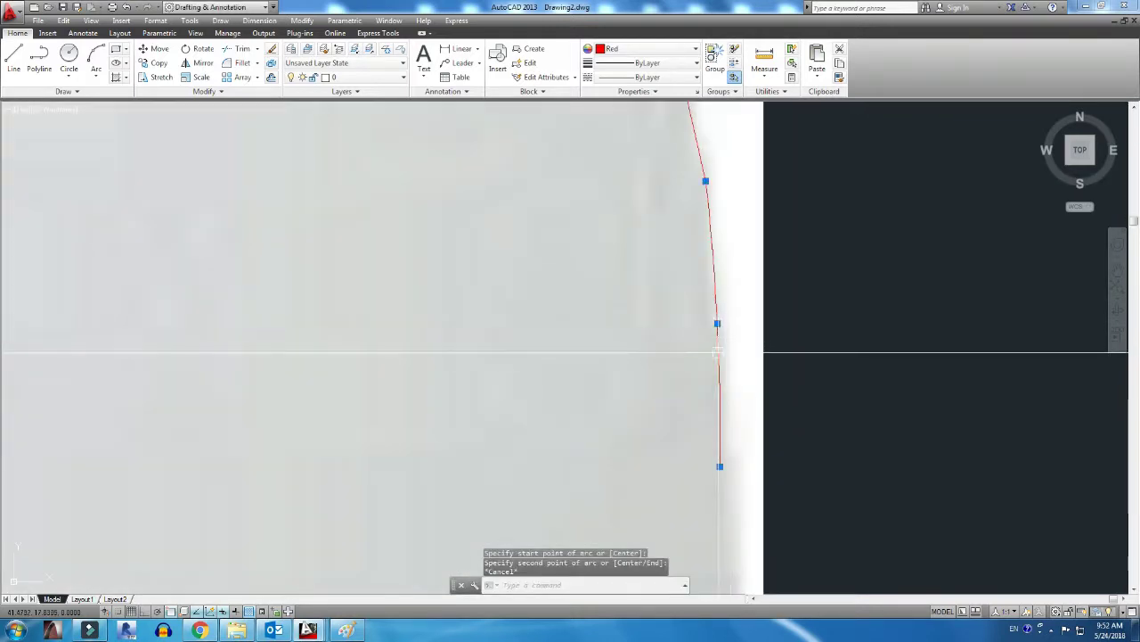
{"action": "type", "text": "a"}
{"action": "key", "text": "Return"}
{"action": "left_click", "coordinate": [784, 318]}
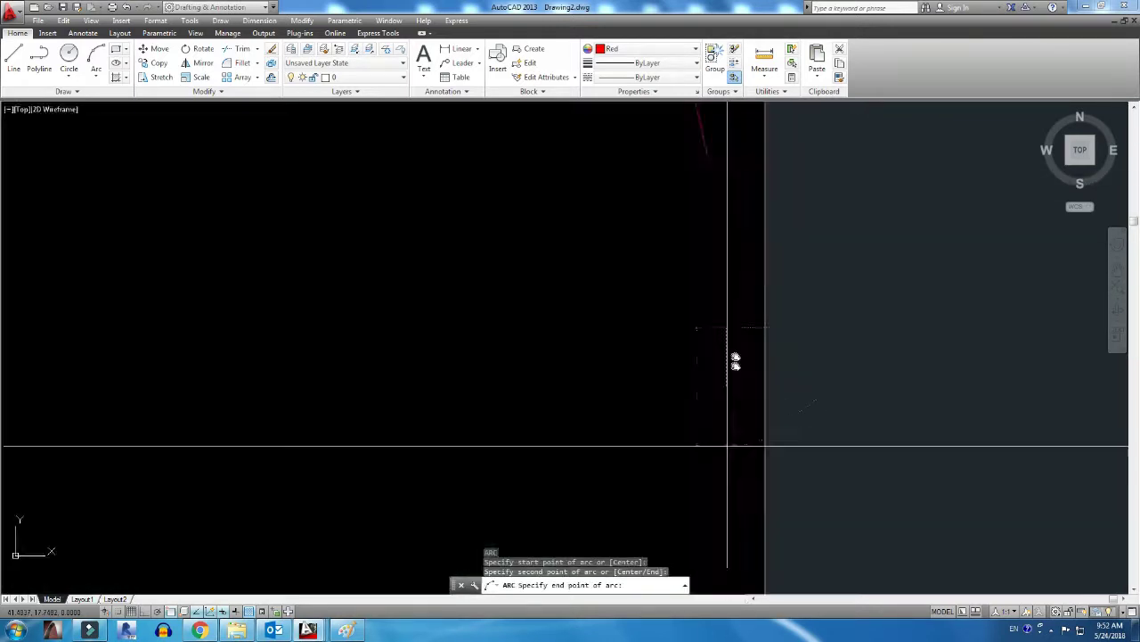
{"action": "left_click", "coordinate": [730, 451]}
{"action": "left_click", "coordinate": [752, 446]}
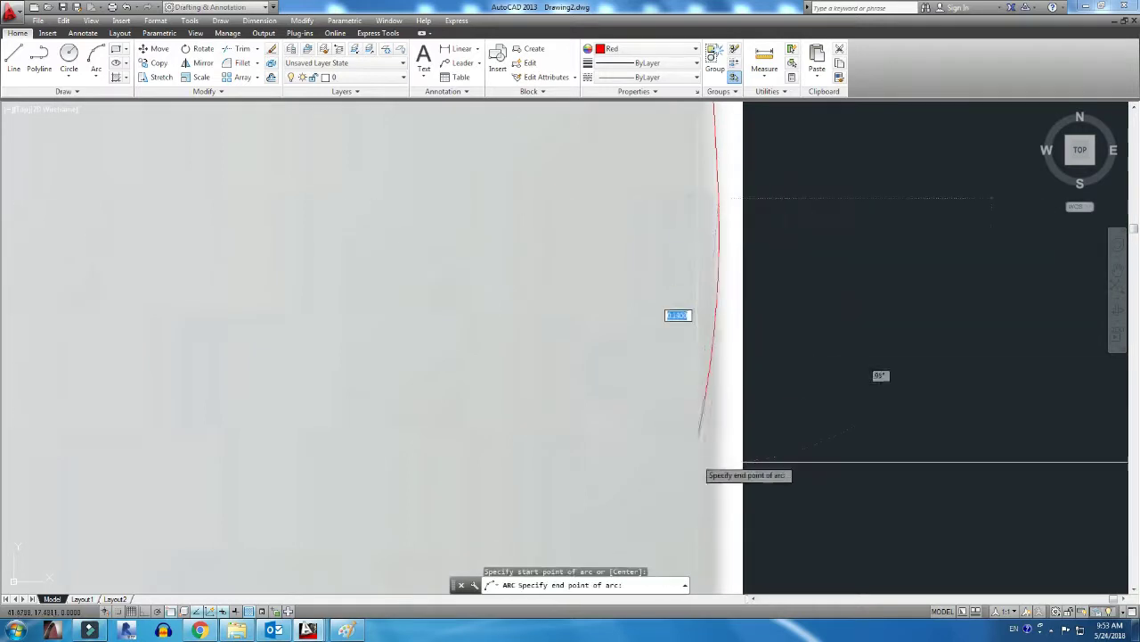
{"action": "middle_click_drag", "start_coordinate": [743, 461], "coordinate": [777, 416]}
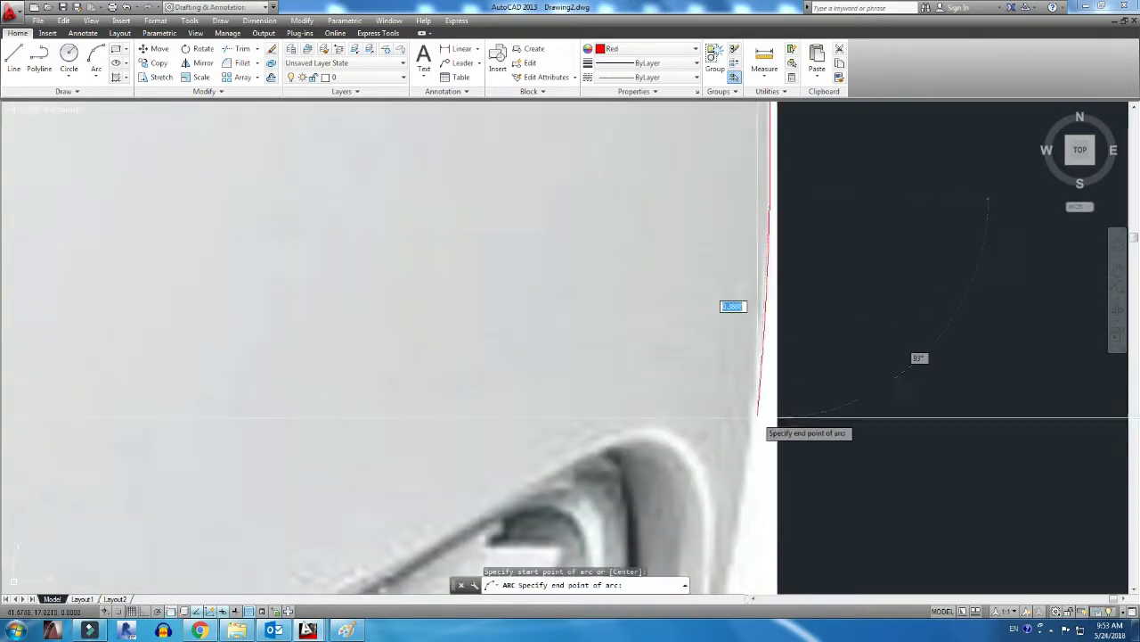
{"action": "scroll", "coordinate": [758, 416], "scroll_direction": "up", "scroll_amount": 2}
End the red arc at the lower right side, then cancel a stray arc and an accidental stretch edit
{"action": "left_click", "coordinate": [731, 450]}
{"action": "scroll", "coordinate": [786, 252], "scroll_direction": "up", "scroll_amount": 2}
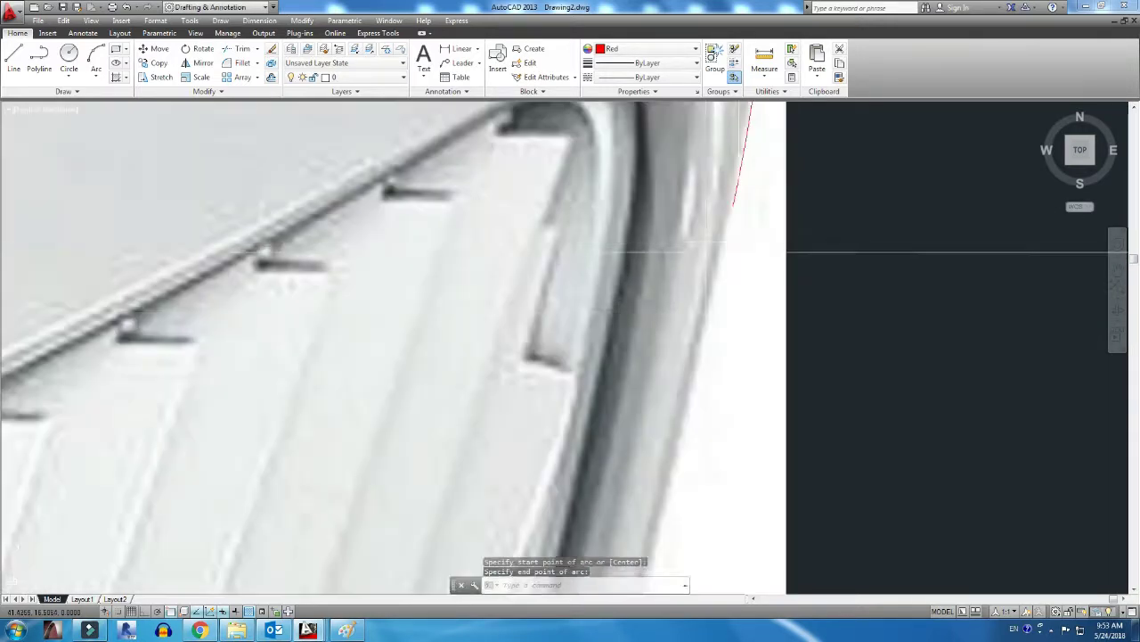
{"action": "scroll", "coordinate": [704, 419], "scroll_direction": "down", "scroll_amount": 3}
{"action": "scroll", "coordinate": [713, 412], "scroll_direction": "up", "scroll_amount": 1}
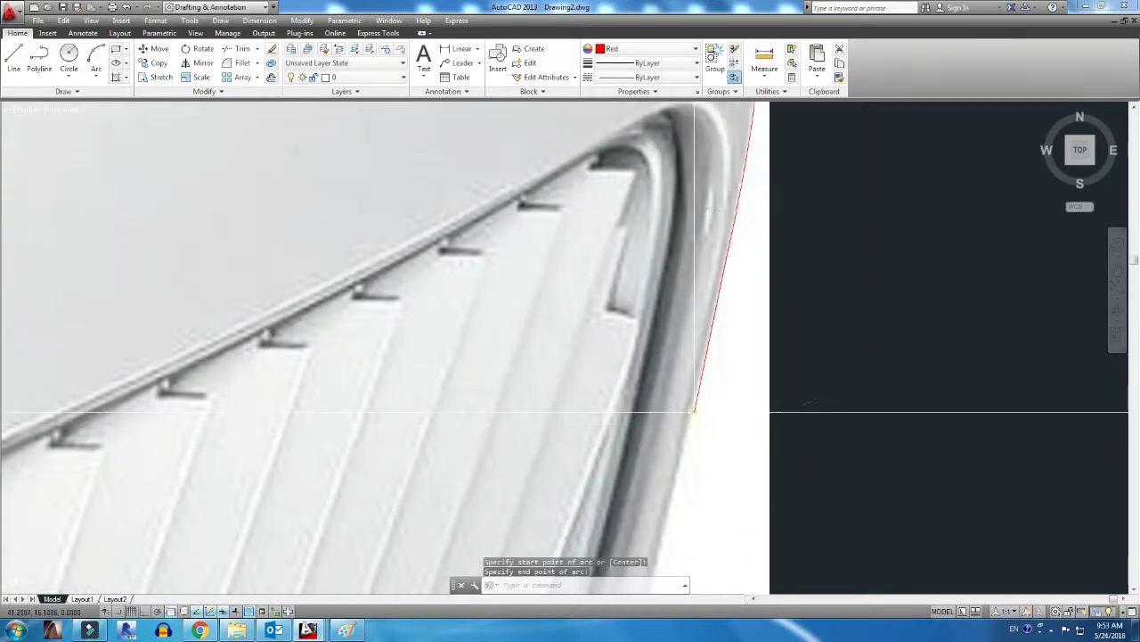
{"action": "scroll", "coordinate": [670, 216], "scroll_direction": "up", "scroll_amount": 2}
{"action": "scroll", "coordinate": [645, 333], "scroll_direction": "up", "scroll_amount": 1}
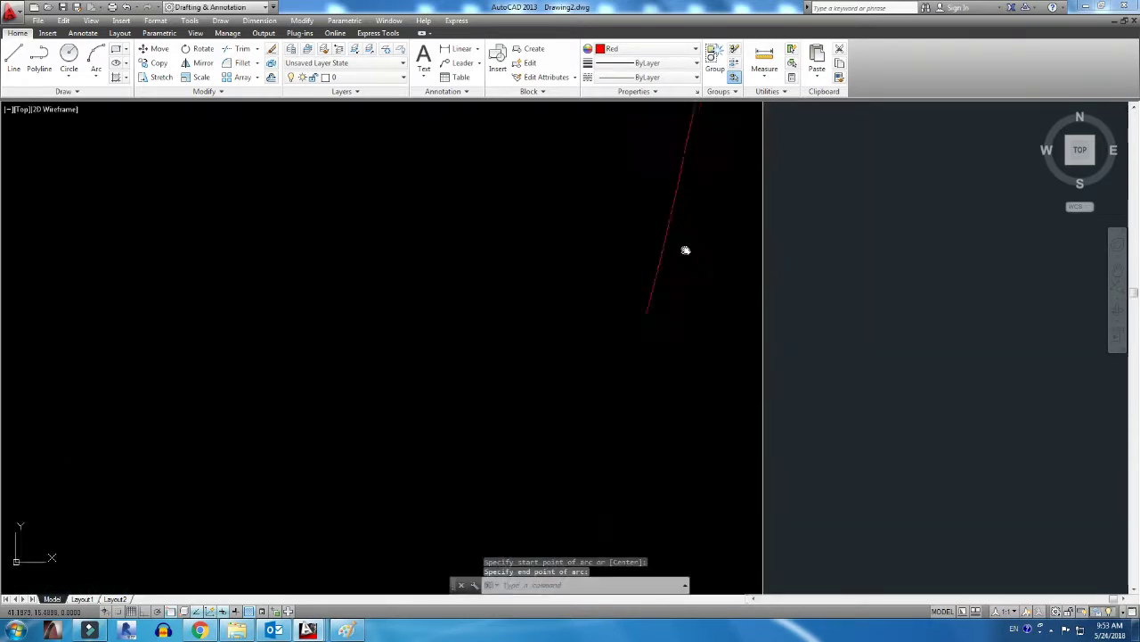
{"action": "scroll", "coordinate": [616, 350], "scroll_direction": "up", "scroll_amount": 1}
{"action": "key", "text": "Return"}
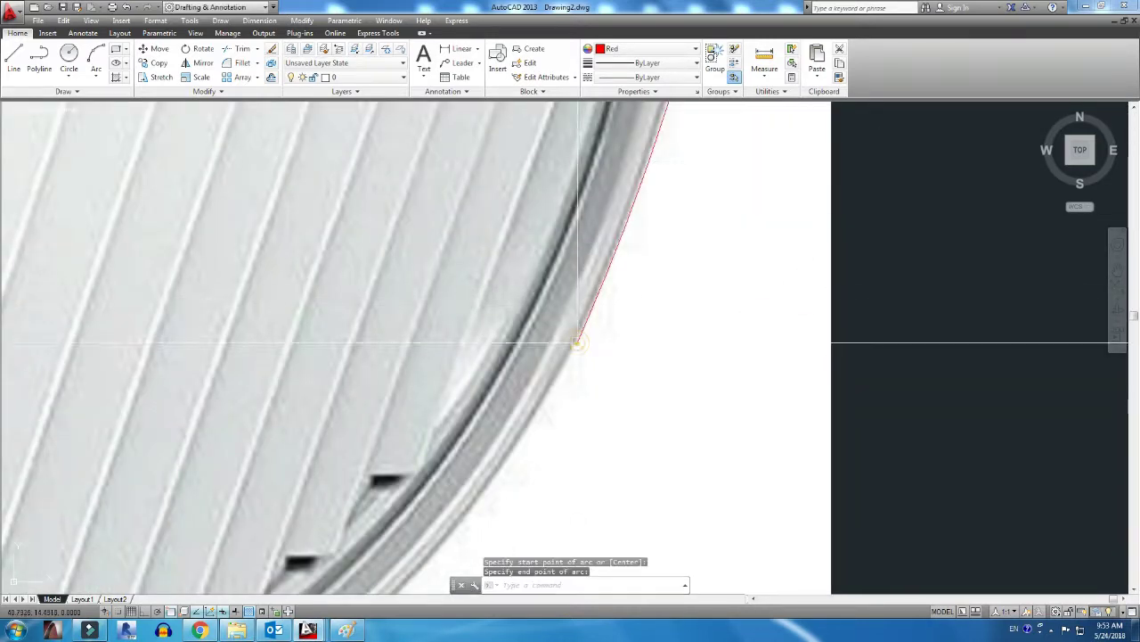
{"action": "scroll", "coordinate": [577, 341], "scroll_direction": "up", "scroll_amount": 1}
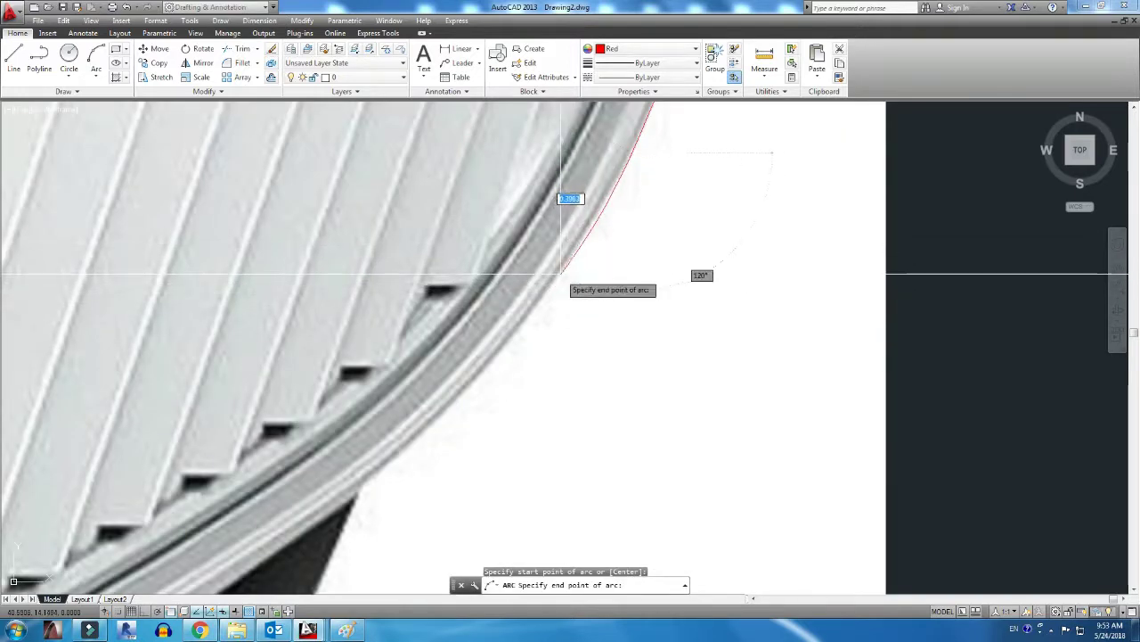
{"action": "key", "text": "Escape"}
{"action": "scroll", "coordinate": [559, 274], "scroll_direction": "up", "scroll_amount": 1}
{"action": "scroll", "coordinate": [603, 211], "scroll_direction": "up", "scroll_amount": 1}
{"action": "key", "text": "Escape"}
{"action": "scroll", "coordinate": [564, 237], "scroll_direction": "down", "scroll_amount": 1}
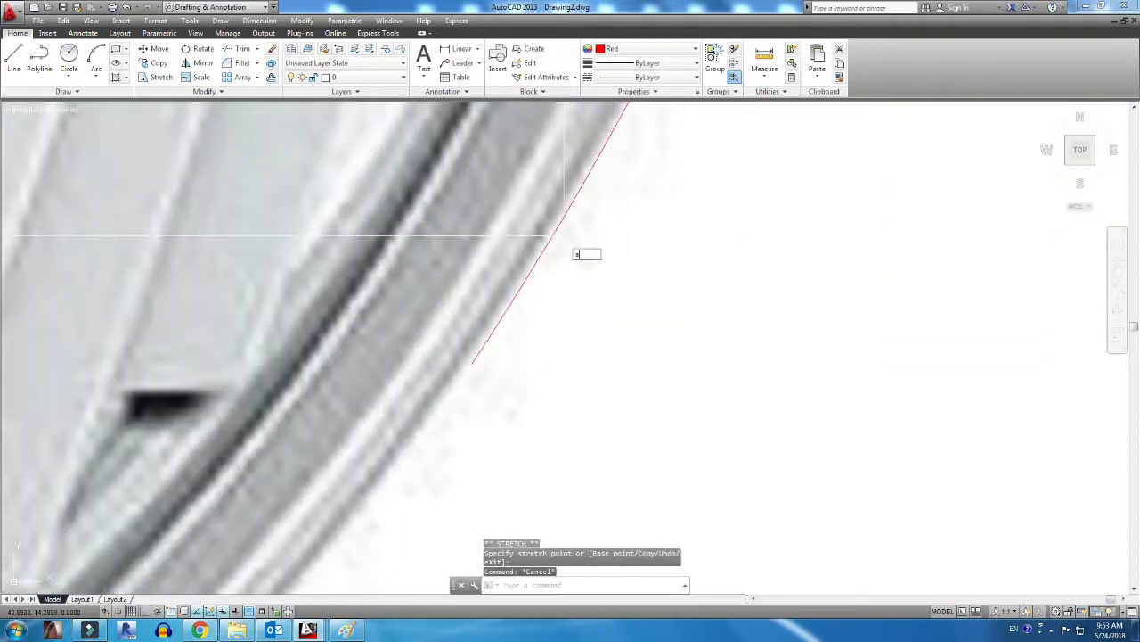
Draw two connected red arcs along the vent frame's curved outer edge
{"action": "left_click", "coordinate": [471, 364]}
{"action": "scroll", "coordinate": [464, 343], "scroll_direction": "down", "scroll_amount": 1}
{"action": "left_click", "coordinate": [419, 326]}
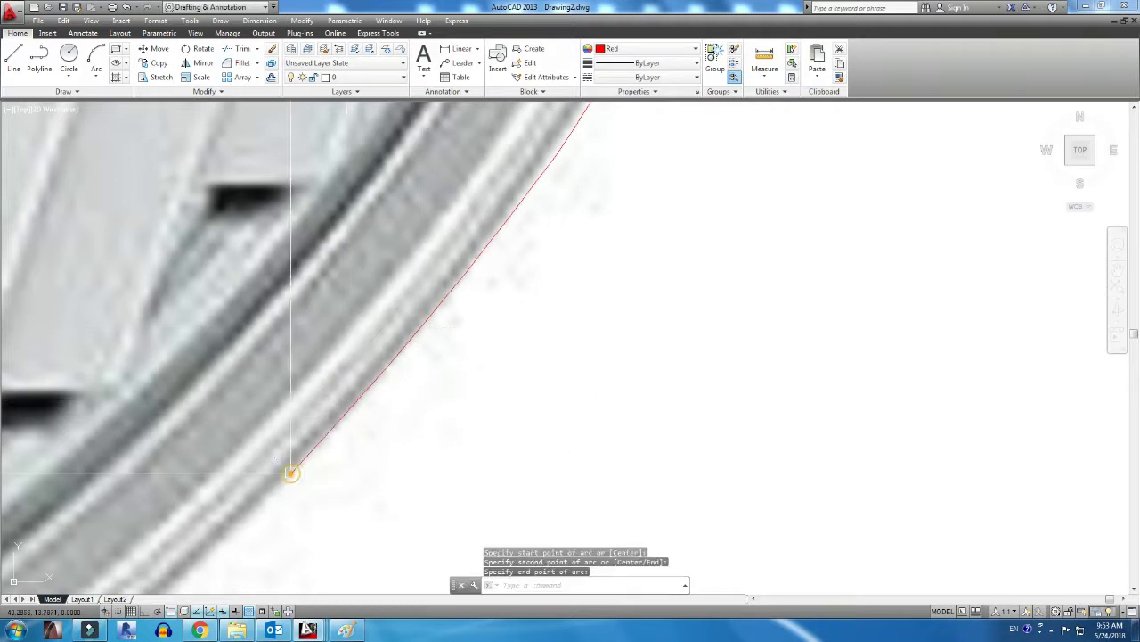
{"action": "scroll", "coordinate": [293, 471], "scroll_direction": "up", "scroll_amount": 1}
{"action": "key", "text": "Return"}
{"action": "left_click", "coordinate": [622, 218]}
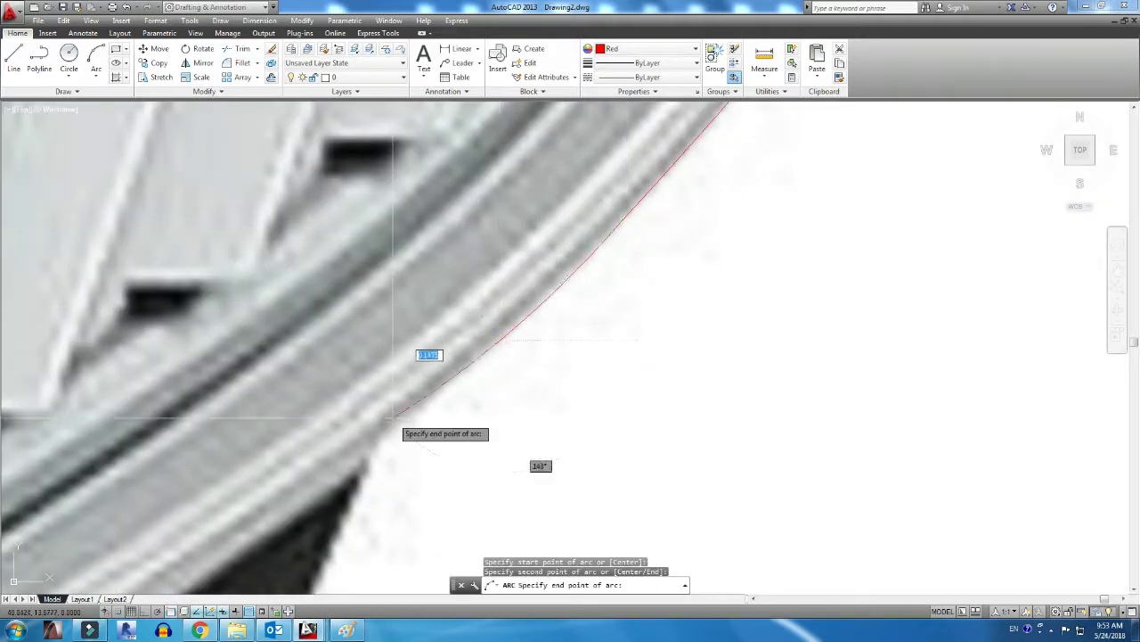
{"action": "left_click", "coordinate": [383, 450]}
{"action": "scroll", "coordinate": [585, 179], "scroll_direction": "down", "scroll_amount": 1}
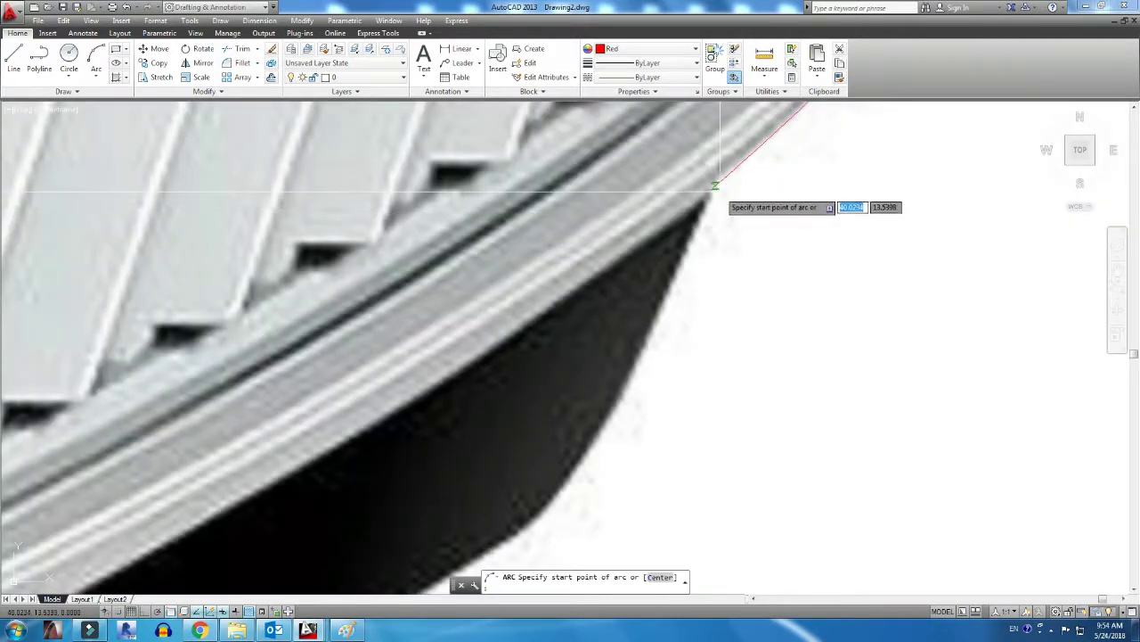
Draw a 3-point red arc along the vent frame's edge
{"action": "left_click", "coordinate": [714, 186]}
{"action": "left_click", "coordinate": [555, 286]}
{"action": "scroll", "coordinate": [448, 388], "scroll_direction": "up", "scroll_amount": 1}
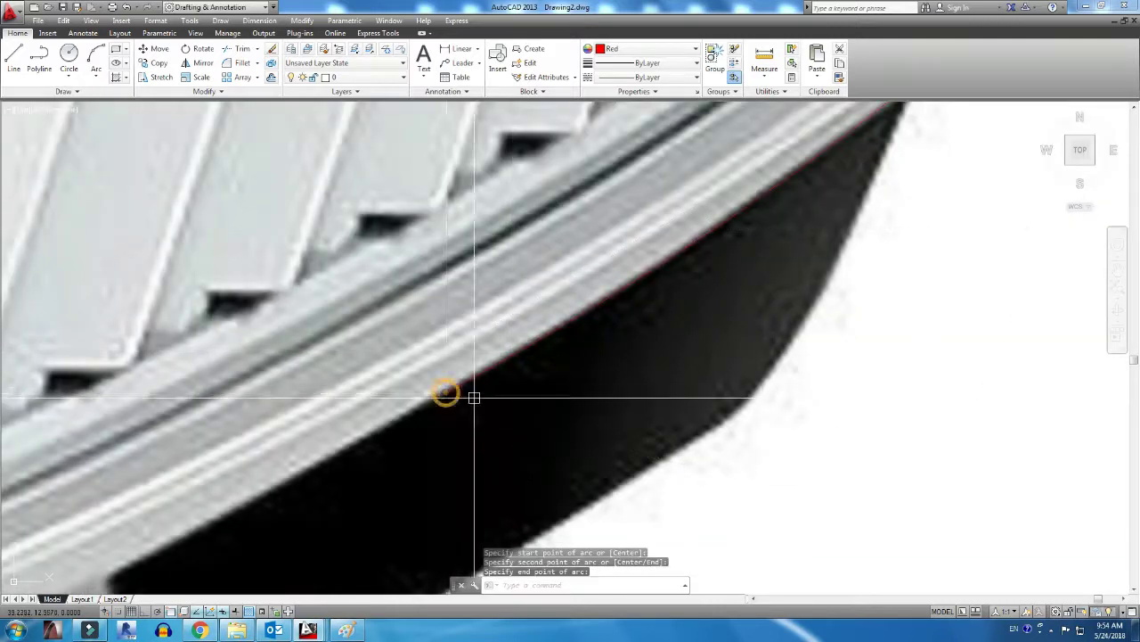
{"action": "scroll", "coordinate": [473, 398], "scroll_direction": "down", "scroll_amount": 1}
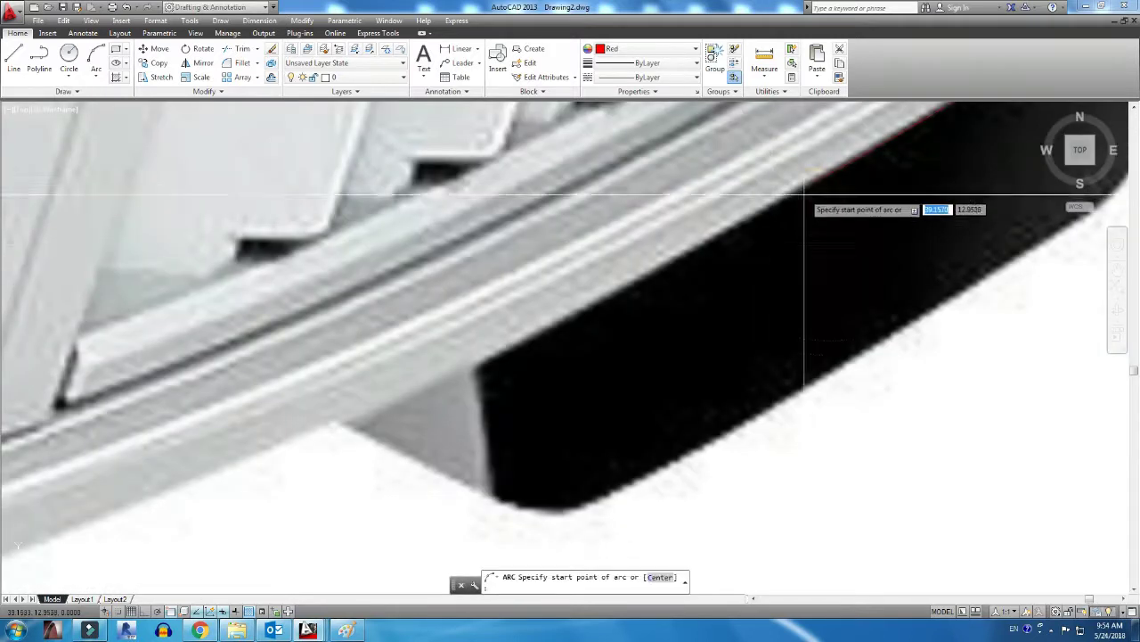
{"action": "left_click", "coordinate": [454, 389]}
{"action": "scroll", "coordinate": [454, 389], "scroll_direction": "down", "scroll_amount": 1}
Add red arcs along the frame's lower edge out to its rounded corner
{"action": "key", "text": "Return"}
{"action": "scroll", "coordinate": [624, 312], "scroll_direction": "up", "scroll_amount": 1}
{"action": "left_click", "coordinate": [722, 325]}
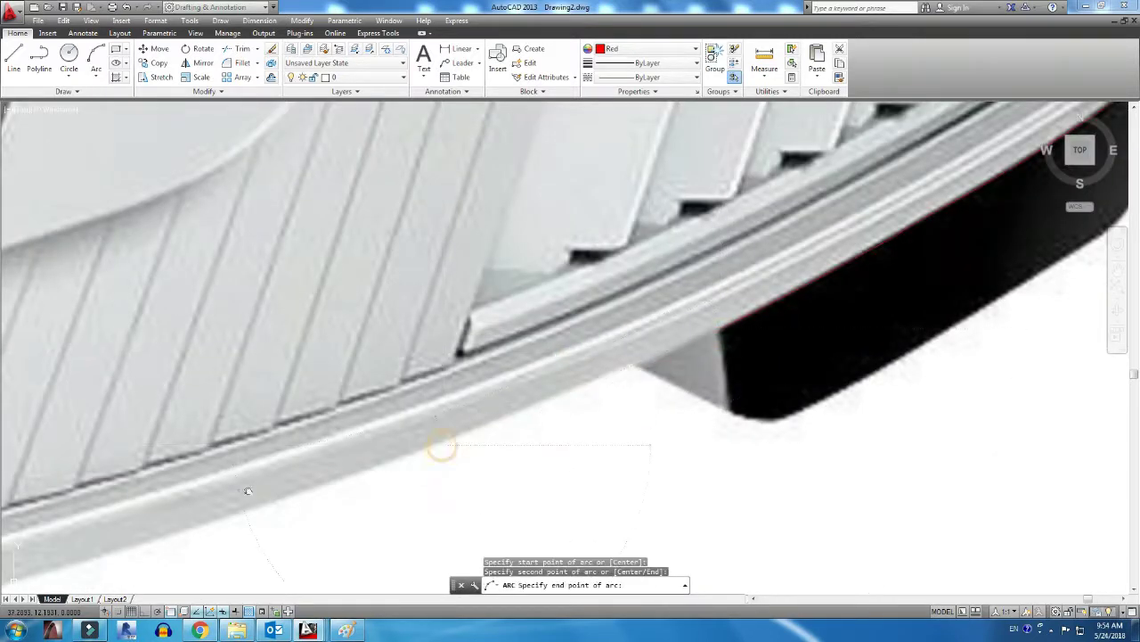
{"action": "scroll", "coordinate": [557, 462], "scroll_direction": "down", "scroll_amount": 1}
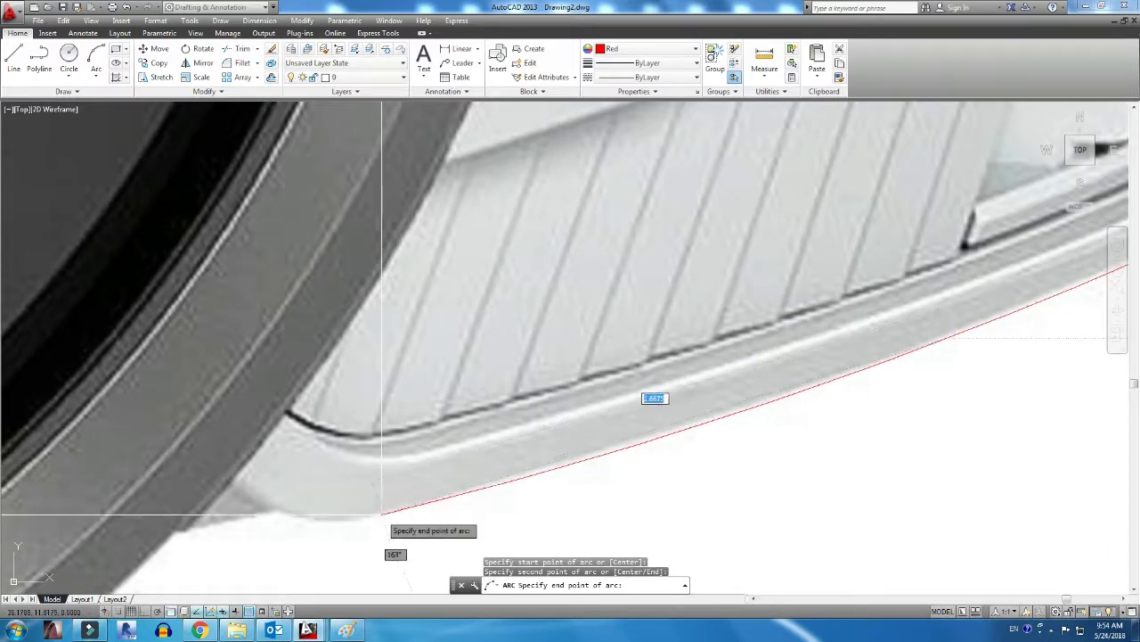
{"action": "left_click", "coordinate": [403, 465]}
{"action": "scroll", "coordinate": [403, 465], "scroll_direction": "up", "scroll_amount": 1}
{"action": "key", "text": "Return"}
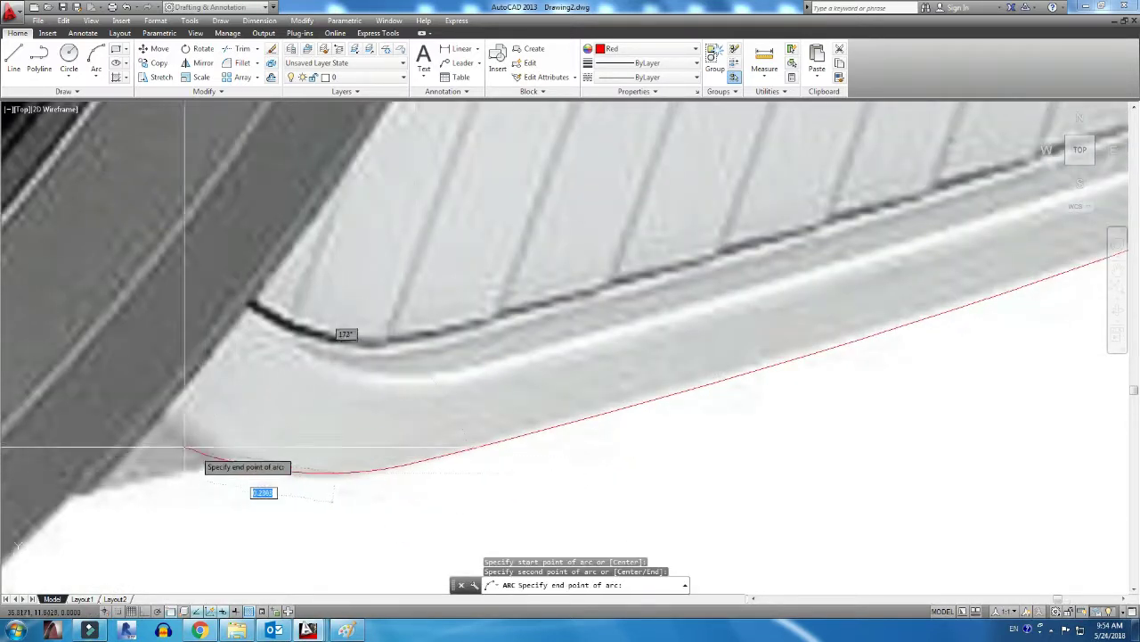
{"action": "left_click", "coordinate": [173, 428]}
{"action": "scroll", "coordinate": [173, 427], "scroll_direction": "down", "scroll_amount": 1}
{"action": "scroll", "coordinate": [398, 448], "scroll_direction": "up", "scroll_amount": 1}
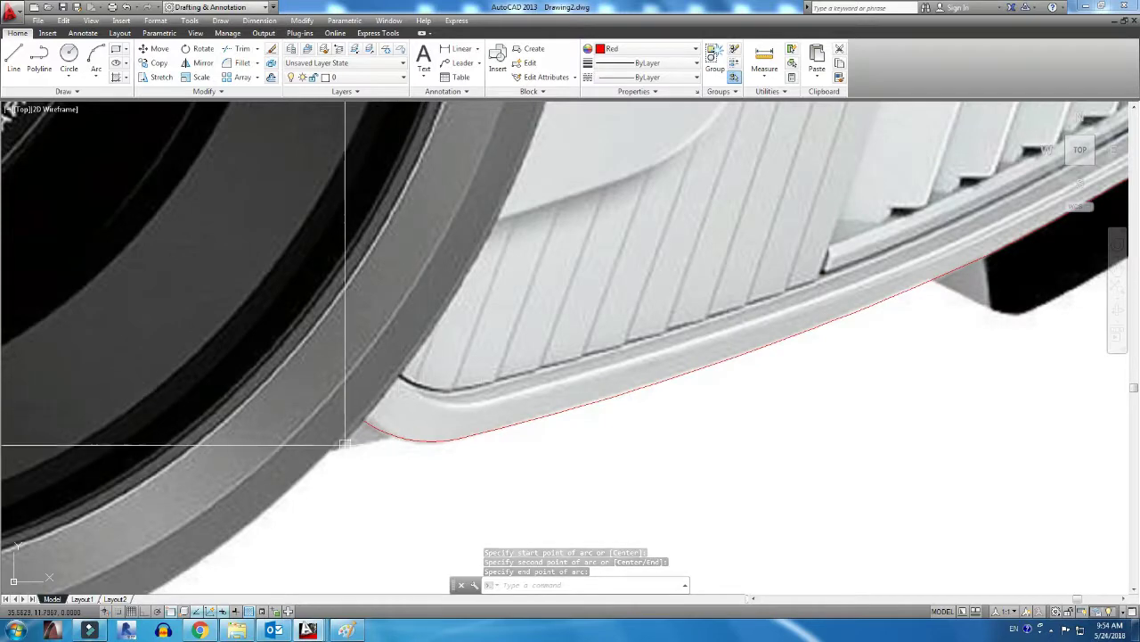
{"action": "scroll", "coordinate": [366, 428], "scroll_direction": "up", "scroll_amount": 3}
Draw a red arc from the rounded corner up to where the frame meets the lens ring
{"action": "left_click", "coordinate": [450, 294]}
{"action": "left_click", "coordinate": [374, 392]}
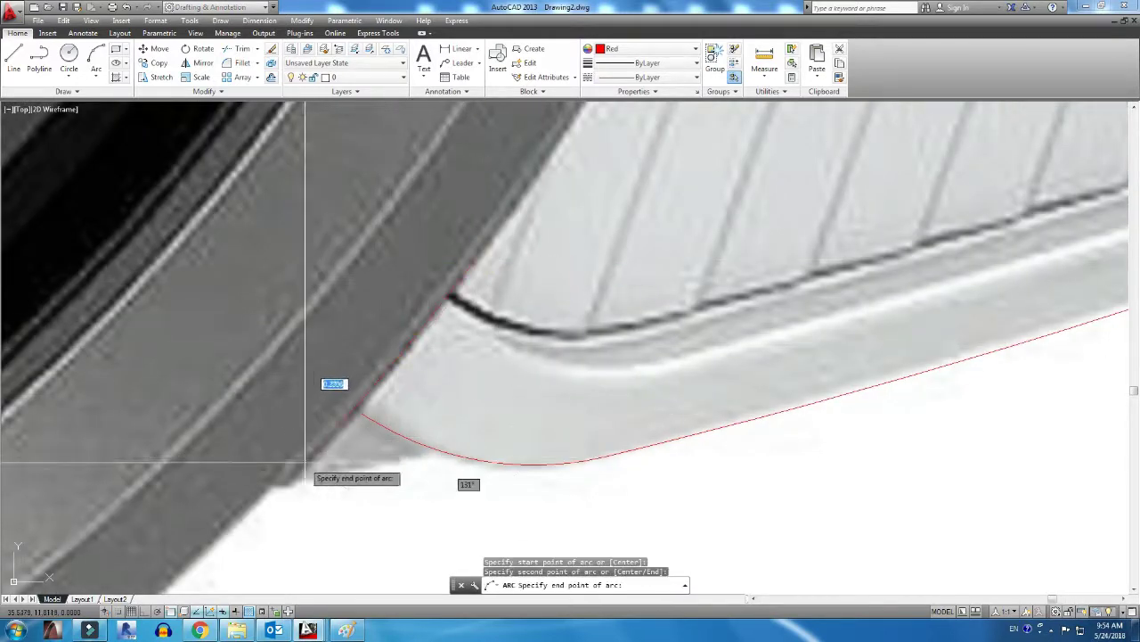
{"action": "scroll", "coordinate": [230, 529], "scroll_direction": "up", "scroll_amount": 1}
{"action": "scroll", "coordinate": [268, 508], "scroll_direction": "up", "scroll_amount": 1}
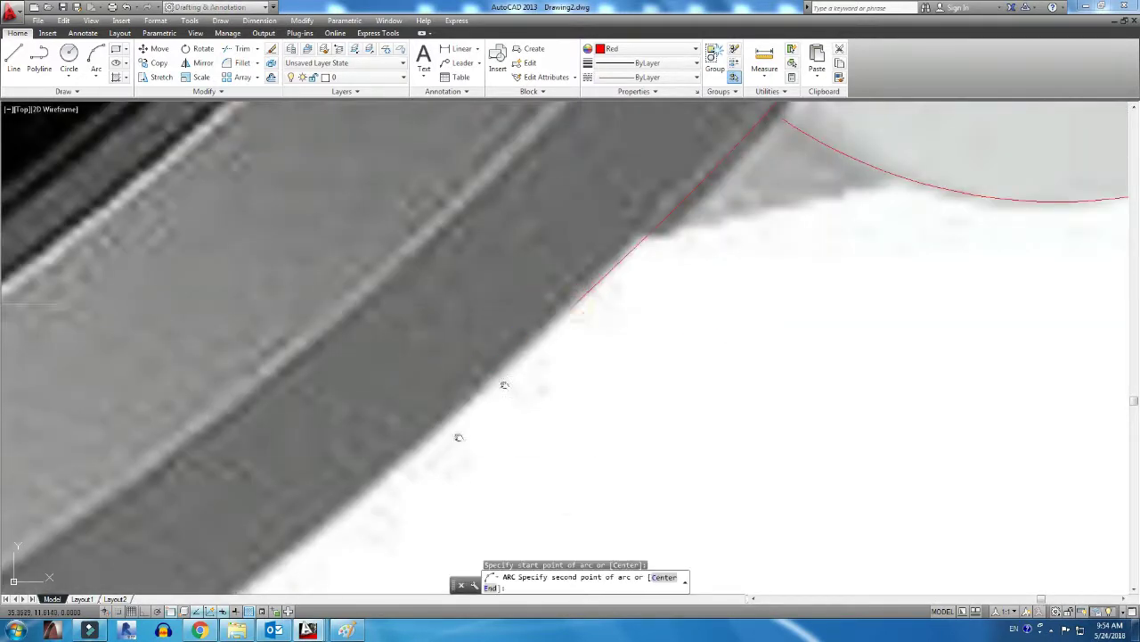
{"action": "scroll", "coordinate": [303, 490], "scroll_direction": "down", "scroll_amount": 1}
{"action": "left_click", "coordinate": [326, 482]}
{"action": "scroll", "coordinate": [325, 481], "scroll_direction": "down", "scroll_amount": 1}
Finish a red arc along the bottom of the lens ring
{"action": "scroll", "coordinate": [965, 288], "scroll_direction": "up", "scroll_amount": 1}
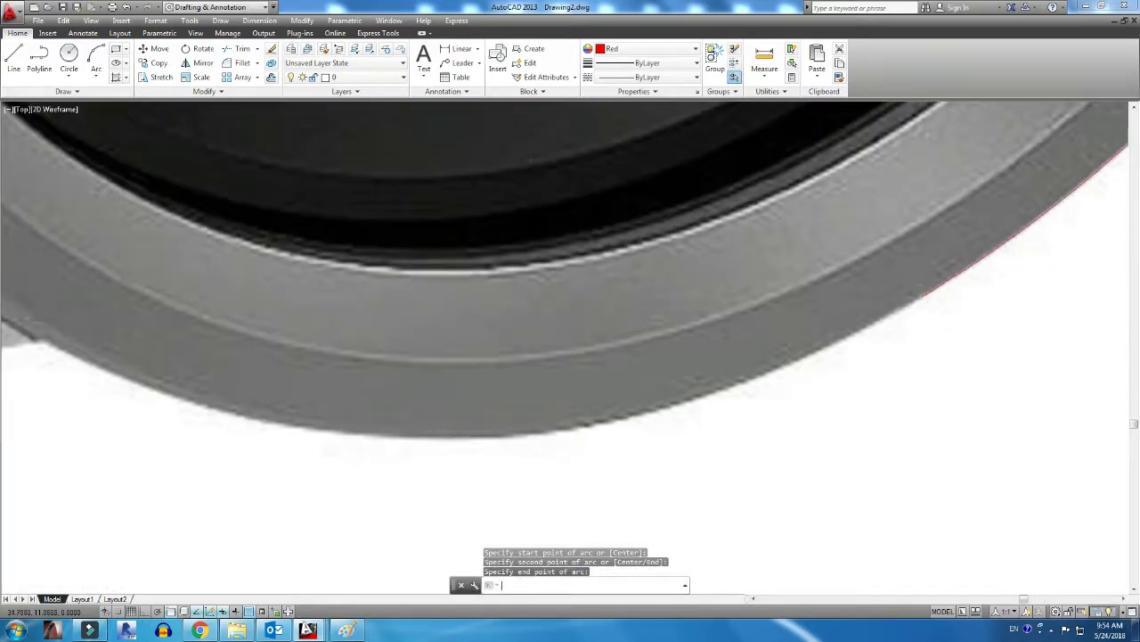
{"action": "left_click", "coordinate": [822, 342]}
{"action": "left_click", "coordinate": [666, 403]}
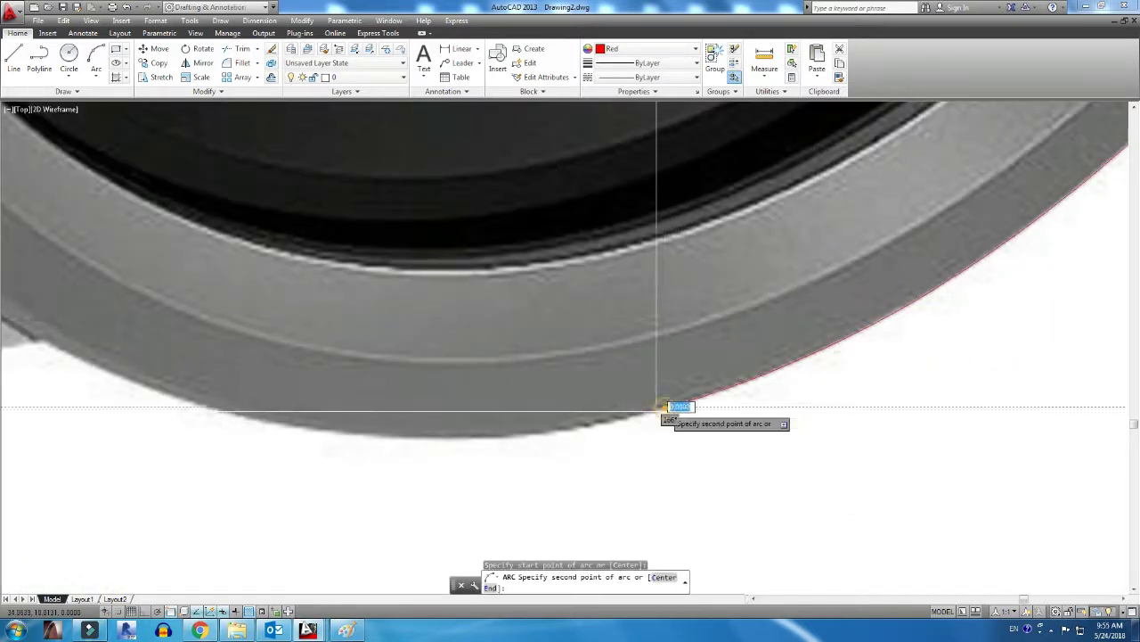
{"action": "left_click", "coordinate": [658, 410]}
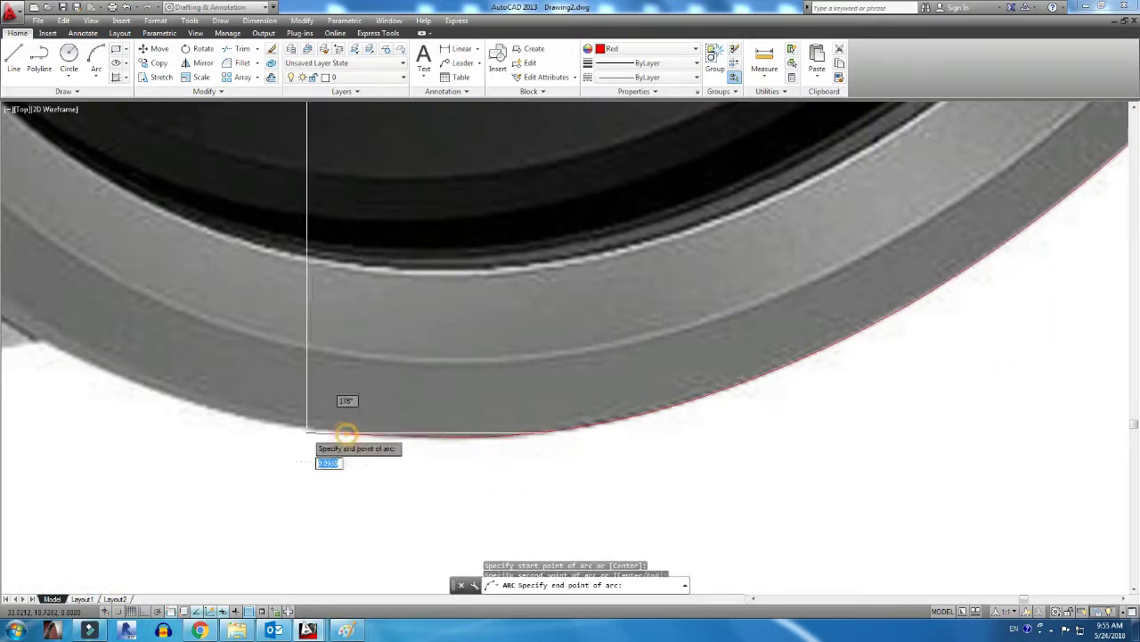
Trace the ring's lower-left curve with an arc, abandoning and restarting a faulty one
{"action": "middle_click_drag", "start_coordinate": [234, 420], "coordinate": [733, 477]}
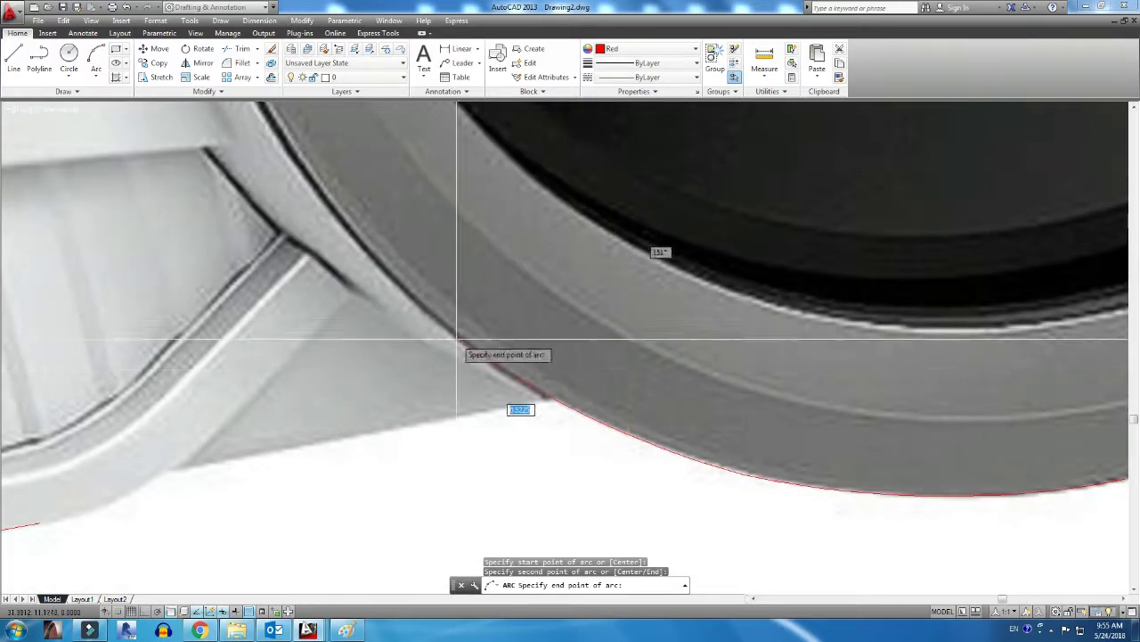
{"action": "left_click", "coordinate": [344, 224]}
{"action": "scroll", "coordinate": [341, 291], "scroll_direction": "up", "scroll_amount": 2}
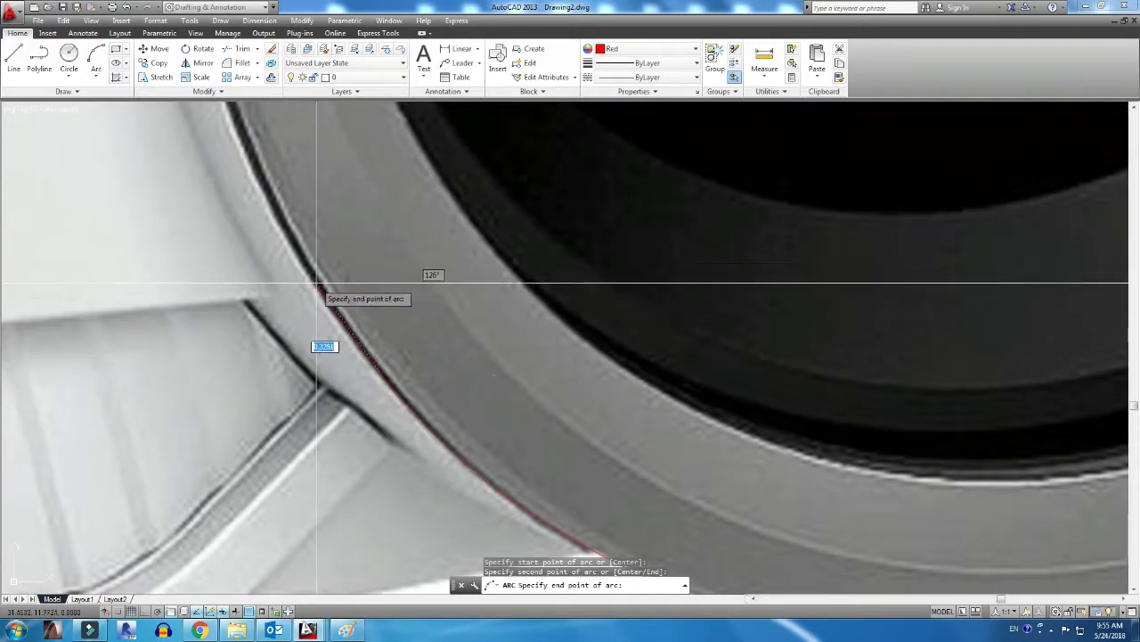
{"action": "left_click", "coordinate": [316, 294]}
{"action": "key", "text": "space"}
{"action": "left_click", "coordinate": [318, 297]}
{"action": "scroll", "coordinate": [296, 336], "scroll_direction": "up", "scroll_amount": 2}
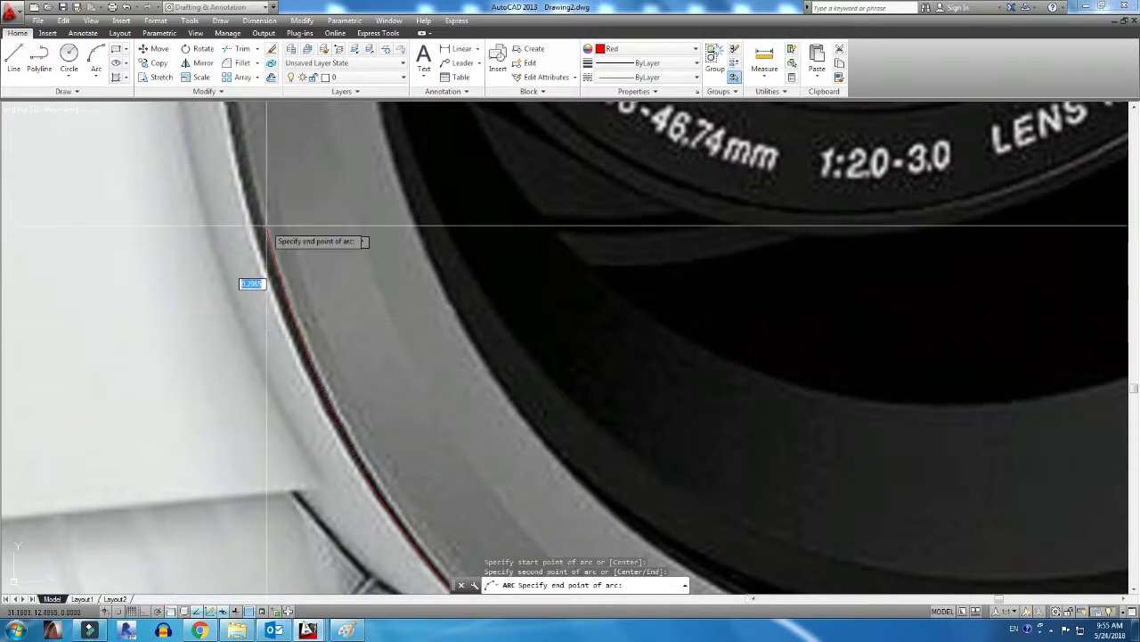
{"action": "key", "text": "Escape"}
{"action": "key", "text": "space"}
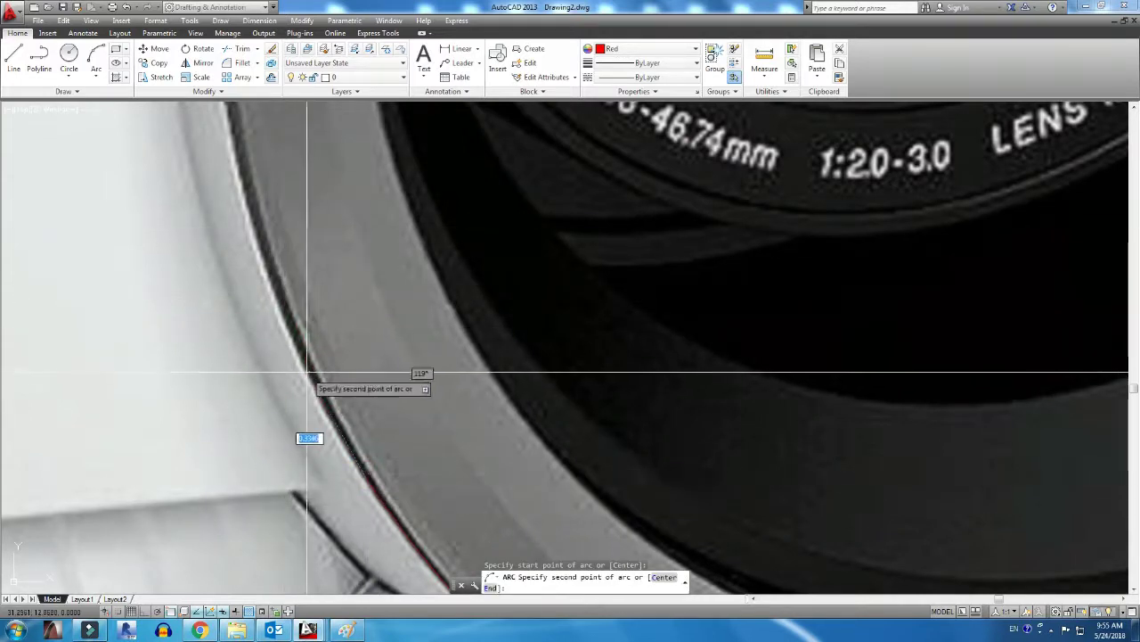
Draw red arcs up the lens ring's left edge
{"action": "left_click", "coordinate": [263, 247]}
{"action": "middle_click_drag", "start_coordinate": [263, 246], "coordinate": [290, 469]}
{"action": "left_click", "coordinate": [255, 359]}
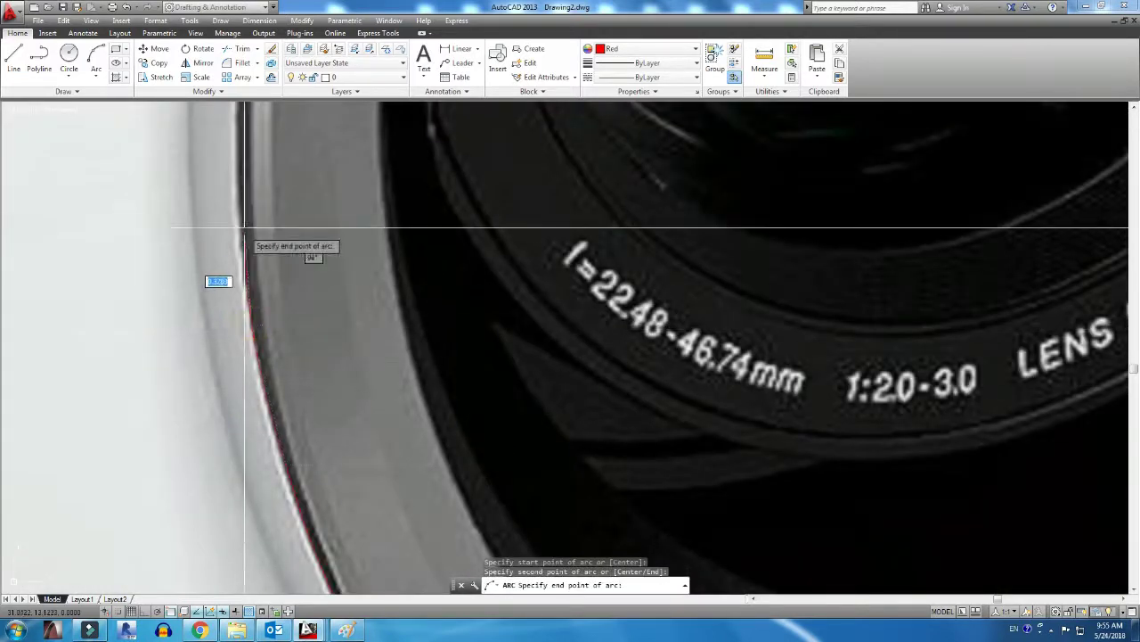
{"action": "left_click", "coordinate": [244, 203]}
{"action": "key", "text": "space"}
{"action": "left_click", "coordinate": [241, 194]}
{"action": "middle_click_drag", "start_coordinate": [246, 215], "coordinate": [250, 446]}
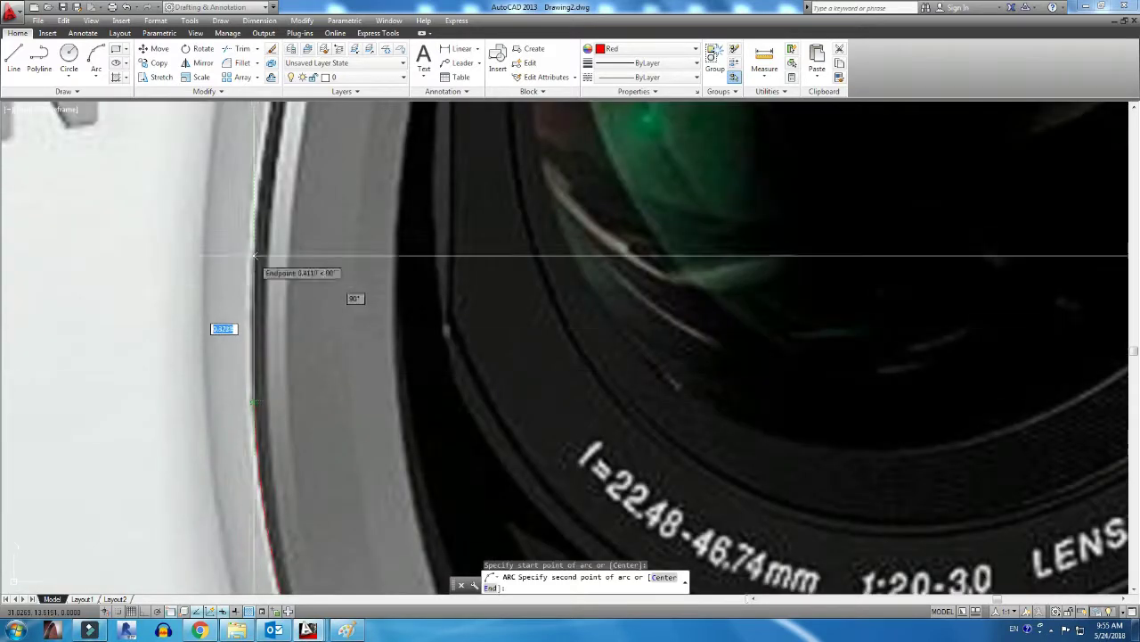
{"action": "left_click", "coordinate": [257, 214]}
{"action": "left_click", "coordinate": [258, 174]}
Continue the arcs higher up the ring's left side
{"action": "middle_click_drag", "start_coordinate": [259, 174], "coordinate": [270, 428]}
{"action": "key", "text": "space"}
{"action": "left_click", "coordinate": [270, 427]}
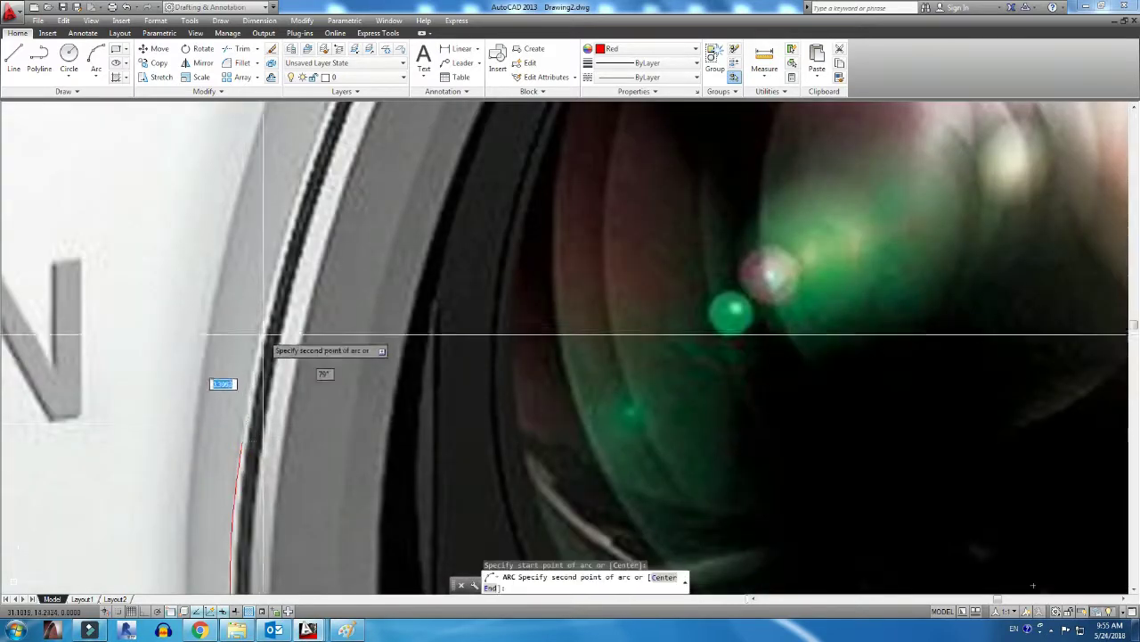
{"action": "left_click", "coordinate": [283, 344]}
{"action": "left_click", "coordinate": [321, 148]}
{"action": "middle_click_drag", "start_coordinate": [320, 148], "coordinate": [285, 495]}
{"action": "key", "text": "space"}
{"action": "left_click", "coordinate": [285, 495]}
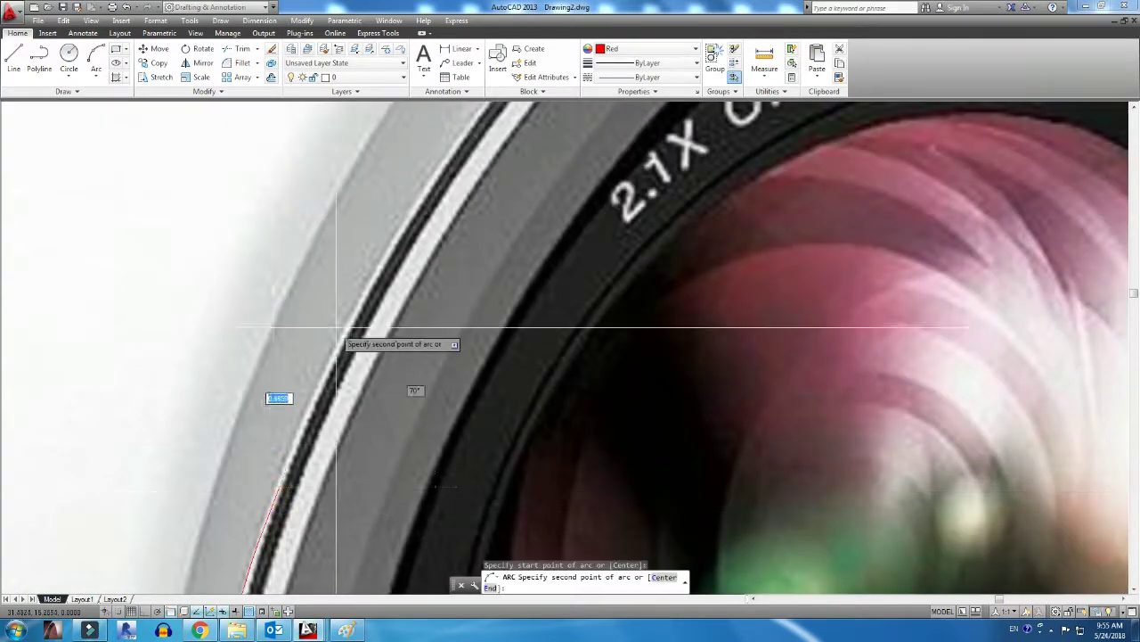
Add an arc over the ring's upper-left curve
{"action": "left_click", "coordinate": [349, 312]}
{"action": "left_click", "coordinate": [458, 165]}
{"action": "mouse_move", "coordinate": [458, 166]}
{"action": "middle_mouse_down"}
{"action": "mouse_move", "coordinate": [346, 510]}
{"action": "mouse_move", "coordinate": [355, 476]}
{"action": "middle_mouse_up"}
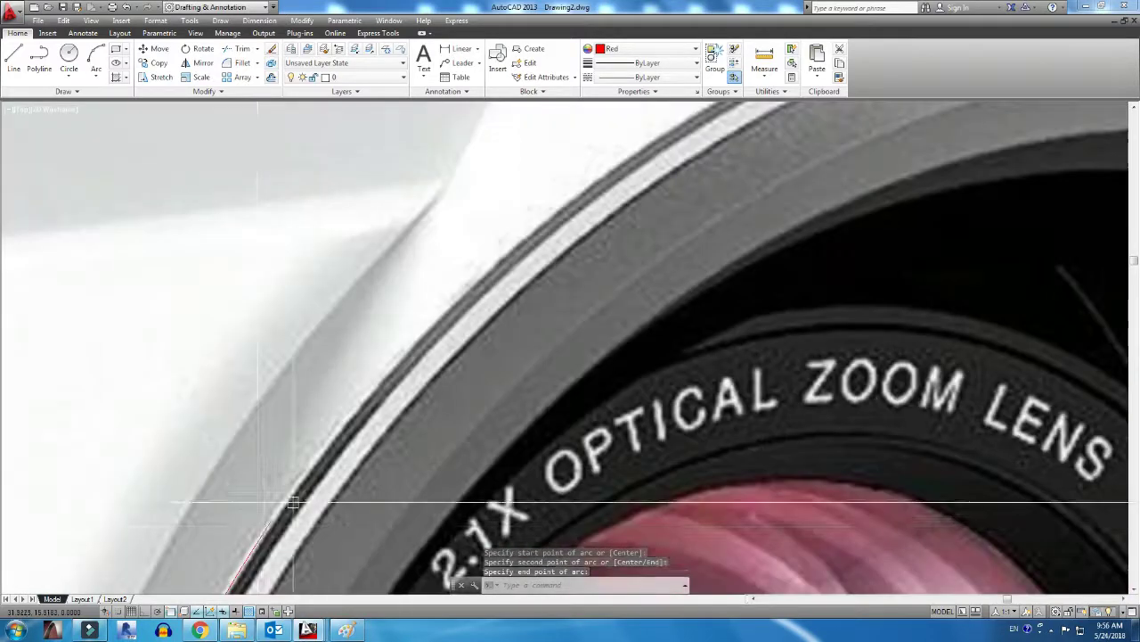
{"action": "key", "text": "space"}
{"action": "left_click", "coordinate": [355, 476]}
Trace the top of the lens ring with red arcs
{"action": "left_click", "coordinate": [419, 357]}
{"action": "scroll", "coordinate": [521, 241], "scroll_direction": "up", "scroll_amount": 2}
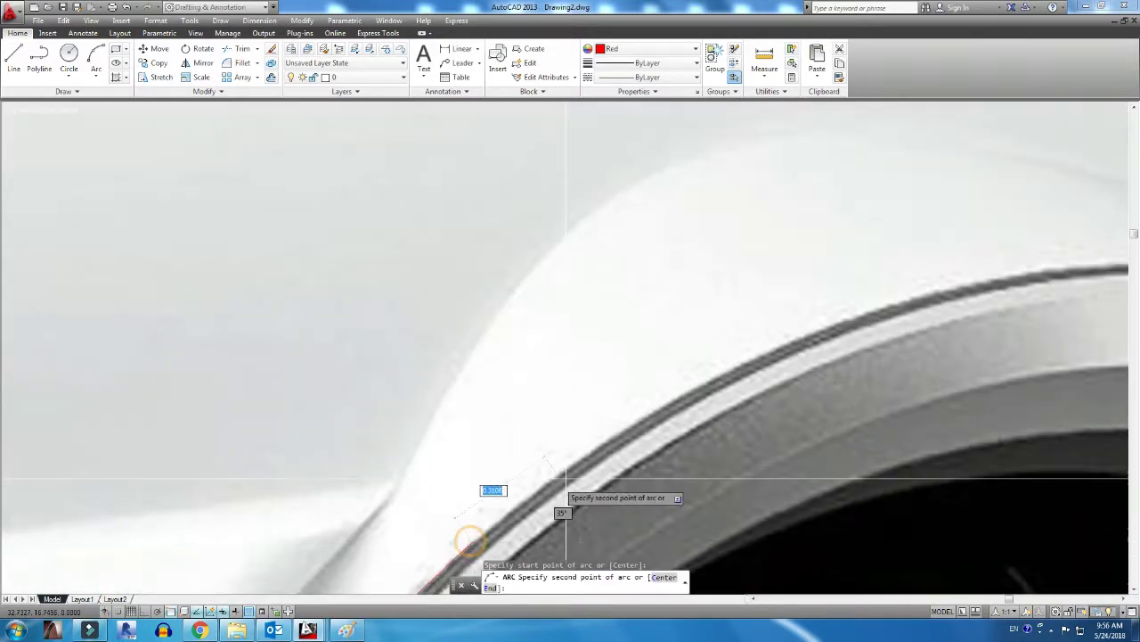
{"action": "middle_click_drag", "start_coordinate": [466, 540], "coordinate": [605, 441]}
{"action": "left_click", "coordinate": [606, 441]}
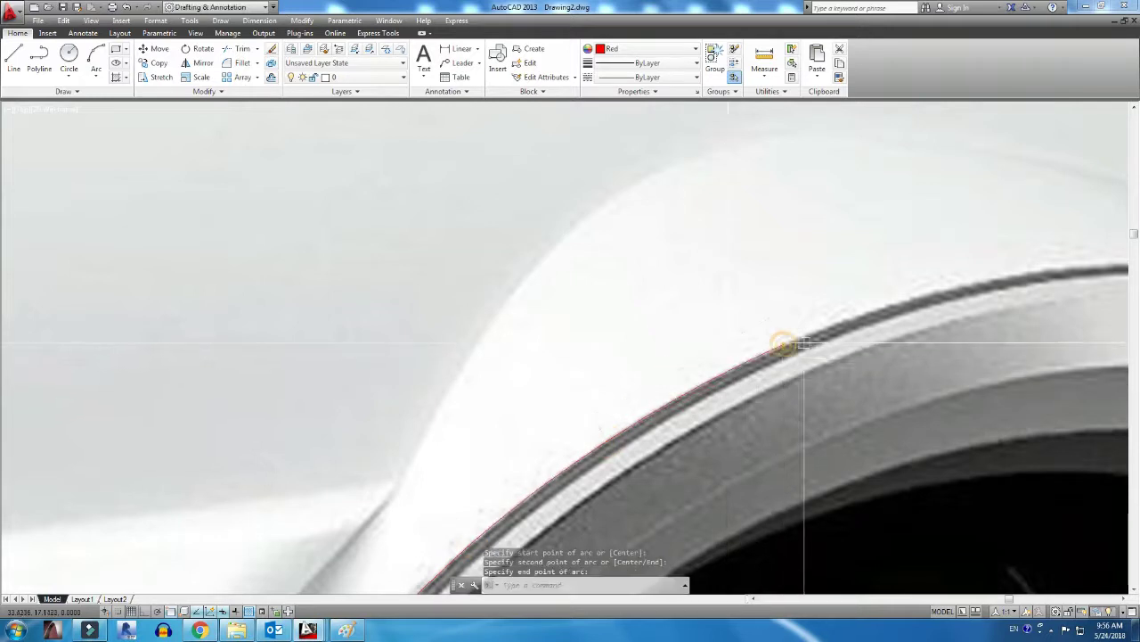
{"action": "middle_click_drag", "start_coordinate": [782, 423], "coordinate": [229, 478]}
{"action": "key", "text": "space"}
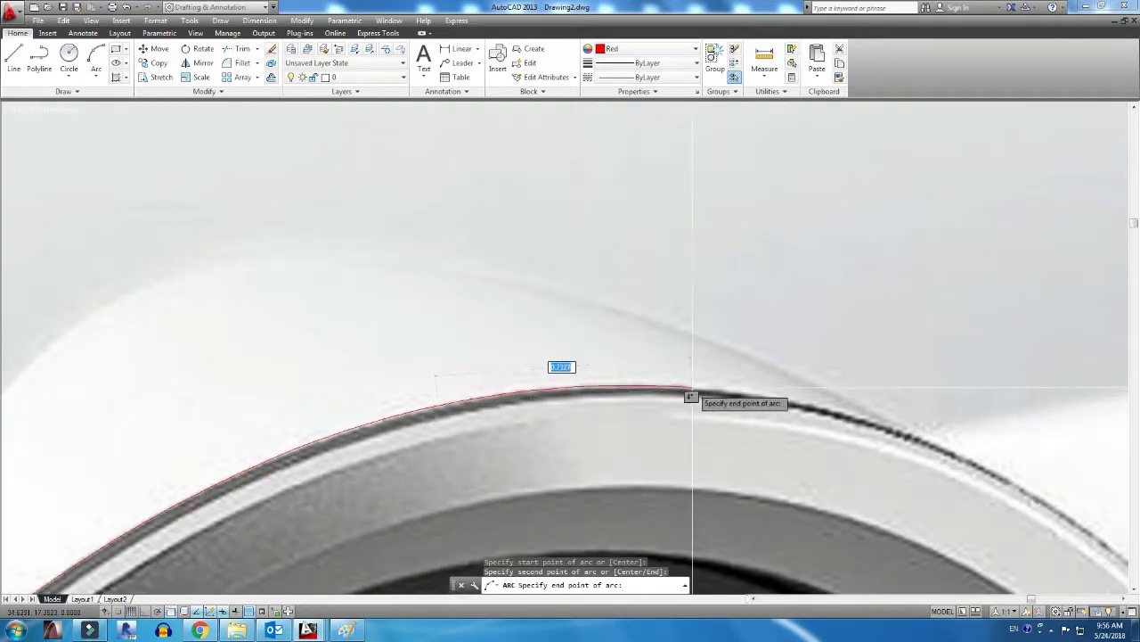
{"action": "left_click", "coordinate": [705, 394]}
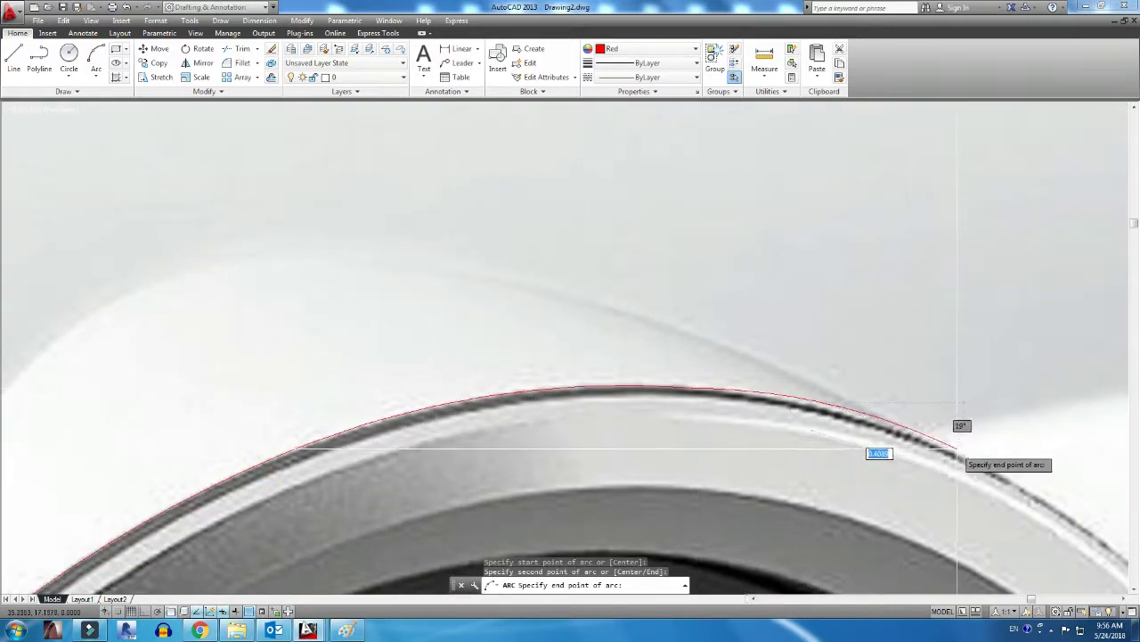
{"action": "scroll", "coordinate": [696, 463], "scroll_direction": "down", "scroll_amount": 5}
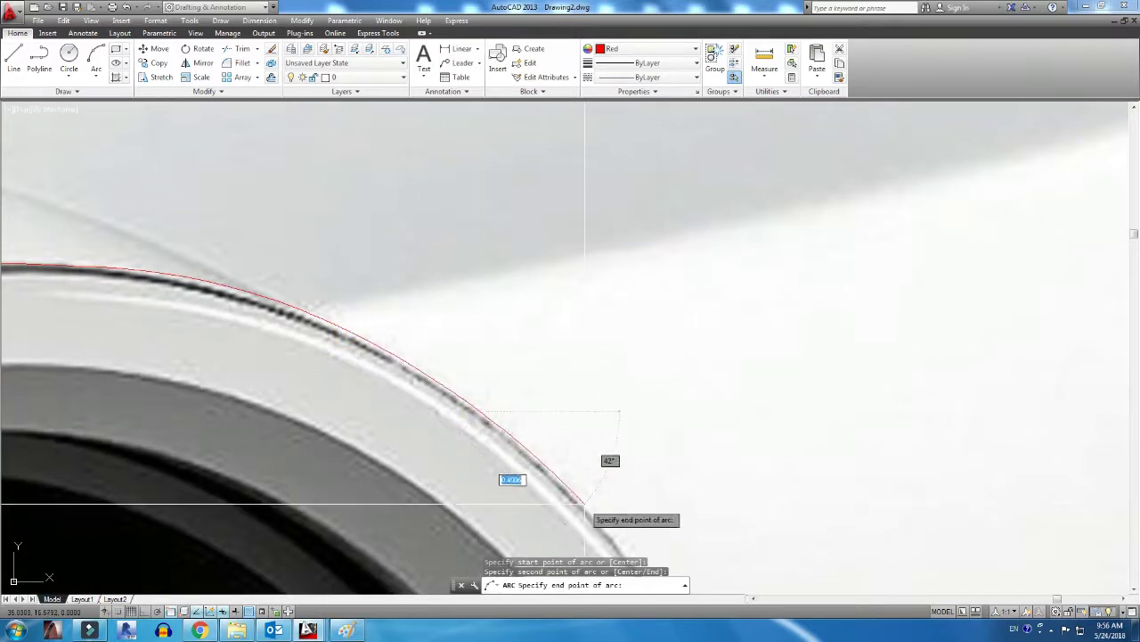
{"action": "scroll", "coordinate": [509, 479], "scroll_direction": "up", "scroll_amount": 5}
{"action": "left_click", "coordinate": [404, 240]}
Draw arcs down the right side of the lens rim
{"action": "key", "text": "space"}
{"action": "left_click", "coordinate": [404, 241]}
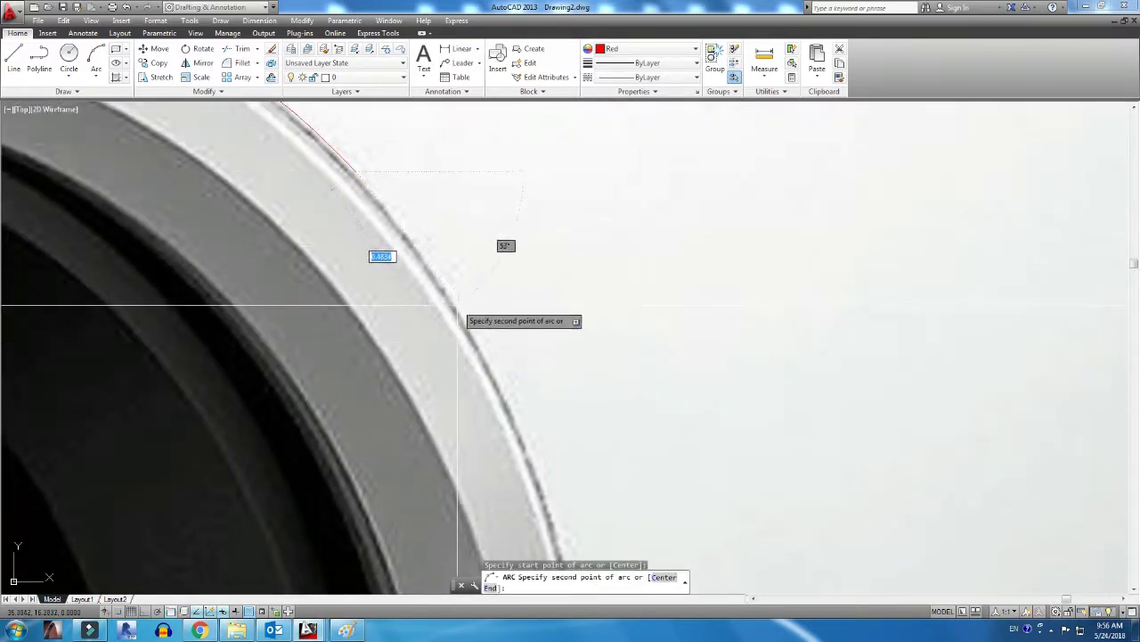
{"action": "scroll", "coordinate": [462, 267], "scroll_direction": "up", "scroll_amount": 2}
{"action": "scroll", "coordinate": [460, 214], "scroll_direction": "up", "scroll_amount": 2}
{"action": "left_click", "coordinate": [475, 289]}
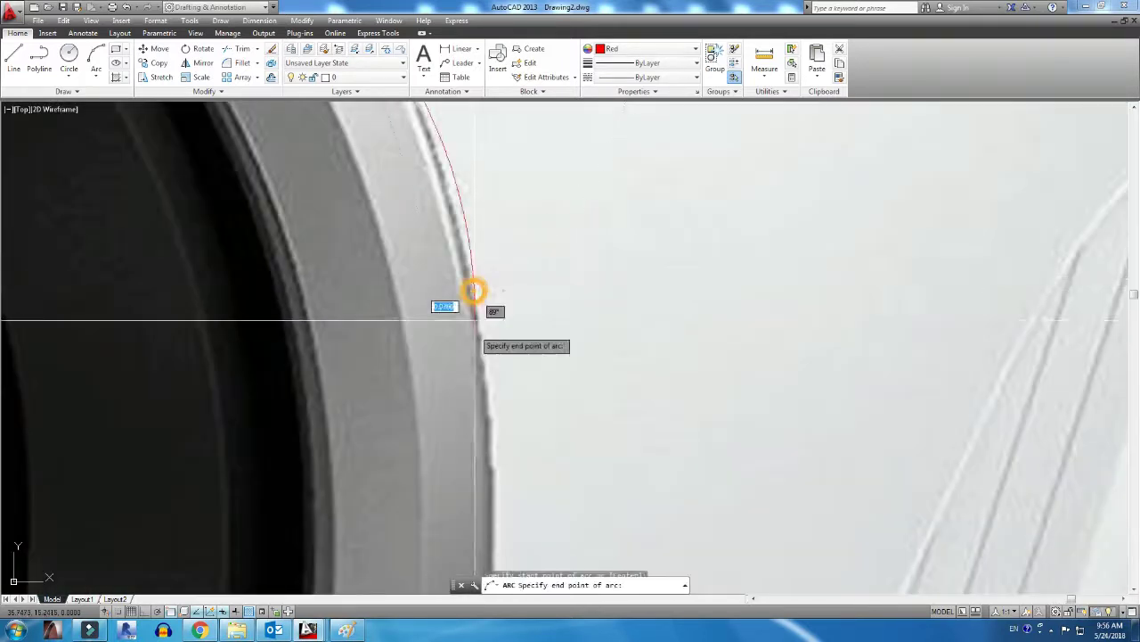
{"action": "left_click", "coordinate": [489, 456]}
{"action": "key", "text": "space"}
{"action": "left_click", "coordinate": [496, 152]}
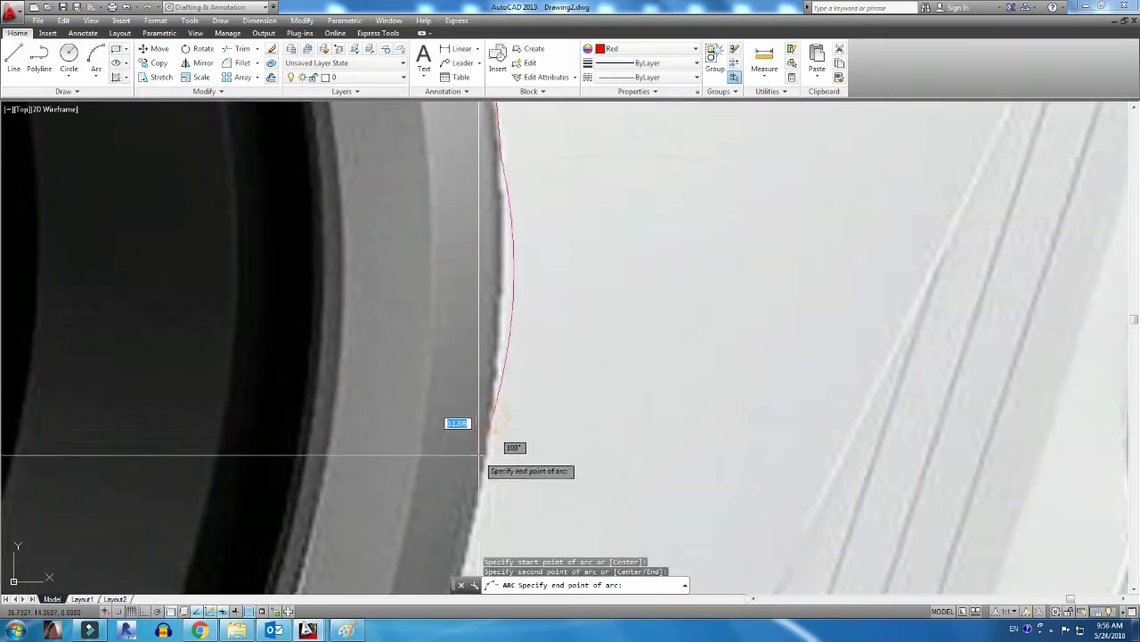
{"action": "left_click", "coordinate": [478, 505]}
{"action": "scroll", "coordinate": [478, 505], "scroll_direction": "down", "scroll_amount": 2}
Finish the rim arcs down to the vent frame and start the next arc there
{"action": "key", "text": "space"}
{"action": "left_click", "coordinate": [565, 129]}
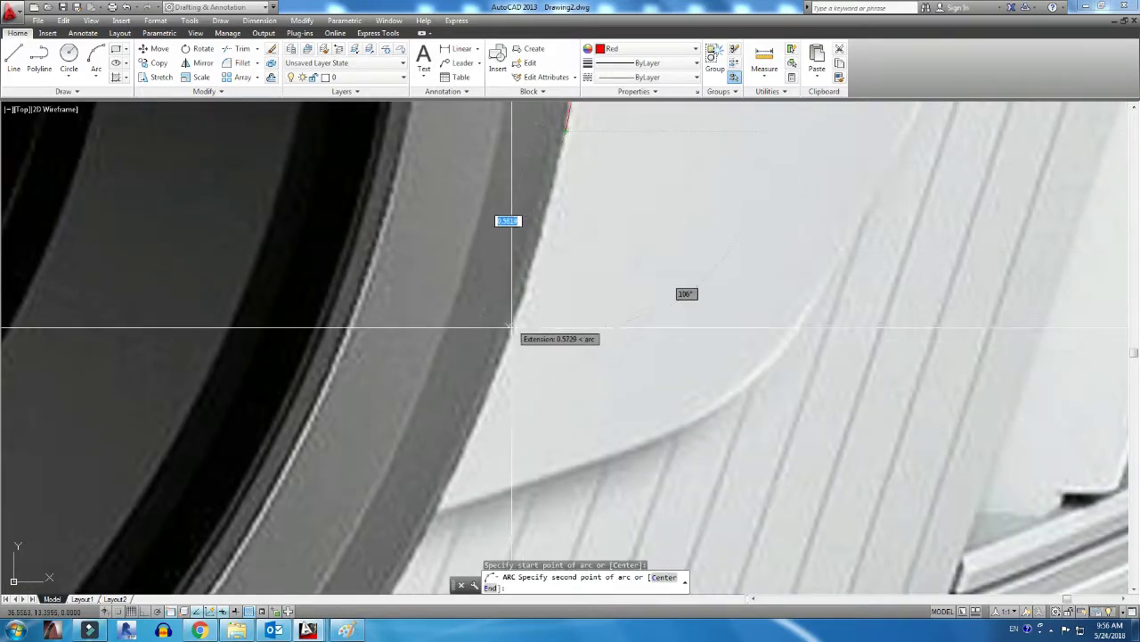
{"action": "left_click", "coordinate": [501, 345]}
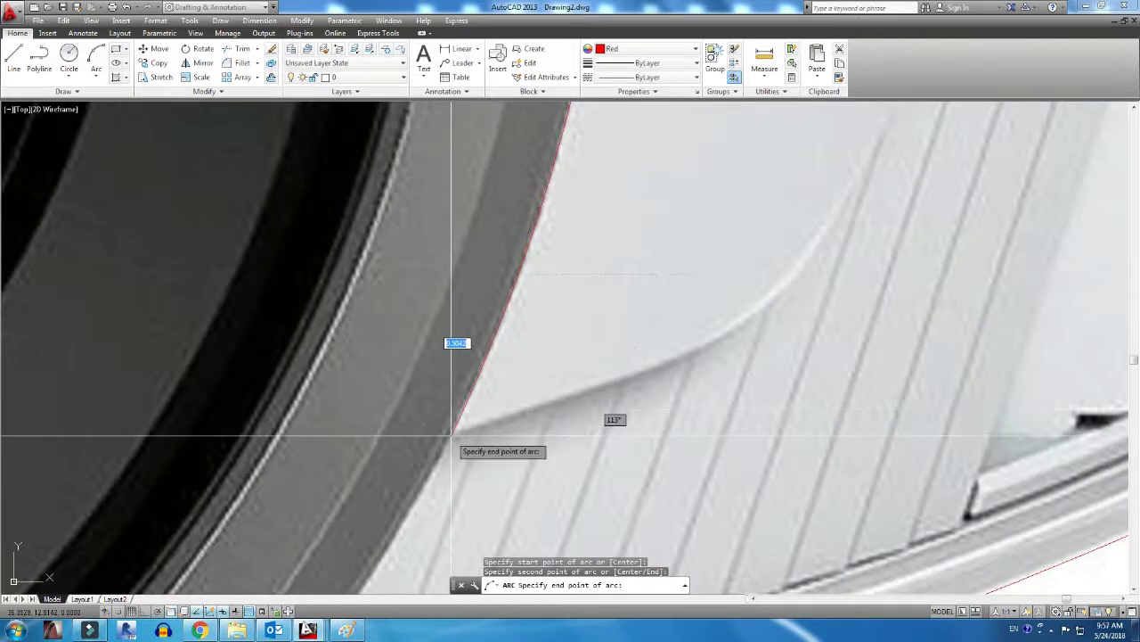
{"action": "left_click", "coordinate": [452, 437]}
{"action": "scroll", "coordinate": [642, 359], "scroll_direction": "up", "scroll_amount": 1}
{"action": "key", "text": "space"}
{"action": "left_click", "coordinate": [549, 419]}
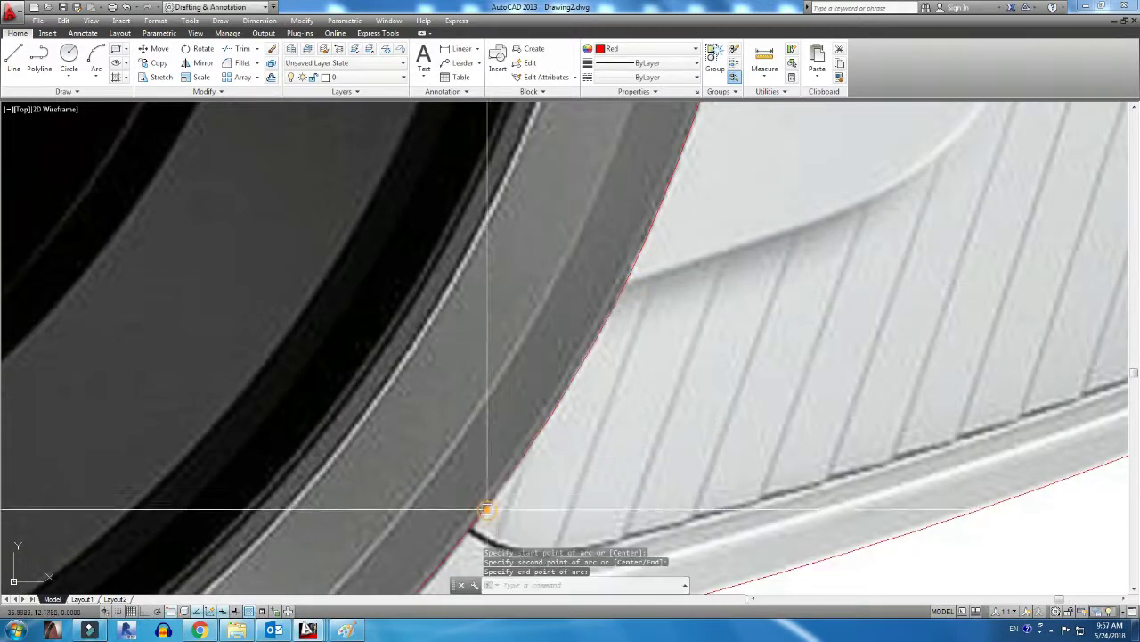
Close the arc where the rim meets the vent frame and trace the frame's bottom curve
{"action": "left_click", "coordinate": [555, 419]}
{"action": "key", "text": "space"}
{"action": "scroll", "coordinate": [303, 387], "scroll_direction": "up", "scroll_amount": 2}
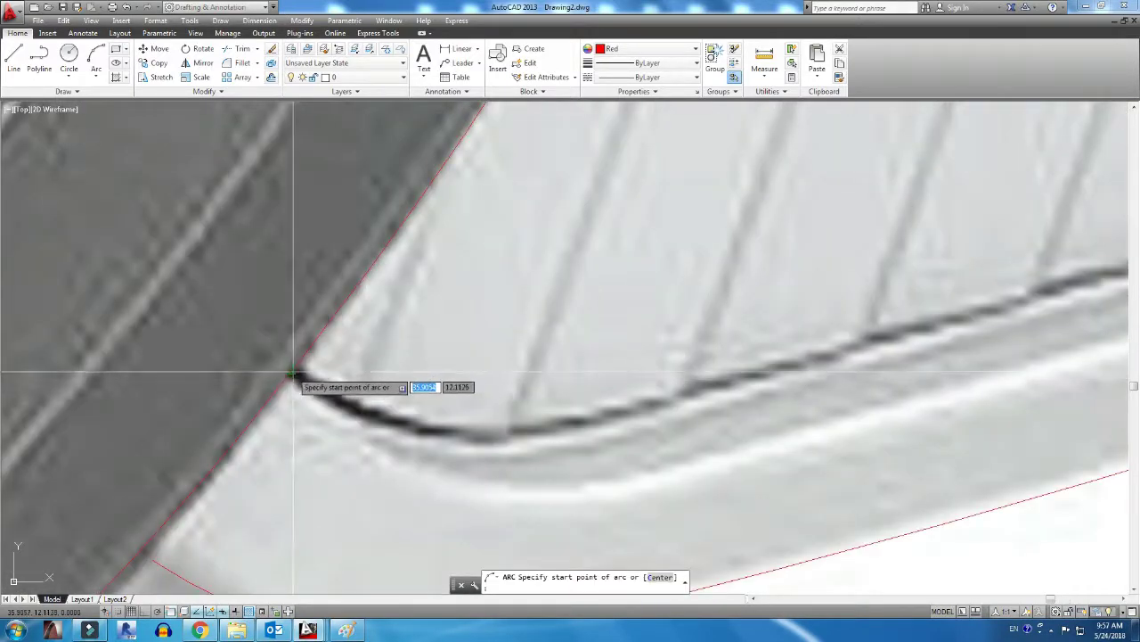
{"action": "left_click", "coordinate": [553, 425]}
{"action": "scroll", "coordinate": [402, 435], "scroll_direction": "down", "scroll_amount": 3}
{"action": "scroll", "coordinate": [484, 450], "scroll_direction": "up", "scroll_amount": 2}
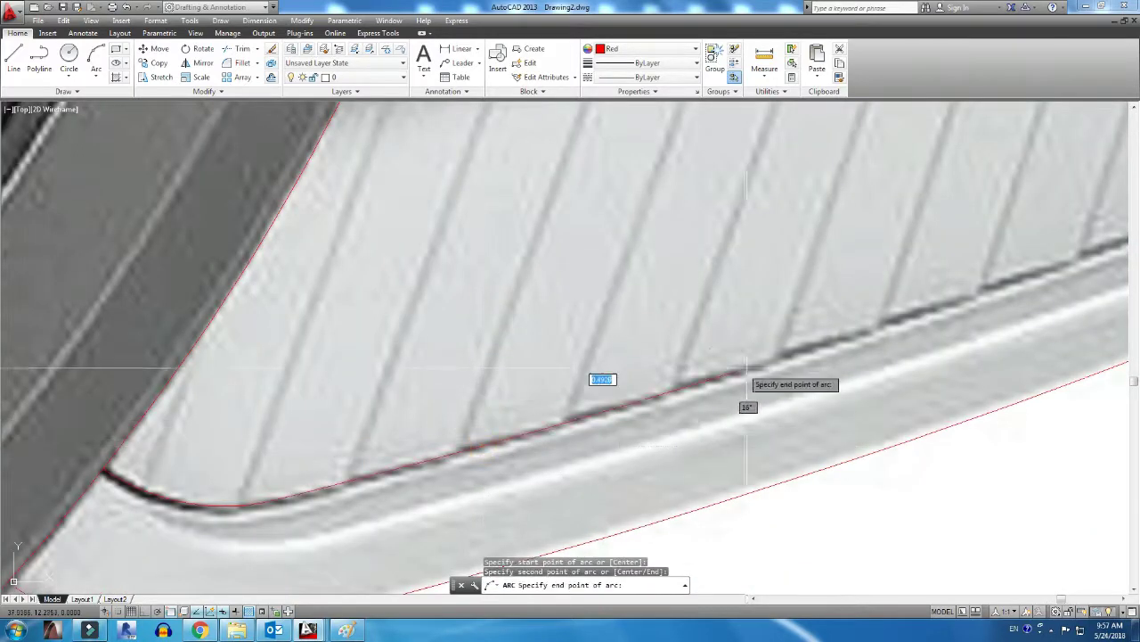
{"action": "left_click", "coordinate": [746, 367]}
Add a red arc along the vent frame's bottom edge
{"action": "key", "text": "space"}
{"action": "scroll", "coordinate": [267, 540], "scroll_direction": "down", "scroll_amount": 3}
{"action": "scroll", "coordinate": [166, 552], "scroll_direction": "up", "scroll_amount": 2}
{"action": "left_click", "coordinate": [165, 553]}
{"action": "scroll", "coordinate": [452, 459], "scroll_direction": "up", "scroll_amount": 1}
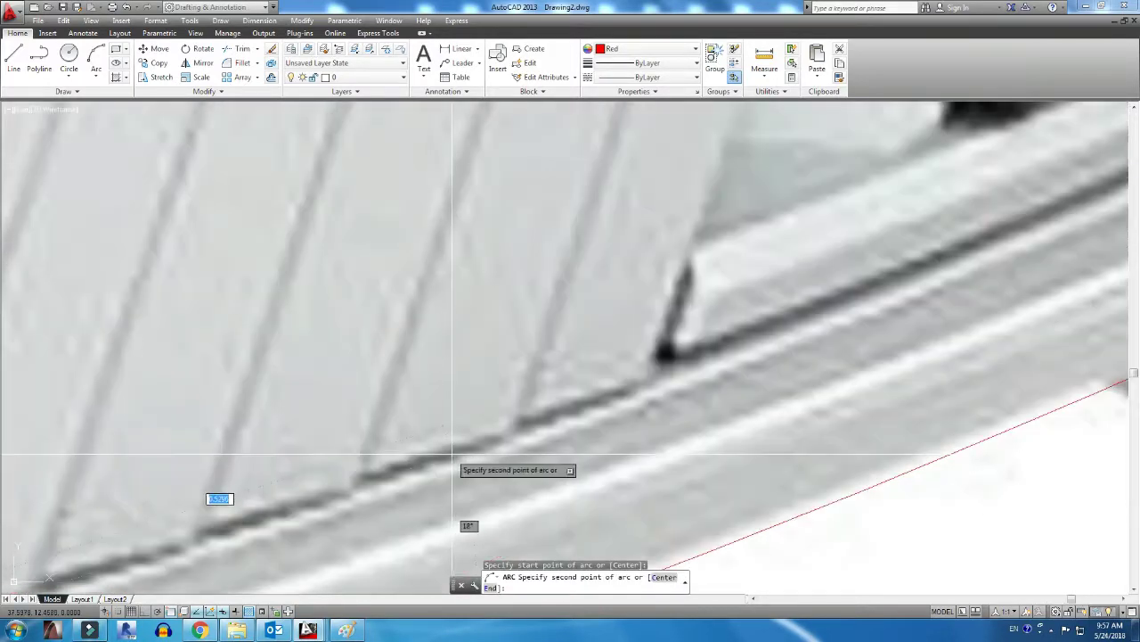
{"action": "left_click", "coordinate": [758, 355]}
Draw a 3-point arc along the lower frame to its lower right corner
{"action": "key", "text": "space"}
{"action": "scroll", "coordinate": [758, 355], "scroll_direction": "down", "scroll_amount": 3}
{"action": "scroll", "coordinate": [433, 389], "scroll_direction": "up", "scroll_amount": 3}
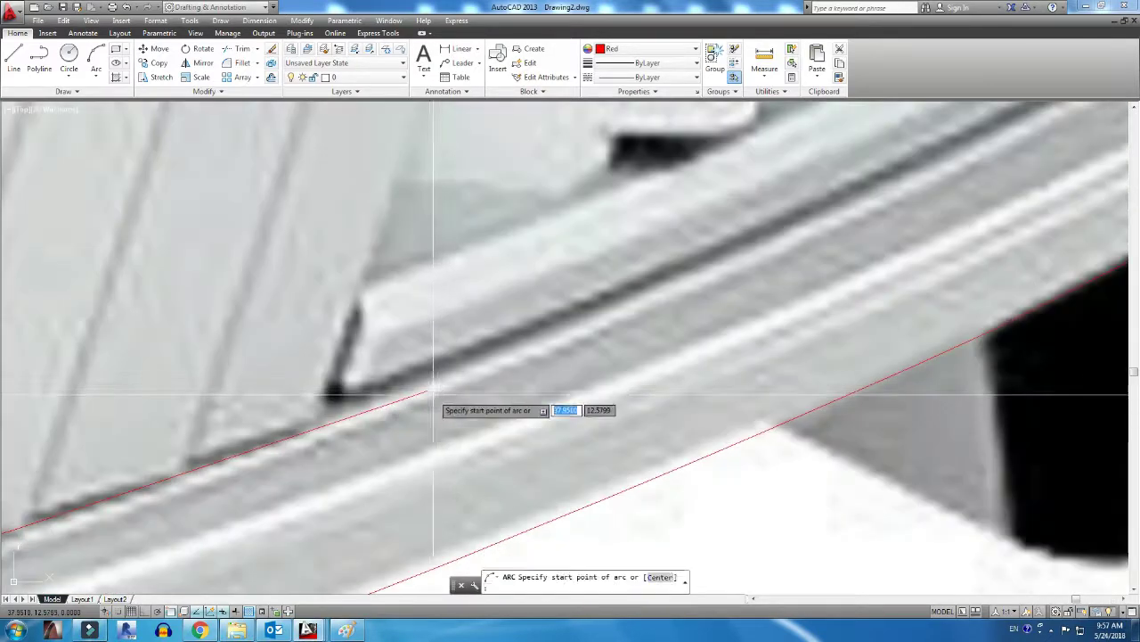
{"action": "left_click", "coordinate": [433, 390]}
{"action": "scroll", "coordinate": [508, 385], "scroll_direction": "up", "scroll_amount": 3}
{"action": "left_click", "coordinate": [736, 285]}
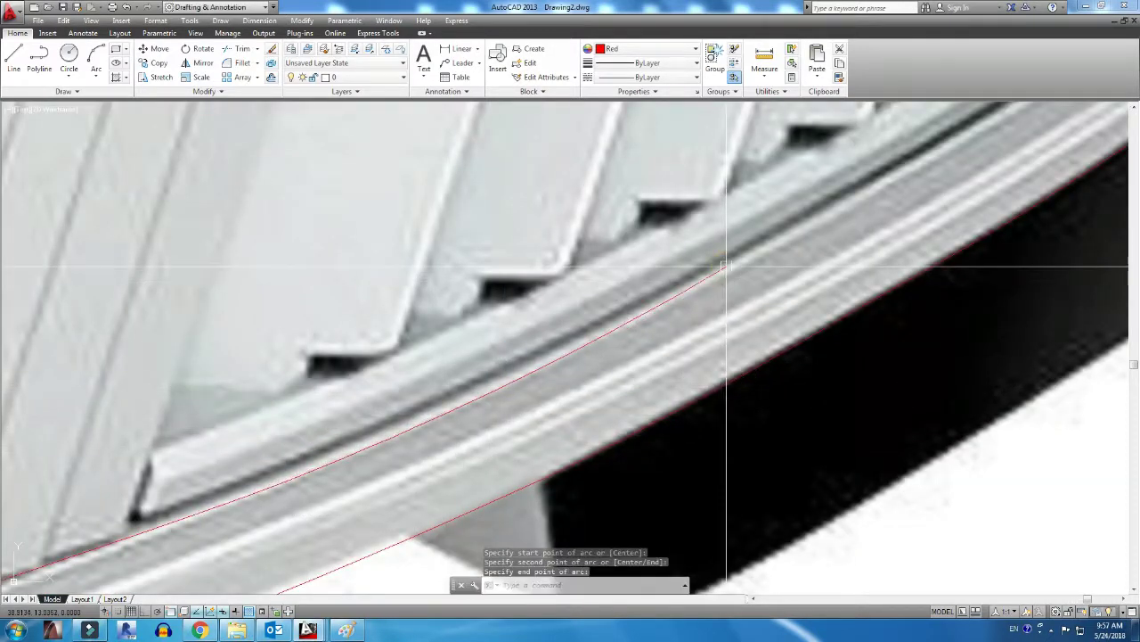
{"action": "scroll", "coordinate": [736, 285], "scroll_direction": "down", "scroll_amount": 3}
{"action": "scroll", "coordinate": [534, 357], "scroll_direction": "up", "scroll_amount": 2}
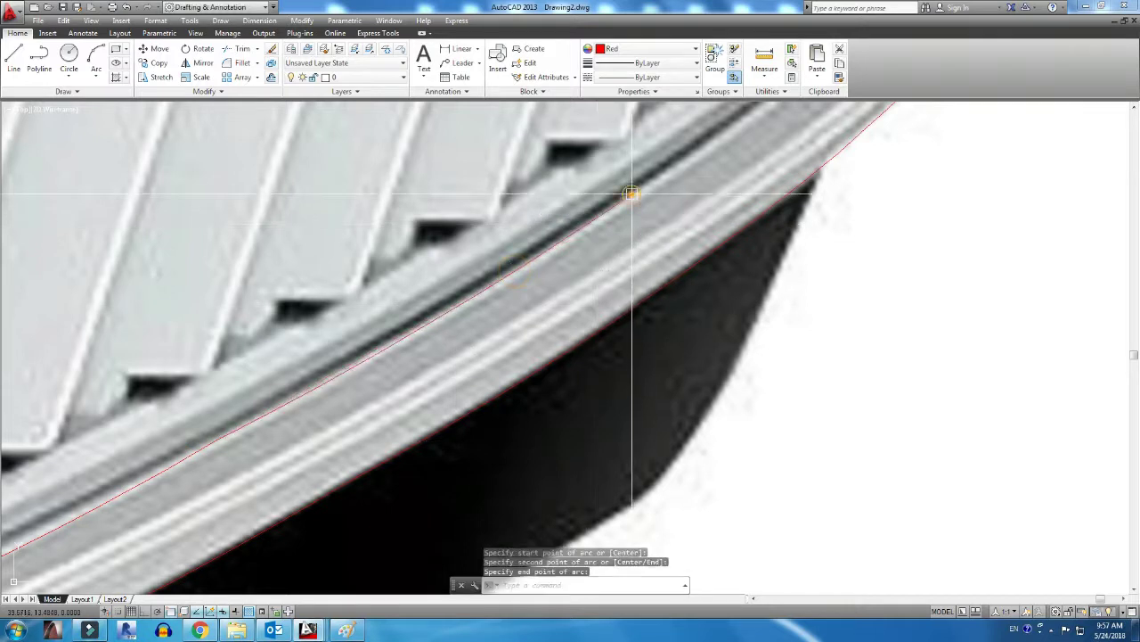
{"action": "scroll", "coordinate": [629, 191], "scroll_direction": "down", "scroll_amount": 3}
{"action": "scroll", "coordinate": [433, 428], "scroll_direction": "up", "scroll_amount": 3}
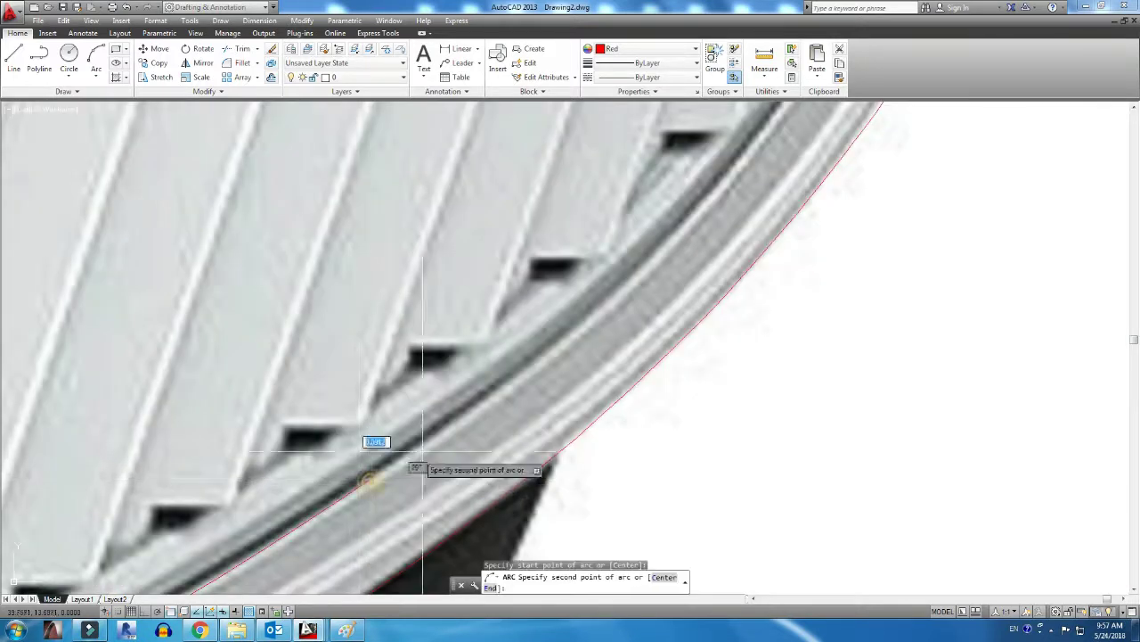
{"action": "left_click", "coordinate": [665, 246]}
Trace arcs up the vent frame's curved right edge
{"action": "key", "text": "space"}
{"action": "scroll", "coordinate": [433, 570], "scroll_direction": "up", "scroll_amount": 2}
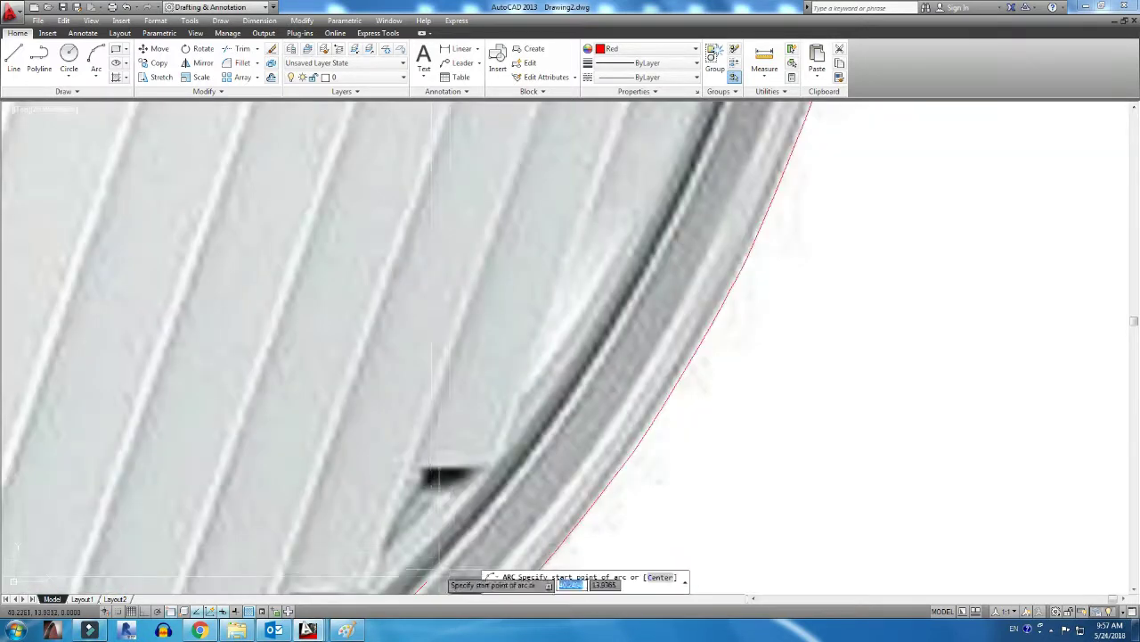
{"action": "left_click", "coordinate": [622, 343]}
{"action": "key", "text": "space"}
{"action": "left_click", "coordinate": [494, 534]}
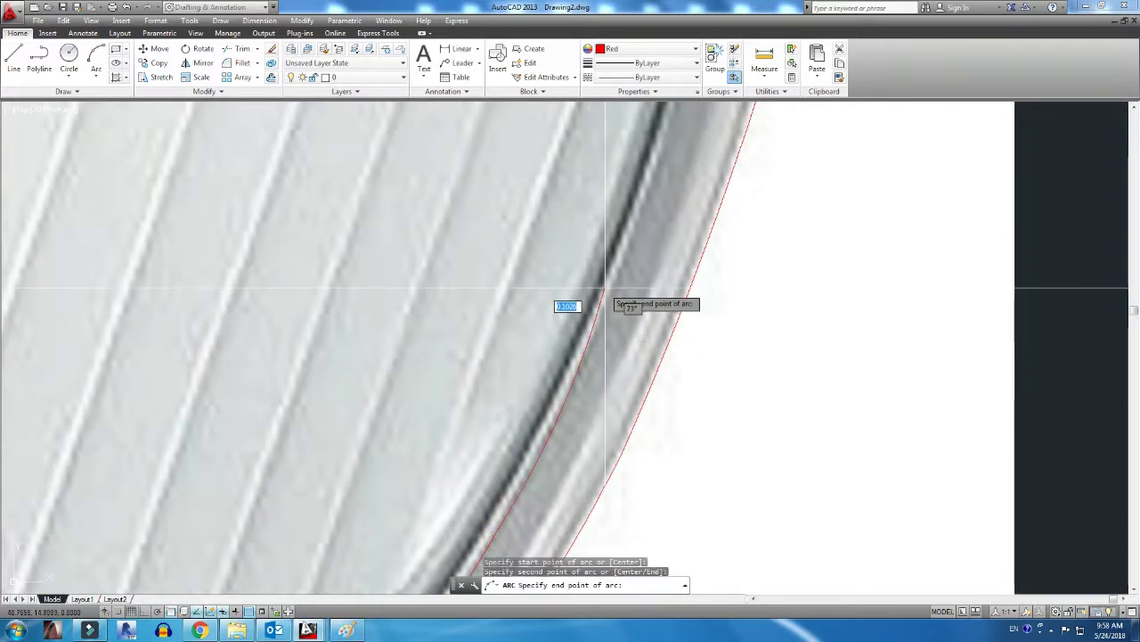
{"action": "middle_click_drag", "start_coordinate": [636, 324], "coordinate": [584, 470]}
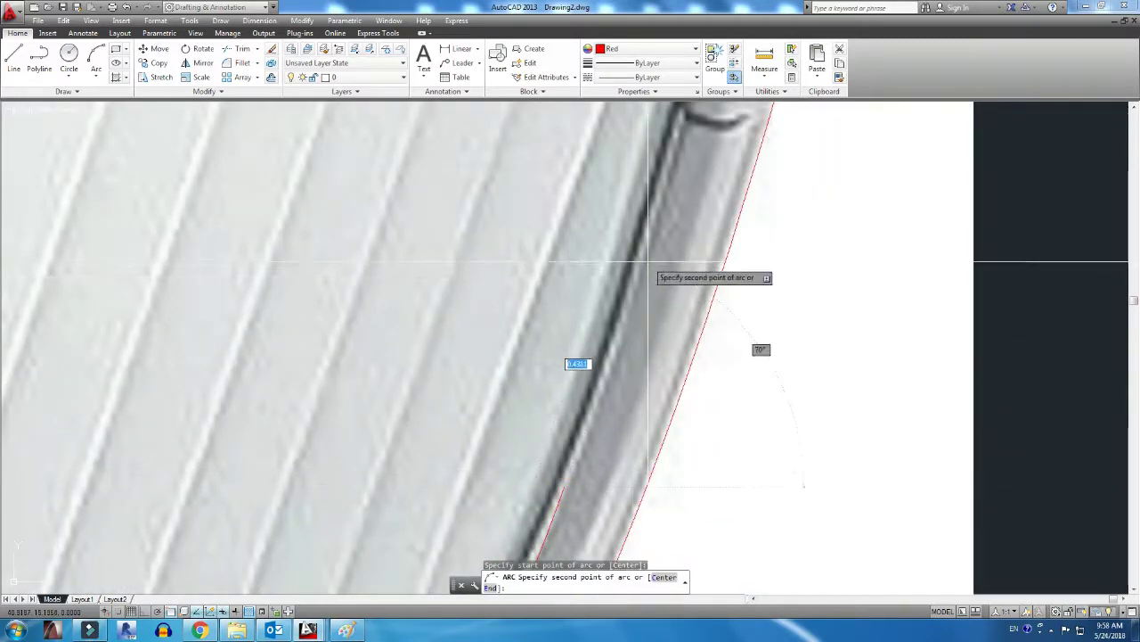
{"action": "left_click", "coordinate": [706, 175]}
{"action": "key", "text": "space"}
Draw a red arc up the vent frame's right side
{"action": "scroll", "coordinate": [700, 323], "scroll_direction": "down", "scroll_amount": 3}
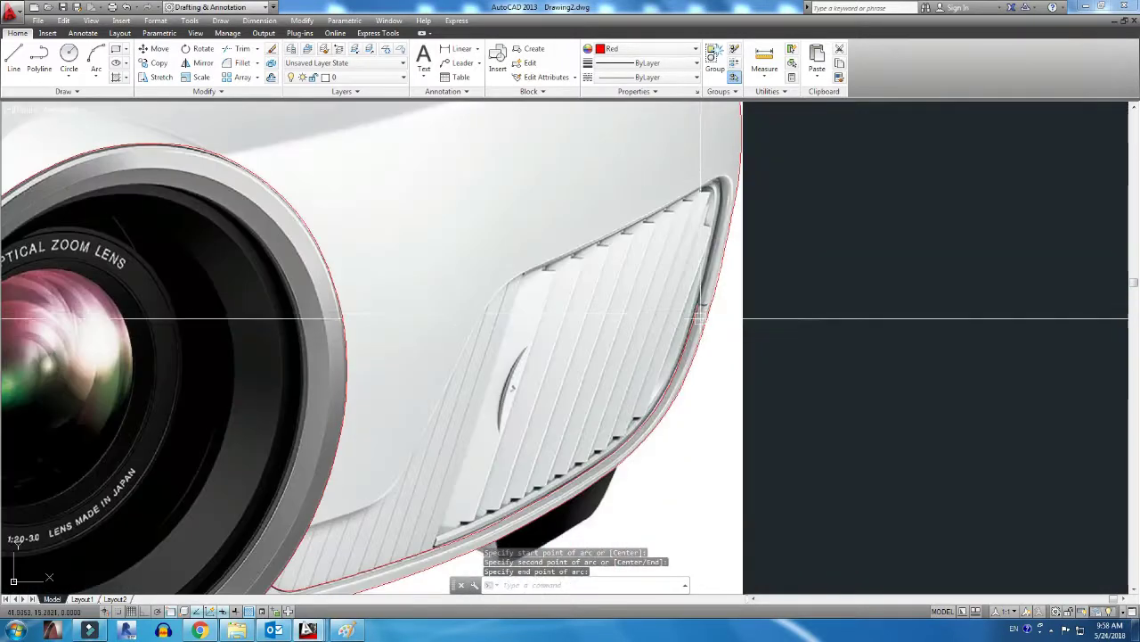
{"action": "scroll", "coordinate": [686, 297], "scroll_direction": "up", "scroll_amount": 3}
{"action": "left_click", "coordinate": [684, 297]}
{"action": "scroll", "coordinate": [704, 312], "scroll_direction": "up", "scroll_amount": 2}
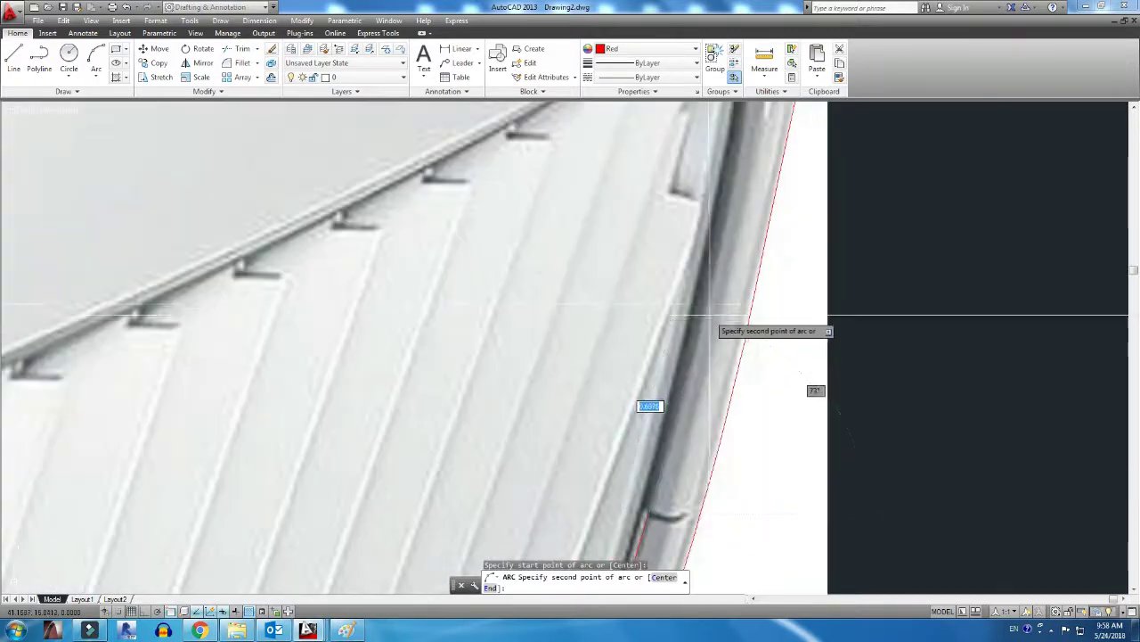
{"action": "left_click", "coordinate": [736, 141]}
Trace the vent frame's rounded top-right corner with an arc
{"action": "key", "text": "space"}
{"action": "scroll", "coordinate": [736, 140], "scroll_direction": "down", "scroll_amount": 3}
{"action": "scroll", "coordinate": [636, 478], "scroll_direction": "up", "scroll_amount": 3}
{"action": "left_click", "coordinate": [637, 478]}
{"action": "scroll", "coordinate": [642, 427], "scroll_direction": "up", "scroll_amount": 2}
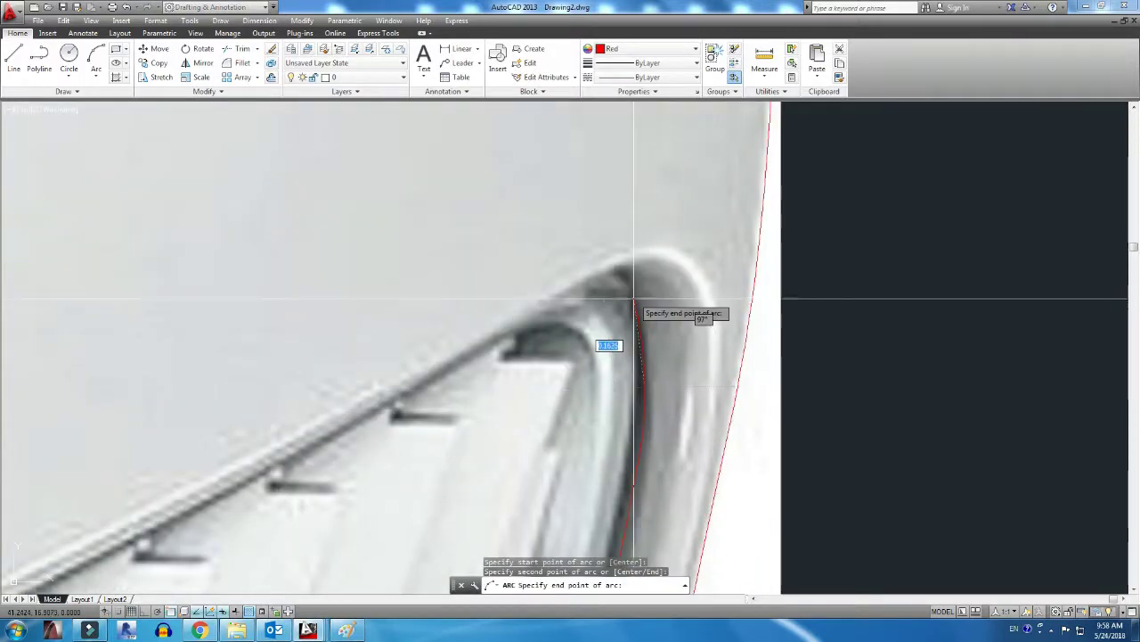
{"action": "scroll", "coordinate": [635, 301], "scroll_direction": "up", "scroll_amount": 2}
{"action": "left_click", "coordinate": [522, 255]}
{"action": "scroll", "coordinate": [522, 255], "scroll_direction": "down", "scroll_amount": 3}
{"action": "scroll", "coordinate": [747, 323], "scroll_direction": "up", "scroll_amount": 3}
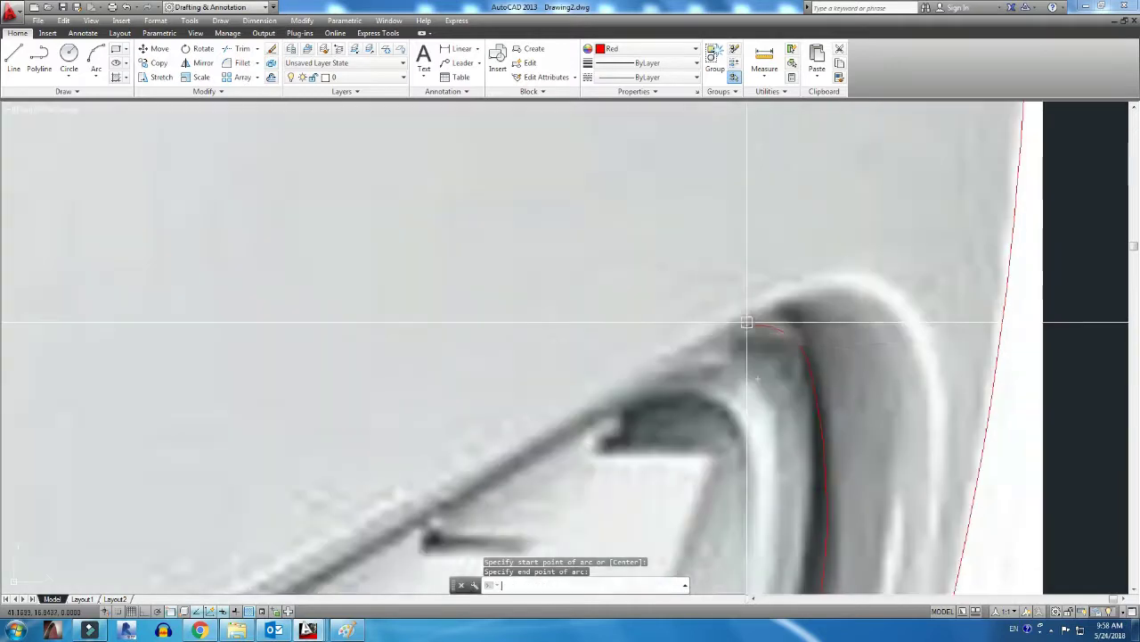
Trace the hook-shaped slat clip below the corner with an arc
{"action": "key", "text": "space"}
{"action": "scroll", "coordinate": [797, 308], "scroll_direction": "up", "scroll_amount": 2}
{"action": "scroll", "coordinate": [718, 345], "scroll_direction": "down", "scroll_amount": 1}
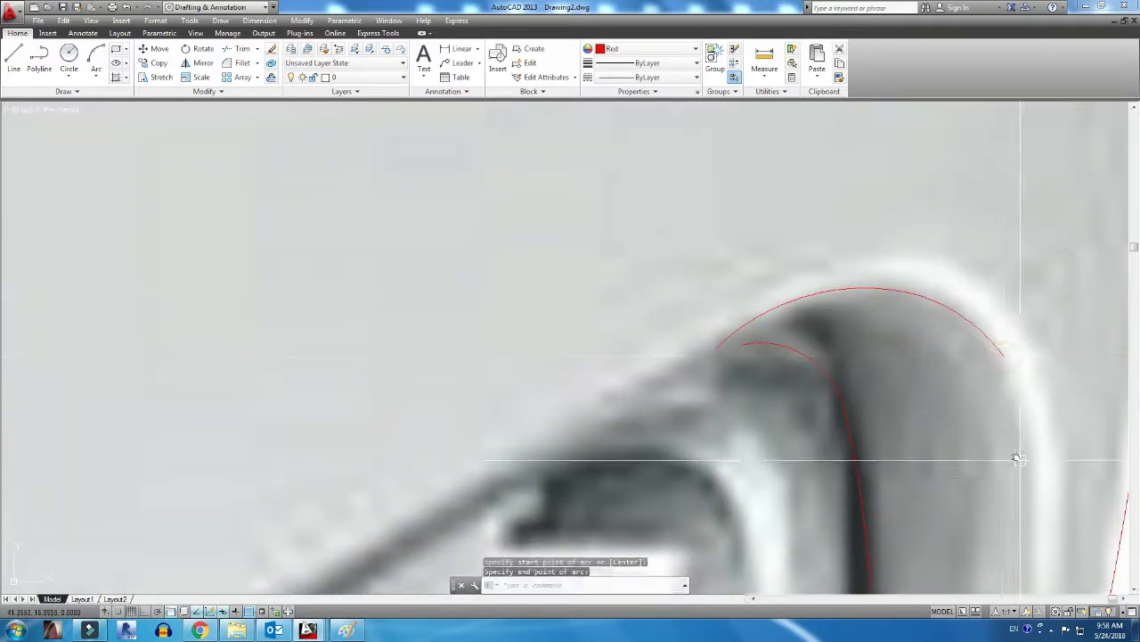
{"action": "scroll", "coordinate": [828, 215], "scroll_direction": "down", "scroll_amount": 2}
{"action": "scroll", "coordinate": [860, 389], "scroll_direction": "down", "scroll_amount": 1}
{"action": "scroll", "coordinate": [843, 389], "scroll_direction": "down", "scroll_amount": 2}
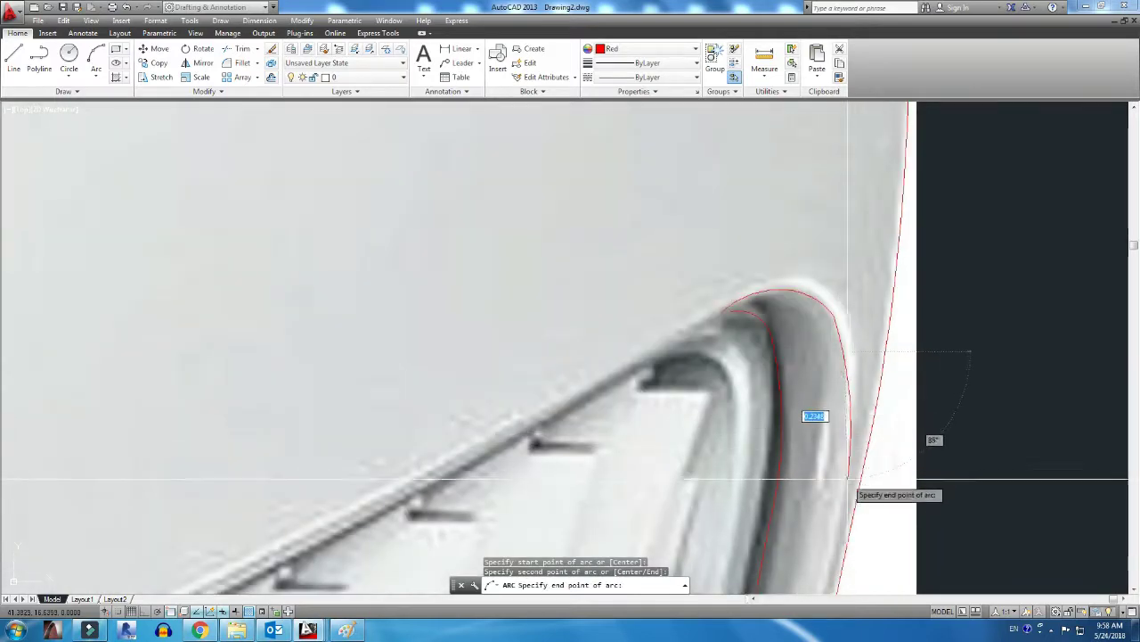
{"action": "middle_click_drag", "start_coordinate": [845, 486], "coordinate": [837, 209]}
{"action": "scroll", "coordinate": [837, 209], "scroll_direction": "down", "scroll_amount": 1}
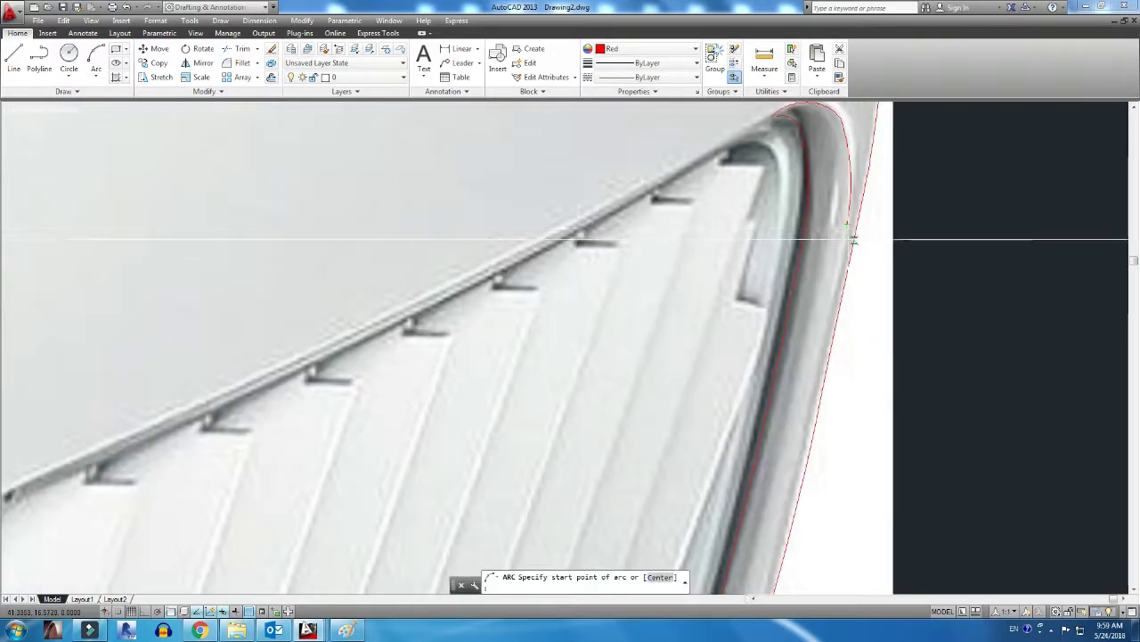
{"action": "scroll", "coordinate": [853, 239], "scroll_direction": "down", "scroll_amount": 2}
{"action": "scroll", "coordinate": [753, 445], "scroll_direction": "up", "scroll_amount": 4}
{"action": "scroll", "coordinate": [749, 348], "scroll_direction": "up", "scroll_amount": 3}
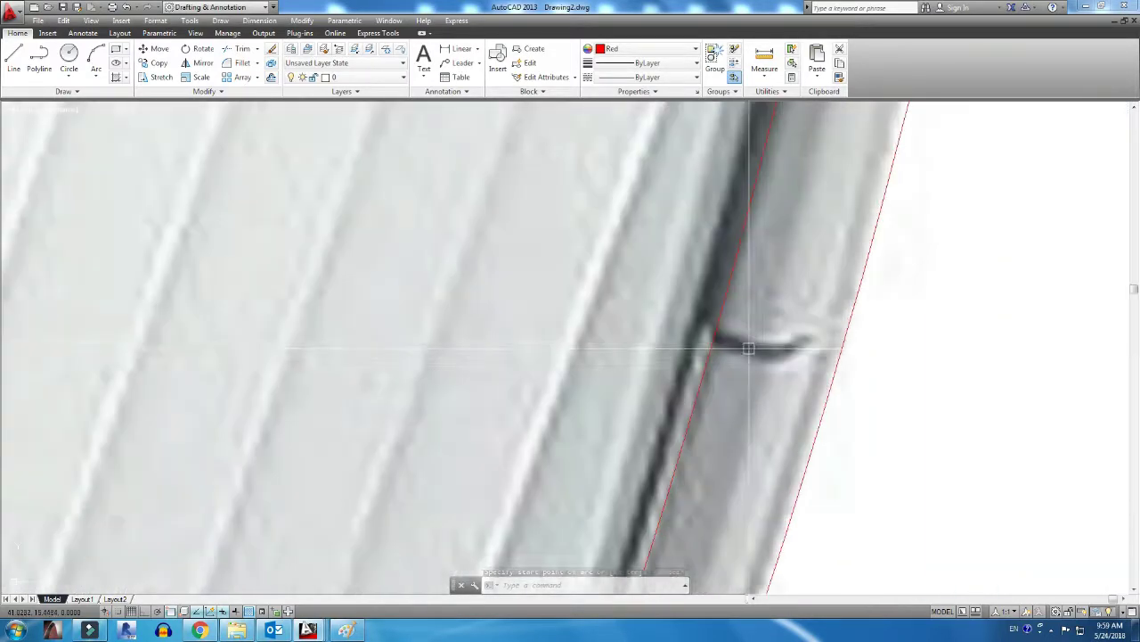
{"action": "left_click", "coordinate": [749, 348]}
{"action": "scroll", "coordinate": [726, 347], "scroll_direction": "up", "scroll_amount": 3}
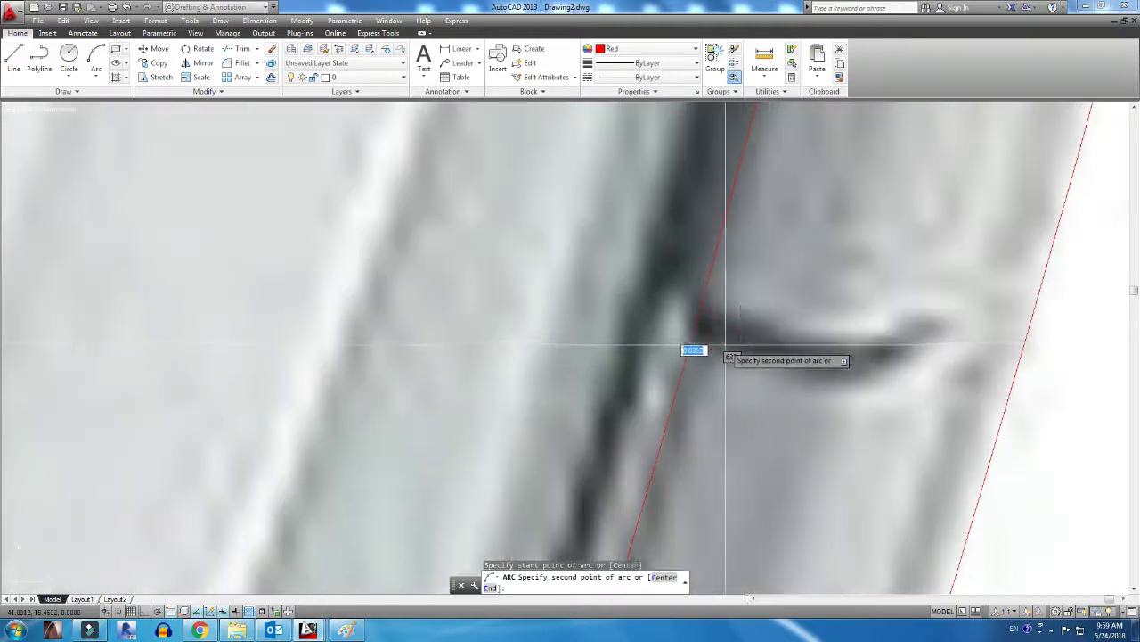
{"action": "key", "text": "Return"}
{"action": "left_click", "coordinate": [935, 341]}
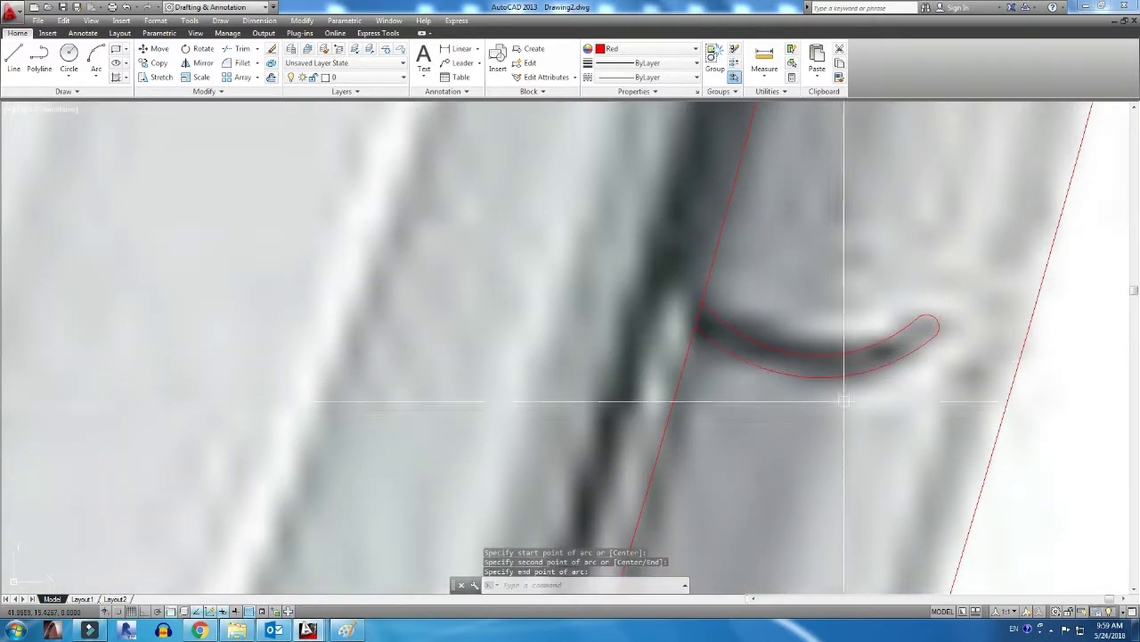
Complete an arc along the frame's right edge and begin the next one on the frame edge
{"action": "scroll", "coordinate": [844, 401], "scroll_direction": "down", "scroll_amount": 3}
{"action": "scroll", "coordinate": [794, 228], "scroll_direction": "up", "scroll_amount": 2}
{"action": "scroll", "coordinate": [794, 228], "scroll_direction": "up", "scroll_amount": 3}
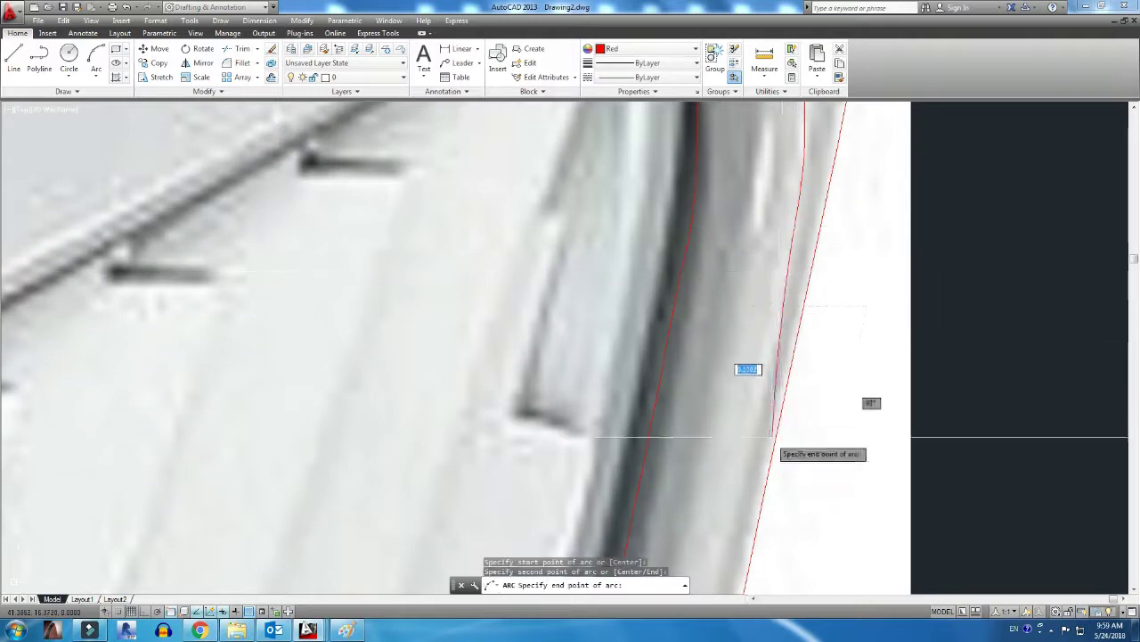
{"action": "left_click", "coordinate": [734, 535]}
{"action": "key", "text": "Return"}
{"action": "scroll", "coordinate": [856, 267], "scroll_direction": "down", "scroll_amount": 3}
{"action": "scroll", "coordinate": [852, 163], "scroll_direction": "up", "scroll_amount": 3}
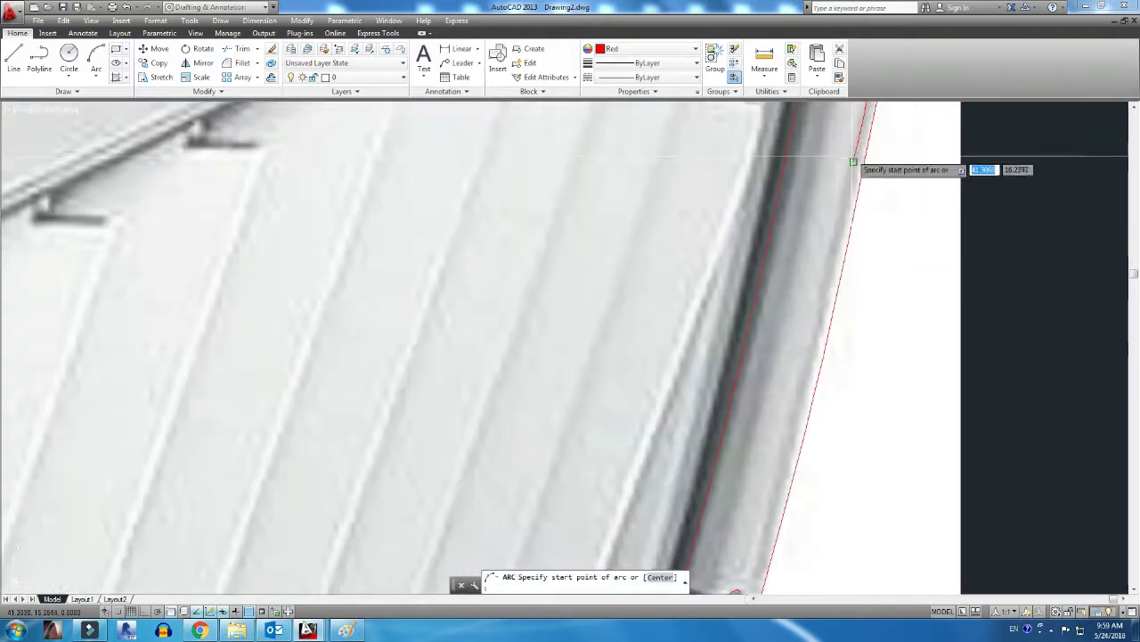
{"action": "left_click", "coordinate": [818, 331]}
Finish the vent frame arc and add another from the slat edge along the frame's top
{"action": "left_click", "coordinate": [736, 590]}
{"action": "scroll", "coordinate": [736, 535], "scroll_direction": "down", "scroll_amount": 3}
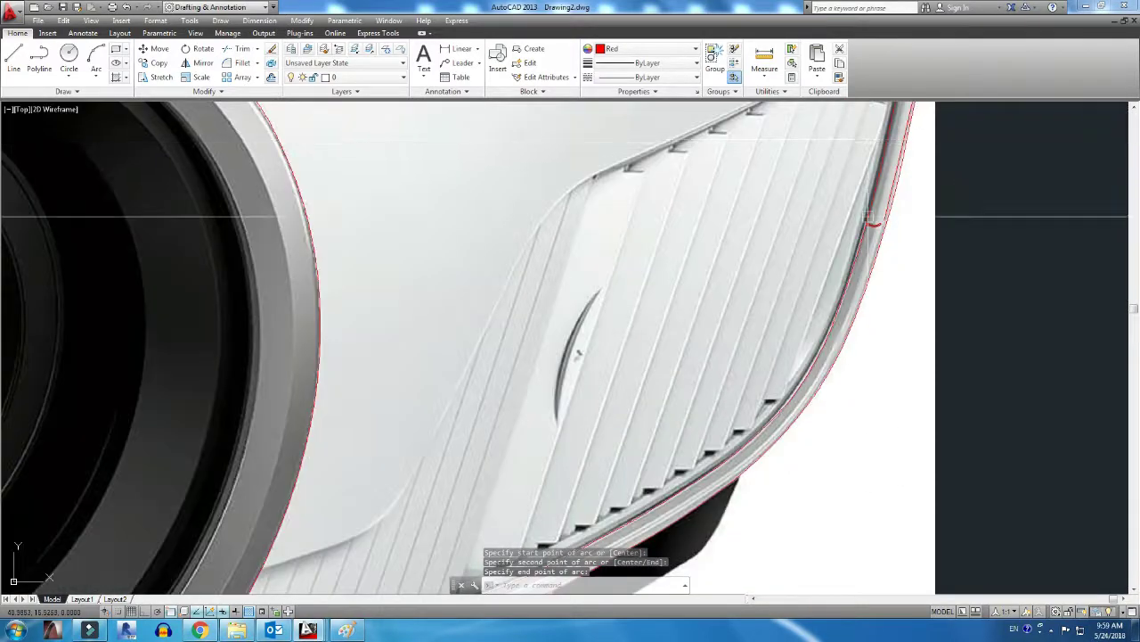
{"action": "key", "text": "Return"}
{"action": "scroll", "coordinate": [980, 187], "scroll_direction": "up", "scroll_amount": 3}
{"action": "left_click", "coordinate": [980, 185]}
{"action": "left_click", "coordinate": [673, 328]}
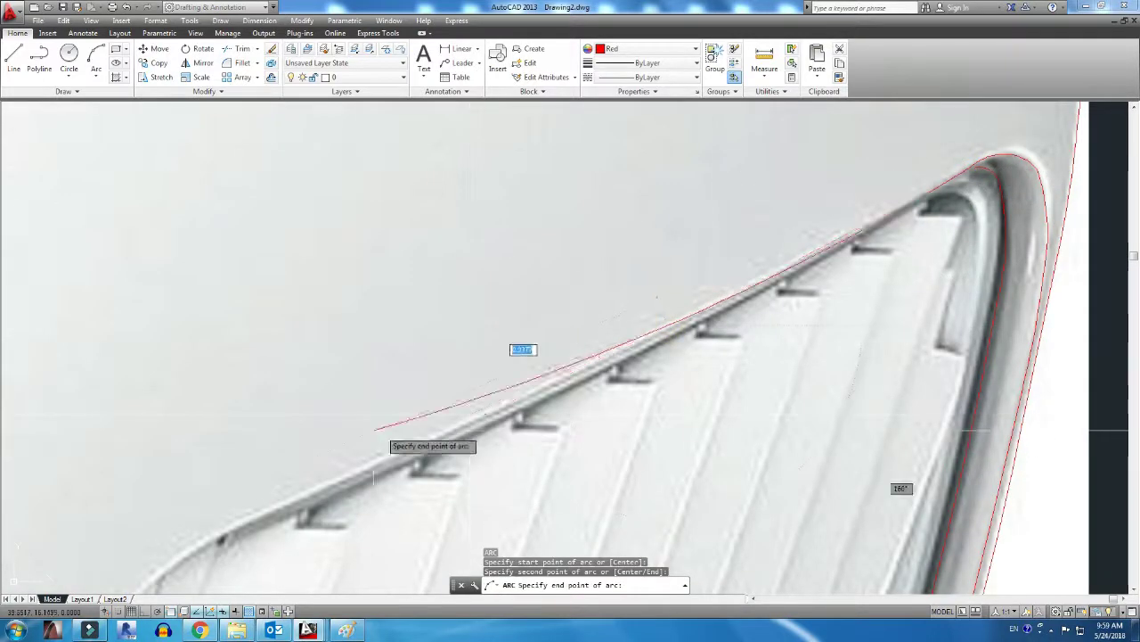
{"action": "scroll", "coordinate": [236, 528], "scroll_direction": "up", "scroll_amount": 3}
{"action": "scroll", "coordinate": [535, 432], "scroll_direction": "up", "scroll_amount": 2}
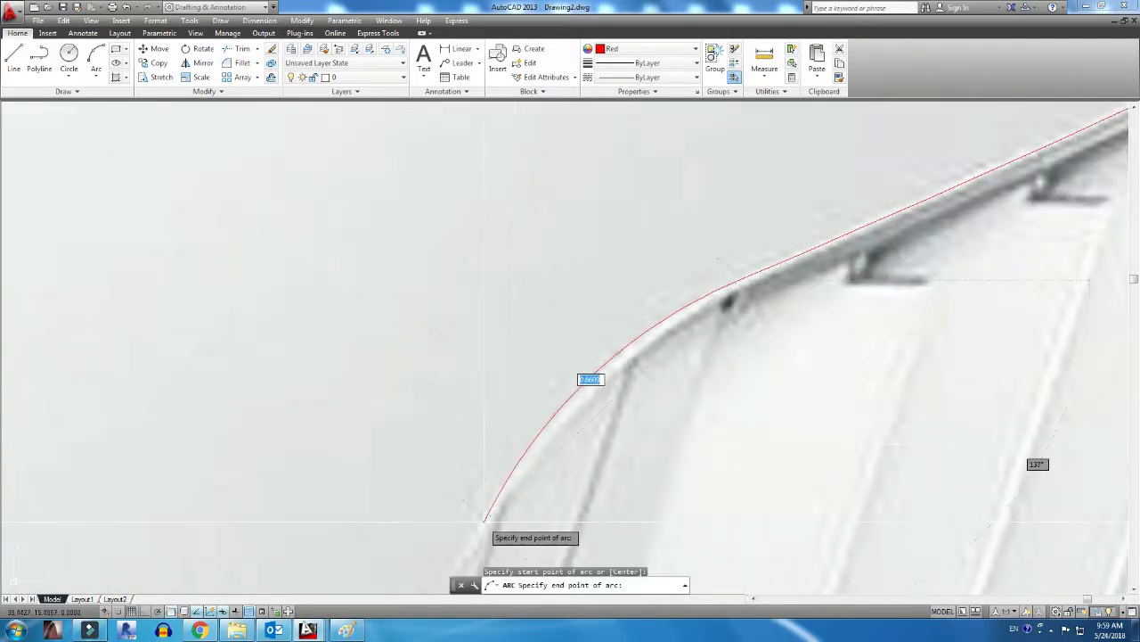
{"action": "left_click", "coordinate": [484, 520]}
Begin a further arc around the frame's upper-left curve, placing its start and middle points
{"action": "scroll", "coordinate": [484, 519], "scroll_direction": "down", "scroll_amount": 3}
{"action": "key", "text": "Return"}
{"action": "scroll", "coordinate": [746, 246], "scroll_direction": "up", "scroll_amount": 3}
{"action": "left_click", "coordinate": [746, 246]}
{"action": "left_click", "coordinate": [668, 413]}
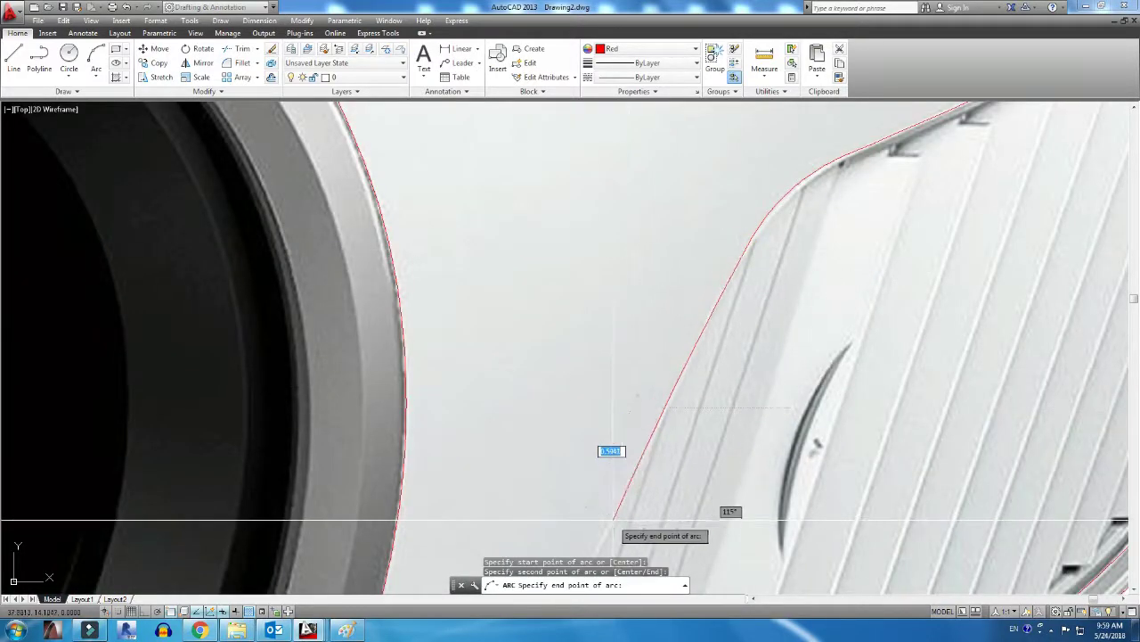
{"action": "scroll", "coordinate": [613, 519], "scroll_direction": "down", "scroll_amount": 3}
{"action": "scroll", "coordinate": [797, 306], "scroll_direction": "up", "scroll_amount": 3}
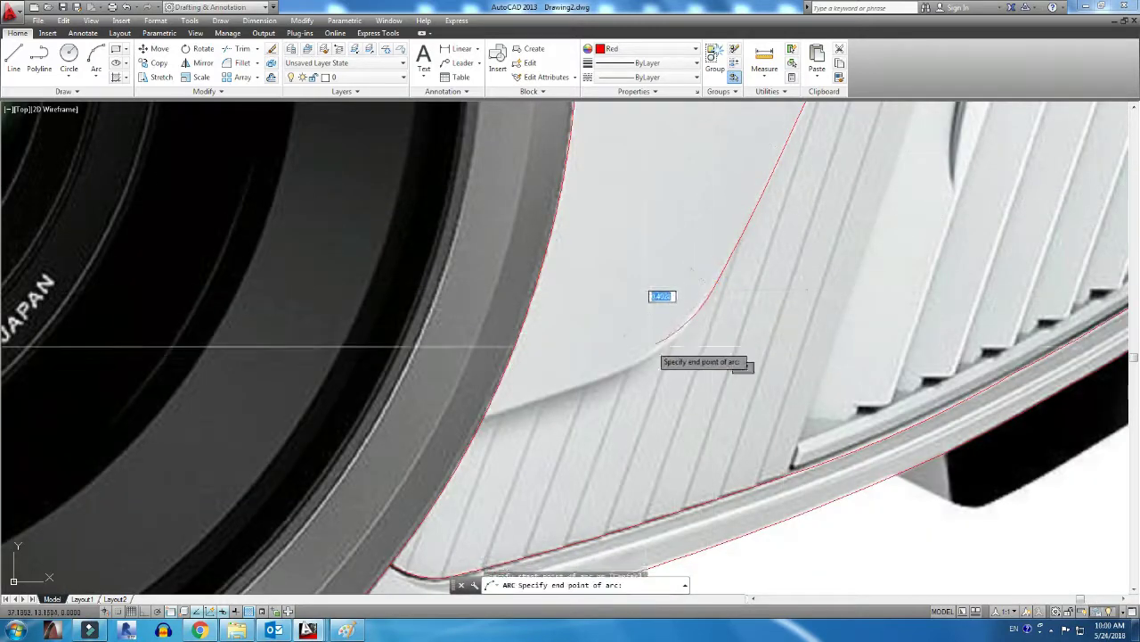
{"action": "scroll", "coordinate": [484, 419], "scroll_direction": "up", "scroll_amount": 4}
Cancel the unfinished arc and back out of an aborted trim
{"action": "key", "text": "Escape"}
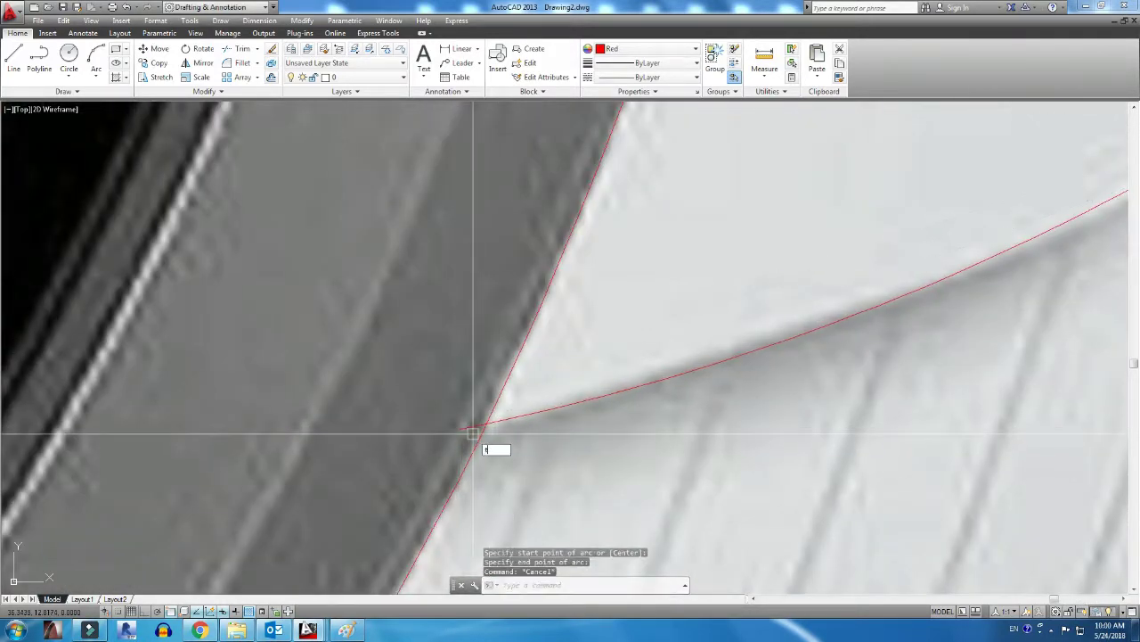
{"action": "key", "text": "Return"}
{"action": "scroll", "coordinate": [484, 433], "scroll_direction": "down", "scroll_amount": 3}
{"action": "key", "text": "Return"}
{"action": "scroll", "coordinate": [534, 375], "scroll_direction": "down", "scroll_amount": 3}
{"action": "key", "text": "Escape"}
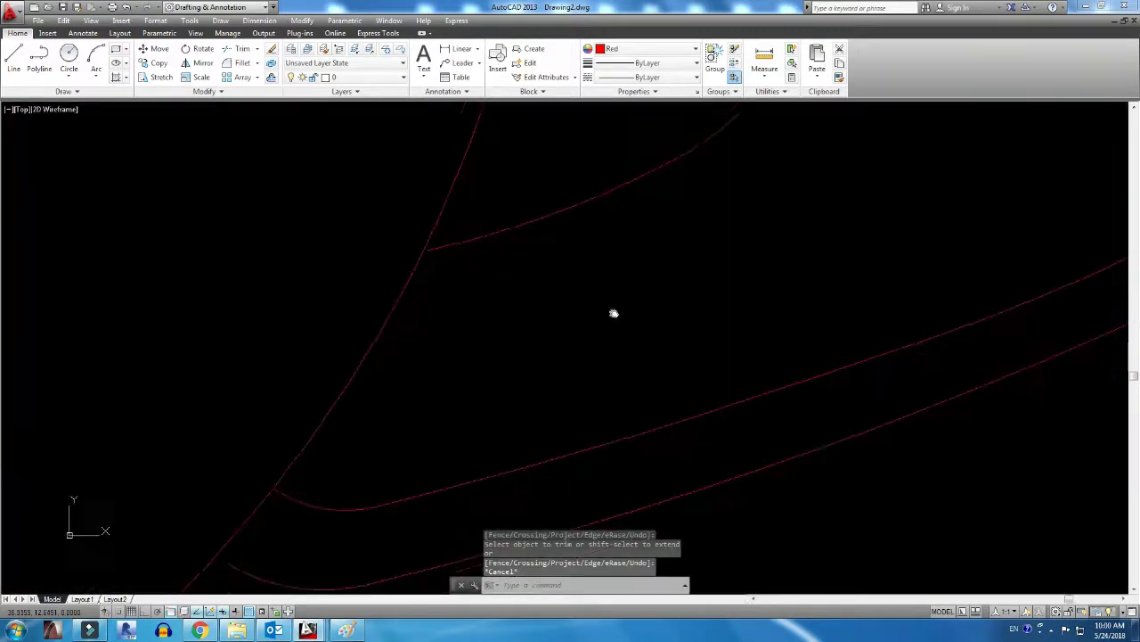
Draw three diagonal red slat lines up the vent with LINE
{"action": "type", "text": "l"}
{"action": "key", "text": "Return"}
{"action": "left_click", "coordinate": [466, 206]}
{"action": "key", "text": "Return"}
{"action": "key", "text": "Return"}
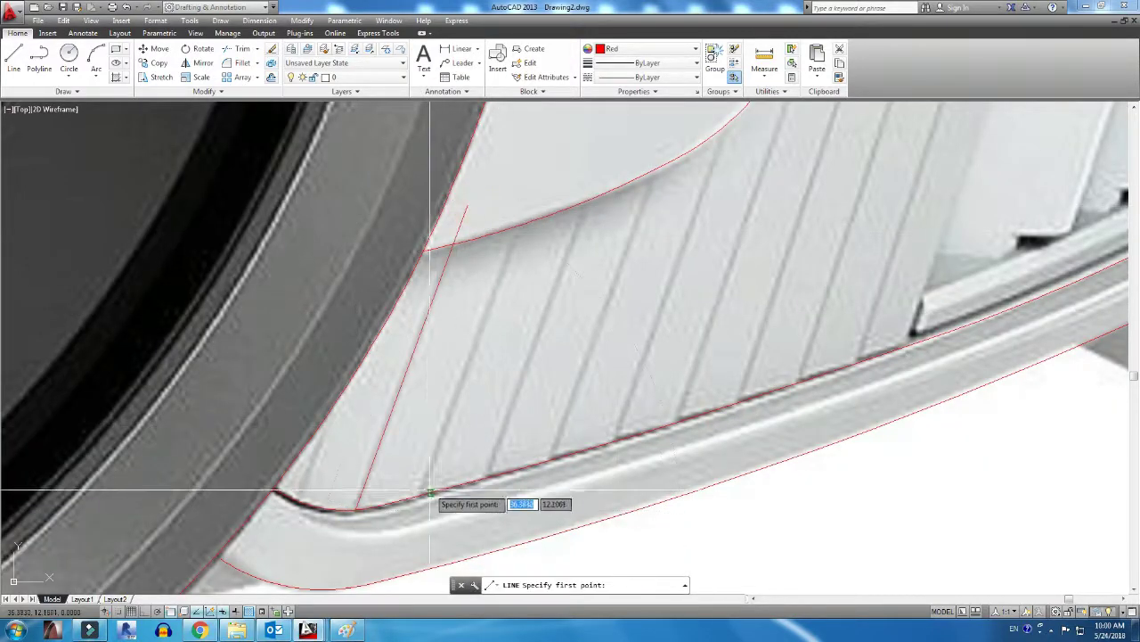
{"action": "left_click", "coordinate": [544, 152]}
{"action": "key", "text": "Return"}
{"action": "key", "text": "Return"}
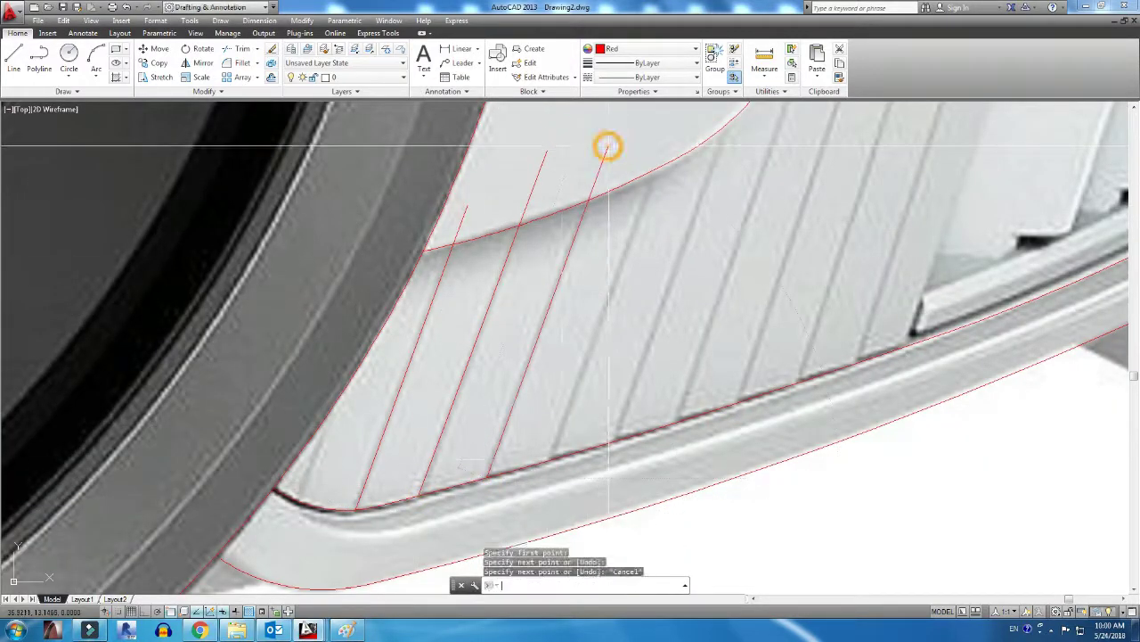
{"action": "left_click", "coordinate": [550, 462]}
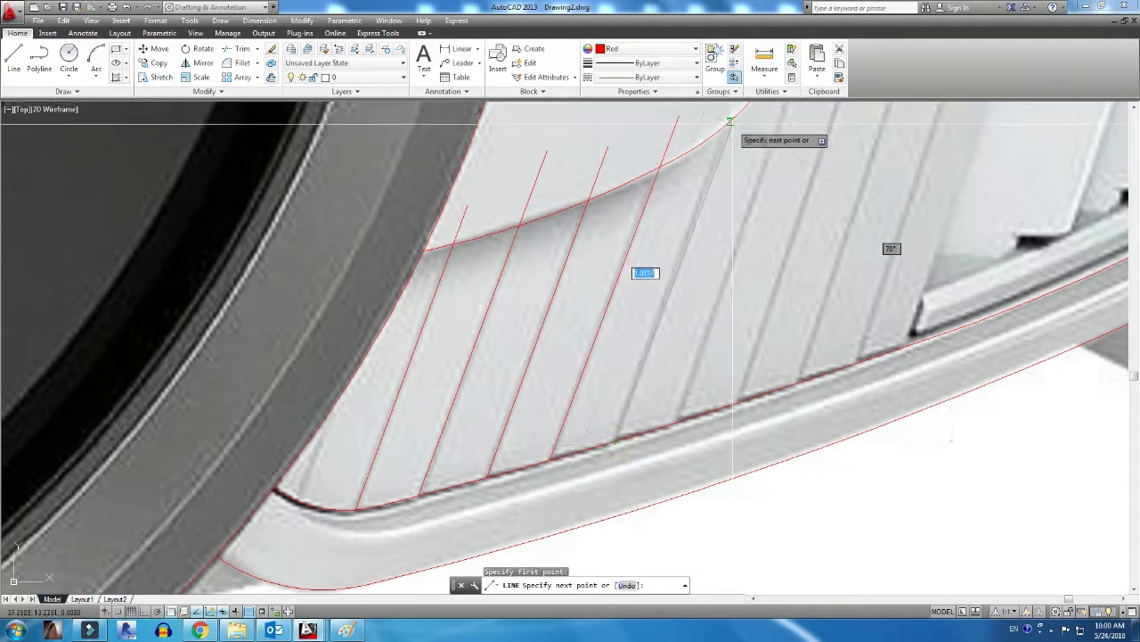
{"action": "scroll", "coordinate": [697, 185], "scroll_direction": "up", "scroll_amount": 1}
{"action": "left_click", "coordinate": [697, 185]}
{"action": "key", "text": "Return"}
Trim the slat line ends overhanging the curved top edge with TR
{"action": "type", "text": "tr"}
{"action": "key", "text": "Return"}
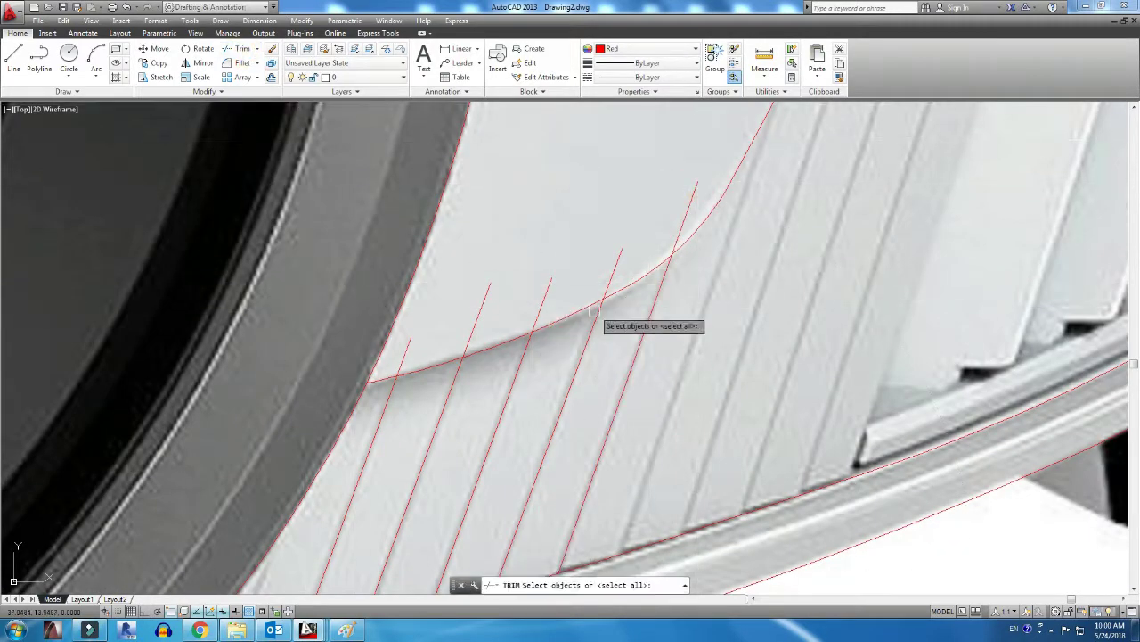
{"action": "left_click", "coordinate": [682, 207]}
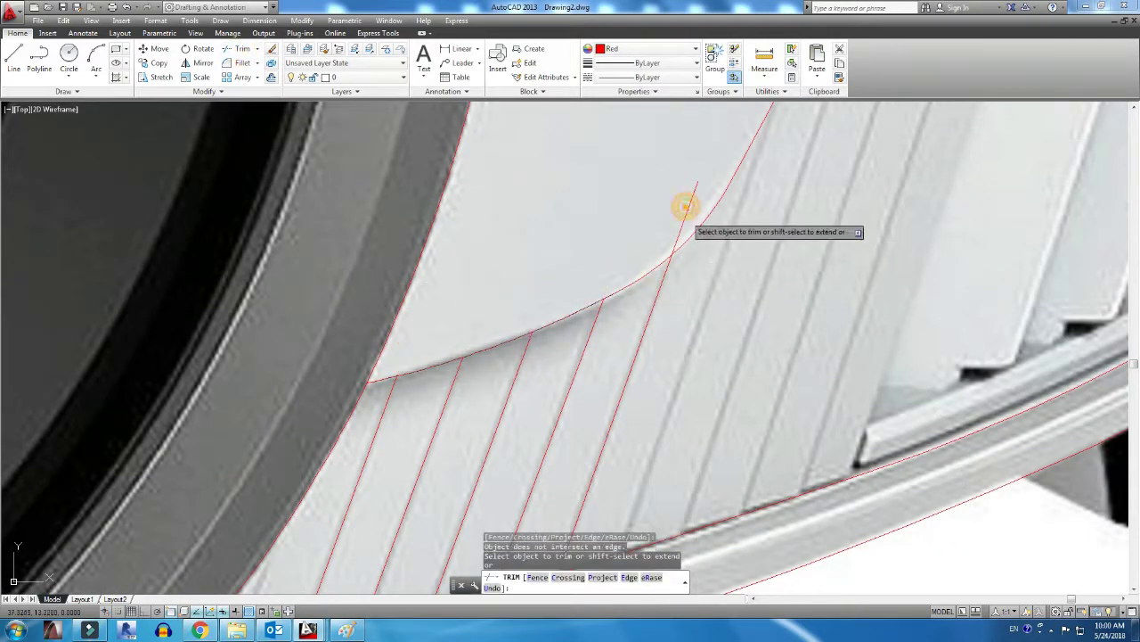
{"action": "key", "text": "Escape"}
{"action": "scroll", "coordinate": [699, 280], "scroll_direction": "down", "scroll_amount": 1}
Draw another slat line from the lower frame edge up to the curve
{"action": "type", "text": "l"}
{"action": "key", "text": "Return"}
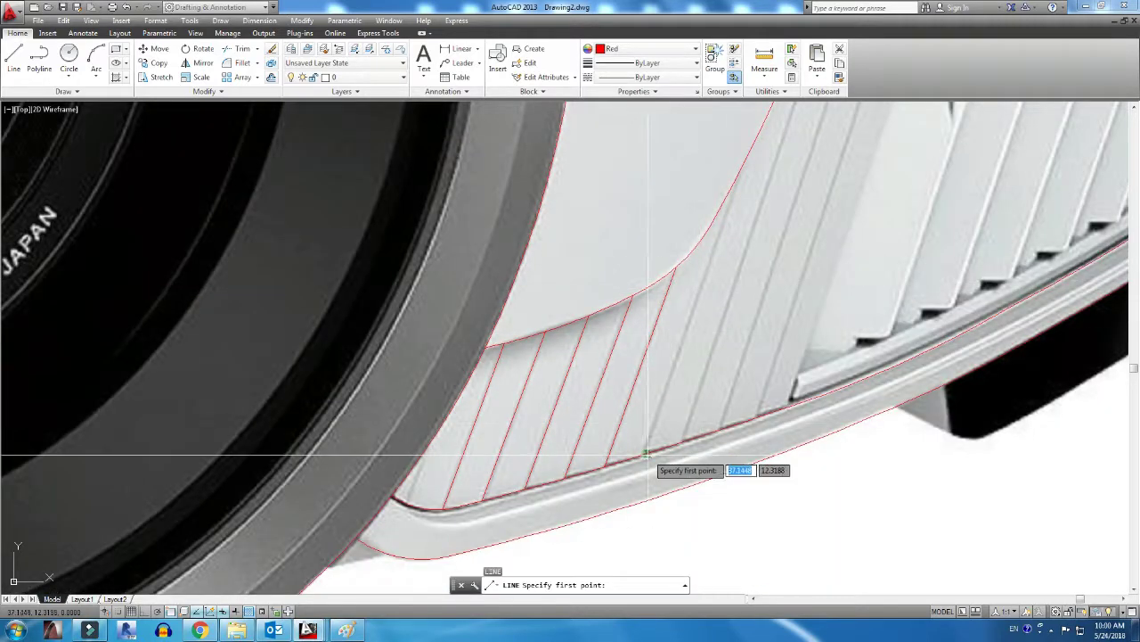
{"action": "left_click", "coordinate": [645, 454]}
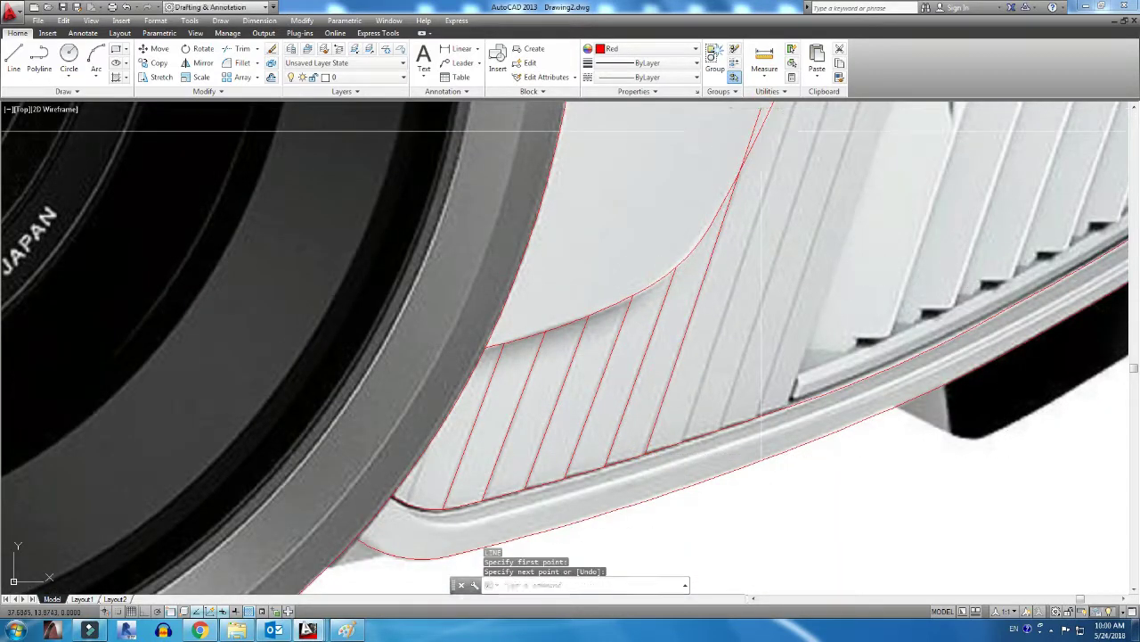
{"action": "scroll", "coordinate": [713, 267], "scroll_direction": "up", "scroll_amount": 2}
{"action": "scroll", "coordinate": [753, 169], "scroll_direction": "up", "scroll_amount": 2}
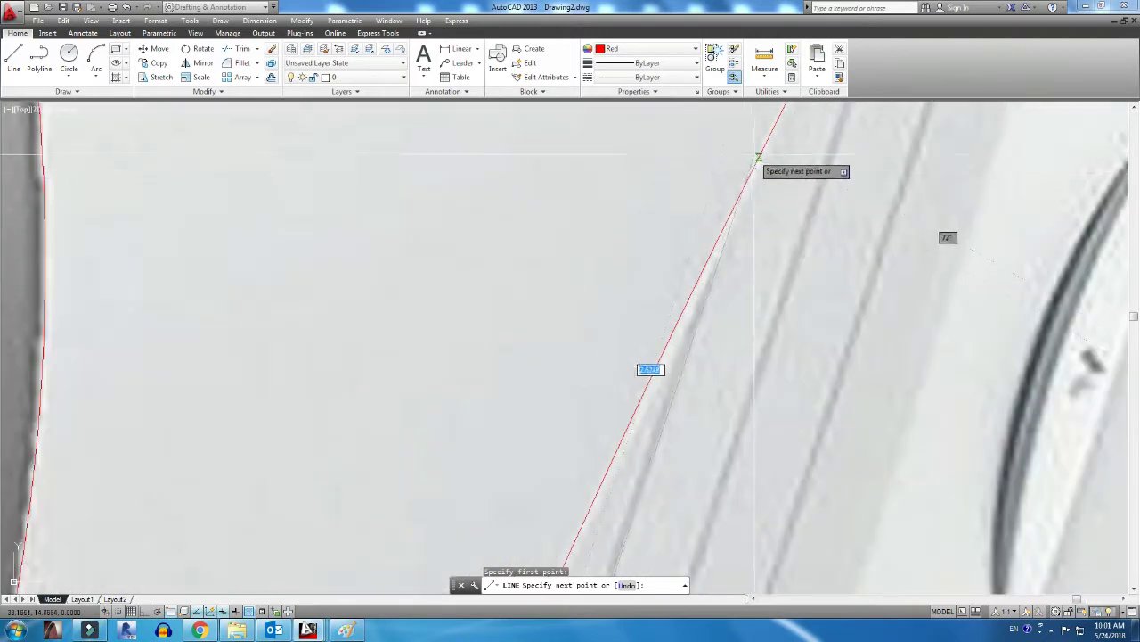
{"action": "scroll", "coordinate": [785, 156], "scroll_direction": "down", "scroll_amount": 1}
{"action": "left_click", "coordinate": [746, 207]}
{"action": "key", "text": "Escape"}
{"action": "scroll", "coordinate": [747, 206], "scroll_direction": "down", "scroll_amount": 1}
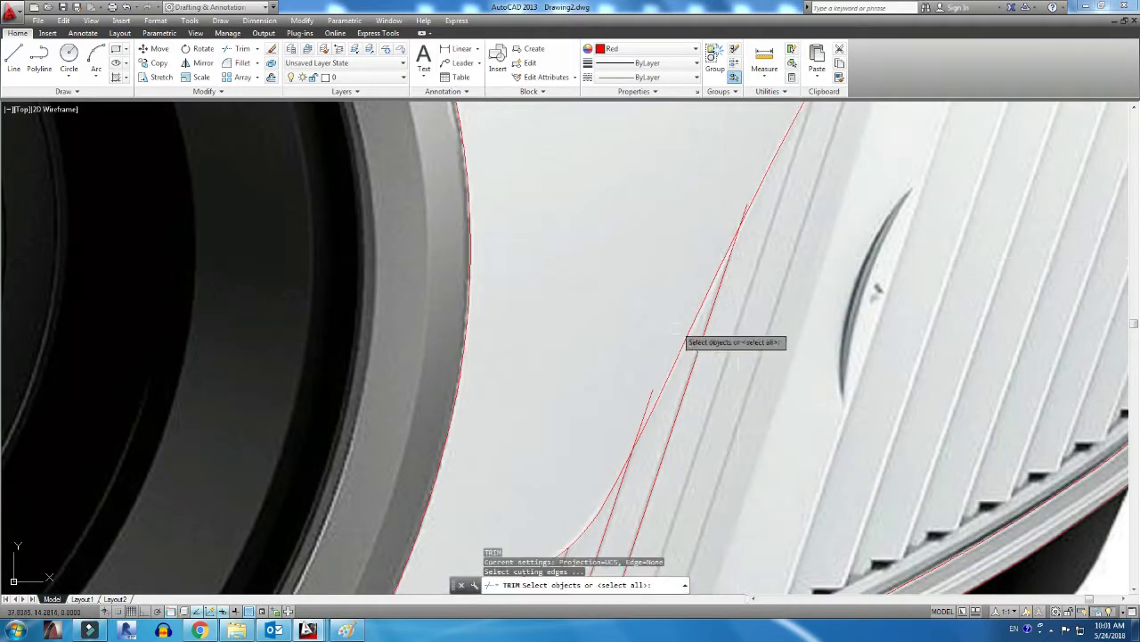
{"action": "scroll", "coordinate": [646, 408], "scroll_direction": "up", "scroll_amount": 2}
{"action": "key", "text": "Escape"}
{"action": "scroll", "coordinate": [674, 281], "scroll_direction": "down", "scroll_amount": 1}
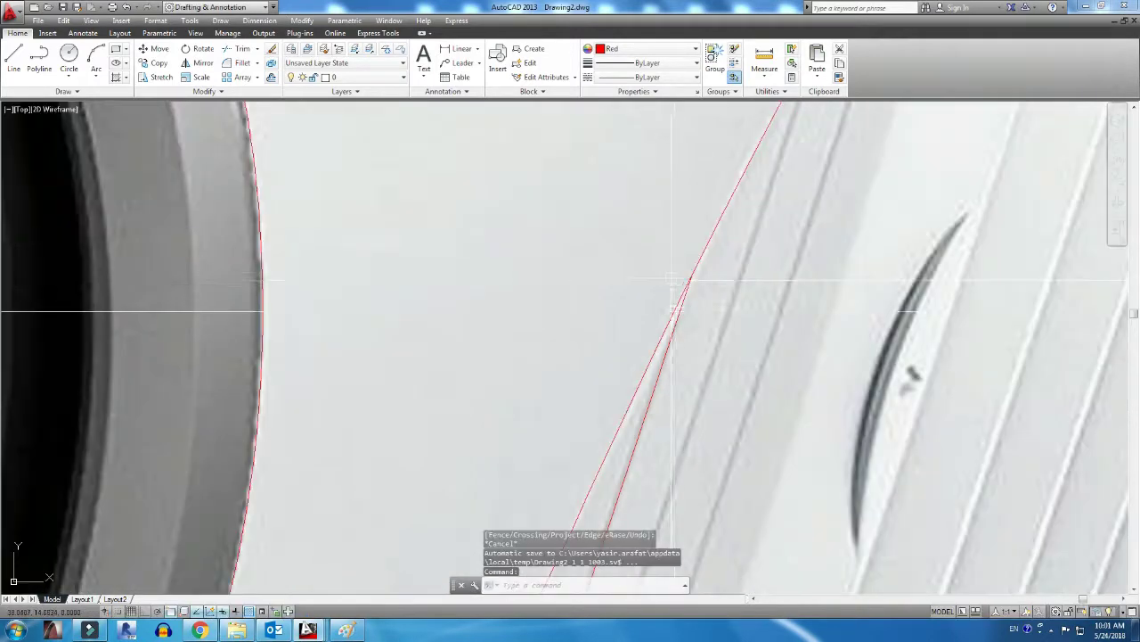
{"action": "scroll", "coordinate": [674, 283], "scroll_direction": "down", "scroll_amount": 2}
Add more slat lines near the bottom of the vent frame
{"action": "scroll", "coordinate": [630, 402], "scroll_direction": "up", "scroll_amount": 3}
{"action": "left_click", "coordinate": [555, 461]}
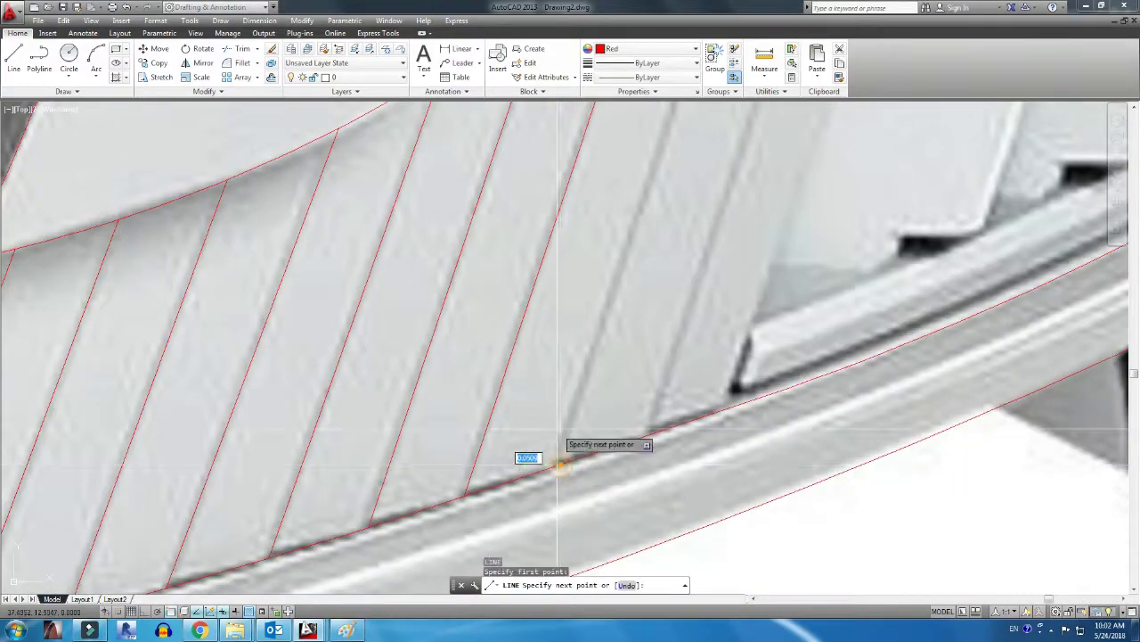
{"action": "scroll", "coordinate": [571, 256], "scroll_direction": "down", "scroll_amount": 1}
{"action": "key", "text": "space"}
{"action": "scroll", "coordinate": [611, 356], "scroll_direction": "down", "scroll_amount": 1}
{"action": "left_click", "coordinate": [546, 472]}
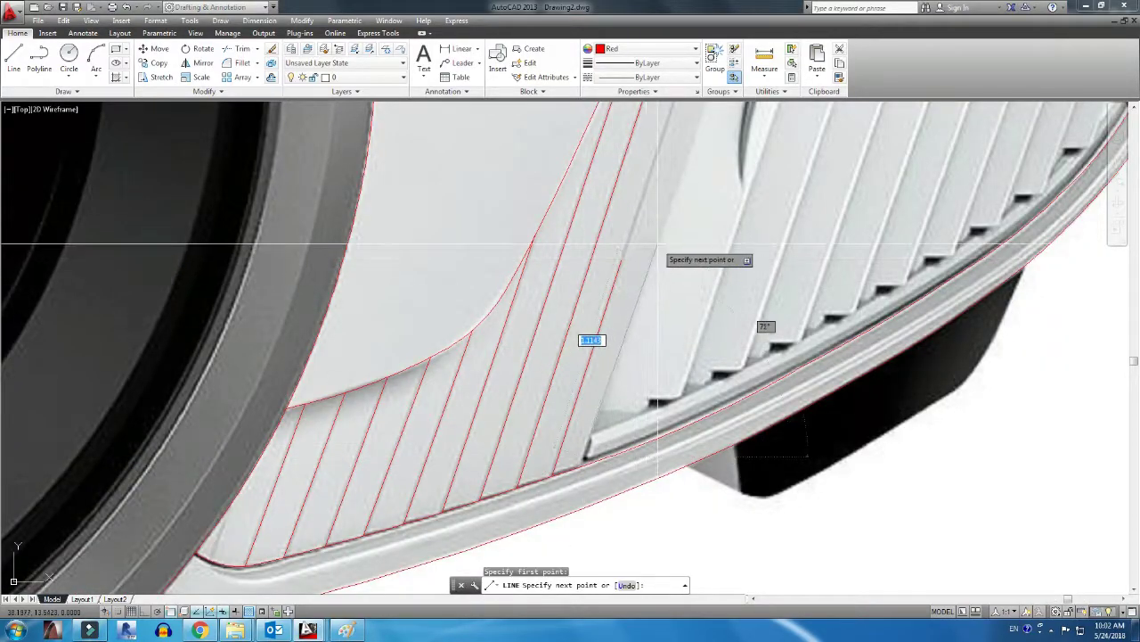
Outline the dark slot's rounded end with 3-point arcs, then cancel the leftover arc
{"action": "scroll", "coordinate": [595, 454], "scroll_direction": "up", "scroll_amount": 3}
{"action": "scroll", "coordinate": [590, 407], "scroll_direction": "up", "scroll_amount": 2}
{"action": "left_click", "coordinate": [584, 419]}
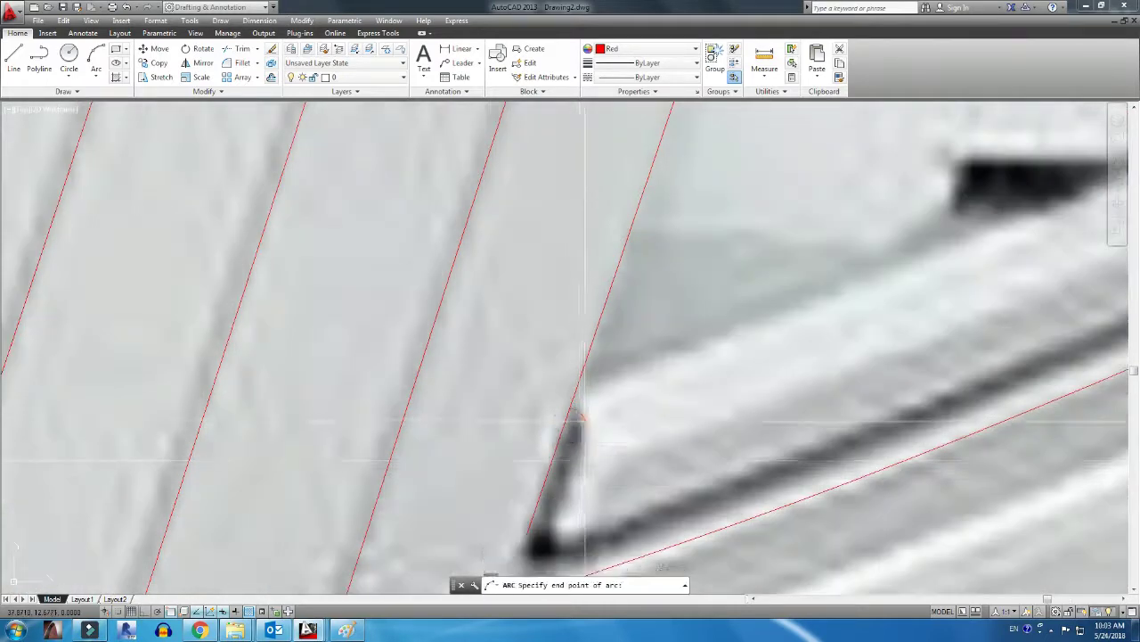
{"action": "left_click", "coordinate": [579, 481]}
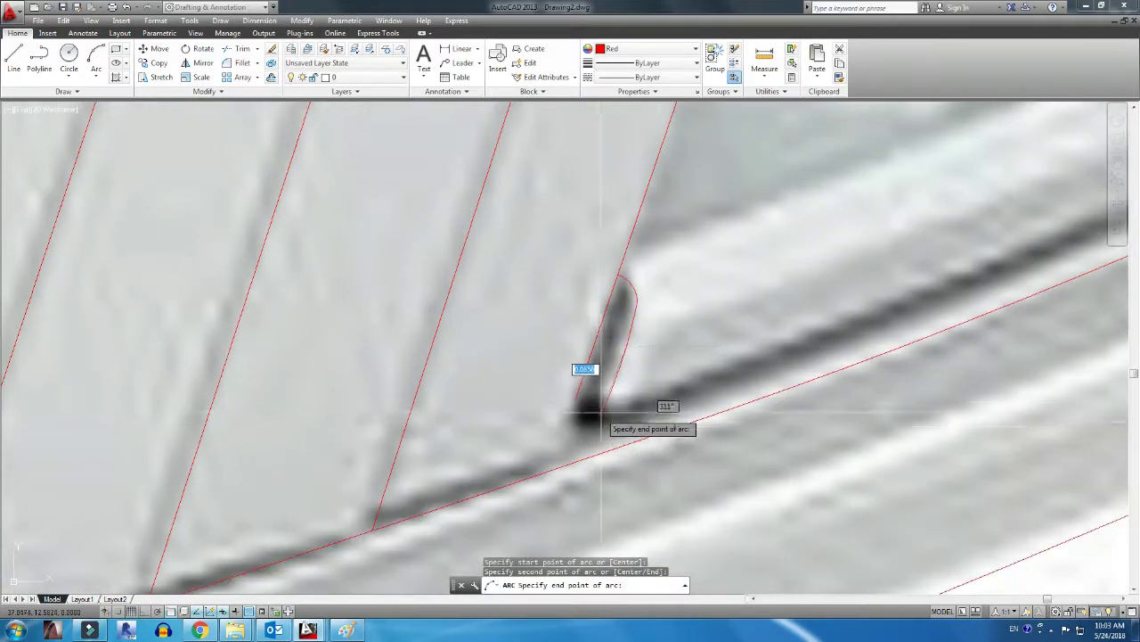
{"action": "scroll", "coordinate": [623, 453], "scroll_direction": "up", "scroll_amount": 2}
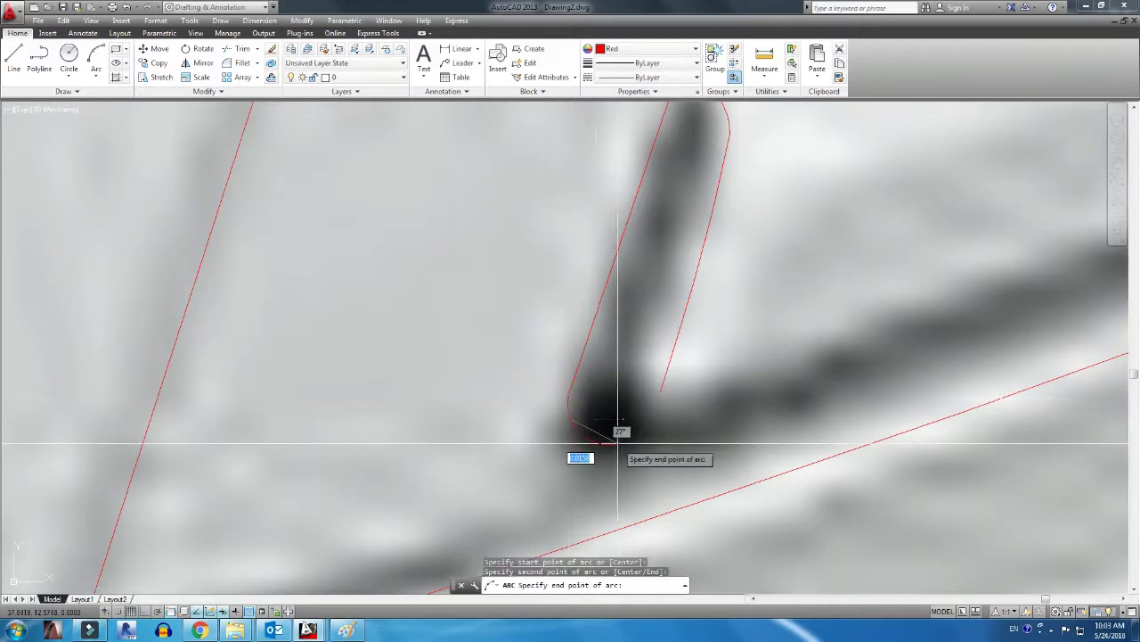
{"action": "key", "text": "Return"}
{"action": "scroll", "coordinate": [624, 454], "scroll_direction": "down", "scroll_amount": 2}
{"action": "left_click", "coordinate": [586, 441]}
{"action": "left_click", "coordinate": [606, 457]}
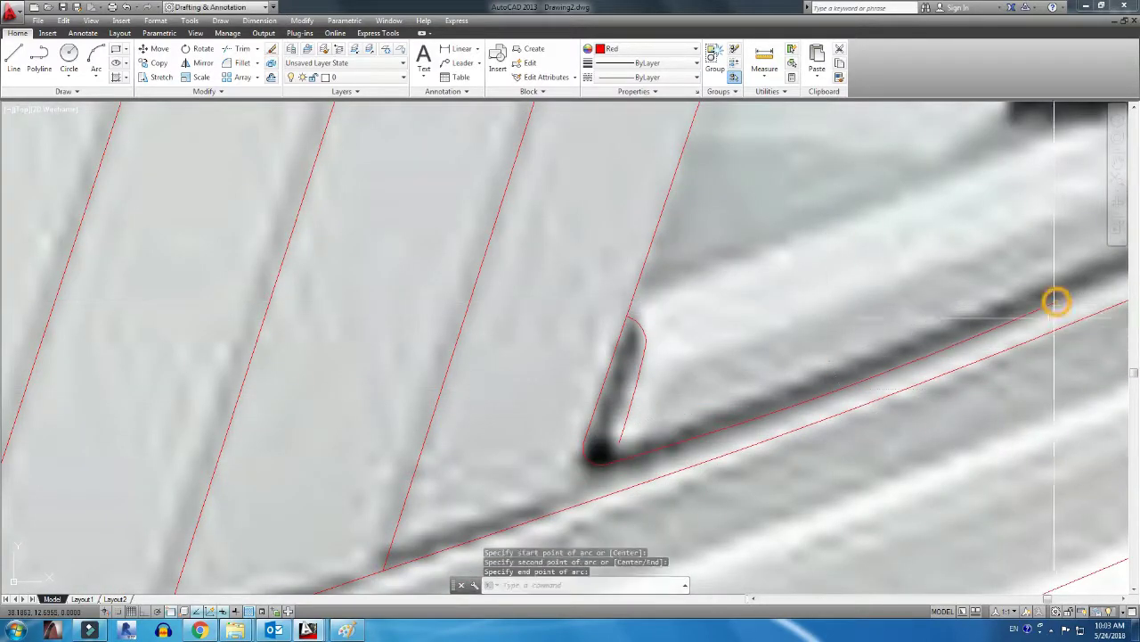
{"action": "scroll", "coordinate": [1057, 300], "scroll_direction": "down", "scroll_amount": 2}
{"action": "key", "text": "Escape"}
Draw a short line from the slot's endpoint, then an arc along the frame edge ending at that line
{"action": "type", "text": "l"}
{"action": "key", "text": "Return"}
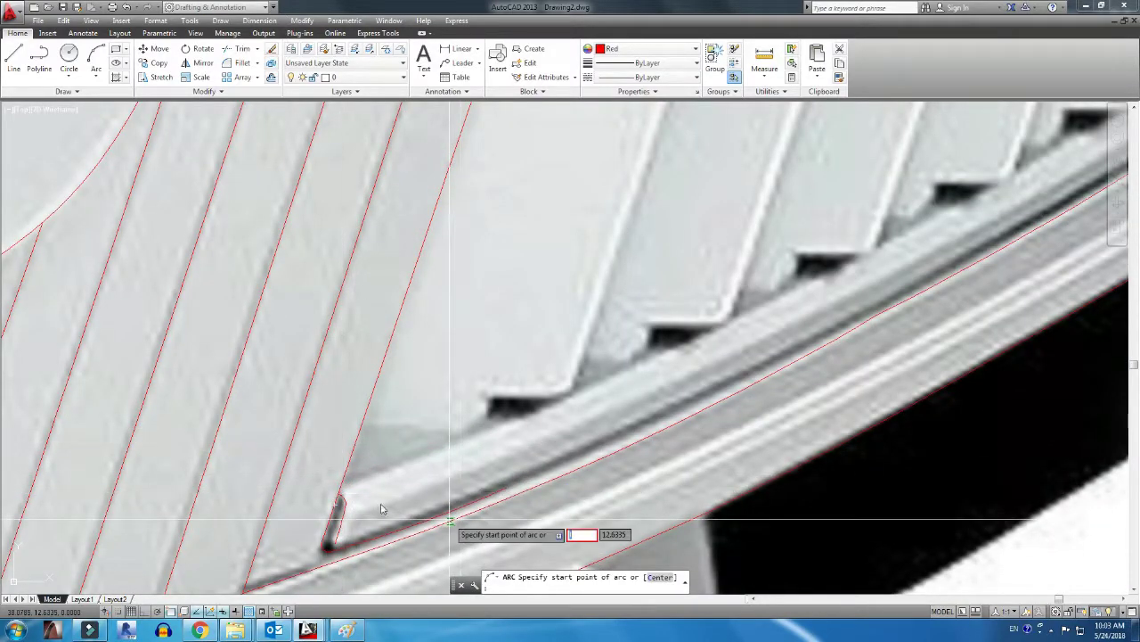
{"action": "left_click", "coordinate": [337, 494]}
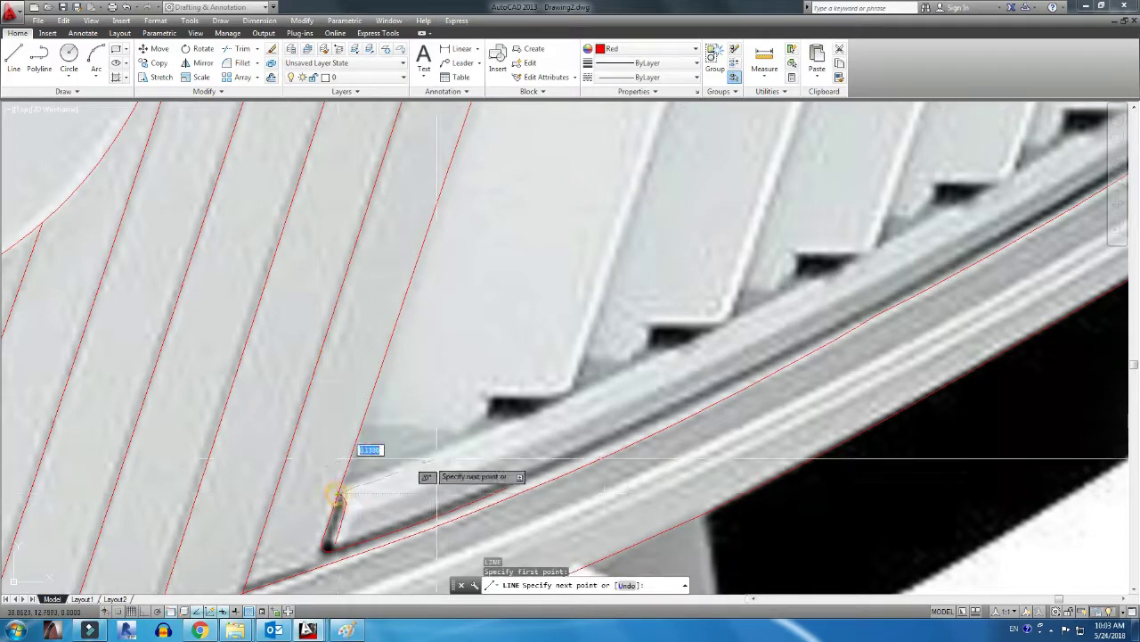
{"action": "type", "text": "a"}
{"action": "key", "text": "Return"}
{"action": "left_click", "coordinate": [535, 413]}
{"action": "left_click", "coordinate": [626, 433]}
{"action": "left_click", "coordinate": [837, 321]}
Trace the next arc along the upper stretch of the vent frame edge
{"action": "key", "text": "Return"}
{"action": "left_click", "coordinate": [838, 322]}
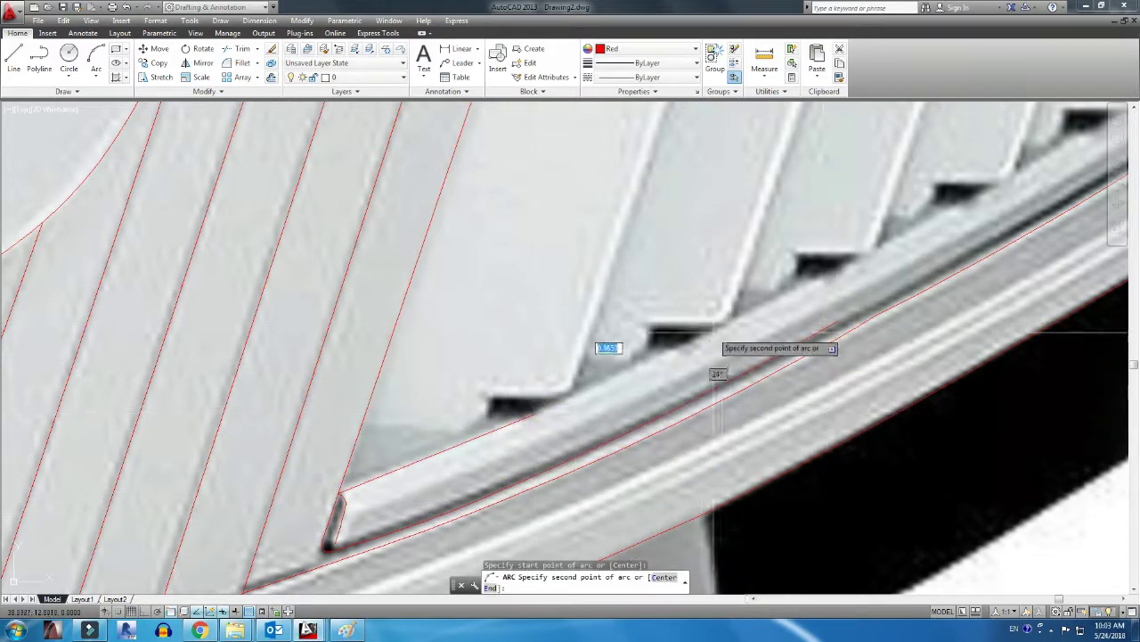
{"action": "middle_click_drag", "start_coordinate": [937, 223], "coordinate": [536, 356]}
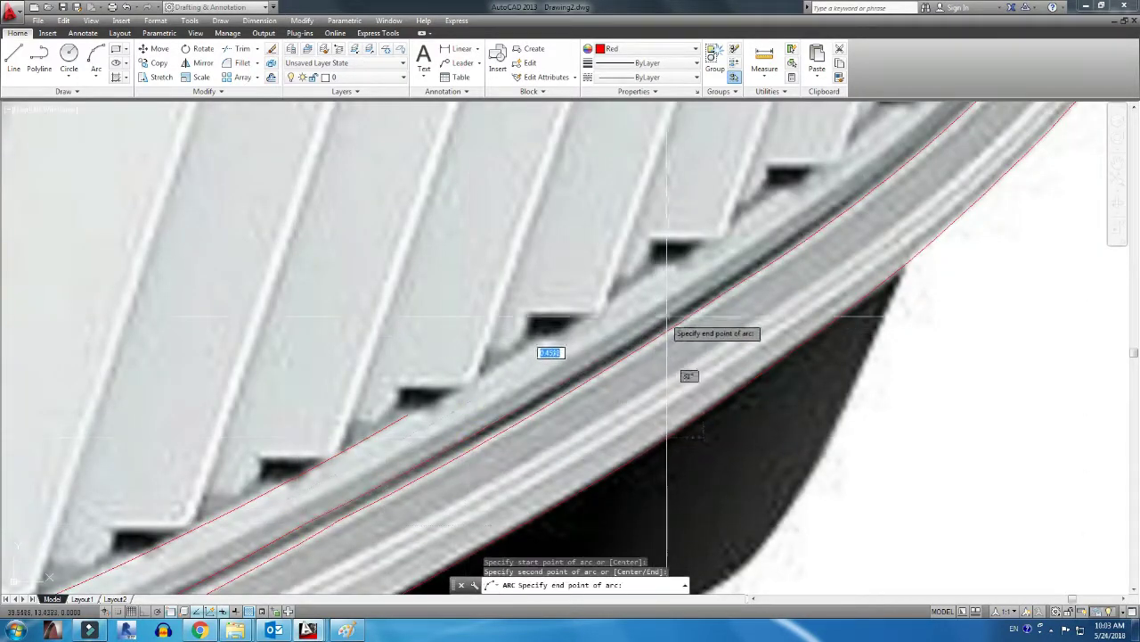
{"action": "scroll", "coordinate": [802, 250], "scroll_direction": "up", "scroll_amount": 2}
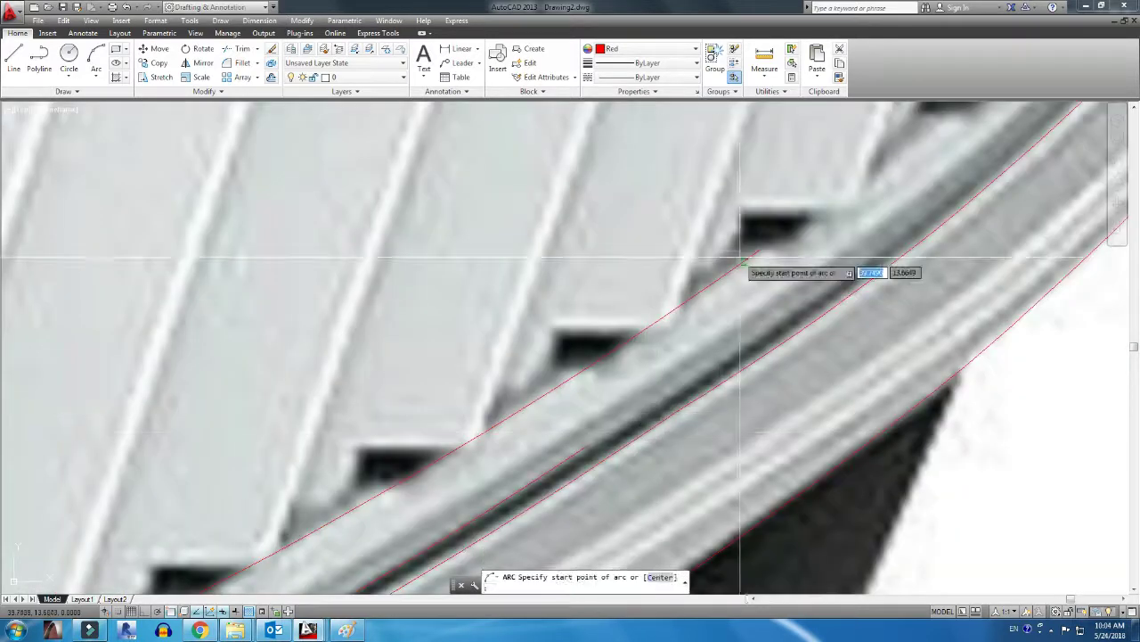
{"action": "middle_click_drag", "start_coordinate": [840, 265], "coordinate": [716, 425]}
{"action": "left_click", "coordinate": [788, 336]}
{"action": "left_click", "coordinate": [860, 260]}
Add a three-point arc along the curved rim edge
{"action": "key", "text": "Return"}
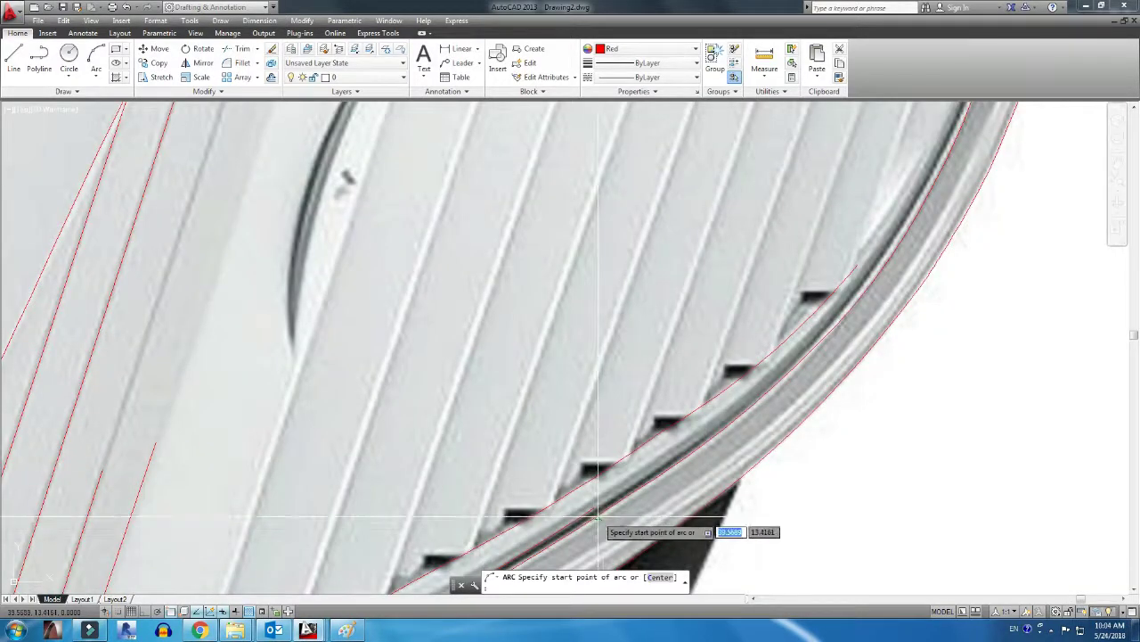
{"action": "left_click", "coordinate": [592, 526]}
{"action": "scroll", "coordinate": [624, 499], "scroll_direction": "up", "scroll_amount": 2}
{"action": "scroll", "coordinate": [752, 440], "scroll_direction": "up", "scroll_amount": 2}
{"action": "left_click", "coordinate": [751, 439]}
{"action": "scroll", "coordinate": [924, 333], "scroll_direction": "down", "scroll_amount": 2}
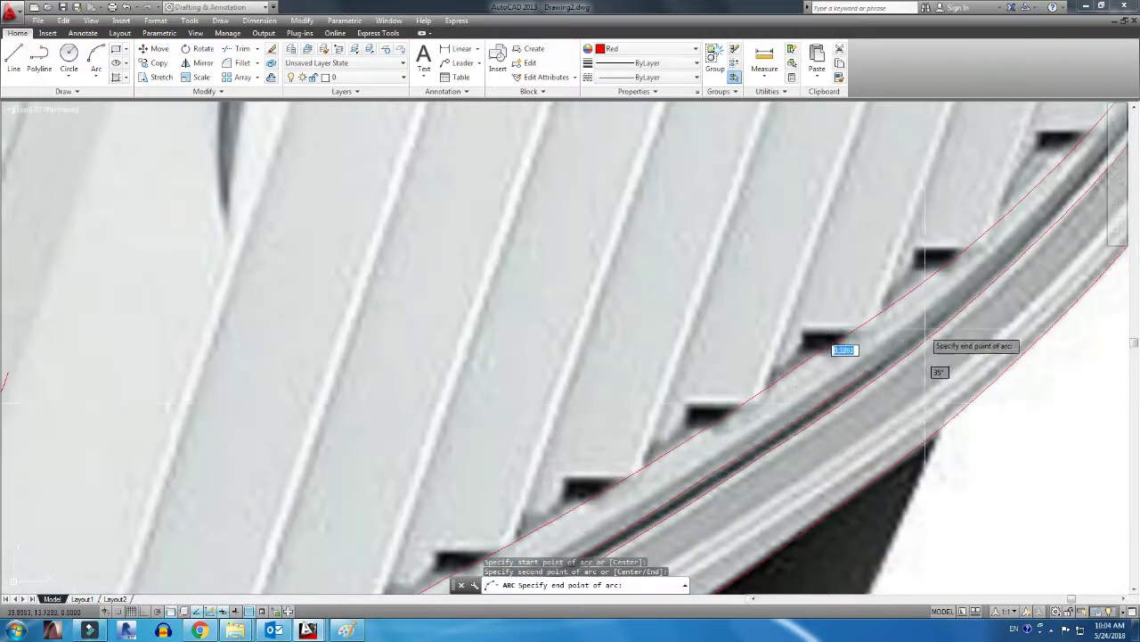
{"action": "left_click", "coordinate": [960, 296]}
Draw another arc following the inner frame edge up to its top
{"action": "key", "text": "Return"}
{"action": "left_click", "coordinate": [764, 326]}
{"action": "scroll", "coordinate": [764, 326], "scroll_direction": "down", "scroll_amount": 2}
{"action": "left_click", "coordinate": [746, 384]}
{"action": "scroll", "coordinate": [810, 369], "scroll_direction": "up", "scroll_amount": 2}
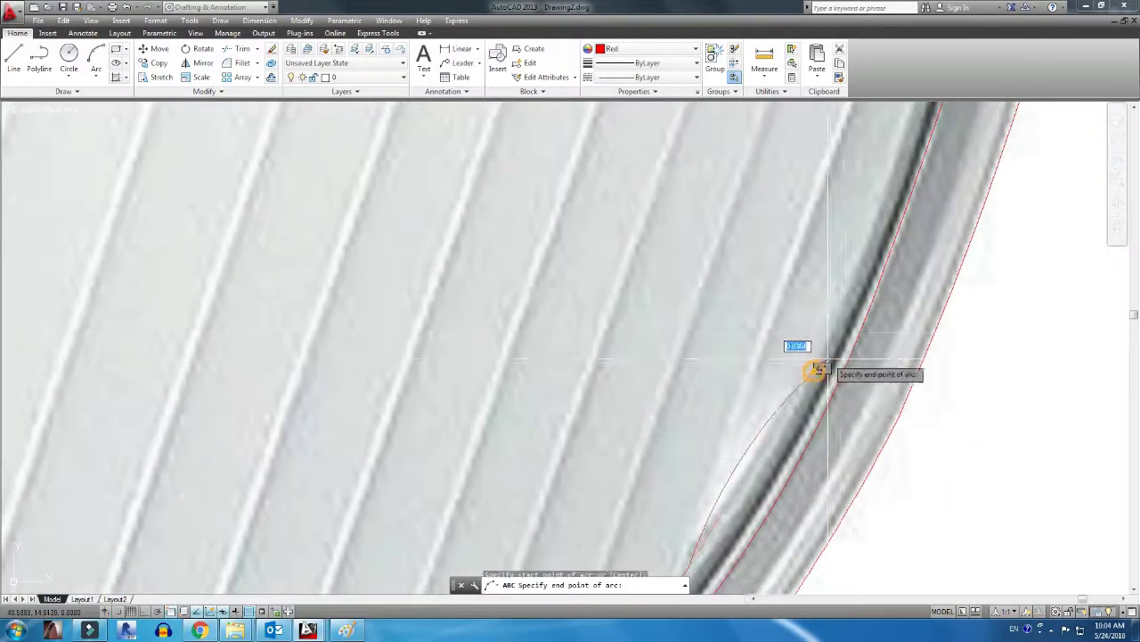
{"action": "scroll", "coordinate": [877, 240], "scroll_direction": "down", "scroll_amount": 2}
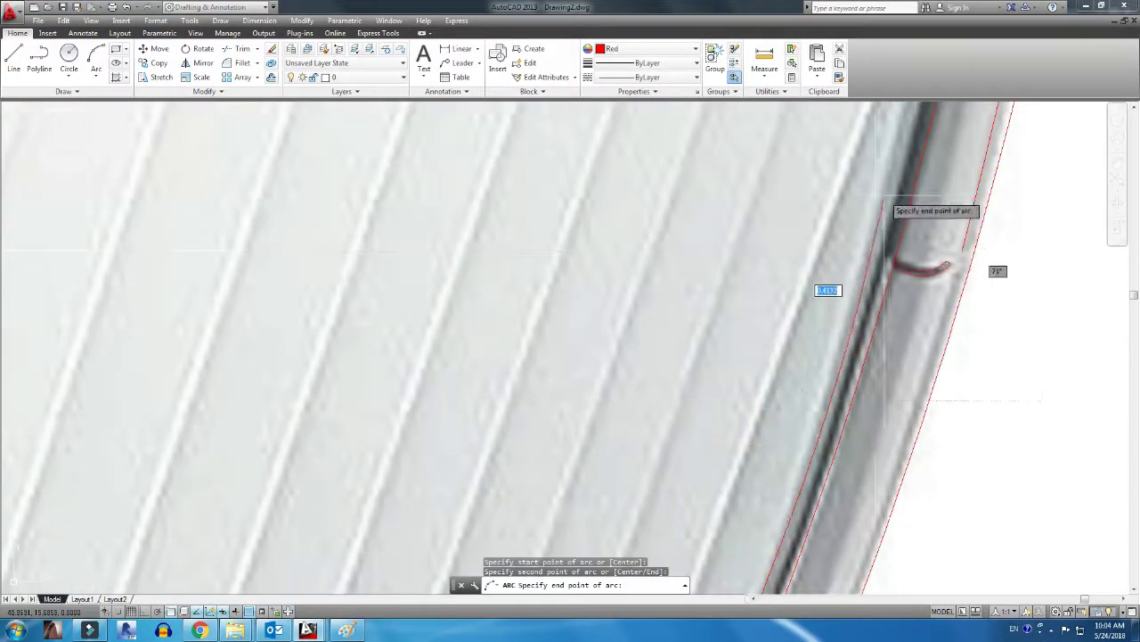
{"action": "scroll", "coordinate": [893, 183], "scroll_direction": "down", "scroll_amount": 3}
{"action": "scroll", "coordinate": [749, 357], "scroll_direction": "up", "scroll_amount": 3}
{"action": "scroll", "coordinate": [776, 294], "scroll_direction": "up", "scroll_amount": 2}
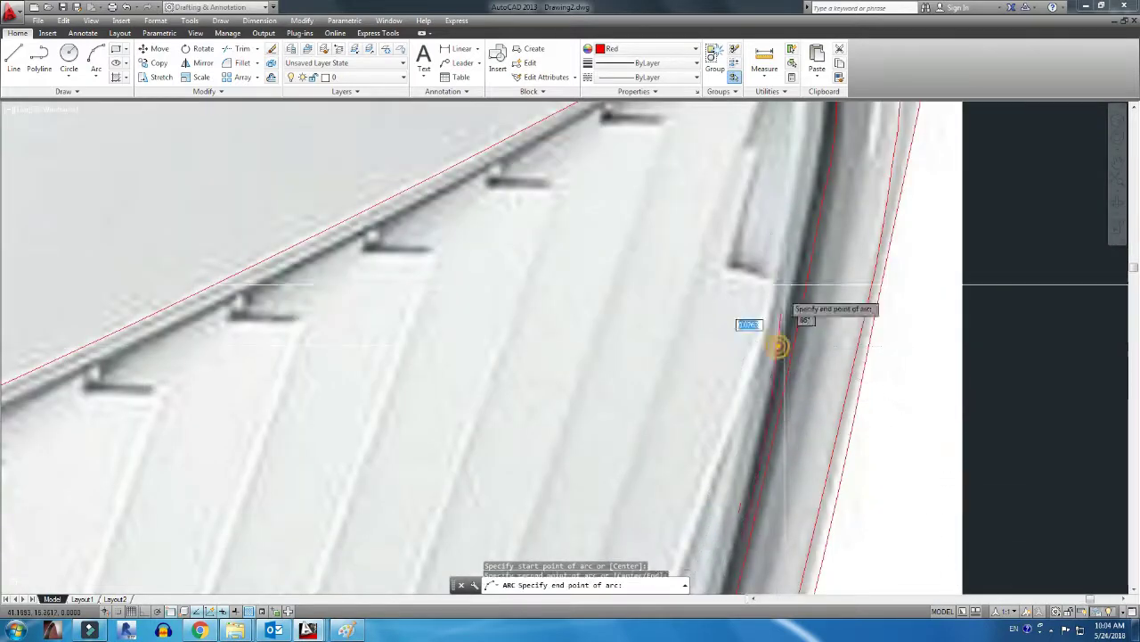
{"action": "scroll", "coordinate": [813, 236], "scroll_direction": "down", "scroll_amount": 3}
{"action": "scroll", "coordinate": [809, 410], "scroll_direction": "up", "scroll_amount": 2}
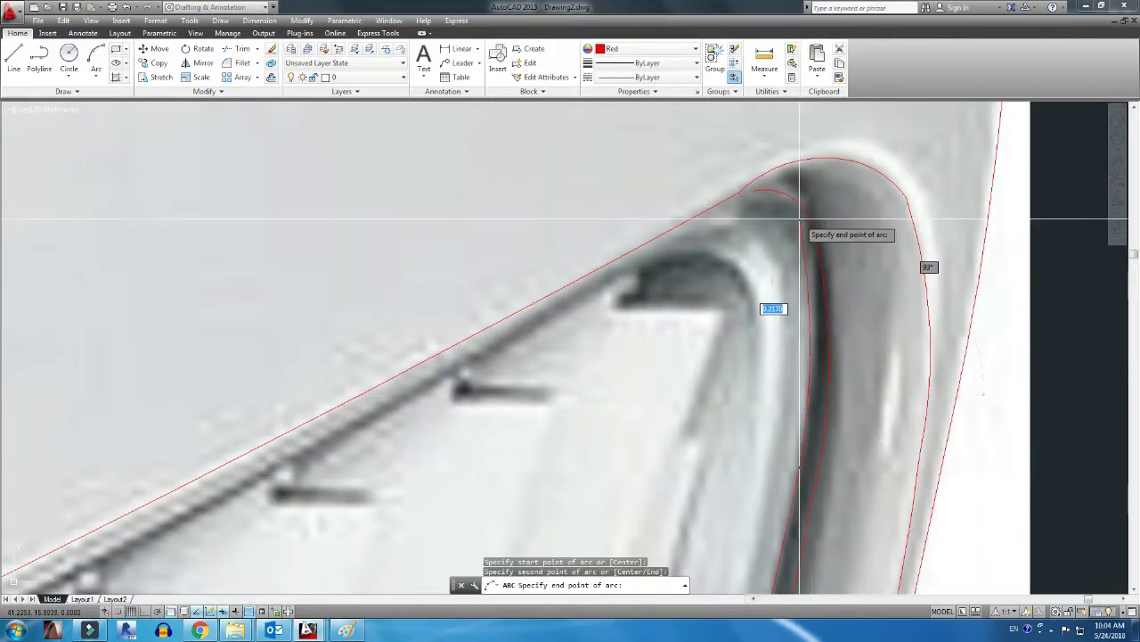
{"action": "scroll", "coordinate": [697, 179], "scroll_direction": "up", "scroll_amount": 2}
{"action": "left_click", "coordinate": [698, 179]}
Trace an arc along the outer rim and adjust its endpoint with the grip
{"action": "key", "text": "space"}
{"action": "scroll", "coordinate": [697, 180], "scroll_direction": "down", "scroll_amount": 3}
{"action": "scroll", "coordinate": [713, 268], "scroll_direction": "down", "scroll_amount": 2}
{"action": "scroll", "coordinate": [677, 446], "scroll_direction": "up", "scroll_amount": 3}
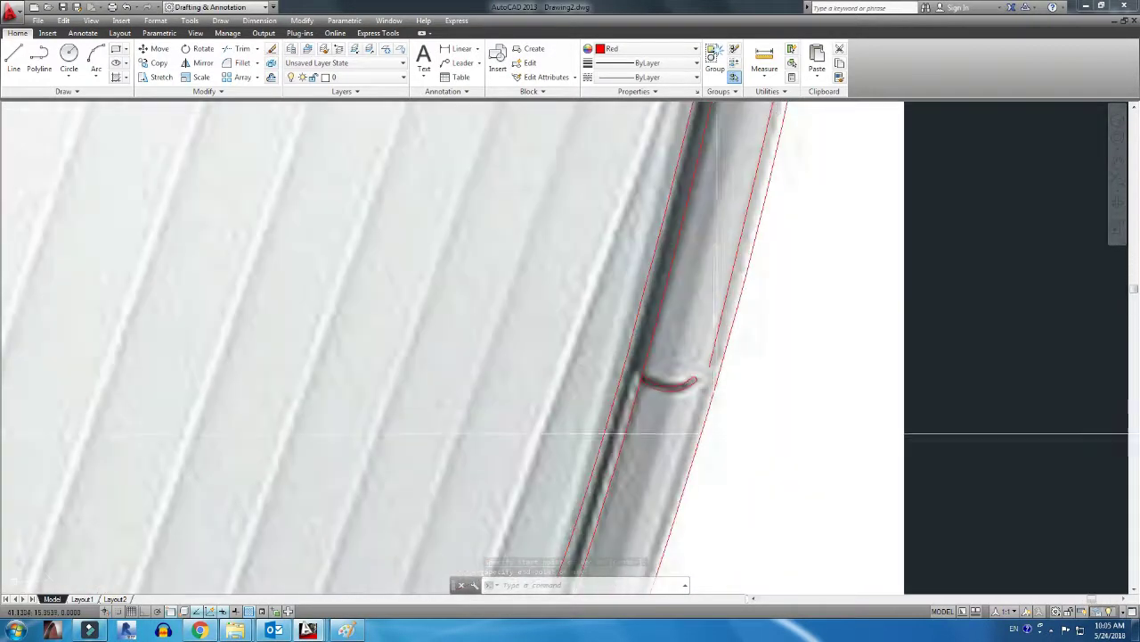
{"action": "scroll", "coordinate": [713, 339], "scroll_direction": "up", "scroll_amount": 2}
{"action": "left_click", "coordinate": [657, 479]}
{"action": "scroll", "coordinate": [656, 479], "scroll_direction": "down", "scroll_amount": 2}
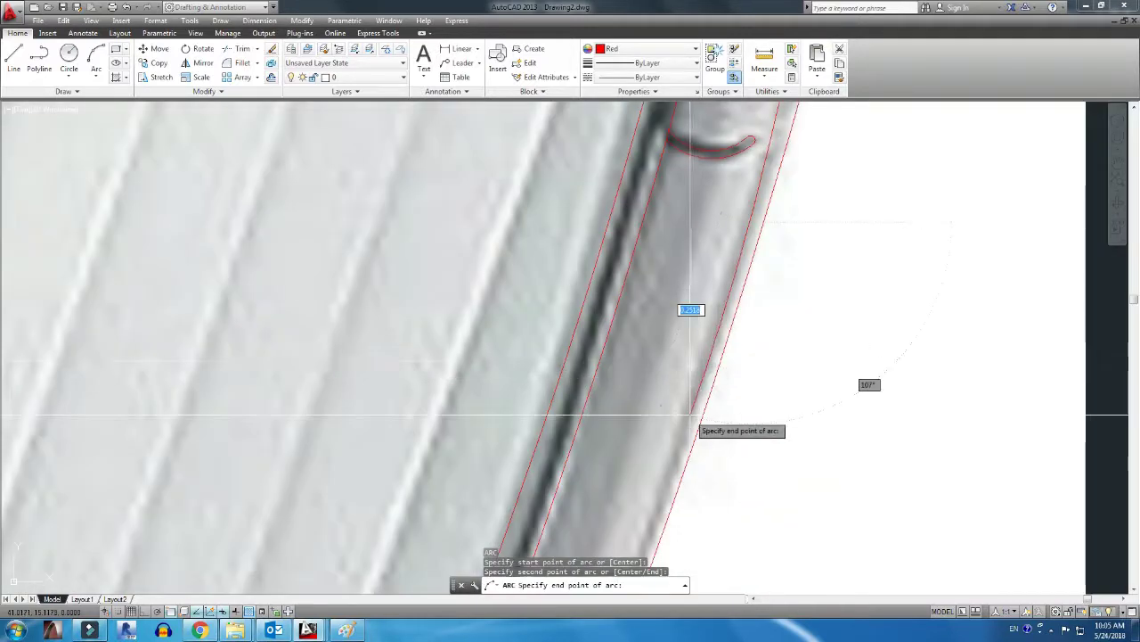
{"action": "scroll", "coordinate": [634, 390], "scroll_direction": "up", "scroll_amount": 2}
{"action": "scroll", "coordinate": [660, 436], "scroll_direction": "down", "scroll_amount": 1}
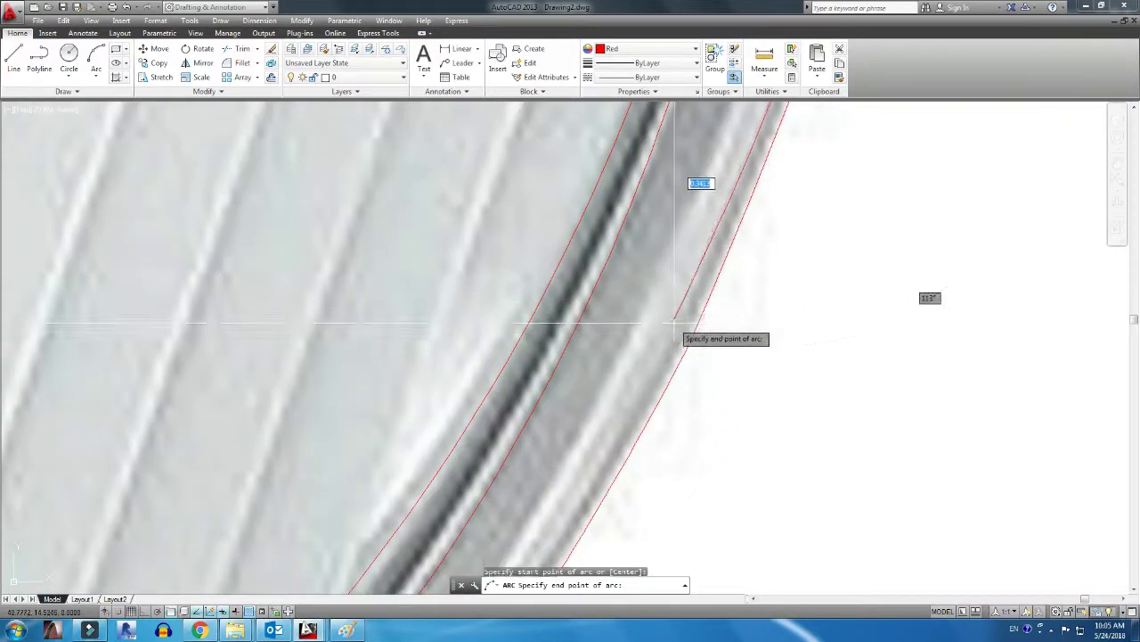
{"action": "scroll", "coordinate": [673, 343], "scroll_direction": "up", "scroll_amount": 1}
{"action": "left_click", "coordinate": [700, 353]}
{"action": "scroll", "coordinate": [713, 312], "scroll_direction": "up", "scroll_amount": 1}
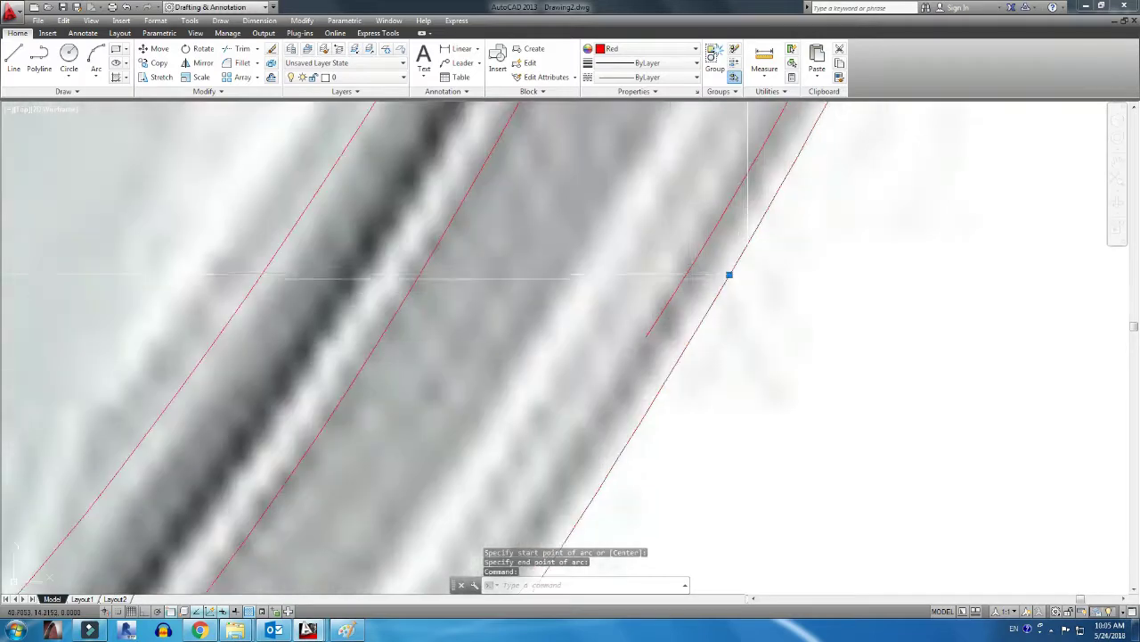
{"action": "left_click", "coordinate": [728, 275]}
{"action": "scroll", "coordinate": [729, 277], "scroll_direction": "up", "scroll_amount": 1}
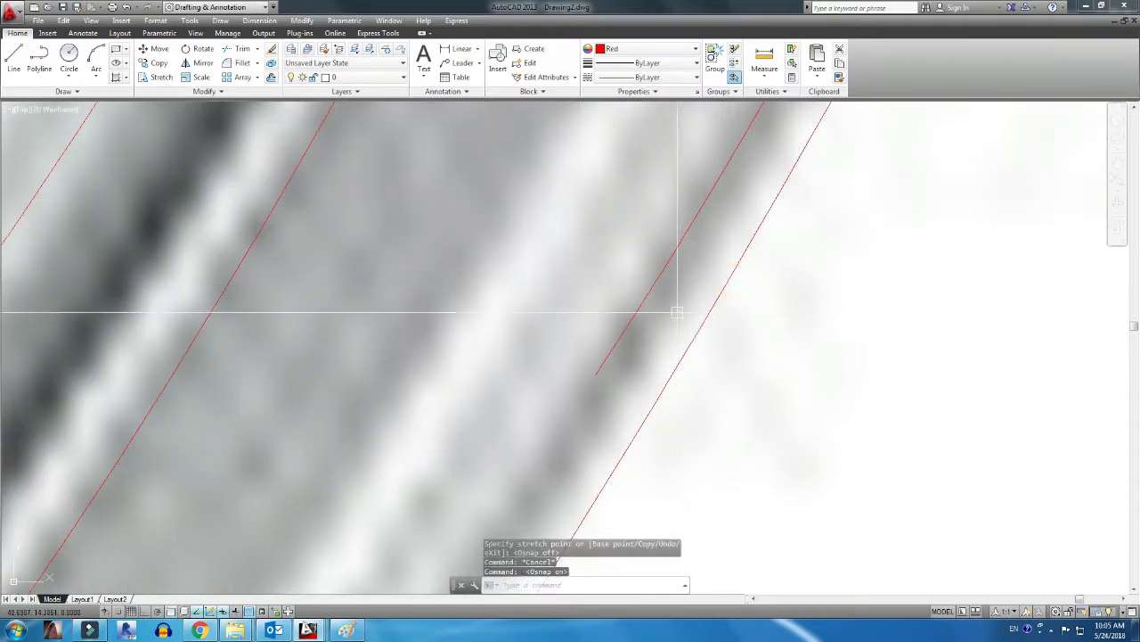
Trace two short arcs along the vent frame's lower rim
{"action": "scroll", "coordinate": [677, 312], "scroll_direction": "down", "scroll_amount": 2}
{"action": "type", "text": "a"}
{"action": "key", "text": "Return"}
{"action": "left_click", "coordinate": [582, 374]}
{"action": "scroll", "coordinate": [658, 332], "scroll_direction": "up", "scroll_amount": 2}
{"action": "left_click", "coordinate": [598, 403]}
{"action": "scroll", "coordinate": [598, 402], "scroll_direction": "down", "scroll_amount": 1}
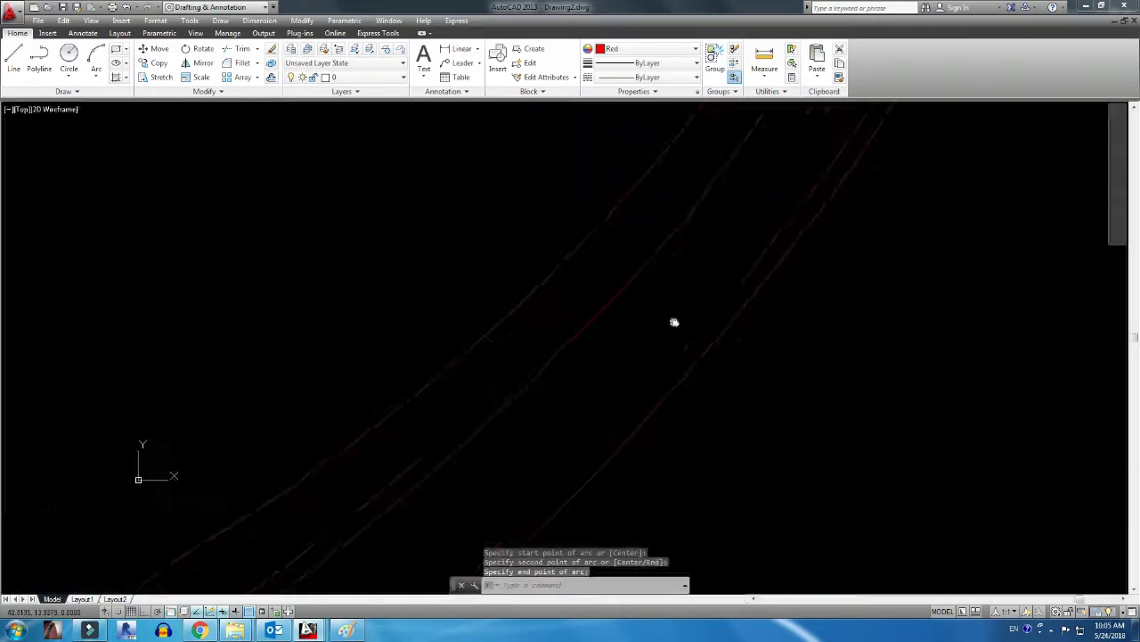
{"action": "key", "text": "space"}
{"action": "scroll", "coordinate": [677, 321], "scroll_direction": "up", "scroll_amount": 1}
{"action": "left_click", "coordinate": [704, 331]}
{"action": "left_click", "coordinate": [546, 479]}
{"action": "scroll", "coordinate": [781, 331], "scroll_direction": "down", "scroll_amount": 1}
Draw a longer arc running to the rim's end near the frame's bottom corner
{"action": "key", "text": "space"}
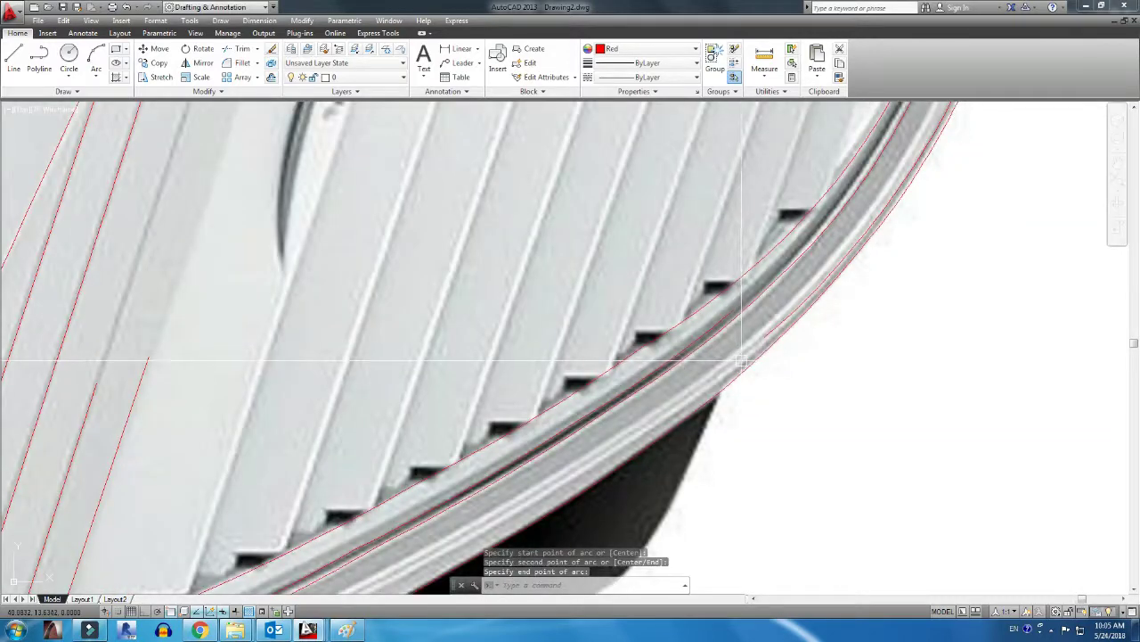
{"action": "scroll", "coordinate": [794, 312], "scroll_direction": "up", "scroll_amount": 1}
{"action": "left_click", "coordinate": [794, 312]}
{"action": "left_click", "coordinate": [798, 318]}
{"action": "left_click", "coordinate": [737, 366]}
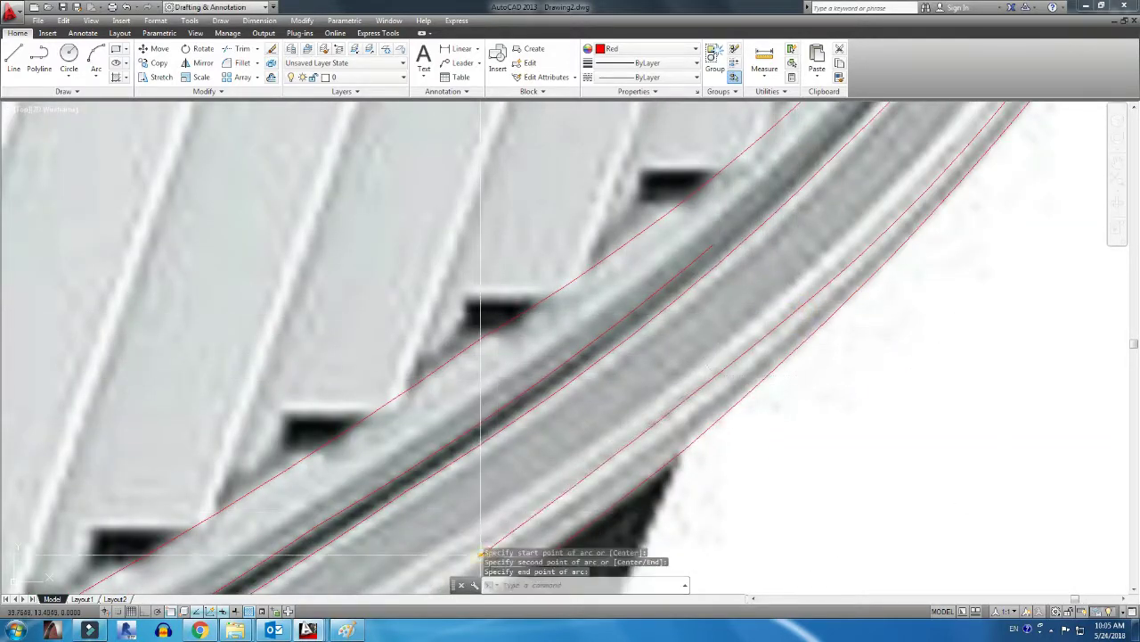
{"action": "scroll", "coordinate": [481, 554], "scroll_direction": "down", "scroll_amount": 1}
{"action": "scroll", "coordinate": [560, 362], "scroll_direction": "up", "scroll_amount": 1}
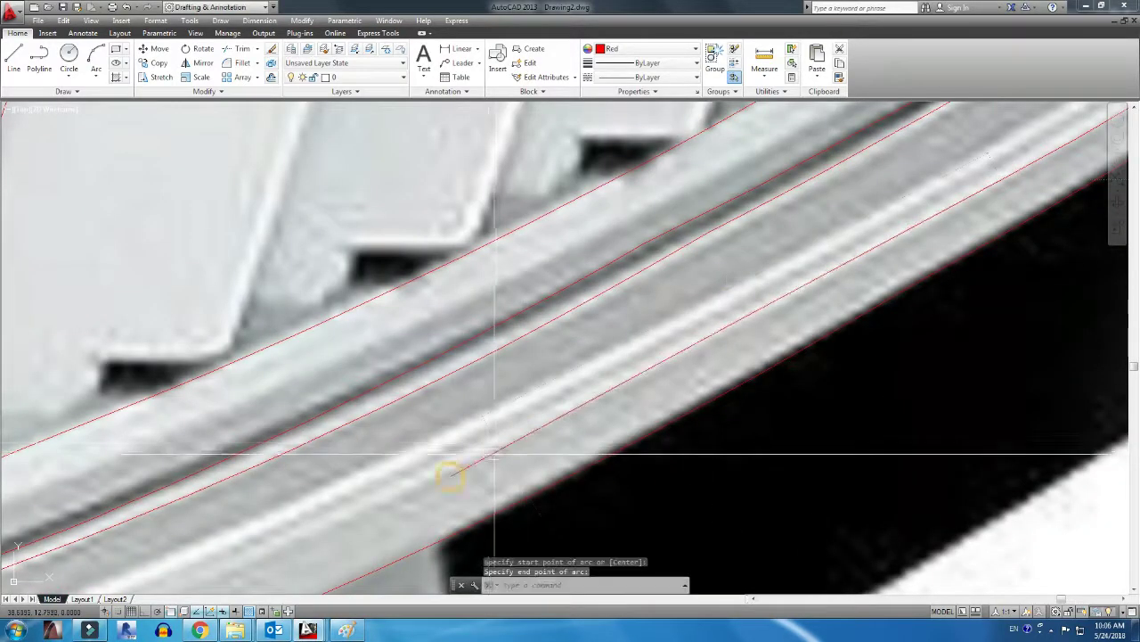
{"action": "middle_click_drag", "start_coordinate": [494, 455], "coordinate": [548, 517]}
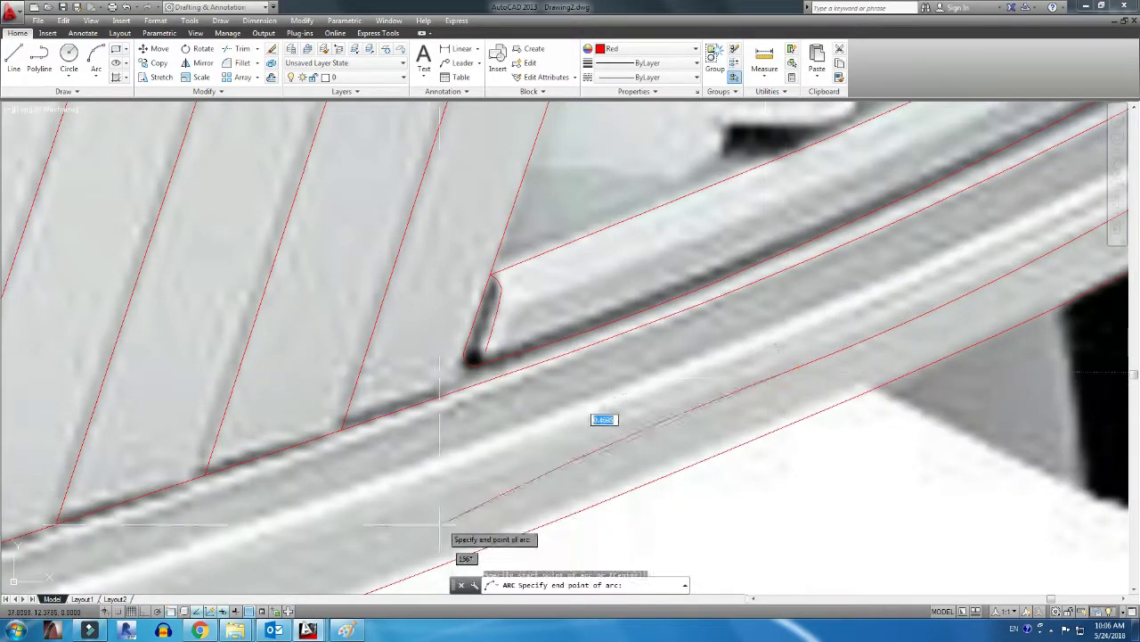
{"action": "left_click", "coordinate": [273, 542]}
{"action": "middle_click_drag", "start_coordinate": [273, 542], "coordinate": [481, 374]}
Draw an arc around the vent frame's rounded bottom corner
{"action": "left_click", "coordinate": [565, 392]}
{"action": "scroll", "coordinate": [566, 392], "scroll_direction": "up", "scroll_amount": 1}
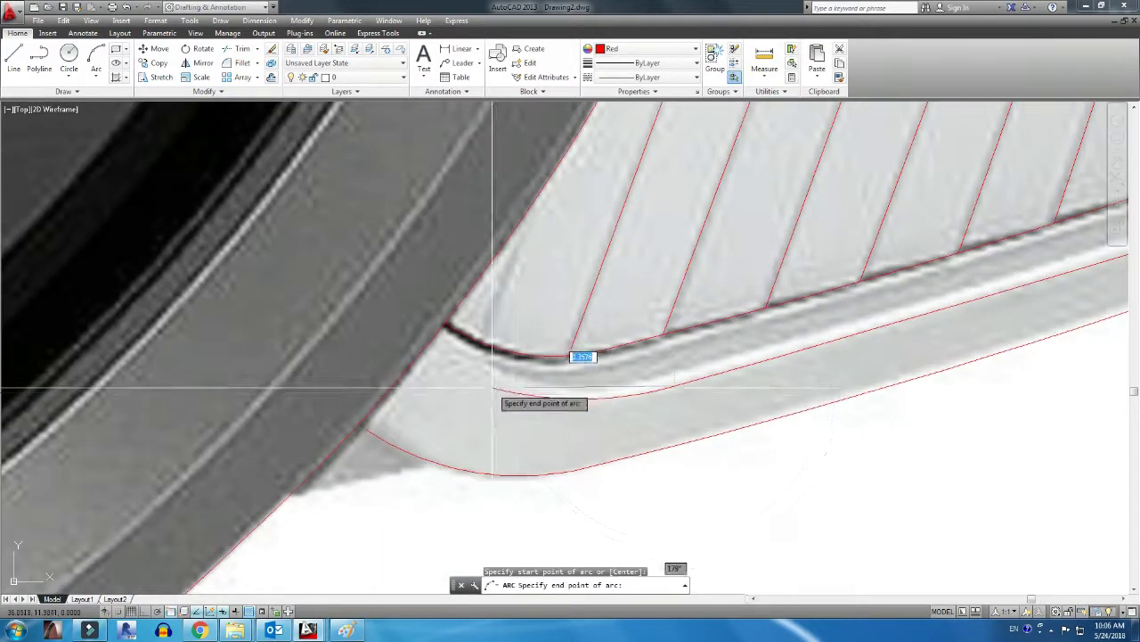
{"action": "left_click", "coordinate": [435, 364]}
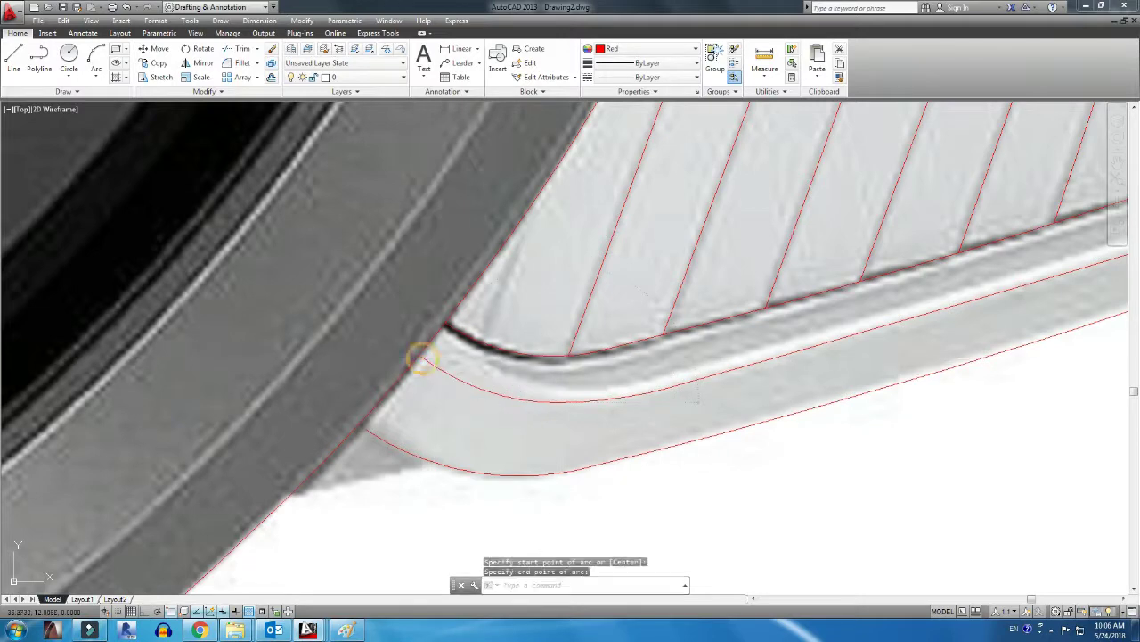
{"action": "scroll", "coordinate": [435, 363], "scroll_direction": "down", "scroll_amount": 5}
{"action": "scroll", "coordinate": [776, 387], "scroll_direction": "up", "scroll_amount": 5}
Trace an arc along the dark base's edge beneath the frame
{"action": "key", "text": "Return"}
{"action": "left_click", "coordinate": [448, 305]}
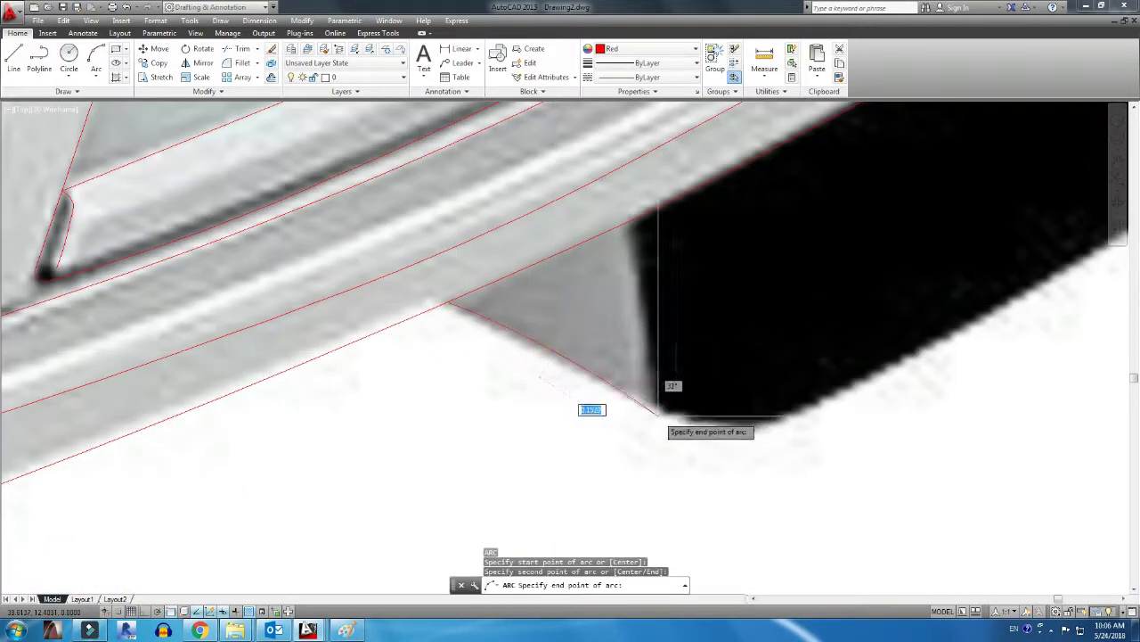
{"action": "scroll", "coordinate": [785, 422], "scroll_direction": "down", "scroll_amount": 3}
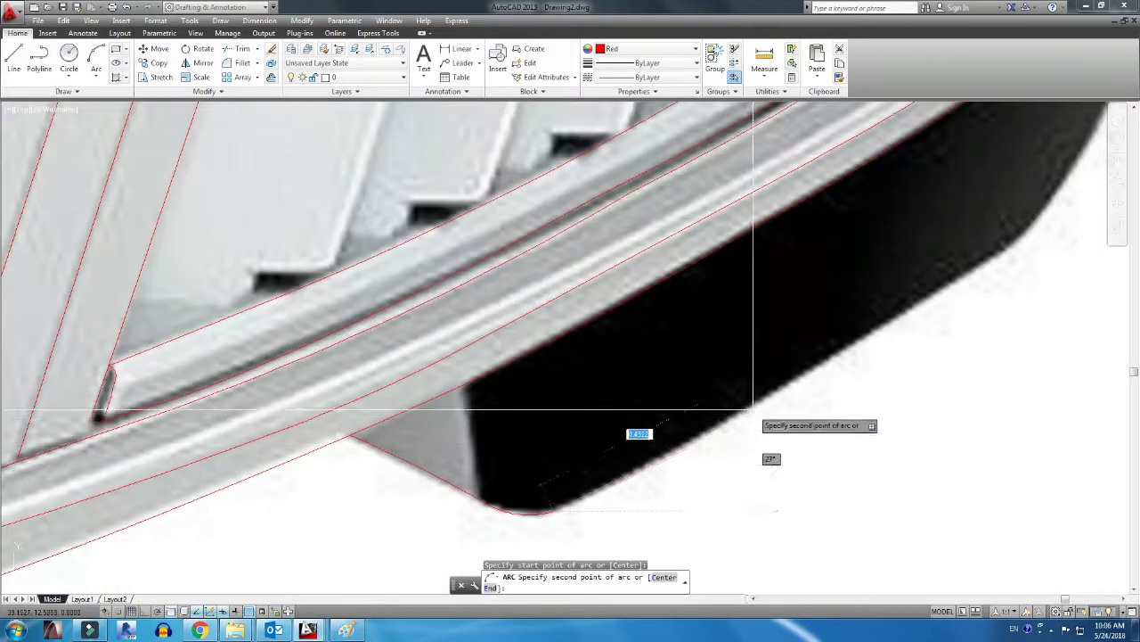
{"action": "scroll", "coordinate": [954, 309], "scroll_direction": "up", "scroll_amount": 2}
{"action": "scroll", "coordinate": [433, 341], "scroll_direction": "up", "scroll_amount": 1}
{"action": "left_click", "coordinate": [470, 464]}
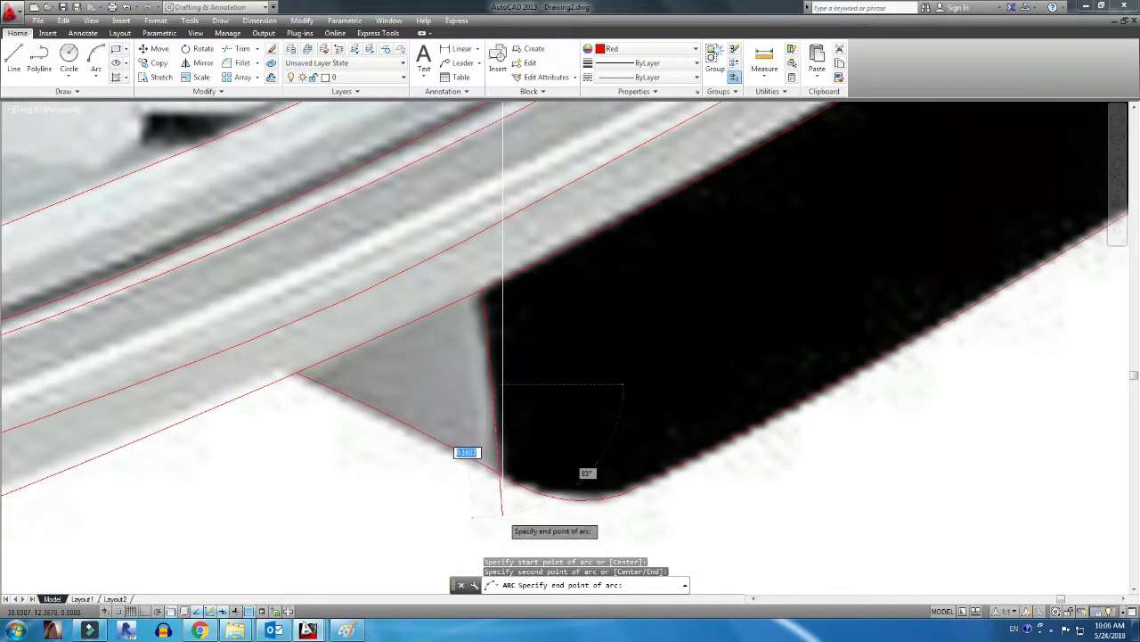
Add another arc along the dark base's lower edge
{"action": "key", "text": "Return"}
{"action": "scroll", "coordinate": [534, 490], "scroll_direction": "down", "scroll_amount": 3}
{"action": "left_click", "coordinate": [611, 496]}
{"action": "scroll", "coordinate": [658, 385], "scroll_direction": "up", "scroll_amount": 3}
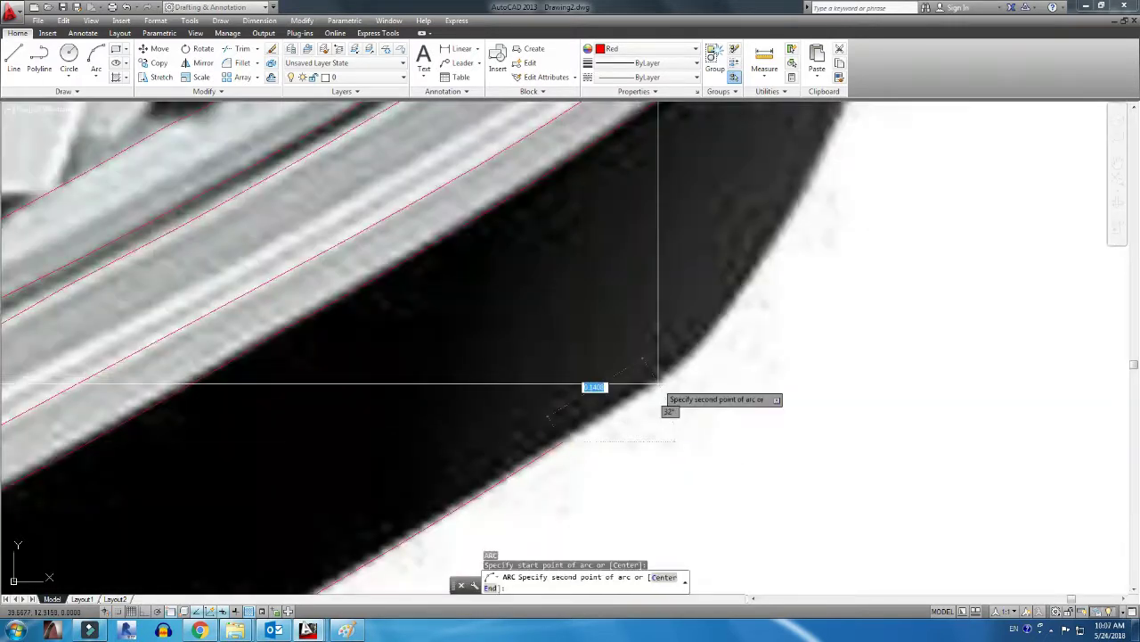
{"action": "scroll", "coordinate": [762, 289], "scroll_direction": "down", "scroll_amount": 2}
{"action": "scroll", "coordinate": [732, 303], "scroll_direction": "up", "scroll_amount": 2}
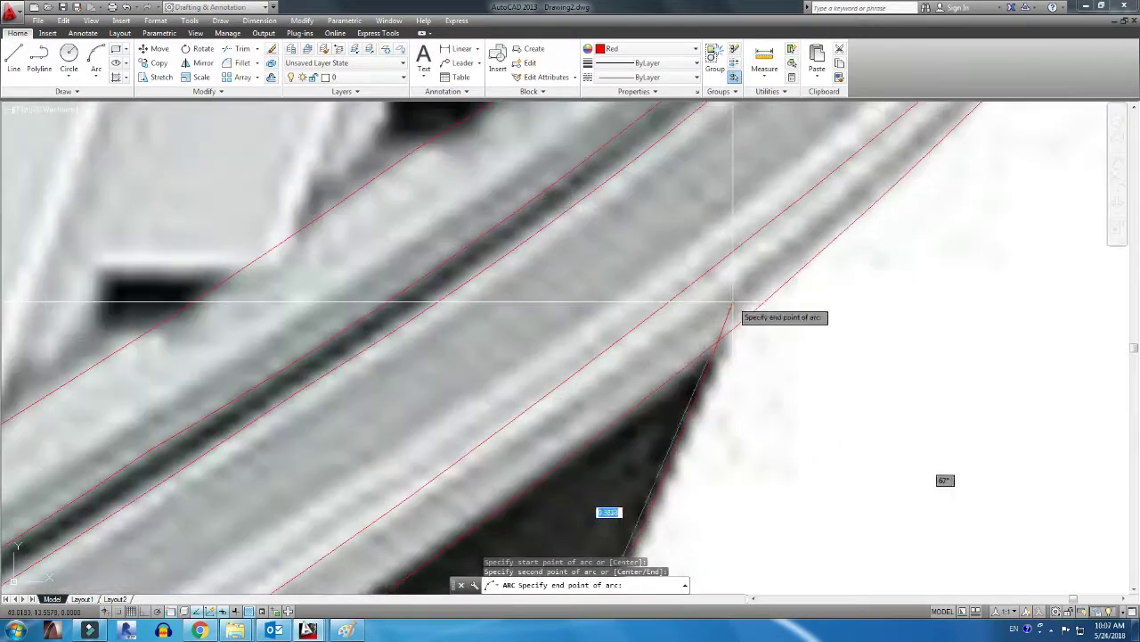
{"action": "scroll", "coordinate": [723, 332], "scroll_direction": "down", "scroll_amount": 3}
{"action": "scroll", "coordinate": [624, 463], "scroll_direction": "up", "scroll_amount": 2}
Draw a straight line starting at the lowest slat's end
{"action": "key", "text": "Escape"}
{"action": "type", "text": "l"}
{"action": "key", "text": "Return"}
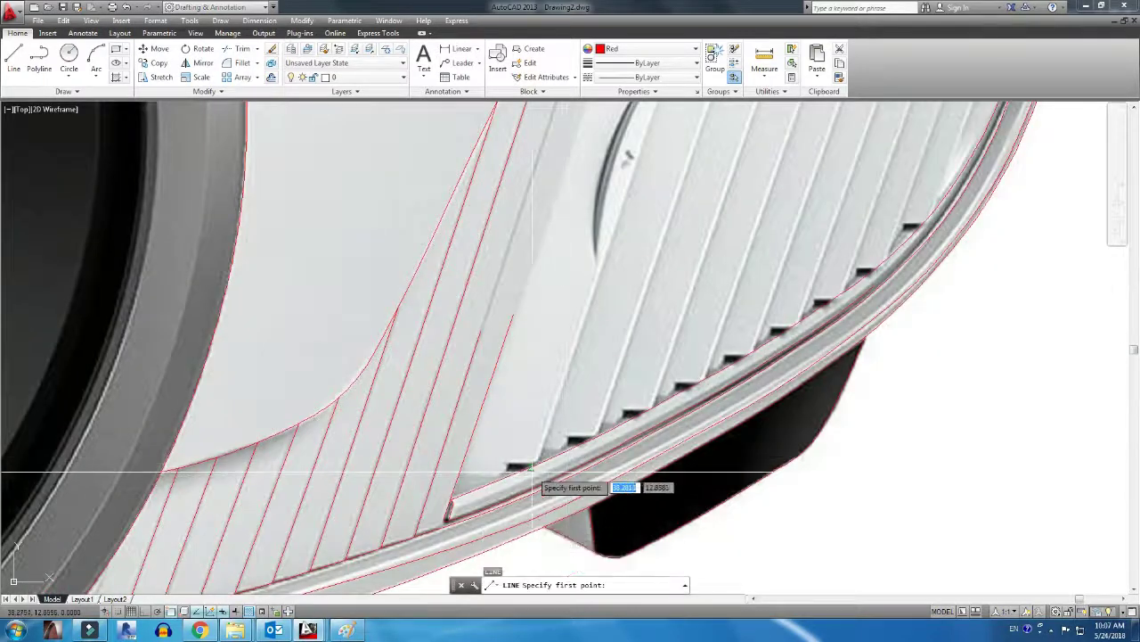
{"action": "scroll", "coordinate": [370, 488], "scroll_direction": "up", "scroll_amount": 2}
{"action": "left_click", "coordinate": [370, 487]}
{"action": "left_click", "coordinate": [435, 491]}
{"action": "key", "text": "Return"}
Begin an arc from the line's end and pick a point at the slat corner
{"action": "key", "text": "a"}
{"action": "key", "text": "Return"}
{"action": "left_click", "coordinate": [435, 491]}
{"action": "left_click", "coordinate": [458, 471]}
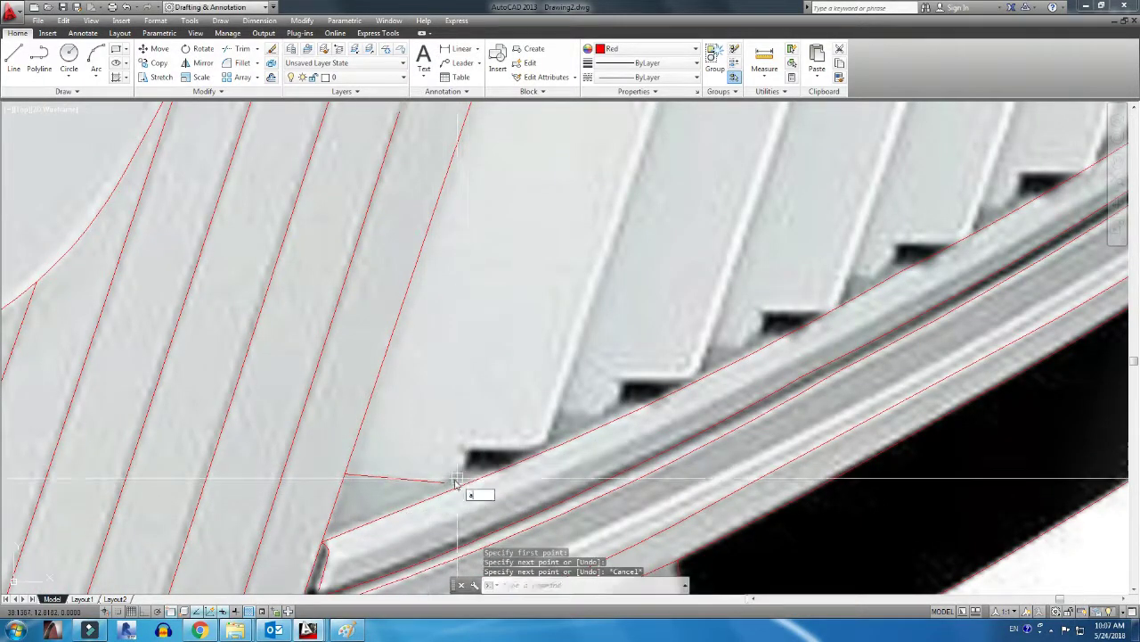
{"action": "scroll", "coordinate": [458, 484], "scroll_direction": "up", "scroll_amount": 2}
{"action": "scroll", "coordinate": [659, 423], "scroll_direction": "up", "scroll_amount": 2}
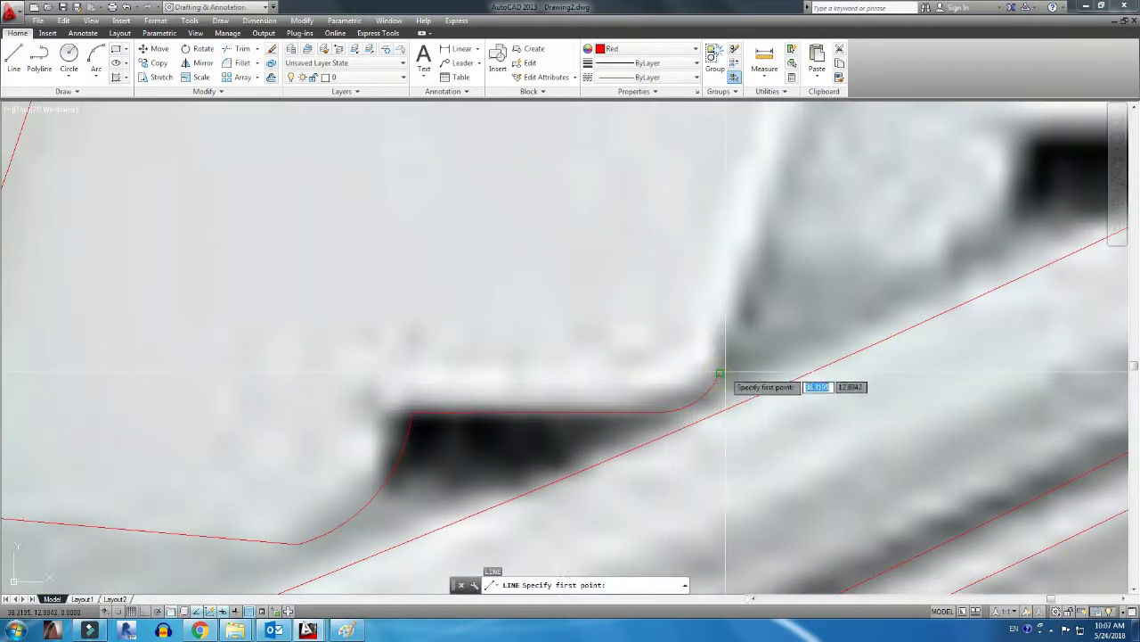
{"action": "left_click", "coordinate": [724, 374]}
{"action": "scroll", "coordinate": [713, 365], "scroll_direction": "down", "scroll_amount": 5}
{"action": "scroll", "coordinate": [735, 341], "scroll_direction": "up", "scroll_amount": 2}
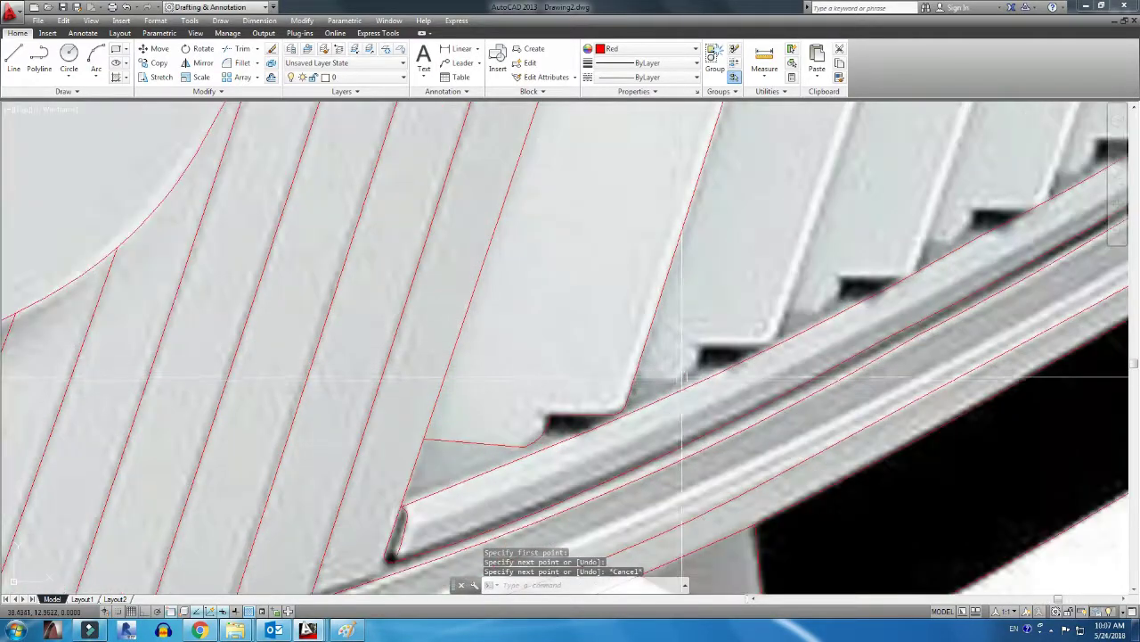
Try placing short arcs at the slot corner, then cancel the unfinished arc
{"action": "key", "text": "a"}
{"action": "key", "text": "Return"}
{"action": "left_click", "coordinate": [704, 382]}
{"action": "left_click", "coordinate": [709, 381]}
{"action": "scroll", "coordinate": [701, 385], "scroll_direction": "up", "scroll_amount": 2}
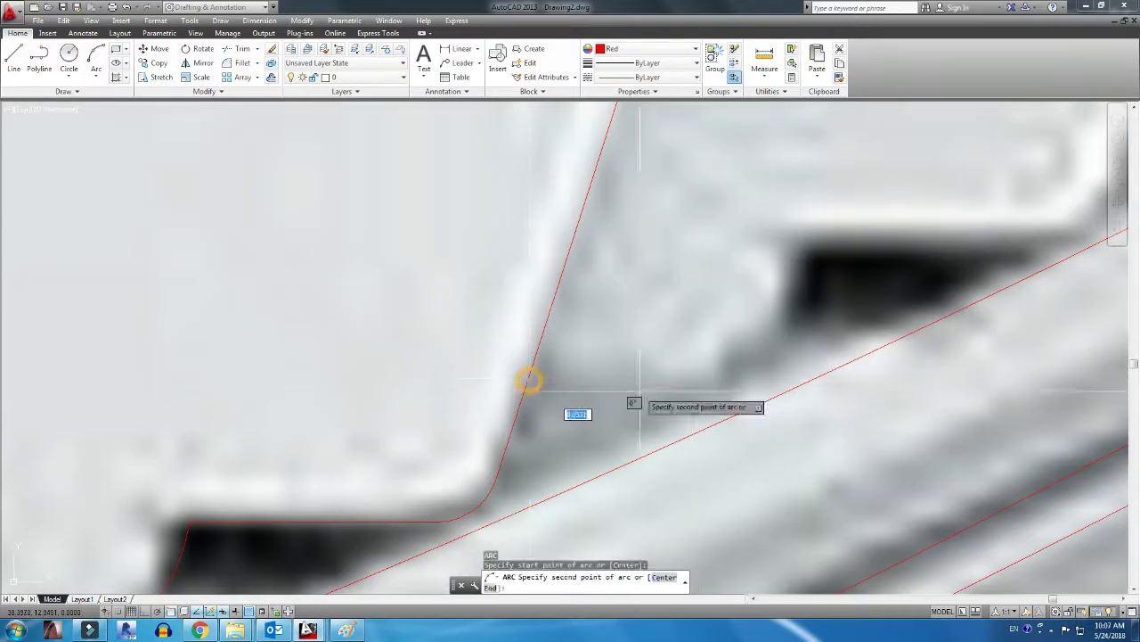
{"action": "scroll", "coordinate": [793, 294], "scroll_direction": "down", "scroll_amount": 2}
{"action": "key", "text": "Escape"}
{"action": "key", "text": "a"}
{"action": "key", "text": "Return"}
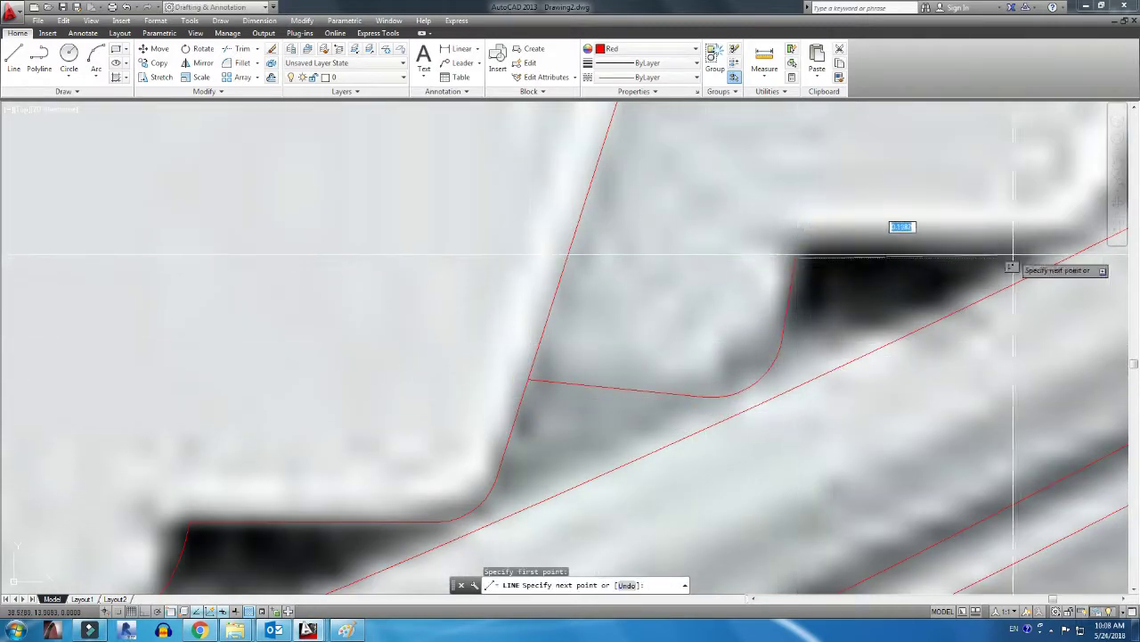
{"action": "scroll", "coordinate": [603, 408], "scroll_direction": "up", "scroll_amount": 3}
{"action": "left_click", "coordinate": [711, 363]}
{"action": "scroll", "coordinate": [710, 363], "scroll_direction": "down", "scroll_amount": 5}
{"action": "key", "text": "Escape"}
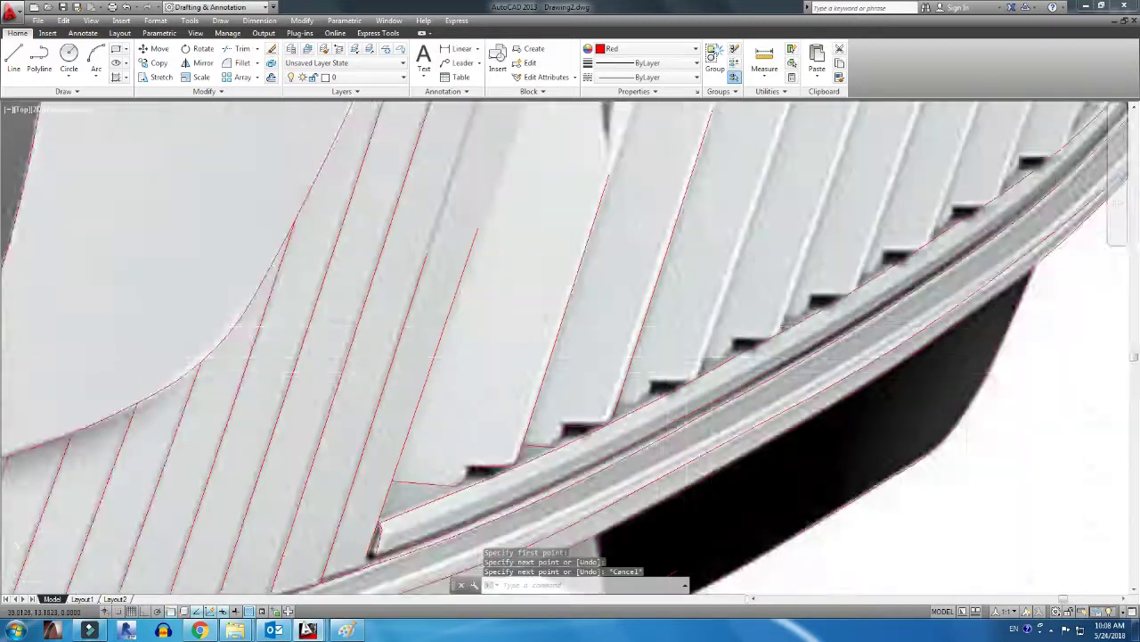
{"action": "scroll", "coordinate": [627, 349], "scroll_direction": "up", "scroll_amount": 3}
Trace the remaining slat lines across the grille up to its top edge
{"action": "key", "text": "l"}
{"action": "key", "text": "Return"}
{"action": "left_click", "coordinate": [624, 370]}
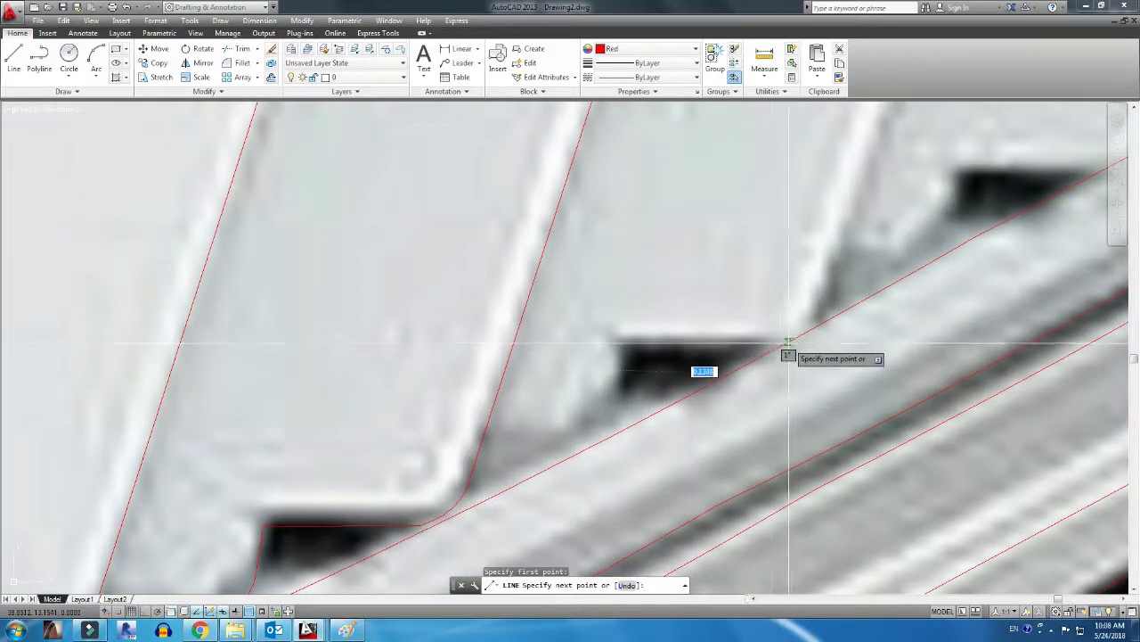
{"action": "scroll", "coordinate": [845, 316], "scroll_direction": "down", "scroll_amount": 1}
{"action": "scroll", "coordinate": [845, 316], "scroll_direction": "down", "scroll_amount": 5}
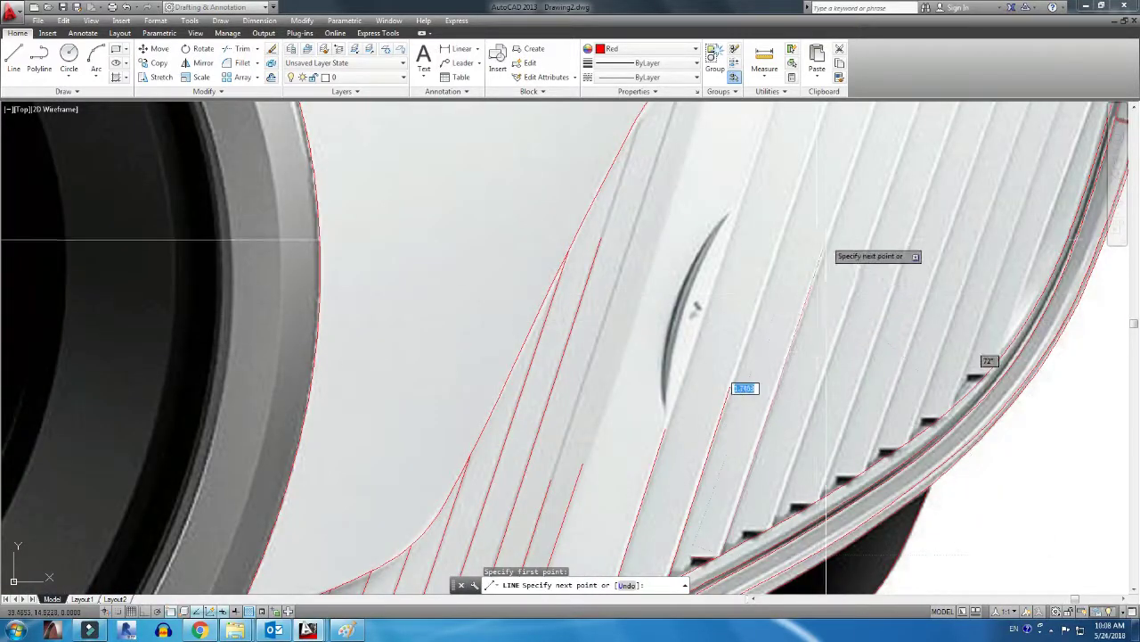
{"action": "left_click", "coordinate": [773, 513]}
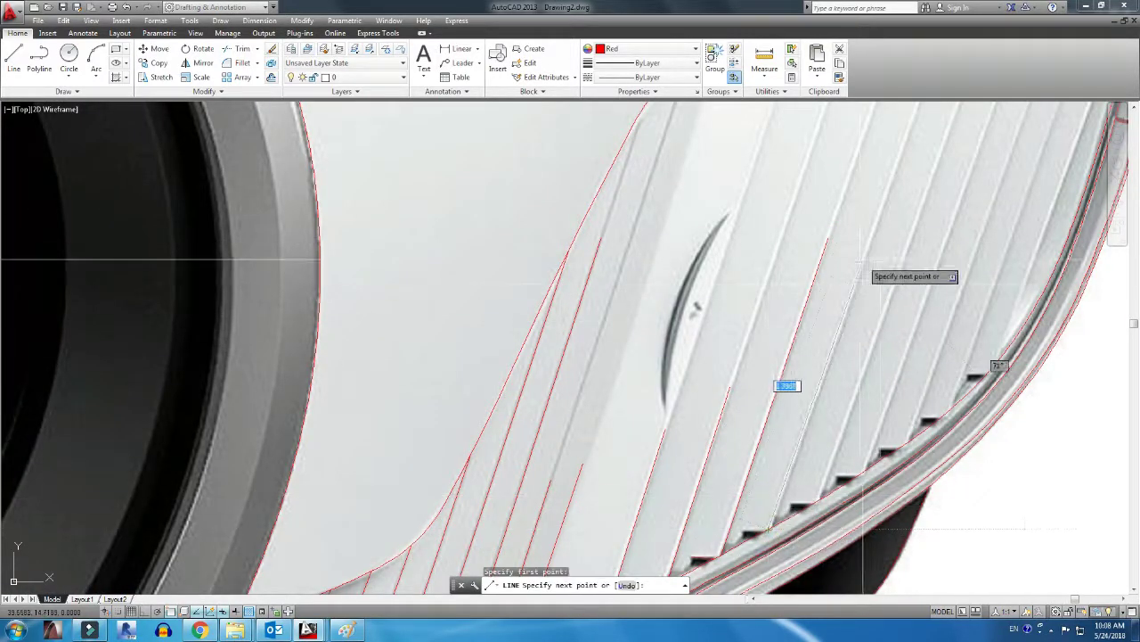
{"action": "left_click", "coordinate": [864, 478]}
{"action": "left_click", "coordinate": [987, 266]}
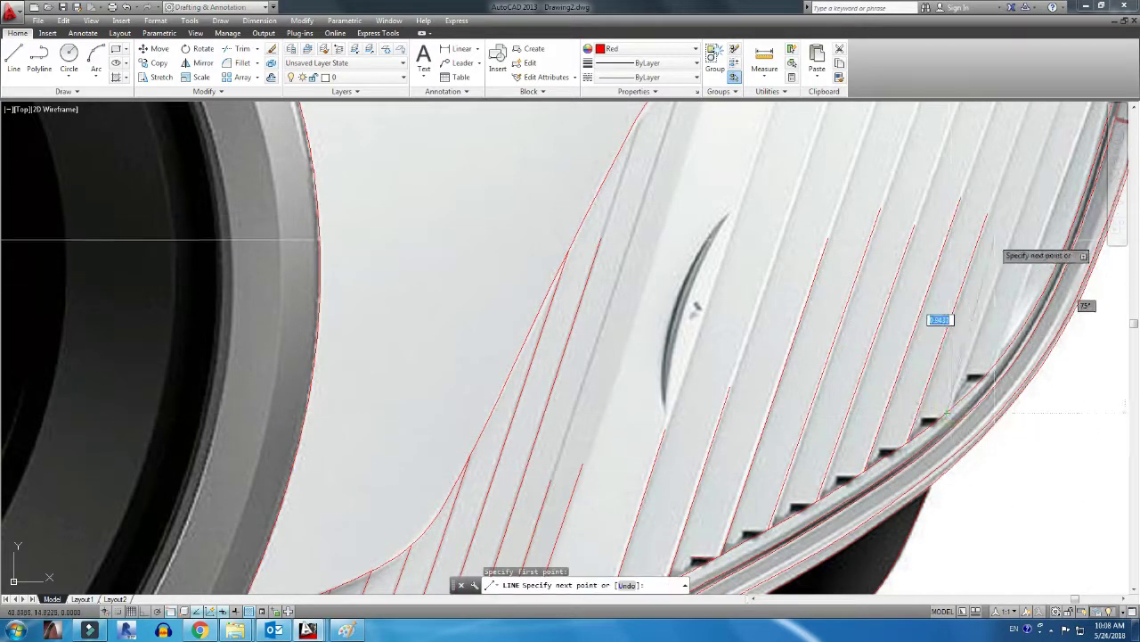
{"action": "left_click", "coordinate": [1023, 206]}
{"action": "key", "text": "Return"}
{"action": "key", "text": "Return"}
Zoom out over the grille and start EXTEND to lengthen lines to a boundary
{"action": "scroll", "coordinate": [998, 232], "scroll_direction": "down", "scroll_amount": 3}
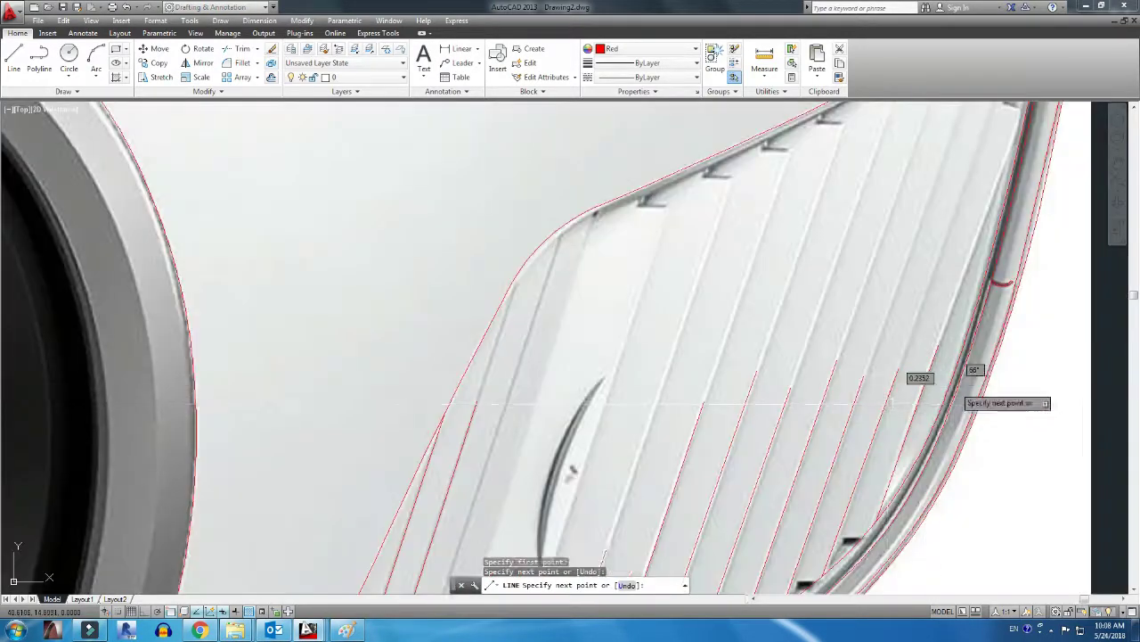
{"action": "scroll", "coordinate": [954, 388], "scroll_direction": "down", "scroll_amount": 2}
{"action": "scroll", "coordinate": [891, 356], "scroll_direction": "down", "scroll_amount": 2}
{"action": "scroll", "coordinate": [802, 294], "scroll_direction": "down", "scroll_amount": 2}
{"action": "type", "text": "ex"}
{"action": "key", "text": "Return"}
{"action": "key", "text": "Return"}
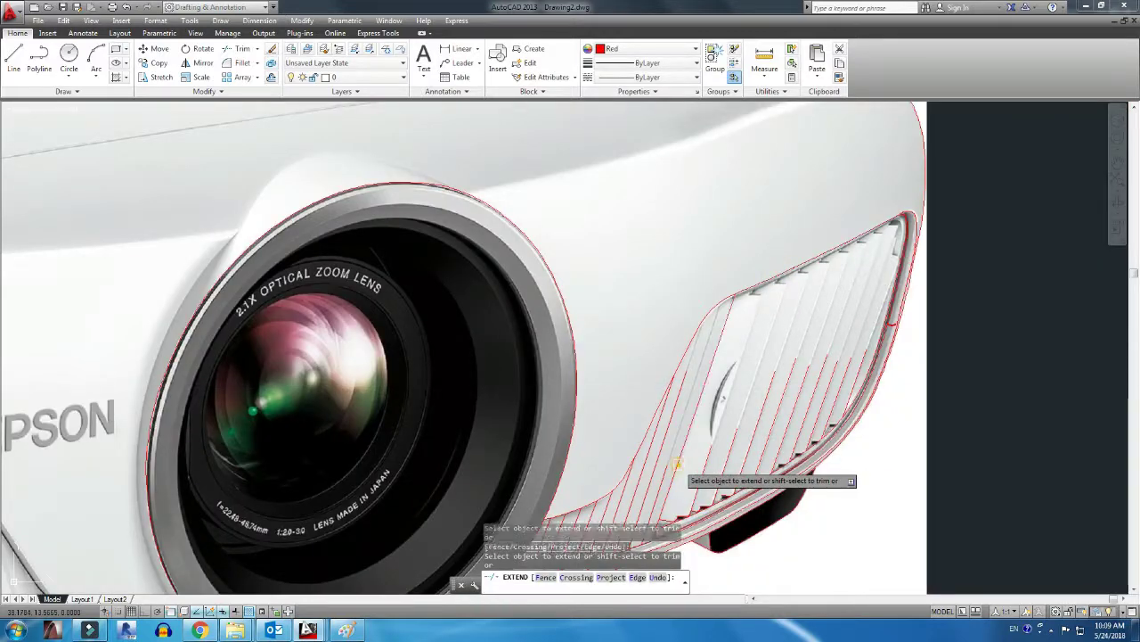
{"action": "left_click", "coordinate": [705, 461]}
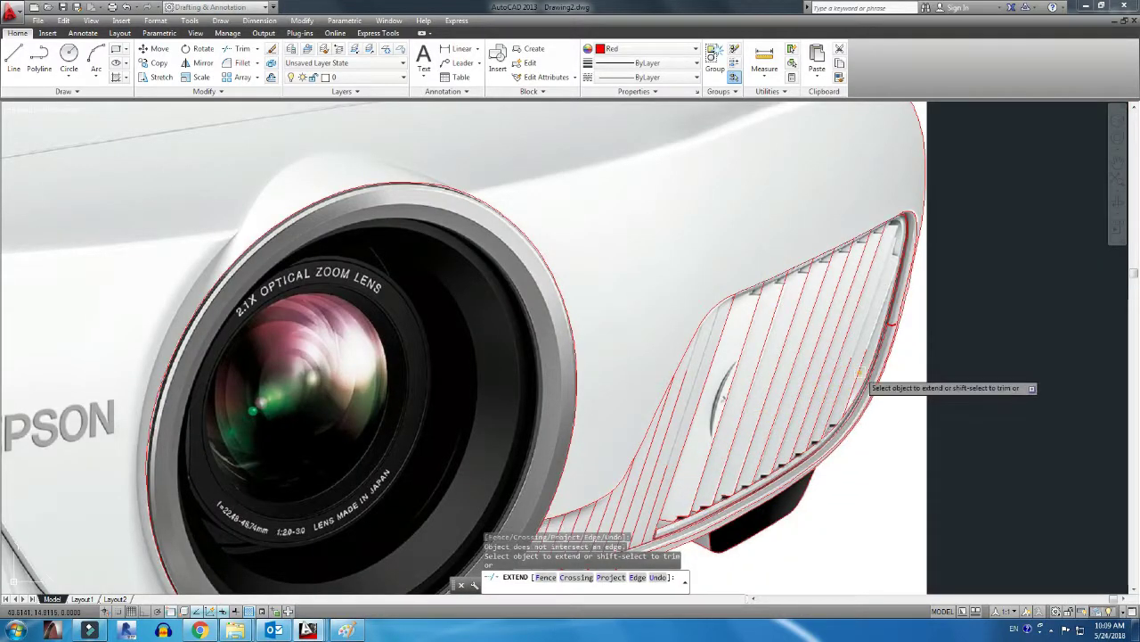
{"action": "key", "text": "Escape"}
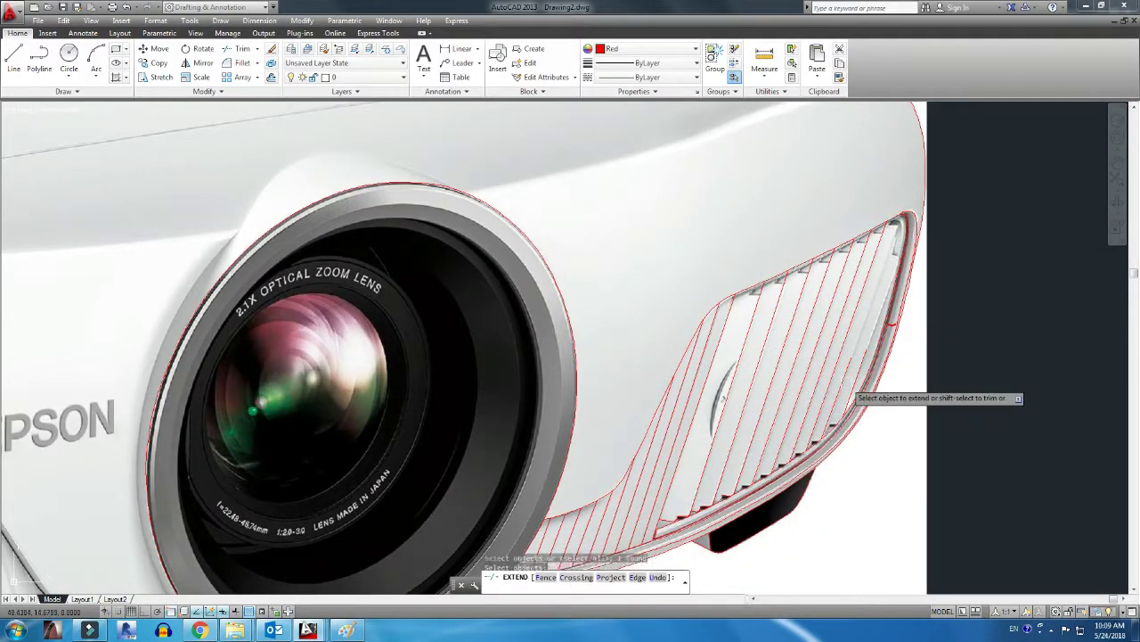
{"action": "key", "text": "Return"}
{"action": "key", "text": "Return"}
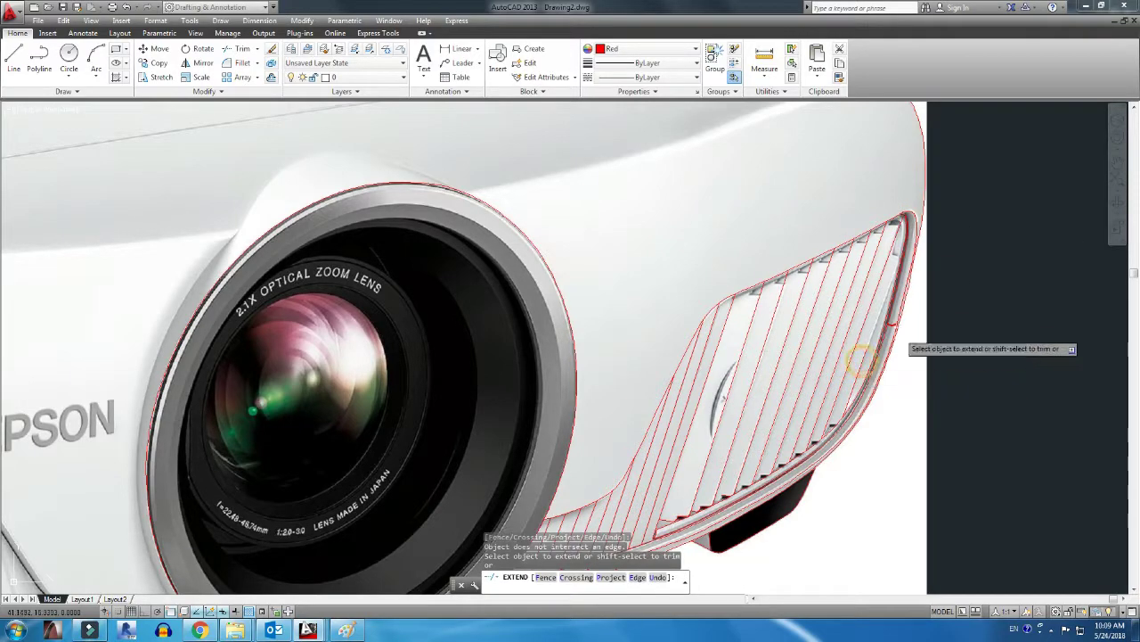
{"action": "scroll", "coordinate": [895, 207], "scroll_direction": "up", "scroll_amount": 4}
{"action": "scroll", "coordinate": [882, 222], "scroll_direction": "down", "scroll_amount": 2}
{"action": "key", "text": "Escape"}
{"action": "type", "text": "l"}
{"action": "key", "text": "Return"}
{"action": "scroll", "coordinate": [854, 358], "scroll_direction": "down", "scroll_amount": 5}
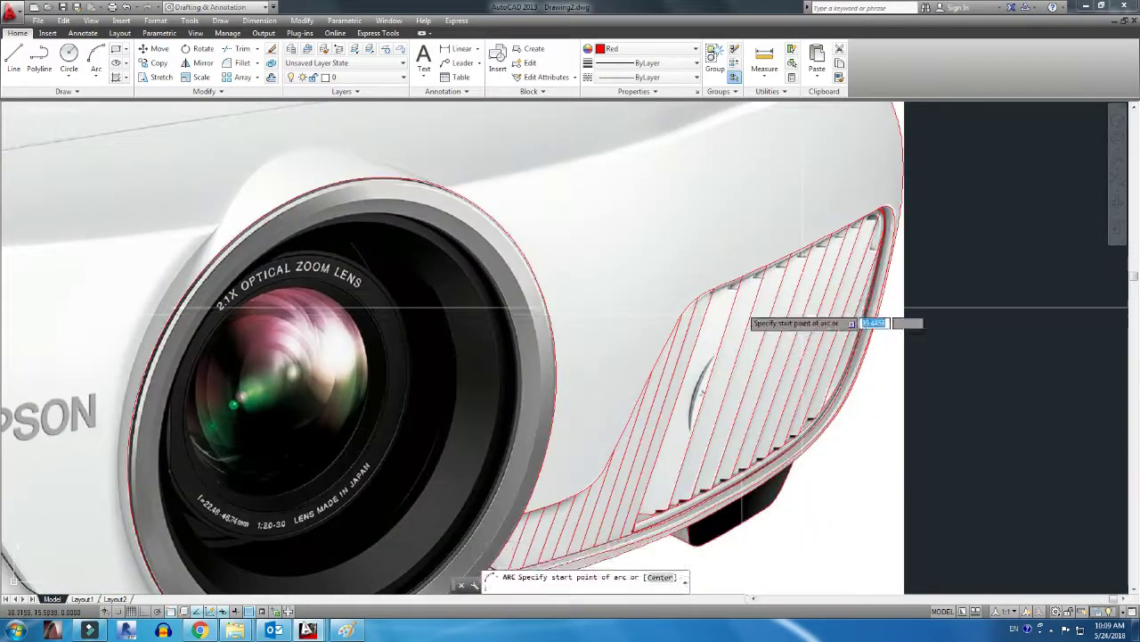
{"action": "scroll", "coordinate": [623, 301], "scroll_direction": "up", "scroll_amount": 6}
Abandon a stray line start and trim away the leftover line left of the rail edge
{"action": "left_click", "coordinate": [773, 280]}
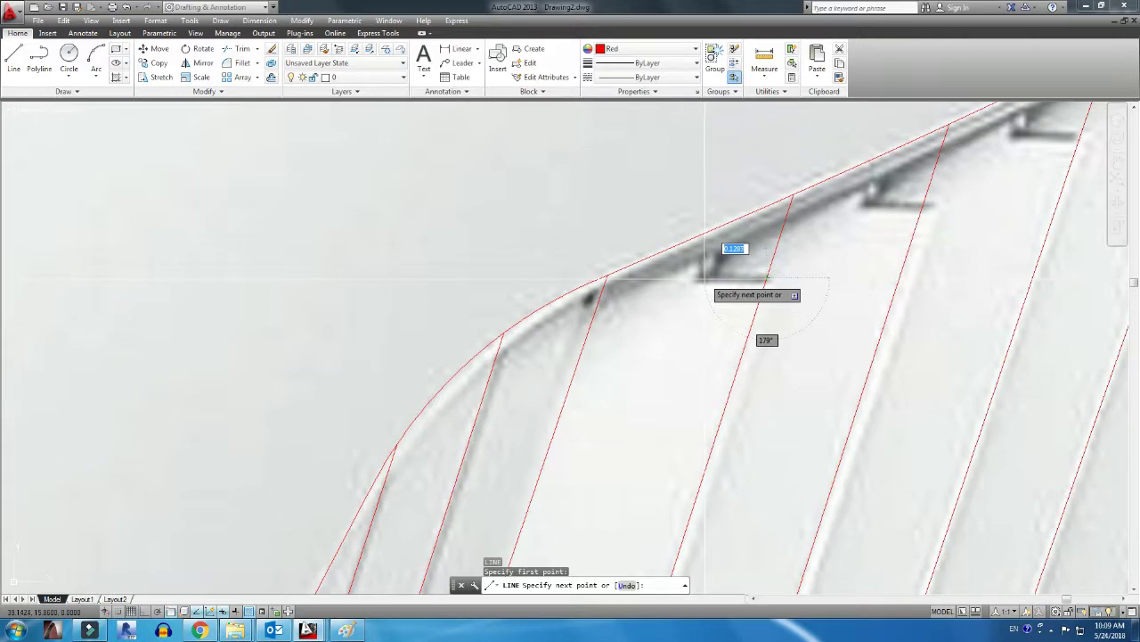
{"action": "key", "text": "Escape"}
{"action": "scroll", "coordinate": [704, 278], "scroll_direction": "down", "scroll_amount": 5}
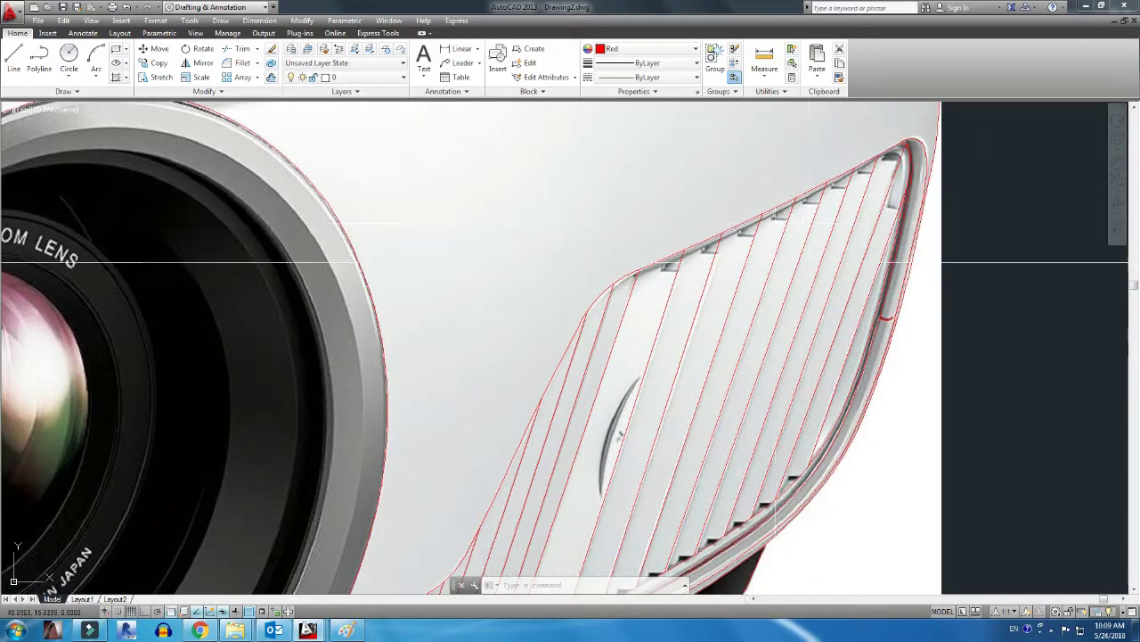
{"action": "scroll", "coordinate": [807, 227], "scroll_direction": "up", "scroll_amount": 4}
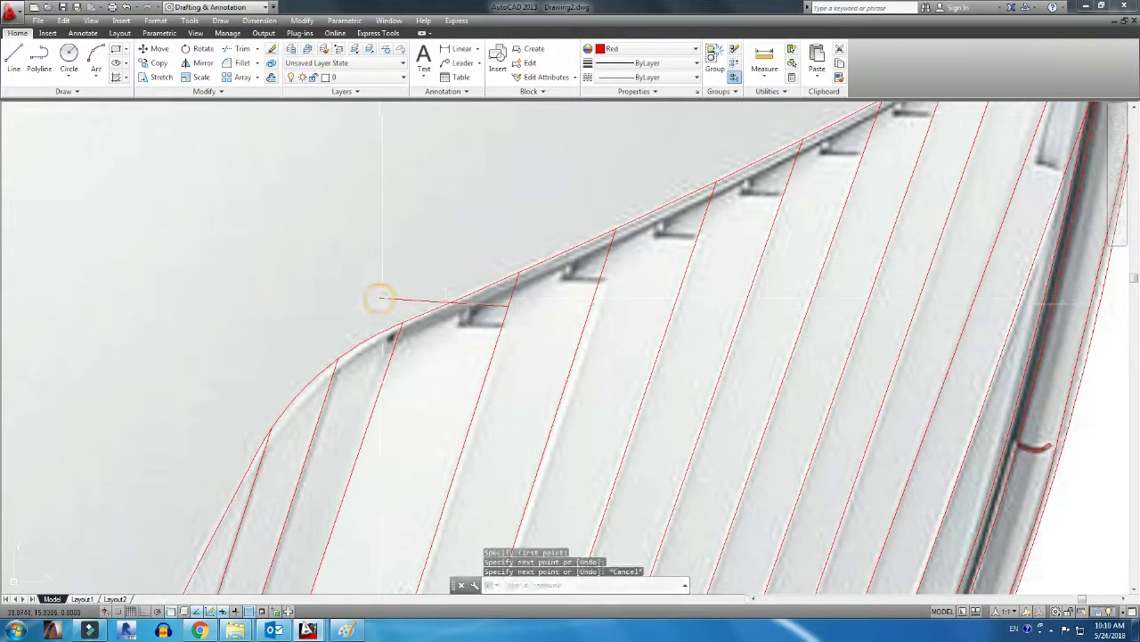
{"action": "left_click", "coordinate": [424, 301]}
{"action": "key", "text": "Escape"}
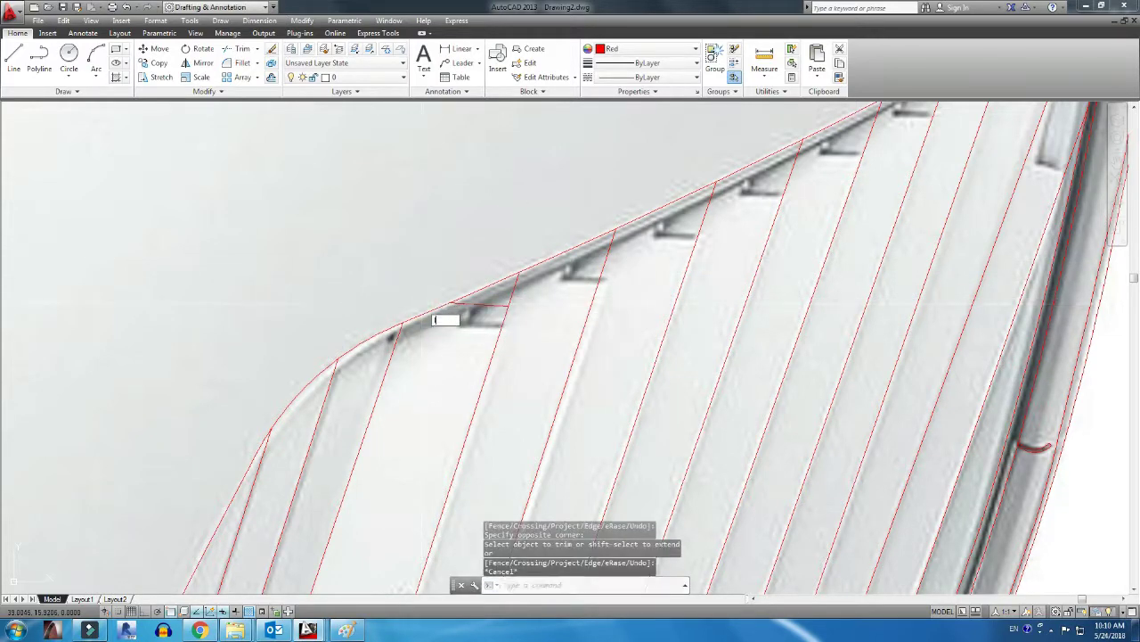
Draw a horizontal ledge line across the grille's upper rail
{"action": "type", "text": "l"}
{"action": "key", "text": "Return"}
{"action": "left_click", "coordinate": [515, 253]}
{"action": "key", "text": "Escape"}
{"action": "mouse_move", "coordinate": [793, 167]}
{"action": "middle_mouse_down"}
{"action": "mouse_move", "coordinate": [741, 281]}
{"action": "mouse_move", "coordinate": [724, 284]}
{"action": "middle_mouse_up"}
{"action": "key", "text": "Escape"}
{"action": "key", "text": "Return"}
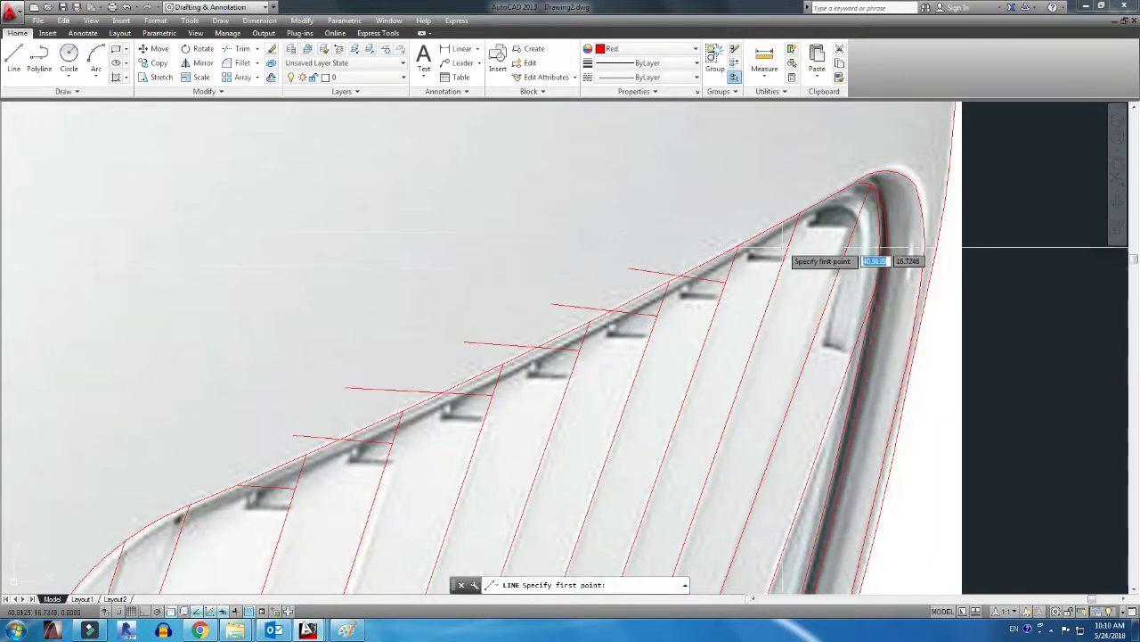
{"action": "left_click", "coordinate": [668, 229]}
{"action": "left_click", "coordinate": [793, 235]}
{"action": "key", "text": "Escape"}
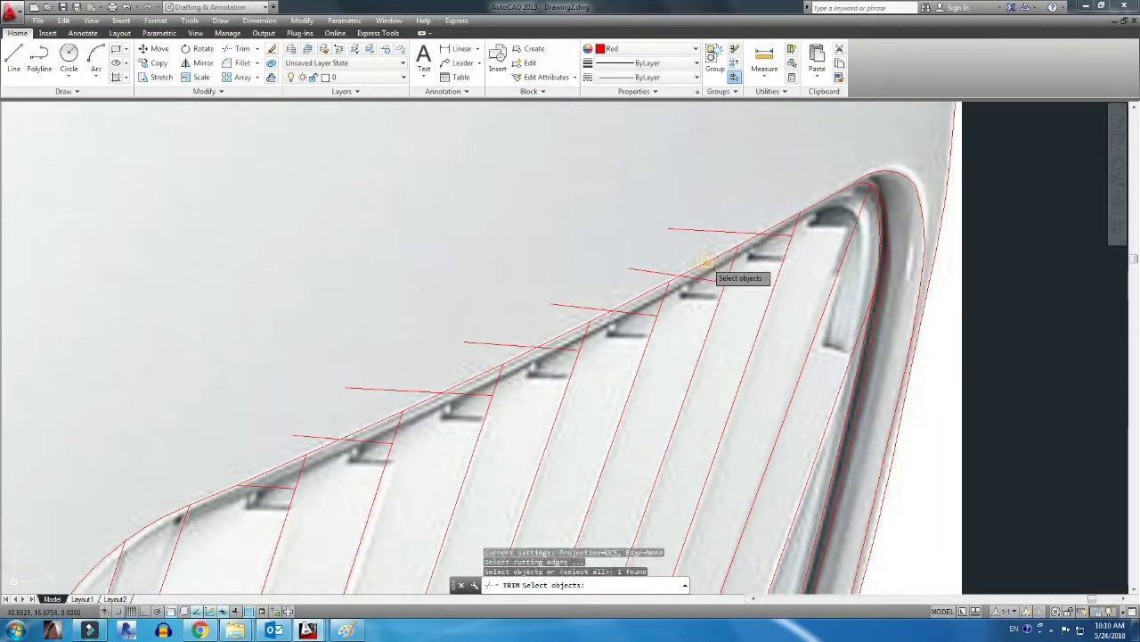
Trim the left ends of two ledge lines back to the upper rail edge
{"action": "key", "text": "Return"}
{"action": "left_click", "coordinate": [712, 230]}
{"action": "left_click", "coordinate": [664, 271]}
{"action": "left_click", "coordinate": [588, 308]}
{"action": "left_click", "coordinate": [494, 344]}
Draw a step line from a slat's bottom step to the lower rail
{"action": "key", "text": "Escape"}
{"action": "scroll", "coordinate": [414, 319], "scroll_direction": "down", "scroll_amount": 5}
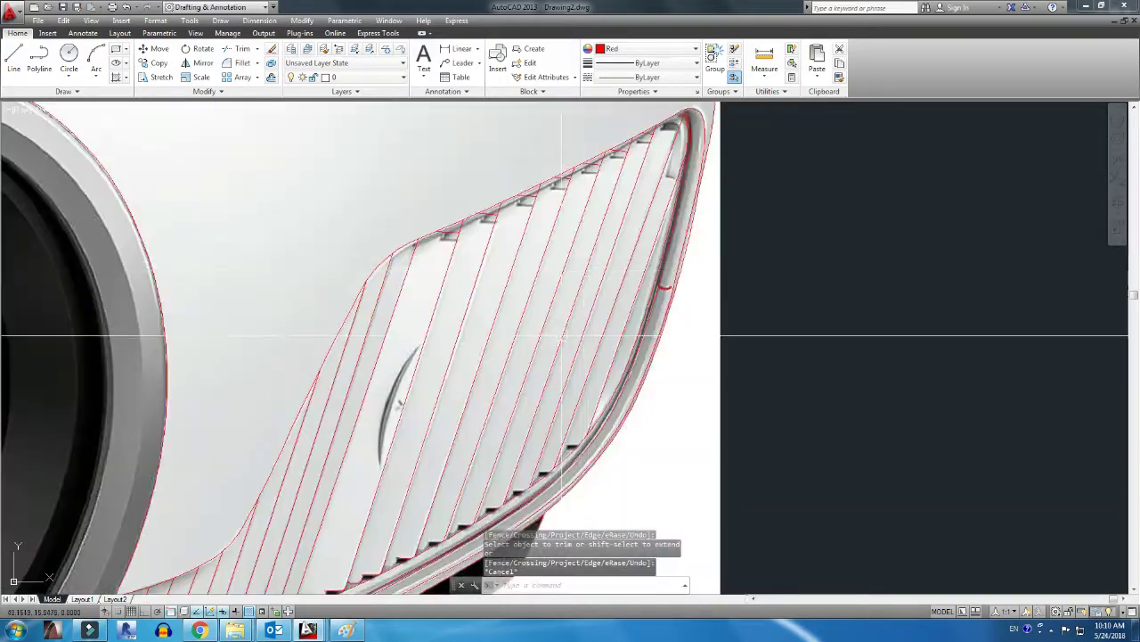
{"action": "type", "text": "l"}
{"action": "key", "text": "Return"}
{"action": "scroll", "coordinate": [544, 388], "scroll_direction": "up", "scroll_amount": 10}
{"action": "left_click", "coordinate": [420, 352]}
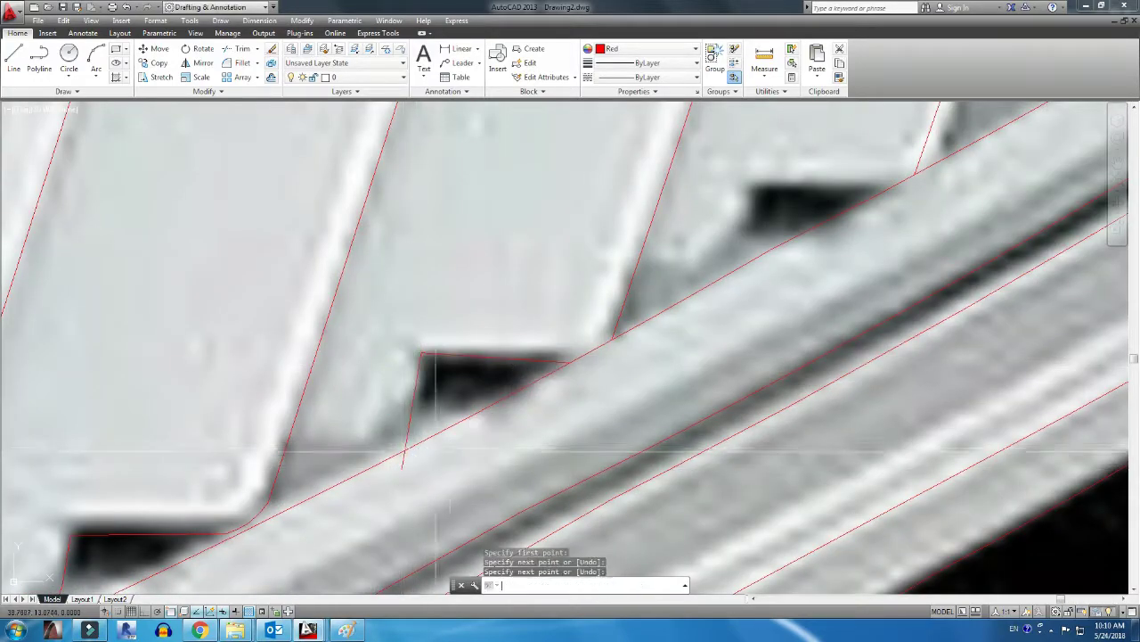
{"action": "middle_click_drag", "start_coordinate": [408, 457], "coordinate": [536, 416]}
{"action": "left_click", "coordinate": [532, 428]}
{"action": "key", "text": "Escape"}
Fillet the two step lines into a closed corner
{"action": "type", "text": "f"}
{"action": "key", "text": "Return"}
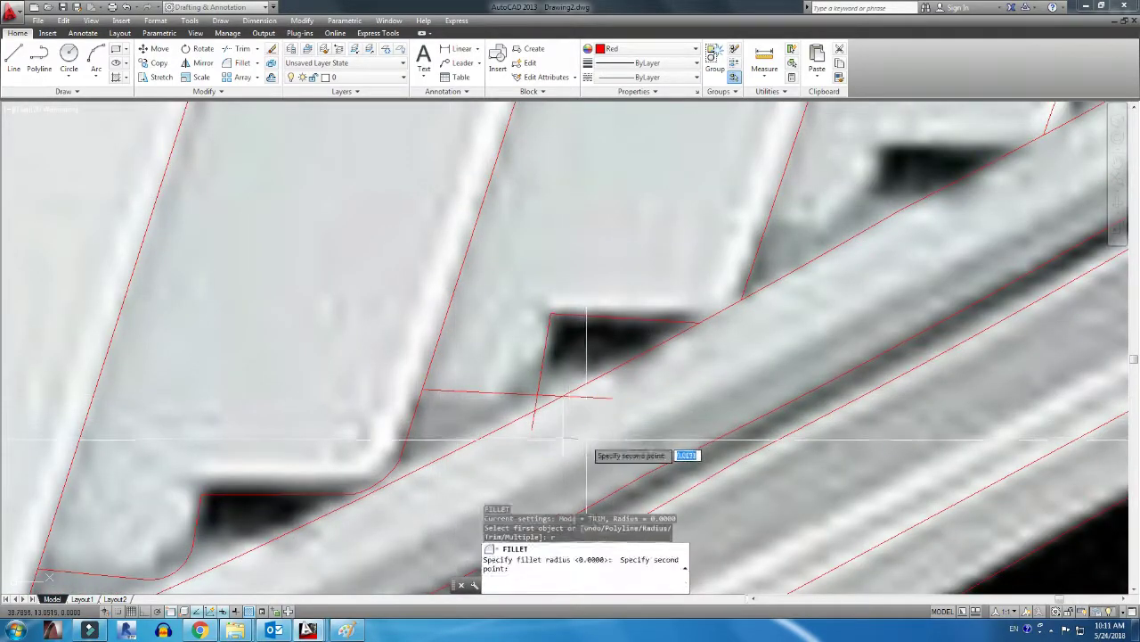
{"action": "left_click", "coordinate": [525, 394]}
{"action": "left_click", "coordinate": [539, 369]}
{"action": "scroll", "coordinate": [540, 369], "scroll_direction": "down", "scroll_amount": 2}
{"action": "scroll", "coordinate": [374, 403], "scroll_direction": "up", "scroll_amount": 2}
{"action": "key", "text": "Escape"}
Copy the step outline to four more slat notches along the lower rail
{"action": "left_click", "coordinate": [385, 399]}
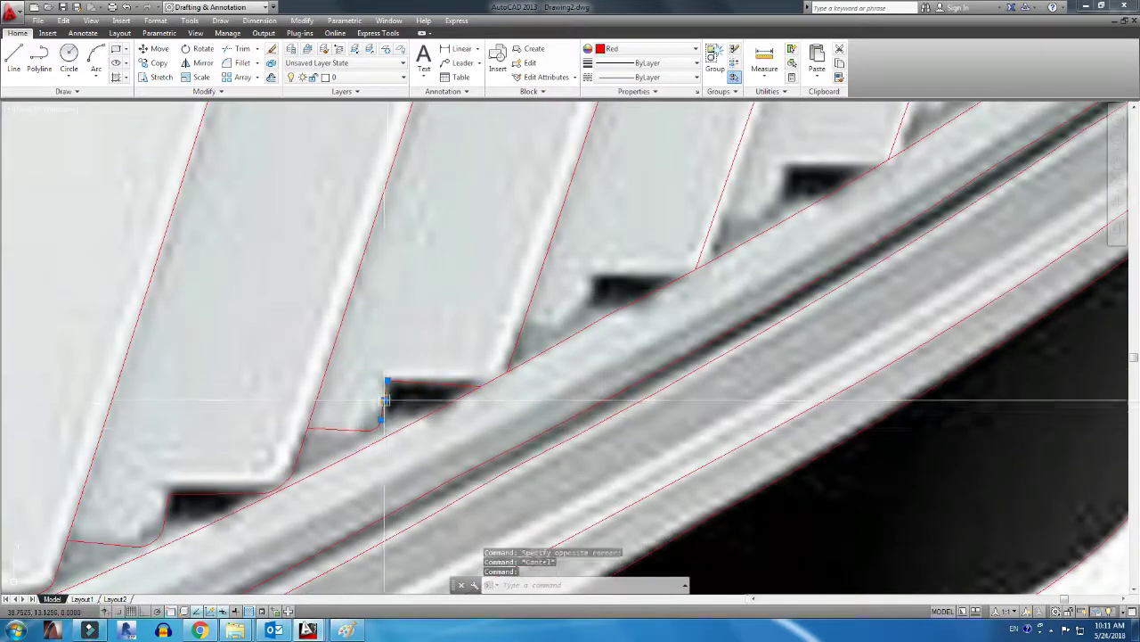
{"action": "type", "text": "co"}
{"action": "key", "text": "Return"}
{"action": "left_click", "coordinate": [307, 429]}
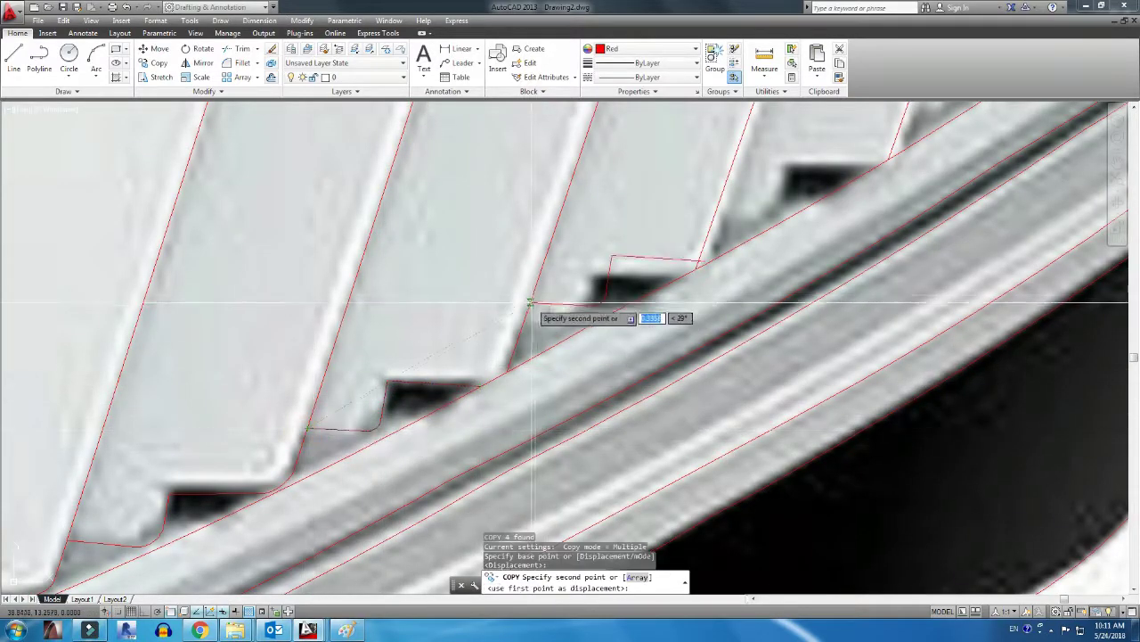
{"action": "left_click", "coordinate": [513, 325]}
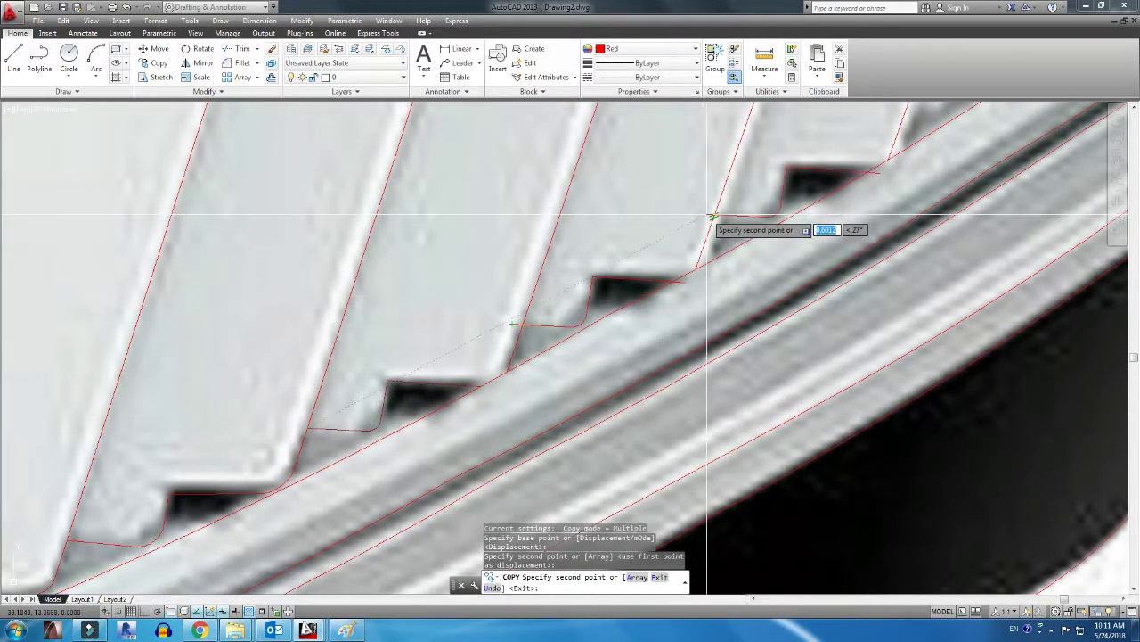
{"action": "middle_click_drag", "start_coordinate": [708, 224], "coordinate": [650, 394]}
{"action": "left_click", "coordinate": [645, 374]}
{"action": "left_click", "coordinate": [829, 250]}
{"action": "scroll", "coordinate": [802, 268], "scroll_direction": "down", "scroll_amount": 2}
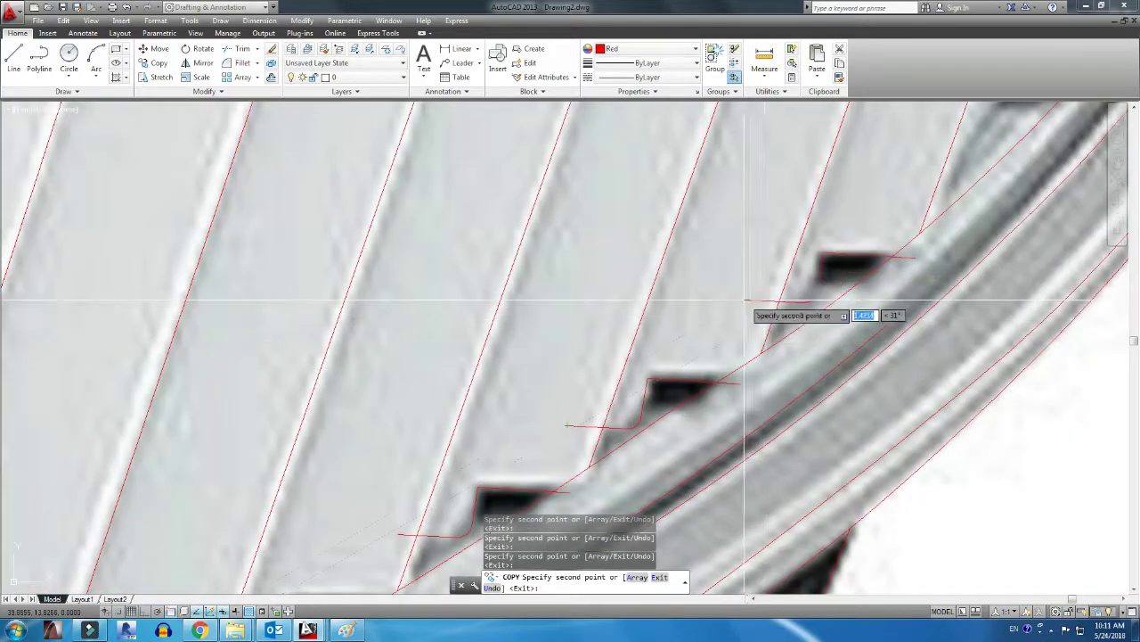
{"action": "left_click", "coordinate": [828, 241]}
{"action": "key", "text": "Return"}
Trim the overlapping excess from the copied step lines, using all objects as cutting edges
{"action": "scroll", "coordinate": [591, 170], "scroll_direction": "down", "scroll_amount": 5}
{"action": "scroll", "coordinate": [873, 219], "scroll_direction": "up", "scroll_amount": 4}
{"action": "type", "text": "tr"}
{"action": "key", "text": "Return"}
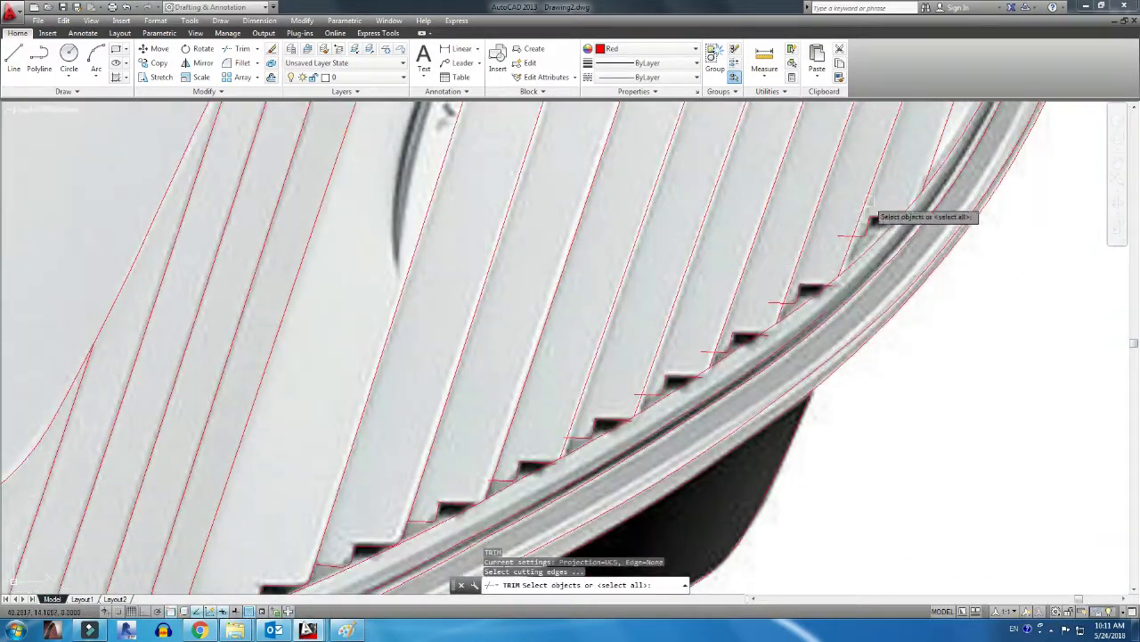
{"action": "key", "text": "Return"}
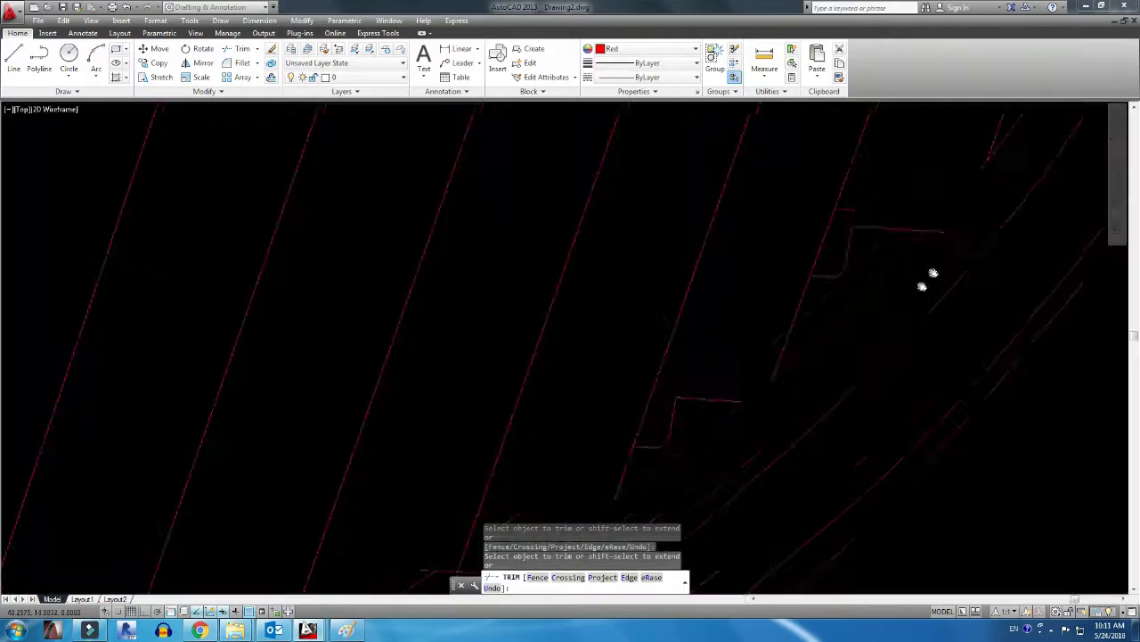
{"action": "scroll", "coordinate": [678, 383], "scroll_direction": "up", "scroll_amount": 4}
{"action": "left_click", "coordinate": [677, 384]}
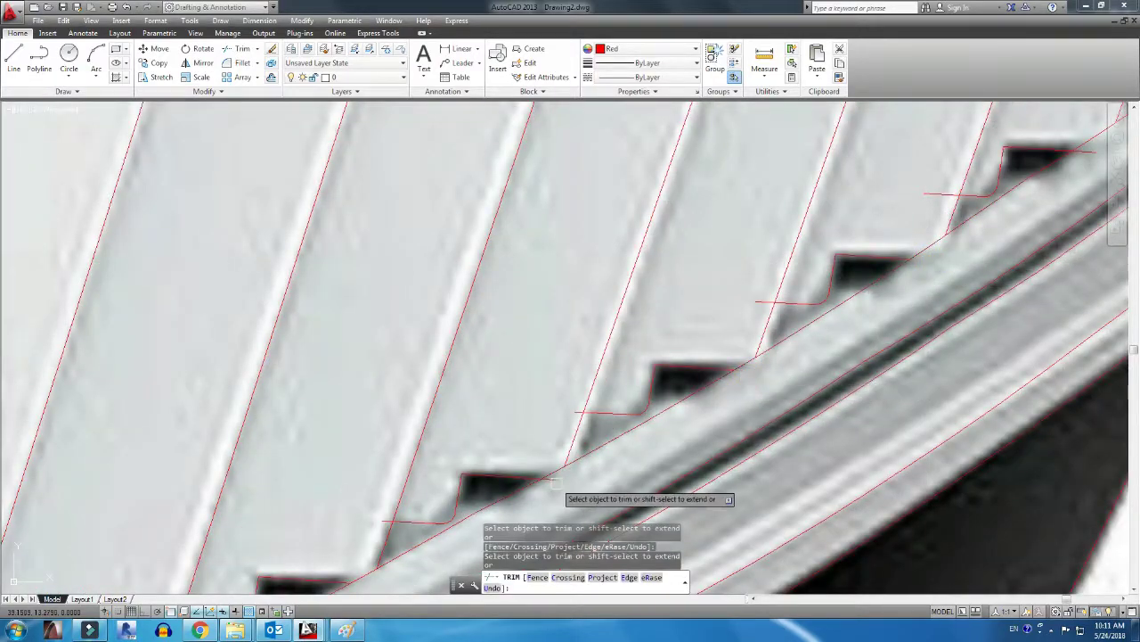
{"action": "key", "text": "Escape"}
{"action": "scroll", "coordinate": [788, 304], "scroll_direction": "up", "scroll_amount": 1}
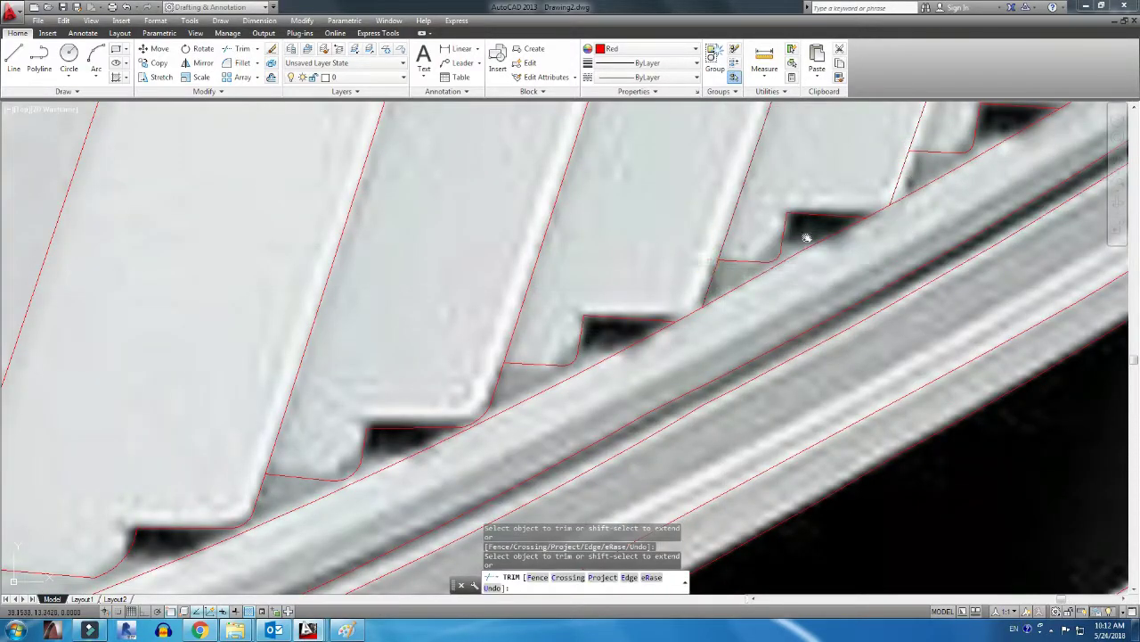
{"action": "scroll", "coordinate": [784, 312], "scroll_direction": "down", "scroll_amount": 1}
{"action": "scroll", "coordinate": [770, 365], "scroll_direction": "down", "scroll_amount": 1}
{"action": "scroll", "coordinate": [793, 365], "scroll_direction": "down", "scroll_amount": 1}
{"action": "scroll", "coordinate": [815, 356], "scroll_direction": "down", "scroll_amount": 1}
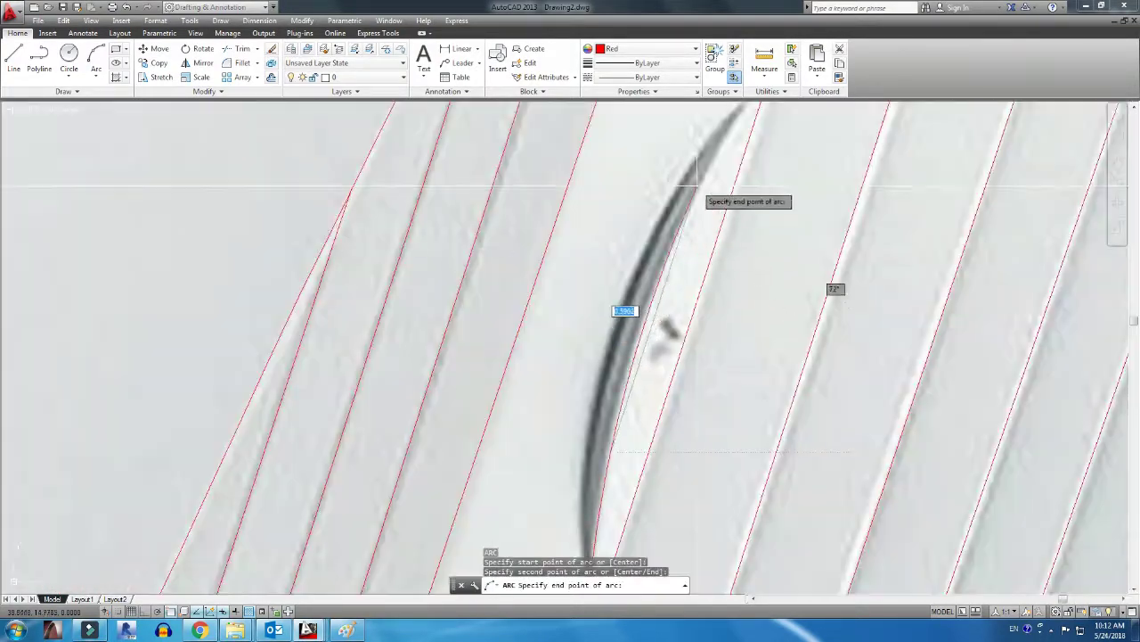
{"action": "scroll", "coordinate": [698, 187], "scroll_direction": "up", "scroll_amount": 2}
{"action": "key", "text": "Escape"}
{"action": "scroll", "coordinate": [623, 312], "scroll_direction": "down", "scroll_amount": 3}
{"action": "scroll", "coordinate": [590, 440], "scroll_direction": "up", "scroll_amount": 3}
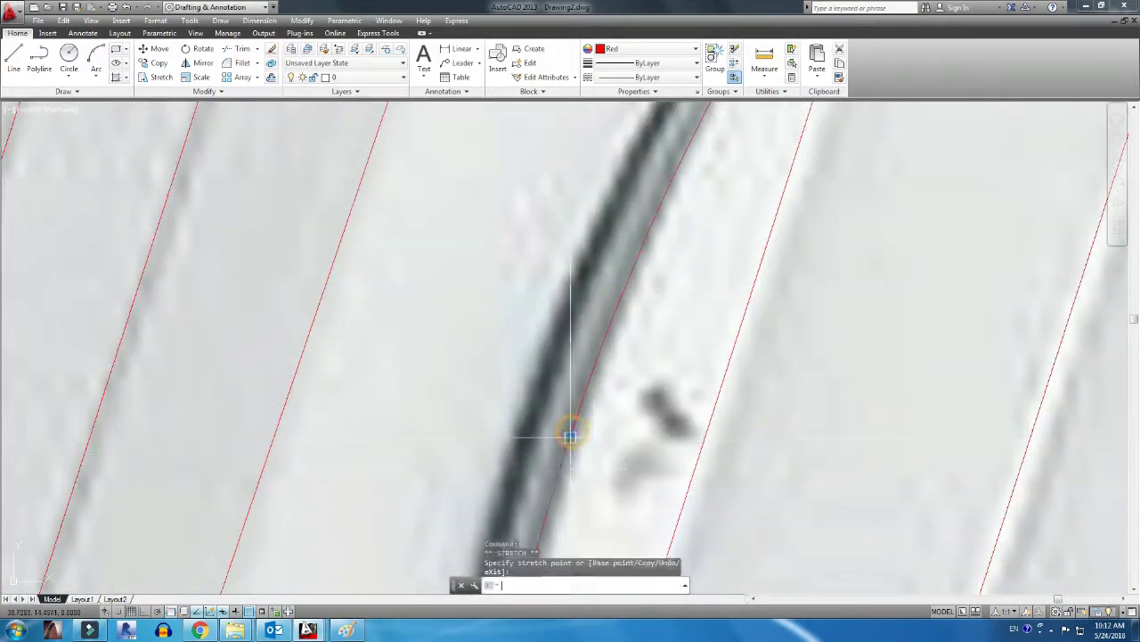
{"action": "key", "text": "Escape"}
{"action": "scroll", "coordinate": [570, 436], "scroll_direction": "down", "scroll_amount": 2}
{"action": "type", "text": "o"}
{"action": "key", "text": "Return"}
{"action": "key", "text": "Escape"}
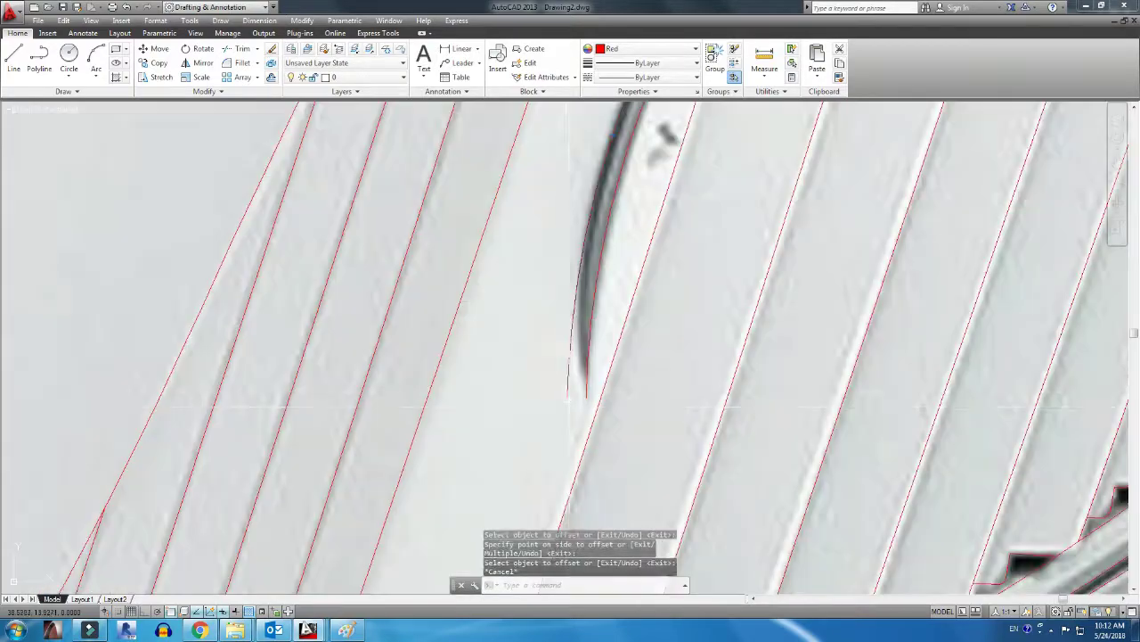
{"action": "left_click", "coordinate": [588, 393]}
{"action": "scroll", "coordinate": [589, 392], "scroll_direction": "down", "scroll_amount": 2}
{"action": "scroll", "coordinate": [671, 184], "scroll_direction": "up", "scroll_amount": 2}
{"action": "left_click", "coordinate": [671, 183]}
{"action": "scroll", "coordinate": [611, 387], "scroll_direction": "down", "scroll_amount": 2}
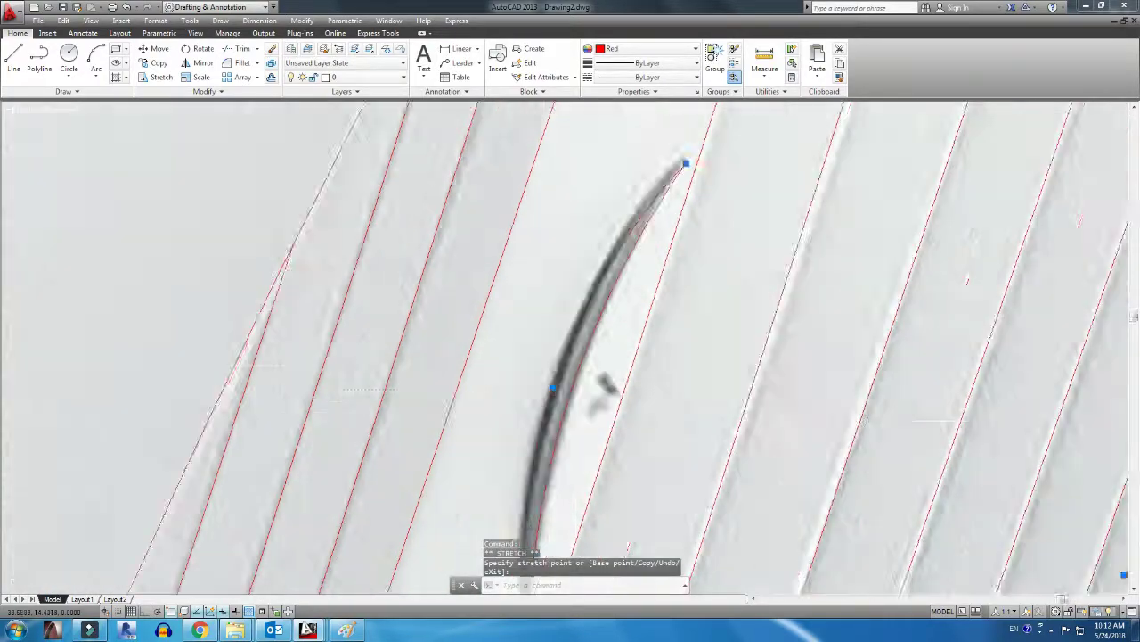
{"action": "scroll", "coordinate": [540, 377], "scroll_direction": "up", "scroll_amount": 2}
{"action": "key", "text": "Escape"}
{"action": "key", "text": "Escape"}
{"action": "scroll", "coordinate": [584, 359], "scroll_direction": "down", "scroll_amount": 5}
Start an arc along the diagonal crease, then cancel the unfinished attempt
{"action": "scroll", "coordinate": [583, 359], "scroll_direction": "down", "scroll_amount": 5}
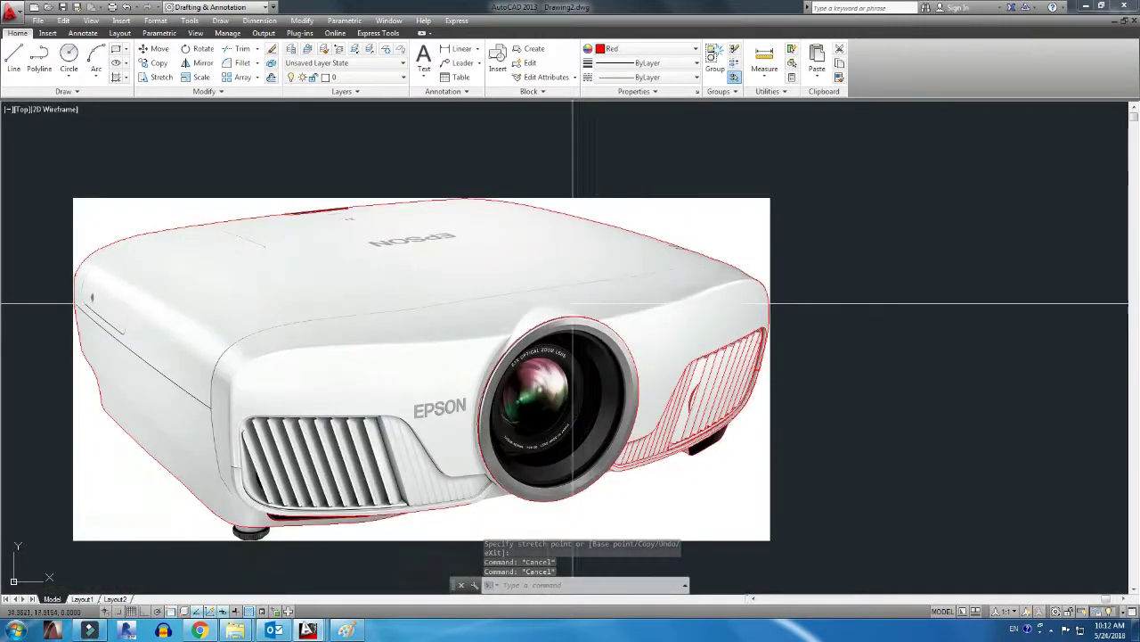
{"action": "scroll", "coordinate": [532, 465], "scroll_direction": "down", "scroll_amount": 1}
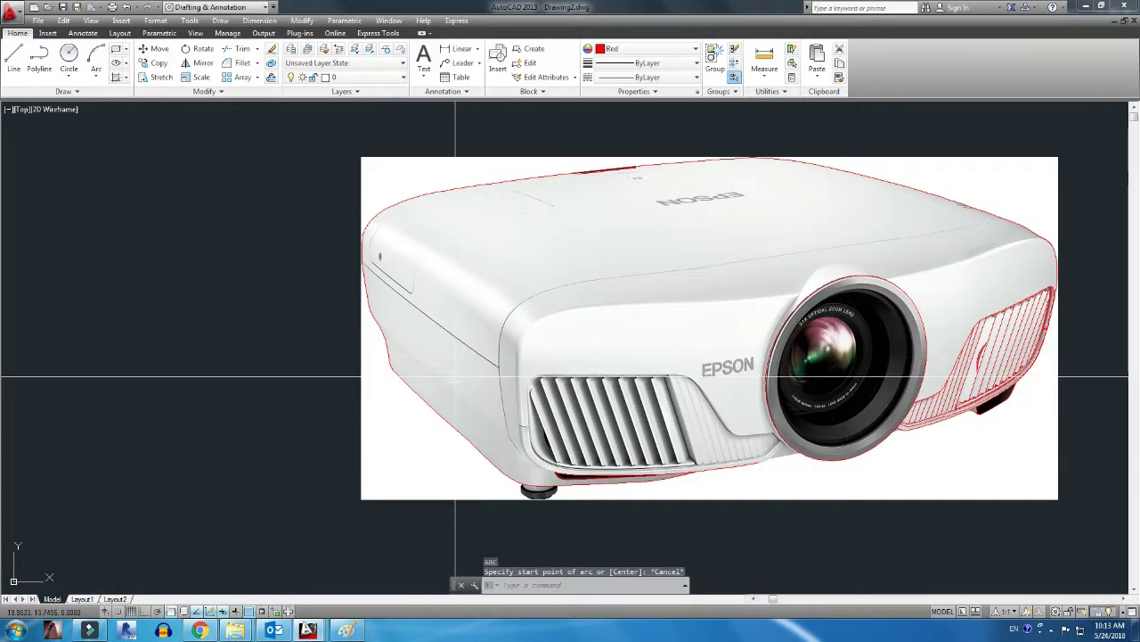
{"action": "key", "text": "Return"}
{"action": "scroll", "coordinate": [534, 374], "scroll_direction": "up", "scroll_amount": 5}
{"action": "scroll", "coordinate": [548, 373], "scroll_direction": "up", "scroll_amount": 4}
{"action": "scroll", "coordinate": [548, 373], "scroll_direction": "up", "scroll_amount": 3}
{"action": "left_click", "coordinate": [552, 369]}
{"action": "left_click", "coordinate": [505, 364]}
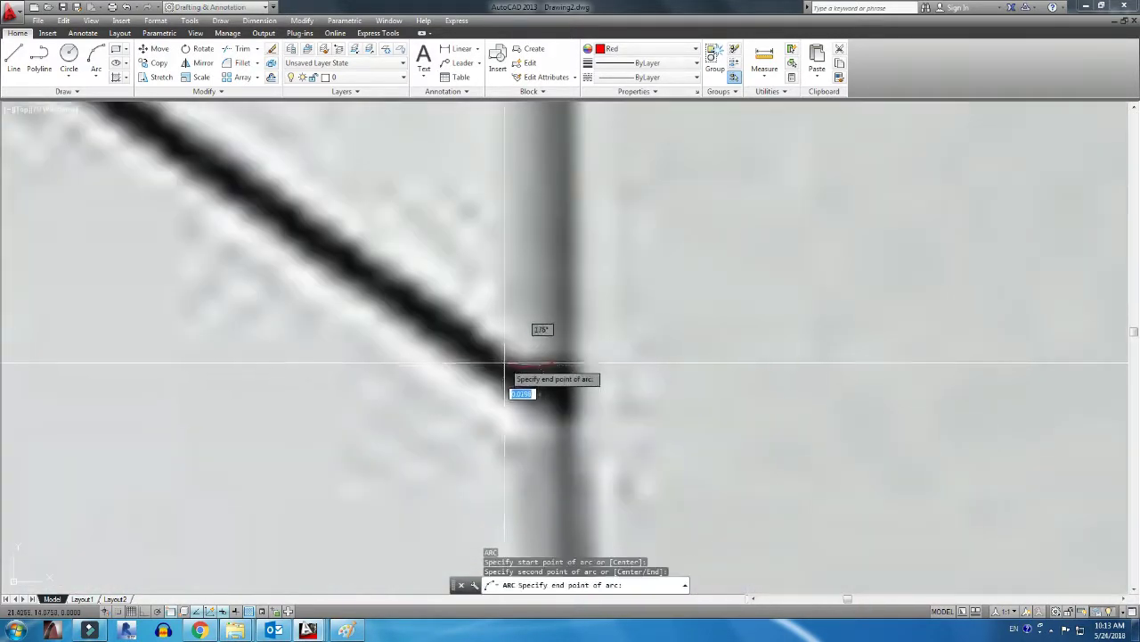
{"action": "left_click", "coordinate": [501, 364]}
{"action": "scroll", "coordinate": [579, 428], "scroll_direction": "down", "scroll_amount": 5}
{"action": "scroll", "coordinate": [547, 374], "scroll_direction": "up", "scroll_amount": 4}
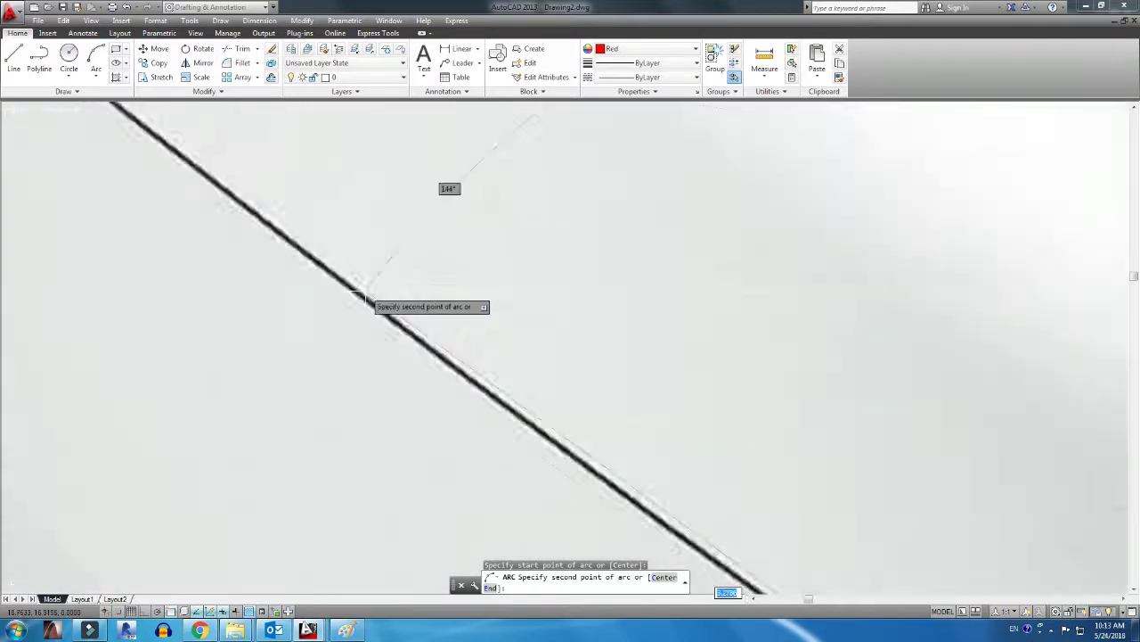
{"action": "scroll", "coordinate": [389, 324], "scroll_direction": "up", "scroll_amount": 3}
{"action": "scroll", "coordinate": [389, 325], "scroll_direction": "down", "scroll_amount": 5}
{"action": "scroll", "coordinate": [294, 263], "scroll_direction": "up", "scroll_amount": 5}
{"action": "left_click", "coordinate": [181, 203]}
{"action": "key", "text": "Escape"}
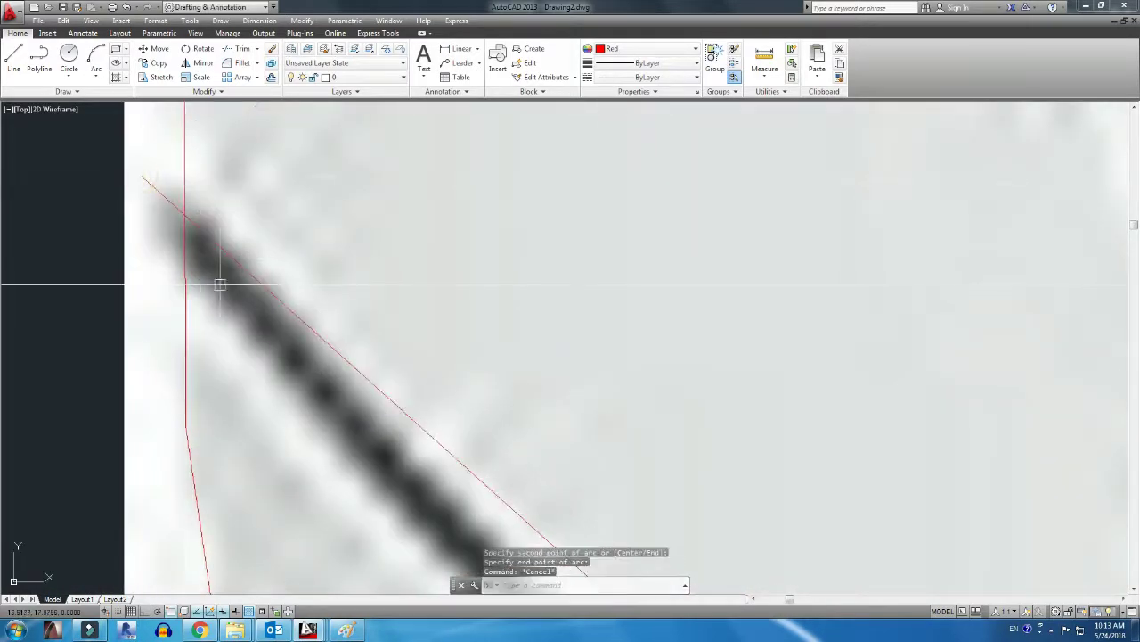
Cancel leftover commands and start a line where the diagonal crease meets the other edge
{"action": "scroll", "coordinate": [486, 433], "scroll_direction": "down", "scroll_amount": 5}
{"action": "scroll", "coordinate": [486, 433], "scroll_direction": "up", "scroll_amount": 5}
{"action": "key", "text": "Escape"}
{"action": "scroll", "coordinate": [738, 450], "scroll_direction": "down", "scroll_amount": 2}
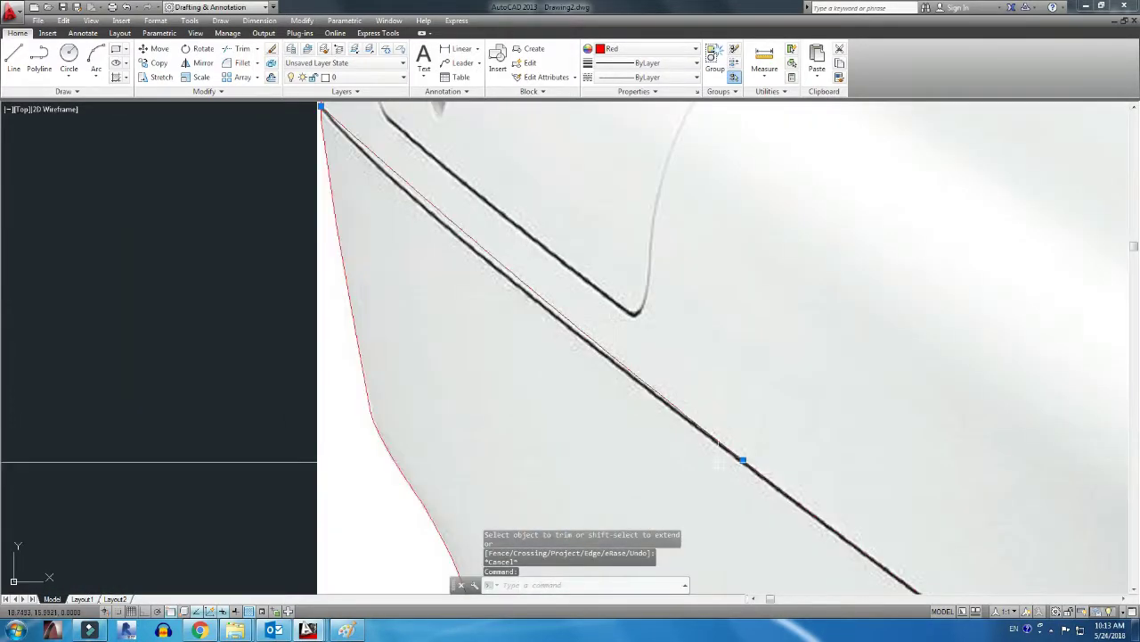
{"action": "scroll", "coordinate": [740, 399], "scroll_direction": "up", "scroll_amount": 3}
{"action": "left_click", "coordinate": [739, 399]}
{"action": "scroll", "coordinate": [746, 395], "scroll_direction": "down", "scroll_amount": 3}
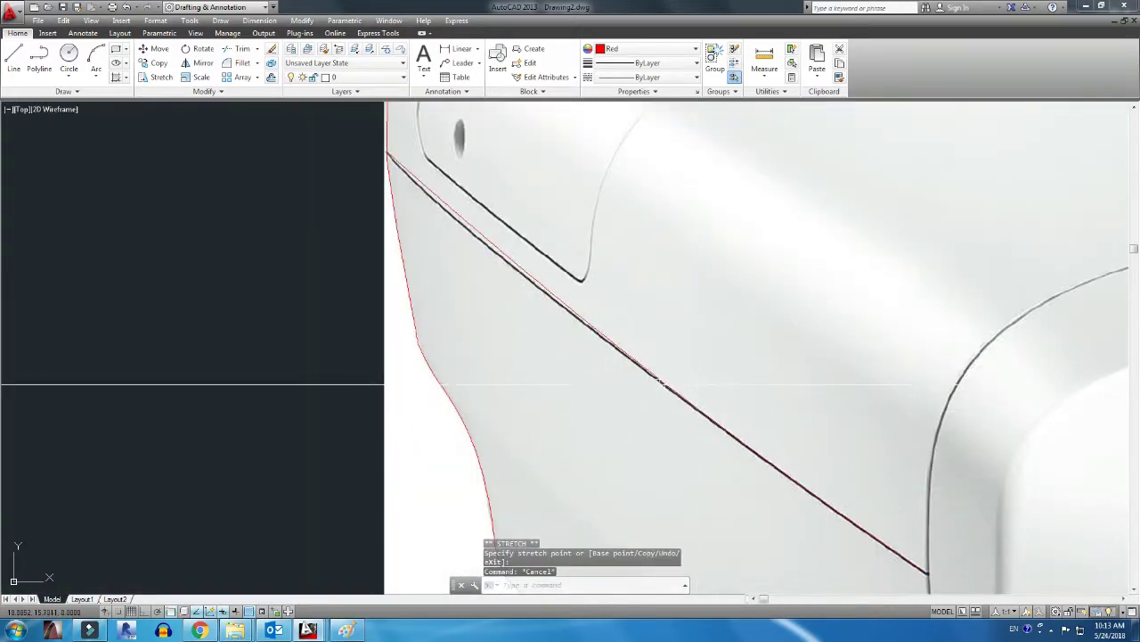
{"action": "scroll", "coordinate": [659, 384], "scroll_direction": "up", "scroll_amount": 2}
{"action": "key", "text": "Return"}
{"action": "scroll", "coordinate": [655, 426], "scroll_direction": "down", "scroll_amount": 3}
{"action": "scroll", "coordinate": [941, 504], "scroll_direction": "up", "scroll_amount": 3}
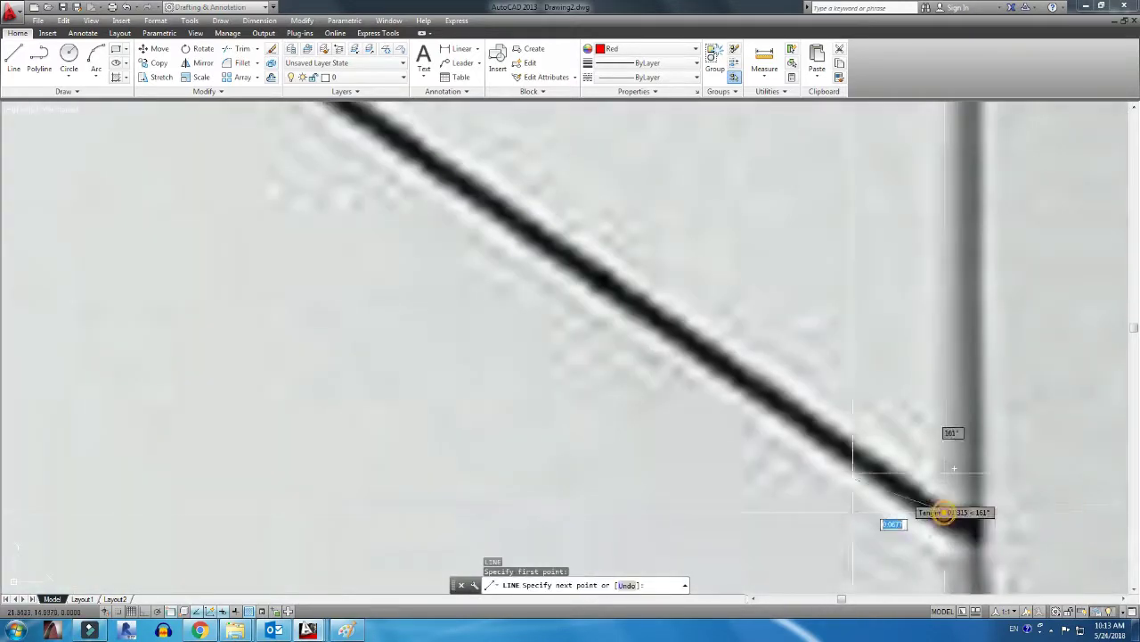
{"action": "left_click", "coordinate": [864, 476]}
{"action": "scroll", "coordinate": [496, 402], "scroll_direction": "down", "scroll_amount": 3}
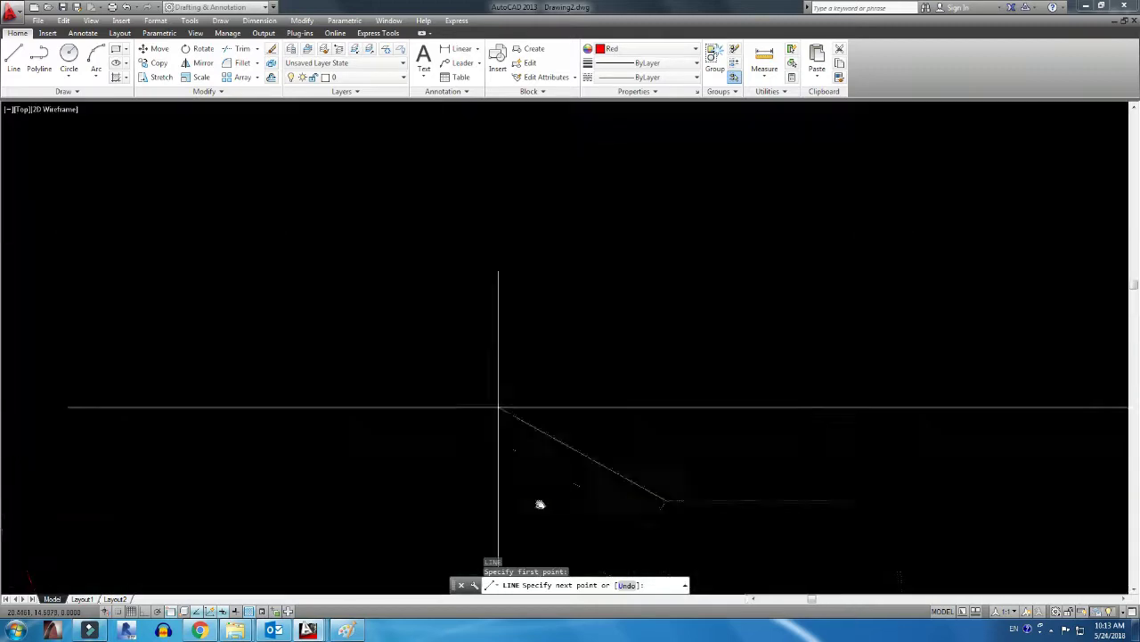
{"action": "scroll", "coordinate": [279, 276], "scroll_direction": "up", "scroll_amount": 3}
Trace the long diagonal crease with an arc starting at the edge corner
{"action": "type", "text": "a"}
{"action": "key", "text": "Return"}
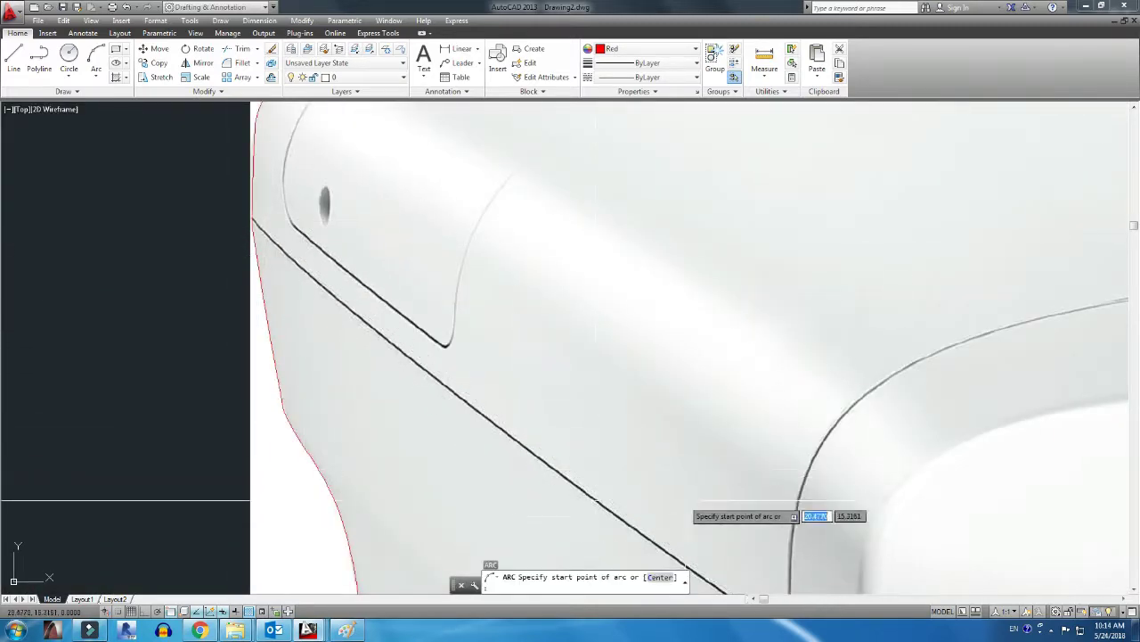
{"action": "scroll", "coordinate": [776, 441], "scroll_direction": "up", "scroll_amount": 3}
{"action": "left_click", "coordinate": [777, 437]}
{"action": "left_click", "coordinate": [517, 242]}
{"action": "scroll", "coordinate": [477, 250], "scroll_direction": "up", "scroll_amount": 2}
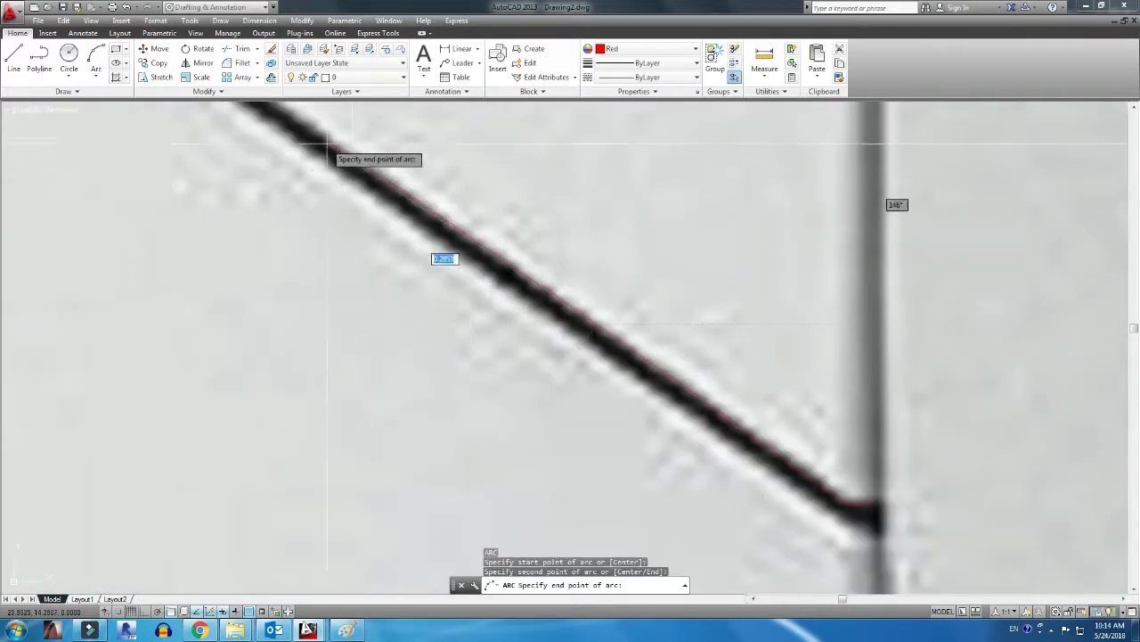
{"action": "scroll", "coordinate": [423, 264], "scroll_direction": "up", "scroll_amount": 1}
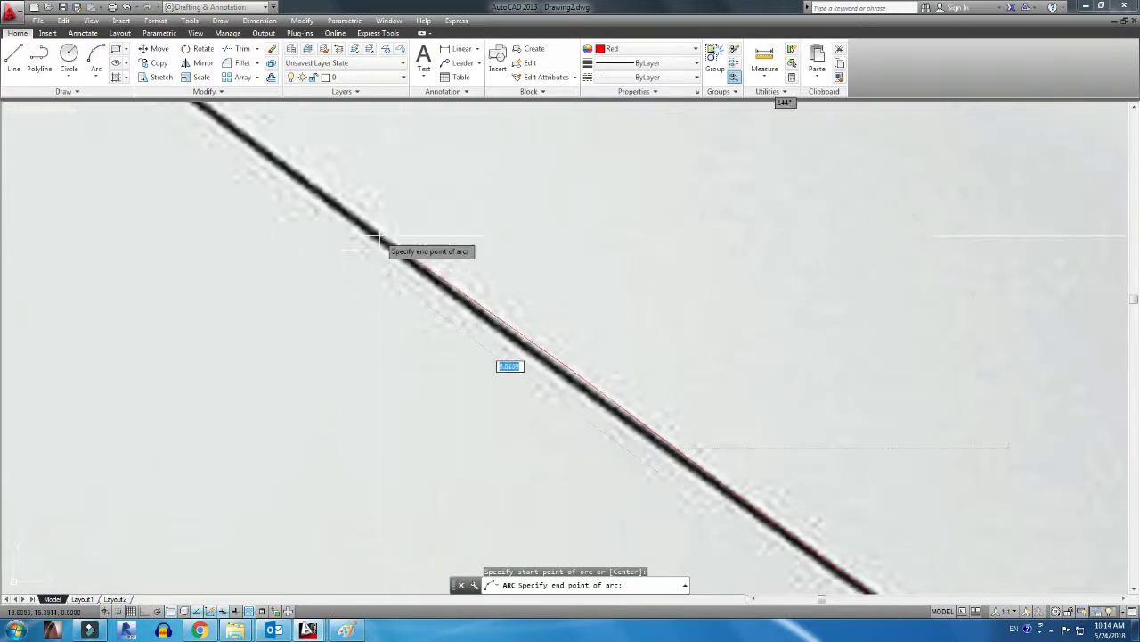
{"action": "middle_click_drag", "start_coordinate": [274, 160], "coordinate": [539, 297]}
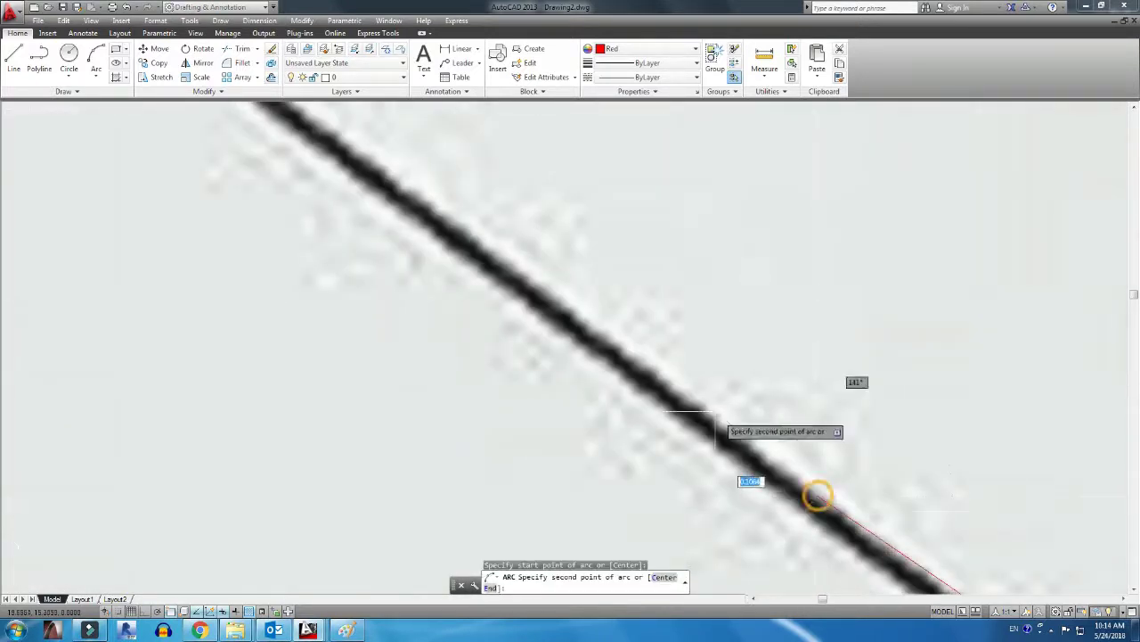
{"action": "middle_click_drag", "start_coordinate": [371, 162], "coordinate": [677, 312]}
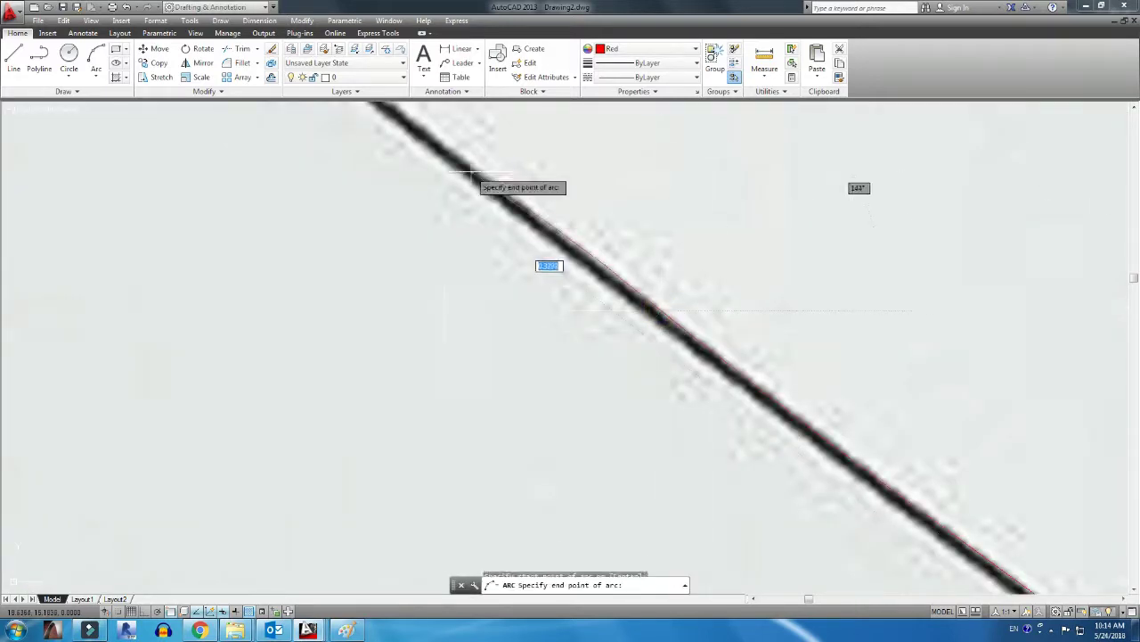
{"action": "middle_click_drag", "start_coordinate": [470, 177], "coordinate": [738, 409]}
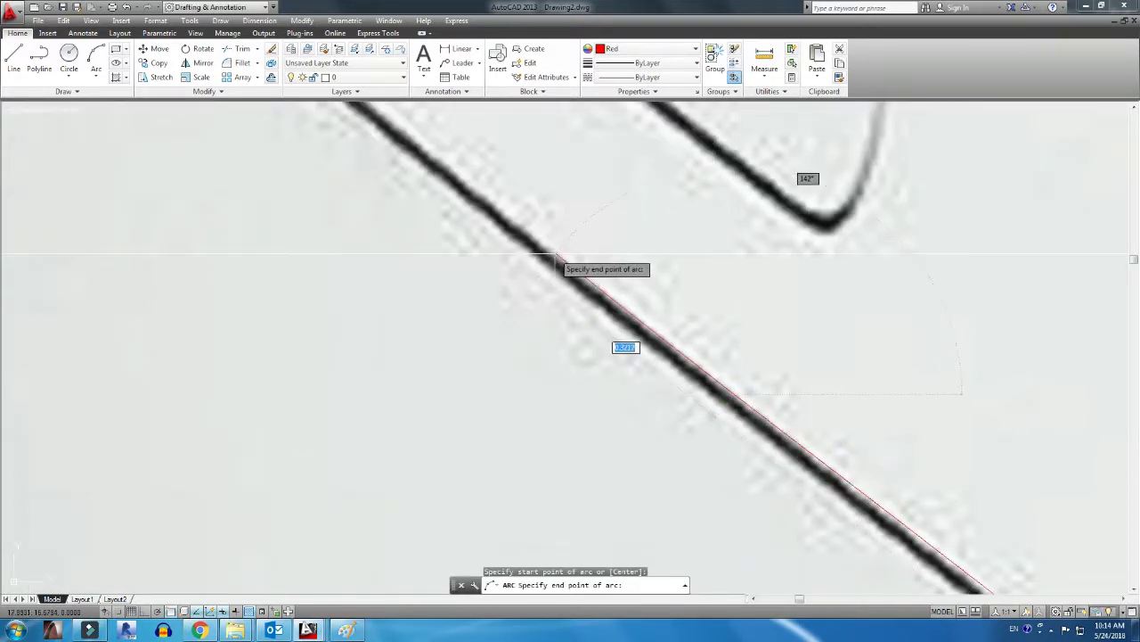
{"action": "scroll", "coordinate": [555, 259], "scroll_direction": "down", "scroll_amount": 2}
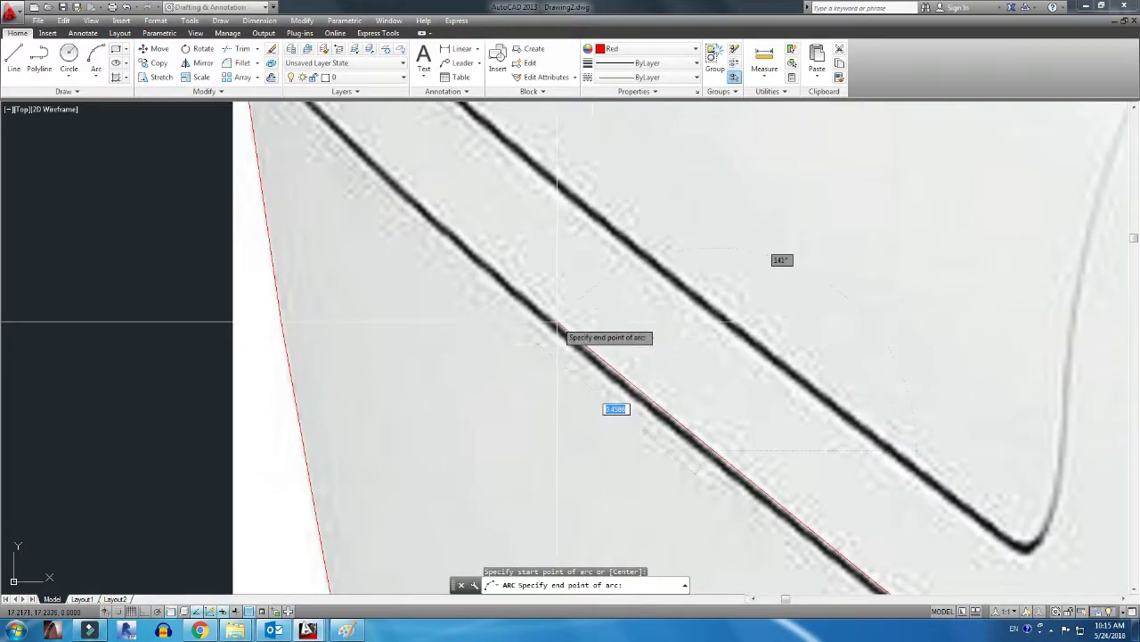
{"action": "scroll", "coordinate": [557, 322], "scroll_direction": "up", "scroll_amount": 2}
{"action": "left_click", "coordinate": [579, 366]}
{"action": "left_click", "coordinate": [442, 238]}
{"action": "key", "text": "Return"}
Offset the traced crease to make a parallel copy beside it
{"action": "scroll", "coordinate": [499, 336], "scroll_direction": "down", "scroll_amount": 1}
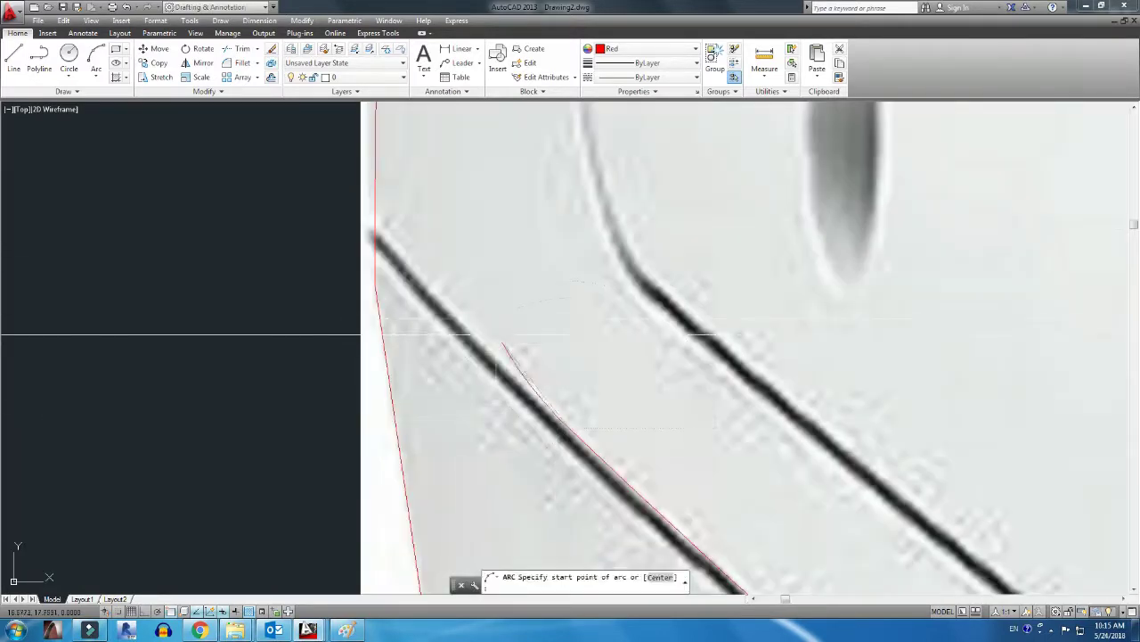
{"action": "scroll", "coordinate": [428, 231], "scroll_direction": "up", "scroll_amount": 1}
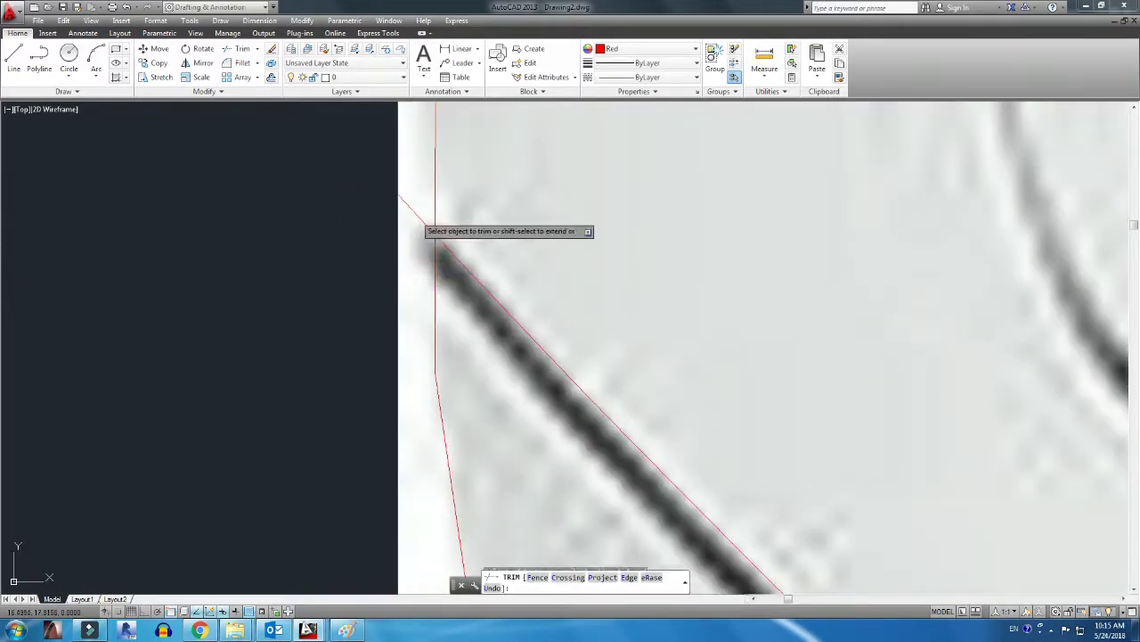
{"action": "key", "text": "Return"}
{"action": "scroll", "coordinate": [463, 339], "scroll_direction": "down", "scroll_amount": 1}
{"action": "scroll", "coordinate": [550, 389], "scroll_direction": "up", "scroll_amount": 2}
{"action": "left_click", "coordinate": [552, 392]}
{"action": "left_click", "coordinate": [550, 389]}
{"action": "scroll", "coordinate": [548, 383], "scroll_direction": "down", "scroll_amount": 1}
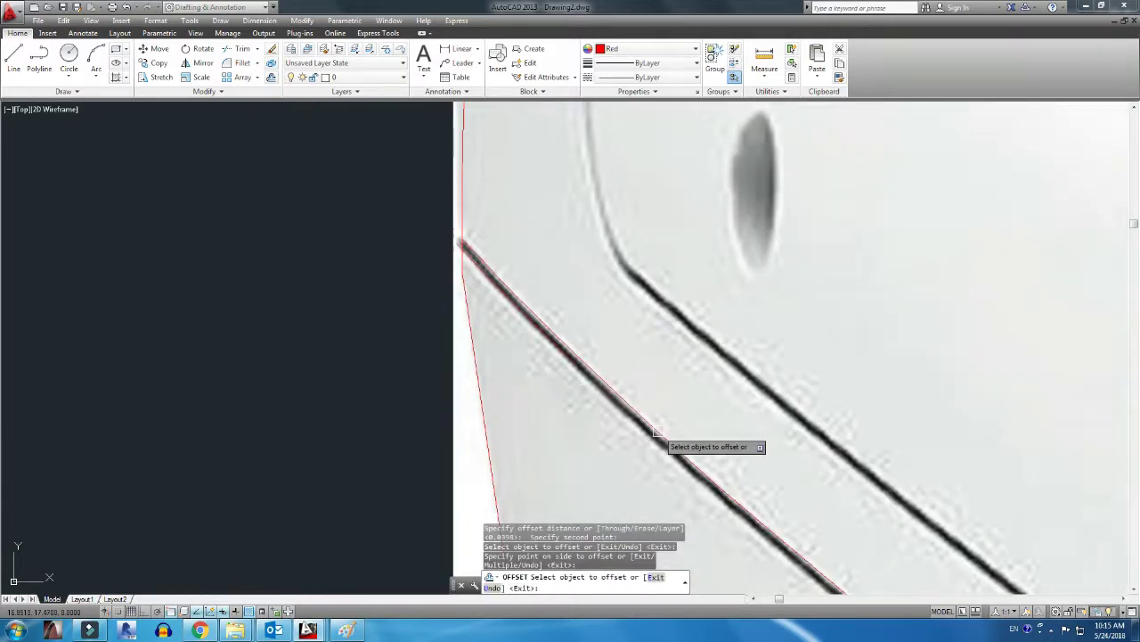
{"action": "scroll", "coordinate": [611, 357], "scroll_direction": "down", "scroll_amount": 1}
{"action": "scroll", "coordinate": [590, 340], "scroll_direction": "up", "scroll_amount": 1}
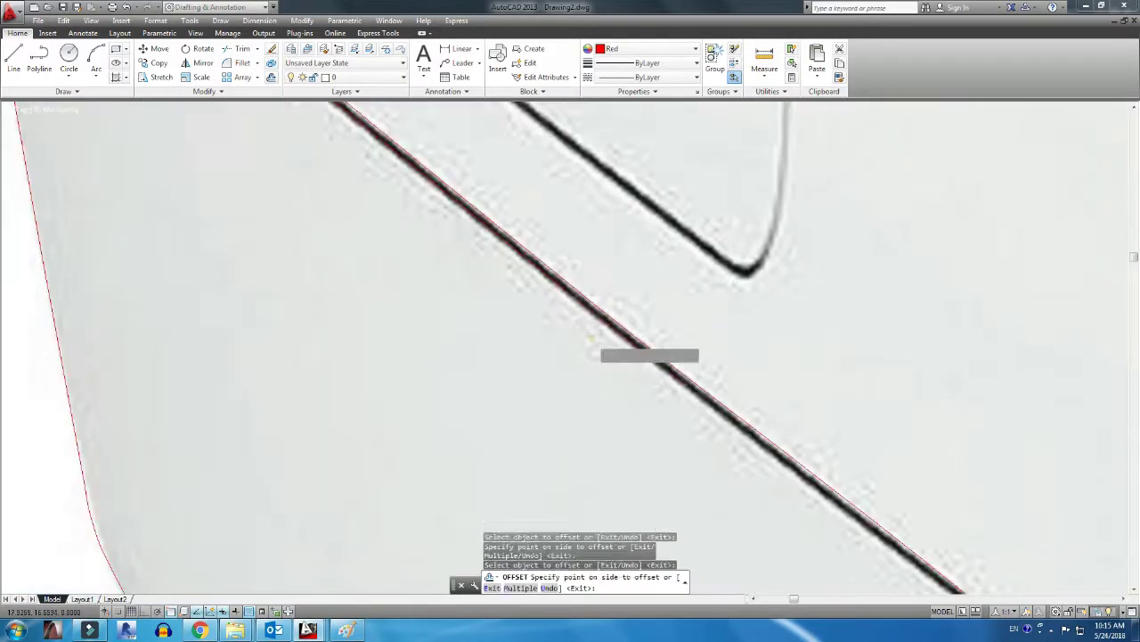
{"action": "left_click", "coordinate": [555, 255]}
{"action": "left_click", "coordinate": [687, 351]}
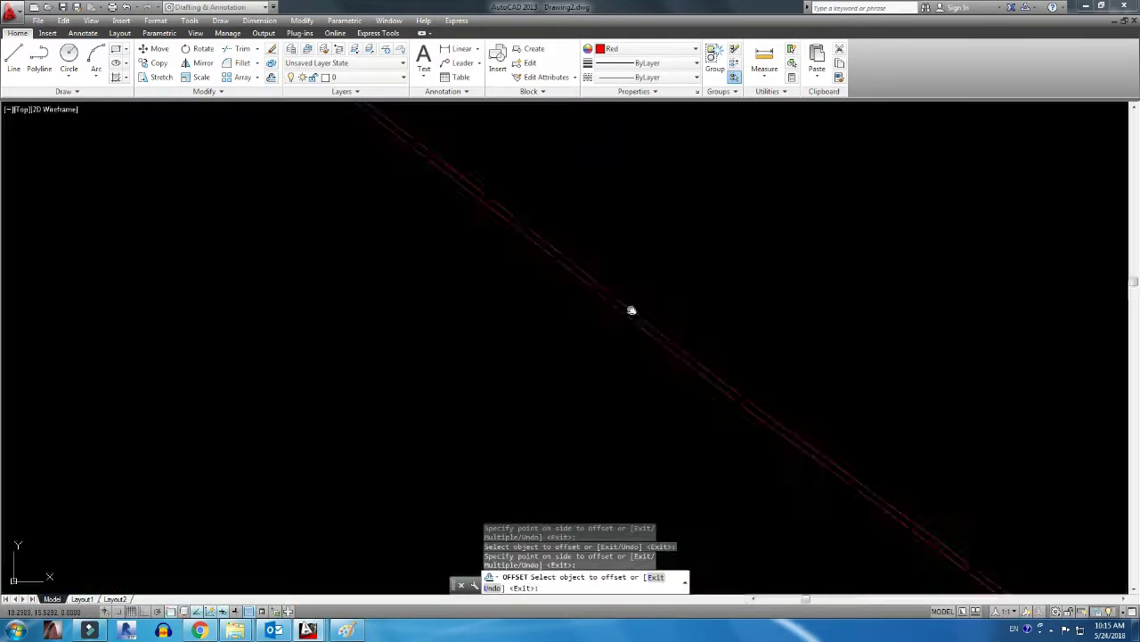
Begin another arc along the traced edge, then end the arc command
{"action": "middle_click_drag", "start_coordinate": [958, 464], "coordinate": [326, 149]}
{"action": "scroll", "coordinate": [458, 242], "scroll_direction": "up", "scroll_amount": 2}
{"action": "key", "text": "a"}
{"action": "key", "text": "Return"}
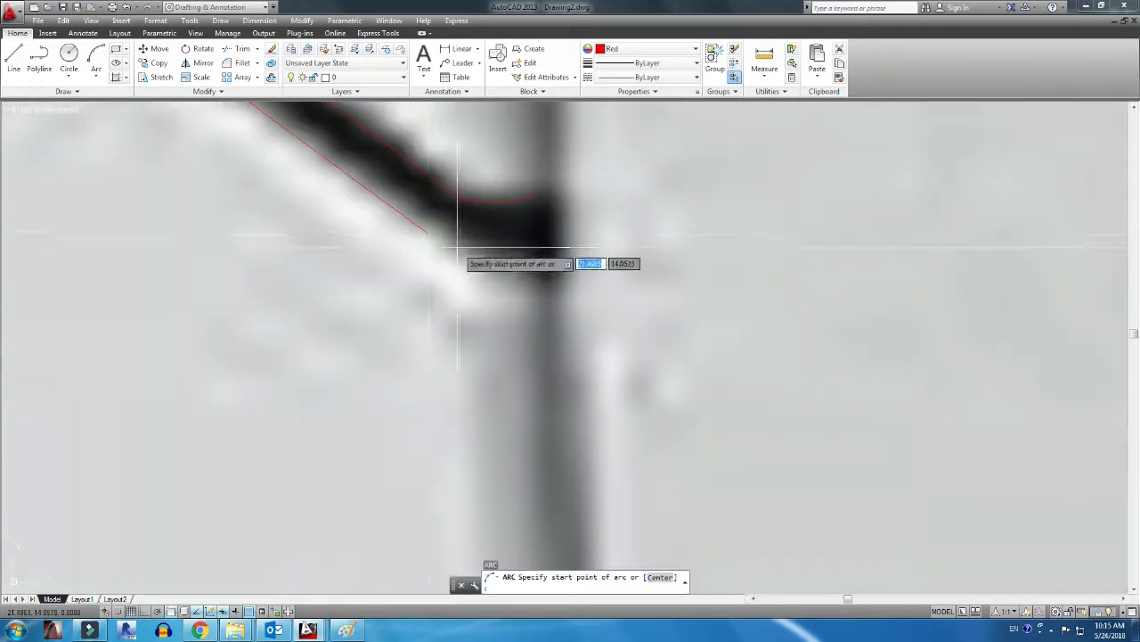
{"action": "left_click", "coordinate": [535, 276]}
{"action": "scroll", "coordinate": [613, 277], "scroll_direction": "down", "scroll_amount": 1}
{"action": "left_click", "coordinate": [613, 277]}
{"action": "key", "text": "Escape"}
{"action": "scroll", "coordinate": [624, 339], "scroll_direction": "down", "scroll_amount": 3}
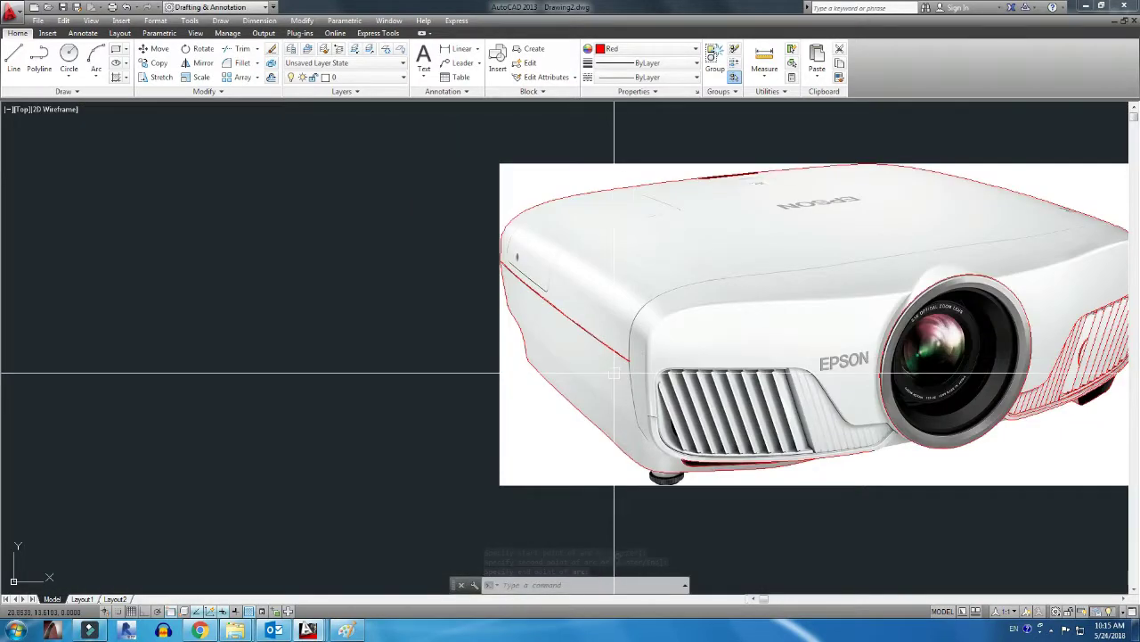
Temporarily hide the projector photo to check the red trace, then bring it back
{"action": "left_click", "coordinate": [879, 484]}
{"action": "left_click", "coordinate": [1091, 607]}
{"action": "middle_click_drag", "start_coordinate": [1125, 460], "coordinate": [924, 451]}
{"action": "left_click", "coordinate": [1091, 607]}
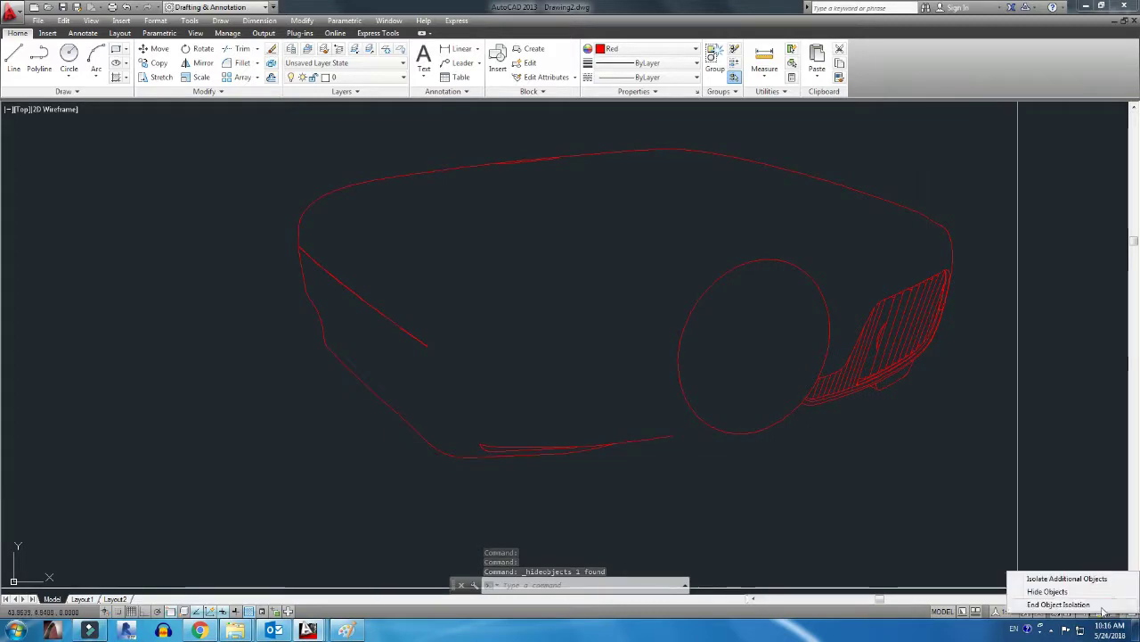
{"action": "left_click", "coordinate": [1069, 547]}
Draw a three-point red arc along the vent frame edge
{"action": "key", "text": "a"}
{"action": "key", "text": "Return"}
{"action": "scroll", "coordinate": [520, 402], "scroll_direction": "up", "scroll_amount": 5}
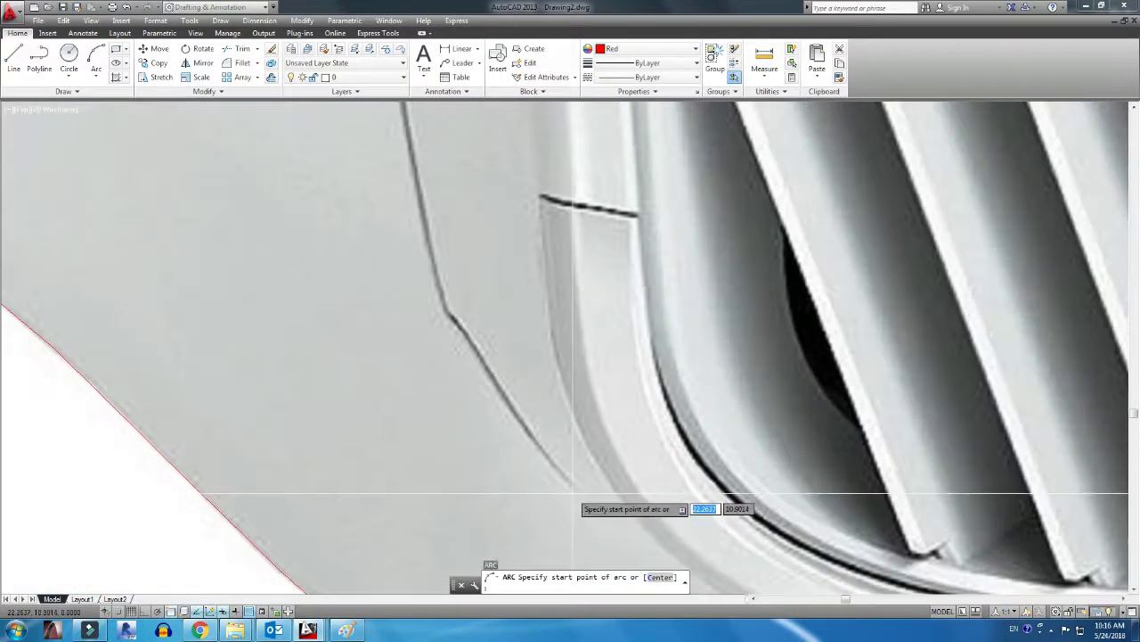
{"action": "scroll", "coordinate": [586, 478], "scroll_direction": "up", "scroll_amount": 2}
{"action": "left_click", "coordinate": [586, 478]}
{"action": "left_click", "coordinate": [475, 349]}
{"action": "scroll", "coordinate": [376, 273], "scroll_direction": "down", "scroll_amount": 1}
{"action": "scroll", "coordinate": [560, 437], "scroll_direction": "down", "scroll_amount": 2}
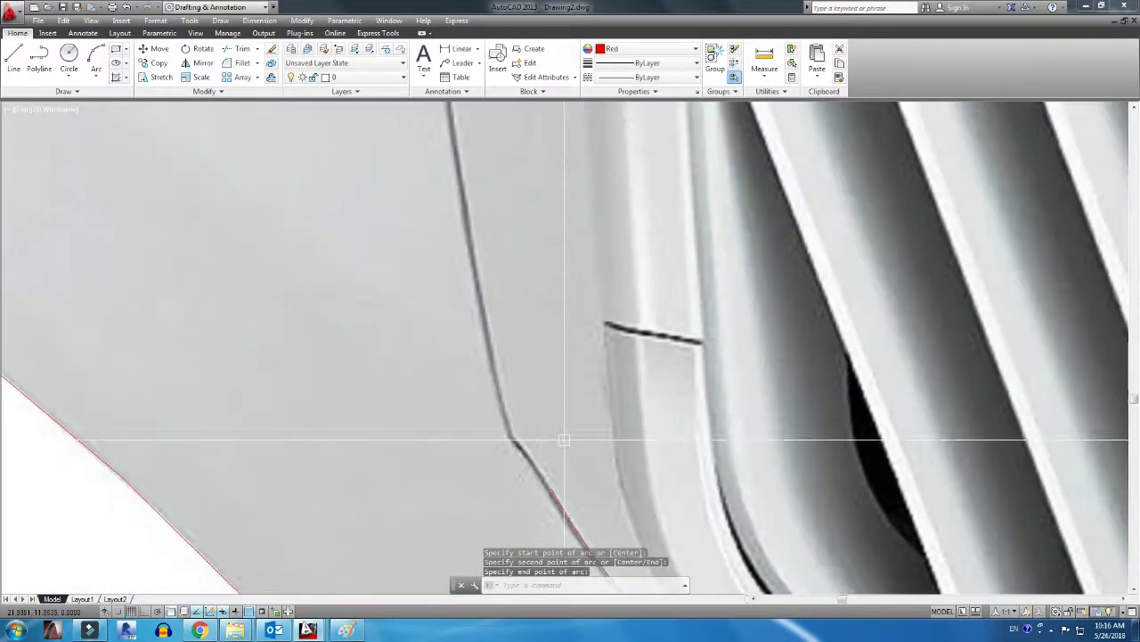
{"action": "scroll", "coordinate": [473, 422], "scroll_direction": "up", "scroll_amount": 3}
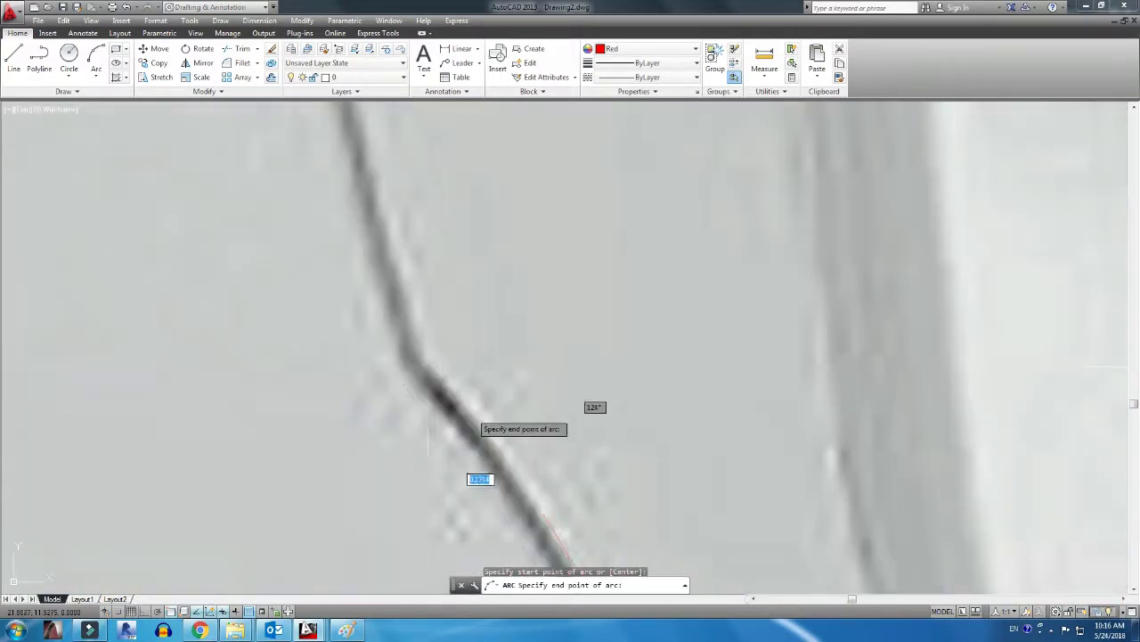
{"action": "left_click", "coordinate": [372, 142]}
Continue a tangent red arc along the body edge up to the corner
{"action": "left_click", "coordinate": [524, 392]}
{"action": "scroll", "coordinate": [534, 419], "scroll_direction": "up", "scroll_amount": 3}
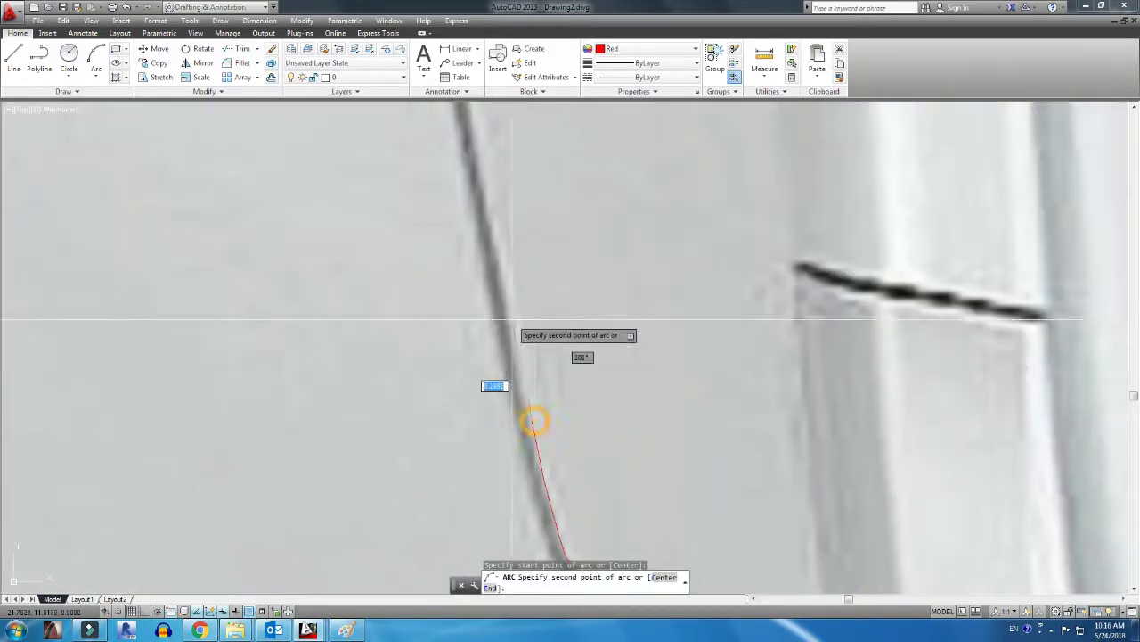
{"action": "key", "text": "Return"}
{"action": "key", "text": "Return"}
{"action": "scroll", "coordinate": [526, 357], "scroll_direction": "up", "scroll_amount": 2}
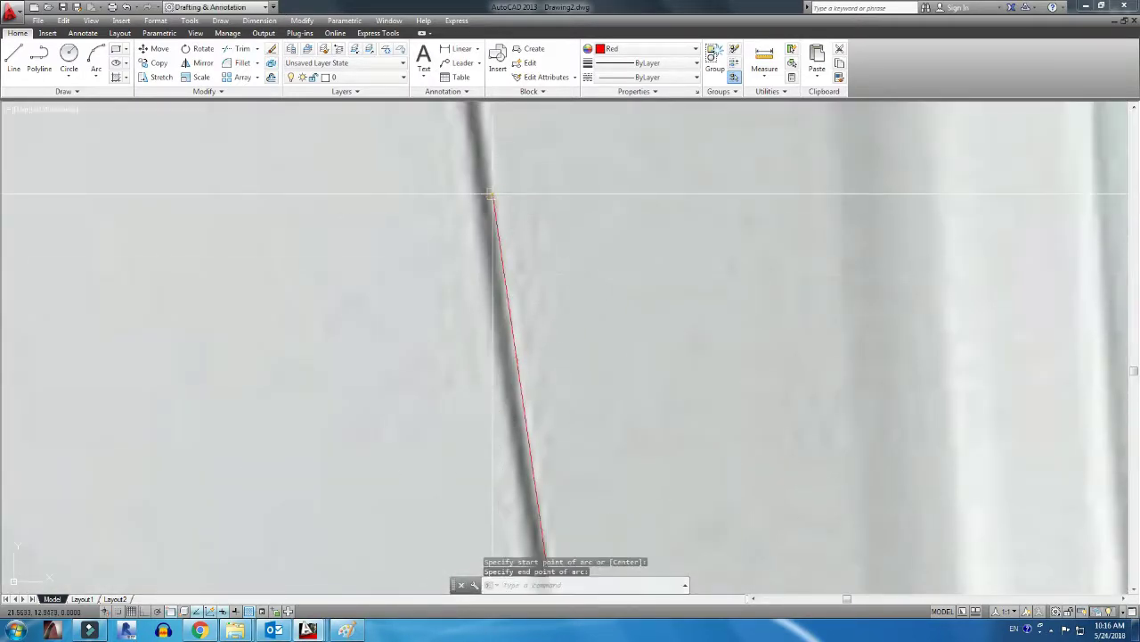
{"action": "mouse_move", "coordinate": [510, 277]}
{"action": "middle_mouse_down"}
{"action": "mouse_move", "coordinate": [570, 267]}
{"action": "mouse_move", "coordinate": [653, 401]}
{"action": "middle_mouse_up"}
{"action": "scroll", "coordinate": [579, 272], "scroll_direction": "down", "scroll_amount": 2}
{"action": "scroll", "coordinate": [604, 277], "scroll_direction": "up", "scroll_amount": 2}
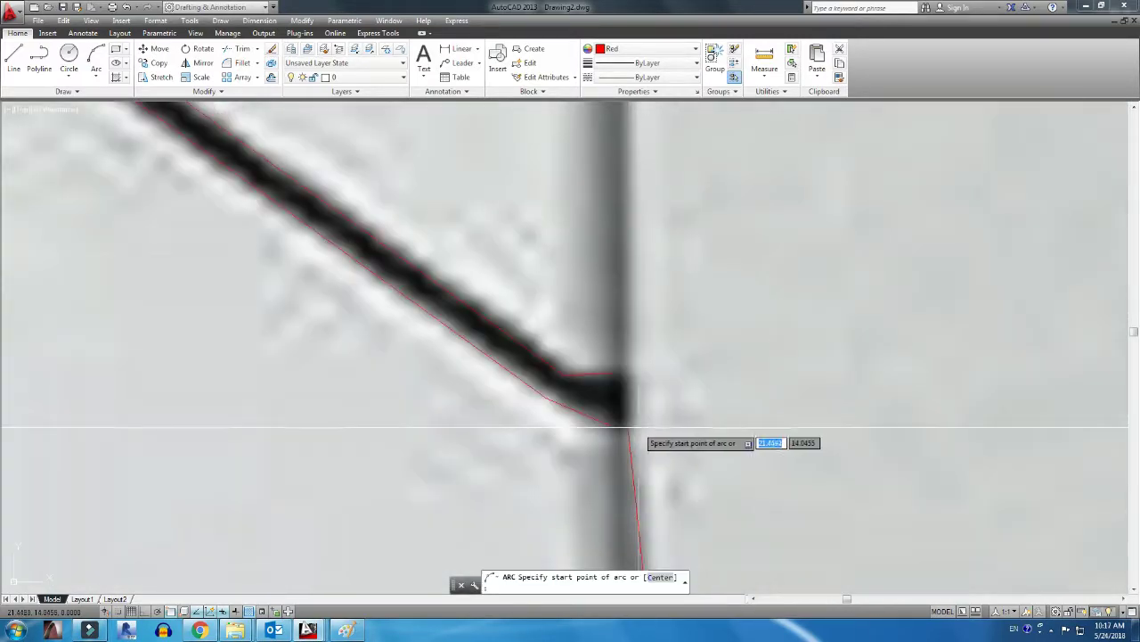
{"action": "scroll", "coordinate": [632, 222], "scroll_direction": "down", "scroll_amount": 1}
{"action": "left_click", "coordinate": [632, 166]}
{"action": "middle_click_drag", "start_coordinate": [632, 166], "coordinate": [661, 465]}
Extend a tangent arc down along the curved side edge of the body
{"action": "key", "text": "Return"}
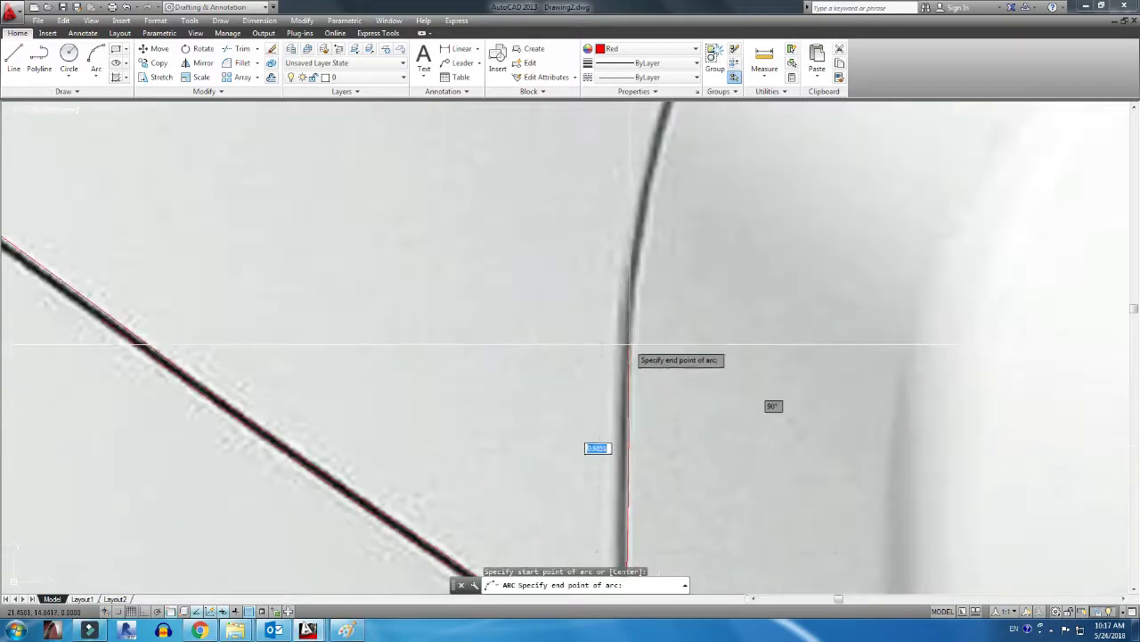
{"action": "key", "text": "Return"}
{"action": "scroll", "coordinate": [514, 483], "scroll_direction": "up", "scroll_amount": 2}
{"action": "scroll", "coordinate": [523, 435], "scroll_direction": "down", "scroll_amount": 1}
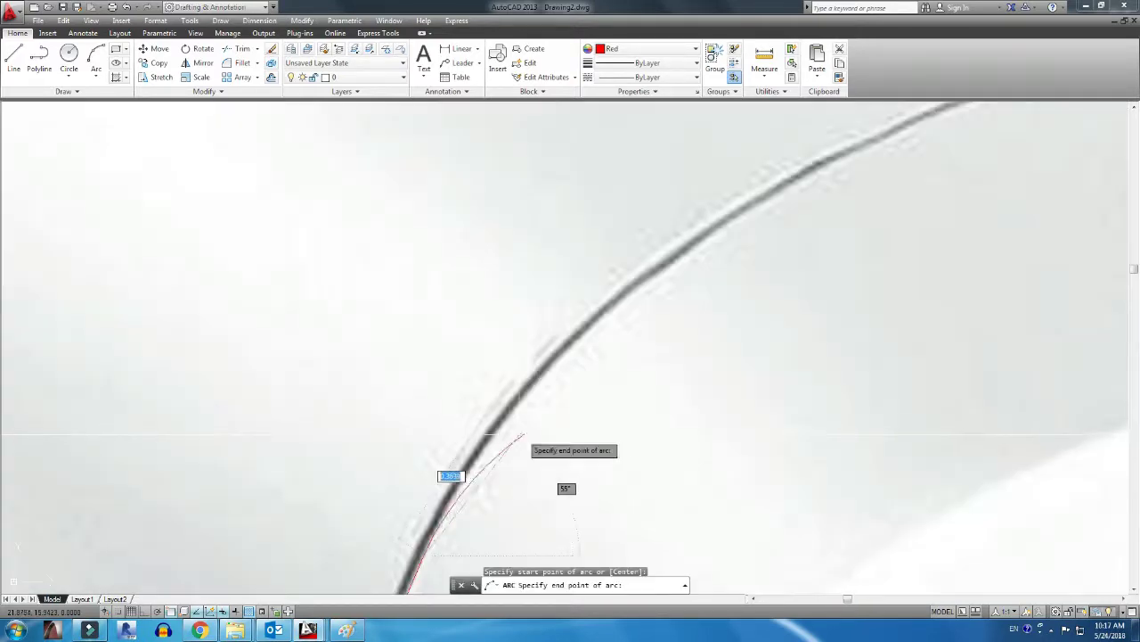
{"action": "scroll", "coordinate": [613, 304], "scroll_direction": "up", "scroll_amount": 1}
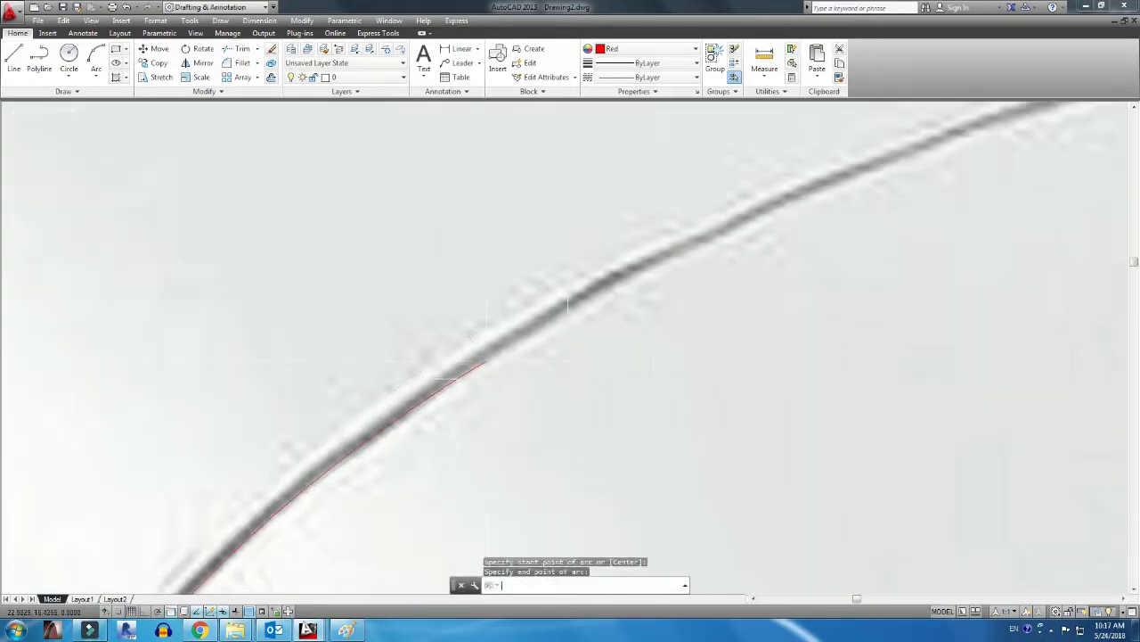
{"action": "scroll", "coordinate": [454, 392], "scroll_direction": "down", "scroll_amount": 1}
{"action": "scroll", "coordinate": [481, 436], "scroll_direction": "down", "scroll_amount": 1}
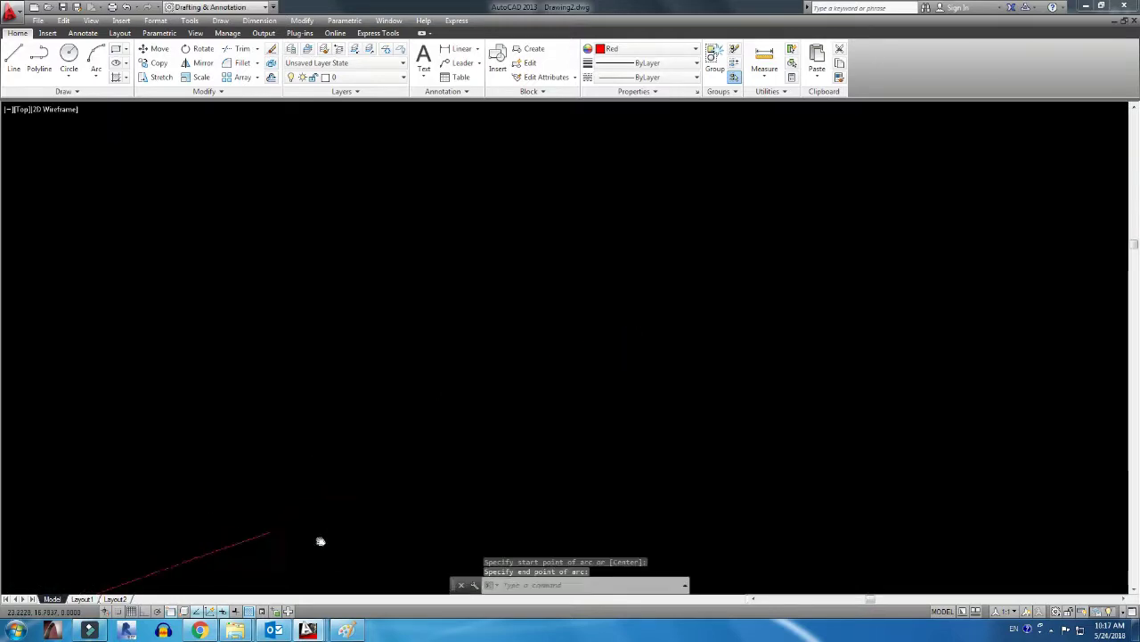
{"action": "left_click", "coordinate": [754, 397]}
Add a tangent arc along the top crease beneath the EPSON lettering
{"action": "key", "text": "Return"}
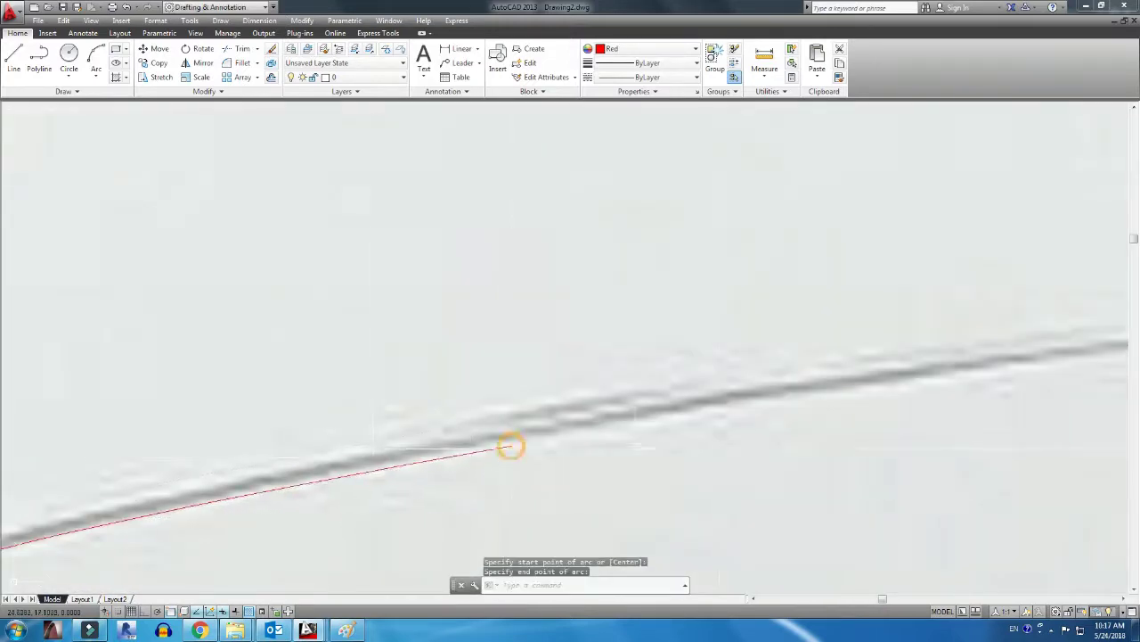
{"action": "key", "text": "Return"}
{"action": "key", "text": "Return"}
{"action": "middle_click_drag", "start_coordinate": [859, 393], "coordinate": [397, 439]}
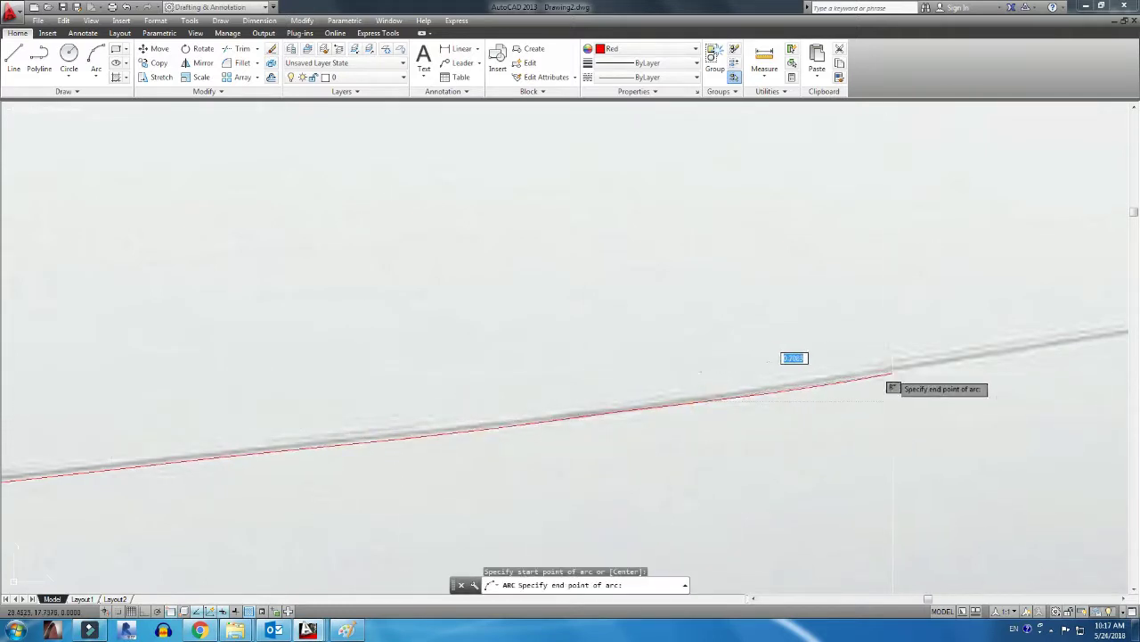
{"action": "left_click", "coordinate": [891, 372]}
{"action": "middle_click_drag", "start_coordinate": [891, 372], "coordinate": [470, 535]}
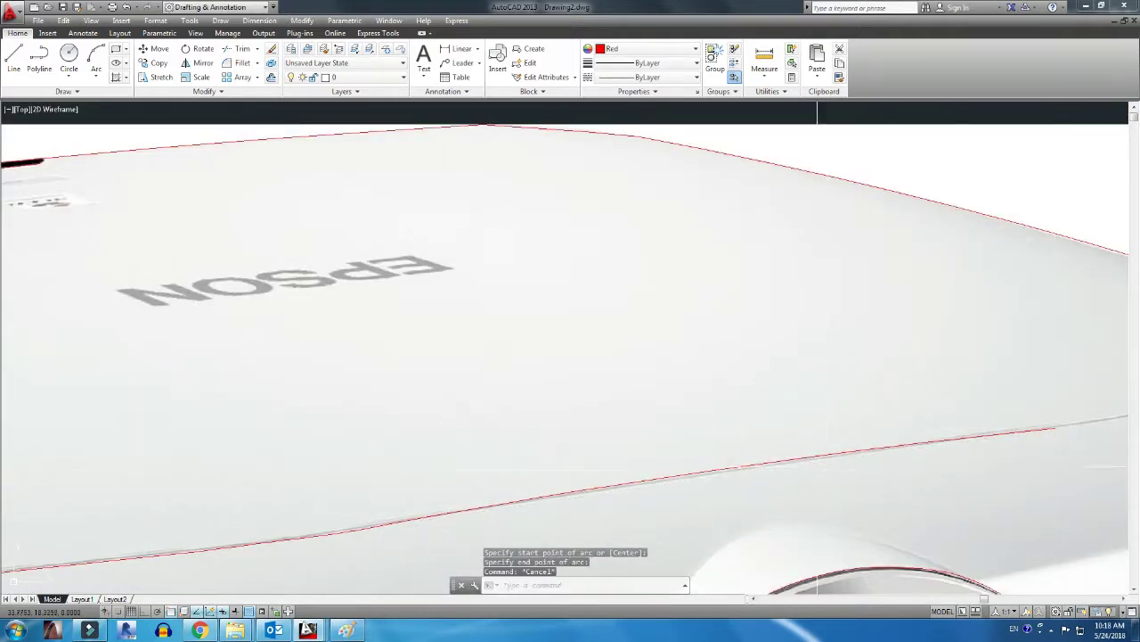
Start a red arc on the top panel crease, placing its first two points
{"action": "scroll", "coordinate": [739, 467], "scroll_direction": "up", "scroll_amount": 3}
{"action": "key", "text": "Return"}
{"action": "left_click", "coordinate": [735, 427]}
{"action": "scroll", "coordinate": [739, 455], "scroll_direction": "down", "scroll_amount": 3}
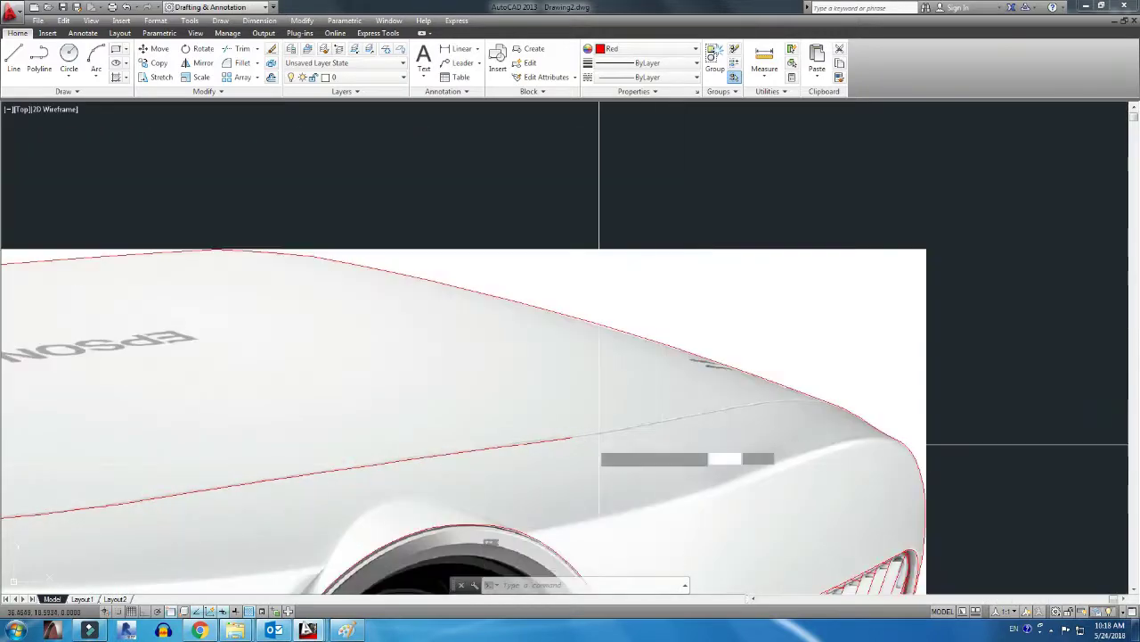
{"action": "scroll", "coordinate": [738, 455], "scroll_direction": "up", "scroll_amount": 3}
{"action": "left_click", "coordinate": [1018, 381]}
{"action": "scroll", "coordinate": [1019, 381], "scroll_direction": "down", "scroll_amount": 3}
{"action": "middle_click_drag", "start_coordinate": [407, 466], "coordinate": [718, 415]}
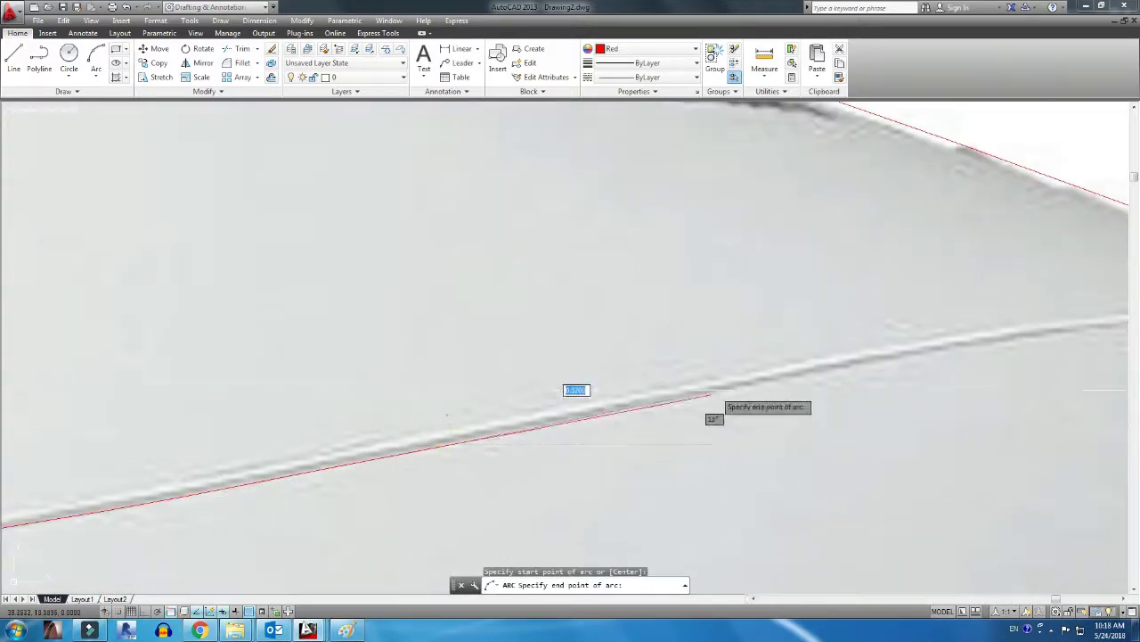
{"action": "scroll", "coordinate": [718, 415], "scroll_direction": "up", "scroll_amount": 3}
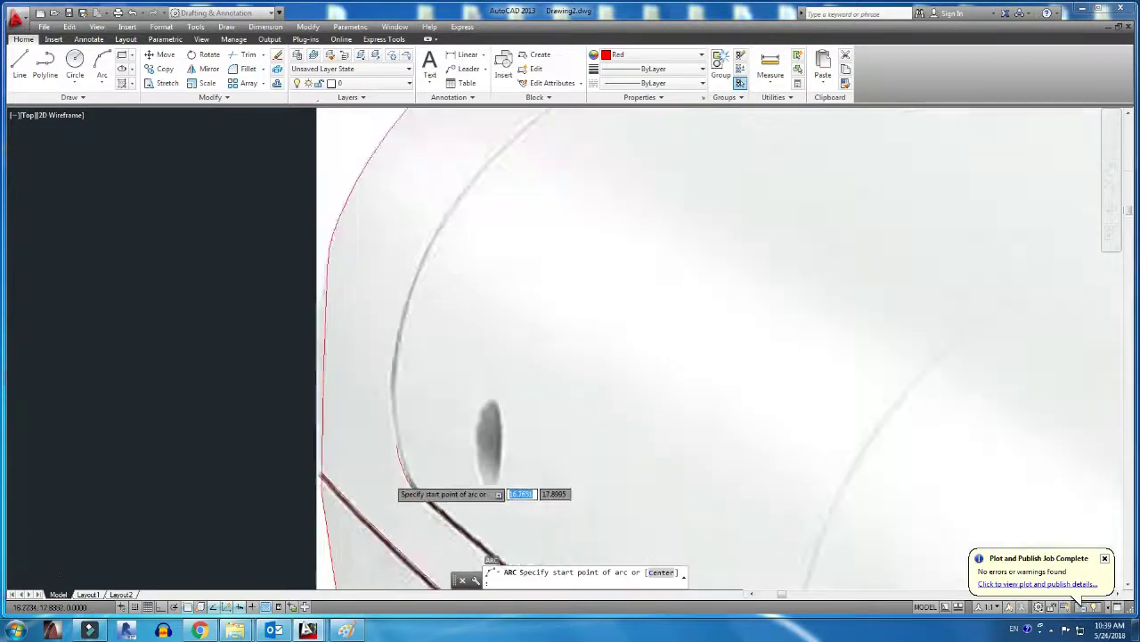
Trace a three-point arc along the body edge, cancelling a stray grip edit
{"action": "left_click", "coordinate": [396, 477]}
{"action": "scroll", "coordinate": [383, 339], "scroll_direction": "up", "scroll_amount": 2}
{"action": "left_click", "coordinate": [376, 247]}
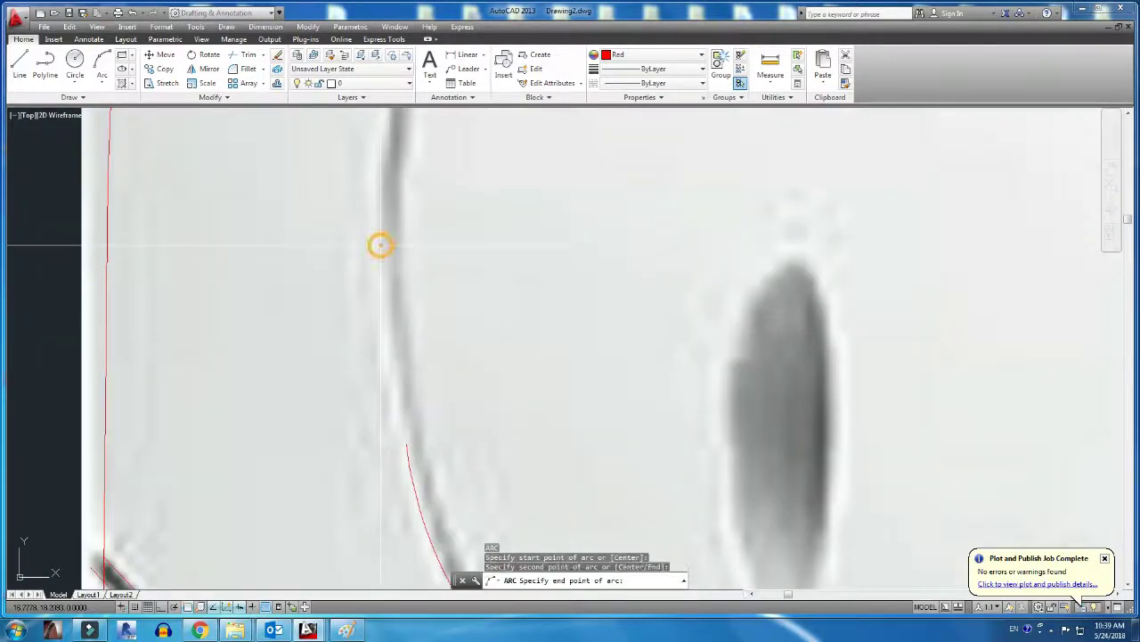
{"action": "left_click", "coordinate": [402, 166]}
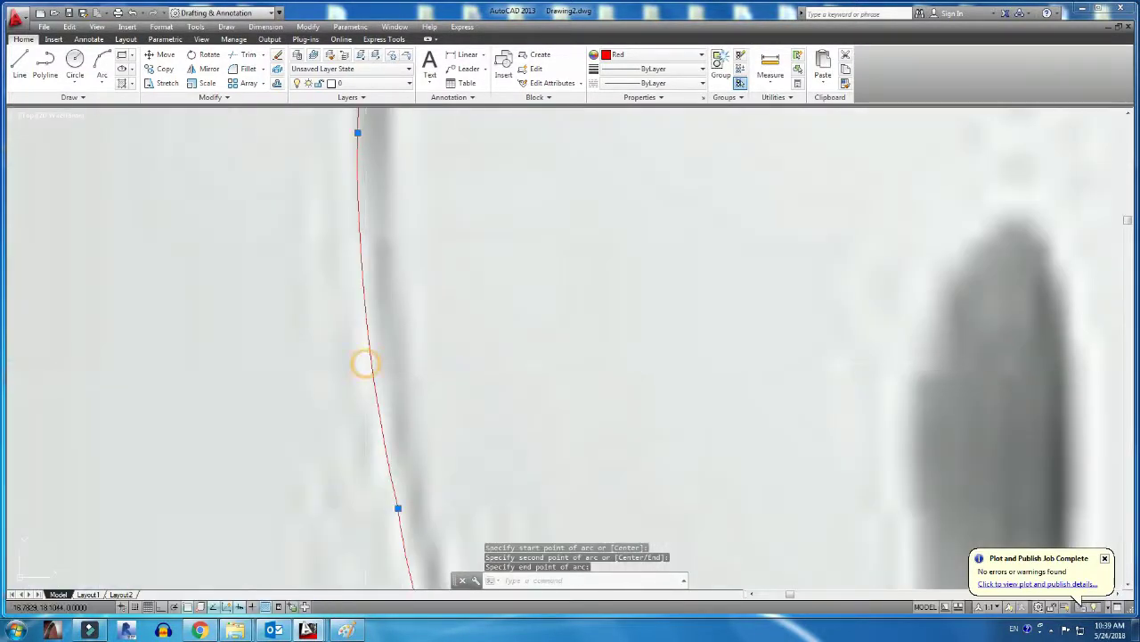
{"action": "scroll", "coordinate": [364, 364], "scroll_direction": "down", "scroll_amount": 3}
{"action": "key", "text": "Escape"}
{"action": "scroll", "coordinate": [419, 395], "scroll_direction": "up", "scroll_amount": 3}
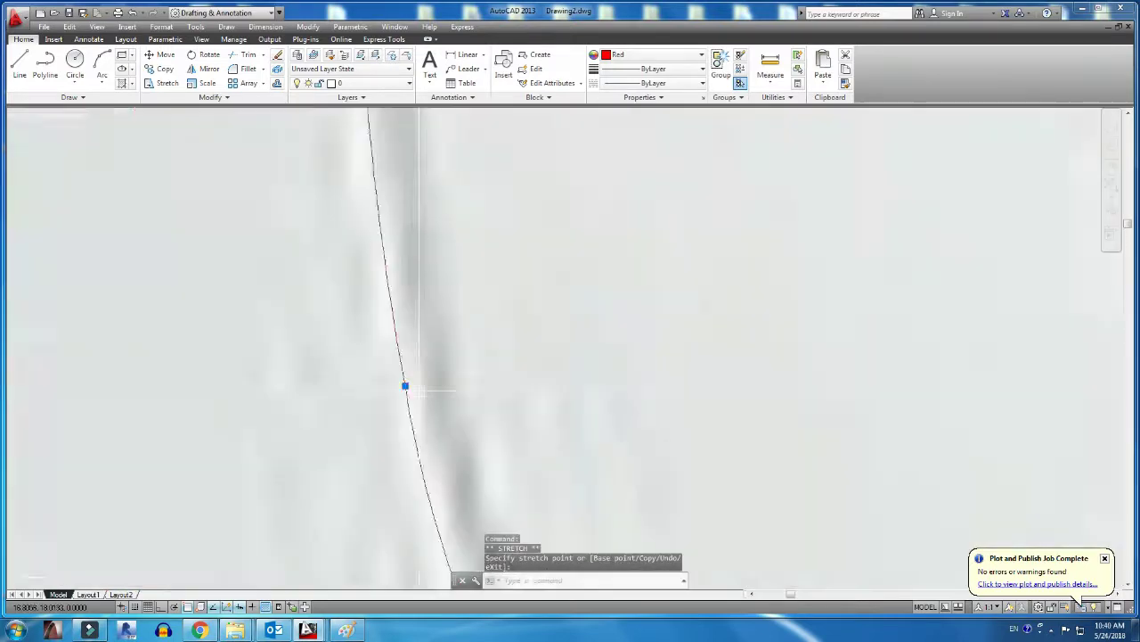
{"action": "scroll", "coordinate": [410, 385], "scroll_direction": "down", "scroll_amount": 2}
Draw arcs along the curved edge, ending on the inner crease curve
{"action": "key", "text": "Return"}
{"action": "left_click", "coordinate": [356, 418]}
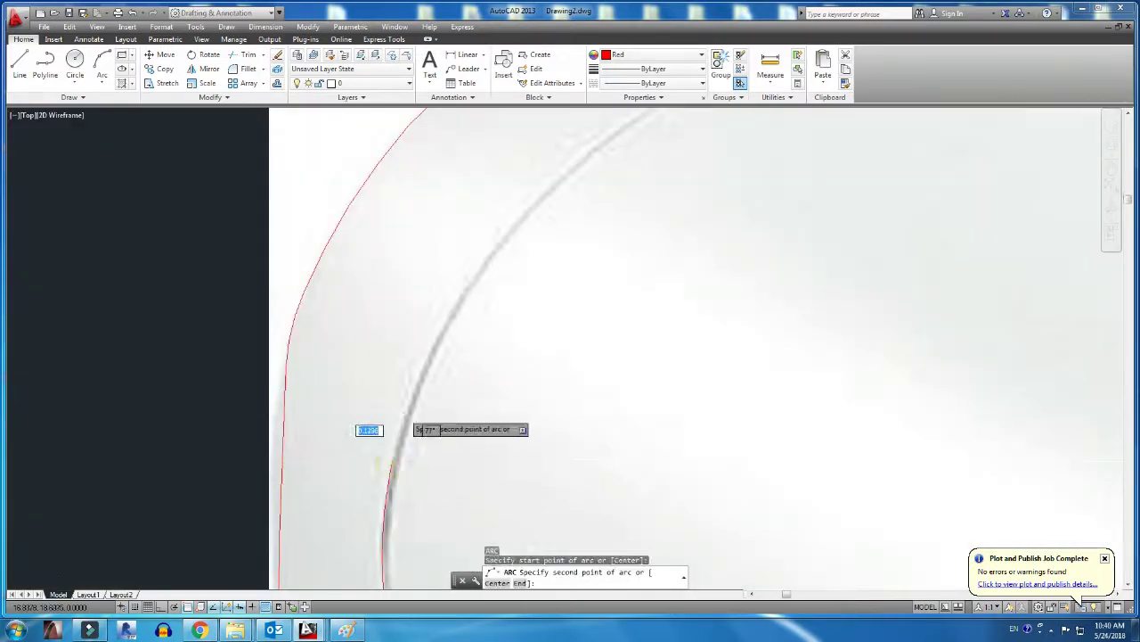
{"action": "left_click", "coordinate": [405, 286]}
{"action": "scroll", "coordinate": [343, 444], "scroll_direction": "up", "scroll_amount": 2}
{"action": "left_click", "coordinate": [389, 354]}
{"action": "key", "text": "Return"}
{"action": "scroll", "coordinate": [323, 461], "scroll_direction": "up", "scroll_amount": 2}
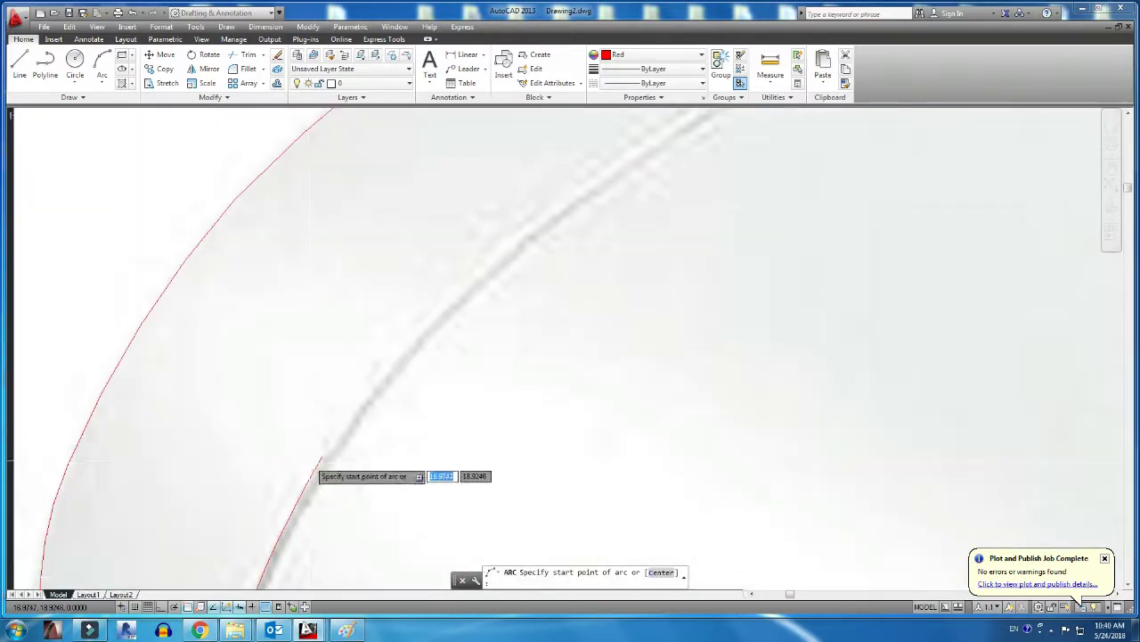
{"action": "scroll", "coordinate": [490, 265], "scroll_direction": "down", "scroll_amount": 2}
{"action": "scroll", "coordinate": [309, 408], "scroll_direction": "up", "scroll_amount": 2}
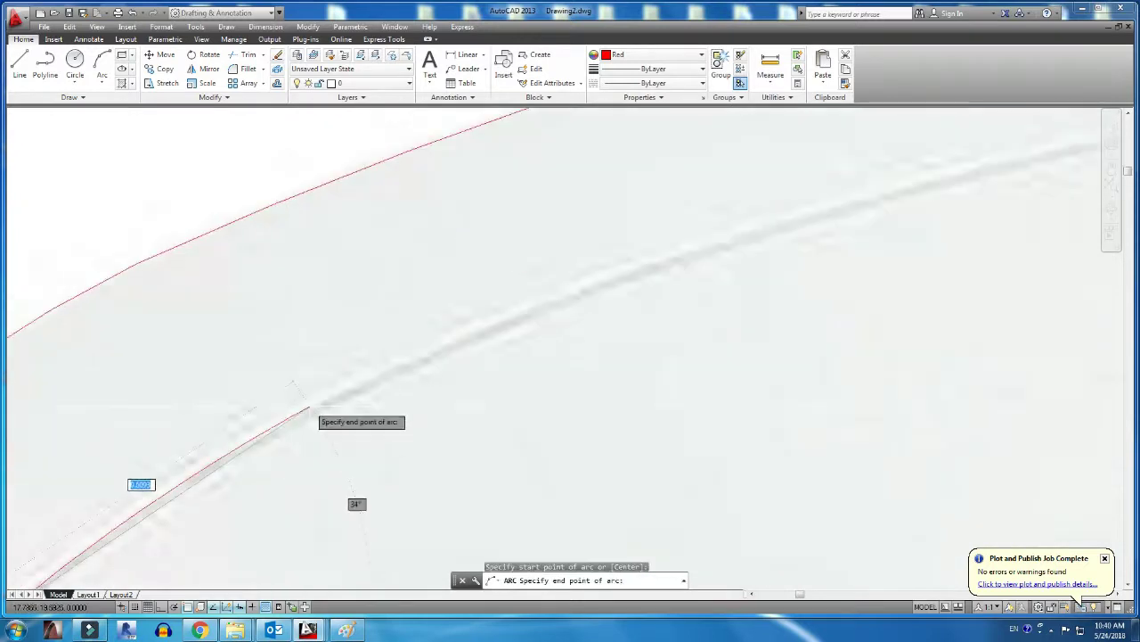
{"action": "scroll", "coordinate": [632, 319], "scroll_direction": "down", "scroll_amount": 2}
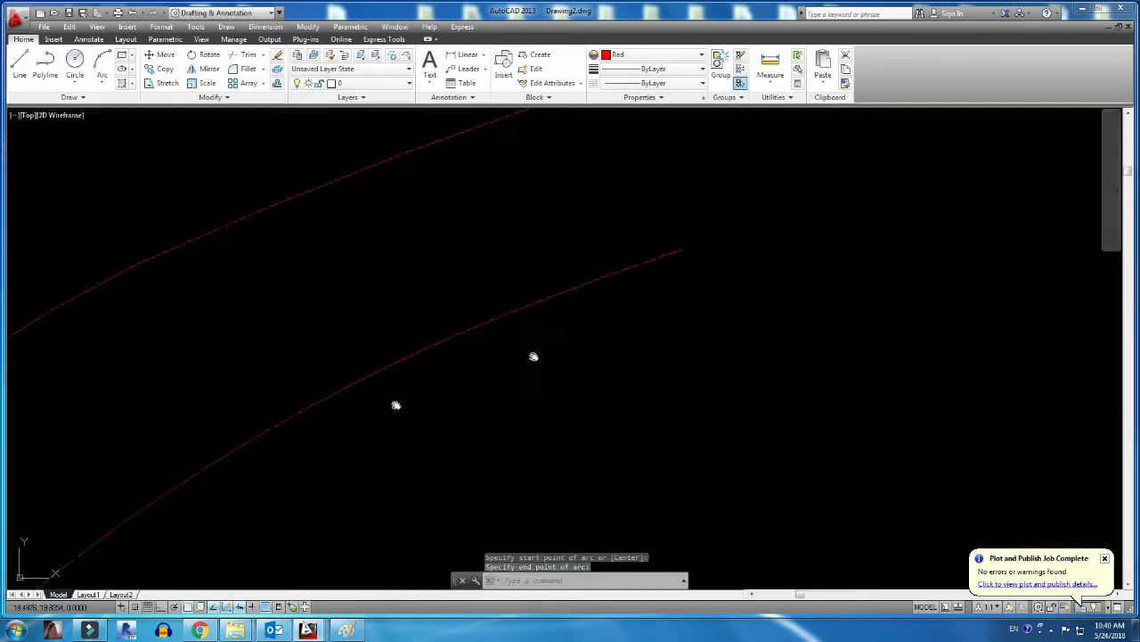
{"action": "scroll", "coordinate": [309, 408], "scroll_direction": "up", "scroll_amount": 2}
{"action": "left_click", "coordinate": [606, 328]}
{"action": "scroll", "coordinate": [606, 327], "scroll_direction": "down", "scroll_amount": 2}
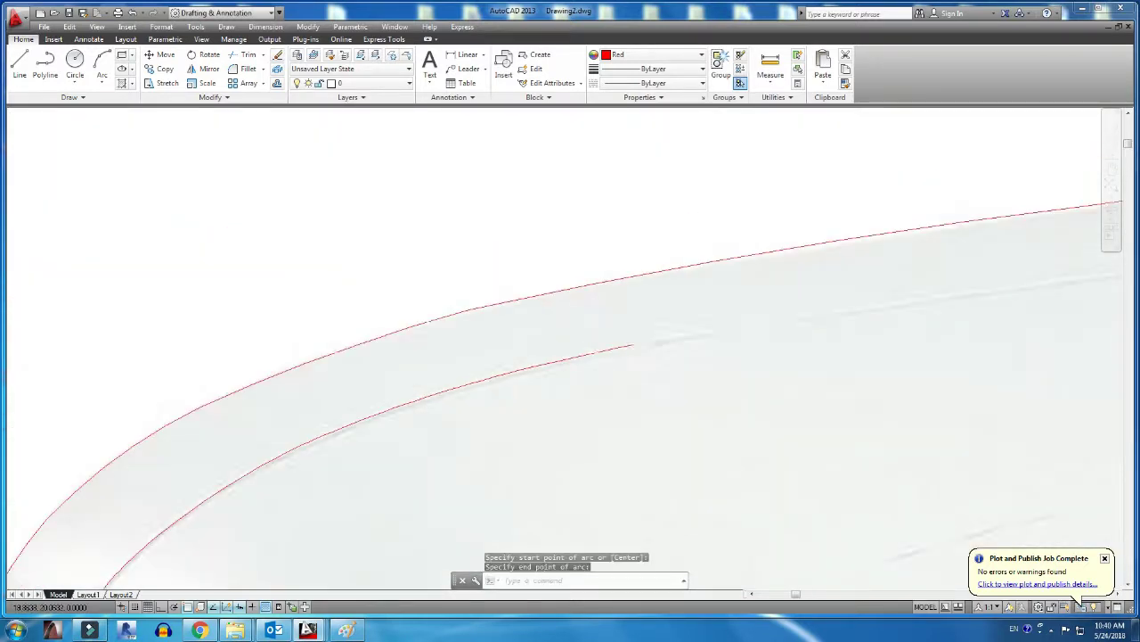
Cancel the unfinished arc and move the last arc's end to where the curve turns
{"action": "key", "text": "Return"}
{"action": "key", "text": "Return"}
{"action": "scroll", "coordinate": [655, 374], "scroll_direction": "up", "scroll_amount": 2}
{"action": "scroll", "coordinate": [677, 373], "scroll_direction": "up", "scroll_amount": 1}
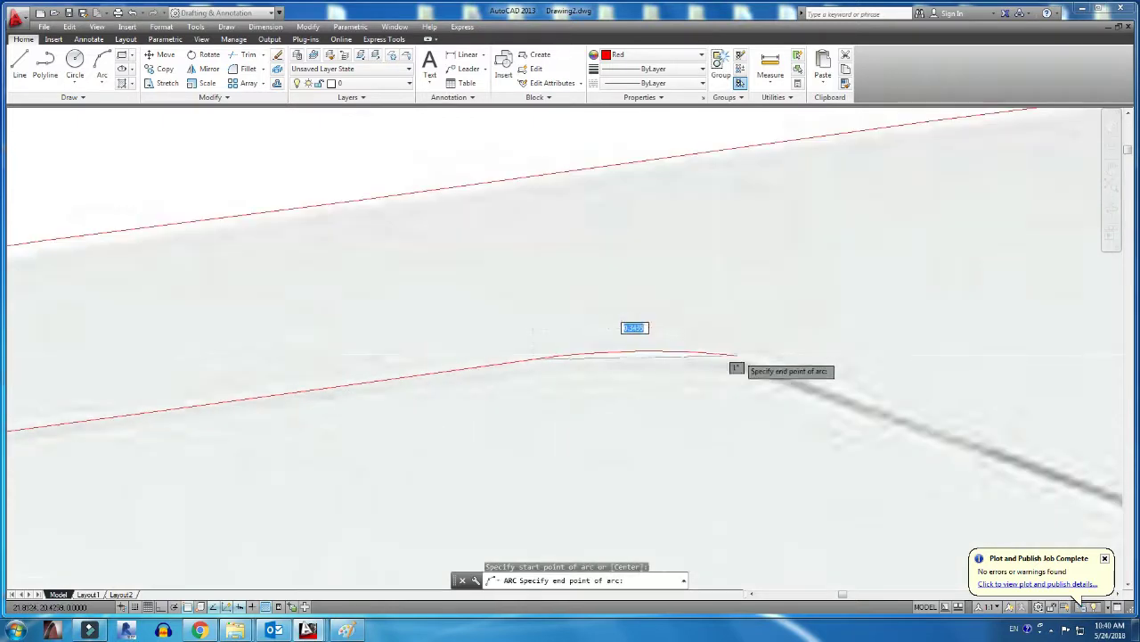
{"action": "key", "text": "Escape"}
{"action": "scroll", "coordinate": [822, 383], "scroll_direction": "up", "scroll_amount": 1}
{"action": "left_click", "coordinate": [821, 376]}
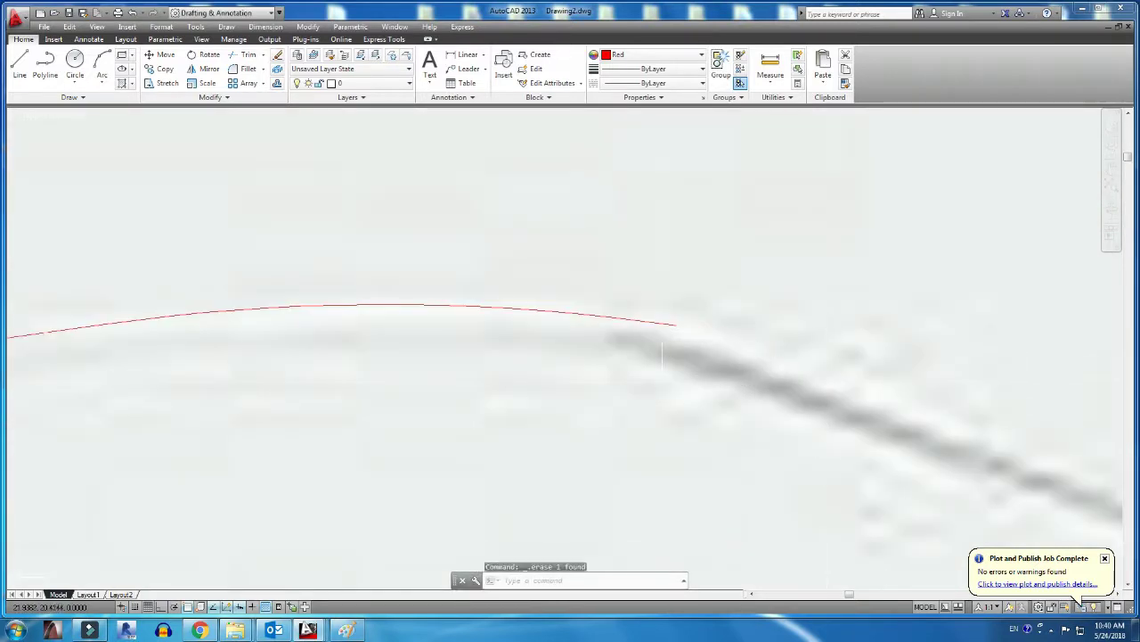
{"action": "left_click", "coordinate": [675, 326]}
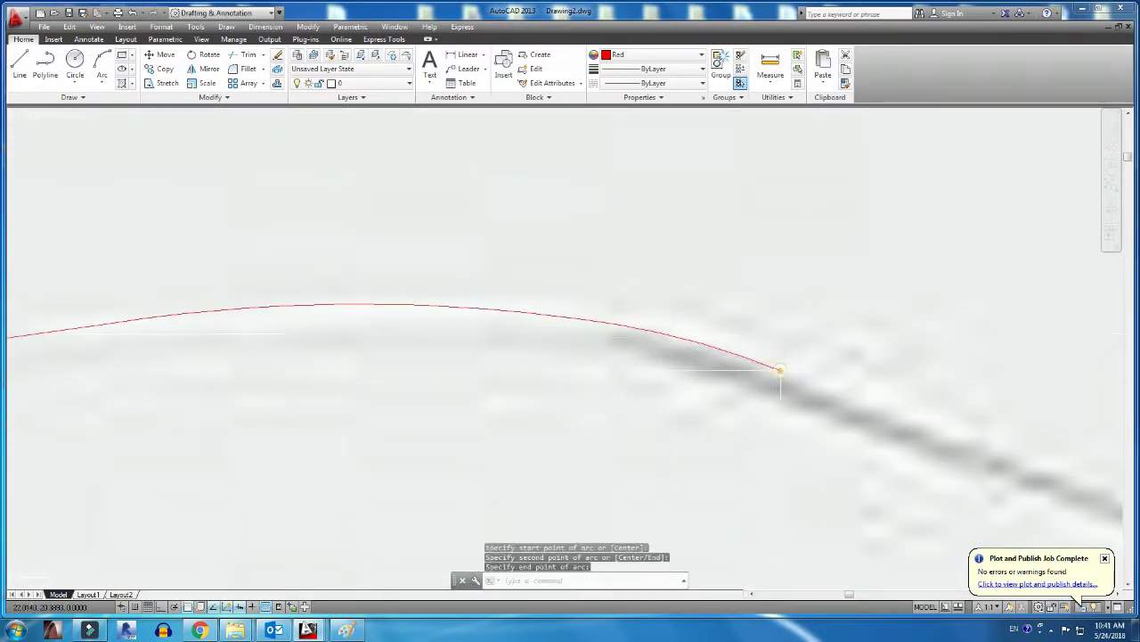
{"action": "left_click", "coordinate": [779, 369]}
{"action": "scroll", "coordinate": [780, 369], "scroll_direction": "down", "scroll_amount": 1}
Draw a new arc ending at the crease's rounded corner
{"action": "key", "text": "Return"}
{"action": "scroll", "coordinate": [880, 466], "scroll_direction": "up", "scroll_amount": 1}
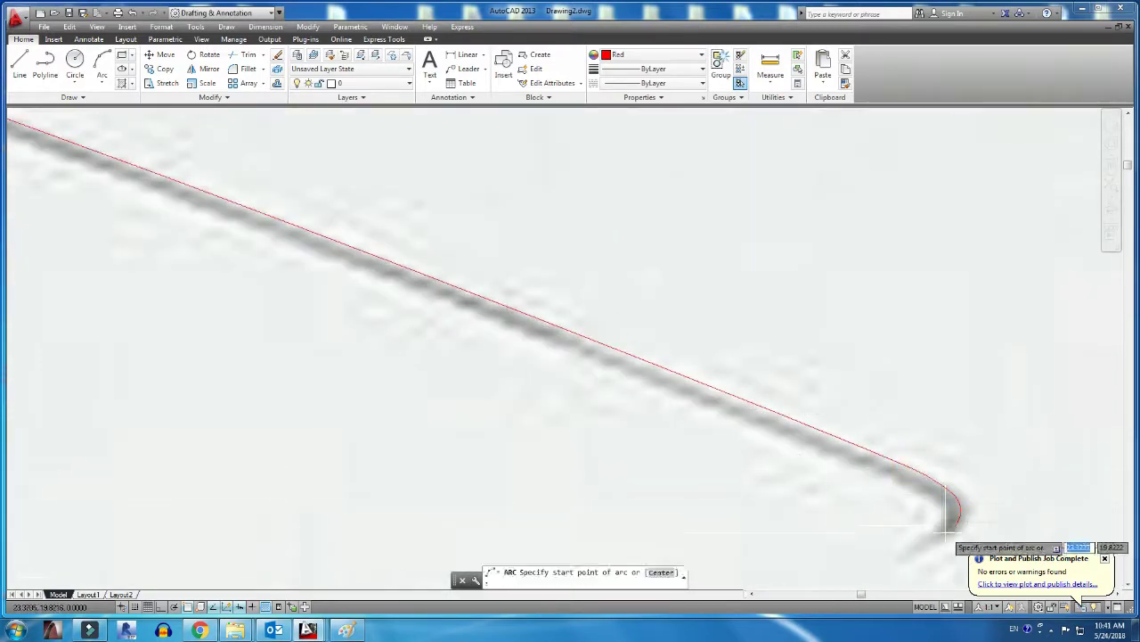
{"action": "scroll", "coordinate": [929, 552], "scroll_direction": "down", "scroll_amount": 2}
{"action": "scroll", "coordinate": [824, 349], "scroll_direction": "up", "scroll_amount": 2}
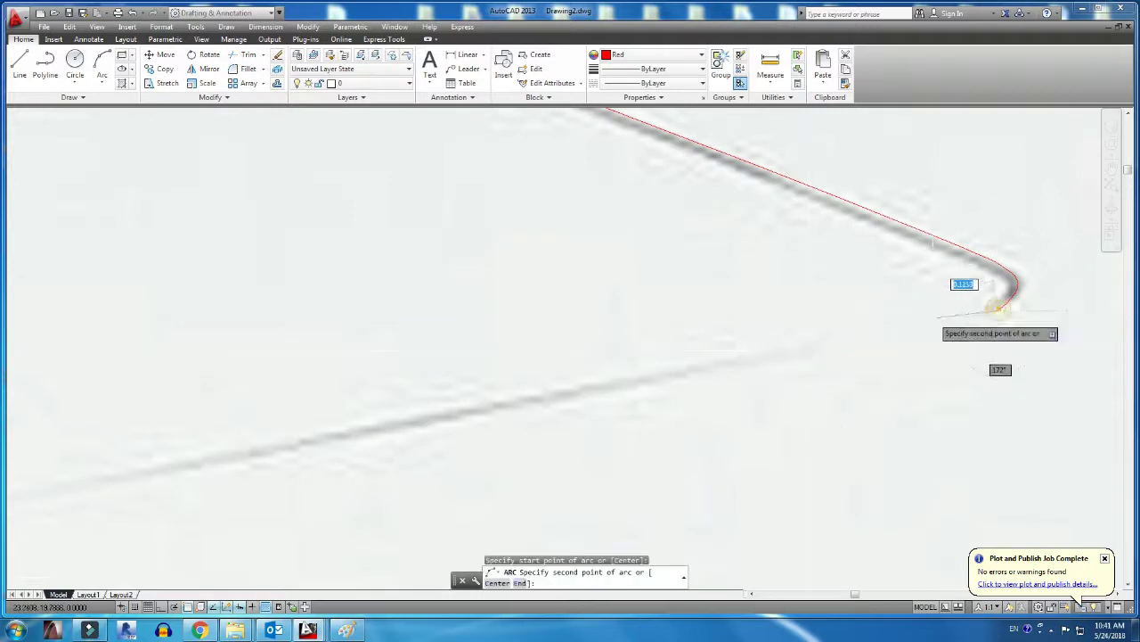
{"action": "left_click", "coordinate": [758, 361]}
Add another arc running from the crease back to the outline
{"action": "key", "text": "Return"}
{"action": "left_click", "coordinate": [904, 326]}
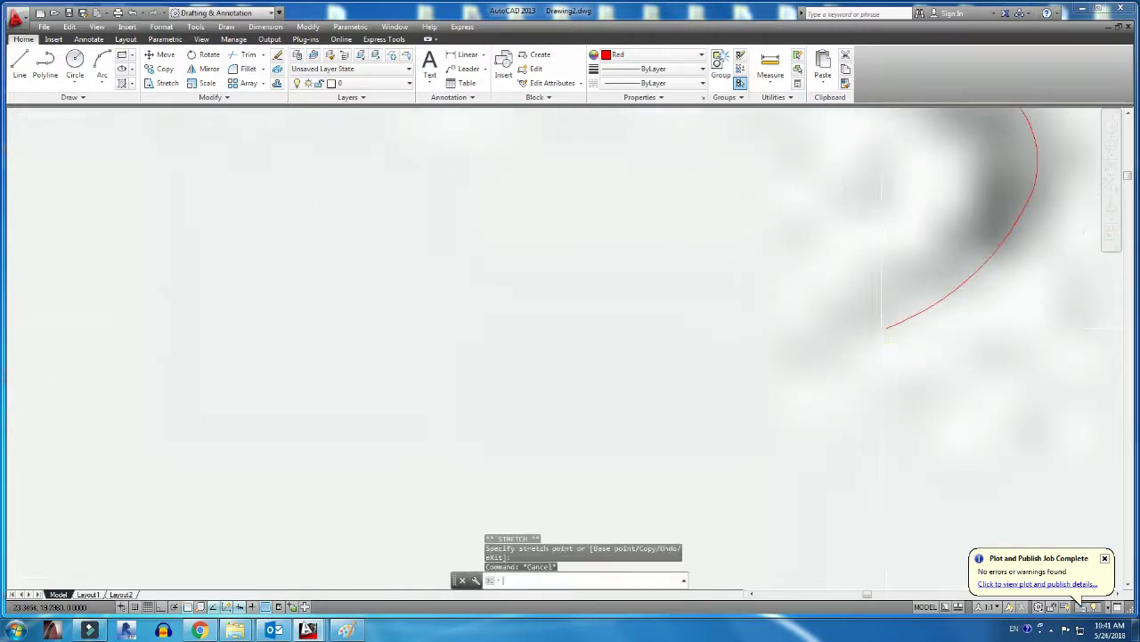
{"action": "scroll", "coordinate": [573, 379], "scroll_direction": "down", "scroll_amount": 1}
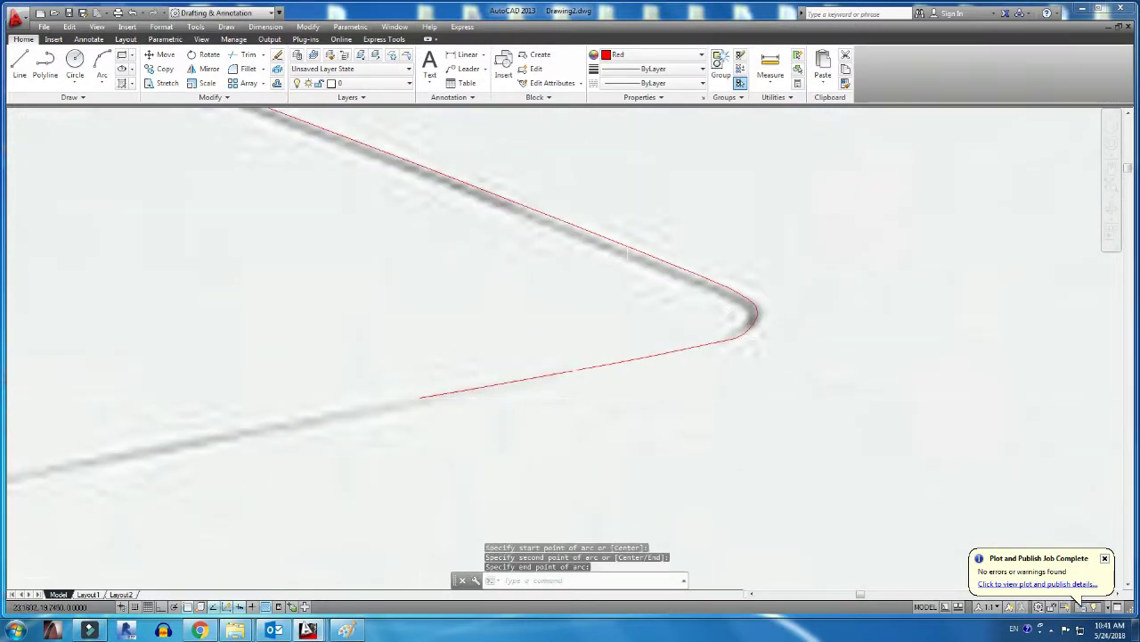
{"action": "scroll", "coordinate": [726, 405], "scroll_direction": "down", "scroll_amount": 2}
{"action": "scroll", "coordinate": [726, 405], "scroll_direction": "up", "scroll_amount": 1}
{"action": "left_click", "coordinate": [528, 443]}
{"action": "scroll", "coordinate": [90, 582], "scroll_direction": "up", "scroll_amount": 2}
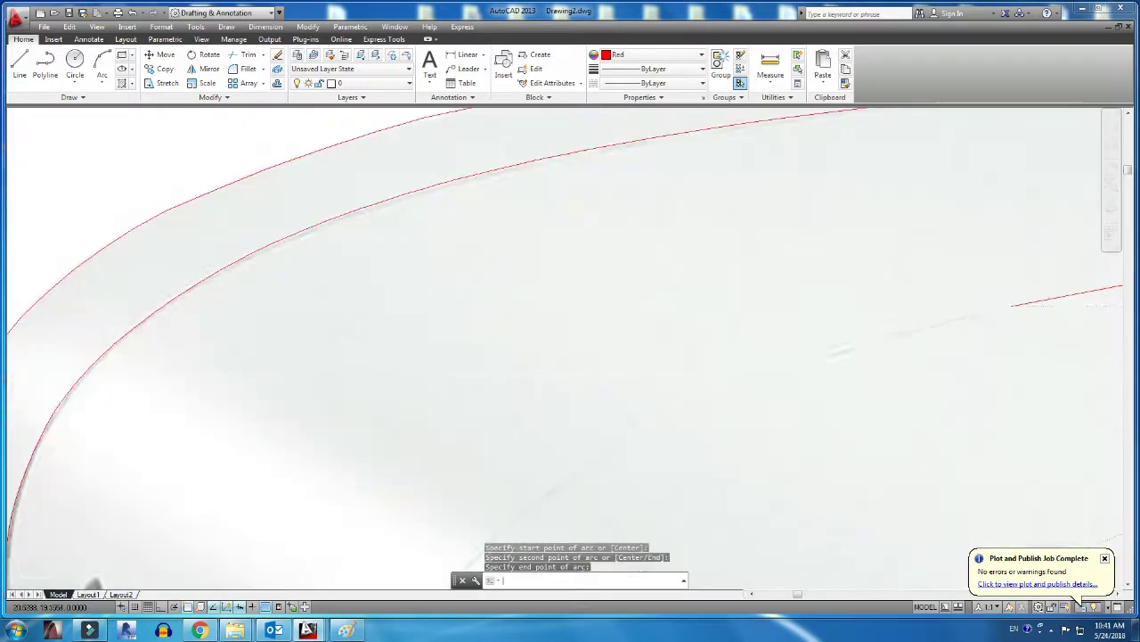
{"action": "scroll", "coordinate": [574, 470], "scroll_direction": "down", "scroll_amount": 2}
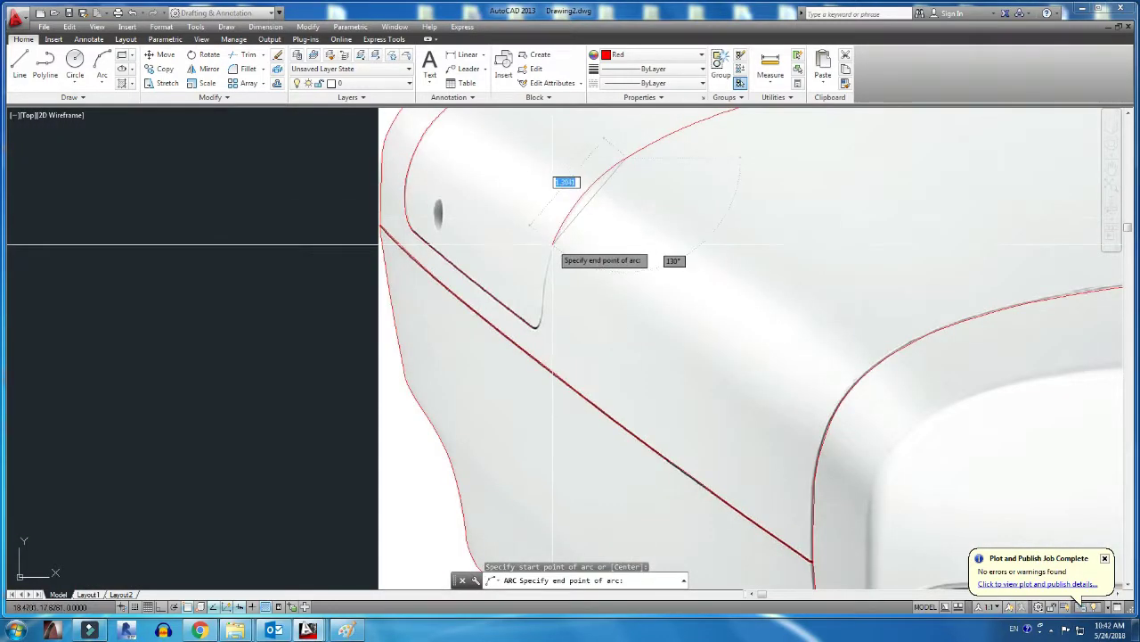
{"action": "scroll", "coordinate": [552, 250], "scroll_direction": "up", "scroll_amount": 3}
{"action": "scroll", "coordinate": [512, 285], "scroll_direction": "up", "scroll_amount": 2}
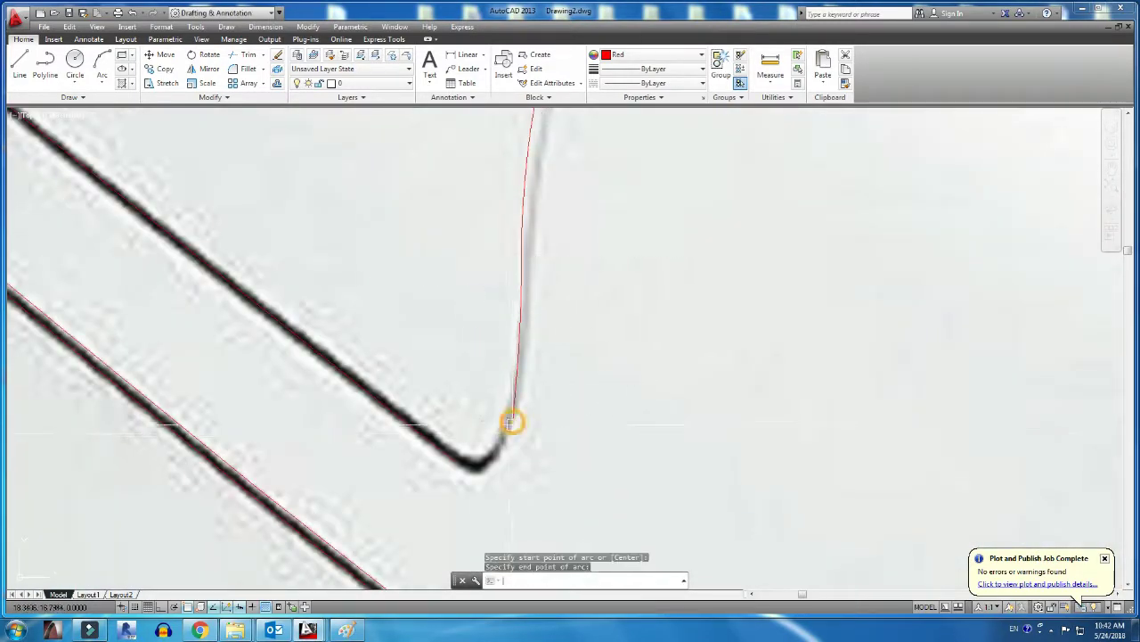
{"action": "scroll", "coordinate": [510, 422], "scroll_direction": "up", "scroll_amount": 2}
{"action": "scroll", "coordinate": [454, 490], "scroll_direction": "up", "scroll_amount": 2}
Trace arcs down the crease corner and along the panel edge, cancelling the accidental TRIM
{"action": "key", "text": "Return"}
{"action": "left_click", "coordinate": [399, 434]}
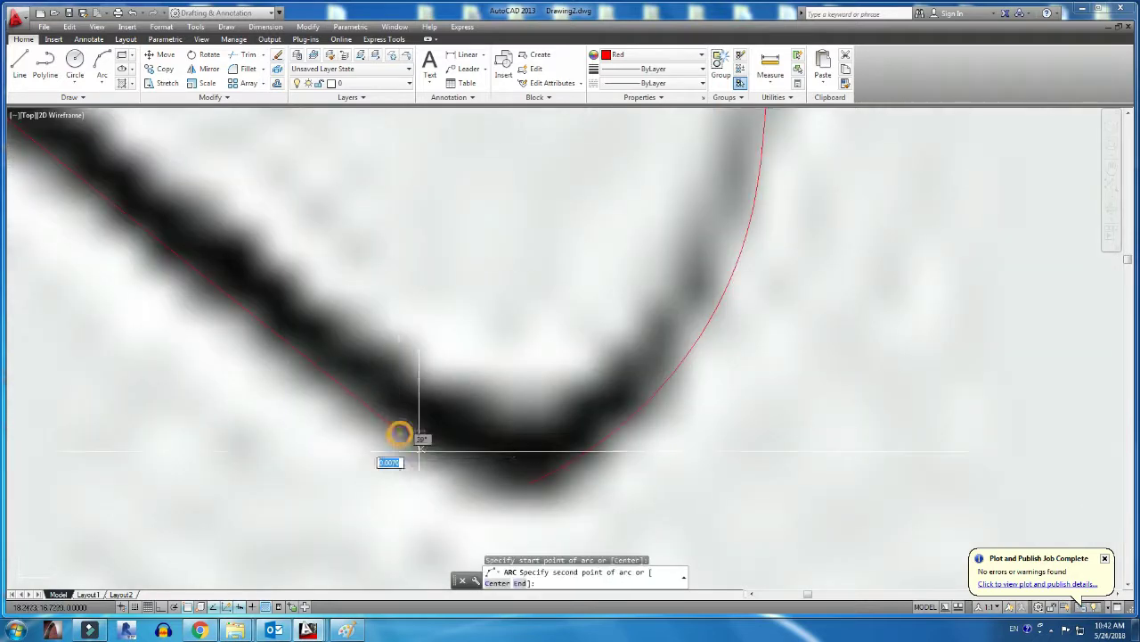
{"action": "left_click", "coordinate": [528, 482]}
{"action": "key", "text": "Return"}
{"action": "left_click", "coordinate": [708, 491]}
{"action": "scroll", "coordinate": [673, 506], "scroll_direction": "up", "scroll_amount": 2}
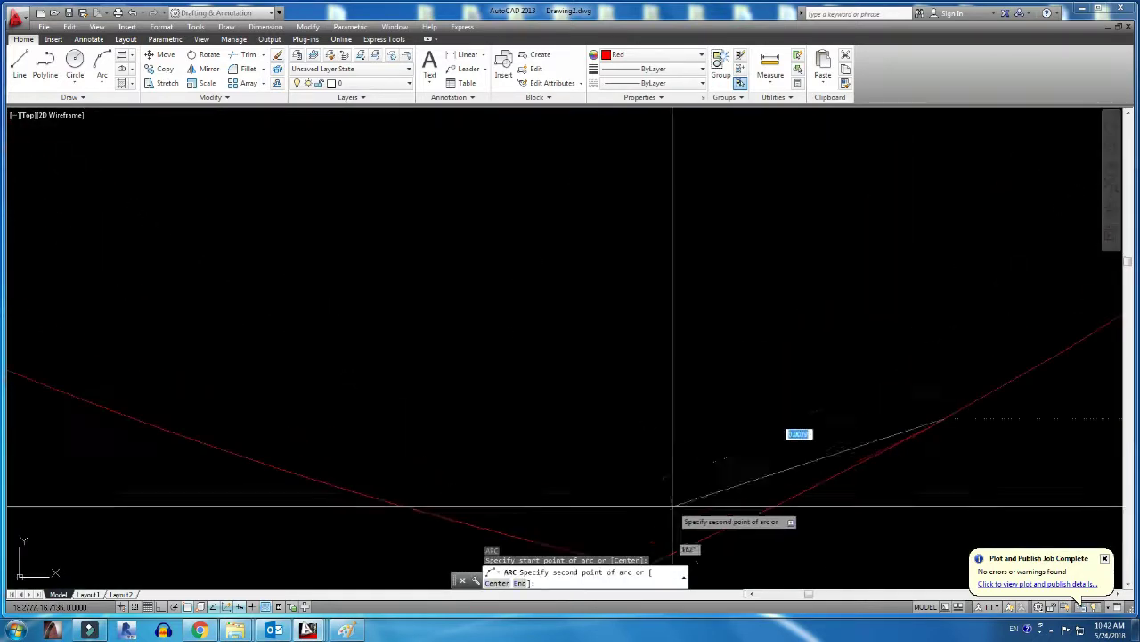
{"action": "scroll", "coordinate": [672, 506], "scroll_direction": "down", "scroll_amount": 3}
{"action": "left_click", "coordinate": [351, 479]}
{"action": "key", "text": "Escape"}
{"action": "scroll", "coordinate": [586, 427], "scroll_direction": "up", "scroll_amount": 3}
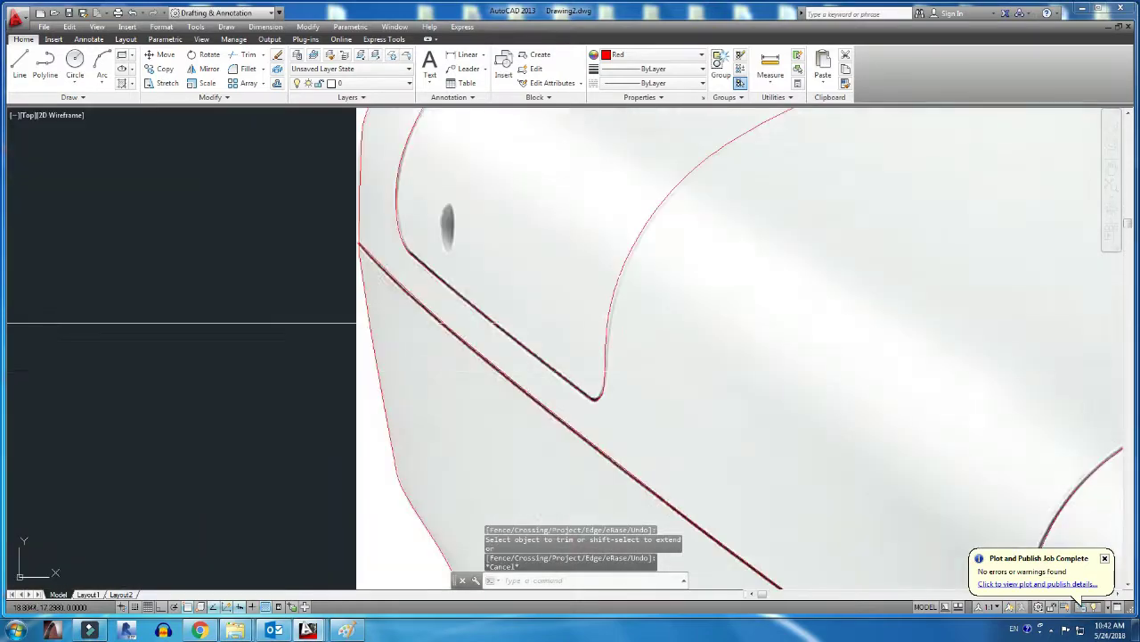
{"action": "scroll", "coordinate": [641, 367], "scroll_direction": "down", "scroll_amount": 2}
Offset the red crease arcs with O to give the V-shaped crease a twin-line outline
{"action": "scroll", "coordinate": [642, 367], "scroll_direction": "up", "scroll_amount": 3}
{"action": "scroll", "coordinate": [642, 368], "scroll_direction": "up", "scroll_amount": 2}
{"action": "type", "text": "o"}
{"action": "key", "text": "Return"}
{"action": "key", "text": "Return"}
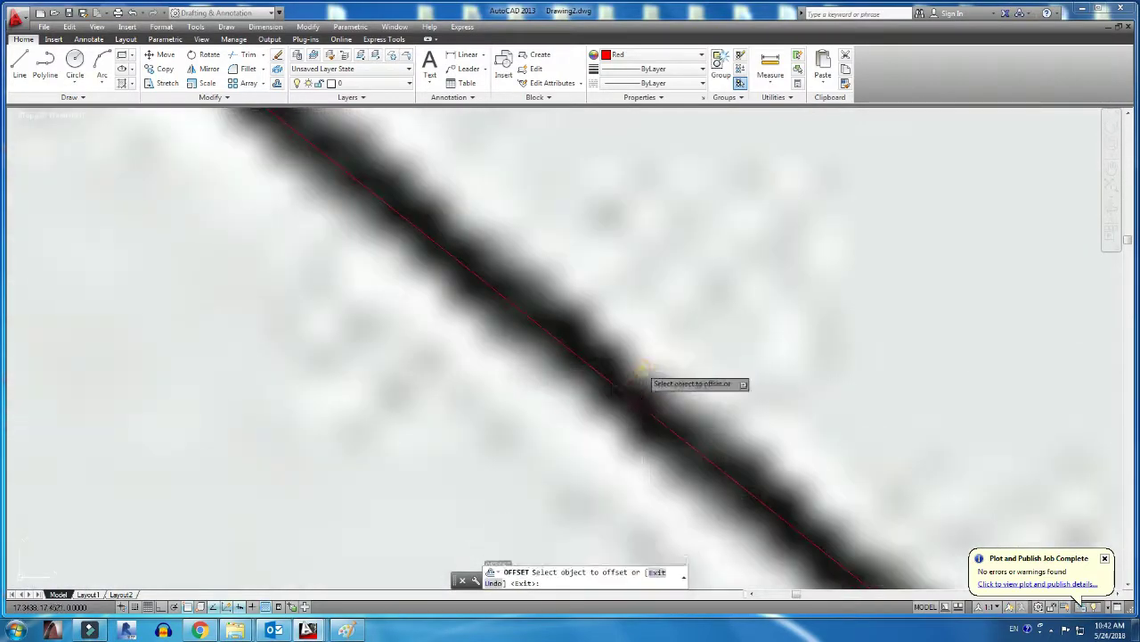
{"action": "scroll", "coordinate": [555, 308], "scroll_direction": "down", "scroll_amount": 3}
{"action": "scroll", "coordinate": [449, 220], "scroll_direction": "up", "scroll_amount": 3}
{"action": "scroll", "coordinate": [526, 308], "scroll_direction": "down", "scroll_amount": 3}
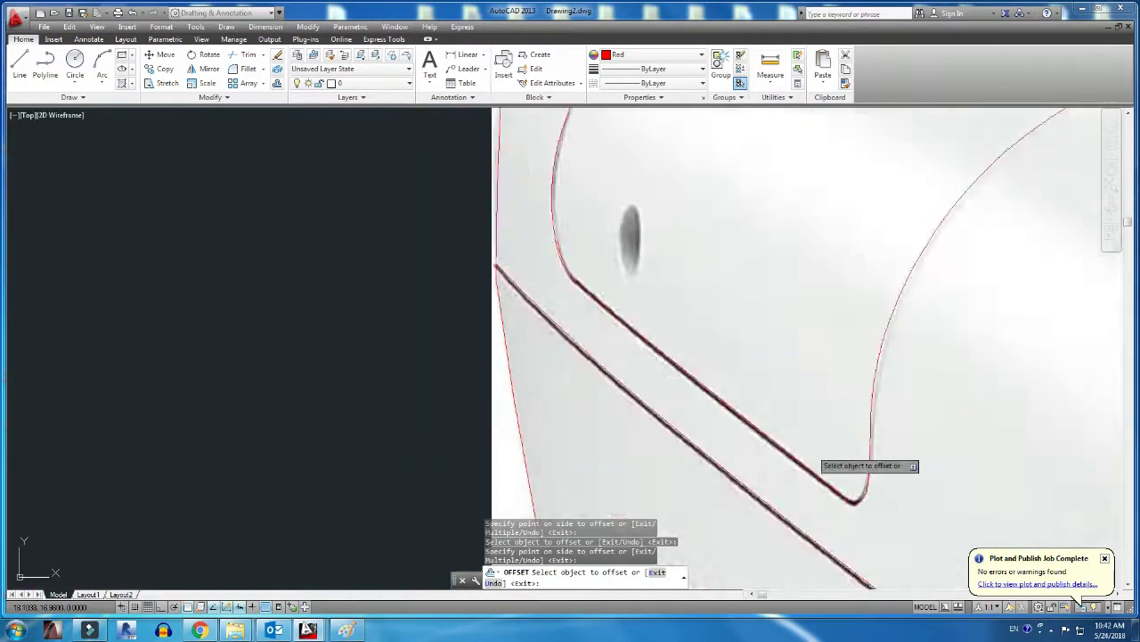
{"action": "scroll", "coordinate": [899, 572], "scroll_direction": "up", "scroll_amount": 3}
{"action": "left_click", "coordinate": [846, 563]}
{"action": "scroll", "coordinate": [847, 563], "scroll_direction": "down", "scroll_amount": 2}
{"action": "scroll", "coordinate": [968, 542], "scroll_direction": "down", "scroll_amount": 2}
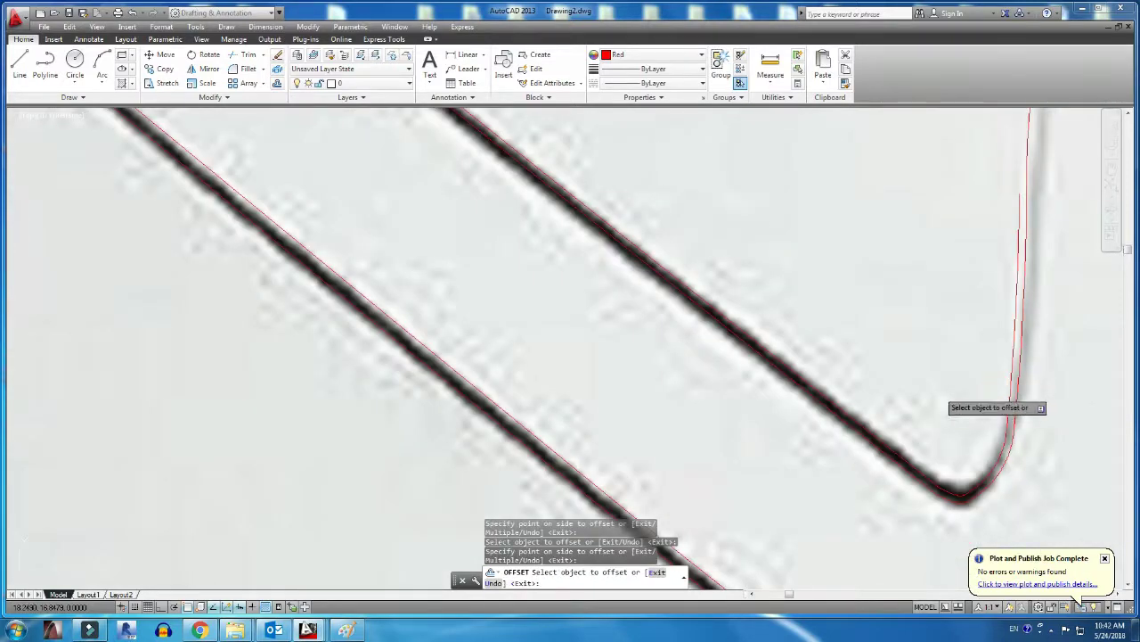
{"action": "scroll", "coordinate": [992, 402], "scroll_direction": "down", "scroll_amount": 2}
{"action": "scroll", "coordinate": [809, 363], "scroll_direction": "down", "scroll_amount": 2}
{"action": "scroll", "coordinate": [826, 205], "scroll_direction": "up", "scroll_amount": 3}
{"action": "scroll", "coordinate": [802, 234], "scroll_direction": "down", "scroll_amount": 3}
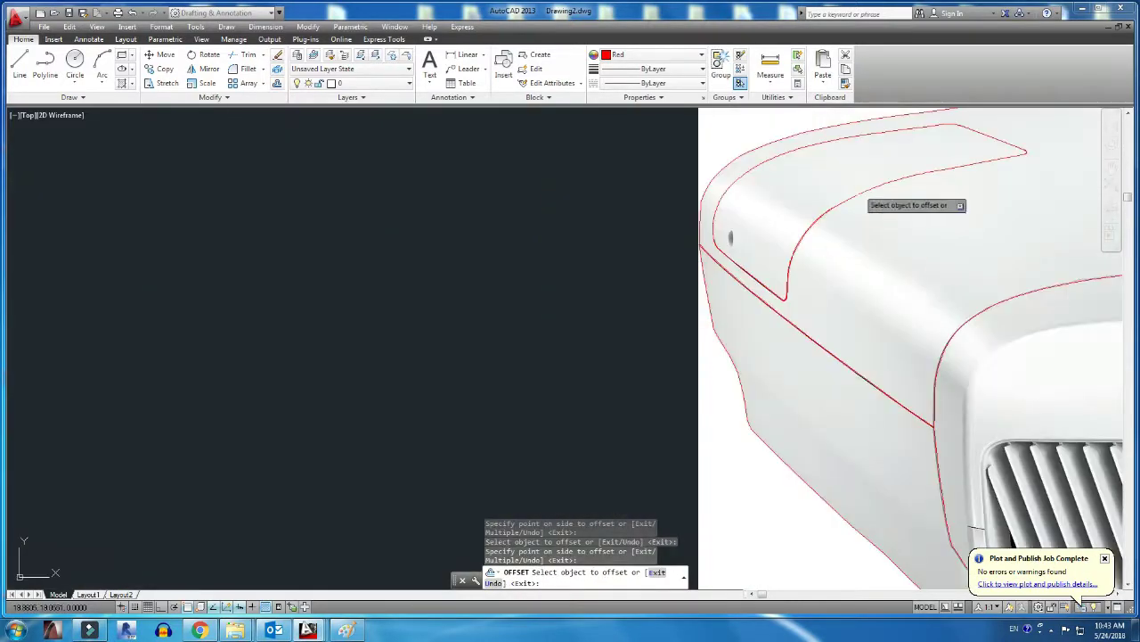
{"action": "scroll", "coordinate": [905, 193], "scroll_direction": "up", "scroll_amount": 2}
{"action": "scroll", "coordinate": [567, 325], "scroll_direction": "up", "scroll_amount": 2}
{"action": "scroll", "coordinate": [446, 237], "scroll_direction": "down", "scroll_amount": 2}
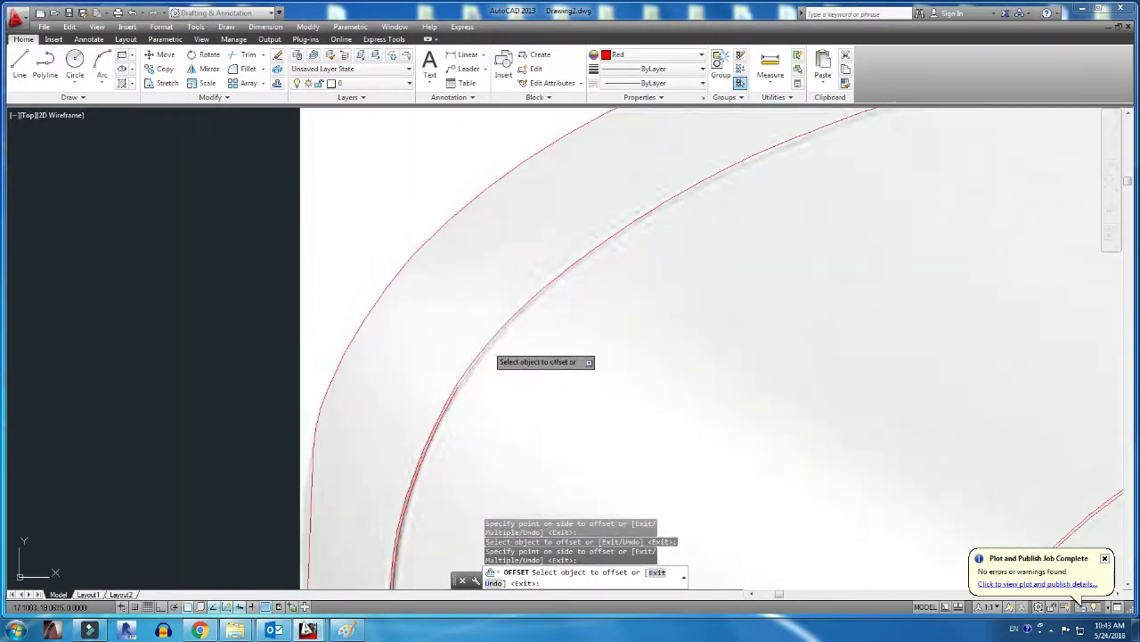
{"action": "scroll", "coordinate": [704, 210], "scroll_direction": "down", "scroll_amount": 2}
{"action": "scroll", "coordinate": [784, 211], "scroll_direction": "up", "scroll_amount": 2}
{"action": "scroll", "coordinate": [671, 196], "scroll_direction": "down", "scroll_amount": 2}
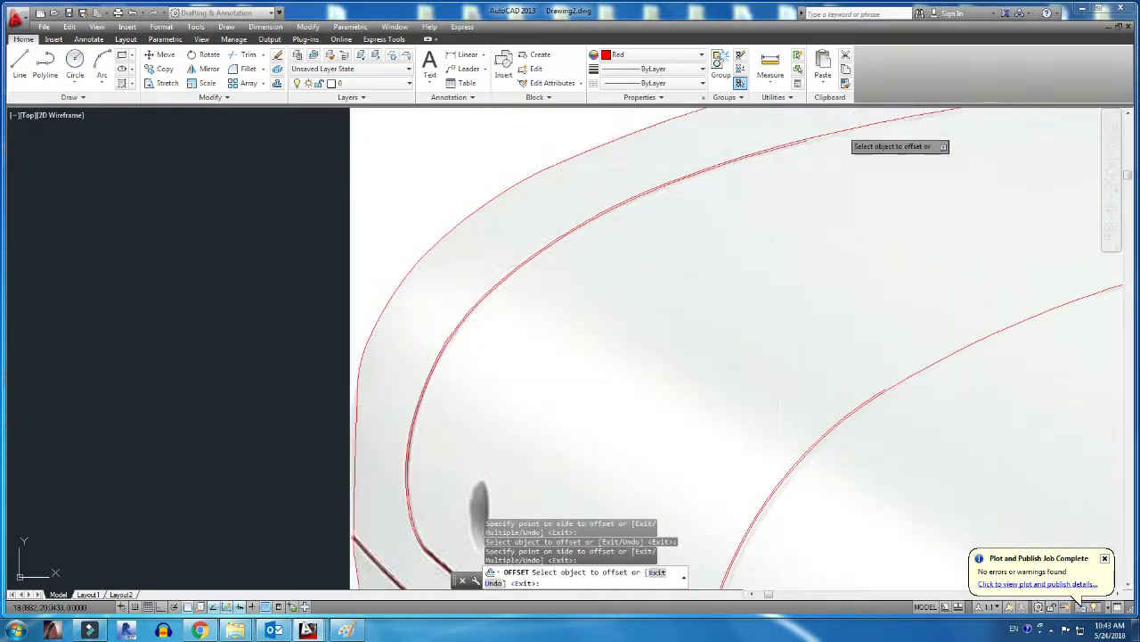
{"action": "scroll", "coordinate": [808, 134], "scroll_direction": "down", "scroll_amount": 1}
{"action": "scroll", "coordinate": [927, 203], "scroll_direction": "up", "scroll_amount": 2}
{"action": "scroll", "coordinate": [670, 408], "scroll_direction": "up", "scroll_amount": 2}
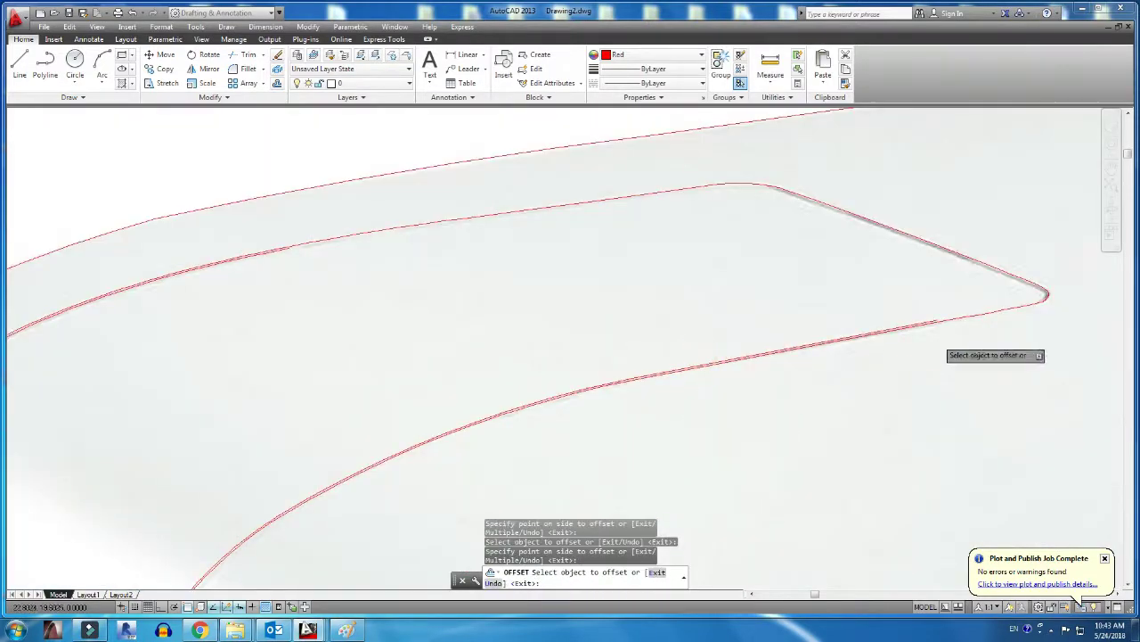
{"action": "scroll", "coordinate": [980, 330], "scroll_direction": "up", "scroll_amount": 3}
Review the doubled curves, then start an arc at the oval indicator
{"action": "mouse_move", "coordinate": [1005, 272]}
{"action": "middle_mouse_down"}
{"action": "mouse_move", "coordinate": [472, 273]}
{"action": "mouse_move", "coordinate": [774, 273]}
{"action": "mouse_move", "coordinate": [607, 273]}
{"action": "middle_mouse_up"}
{"action": "scroll", "coordinate": [802, 221], "scroll_direction": "up", "scroll_amount": 3}
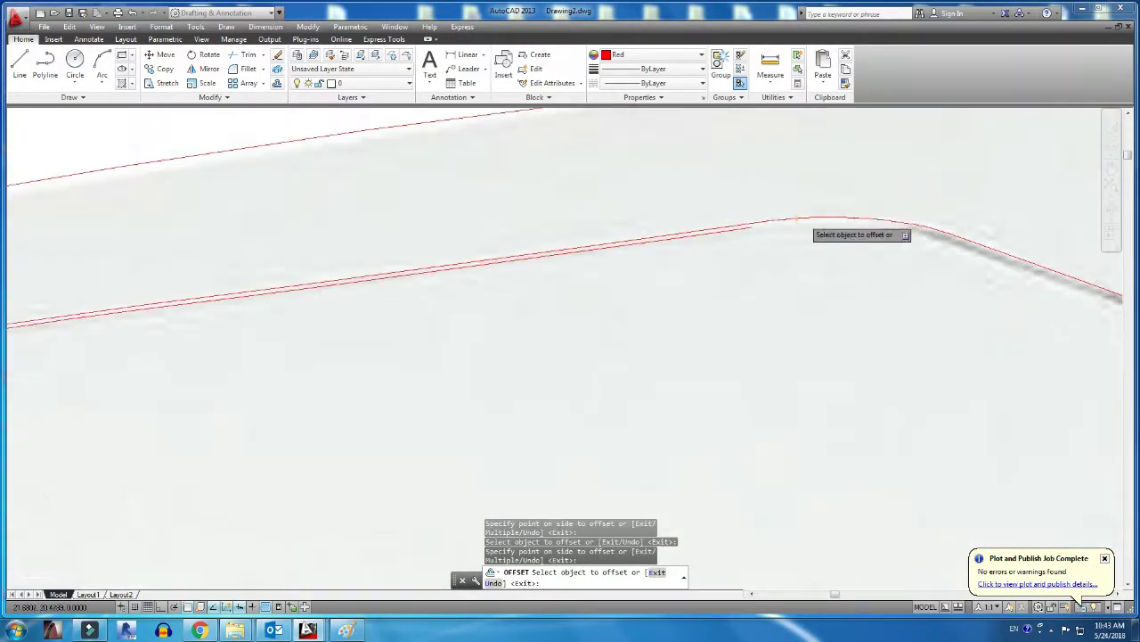
{"action": "scroll", "coordinate": [939, 253], "scroll_direction": "down", "scroll_amount": 3}
{"action": "scroll", "coordinate": [624, 268], "scroll_direction": "down", "scroll_amount": 2}
{"action": "scroll", "coordinate": [356, 375], "scroll_direction": "up", "scroll_amount": 5}
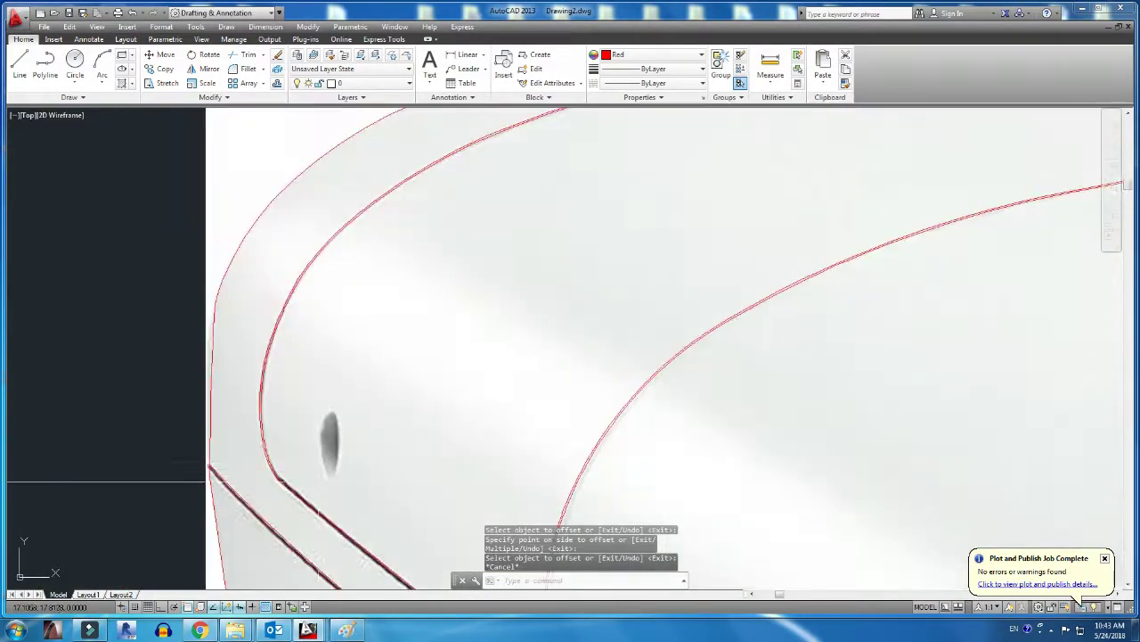
{"action": "left_click", "coordinate": [102, 68]}
{"action": "scroll", "coordinate": [354, 369], "scroll_direction": "up", "scroll_amount": 3}
Draw a three-point red arc around the bottom of the oval indicator
{"action": "left_click", "coordinate": [360, 486]}
{"action": "key", "text": "Return"}
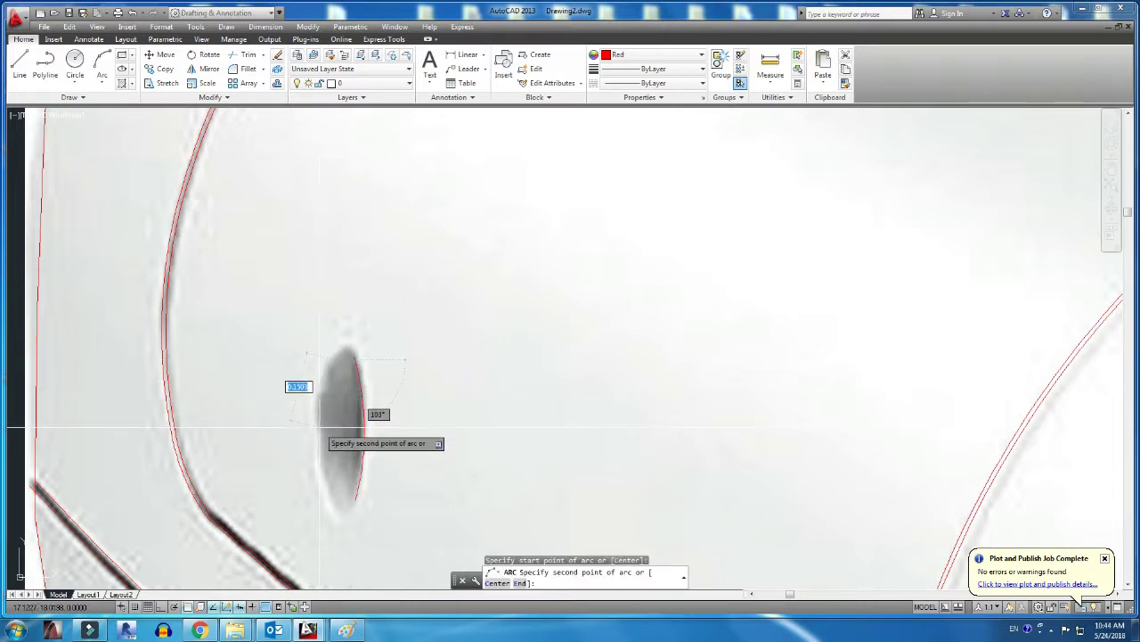
{"action": "left_click", "coordinate": [321, 429]}
{"action": "scroll", "coordinate": [337, 498], "scroll_direction": "up", "scroll_amount": 3}
{"action": "left_click", "coordinate": [387, 494]}
{"action": "scroll", "coordinate": [361, 490], "scroll_direction": "up", "scroll_amount": 2}
Reshape the bottom arc's midpoint and start the oval's top arc, then cancel
{"action": "left_click", "coordinate": [336, 485]}
{"action": "left_click", "coordinate": [336, 484]}
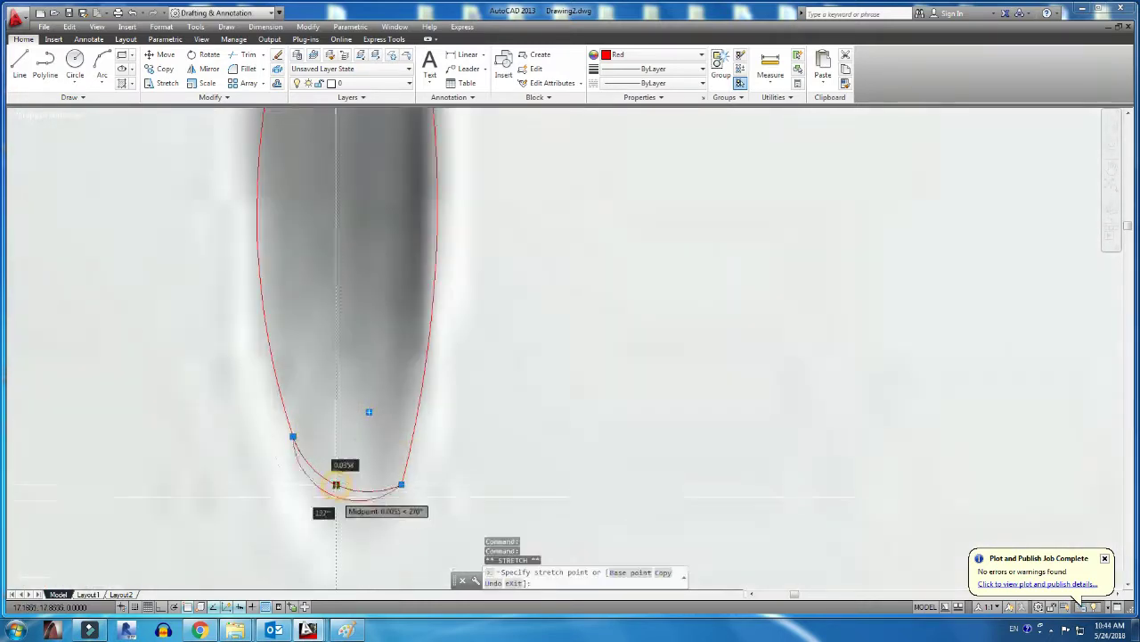
{"action": "scroll", "coordinate": [396, 488], "scroll_direction": "up", "scroll_amount": 2}
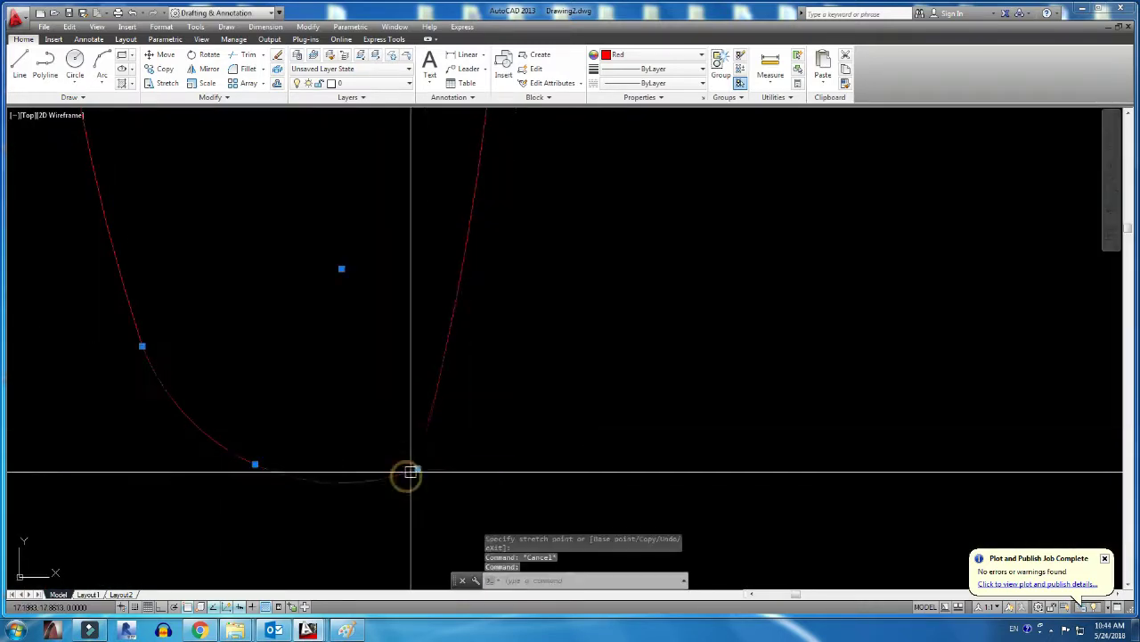
{"action": "key", "text": "Return"}
{"action": "scroll", "coordinate": [427, 431], "scroll_direction": "down", "scroll_amount": 2}
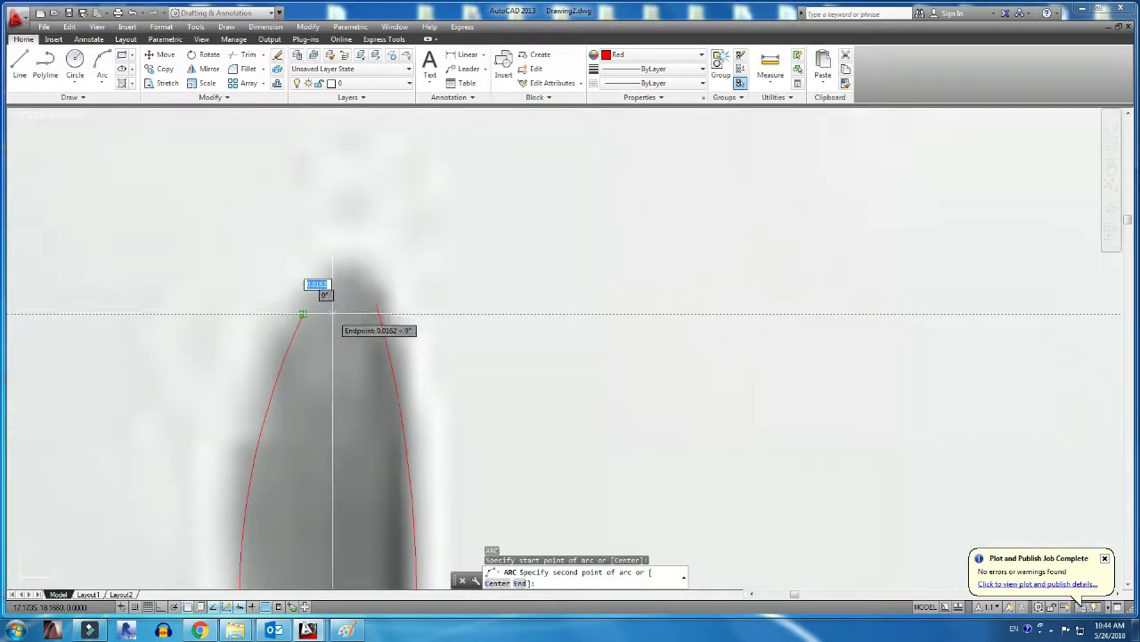
{"action": "left_click", "coordinate": [340, 281]}
{"action": "scroll", "coordinate": [352, 330], "scroll_direction": "up", "scroll_amount": 1}
{"action": "key", "text": "Escape"}
{"action": "left_click", "coordinate": [1052, 631]}
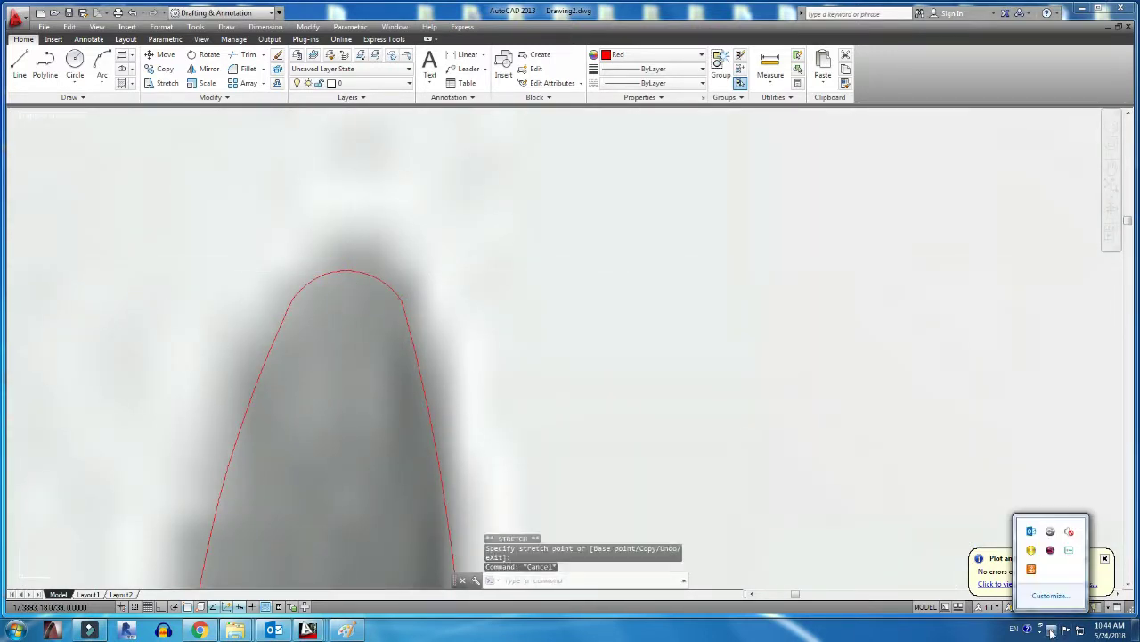
{"action": "left_click", "coordinate": [1070, 552]}
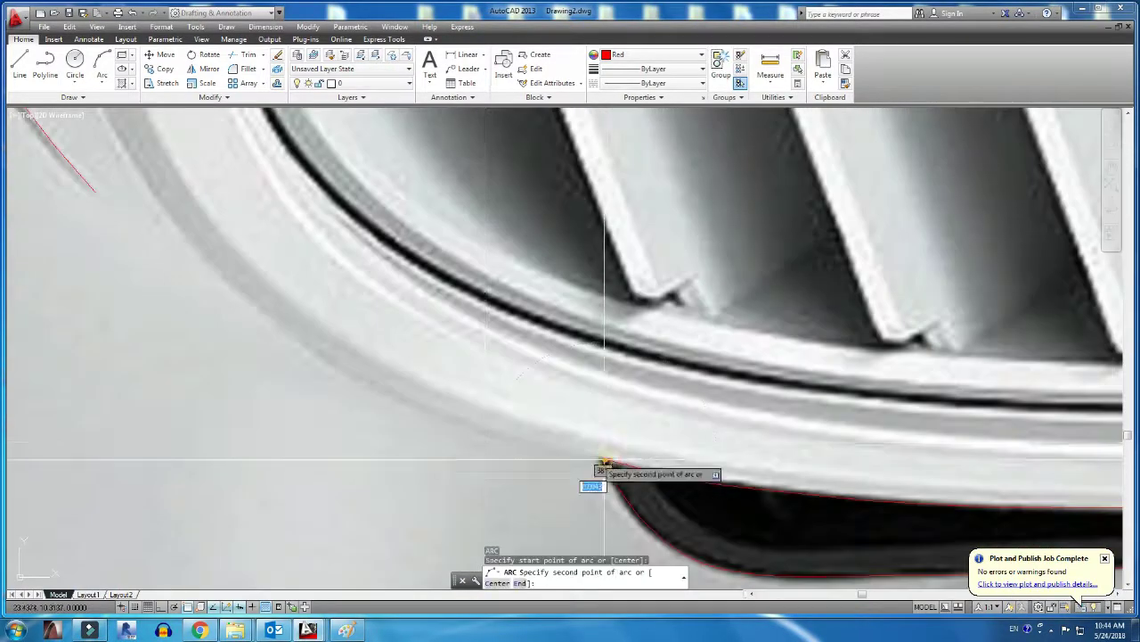
Finish an arc along the outer panel edge
{"action": "left_click", "coordinate": [597, 458]}
{"action": "left_click", "coordinate": [234, 310]}
{"action": "scroll", "coordinate": [475, 440], "scroll_direction": "up", "scroll_amount": 1}
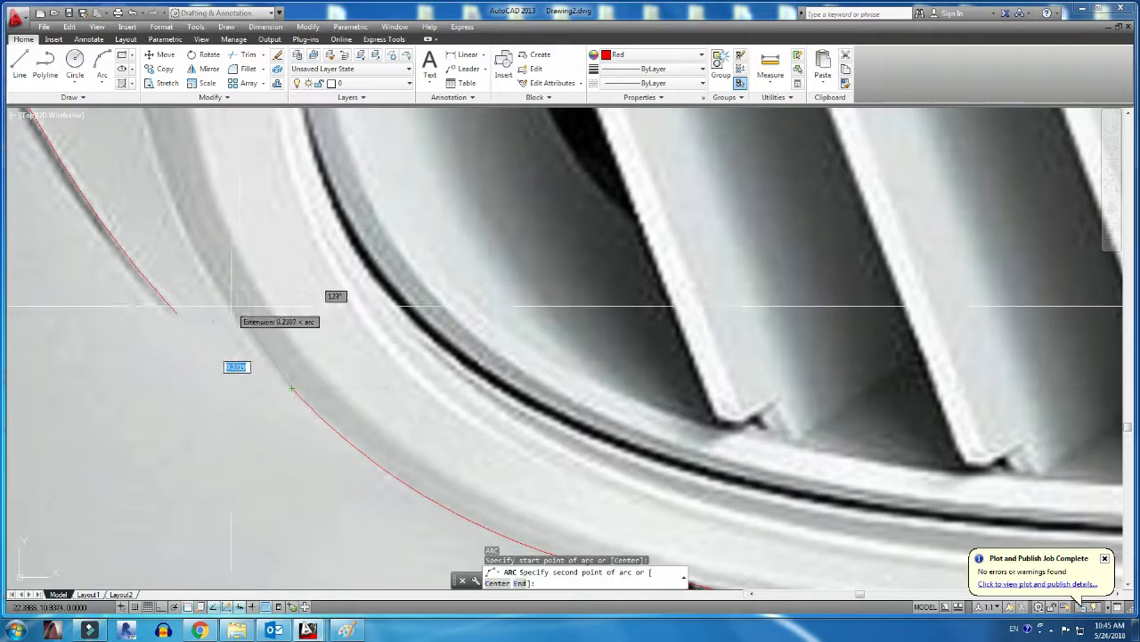
{"action": "scroll", "coordinate": [166, 250], "scroll_direction": "up", "scroll_amount": 3}
{"action": "scroll", "coordinate": [388, 513], "scroll_direction": "up", "scroll_amount": 1}
Trace the inner panel edge with a three-point arc
{"action": "left_click", "coordinate": [389, 512]}
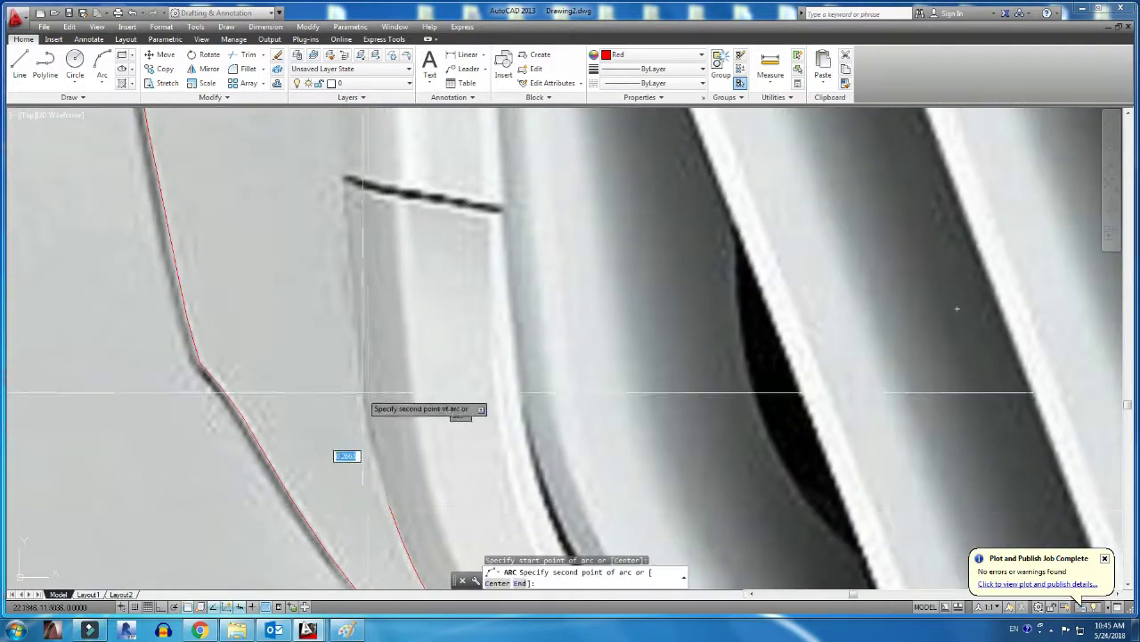
{"action": "left_click", "coordinate": [361, 392]}
{"action": "left_click", "coordinate": [346, 181]}
{"action": "scroll", "coordinate": [346, 181], "scroll_direction": "down", "scroll_amount": 3}
{"action": "scroll", "coordinate": [570, 356], "scroll_direction": "up", "scroll_amount": 1}
Trace the notch beside the grille from its inner end to its far tip, redoing an overlong arc
{"action": "key", "text": "Return"}
{"action": "scroll", "coordinate": [427, 417], "scroll_direction": "up", "scroll_amount": 5}
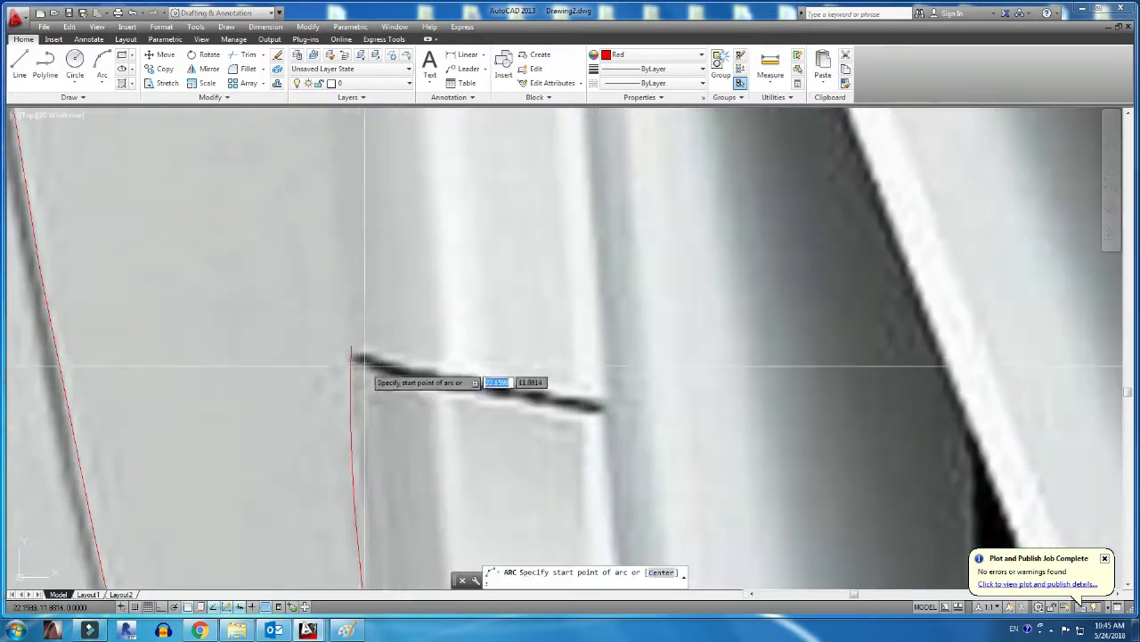
{"action": "scroll", "coordinate": [400, 392], "scroll_direction": "up", "scroll_amount": 4}
{"action": "left_click", "coordinate": [316, 338]}
{"action": "left_click", "coordinate": [570, 432]}
{"action": "key", "text": "Escape"}
{"action": "key", "text": "Return"}
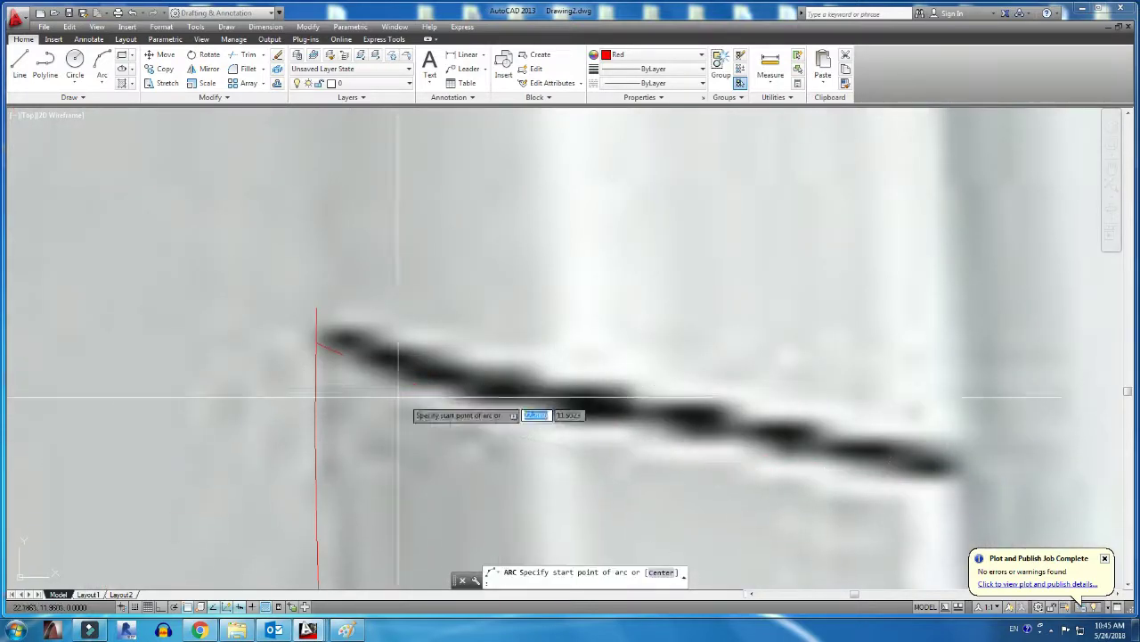
{"action": "left_click", "coordinate": [317, 343]}
{"action": "left_click", "coordinate": [495, 400]}
{"action": "left_click", "coordinate": [684, 436]}
{"action": "key", "text": "Return"}
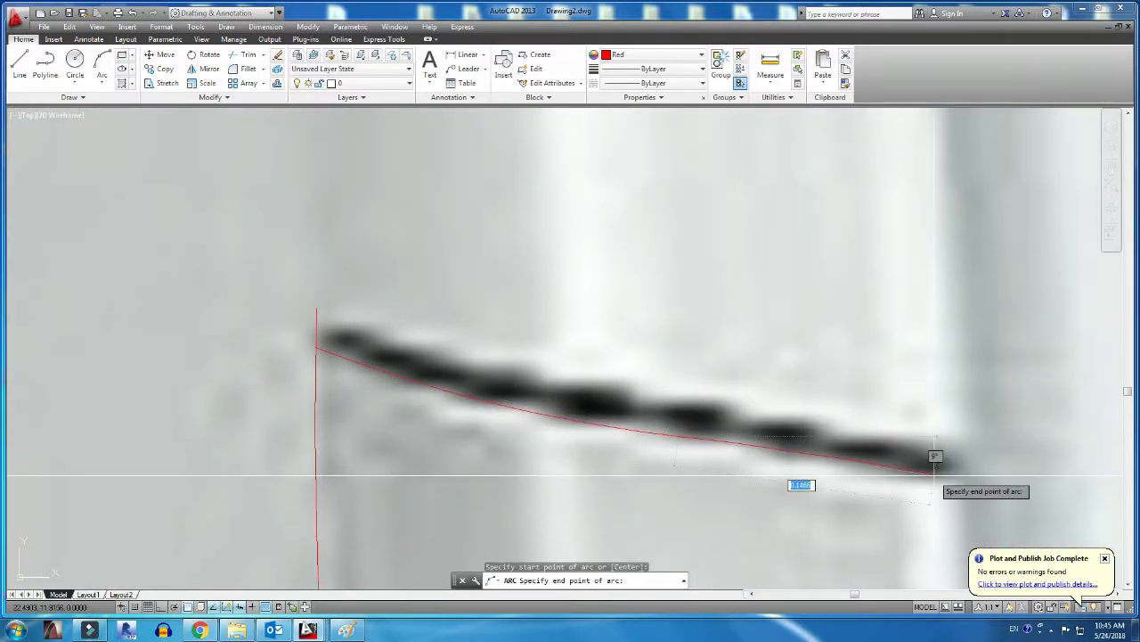
Add a short arc along the panel edge, starting from the red arc's end
{"action": "scroll", "coordinate": [331, 358], "scroll_direction": "down", "scroll_amount": 3}
{"action": "scroll", "coordinate": [580, 419], "scroll_direction": "down", "scroll_amount": 2}
{"action": "middle_click_drag", "start_coordinate": [653, 510], "coordinate": [501, 392]}
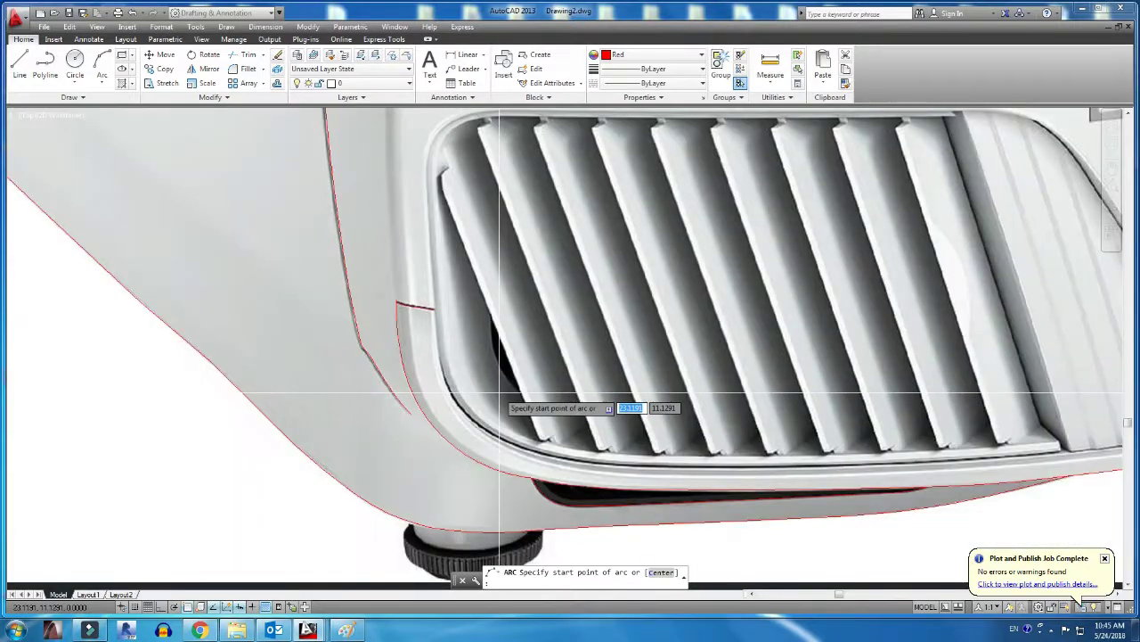
{"action": "scroll", "coordinate": [433, 417], "scroll_direction": "up", "scroll_amount": 1}
{"action": "scroll", "coordinate": [402, 400], "scroll_direction": "up", "scroll_amount": 3}
{"action": "left_click", "coordinate": [403, 404]}
{"action": "scroll", "coordinate": [393, 232], "scroll_direction": "down", "scroll_amount": 3}
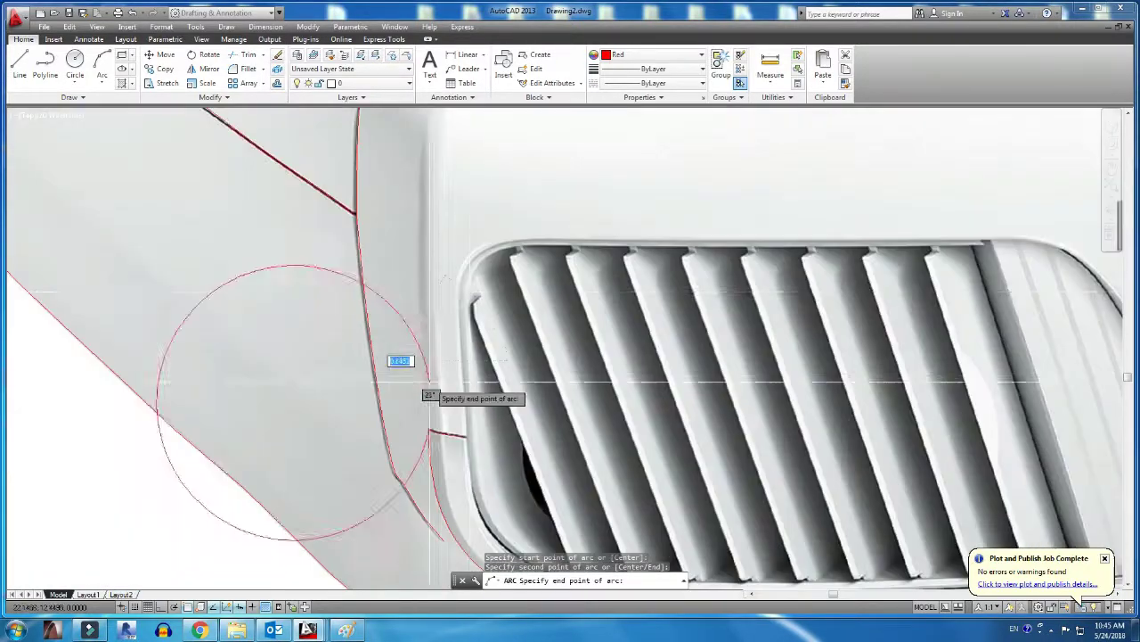
{"action": "left_click", "coordinate": [427, 187]}
{"action": "left_click", "coordinate": [427, 207]}
{"action": "scroll", "coordinate": [427, 206], "scroll_direction": "up", "scroll_amount": 2}
{"action": "middle_click_drag", "start_coordinate": [434, 210], "coordinate": [440, 402]}
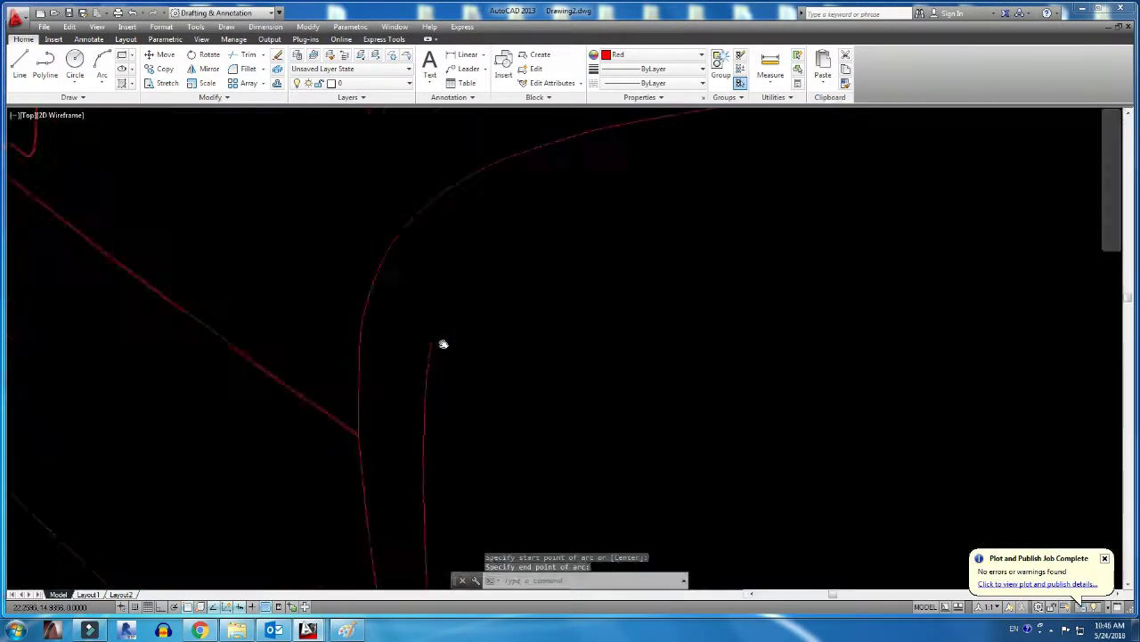
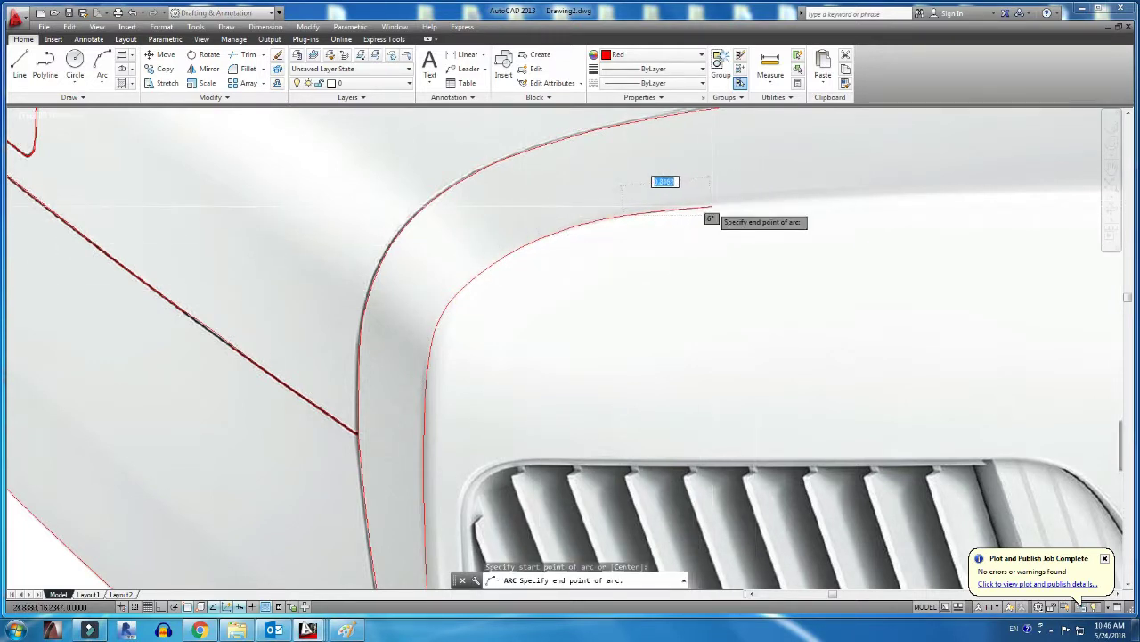
Finish the red arc where the upper housing edge meets the lens ring
{"action": "middle_click_drag", "start_coordinate": [879, 245], "coordinate": [534, 294]}
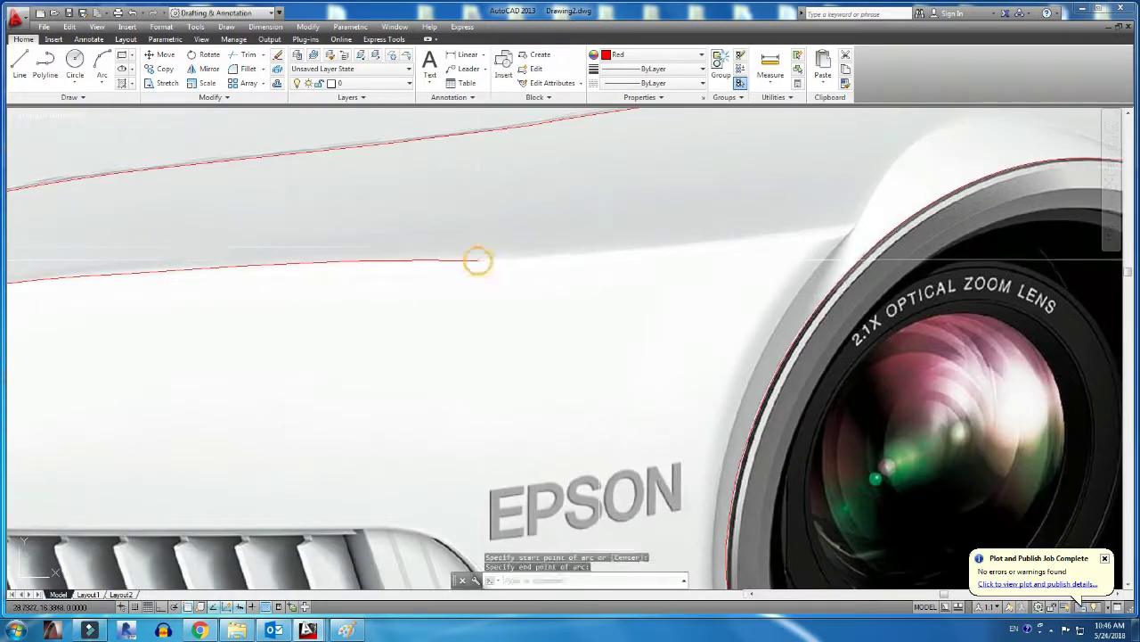
{"action": "scroll", "coordinate": [827, 229], "scroll_direction": "up", "scroll_amount": 2}
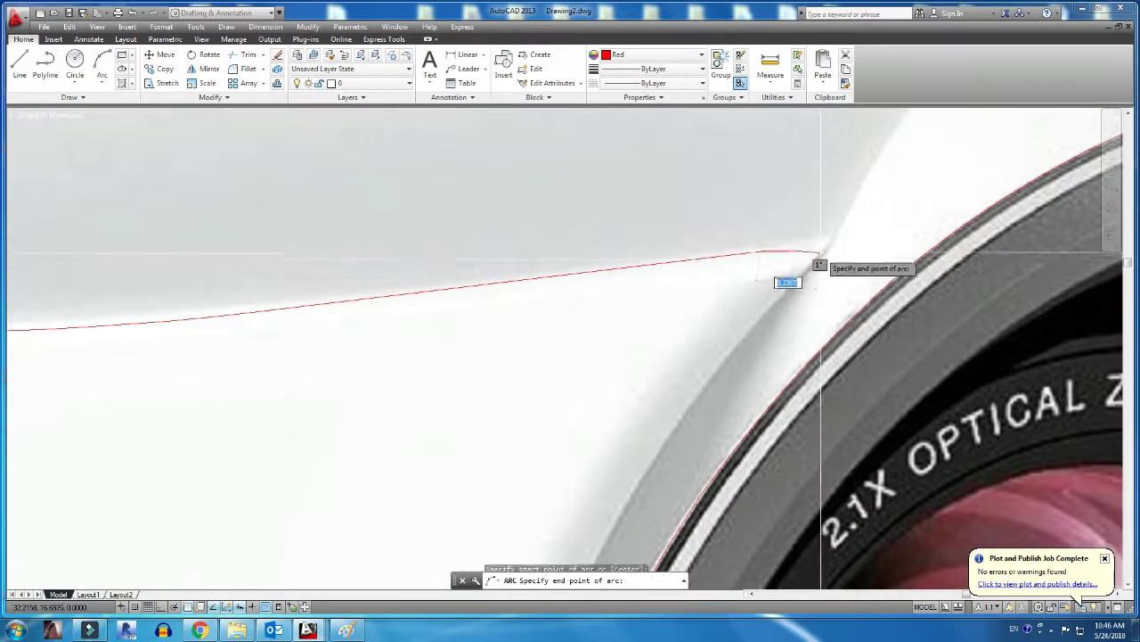
{"action": "scroll", "coordinate": [838, 225], "scroll_direction": "up", "scroll_amount": 2}
{"action": "scroll", "coordinate": [838, 225], "scroll_direction": "up", "scroll_amount": 2}
{"action": "scroll", "coordinate": [712, 299], "scroll_direction": "down", "scroll_amount": 6}
{"action": "scroll", "coordinate": [712, 300], "scroll_direction": "up", "scroll_amount": 3}
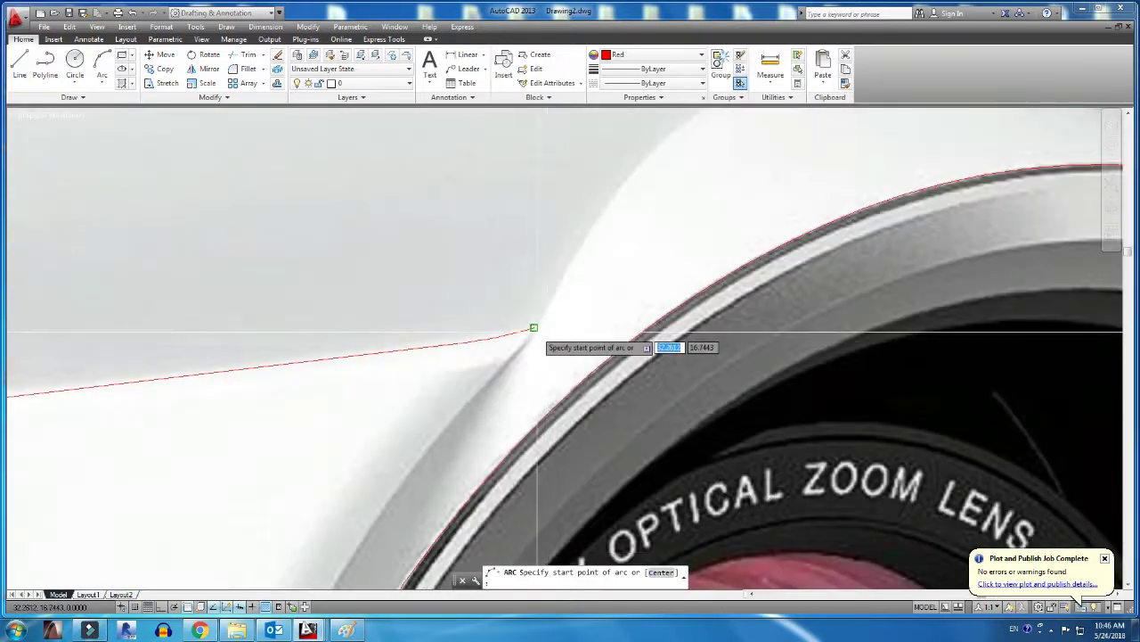
{"action": "scroll", "coordinate": [653, 154], "scroll_direction": "up", "scroll_amount": 1}
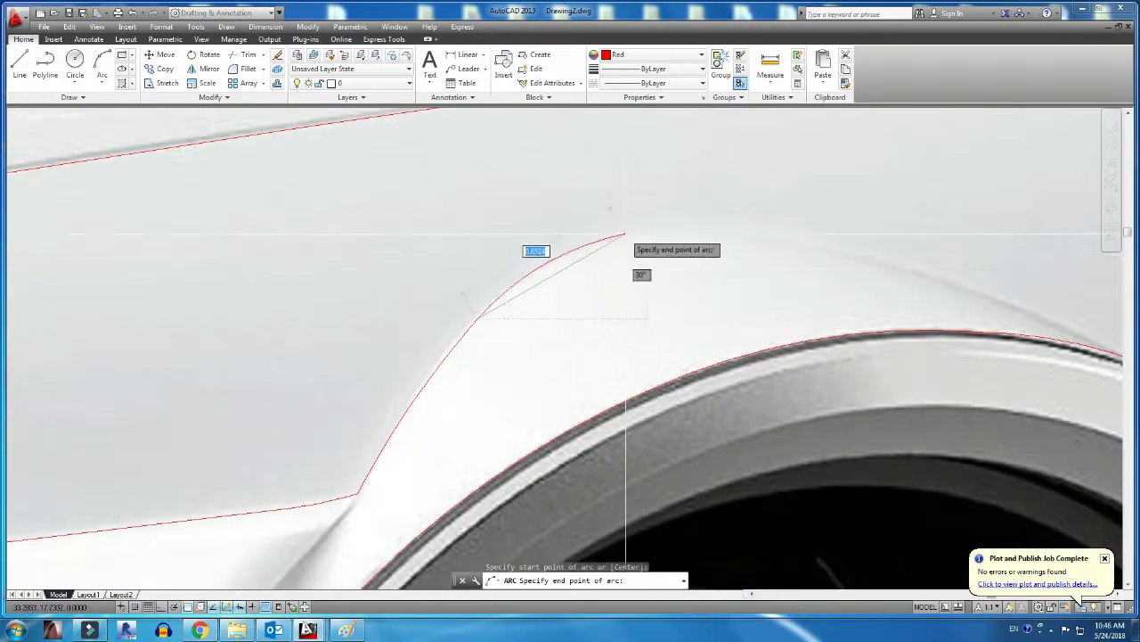
{"action": "scroll", "coordinate": [934, 255], "scroll_direction": "down", "scroll_amount": 5}
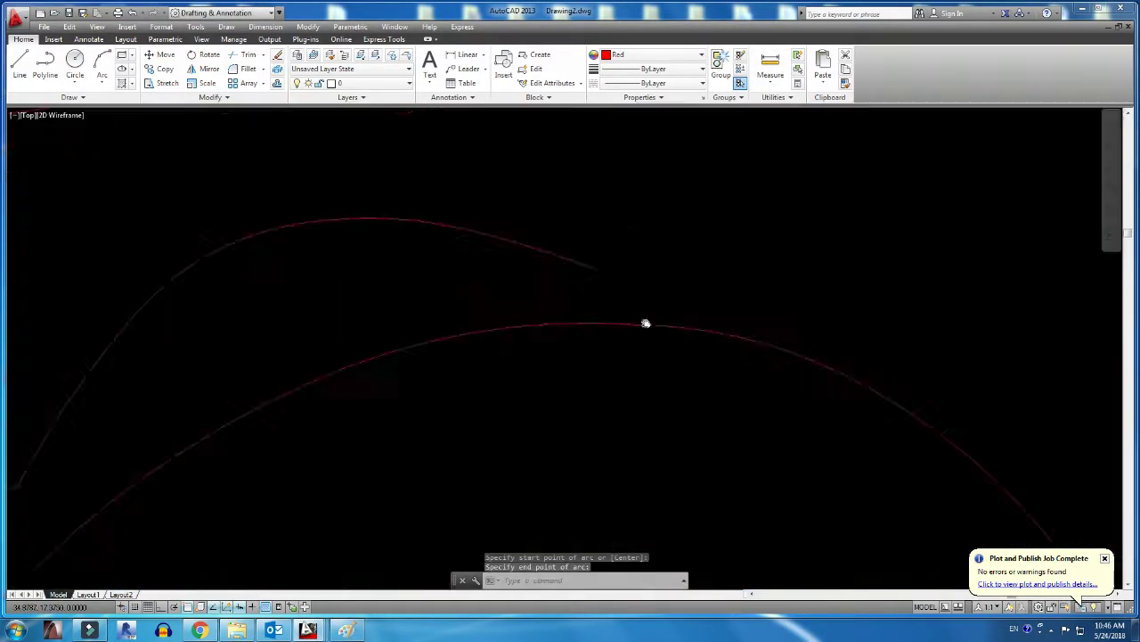
{"action": "scroll", "coordinate": [644, 324], "scroll_direction": "up", "scroll_amount": 5}
{"action": "scroll", "coordinate": [650, 288], "scroll_direction": "up", "scroll_amount": 2}
{"action": "scroll", "coordinate": [739, 363], "scroll_direction": "up", "scroll_amount": 1}
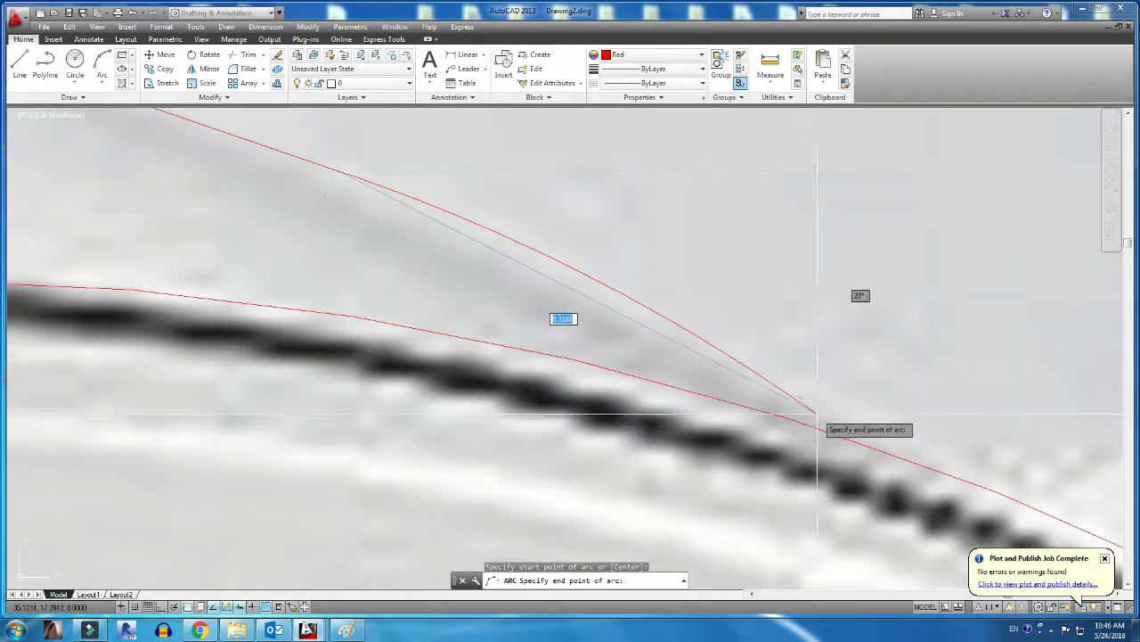
{"action": "left_click", "coordinate": [887, 464]}
Start TRIM, then end the red arc along the lower lens rim
{"action": "type", "text": "tr"}
{"action": "key", "text": "Return"}
{"action": "key", "text": "Return"}
{"action": "scroll", "coordinate": [624, 300], "scroll_direction": "down", "scroll_amount": 2}
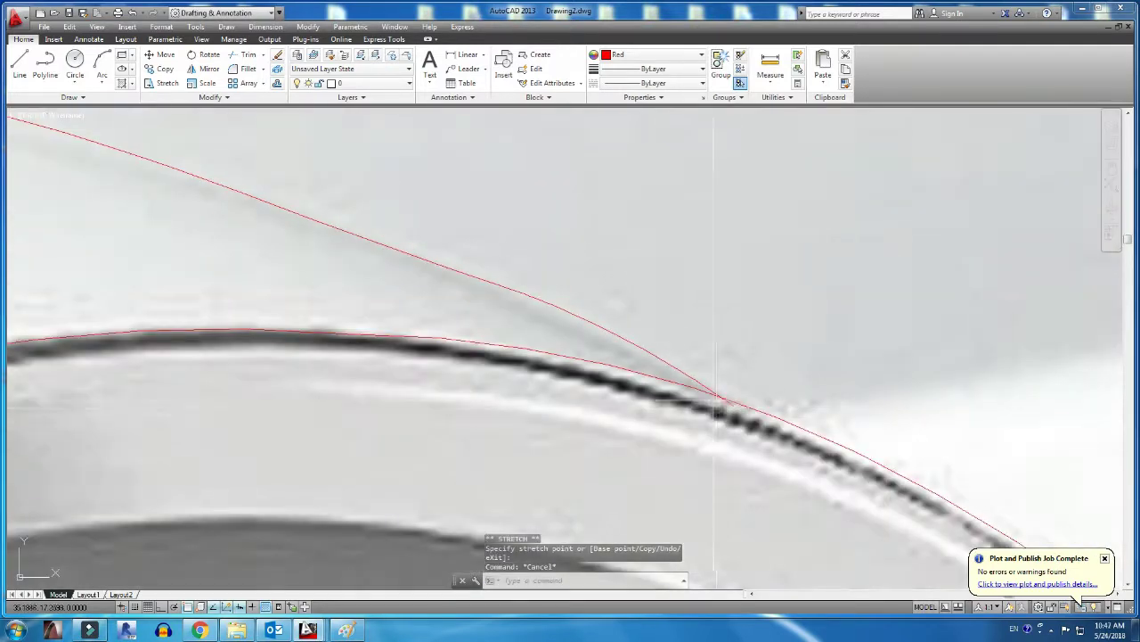
{"action": "scroll", "coordinate": [695, 395], "scroll_direction": "up", "scroll_amount": 2}
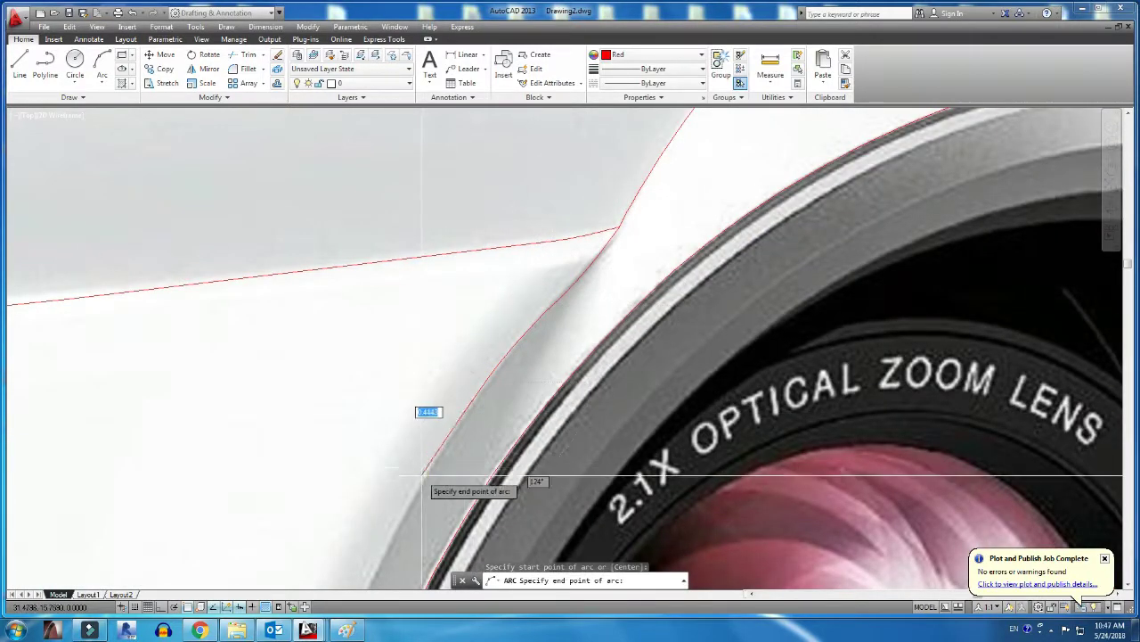
{"action": "scroll", "coordinate": [529, 221], "scroll_direction": "up", "scroll_amount": 2}
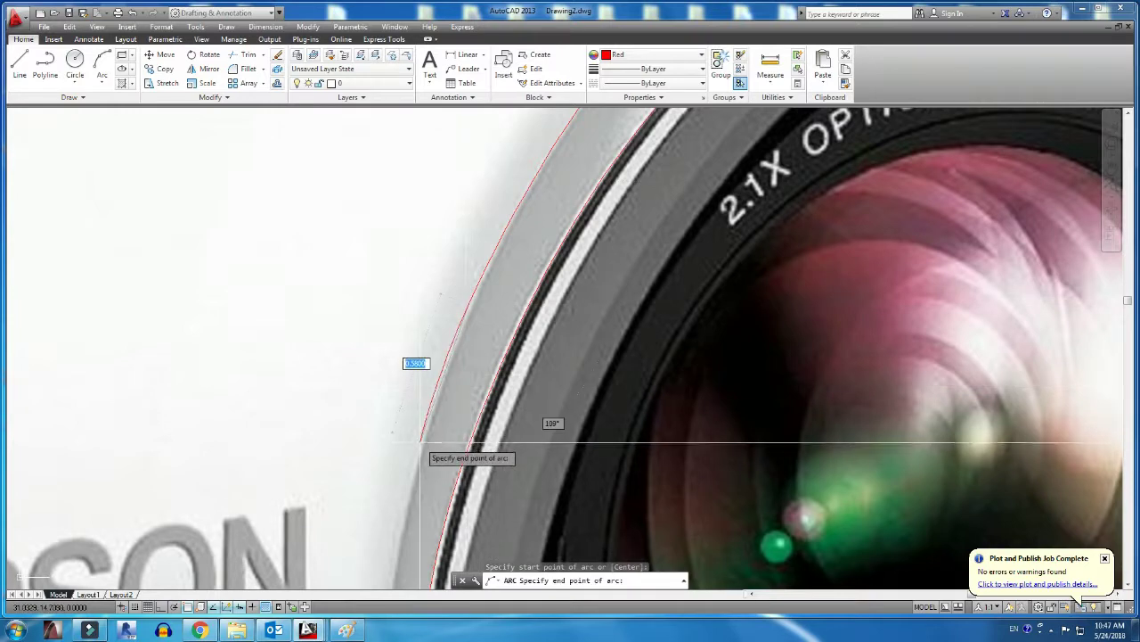
{"action": "scroll", "coordinate": [415, 362], "scroll_direction": "down", "scroll_amount": 1}
{"action": "scroll", "coordinate": [383, 365], "scroll_direction": "down", "scroll_amount": 1}
{"action": "middle_click_drag", "start_coordinate": [374, 351], "coordinate": [339, 125]}
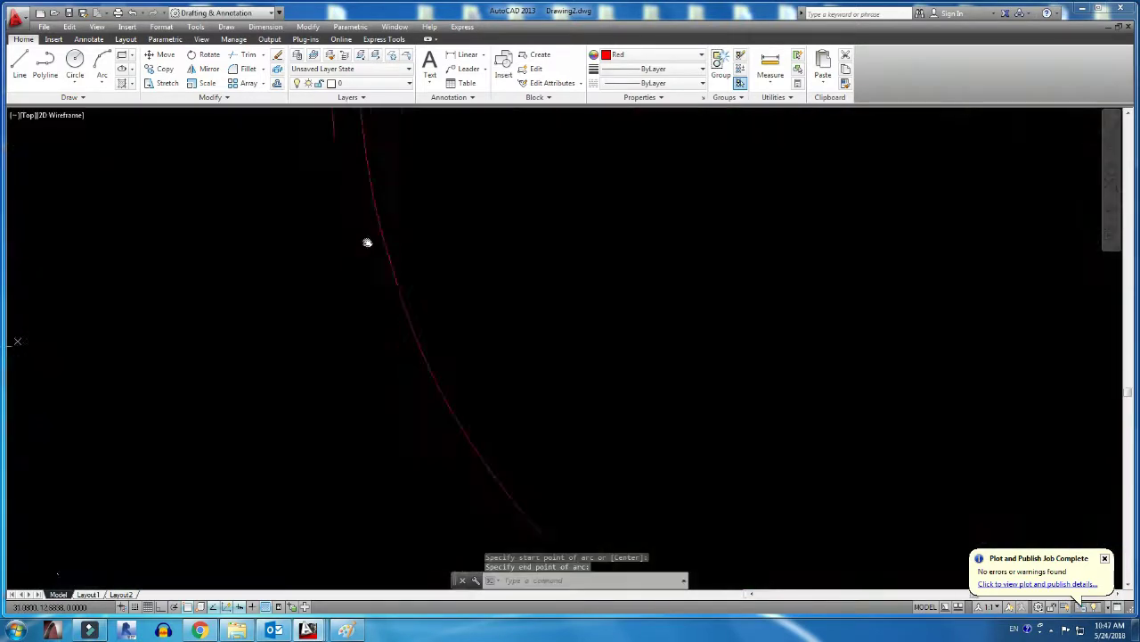
{"action": "left_click", "coordinate": [437, 445]}
Draw a 3-point arc from the lens edge through the lower corner back to the lens edge
{"action": "middle_click_drag", "start_coordinate": [503, 453], "coordinate": [446, 395]}
{"action": "key", "text": "Return"}
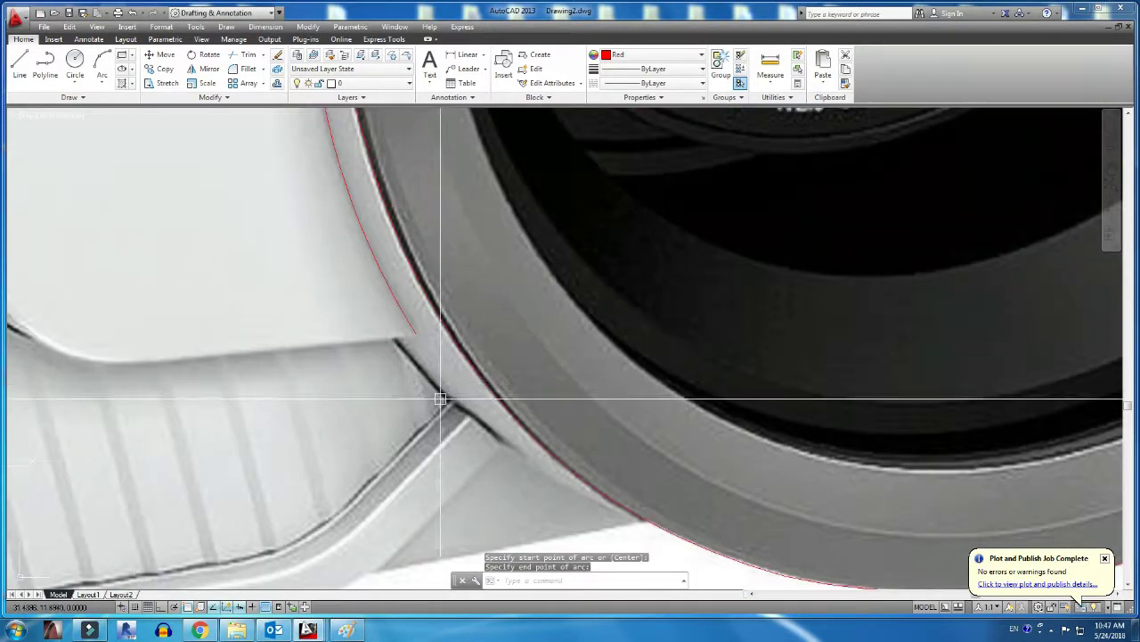
{"action": "scroll", "coordinate": [585, 481], "scroll_direction": "up", "scroll_amount": 2}
{"action": "left_click", "coordinate": [477, 487]}
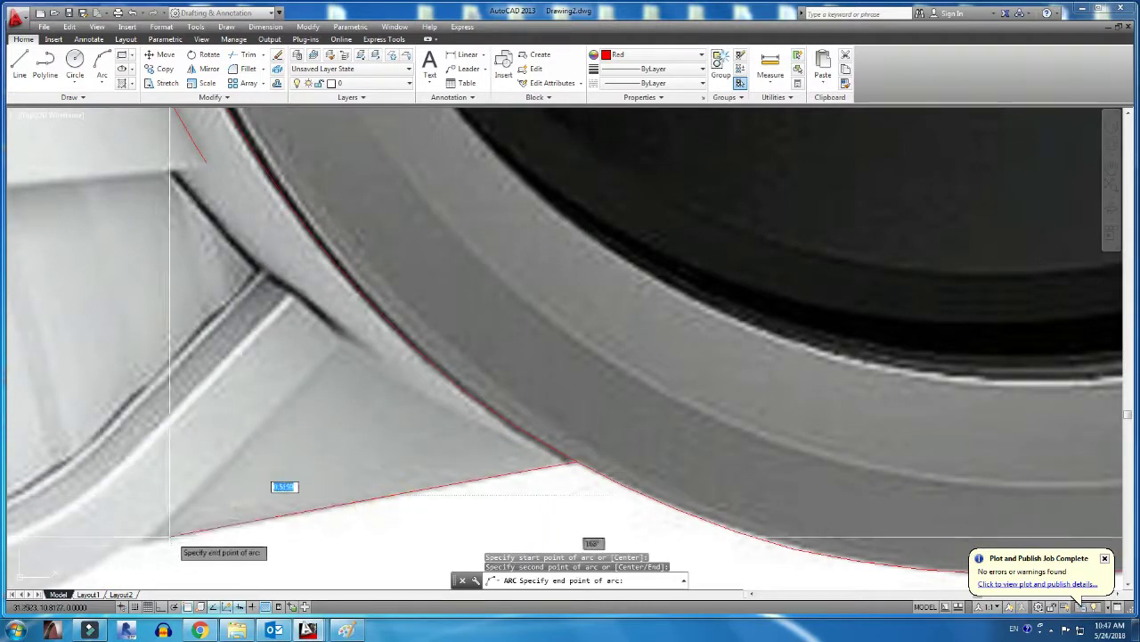
{"action": "left_click", "coordinate": [141, 544]}
{"action": "left_click", "coordinate": [343, 347]}
Continue with a tangent arc along the lens ring's lower-left edge
{"action": "key", "text": "Return"}
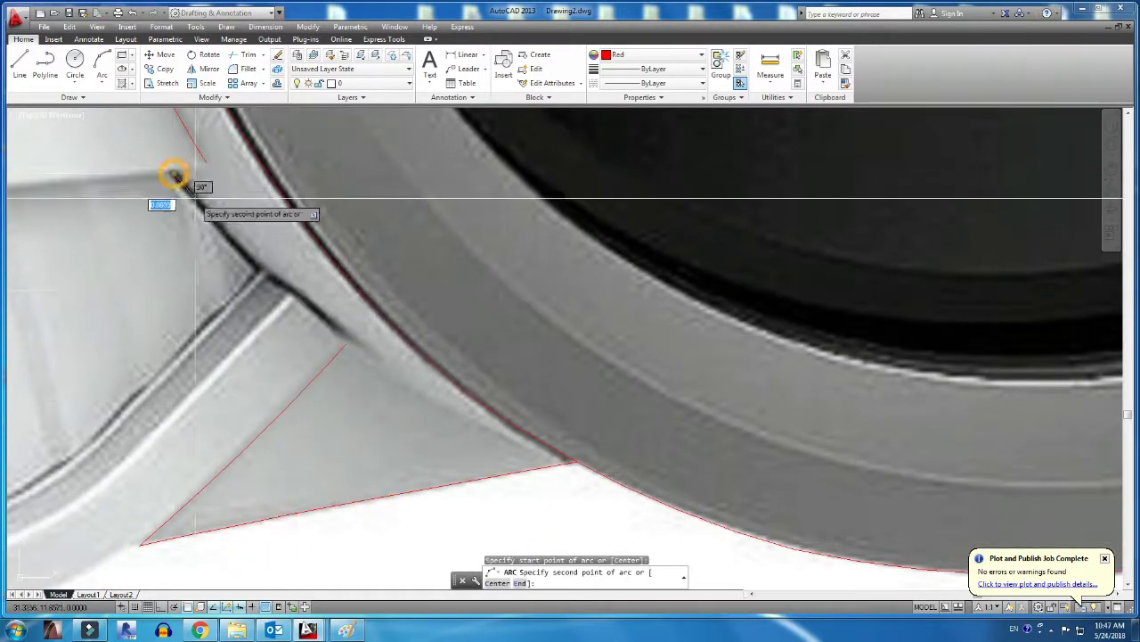
{"action": "key", "text": "Return"}
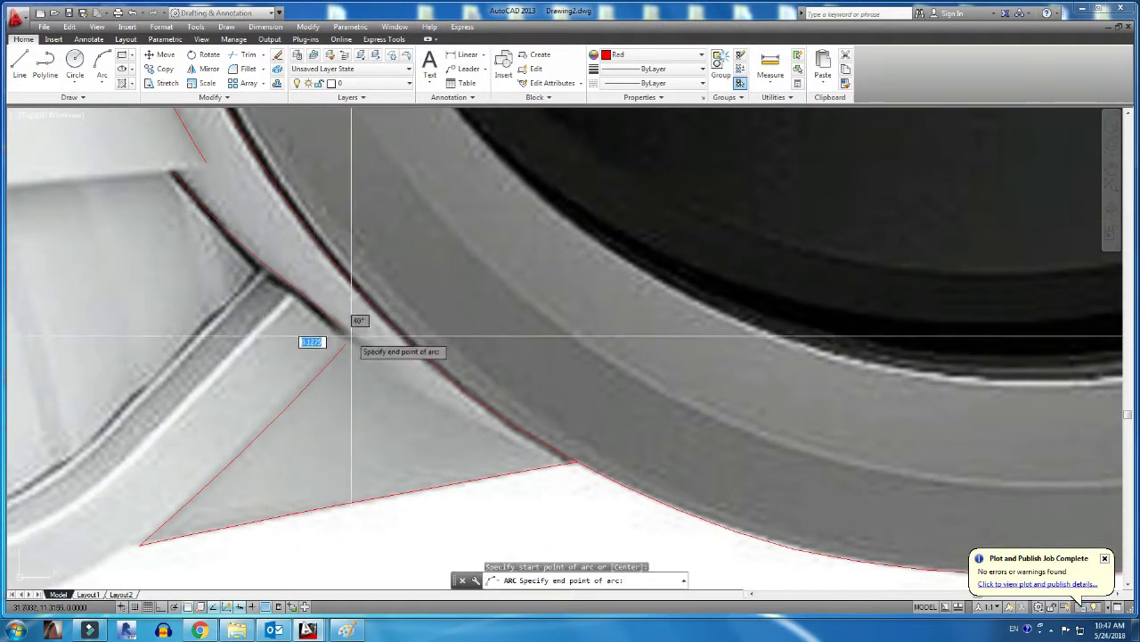
{"action": "left_click", "coordinate": [356, 348]}
{"action": "key", "text": "Return"}
{"action": "scroll", "coordinate": [483, 339], "scroll_direction": "up", "scroll_amount": 2}
{"action": "scroll", "coordinate": [452, 365], "scroll_direction": "down", "scroll_amount": 1}
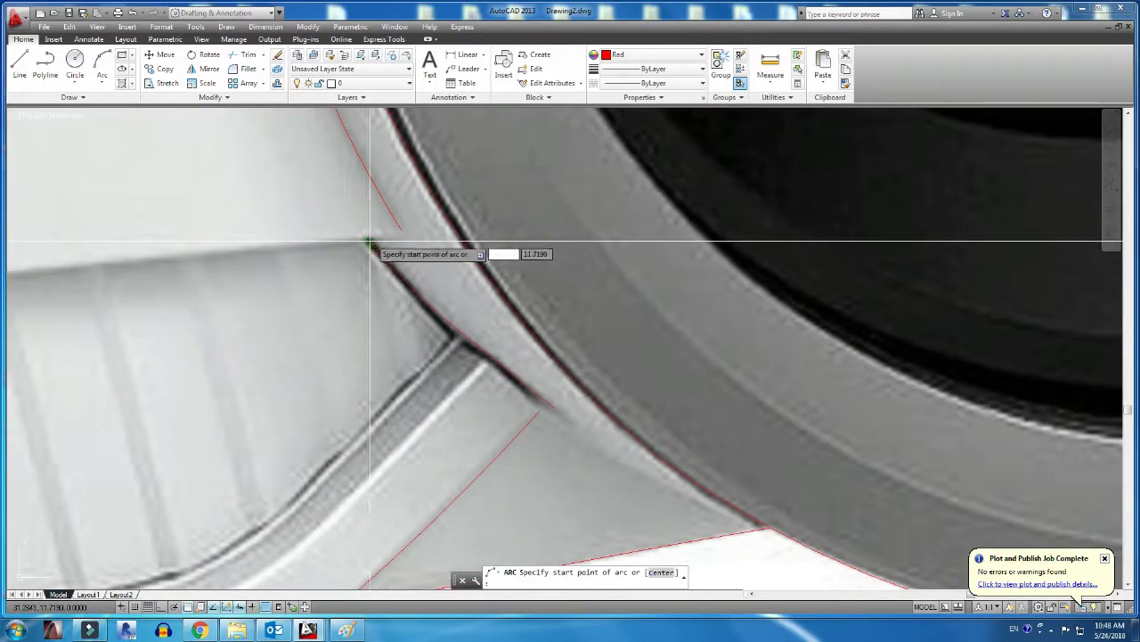
{"action": "scroll", "coordinate": [242, 234], "scroll_direction": "down", "scroll_amount": 2}
{"action": "scroll", "coordinate": [695, 322], "scroll_direction": "up", "scroll_amount": 5}
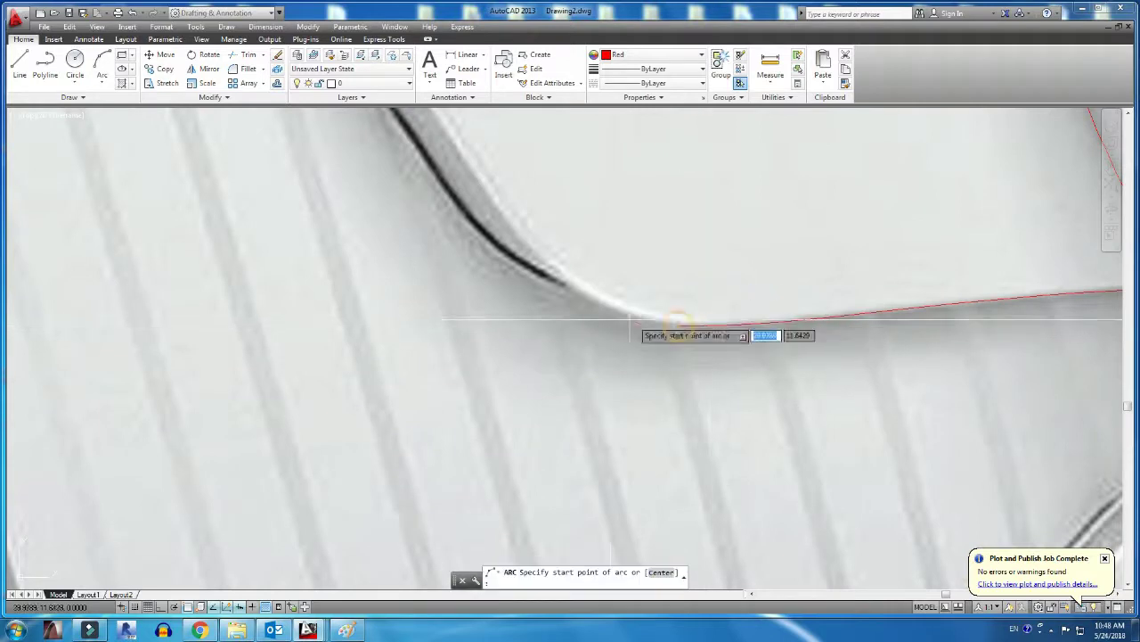
Trace arcs along the vent's edge from its corner to the rounded corner
{"action": "left_click", "coordinate": [506, 213]}
{"action": "middle_click_drag", "start_coordinate": [506, 213], "coordinate": [664, 422]}
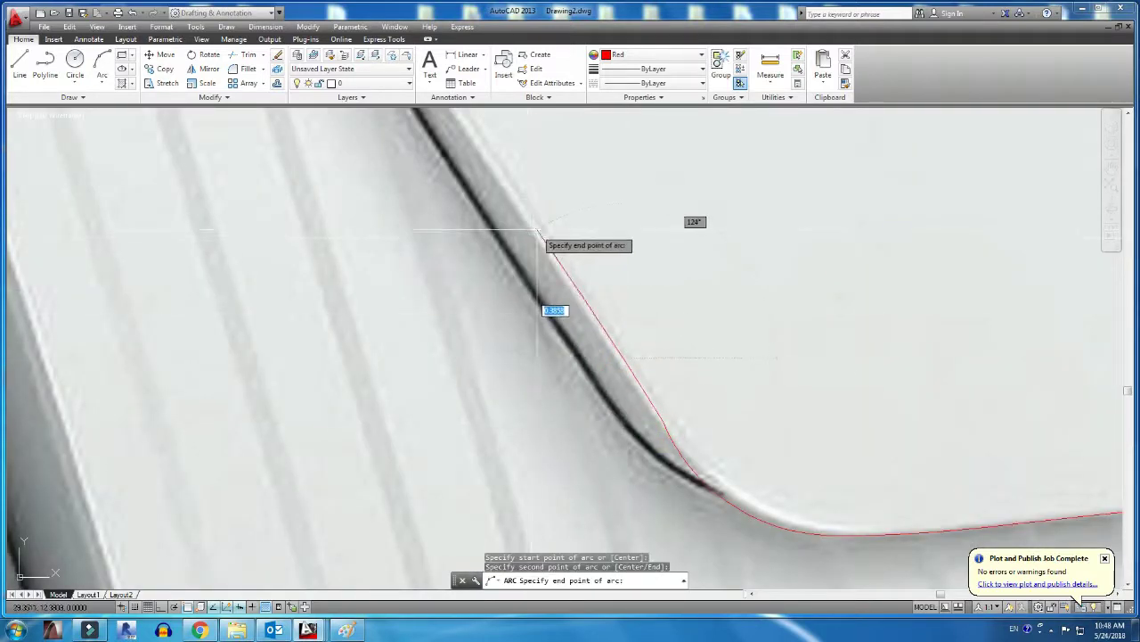
{"action": "left_click", "coordinate": [555, 311]}
{"action": "scroll", "coordinate": [534, 389], "scroll_direction": "down", "scroll_amount": 2}
{"action": "key", "text": "Return"}
{"action": "key", "text": "Return"}
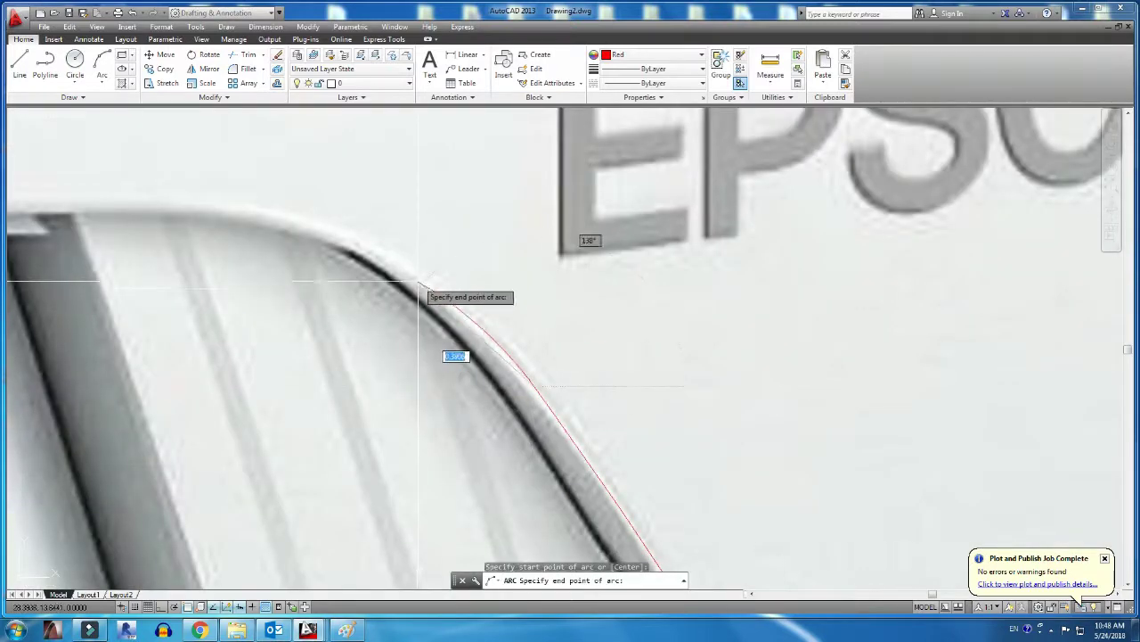
{"action": "scroll", "coordinate": [534, 285], "scroll_direction": "up", "scroll_amount": 2}
{"action": "middle_click_drag", "start_coordinate": [535, 285], "coordinate": [588, 271]}
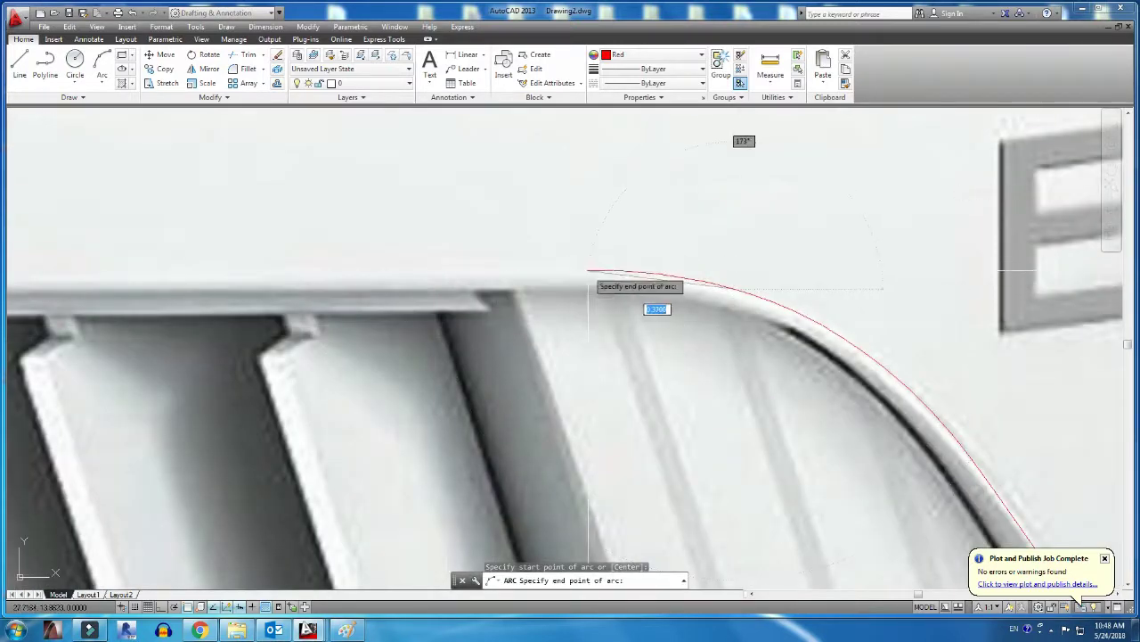
{"action": "middle_click_drag", "start_coordinate": [223, 278], "coordinate": [431, 375]}
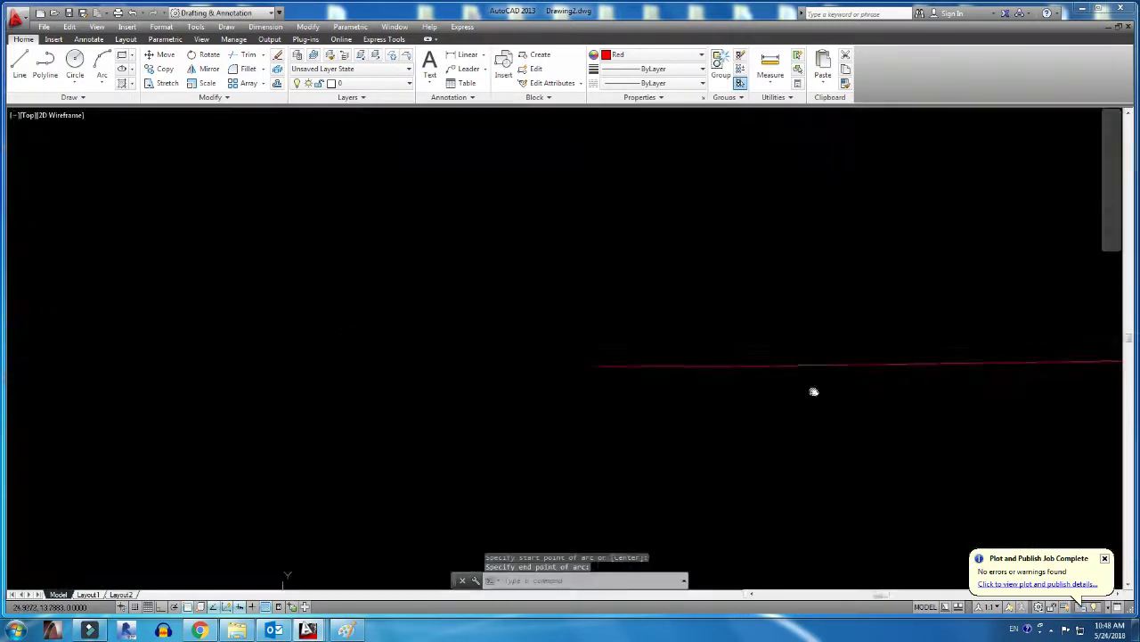
{"action": "scroll", "coordinate": [431, 374], "scroll_direction": "down", "scroll_amount": 2}
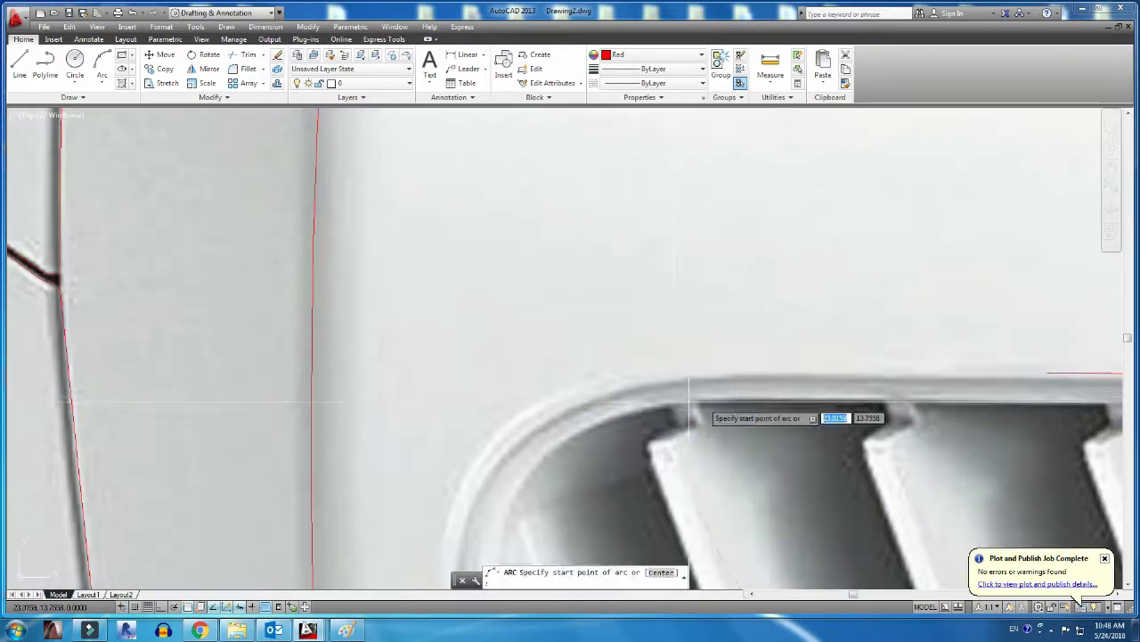
{"action": "left_click", "coordinate": [492, 446]}
End the arc at the vent corner and start a new arc down the vent's left side
{"action": "middle_click_drag", "start_coordinate": [434, 319], "coordinate": [428, 306]}
{"action": "scroll", "coordinate": [395, 321], "scroll_direction": "down", "scroll_amount": 2}
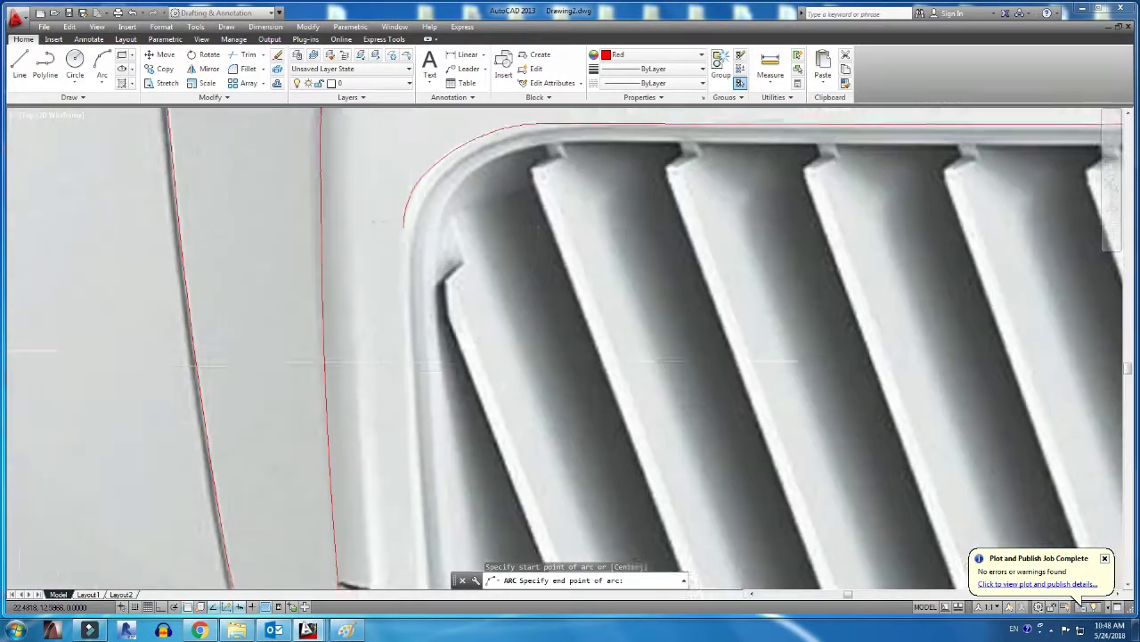
{"action": "middle_click_drag", "start_coordinate": [417, 378], "coordinate": [427, 150]}
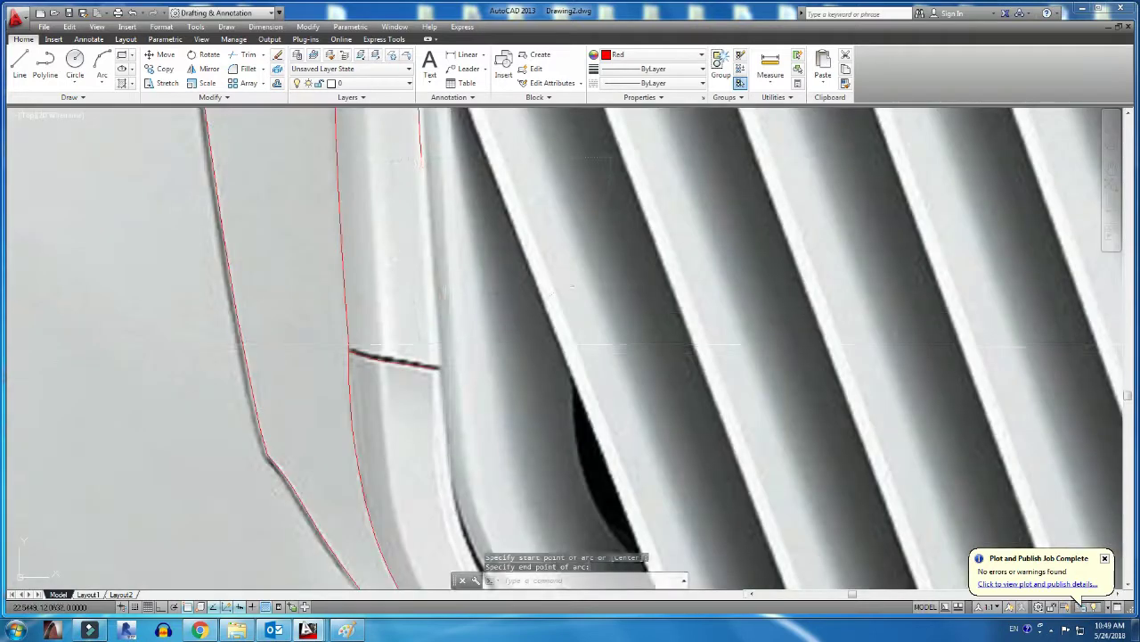
{"action": "middle_click_drag", "start_coordinate": [433, 370], "coordinate": [433, 218]}
{"action": "left_click", "coordinate": [427, 300]}
{"action": "key", "text": "space"}
{"action": "left_click", "coordinate": [428, 207]}
{"action": "left_click", "coordinate": [442, 312]}
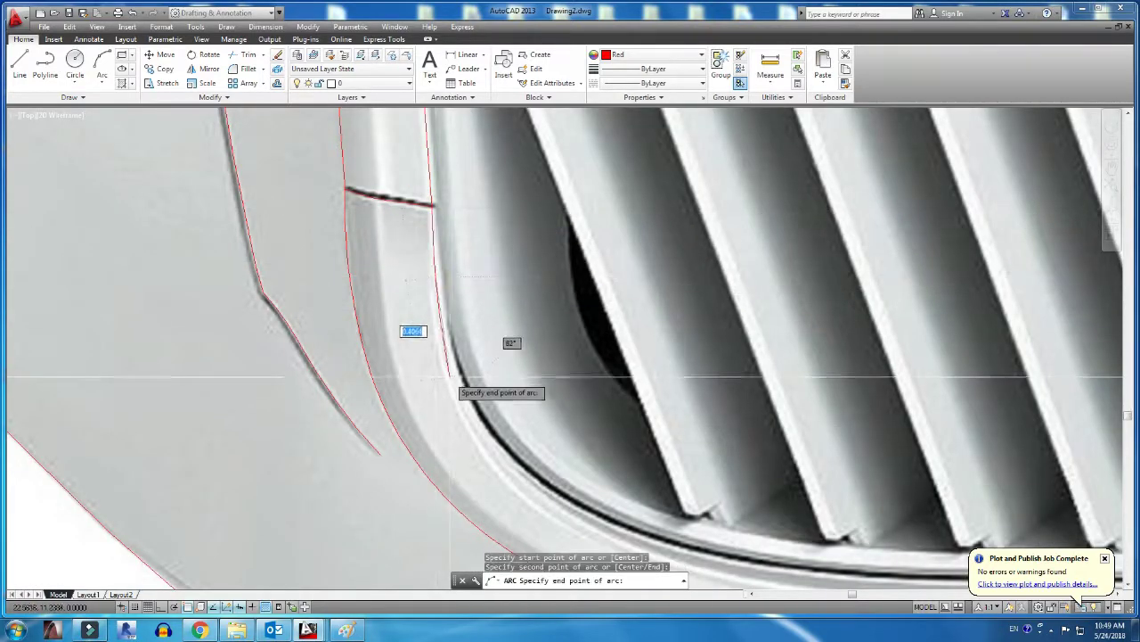
Pan along the projector's bottom edge to the grille corner near the lens
{"action": "middle_click_drag", "start_coordinate": [455, 395], "coordinate": [384, 248]}
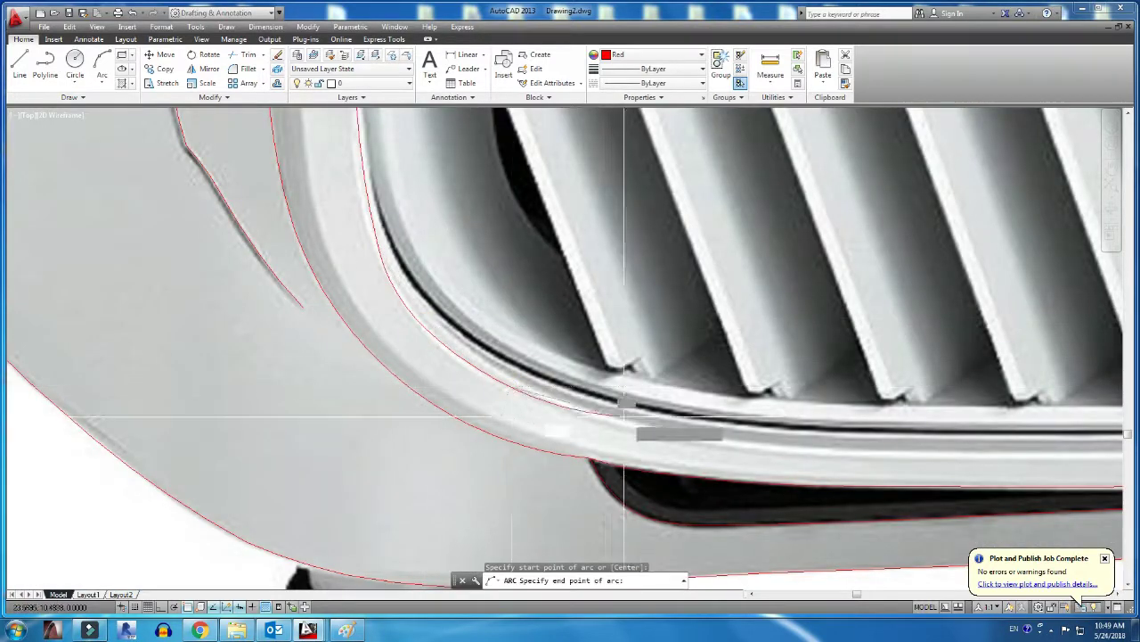
{"action": "middle_click_drag", "start_coordinate": [700, 424], "coordinate": [434, 389]}
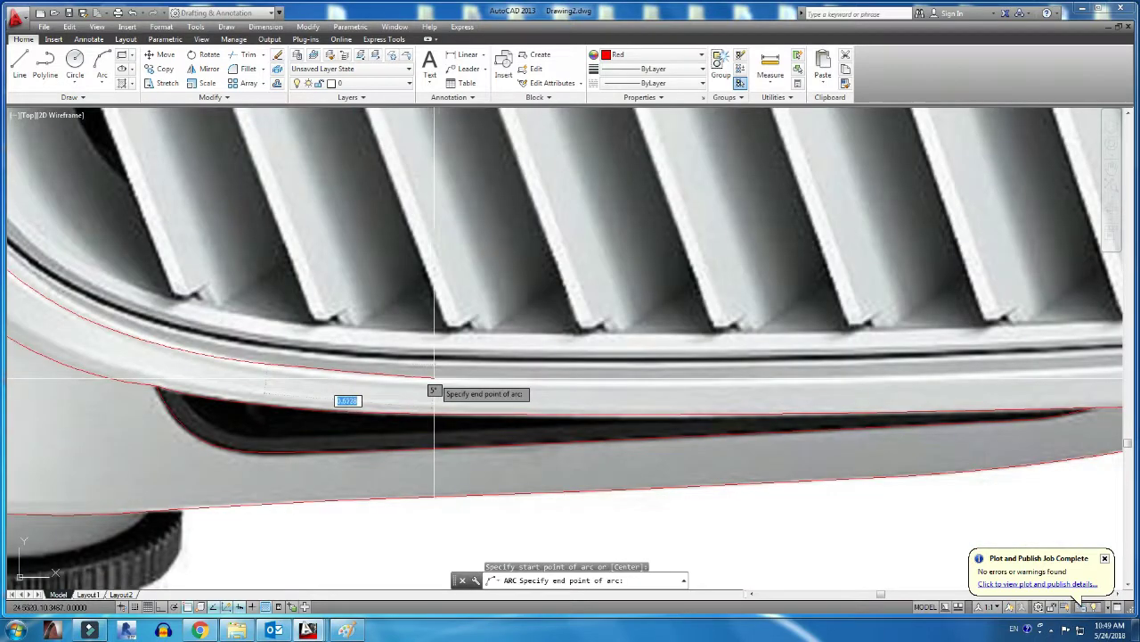
{"action": "middle_click_drag", "start_coordinate": [1006, 370], "coordinate": [398, 421]}
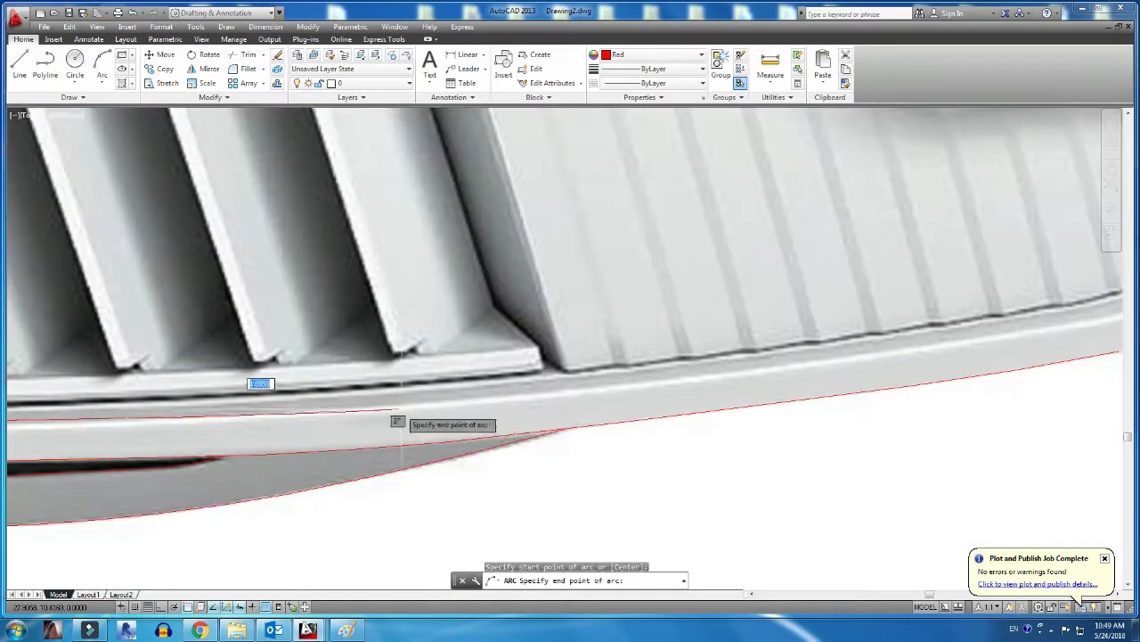
{"action": "middle_click_drag", "start_coordinate": [733, 386], "coordinate": [347, 464]}
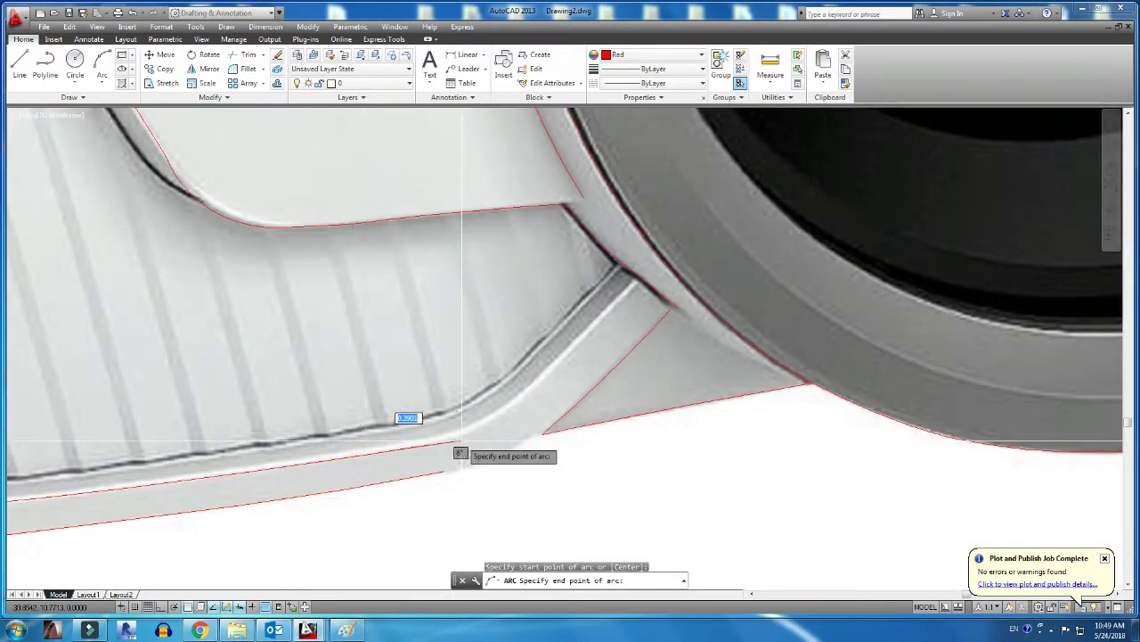
{"action": "scroll", "coordinate": [565, 312], "scroll_direction": "up", "scroll_amount": 1}
{"action": "scroll", "coordinate": [565, 312], "scroll_direction": "up", "scroll_amount": 3}
Trim away the stray red segment at the vent corner
{"action": "key", "text": "Return"}
{"action": "left_click", "coordinate": [638, 269]}
{"action": "key", "text": "Escape"}
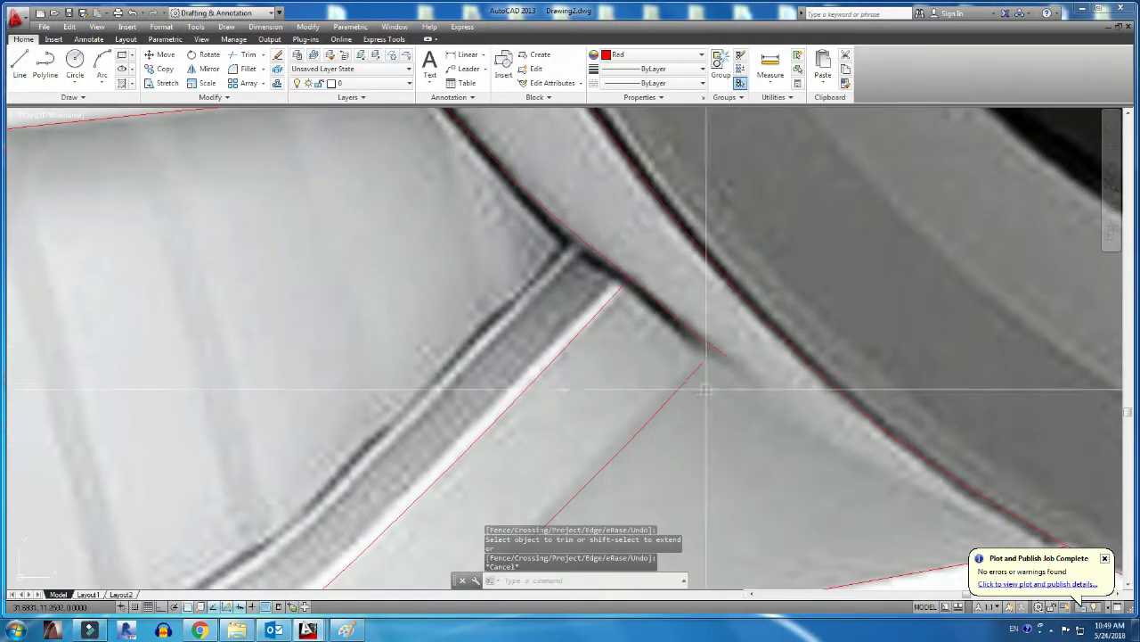
{"action": "type", "text": "o"}
{"action": "key", "text": "Return"}
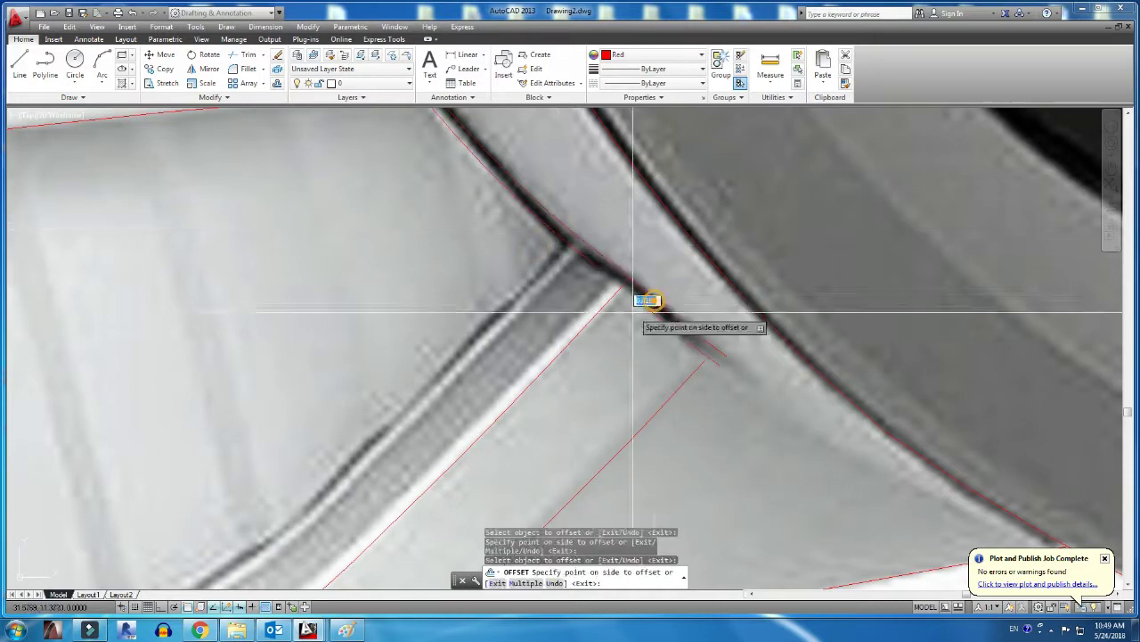
{"action": "key", "text": "Return"}
{"action": "scroll", "coordinate": [624, 234], "scroll_direction": "up", "scroll_amount": 2}
{"action": "scroll", "coordinate": [624, 234], "scroll_direction": "down", "scroll_amount": 4}
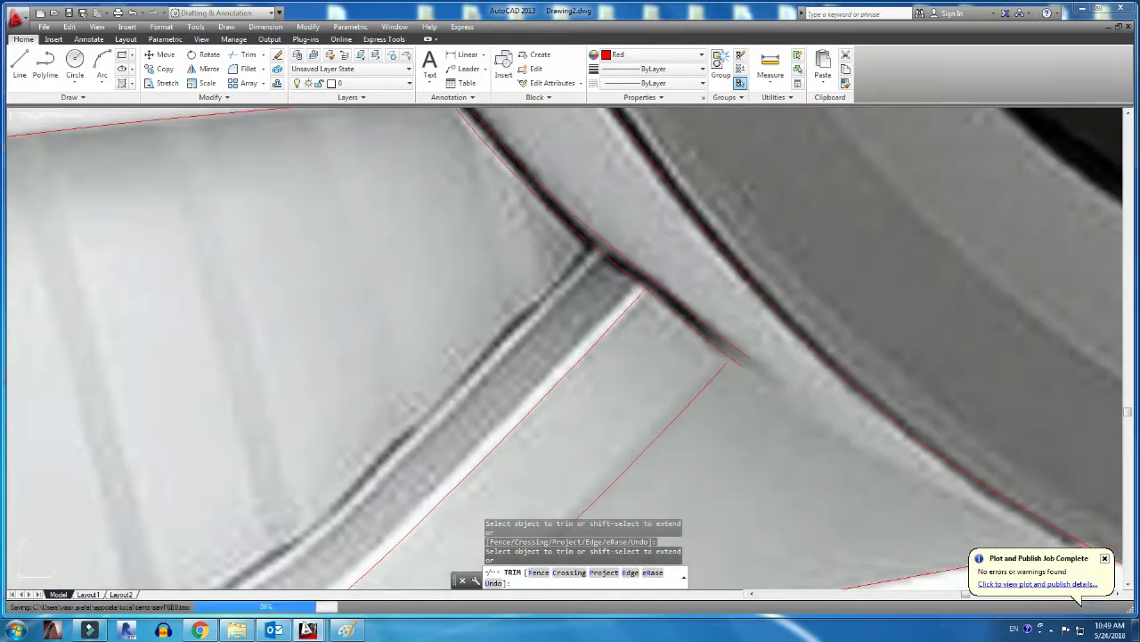
{"action": "key", "text": "Escape"}
Try extending a red line with EXTEND (x), then cancel it
{"action": "type", "text": "x"}
{"action": "key", "text": "Return"}
{"action": "scroll", "coordinate": [709, 401], "scroll_direction": "up", "scroll_amount": 2}
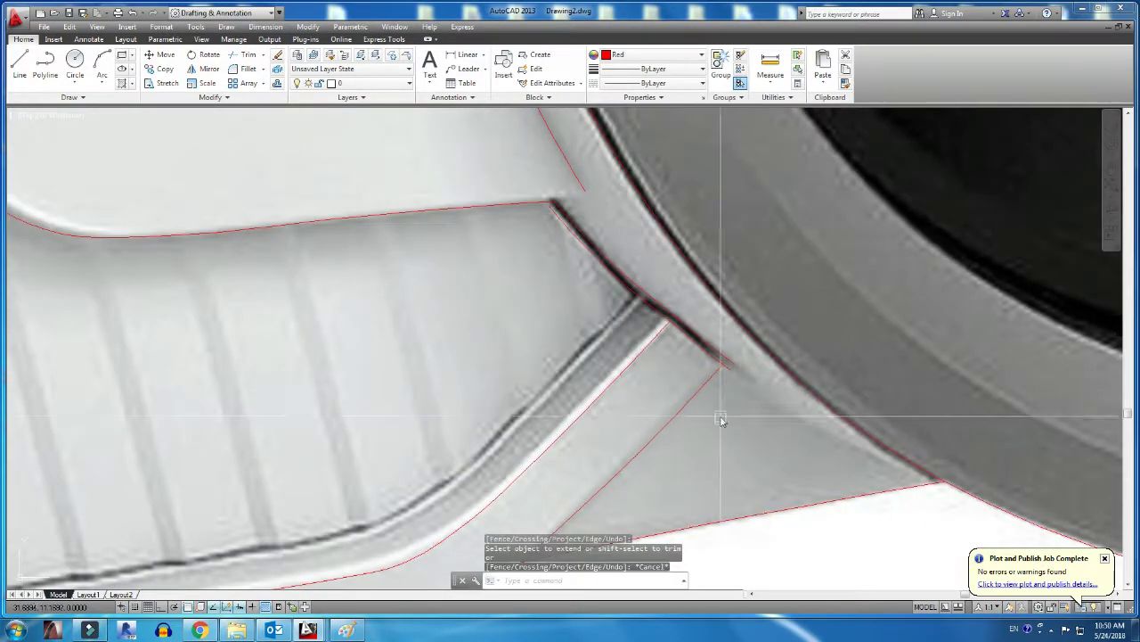
{"action": "left_click", "coordinate": [704, 392]}
{"action": "scroll", "coordinate": [691, 360], "scroll_direction": "up", "scroll_amount": 2}
{"action": "scroll", "coordinate": [735, 315], "scroll_direction": "down", "scroll_amount": 4}
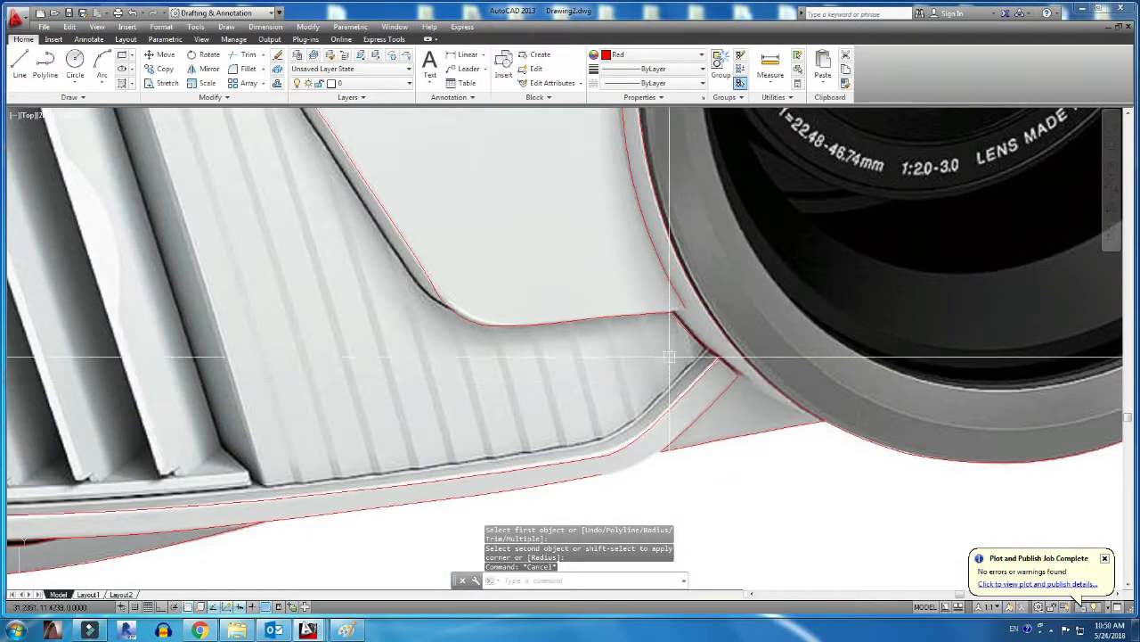
{"action": "scroll", "coordinate": [735, 315], "scroll_direction": "up", "scroll_amount": 3}
{"action": "scroll", "coordinate": [736, 314], "scroll_direction": "up", "scroll_amount": 1}
{"action": "key", "text": "Escape"}
{"action": "scroll", "coordinate": [735, 314], "scroll_direction": "down", "scroll_amount": 3}
{"action": "scroll", "coordinate": [735, 314], "scroll_direction": "down", "scroll_amount": 5}
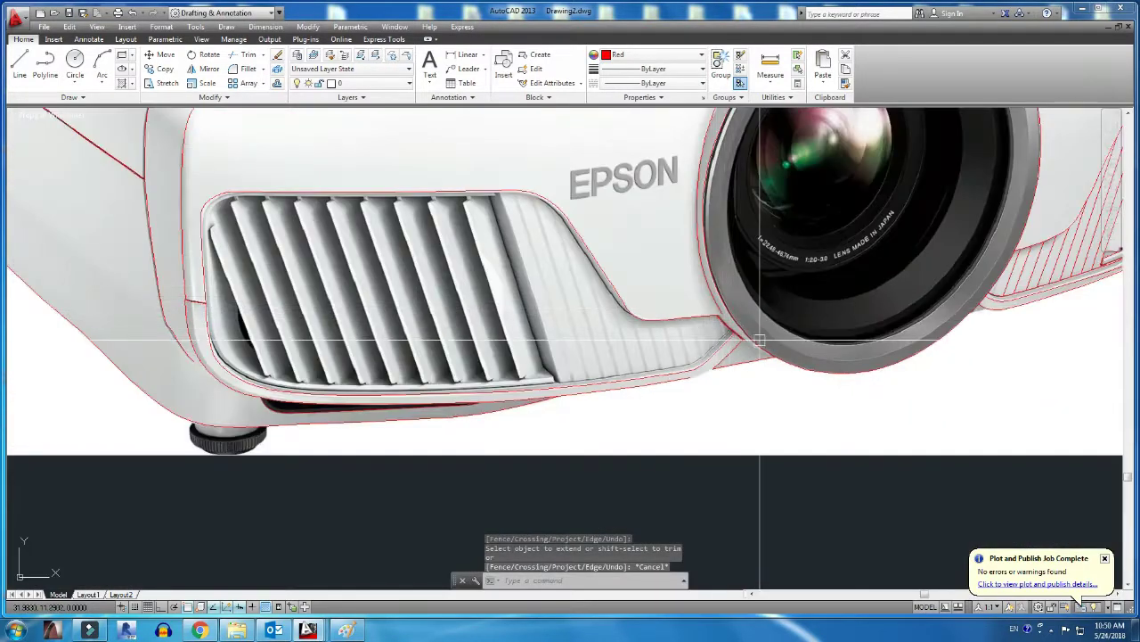
Draw a red line along the vent's right side, from above the vent to below its lower edge
{"action": "mouse_move", "coordinate": [699, 333]}
{"action": "middle_mouse_down"}
{"action": "mouse_move", "coordinate": [603, 333]}
{"action": "mouse_move", "coordinate": [511, 359]}
{"action": "mouse_move", "coordinate": [733, 388]}
{"action": "middle_mouse_up"}
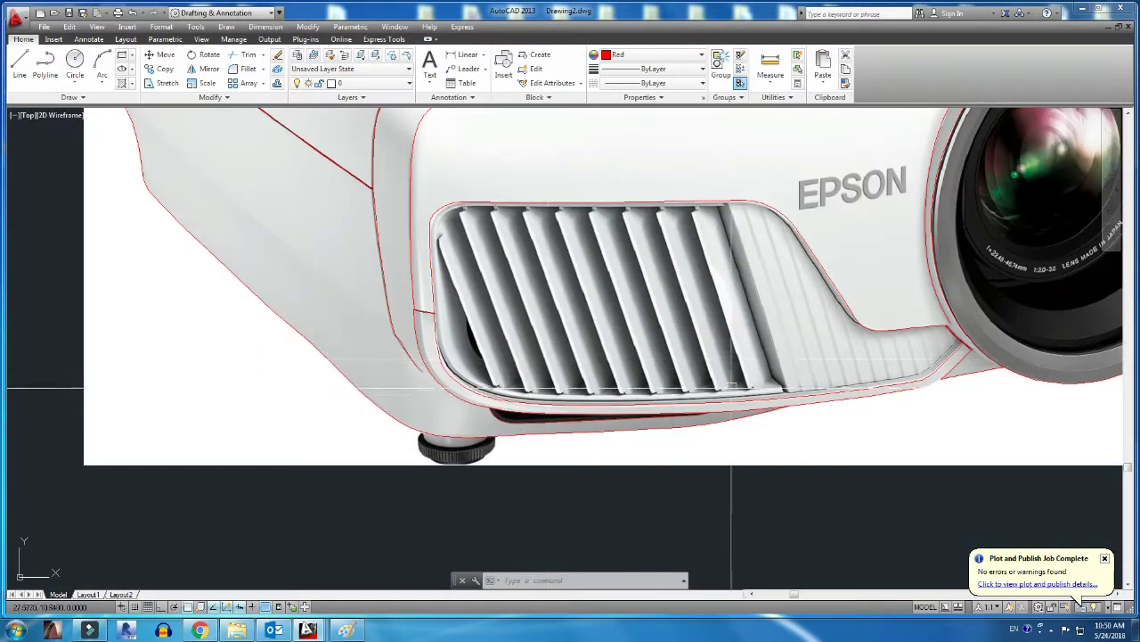
{"action": "scroll", "coordinate": [728, 250], "scroll_direction": "up", "scroll_amount": 4}
{"action": "middle_click_drag", "start_coordinate": [703, 142], "coordinate": [739, 227]}
{"action": "left_click", "coordinate": [698, 178]}
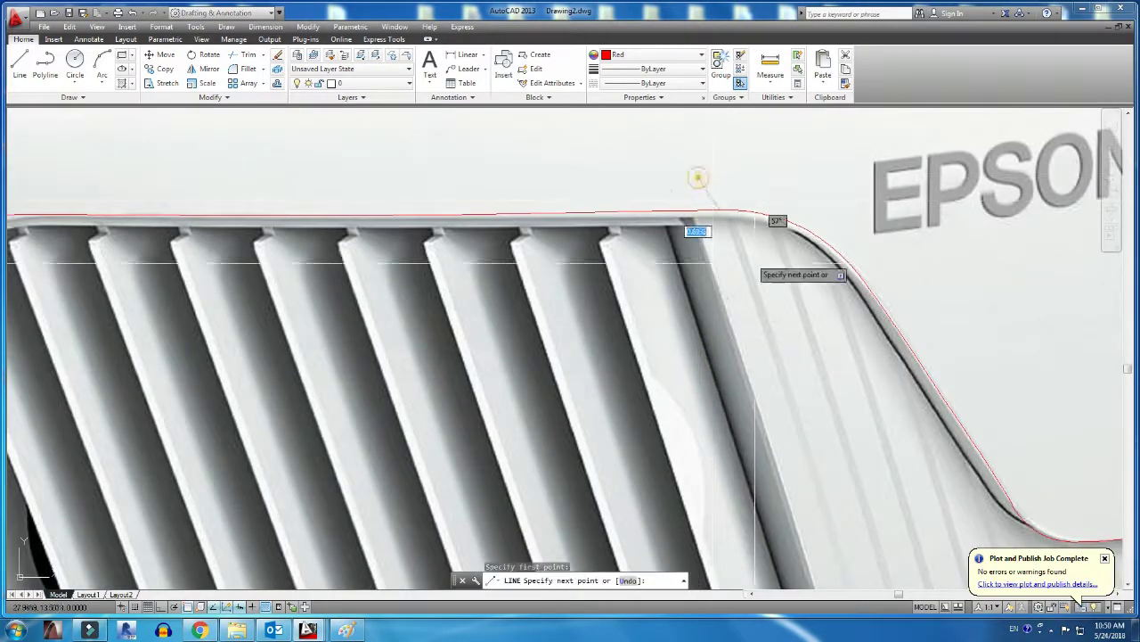
{"action": "left_click", "coordinate": [724, 198]}
{"action": "scroll", "coordinate": [723, 198], "scroll_direction": "down", "scroll_amount": 4}
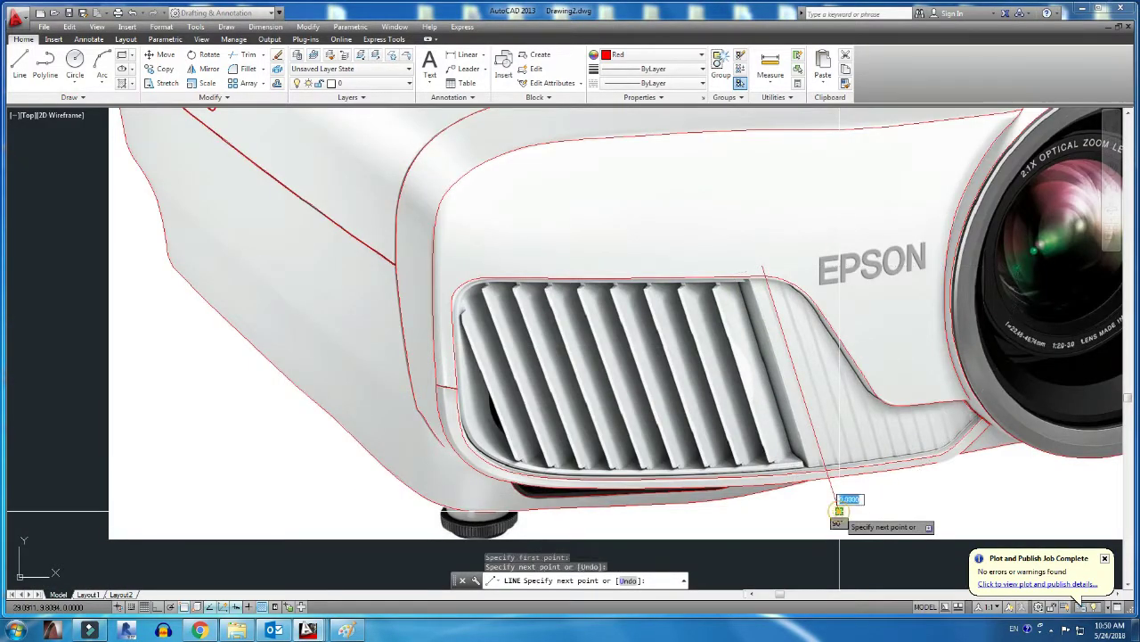
{"action": "left_click", "coordinate": [839, 510]}
{"action": "scroll", "coordinate": [776, 273], "scroll_direction": "up", "scroll_amount": 5}
{"action": "key", "text": "Escape"}
{"action": "scroll", "coordinate": [746, 265], "scroll_direction": "up", "scroll_amount": 4}
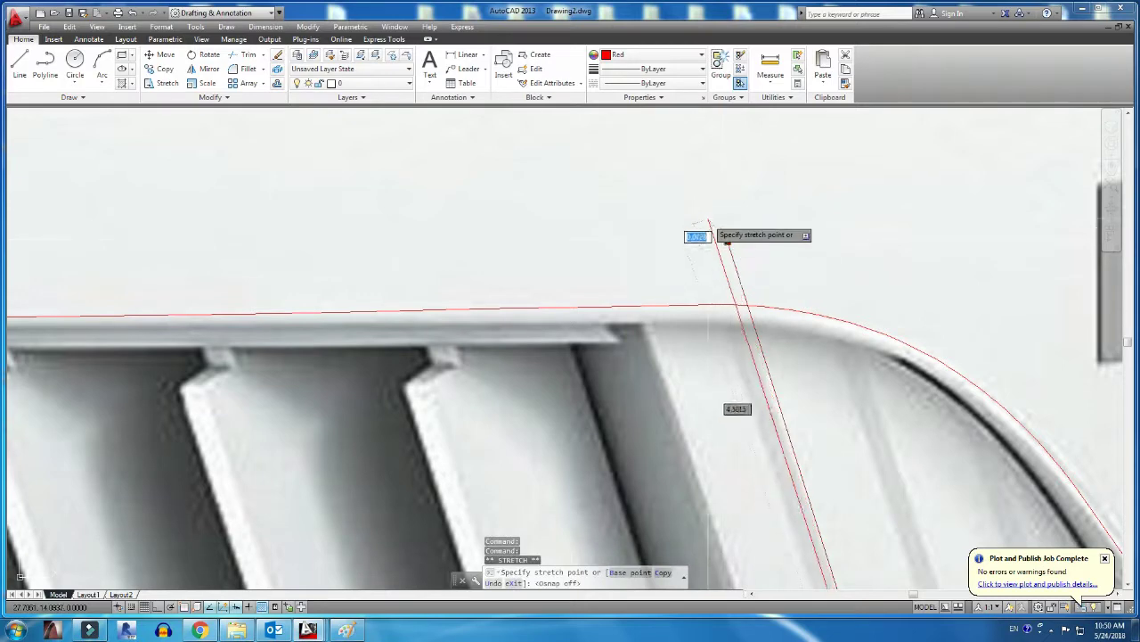
{"action": "scroll", "coordinate": [678, 305], "scroll_direction": "down", "scroll_amount": 4}
{"action": "scroll", "coordinate": [613, 191], "scroll_direction": "up", "scroll_amount": 2}
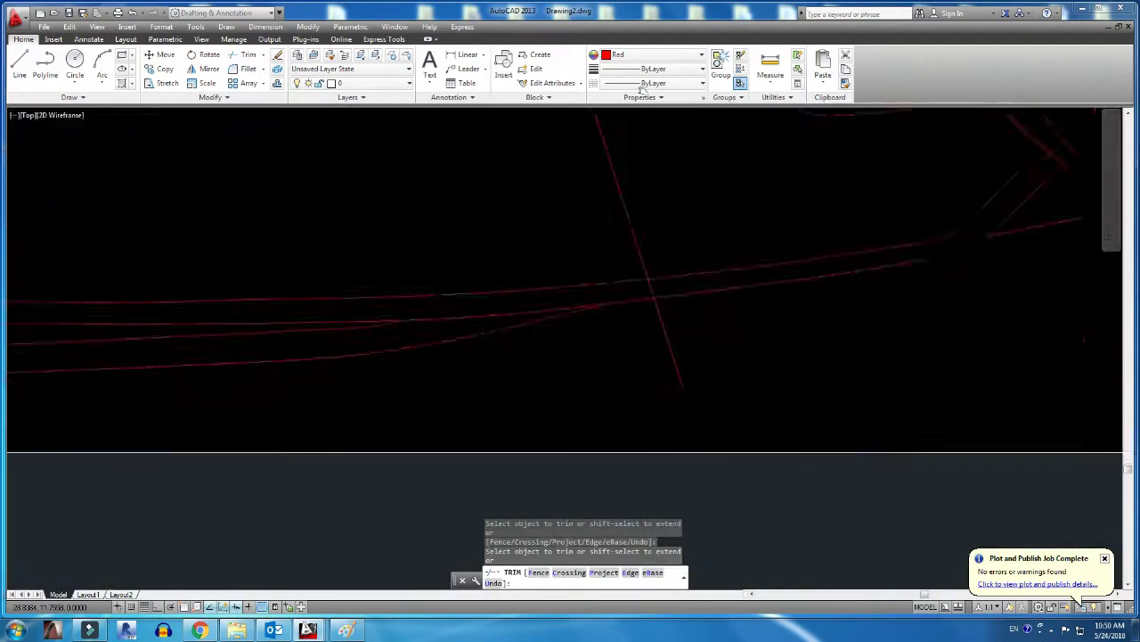
Pick a red line to trim and shift the view along the wavy bottom edge
{"action": "left_click", "coordinate": [667, 322]}
{"action": "scroll", "coordinate": [654, 263], "scroll_direction": "up", "scroll_amount": 4}
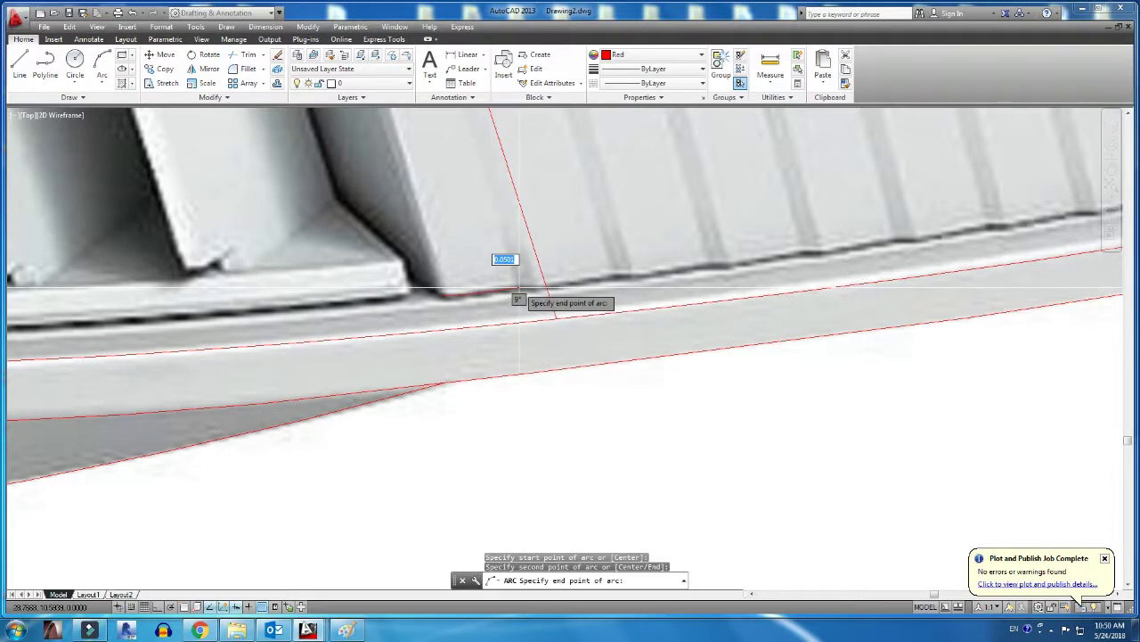
{"action": "scroll", "coordinate": [519, 289], "scroll_direction": "up", "scroll_amount": 2}
{"action": "scroll", "coordinate": [560, 299], "scroll_direction": "up", "scroll_amount": 1}
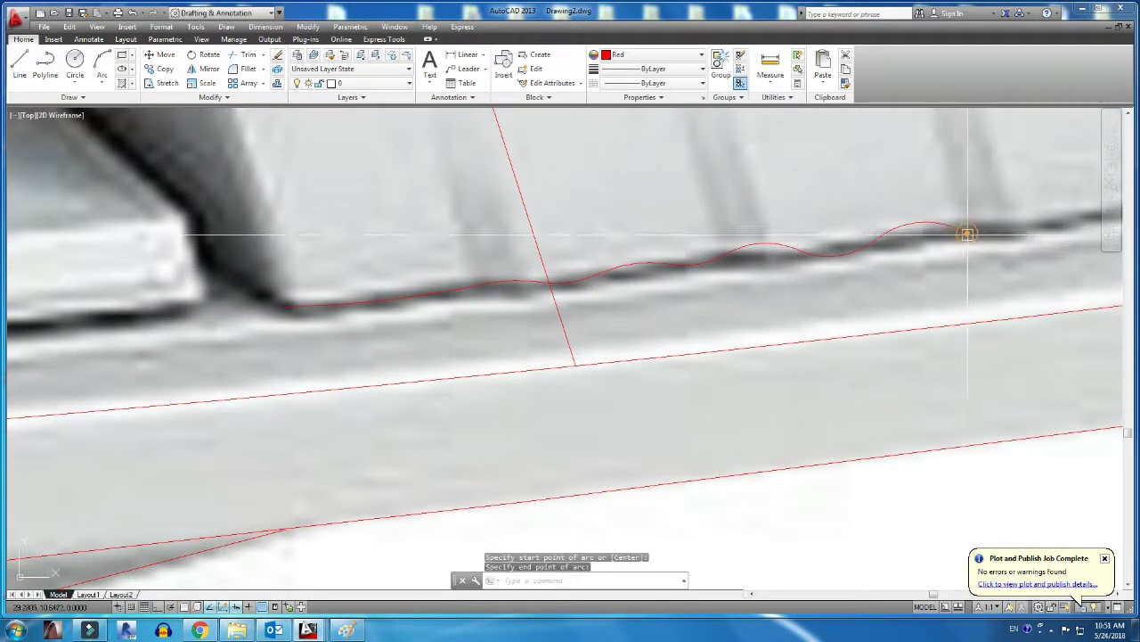
{"action": "middle_click_drag", "start_coordinate": [967, 229], "coordinate": [236, 361]}
{"action": "key", "text": "Escape"}
Trace the ribbed panel's wavy bottom edge with 3-point red arcs
{"action": "left_click", "coordinate": [211, 352]}
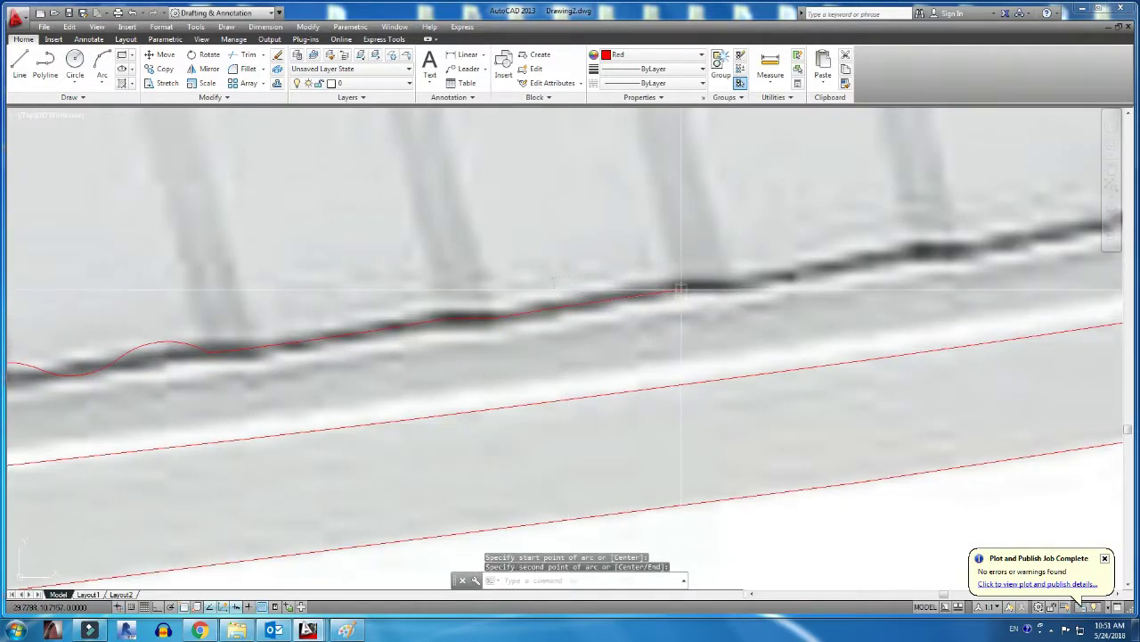
{"action": "scroll", "coordinate": [621, 381], "scroll_direction": "up", "scroll_amount": 1}
{"action": "left_click", "coordinate": [490, 406]}
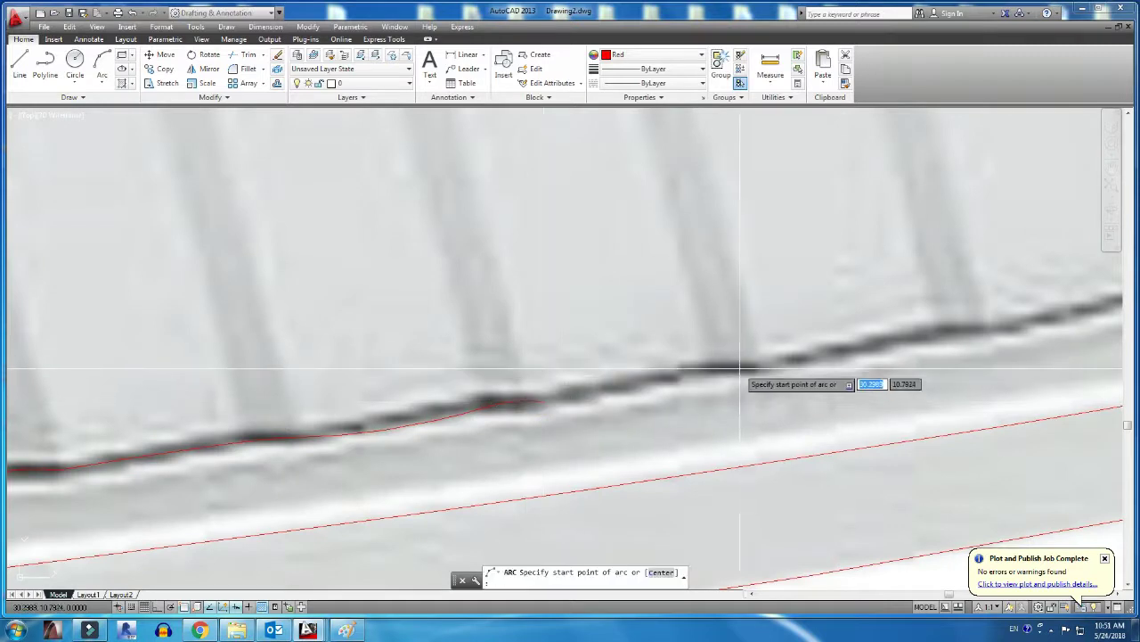
{"action": "left_click", "coordinate": [713, 369]}
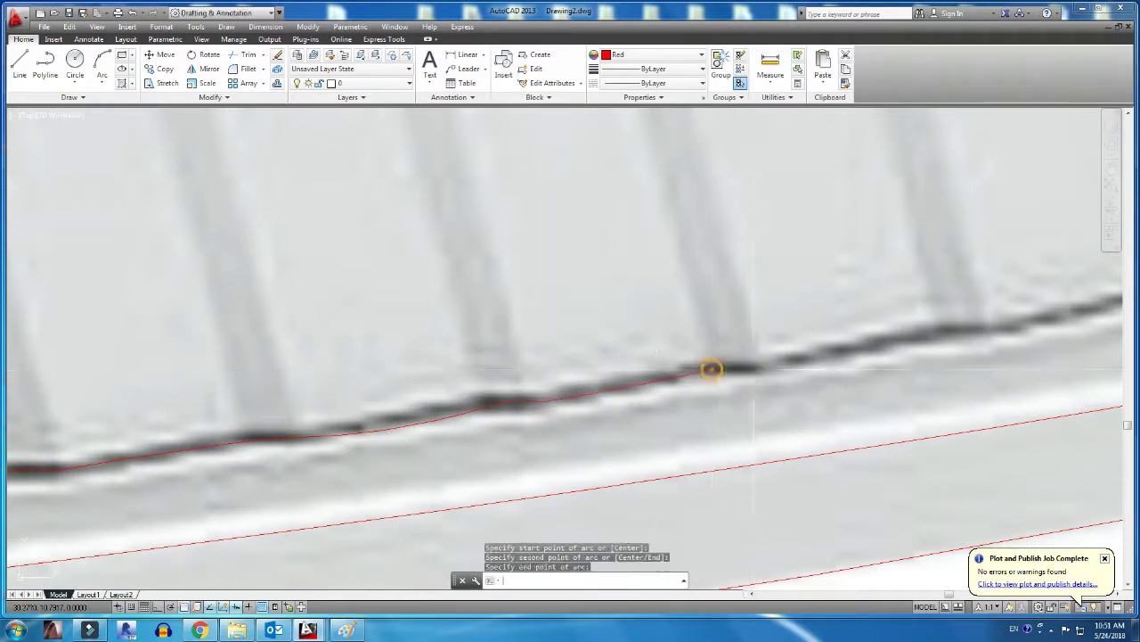
{"action": "scroll", "coordinate": [624, 427], "scroll_direction": "up", "scroll_amount": 1}
{"action": "left_click", "coordinate": [701, 401]}
{"action": "scroll", "coordinate": [701, 401], "scroll_direction": "up", "scroll_amount": 1}
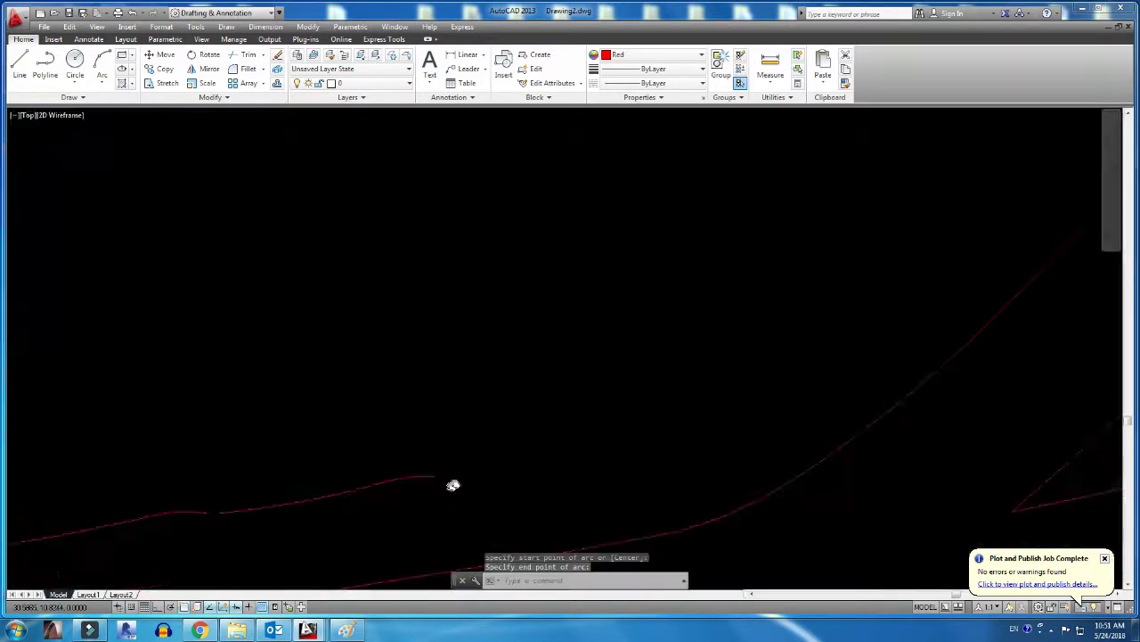
{"action": "scroll", "coordinate": [649, 432], "scroll_direction": "up", "scroll_amount": 1}
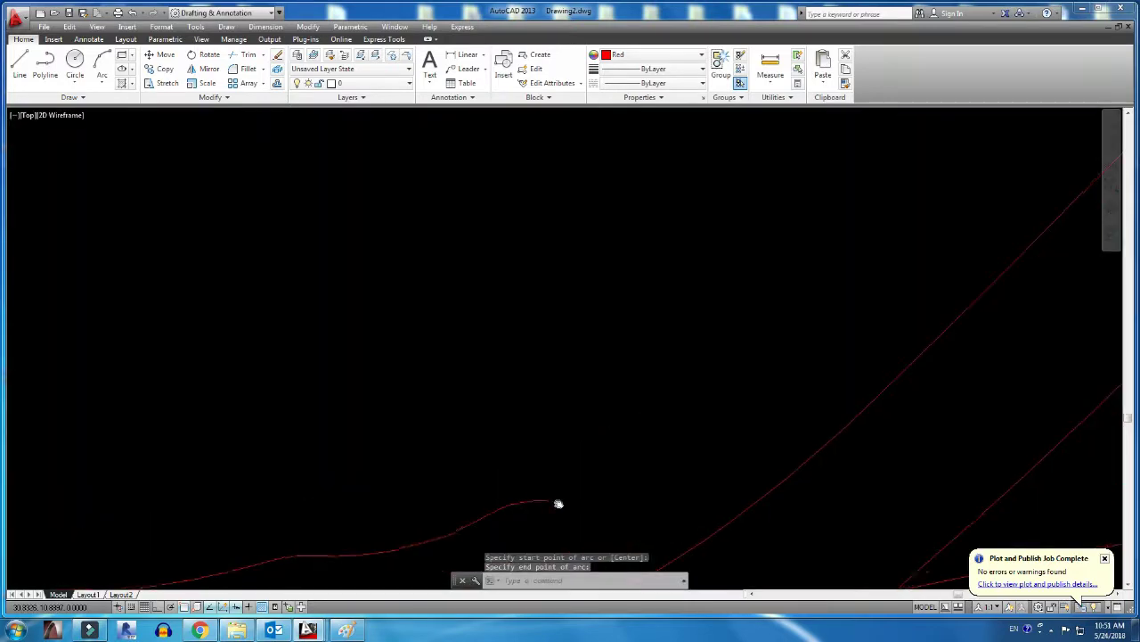
{"action": "middle_click_drag", "start_coordinate": [718, 412], "coordinate": [686, 408]}
{"action": "left_click", "coordinate": [686, 408]}
Cancel the follow-on arc and prepare to trim the red lines
{"action": "key", "text": "Return"}
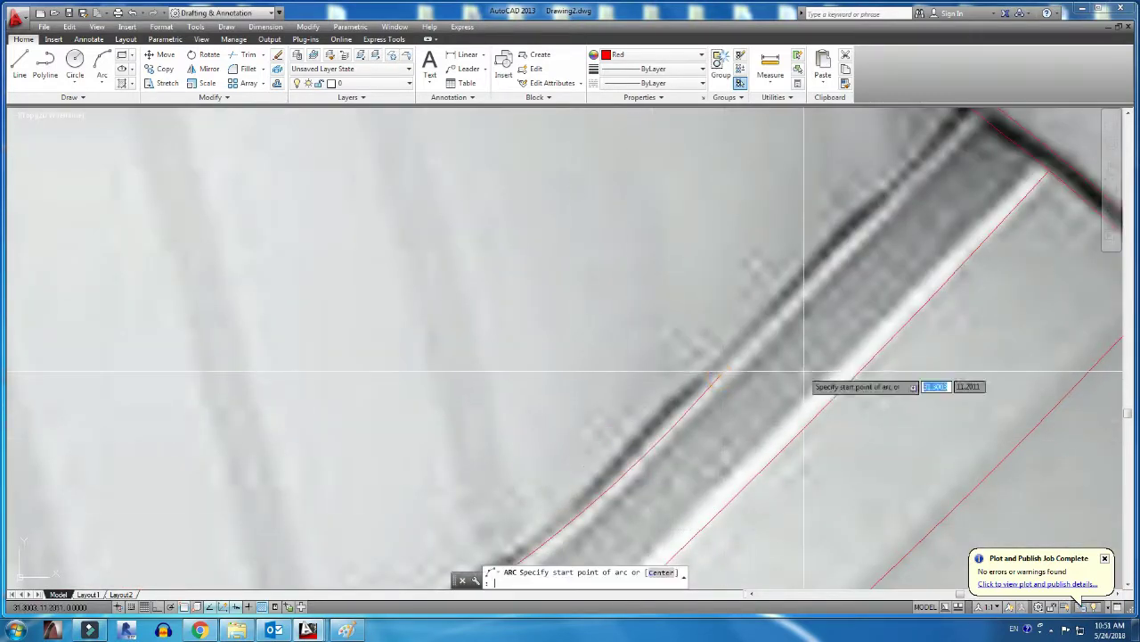
{"action": "scroll", "coordinate": [842, 327], "scroll_direction": "up", "scroll_amount": 1}
{"action": "key", "text": "Escape"}
{"action": "scroll", "coordinate": [772, 450], "scroll_direction": "down", "scroll_amount": 3}
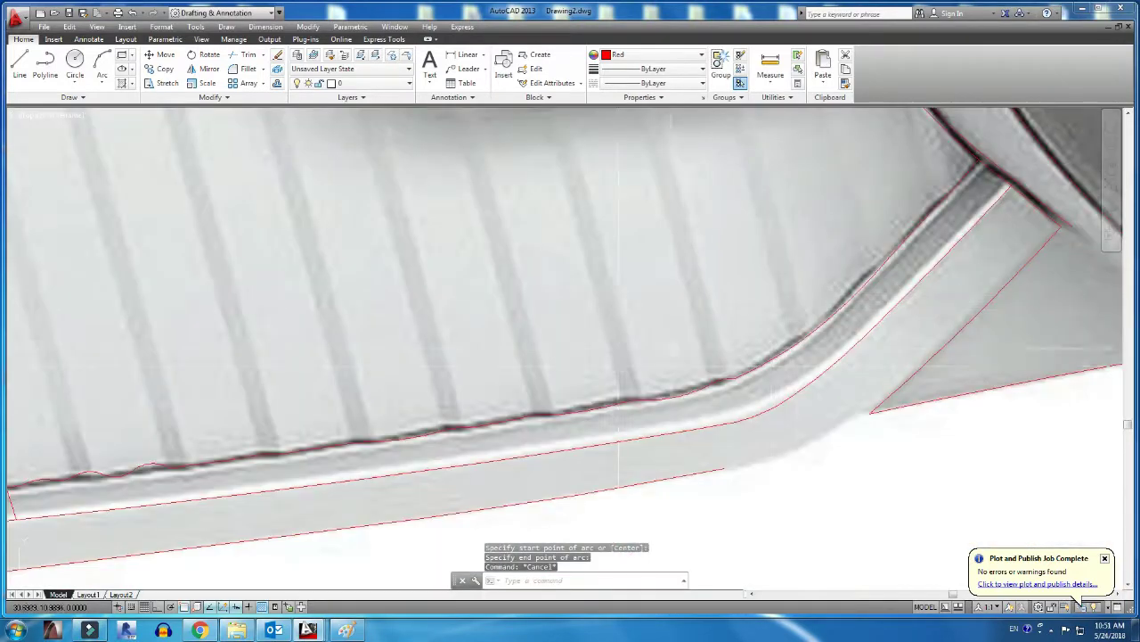
{"action": "key", "text": "Escape"}
{"action": "scroll", "coordinate": [1018, 381], "scroll_direction": "down", "scroll_amount": 3}
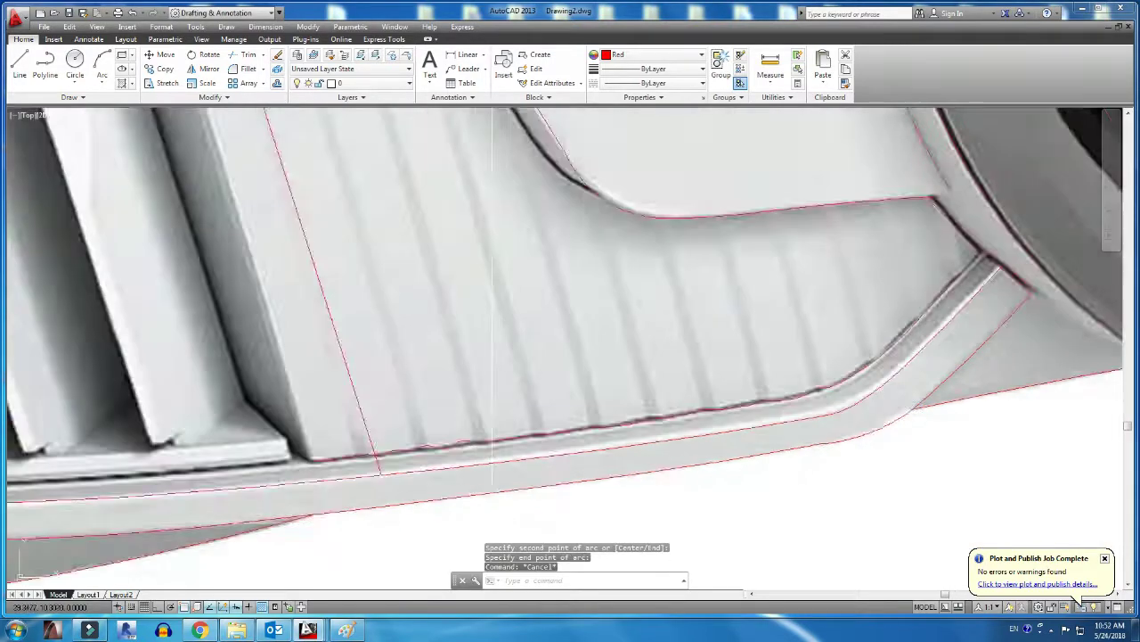
{"action": "scroll", "coordinate": [640, 430], "scroll_direction": "up", "scroll_amount": 3}
Try TRIM and EXTEND on the red lines, then cancel both
{"action": "scroll", "coordinate": [640, 430], "scroll_direction": "up", "scroll_amount": 2}
{"action": "type", "text": "tr"}
{"action": "key", "text": "Return"}
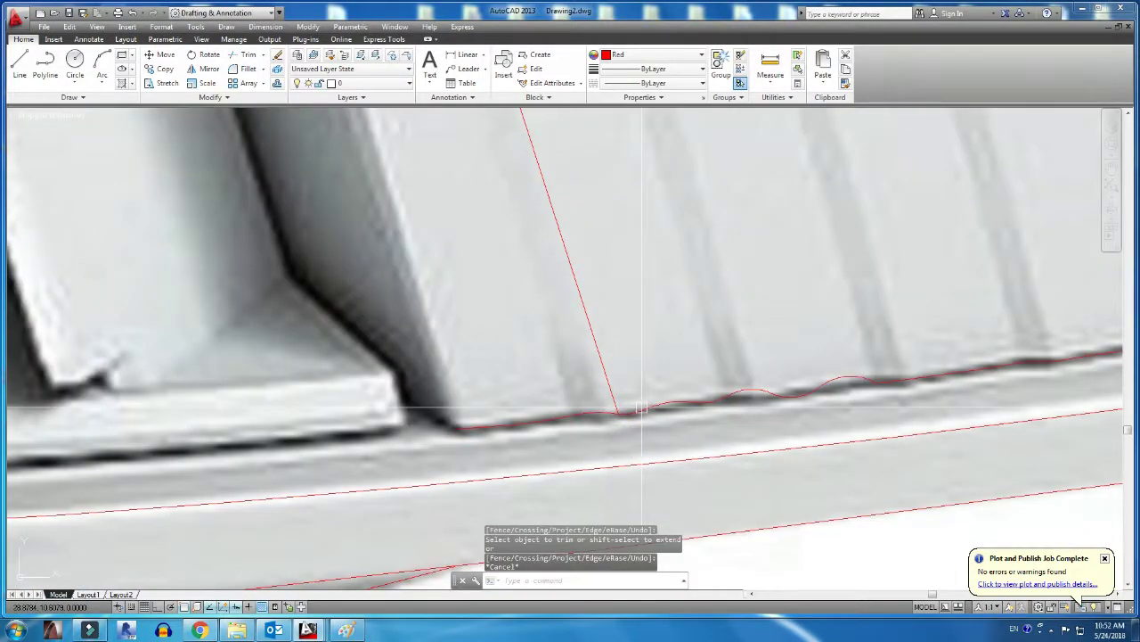
{"action": "scroll", "coordinate": [597, 366], "scroll_direction": "down", "scroll_amount": 3}
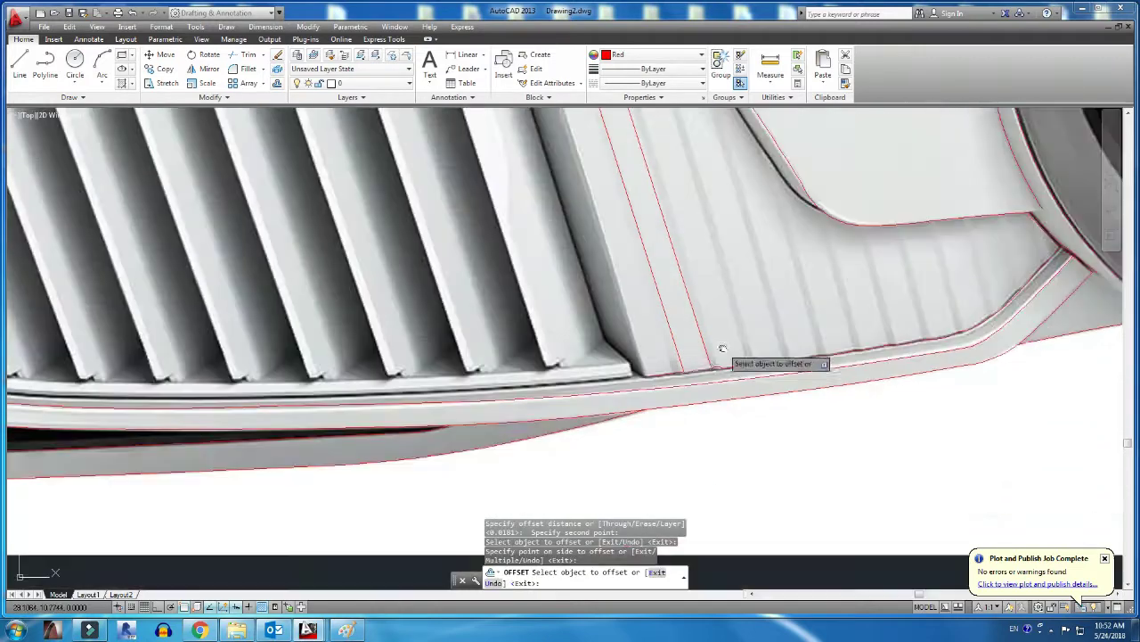
{"action": "scroll", "coordinate": [675, 437], "scroll_direction": "up", "scroll_amount": 3}
{"action": "scroll", "coordinate": [664, 447], "scroll_direction": "up", "scroll_amount": 1}
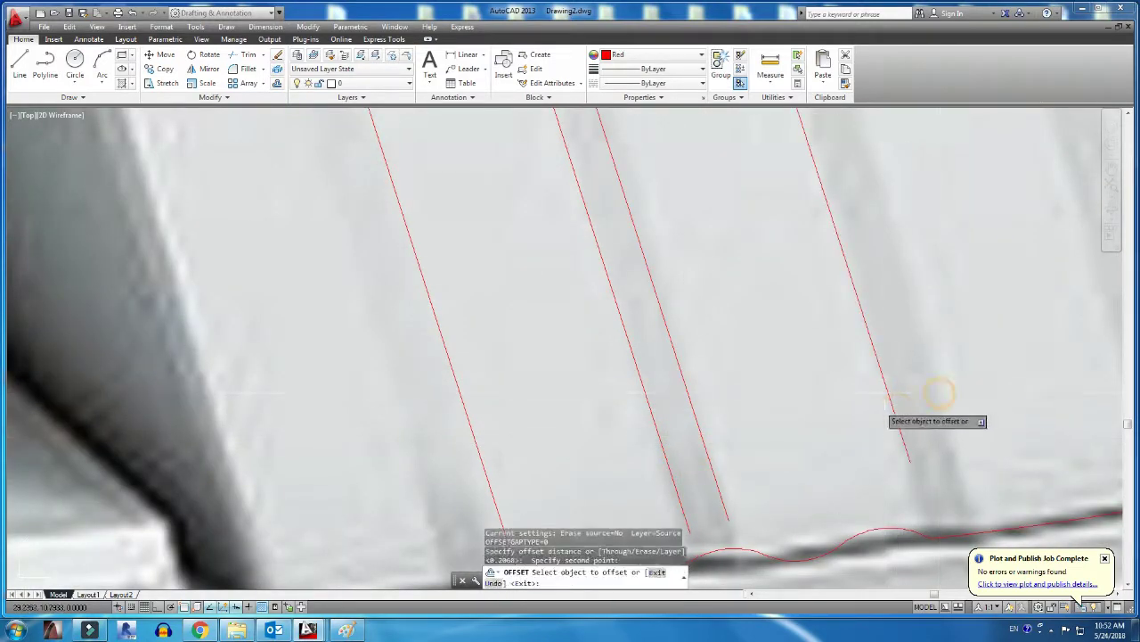
{"action": "scroll", "coordinate": [940, 392], "scroll_direction": "down", "scroll_amount": 3}
{"action": "key", "text": "Escape"}
{"action": "scroll", "coordinate": [736, 411], "scroll_direction": "up", "scroll_amount": 2}
{"action": "type", "text": "ex"}
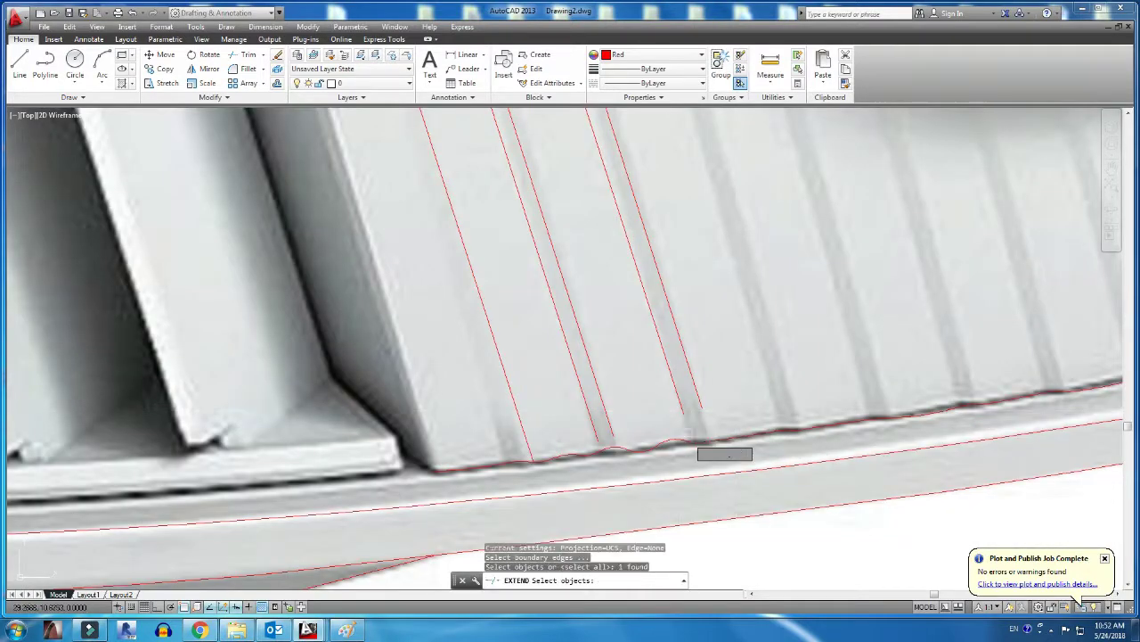
{"action": "key", "text": "Escape"}
{"action": "scroll", "coordinate": [656, 478], "scroll_direction": "up", "scroll_amount": 1}
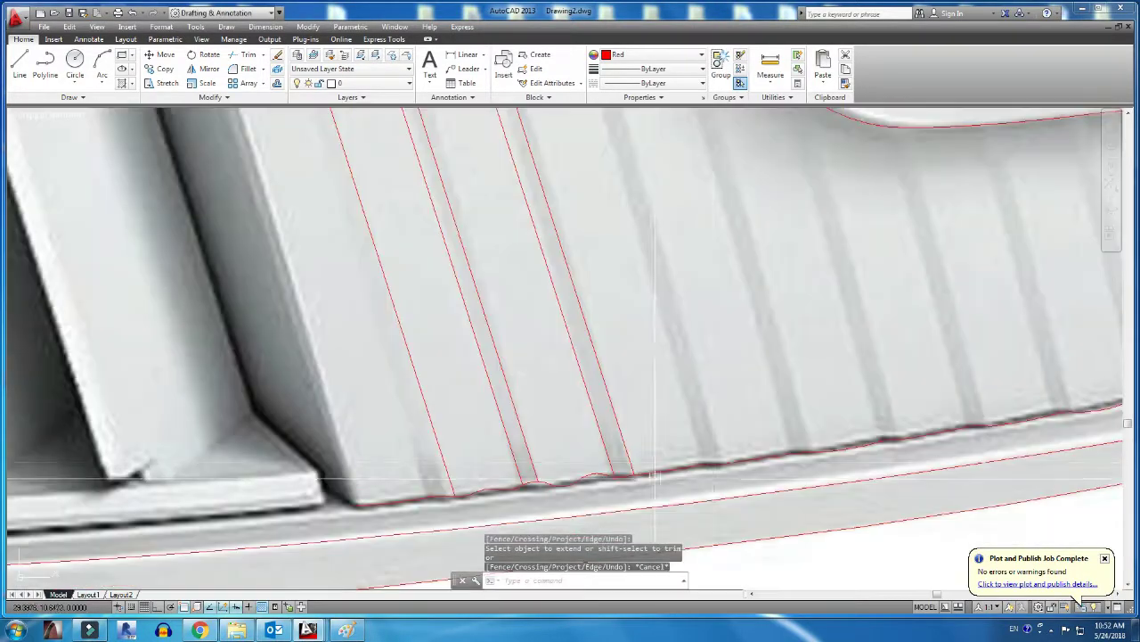
Select the red line pair and start a multiple copy from its end point
{"action": "type", "text": "co"}
{"action": "key", "text": "Return"}
{"action": "left_click", "coordinate": [633, 475]}
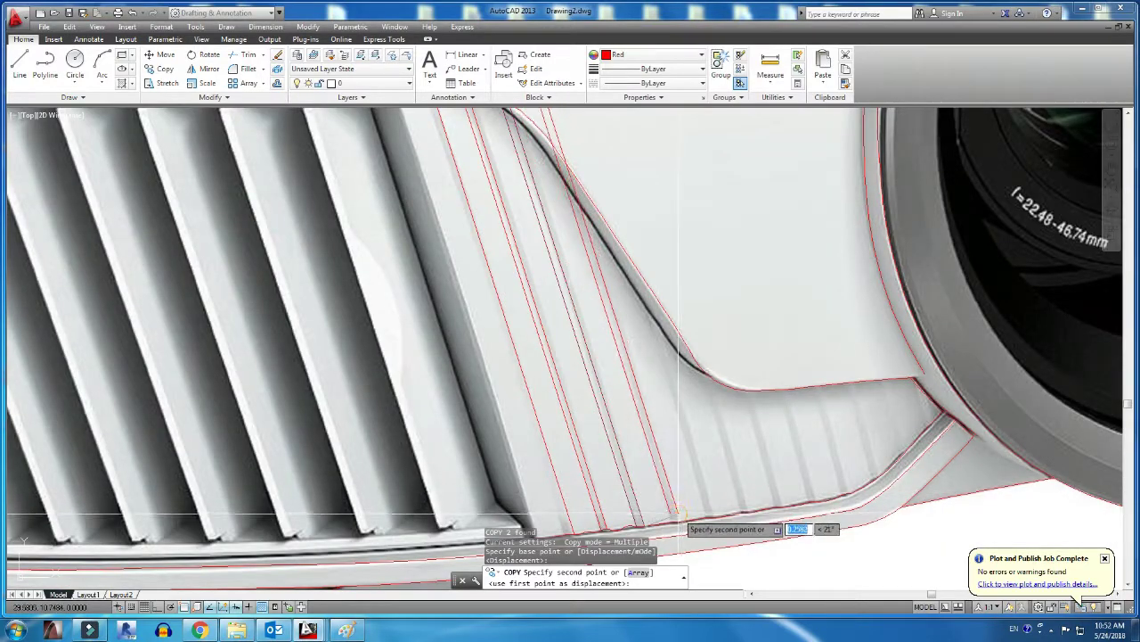
{"action": "scroll", "coordinate": [689, 514], "scroll_direction": "up", "scroll_amount": 2}
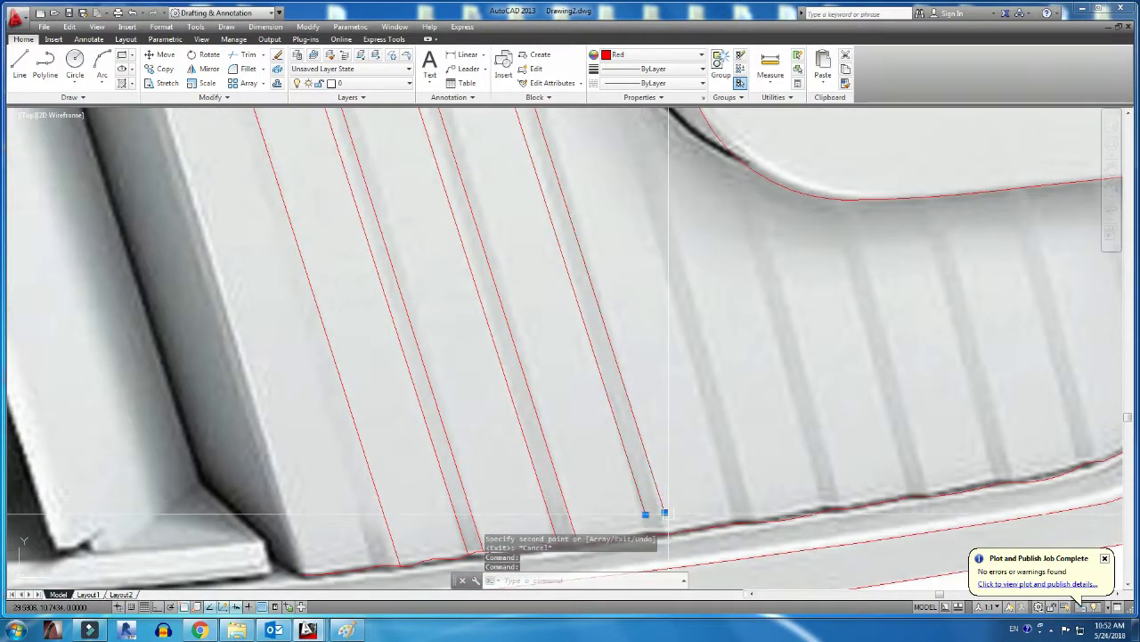
{"action": "left_click", "coordinate": [664, 513]}
{"action": "key", "text": "space"}
{"action": "key", "text": "space"}
{"action": "type", "text": "Co"}
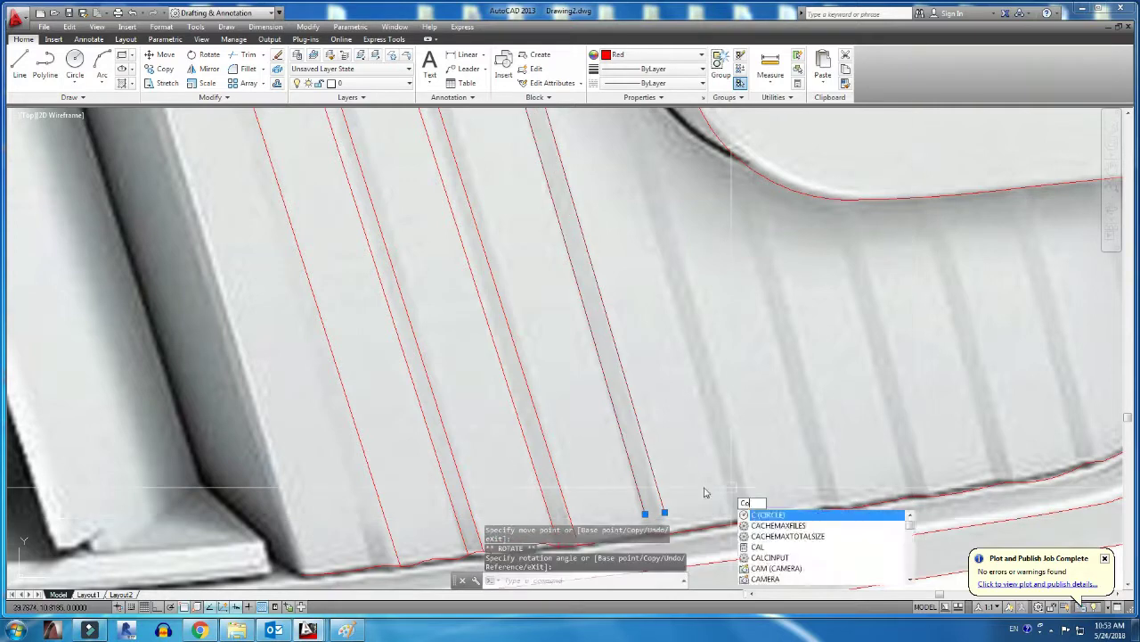
{"action": "key", "text": "Return"}
Place six copies of the slanted red line pair along the side vent
{"action": "left_click", "coordinate": [704, 493]}
{"action": "left_click", "coordinate": [793, 486]}
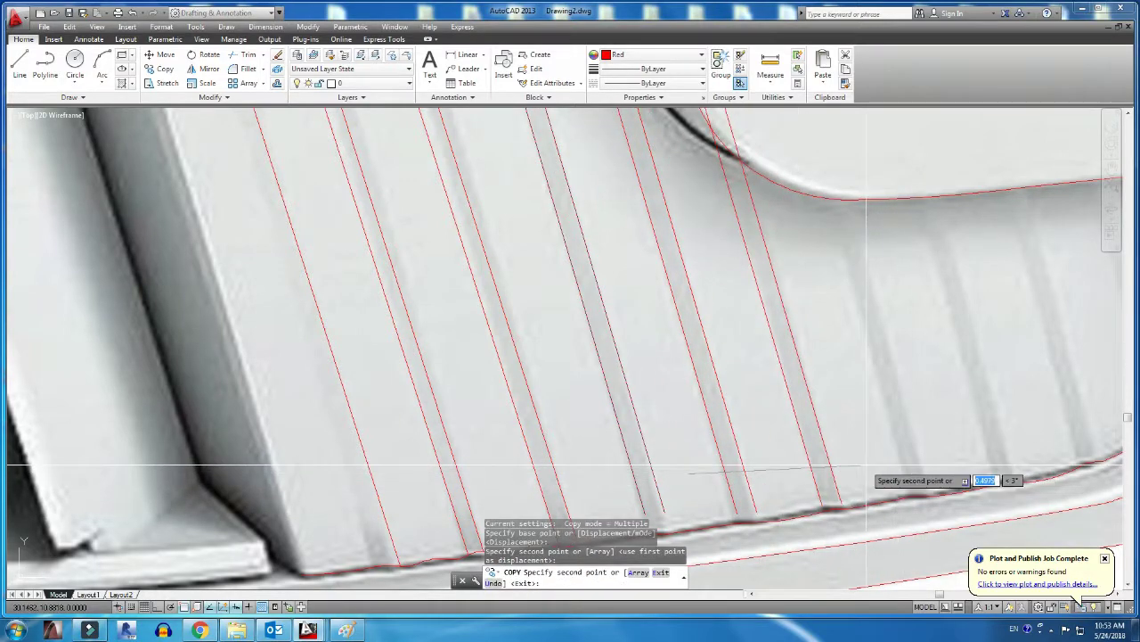
{"action": "left_click", "coordinate": [900, 465]}
{"action": "left_click", "coordinate": [956, 451]}
{"action": "left_click", "coordinate": [989, 443]}
{"action": "middle_click_drag", "start_coordinate": [995, 443], "coordinate": [804, 494]}
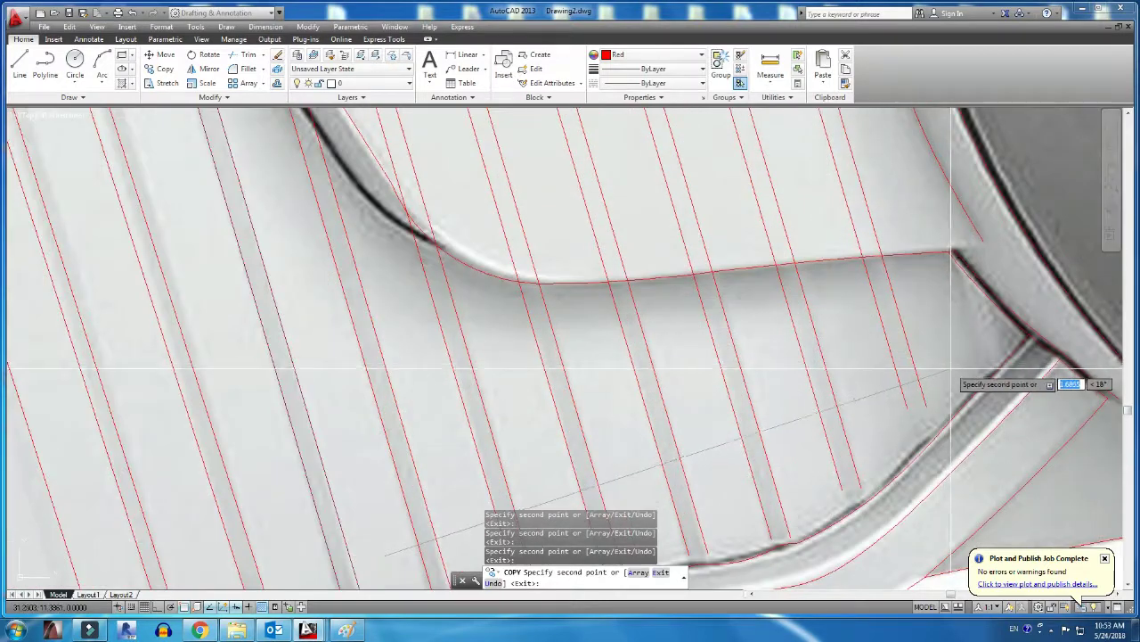
{"action": "key", "text": "Escape"}
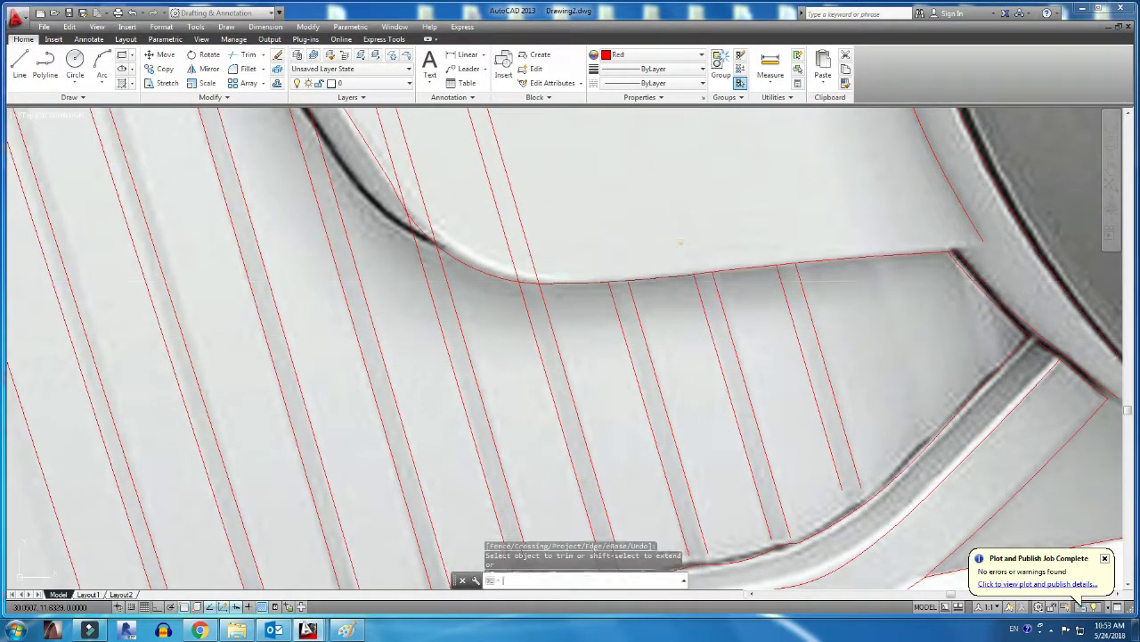
Pick the panel's curved lower edge as a trim boundary, then cancel and restart TRIM
{"action": "key", "text": "Return"}
{"action": "key", "text": "Return"}
{"action": "left_click", "coordinate": [417, 230]}
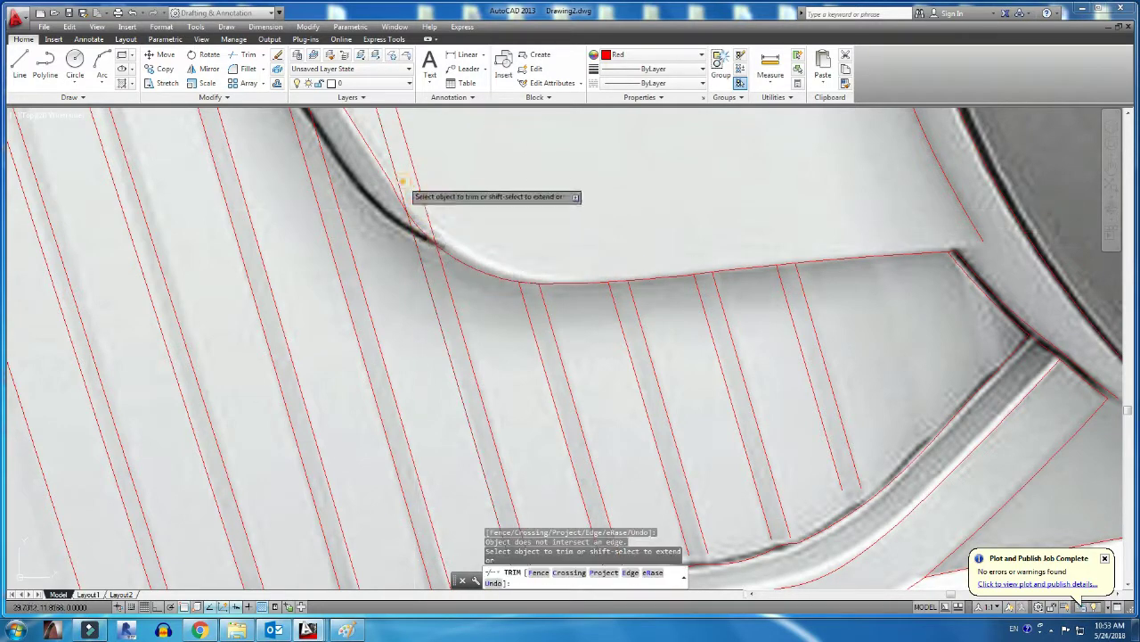
{"action": "scroll", "coordinate": [403, 181], "scroll_direction": "up", "scroll_amount": 2}
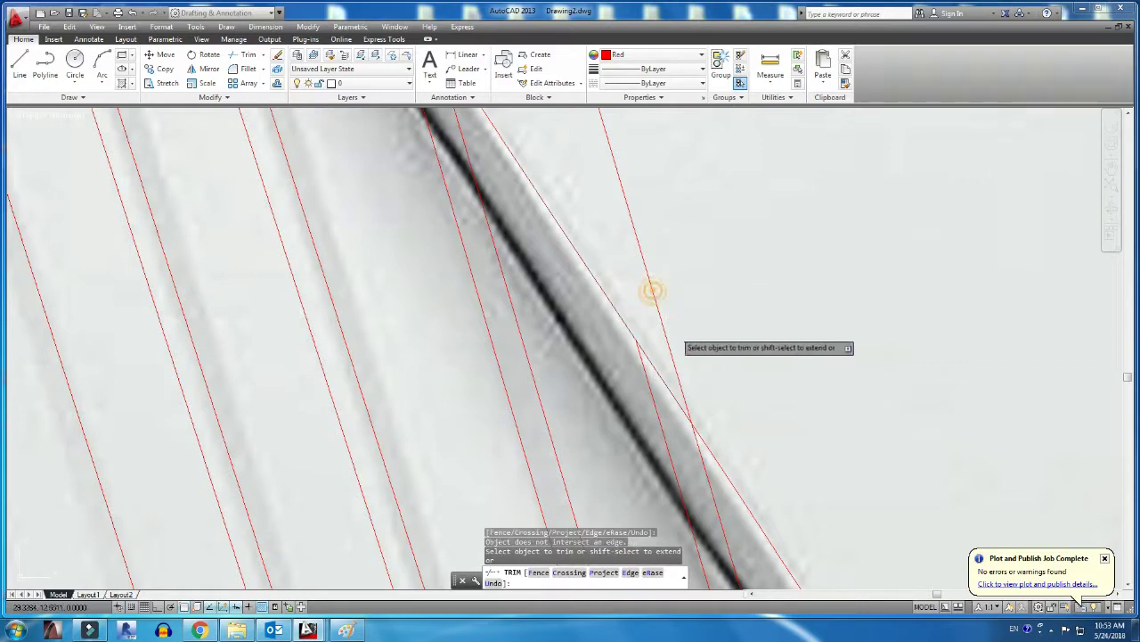
{"action": "key", "text": "Escape"}
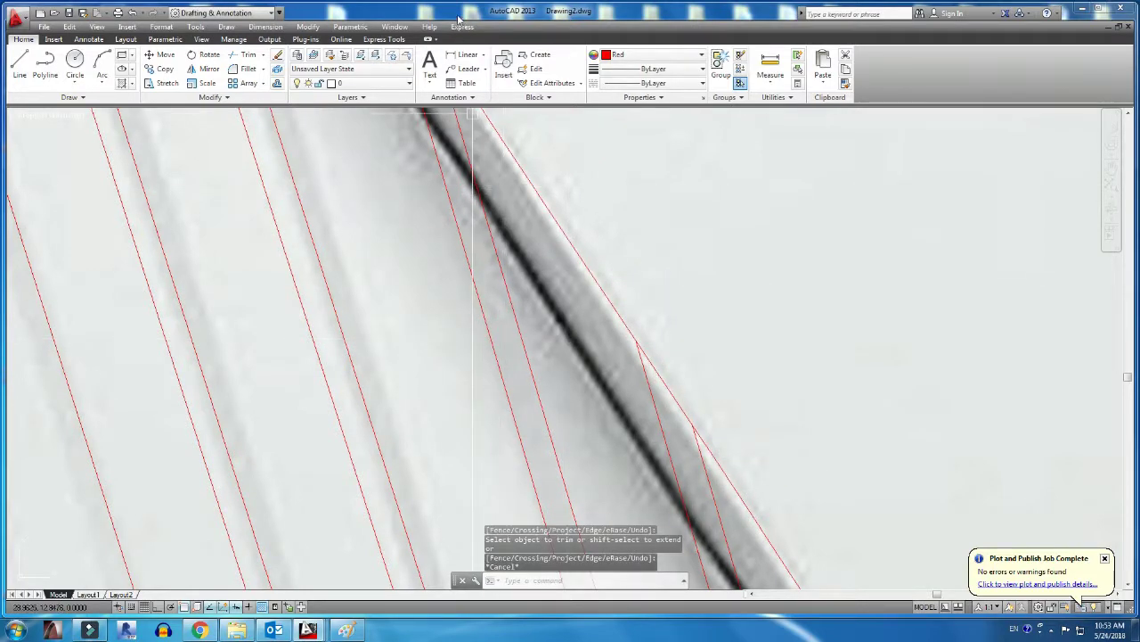
{"action": "type", "text": "tr"}
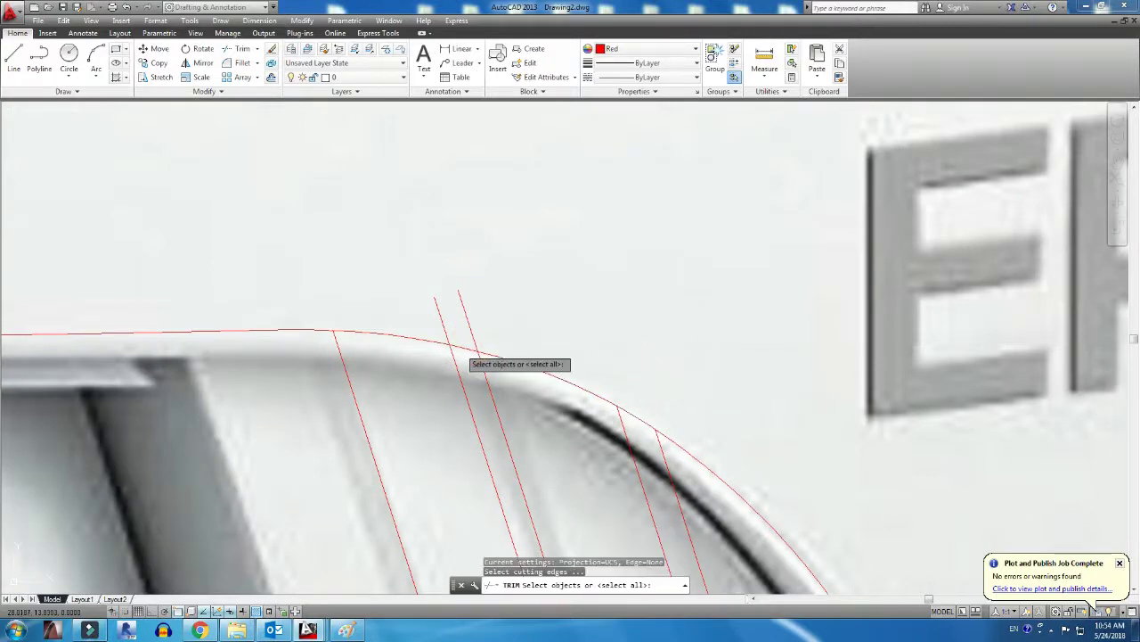
Isolate the linework from the photo and change the projector outline to Yellow
{"action": "scroll", "coordinate": [434, 310], "scroll_direction": "down", "scroll_amount": 5}
{"action": "key", "text": "Escape"}
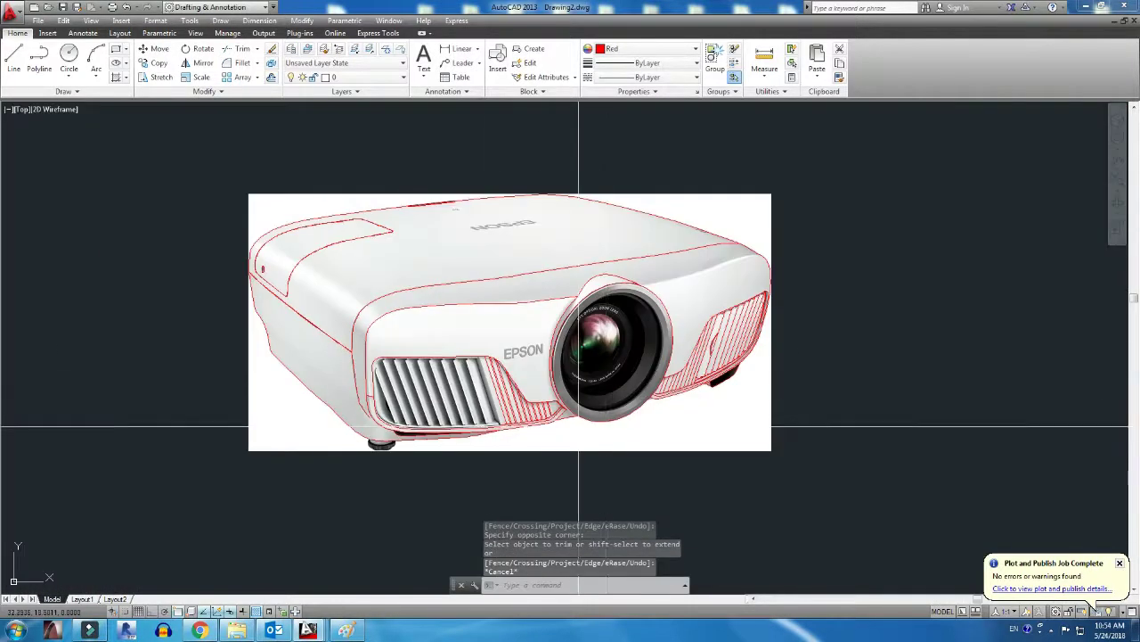
{"action": "left_click", "coordinate": [1082, 609]}
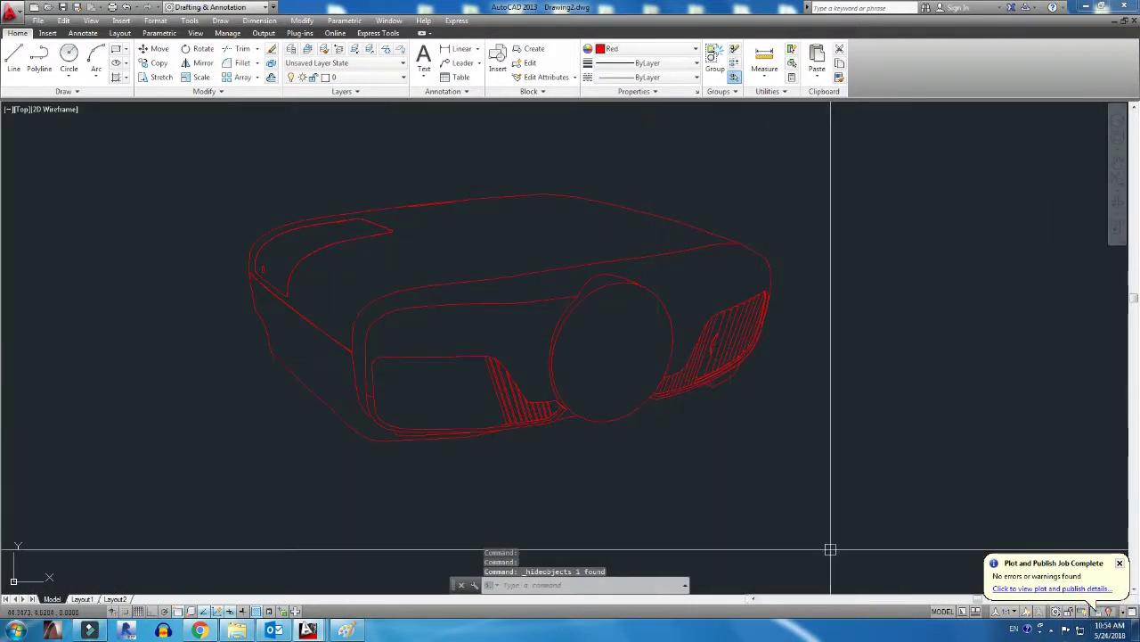
{"action": "scroll", "coordinate": [837, 489], "scroll_direction": "down", "scroll_amount": 5}
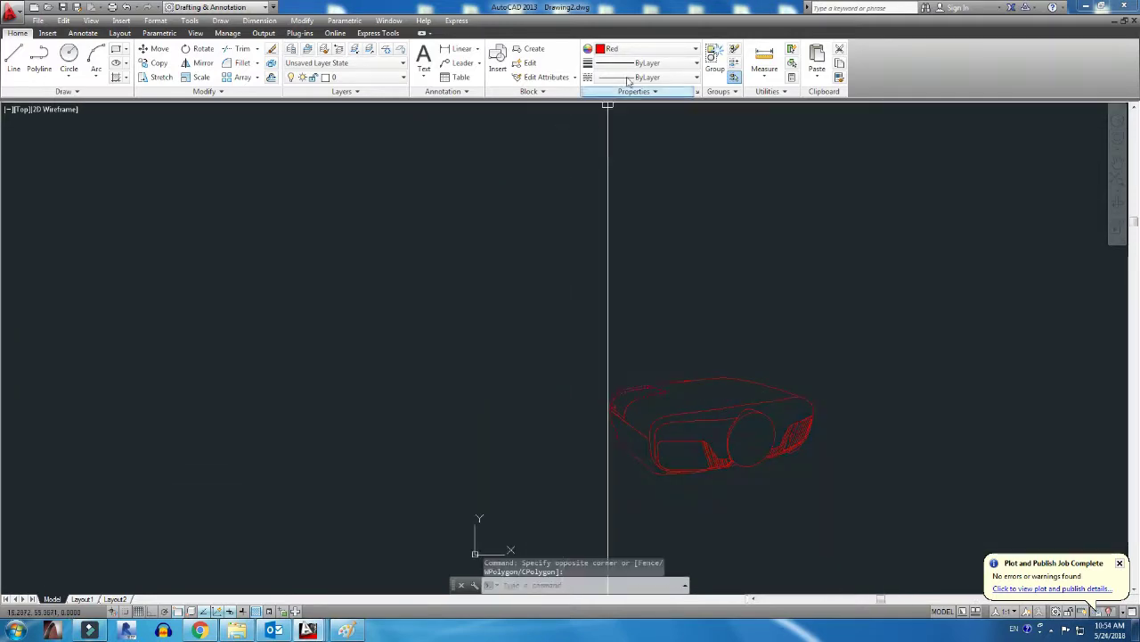
{"action": "left_click", "coordinate": [641, 48]}
{"action": "left_click", "coordinate": [624, 95]}
{"action": "key", "text": "Escape"}
{"action": "scroll", "coordinate": [736, 453], "scroll_direction": "up", "scroll_amount": 5}
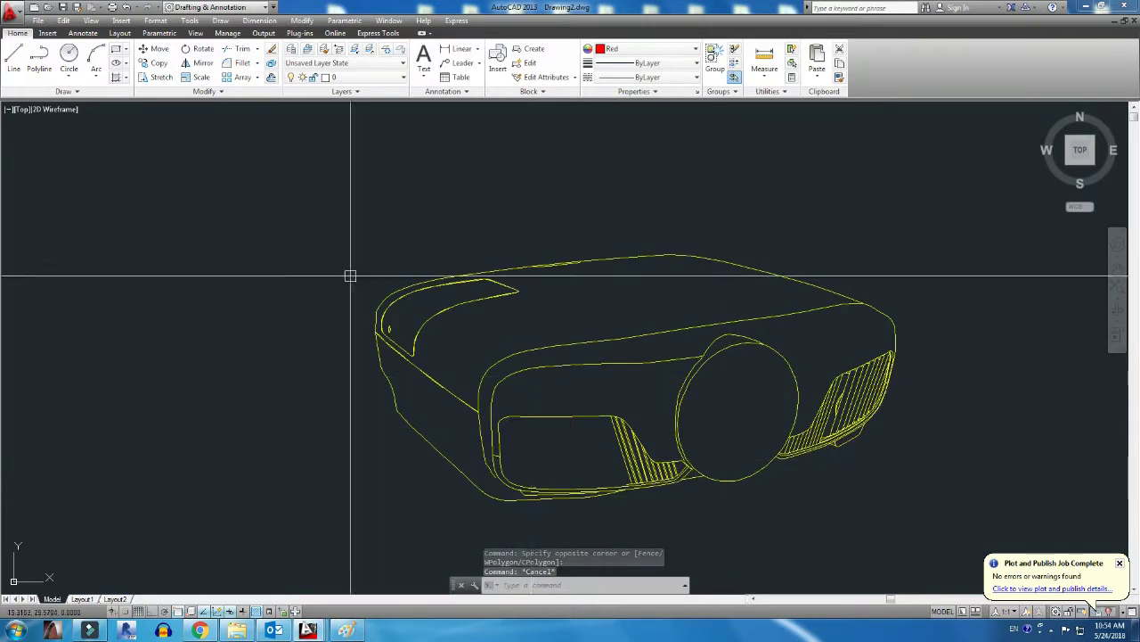
Draw an ellipse inside the lens, shift it up, and match it to the yellow outline
{"action": "left_click", "coordinate": [739, 430]}
{"action": "left_click", "coordinate": [738, 393]}
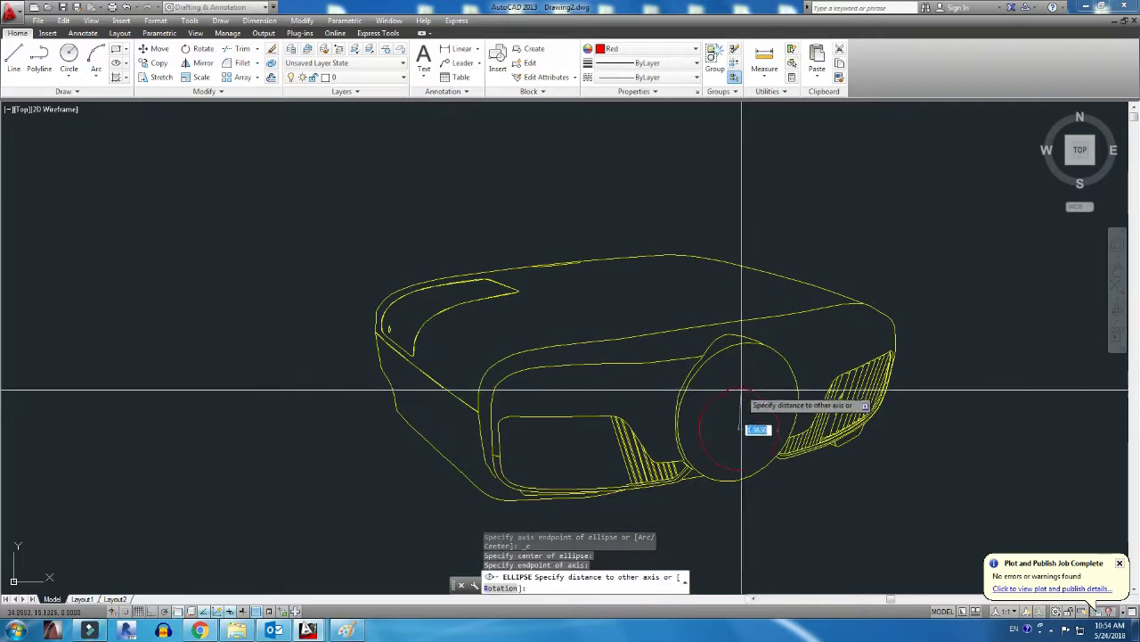
{"action": "left_click", "coordinate": [741, 395]}
{"action": "left_click", "coordinate": [739, 471]}
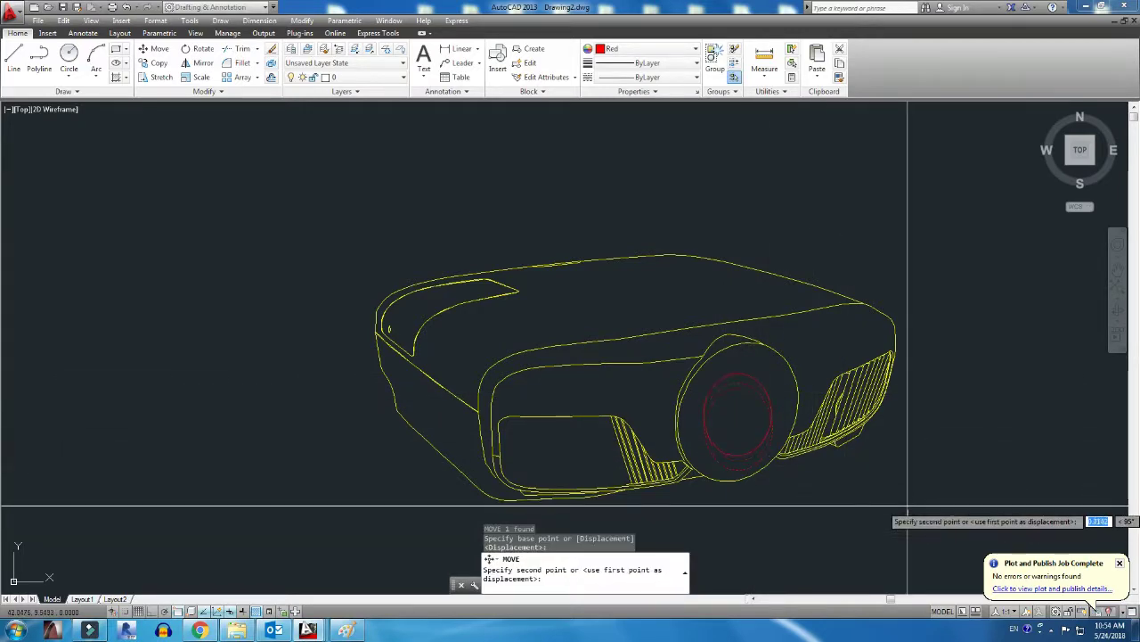
{"action": "left_click", "coordinate": [753, 453]}
{"action": "left_click", "coordinate": [753, 452]}
{"action": "key", "text": "Escape"}
{"action": "scroll", "coordinate": [713, 450], "scroll_direction": "up", "scroll_amount": 2}
Move the ellipse to its final spot on the lens and end isolation to show the photo
{"action": "left_click", "coordinate": [730, 399]}
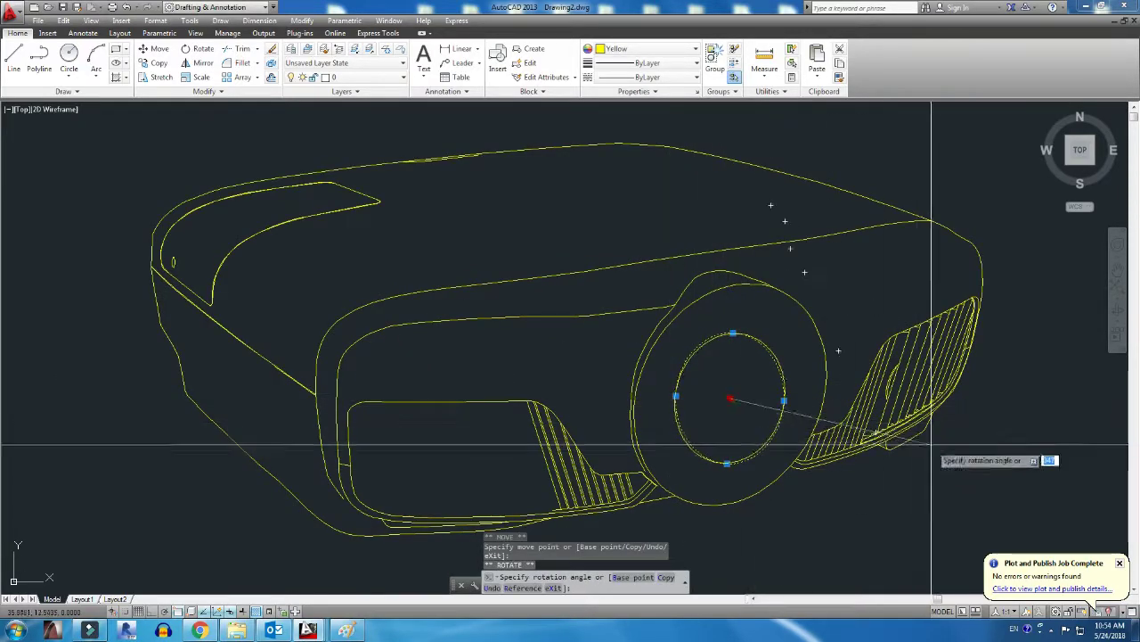
{"action": "key", "text": "Escape"}
{"action": "scroll", "coordinate": [710, 445], "scroll_direction": "up", "scroll_amount": 2}
{"action": "left_click", "coordinate": [784, 321]}
{"action": "key", "text": "m"}
{"action": "key", "text": "Return"}
{"action": "left_click", "coordinate": [879, 242]}
{"action": "left_click", "coordinate": [879, 243]}
{"action": "scroll", "coordinate": [878, 242], "scroll_direction": "down", "scroll_amount": 3}
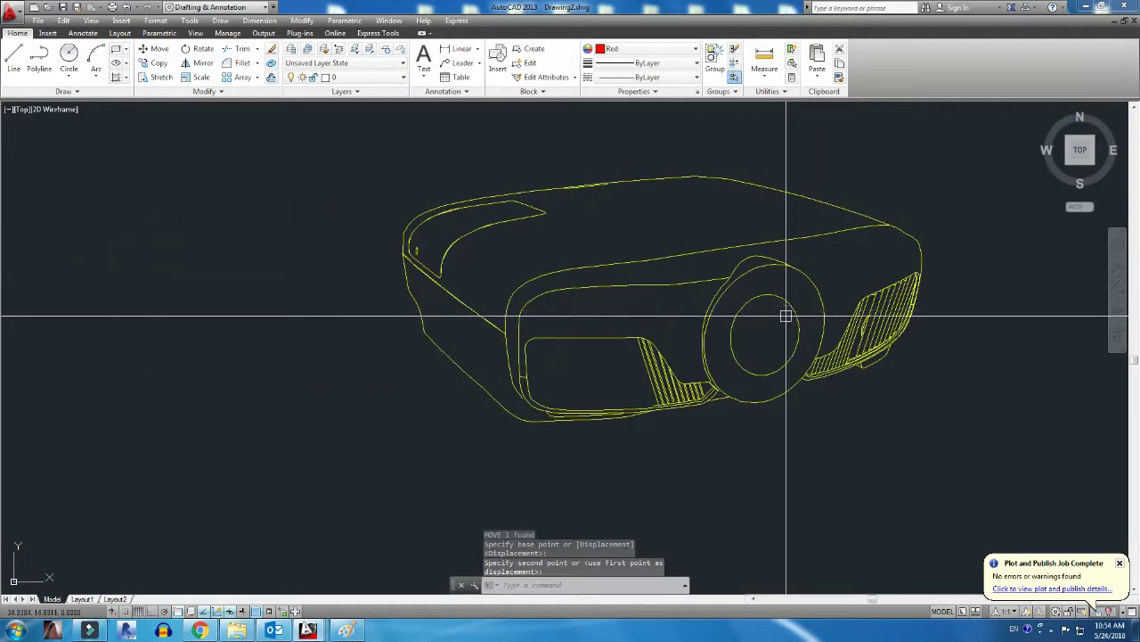
{"action": "scroll", "coordinate": [789, 324], "scroll_direction": "down", "scroll_amount": 1}
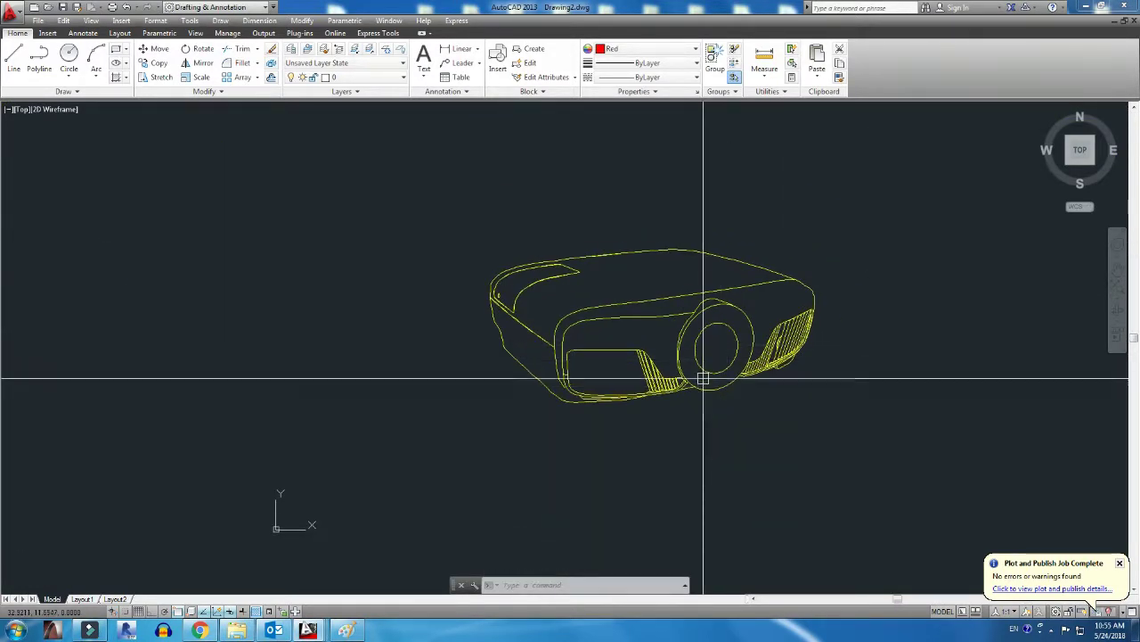
{"action": "left_click", "coordinate": [1060, 603]}
Move the lens circle to a new position over the lens
{"action": "scroll", "coordinate": [802, 401], "scroll_direction": "up", "scroll_amount": 1}
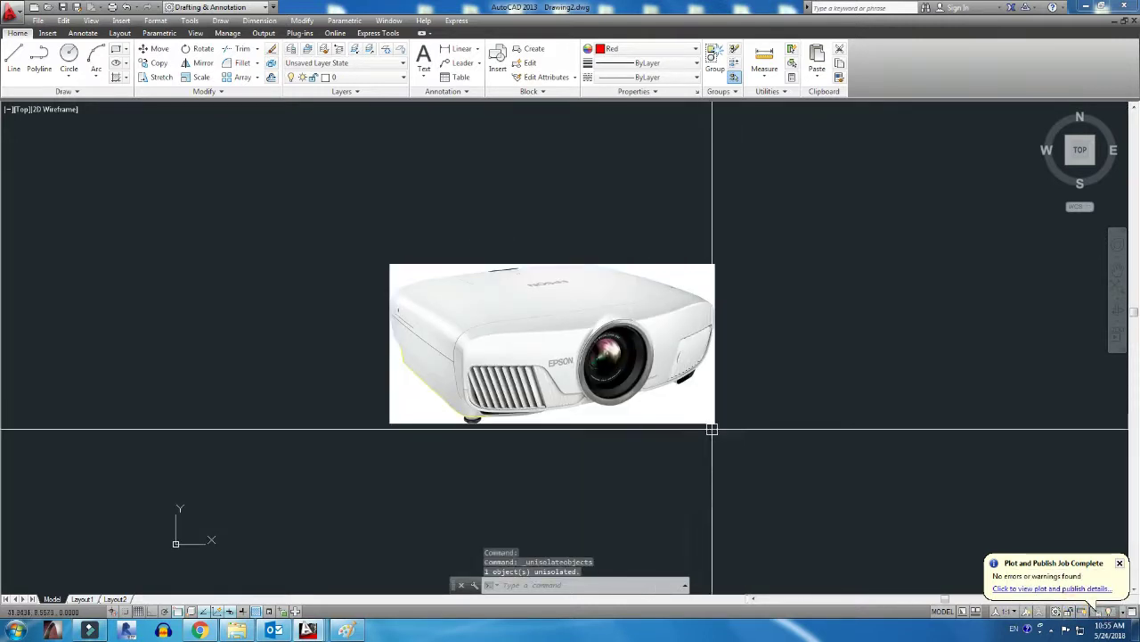
{"action": "scroll", "coordinate": [636, 357], "scroll_direction": "up", "scroll_amount": 2}
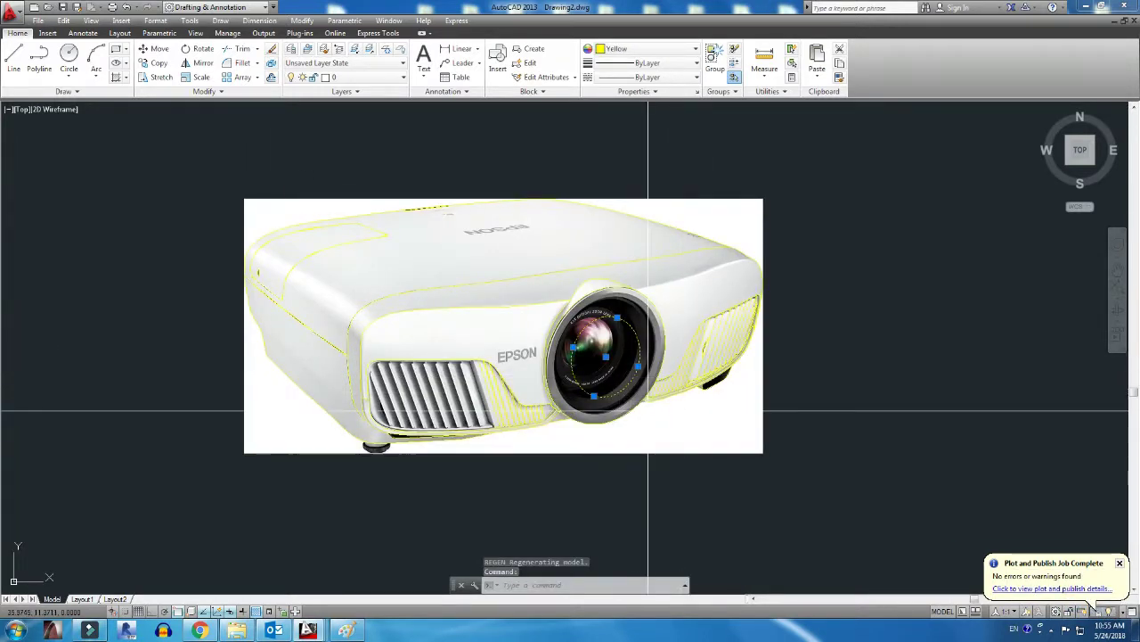
{"action": "scroll", "coordinate": [647, 412], "scroll_direction": "up", "scroll_amount": 2}
{"action": "key", "text": "m"}
{"action": "key", "text": "Return"}
{"action": "left_click", "coordinate": [641, 433]}
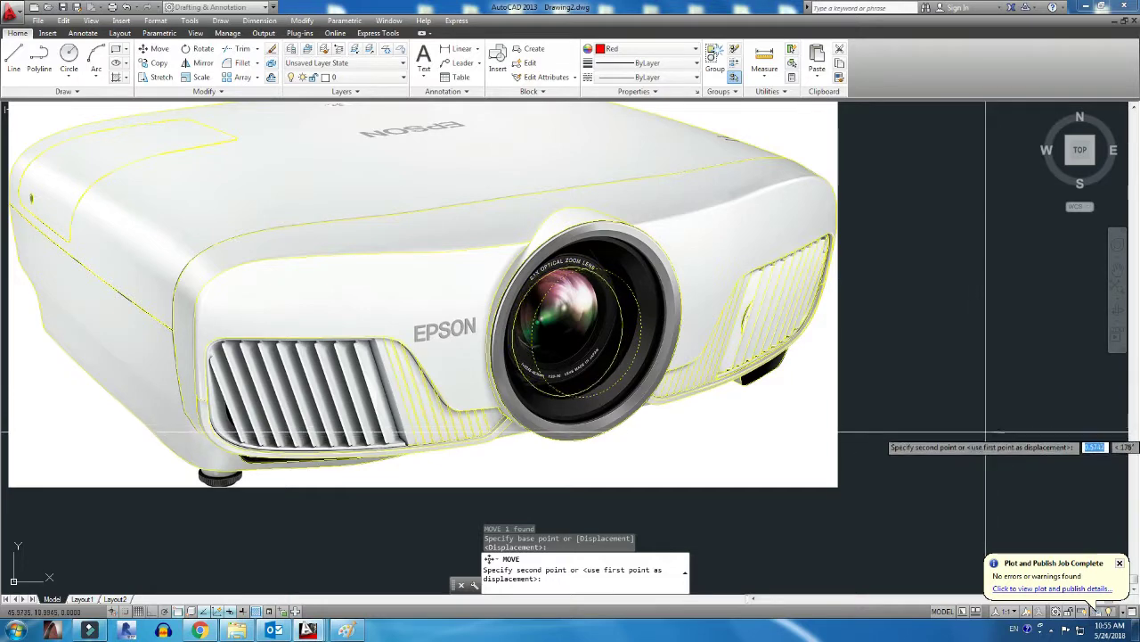
{"action": "left_click", "coordinate": [594, 384]}
Resize the lens circle to fit the inner lens ring
{"action": "scroll", "coordinate": [554, 395], "scroll_direction": "up", "scroll_amount": 4}
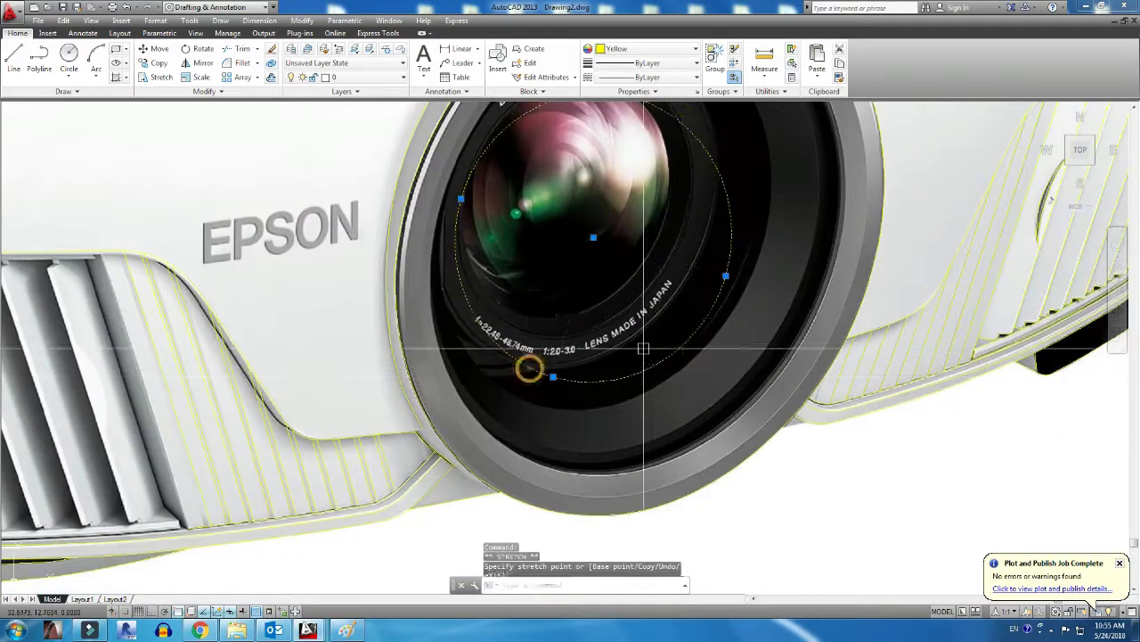
{"action": "left_click", "coordinate": [528, 368]}
{"action": "key", "text": "Escape"}
{"action": "key", "text": "m"}
{"action": "key", "text": "Return"}
{"action": "left_click", "coordinate": [619, 399]}
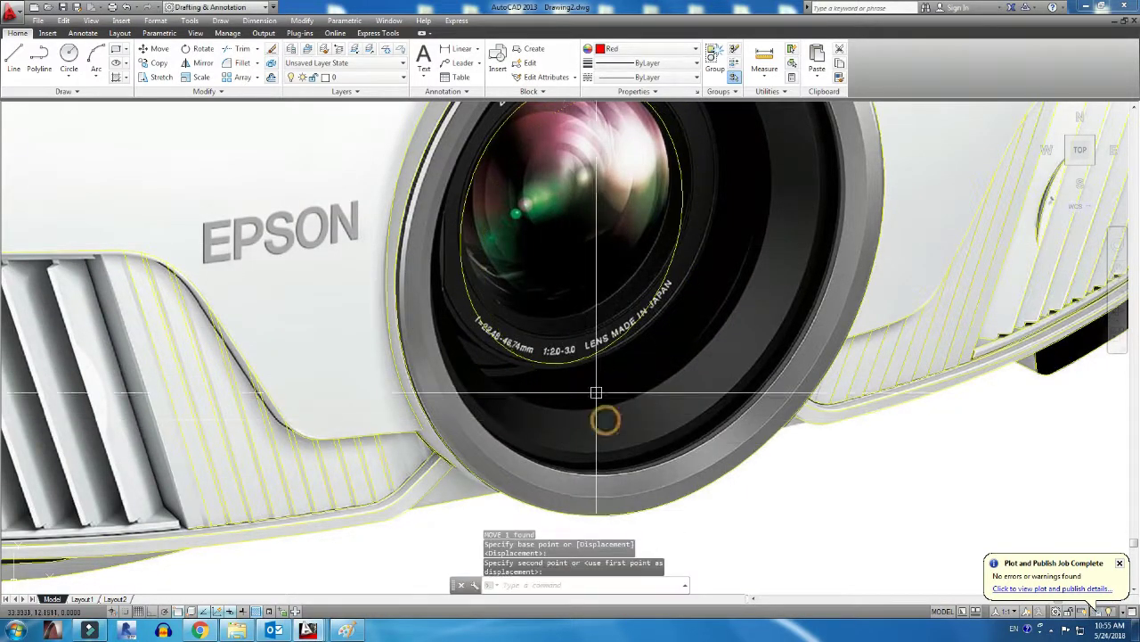
{"action": "left_click", "coordinate": [531, 360]}
{"action": "middle_click_drag", "start_coordinate": [568, 246], "coordinate": [581, 371]}
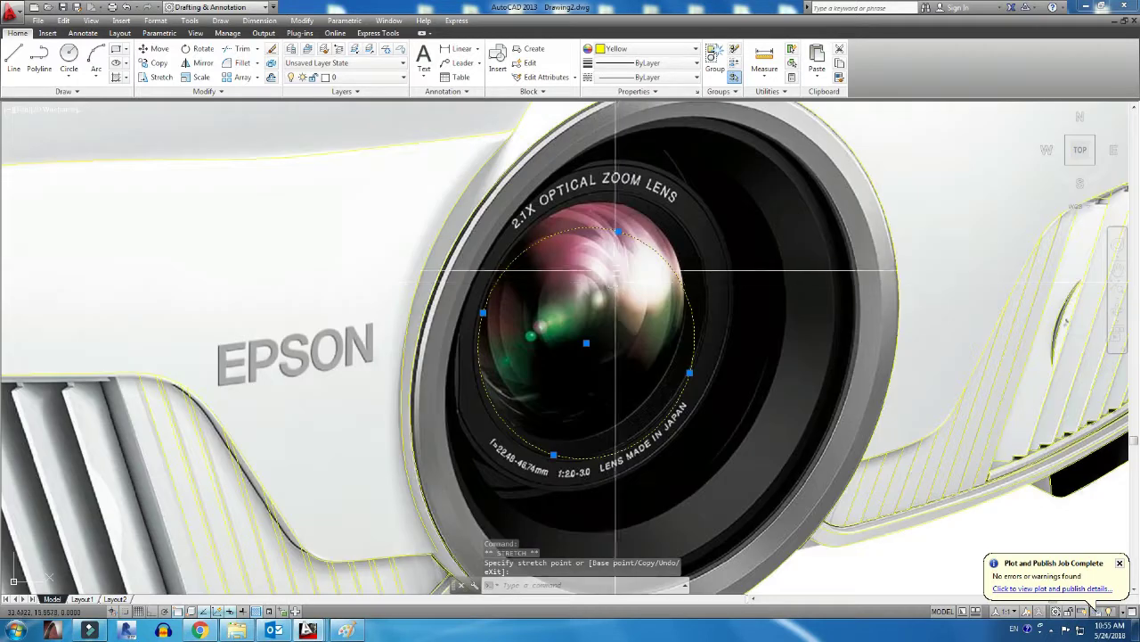
{"action": "left_click", "coordinate": [619, 232]}
Nudge the lens circle into its final place on the lens
{"action": "key", "text": "m"}
{"action": "key", "text": "Return"}
{"action": "left_click", "coordinate": [585, 458]}
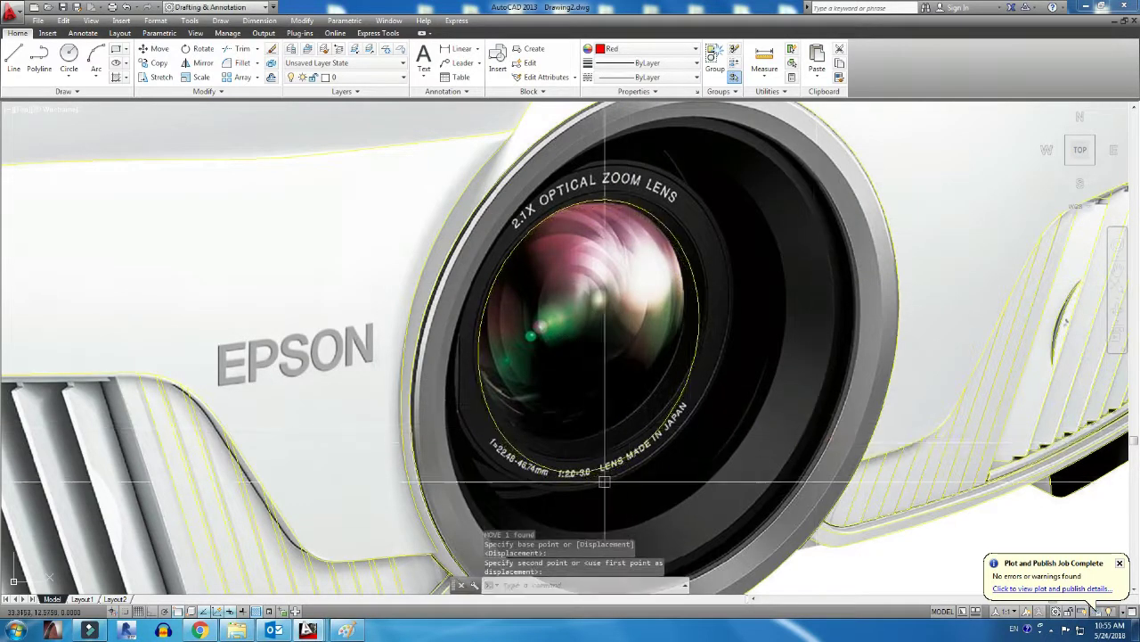
{"action": "left_click", "coordinate": [545, 469]}
{"action": "key", "text": "Return"}
{"action": "left_click", "coordinate": [565, 377]}
{"action": "left_click", "coordinate": [715, 451]}
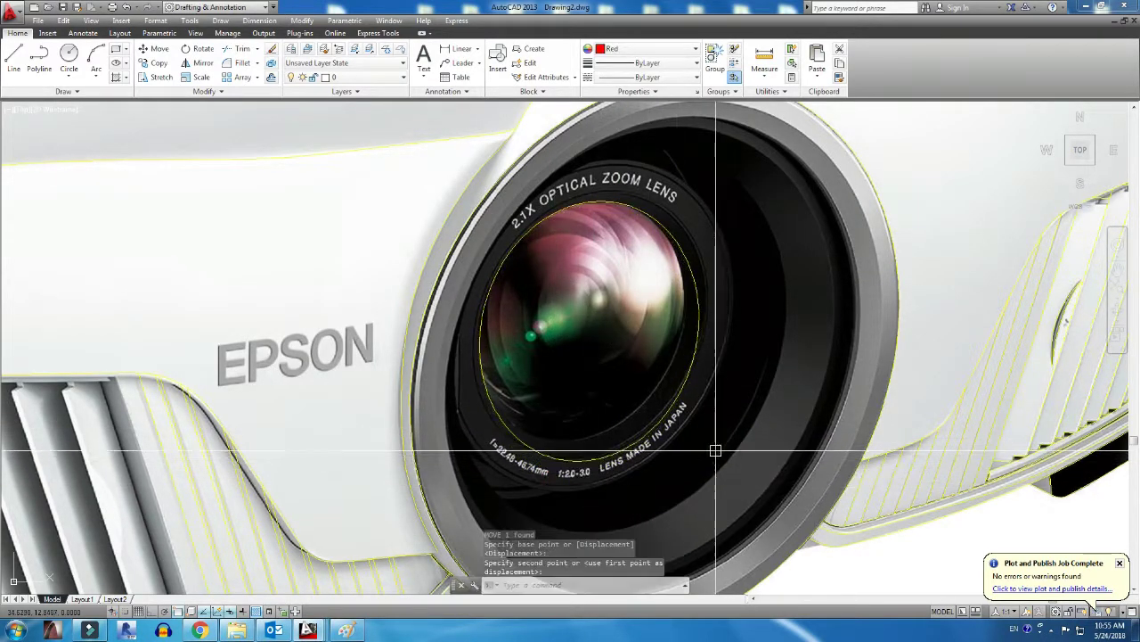
Draw the first 3-point red arc along the lens ring edge
{"action": "key", "text": "a"}
{"action": "key", "text": "Return"}
{"action": "left_click", "coordinate": [539, 394]}
{"action": "left_click", "coordinate": [571, 392]}
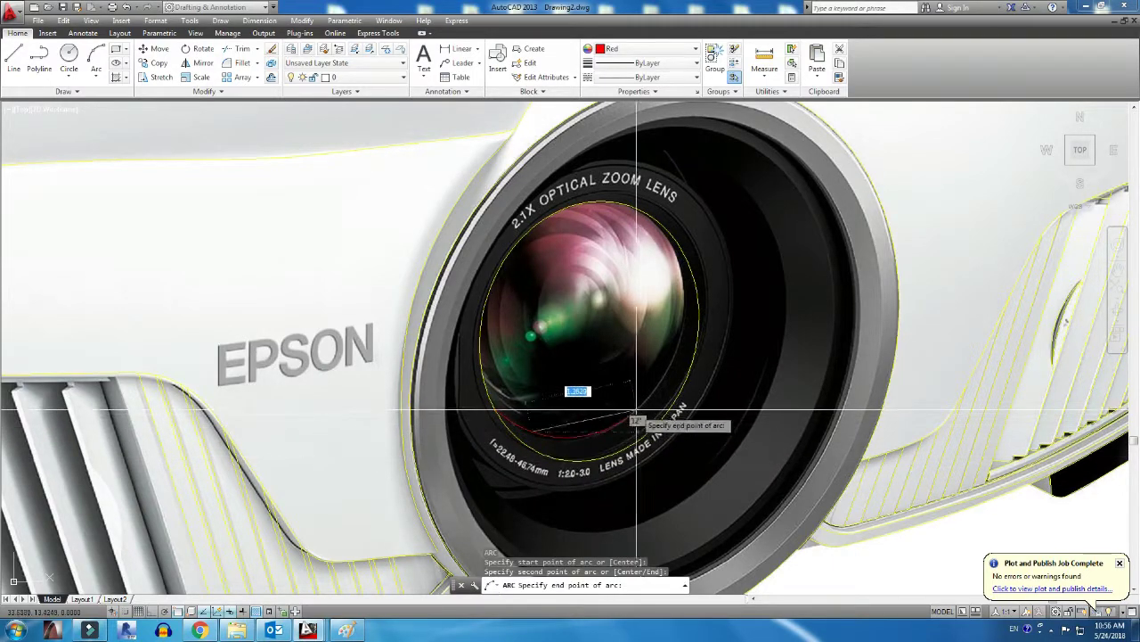
{"action": "scroll", "coordinate": [670, 273], "scroll_direction": "up", "scroll_amount": 5}
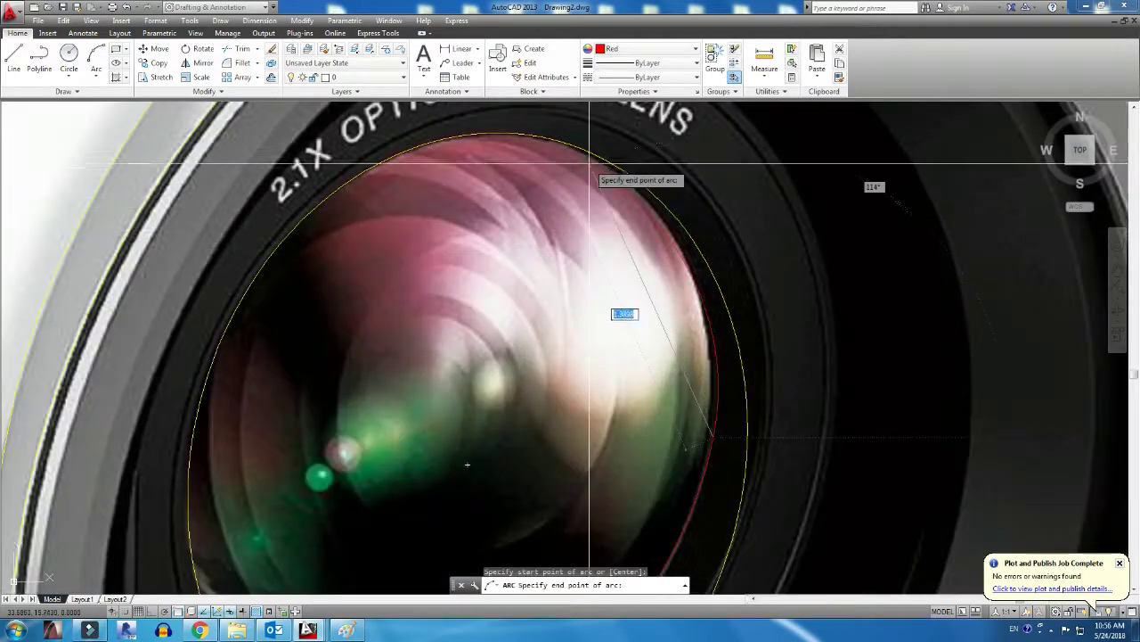
{"action": "left_click", "coordinate": [591, 101]}
Trace a second red arc along the left part of the lens ring
{"action": "key", "text": "Return"}
{"action": "scroll", "coordinate": [341, 314], "scroll_direction": "down", "scroll_amount": 3}
{"action": "left_click", "coordinate": [339, 365]}
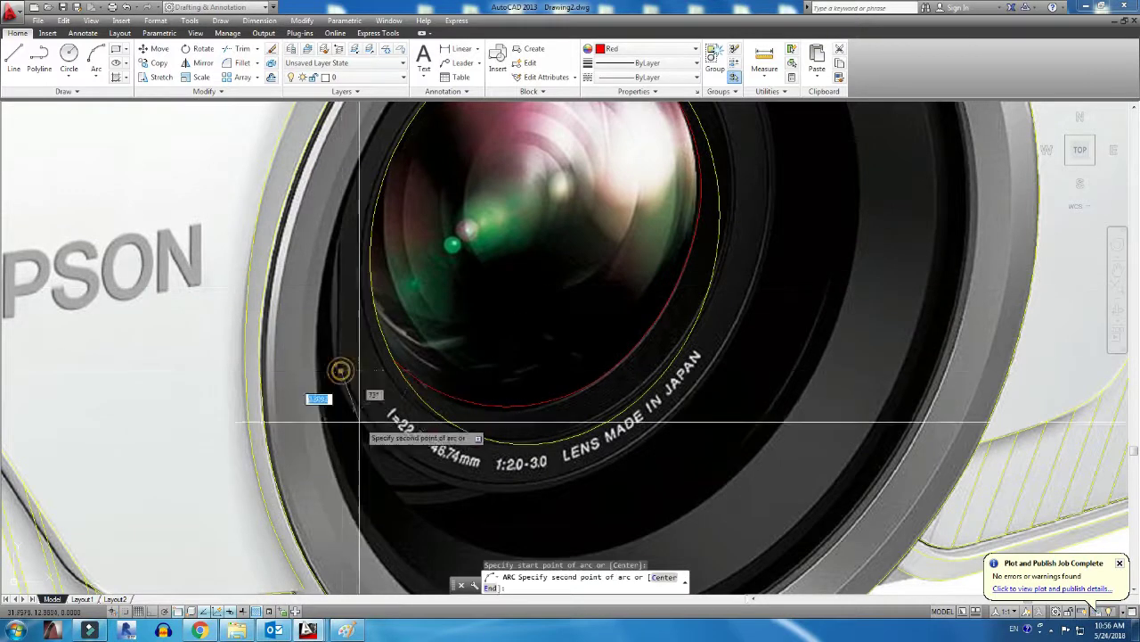
{"action": "left_click", "coordinate": [379, 438]}
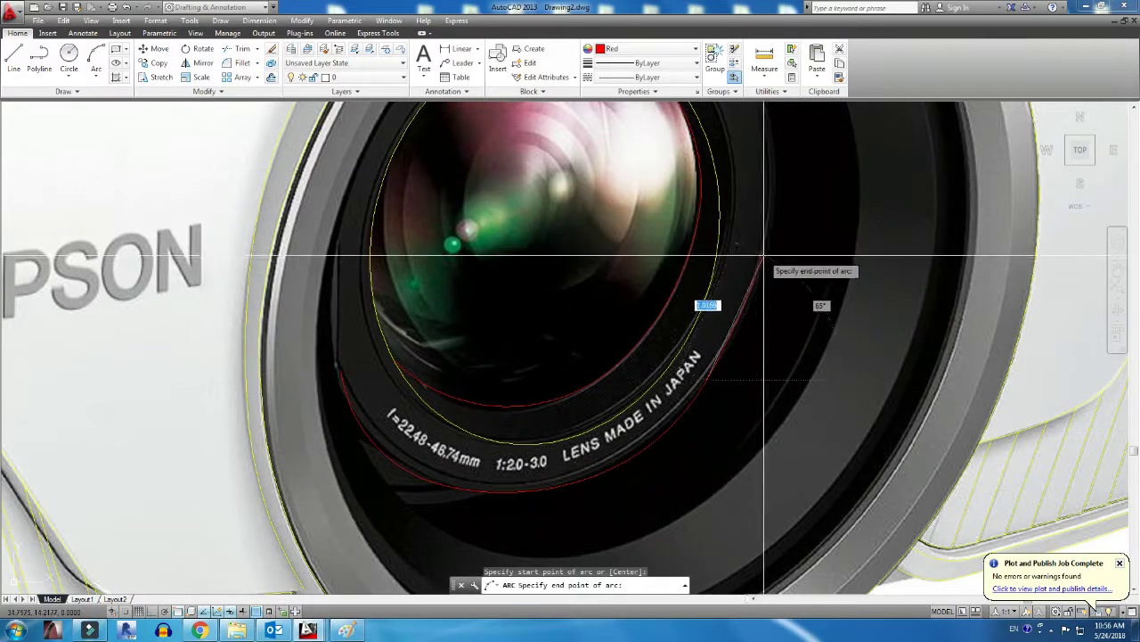
{"action": "middle_click_drag", "start_coordinate": [763, 259], "coordinate": [746, 459]}
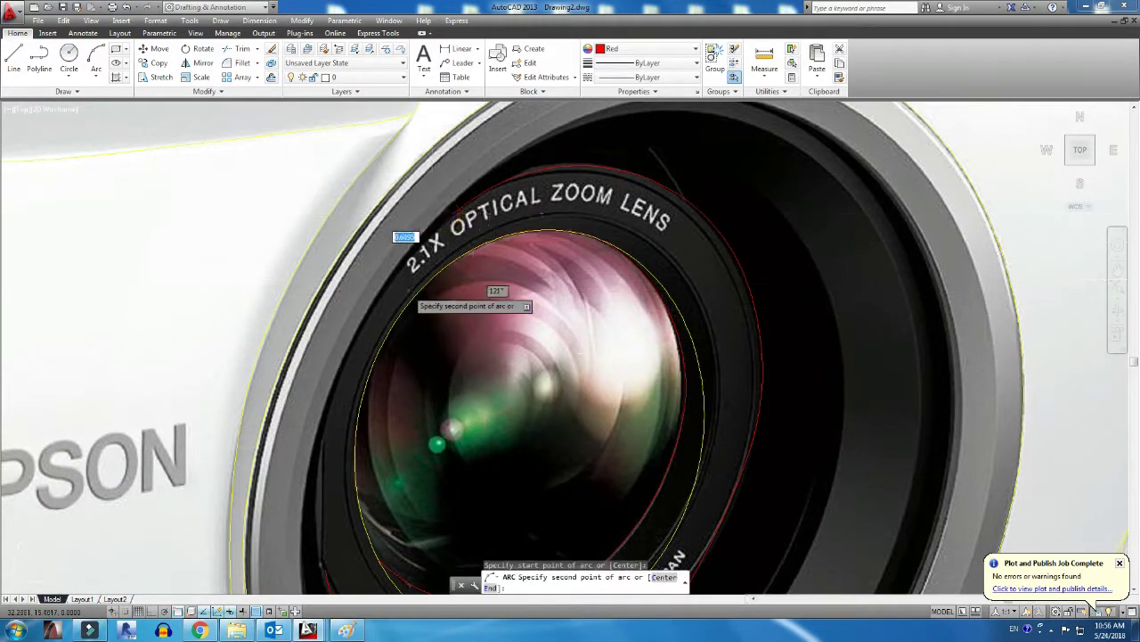
{"action": "scroll", "coordinate": [405, 241], "scroll_direction": "up", "scroll_amount": 2}
{"action": "scroll", "coordinate": [326, 390], "scroll_direction": "up", "scroll_amount": 2}
{"action": "left_click", "coordinate": [280, 351]}
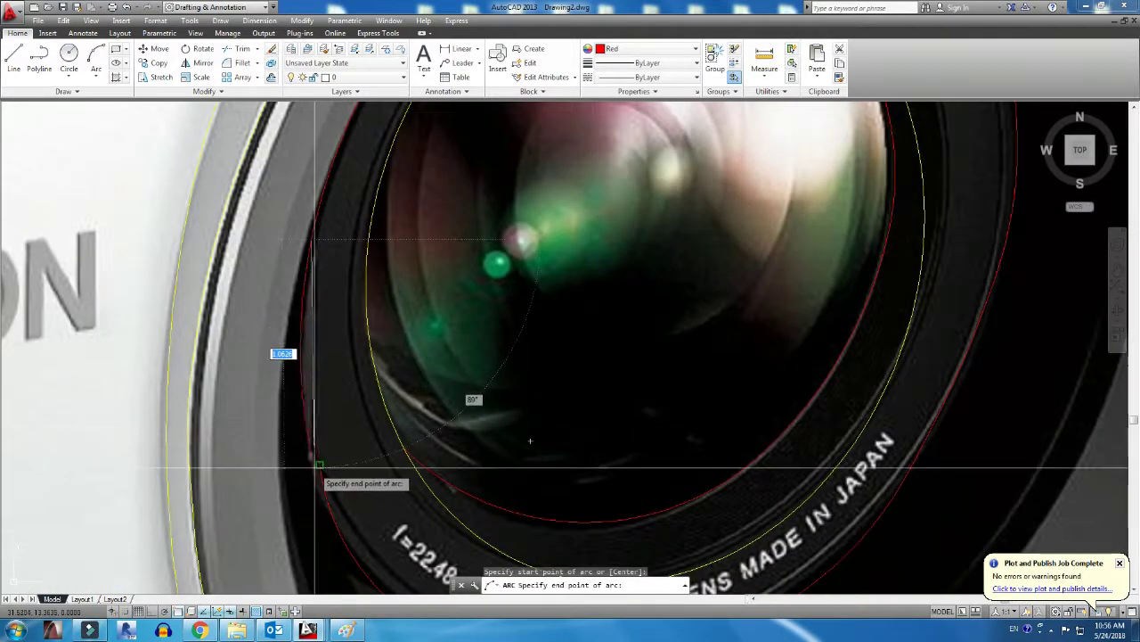
Trace a third red arc following the ring edge across the lens
{"action": "key", "text": "Return"}
{"action": "left_click", "coordinate": [312, 239]}
{"action": "key", "text": "Return"}
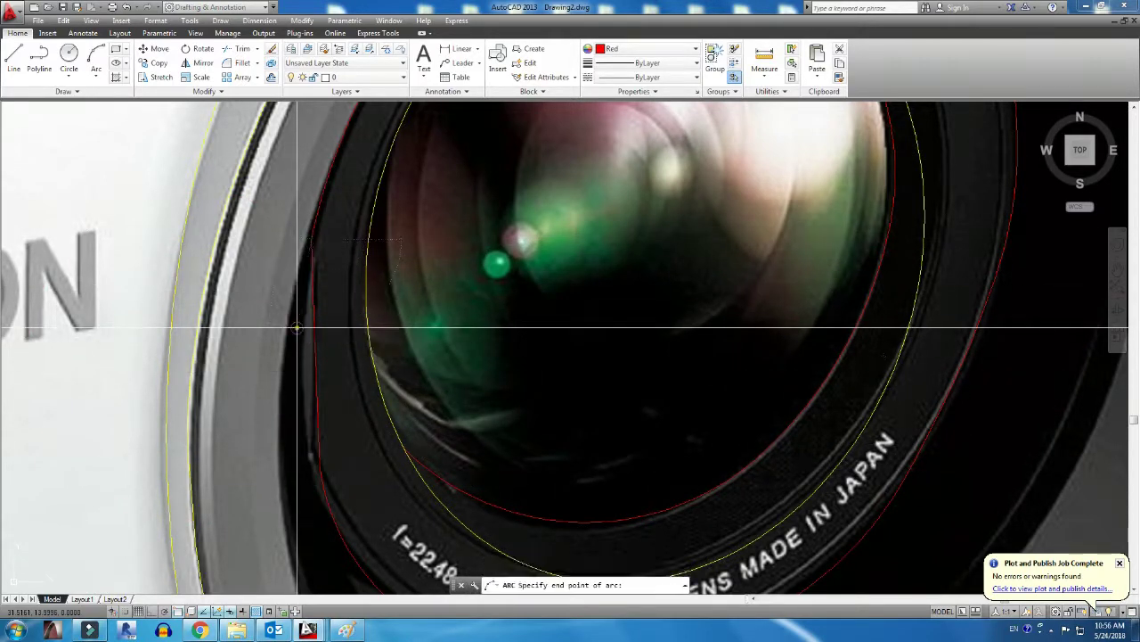
{"action": "middle_click_drag", "start_coordinate": [316, 553], "coordinate": [343, 366]}
{"action": "left_click", "coordinate": [334, 416]}
{"action": "mouse_move", "coordinate": [356, 478]}
{"action": "middle_mouse_down"}
{"action": "mouse_move", "coordinate": [313, 455]}
{"action": "mouse_move", "coordinate": [532, 460]}
{"action": "middle_mouse_up"}
{"action": "left_click", "coordinate": [532, 460]}
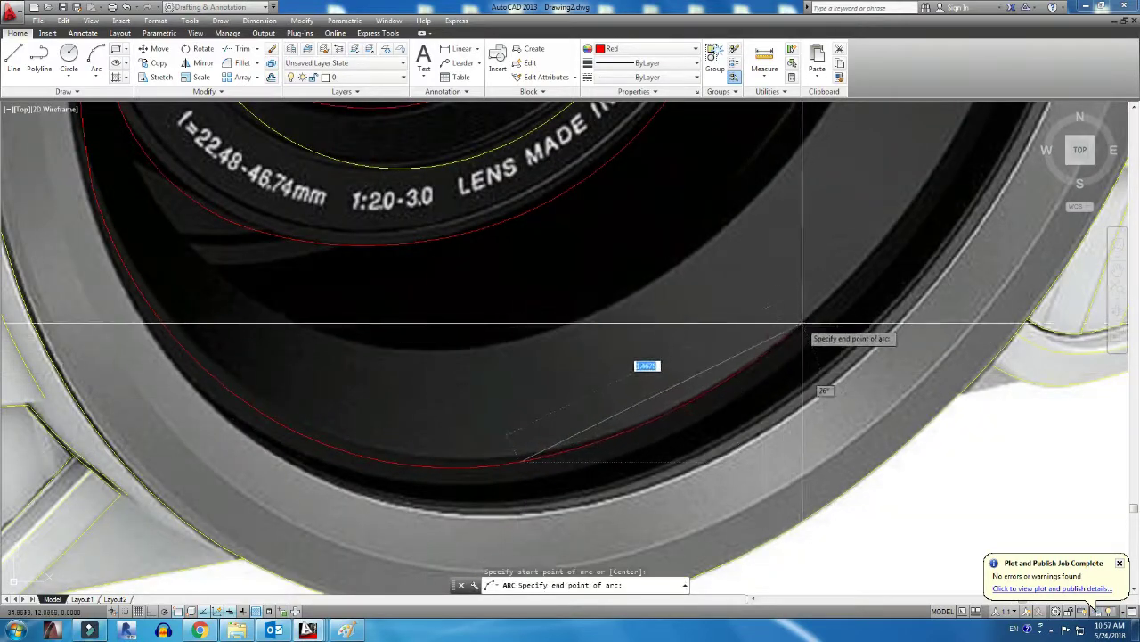
{"action": "middle_click_drag", "start_coordinate": [806, 326], "coordinate": [674, 433]}
{"action": "scroll", "coordinate": [805, 434], "scroll_direction": "down", "scroll_amount": 4}
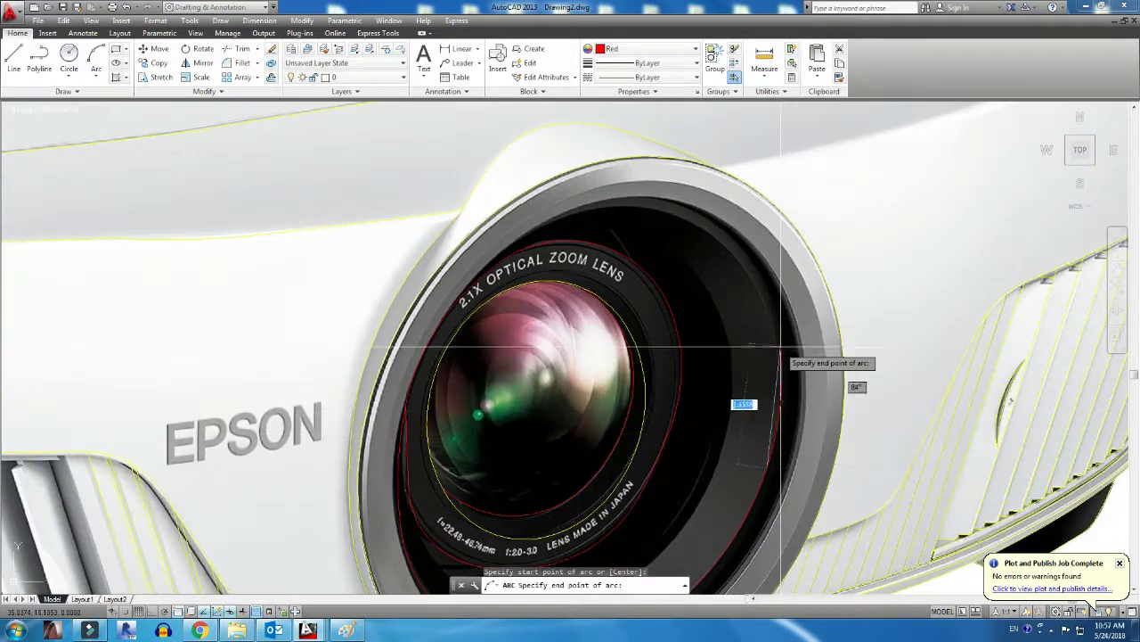
{"action": "scroll", "coordinate": [781, 350], "scroll_direction": "up", "scroll_amount": 4}
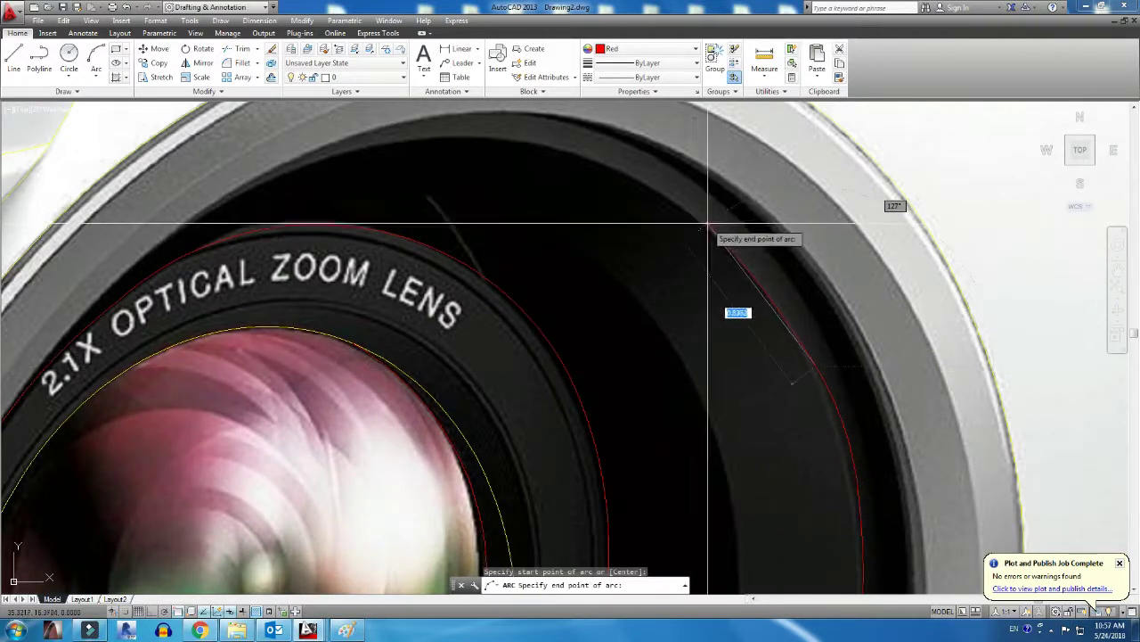
{"action": "left_click", "coordinate": [509, 184]}
Add an arc from the previous arc's end up to the upper ring edge
{"action": "key", "text": "Return"}
{"action": "scroll", "coordinate": [458, 318], "scroll_direction": "up", "scroll_amount": 2}
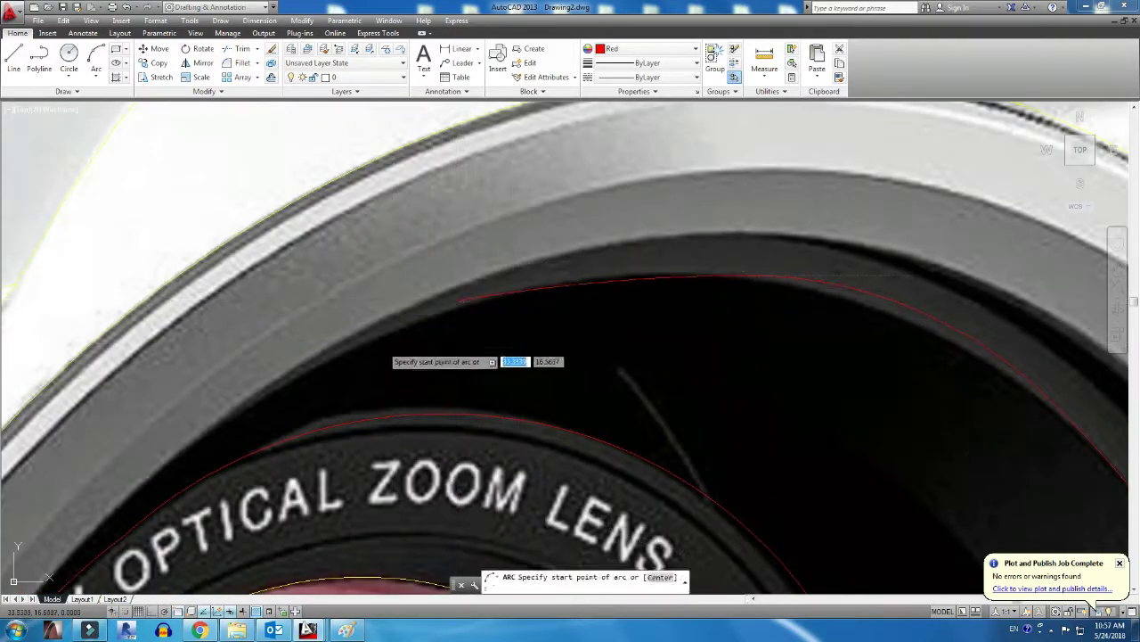
{"action": "left_click", "coordinate": [316, 357]}
{"action": "middle_click_drag", "start_coordinate": [156, 472], "coordinate": [325, 365]}
{"action": "scroll", "coordinate": [255, 436], "scroll_direction": "down", "scroll_amount": 3}
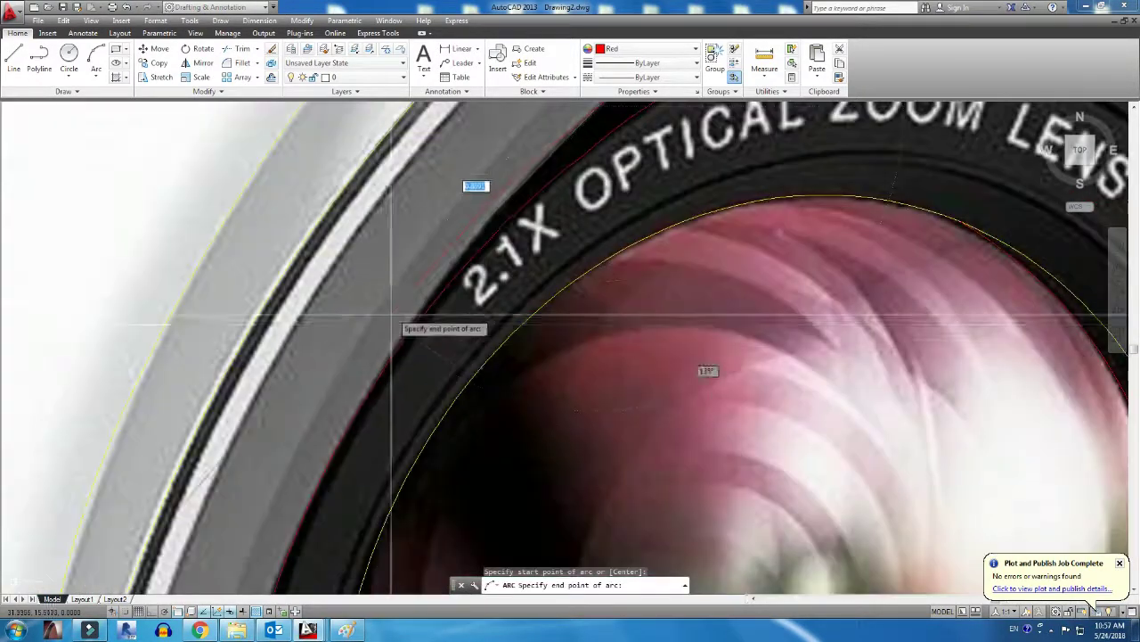
{"action": "left_click", "coordinate": [390, 323]}
Trace an arc down the right side of the lens ring
{"action": "key", "text": "Return"}
{"action": "scroll", "coordinate": [486, 310], "scroll_direction": "up", "scroll_amount": 3}
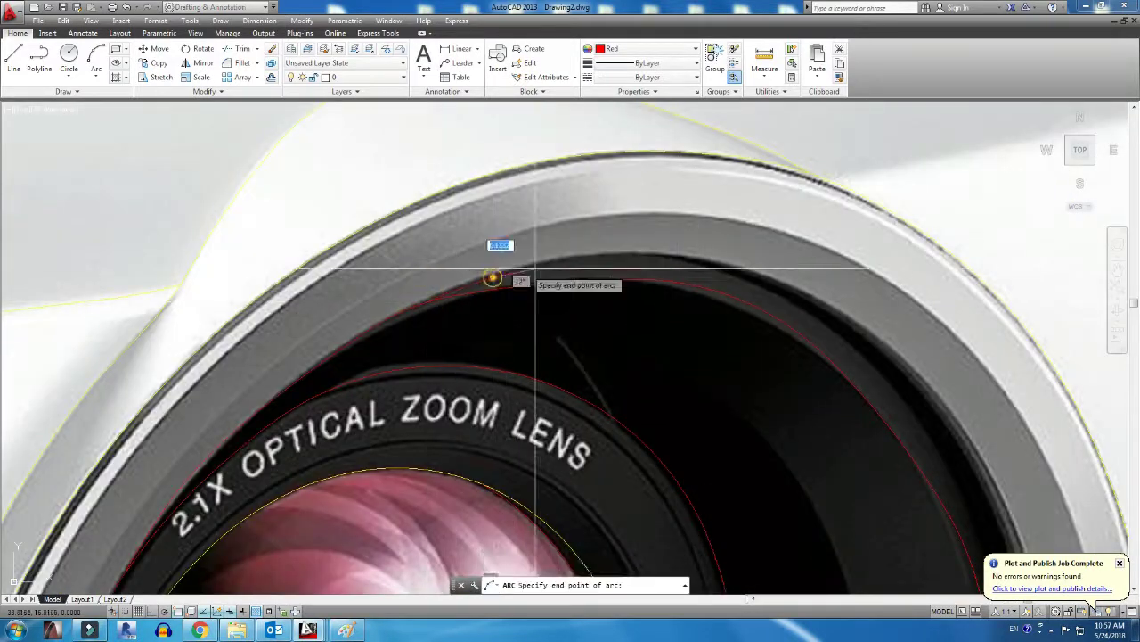
{"action": "middle_click_drag", "start_coordinate": [935, 385], "coordinate": [687, 145]}
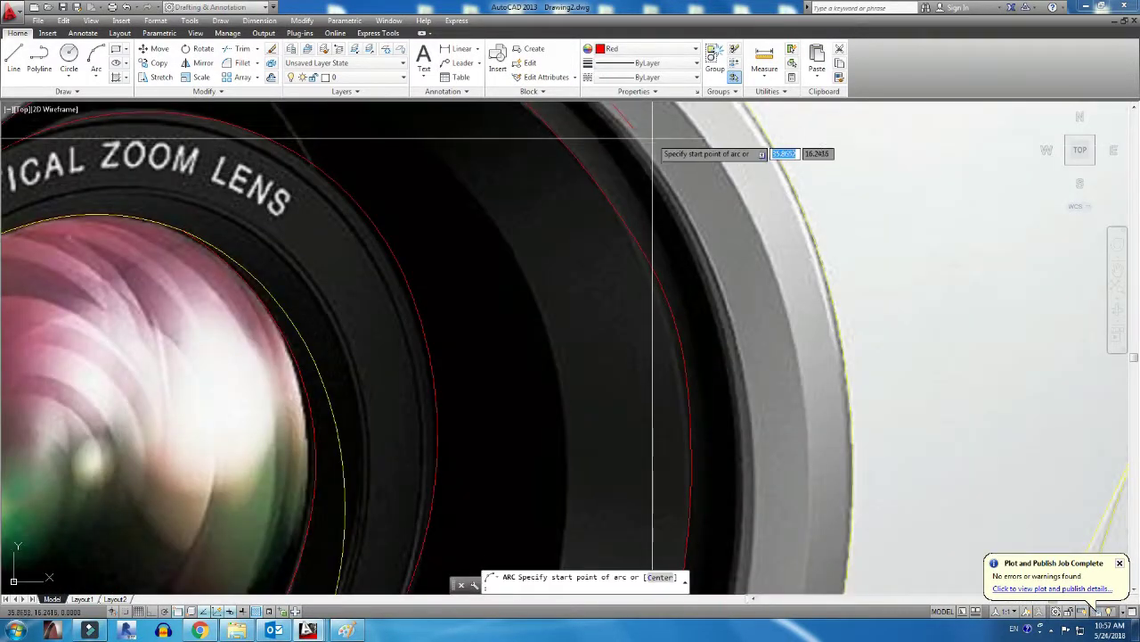
{"action": "left_click", "coordinate": [670, 233]}
{"action": "left_click", "coordinate": [720, 388]}
{"action": "middle_click_drag", "start_coordinate": [718, 427], "coordinate": [662, 359]}
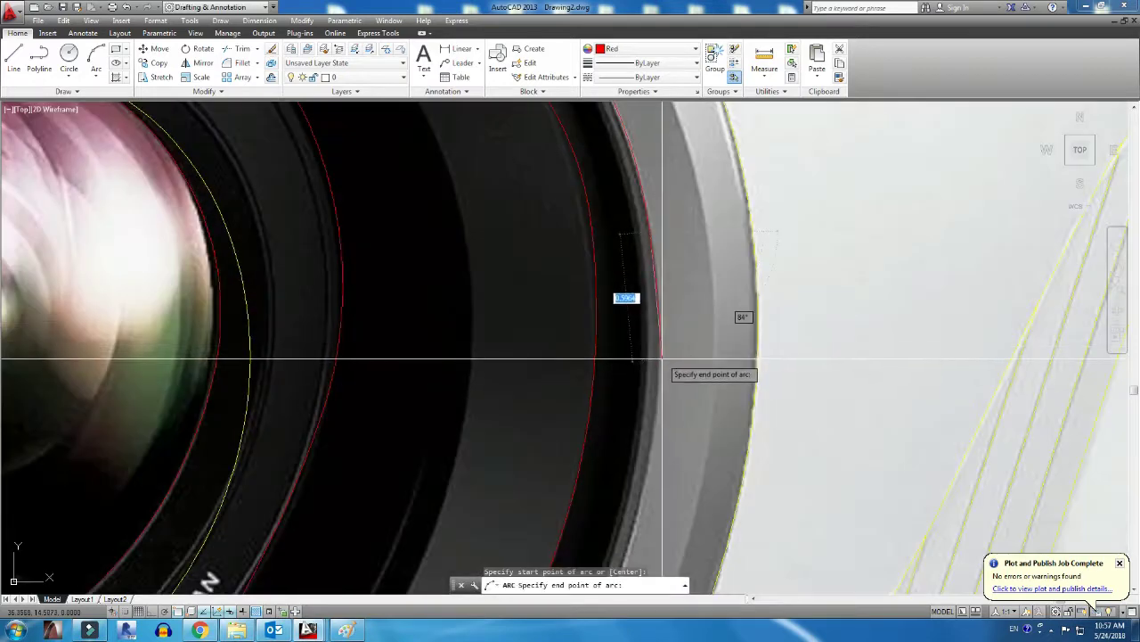
{"action": "scroll", "coordinate": [666, 365], "scroll_direction": "up", "scroll_amount": 2}
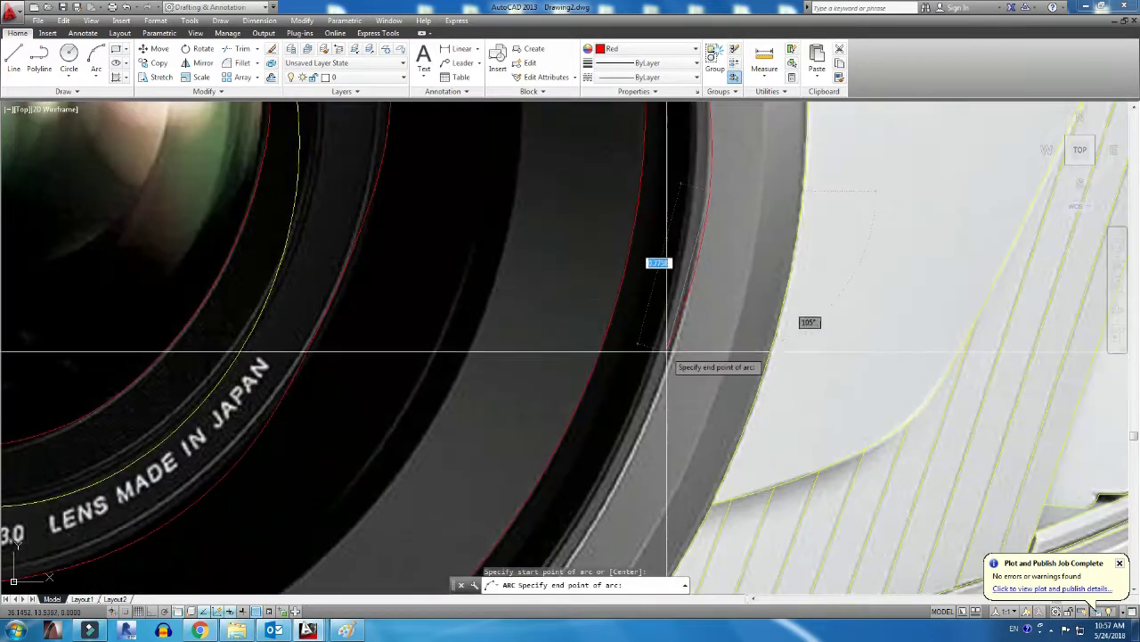
{"action": "middle_click_drag", "start_coordinate": [656, 476], "coordinate": [553, 332]}
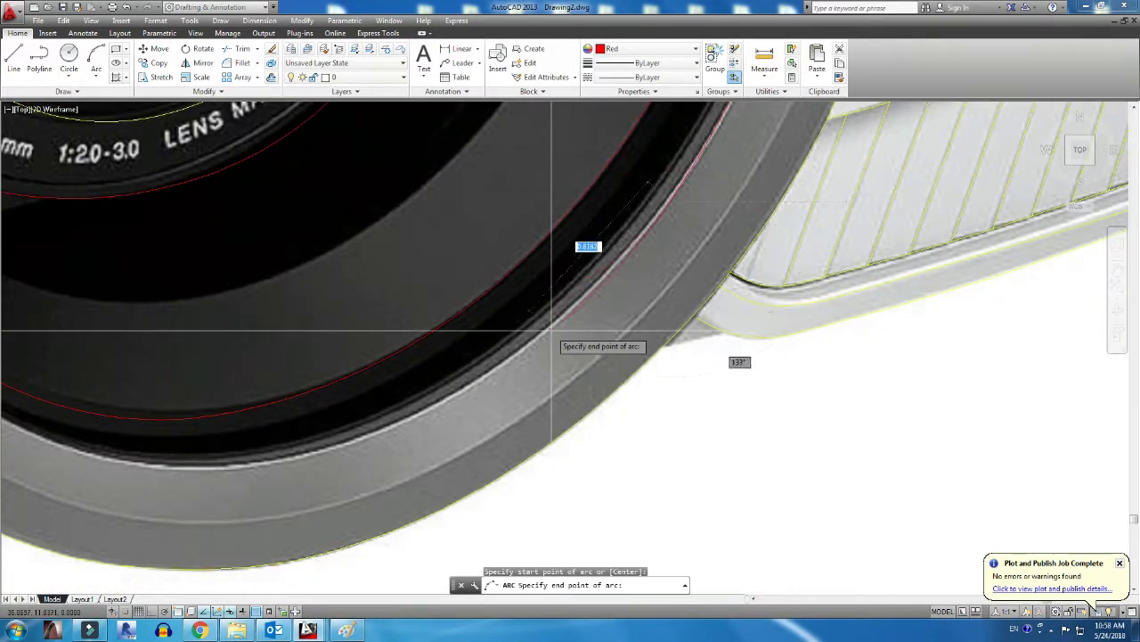
Trace red arcs around the bottom and left edge of the lens ring
{"action": "middle_click_drag", "start_coordinate": [230, 461], "coordinate": [584, 364]}
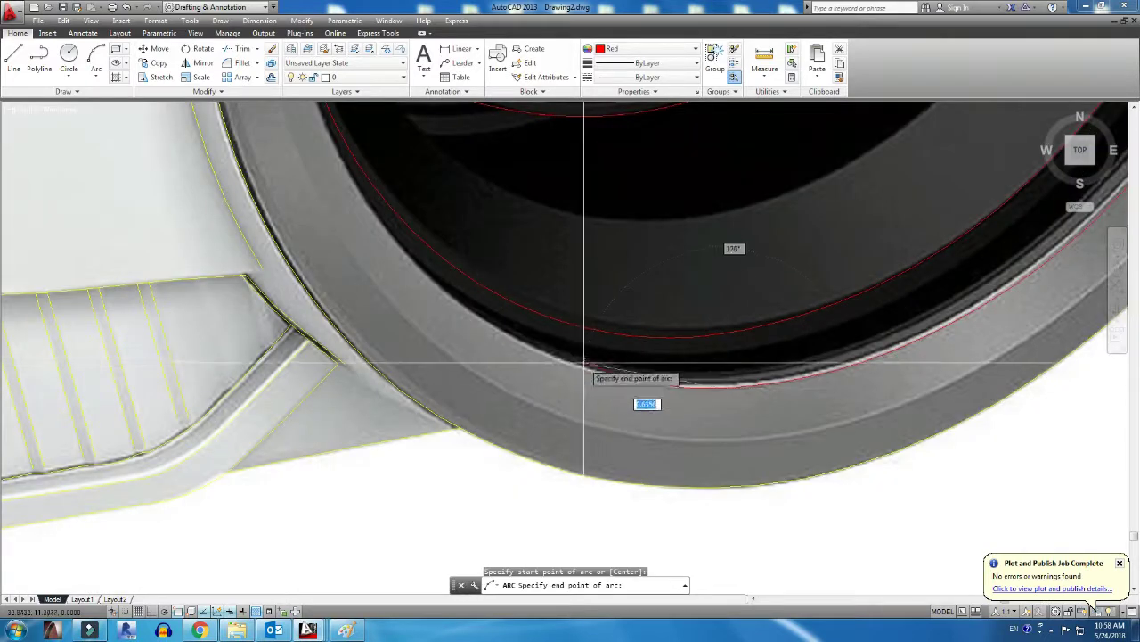
{"action": "scroll", "coordinate": [346, 232], "scroll_direction": "down", "scroll_amount": 2}
{"action": "scroll", "coordinate": [349, 288], "scroll_direction": "up", "scroll_amount": 1}
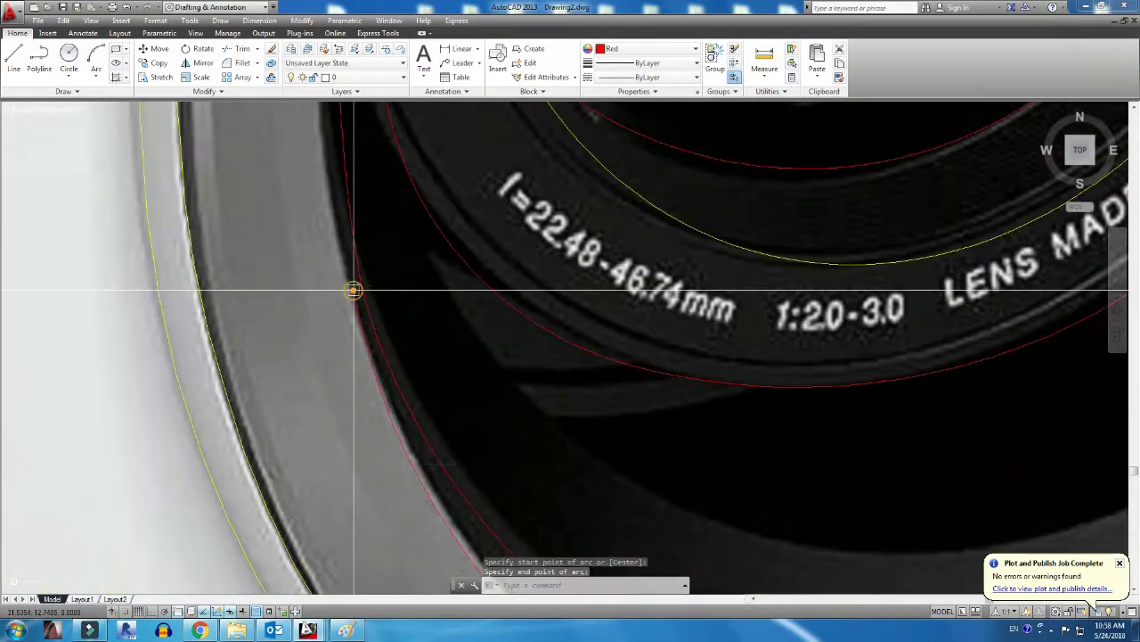
{"action": "middle_click_drag", "start_coordinate": [349, 287], "coordinate": [333, 273]}
{"action": "scroll", "coordinate": [339, 321], "scroll_direction": "up", "scroll_amount": 3}
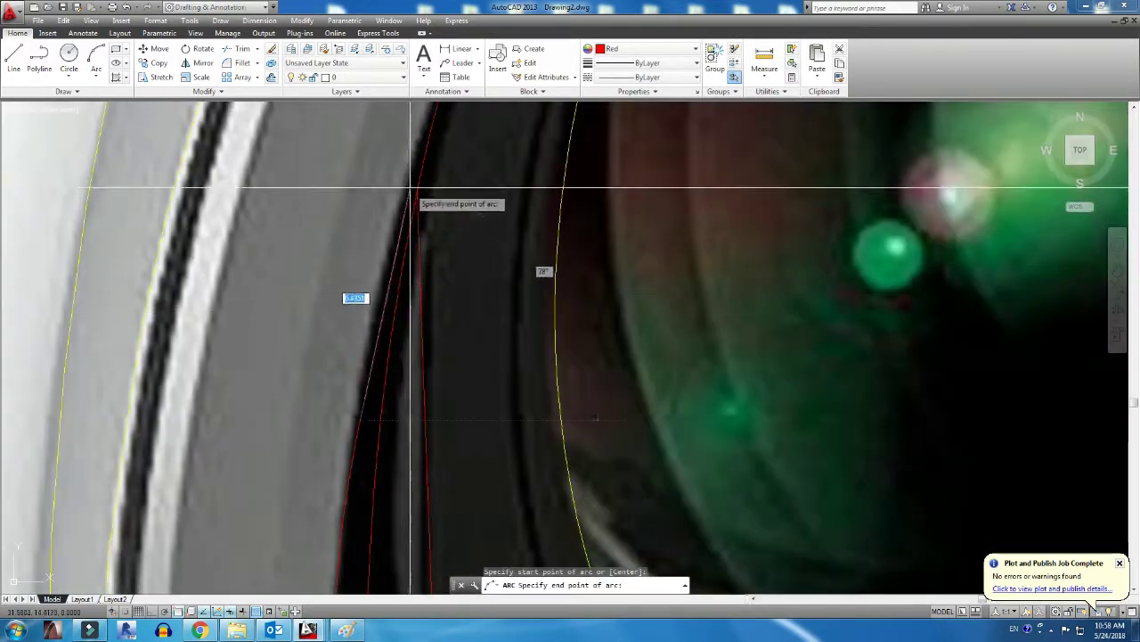
{"action": "scroll", "coordinate": [356, 298], "scroll_direction": "down", "scroll_amount": 2}
{"action": "scroll", "coordinate": [453, 389], "scroll_direction": "up", "scroll_amount": 2}
{"action": "left_click", "coordinate": [452, 389]}
{"action": "scroll", "coordinate": [390, 339], "scroll_direction": "up", "scroll_amount": 3}
{"action": "scroll", "coordinate": [333, 253], "scroll_direction": "down", "scroll_amount": 5}
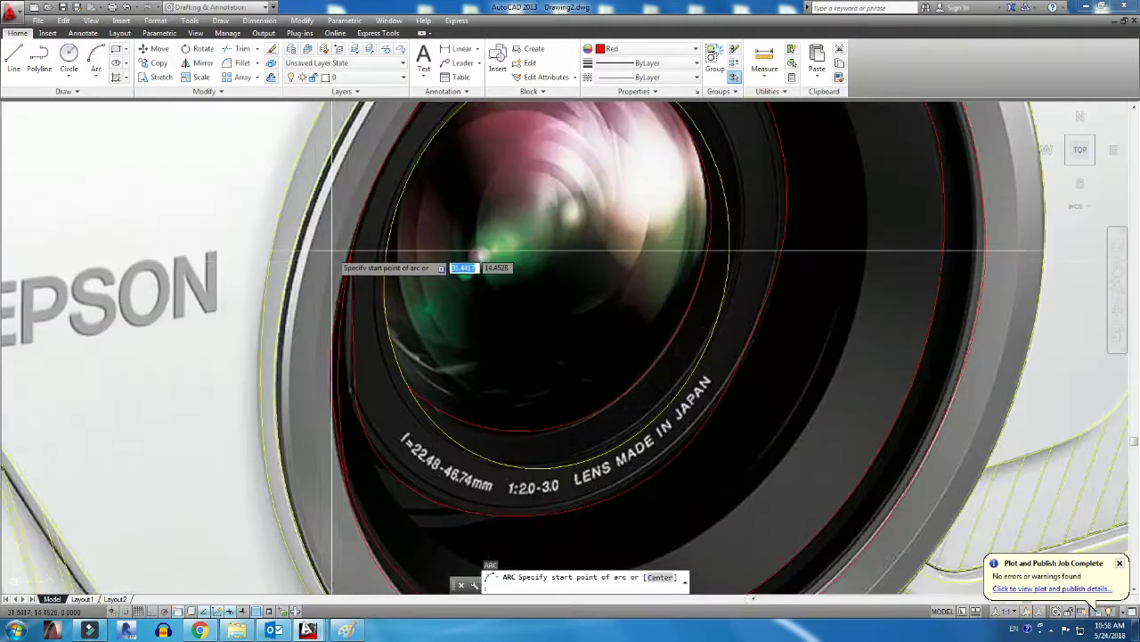
{"action": "left_click", "coordinate": [458, 509]}
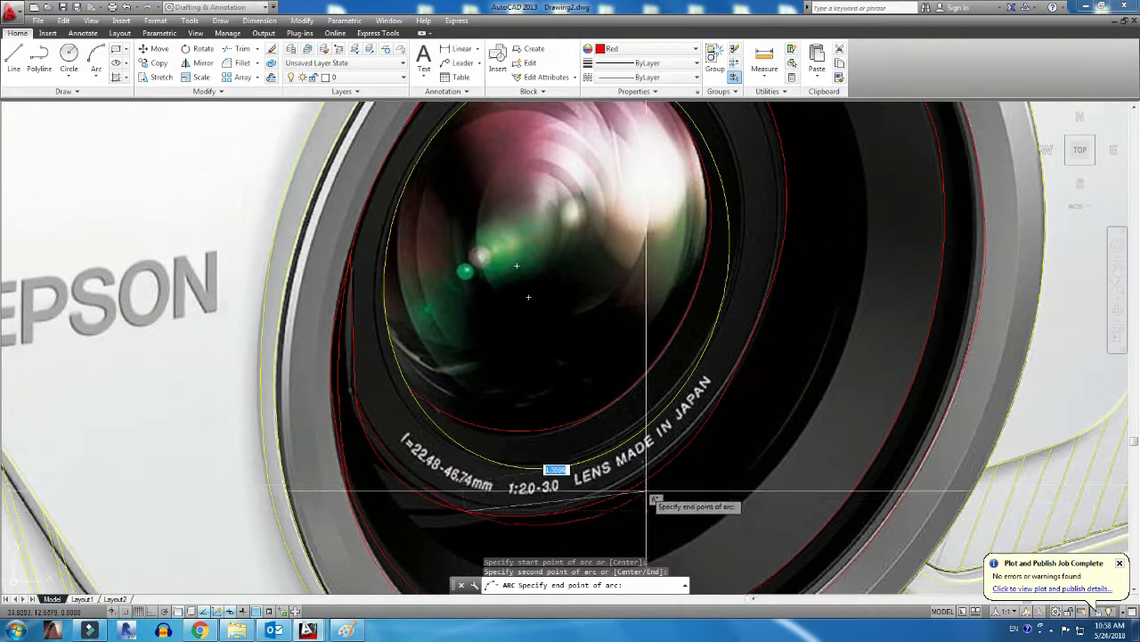
{"action": "left_click", "coordinate": [585, 509]}
{"action": "scroll", "coordinate": [403, 485], "scroll_direction": "up", "scroll_amount": 3}
Select the stray arc and adjust arc points on the lens ring near the MADE IN JAPAN lettering
{"action": "scroll", "coordinate": [352, 409], "scroll_direction": "up", "scroll_amount": 3}
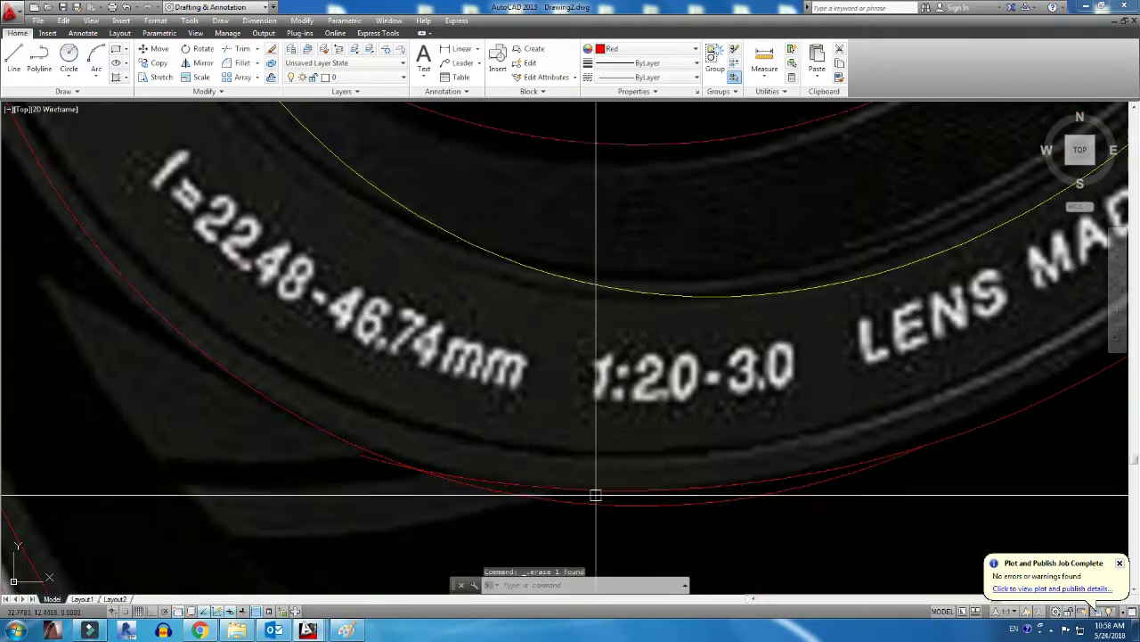
{"action": "scroll", "coordinate": [596, 491], "scroll_direction": "down", "scroll_amount": 3}
{"action": "scroll", "coordinate": [736, 508], "scroll_direction": "up", "scroll_amount": 2}
{"action": "left_click", "coordinate": [777, 515]}
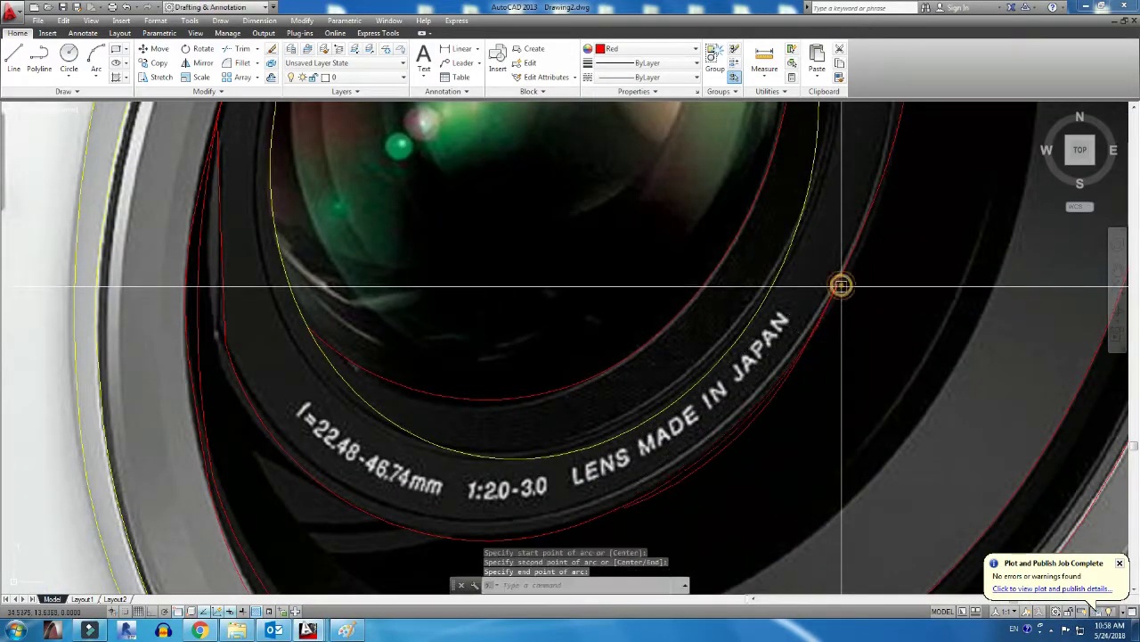
{"action": "scroll", "coordinate": [724, 490], "scroll_direction": "up", "scroll_amount": 1}
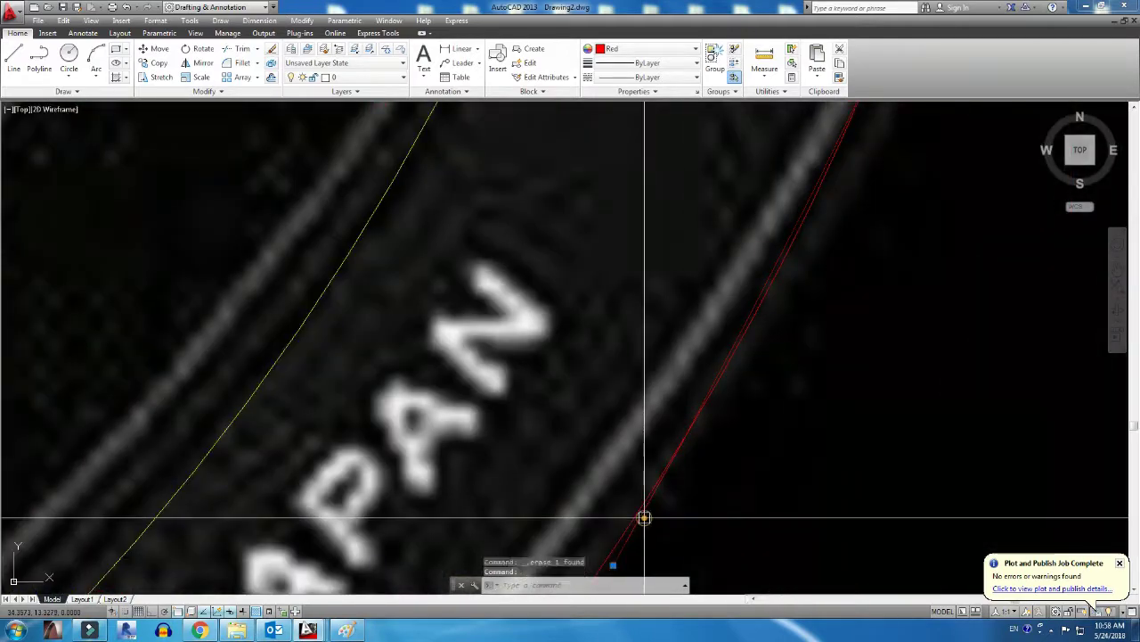
{"action": "scroll", "coordinate": [644, 517], "scroll_direction": "down", "scroll_amount": 4}
{"action": "left_click", "coordinate": [772, 281]}
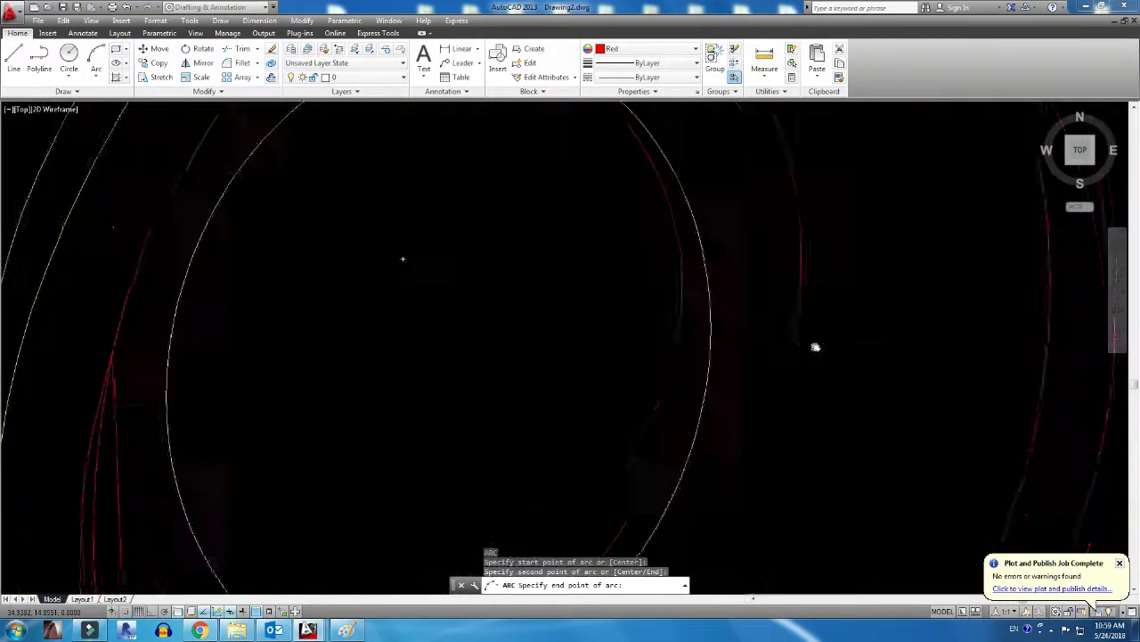
{"action": "middle_click_drag", "start_coordinate": [790, 511], "coordinate": [773, 354]}
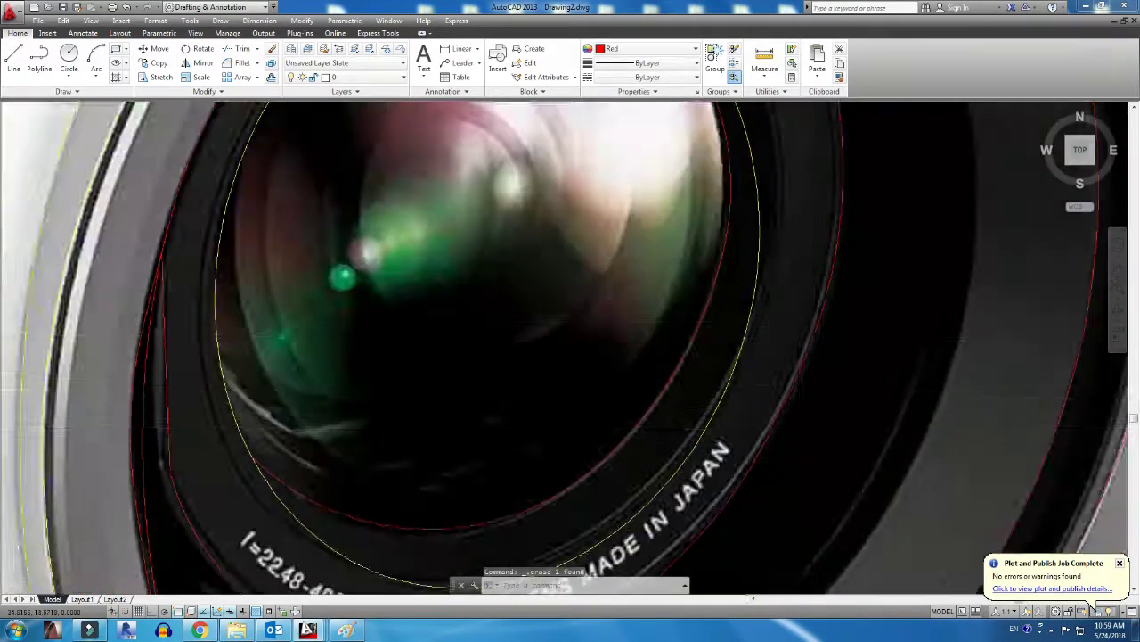
{"action": "scroll", "coordinate": [773, 355], "scroll_direction": "up", "scroll_amount": 3}
{"action": "left_click", "coordinate": [747, 392]}
Place a new arc's start and second points along the lens ring
{"action": "scroll", "coordinate": [762, 394], "scroll_direction": "up", "scroll_amount": 2}
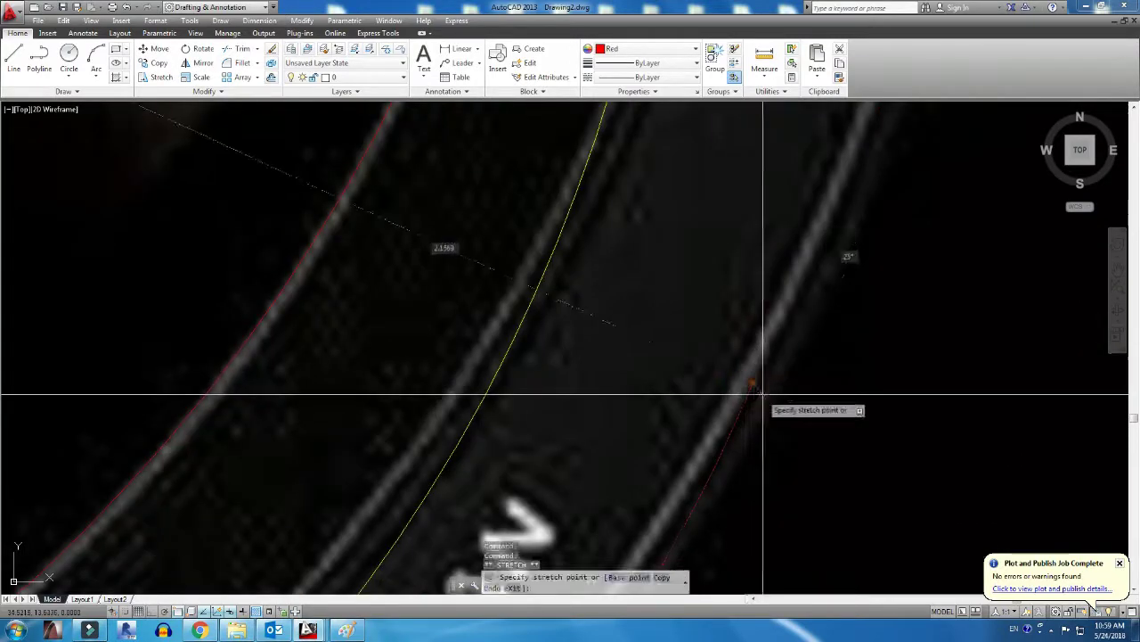
{"action": "left_click", "coordinate": [772, 403]}
{"action": "scroll", "coordinate": [772, 402], "scroll_direction": "down", "scroll_amount": 5}
{"action": "scroll", "coordinate": [827, 343], "scroll_direction": "up", "scroll_amount": 3}
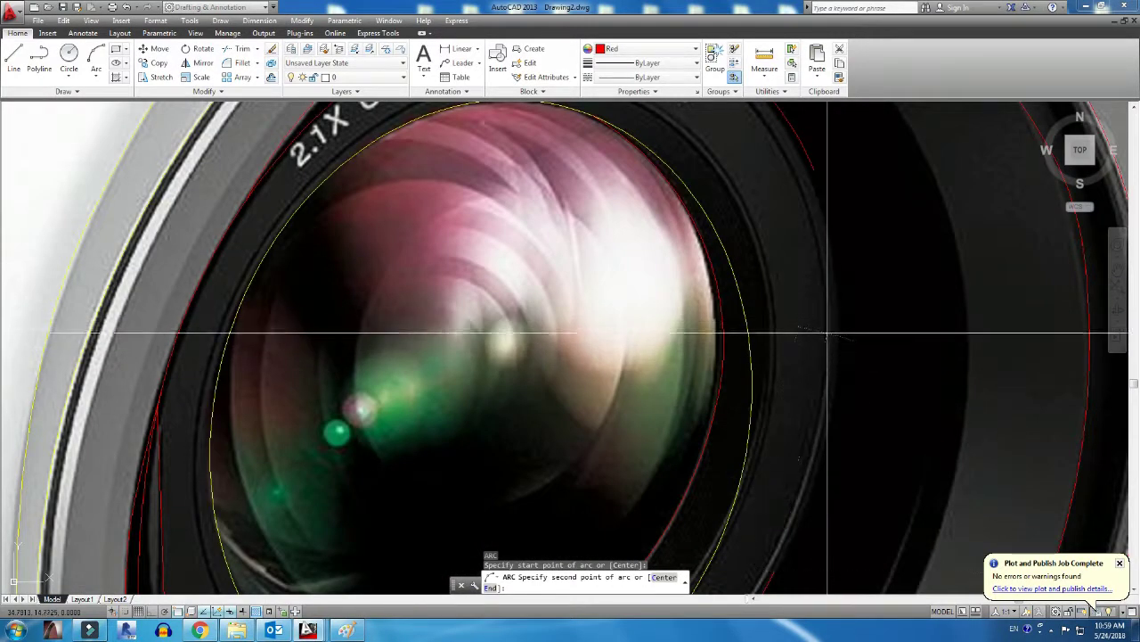
{"action": "left_click", "coordinate": [810, 170]}
{"action": "scroll", "coordinate": [868, 362], "scroll_direction": "up", "scroll_amount": 3}
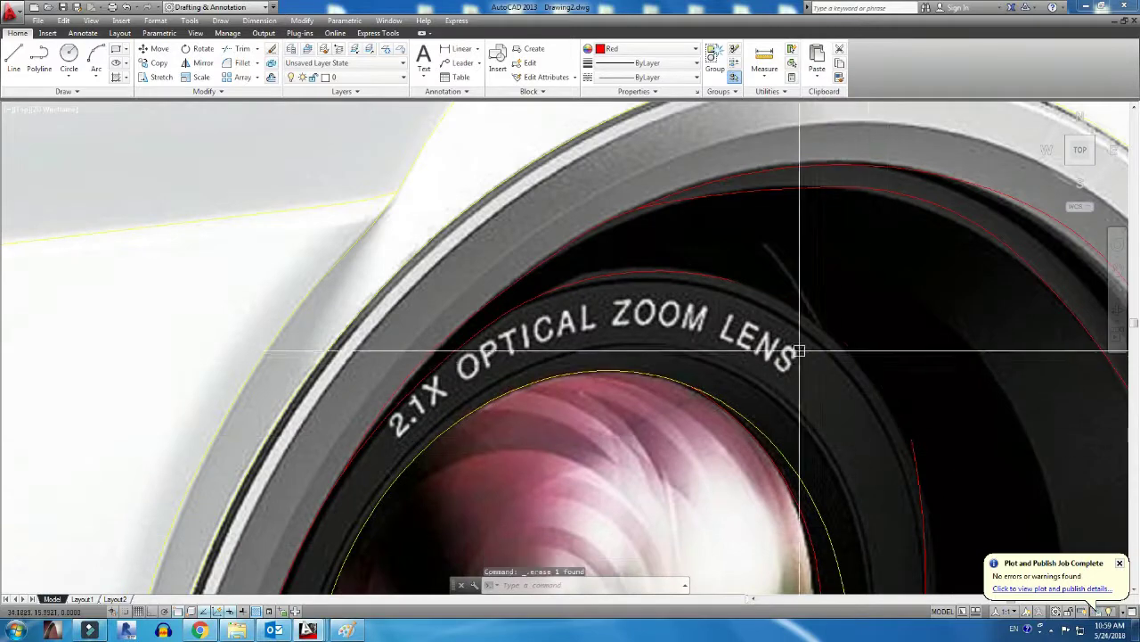
Draw an ARC from beside the LENS lettering along the upper ring, cancelling an accidental grip stretch
{"action": "type", "text": "arc"}
{"action": "key", "text": "Return"}
{"action": "scroll", "coordinate": [878, 461], "scroll_direction": "down", "scroll_amount": 3}
{"action": "scroll", "coordinate": [882, 298], "scroll_direction": "up", "scroll_amount": 3}
{"action": "left_click", "coordinate": [882, 336]}
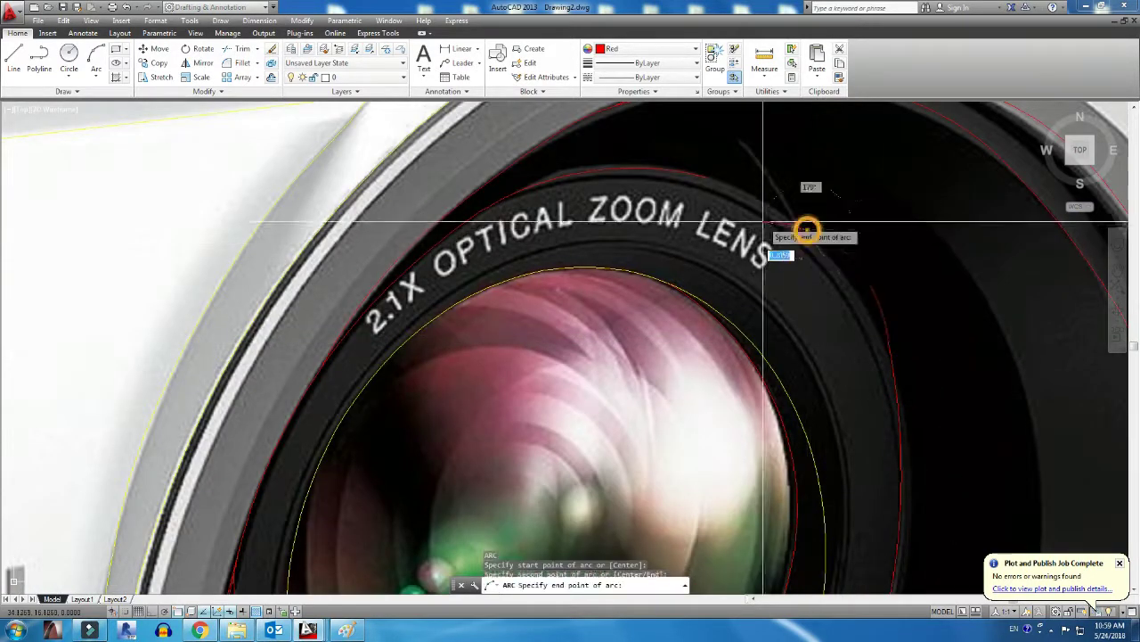
{"action": "left_click", "coordinate": [706, 176]}
{"action": "scroll", "coordinate": [706, 176], "scroll_direction": "up", "scroll_amount": 3}
{"action": "left_click", "coordinate": [890, 318]}
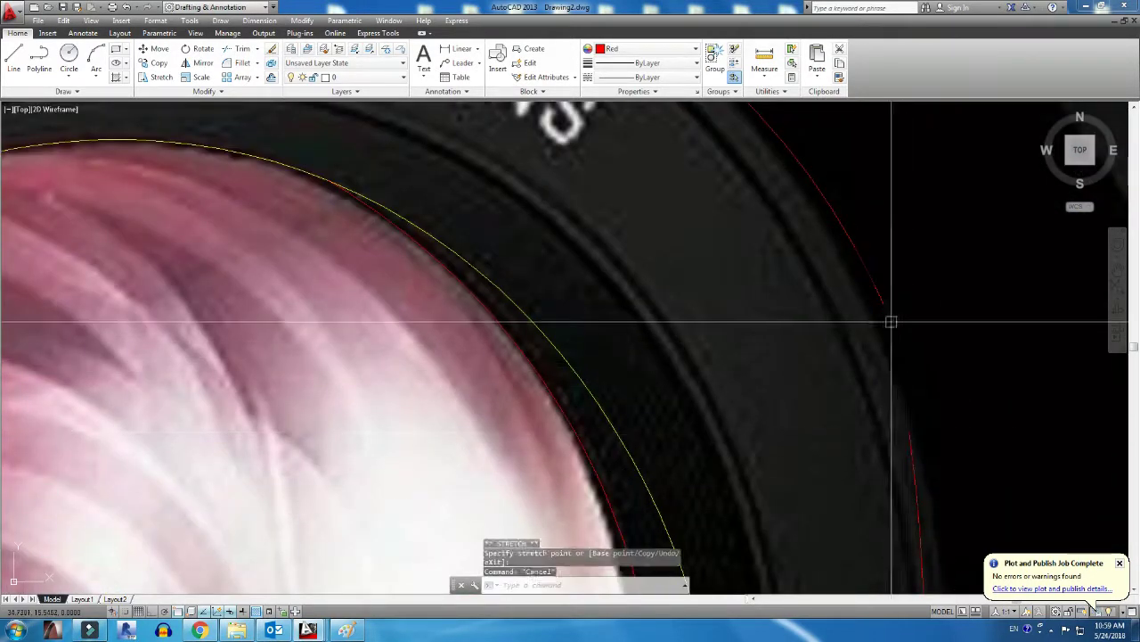
{"action": "key", "text": "Escape"}
{"action": "scroll", "coordinate": [905, 422], "scroll_direction": "down", "scroll_amount": 3}
{"action": "scroll", "coordinate": [788, 430], "scroll_direction": "down", "scroll_amount": 3}
Finish the current arc with its end point on the lens ring
{"action": "scroll", "coordinate": [789, 430], "scroll_direction": "down", "scroll_amount": 5}
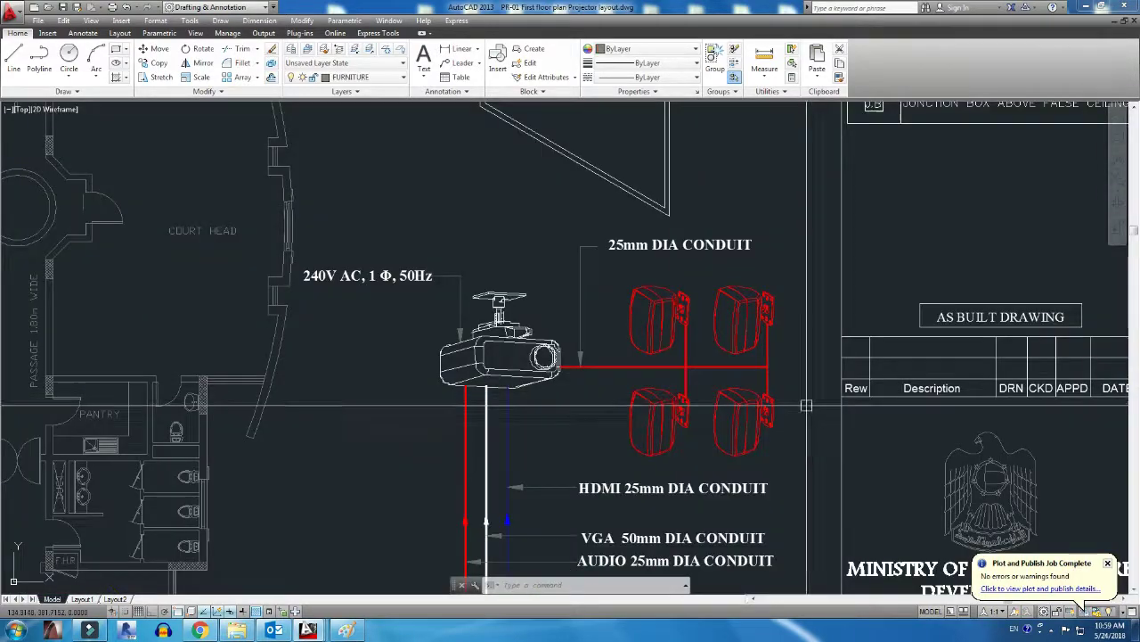
{"action": "scroll", "coordinate": [788, 431], "scroll_direction": "up", "scroll_amount": 5}
{"action": "scroll", "coordinate": [728, 517], "scroll_direction": "up", "scroll_amount": 3}
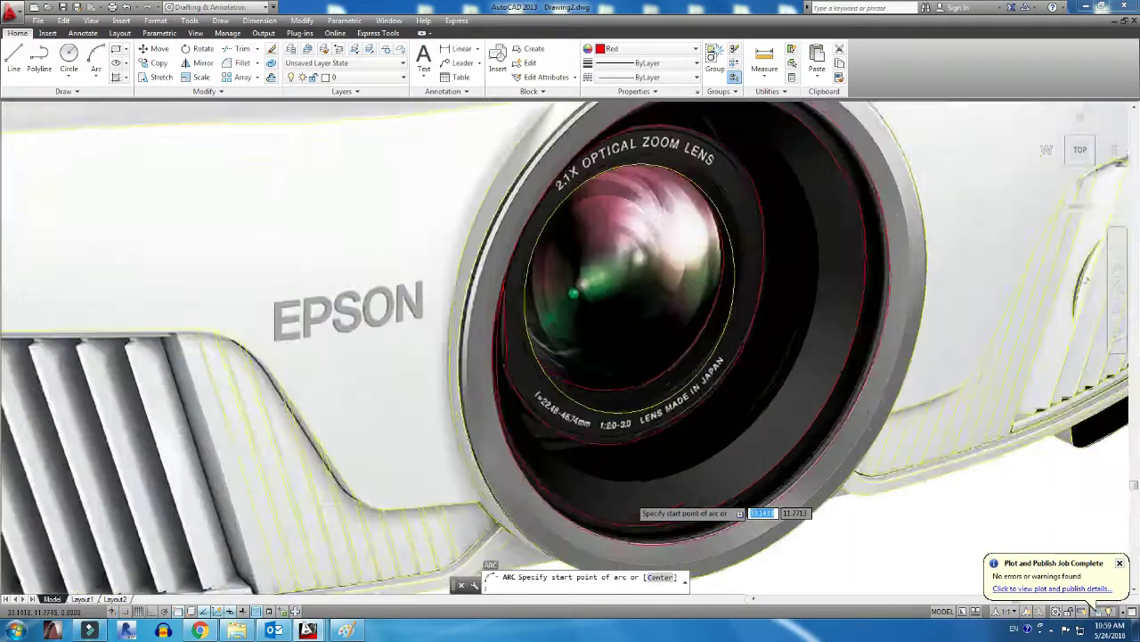
{"action": "scroll", "coordinate": [624, 428], "scroll_direction": "up", "scroll_amount": 3}
{"action": "scroll", "coordinate": [534, 374], "scroll_direction": "up", "scroll_amount": 2}
{"action": "left_click", "coordinate": [629, 527]}
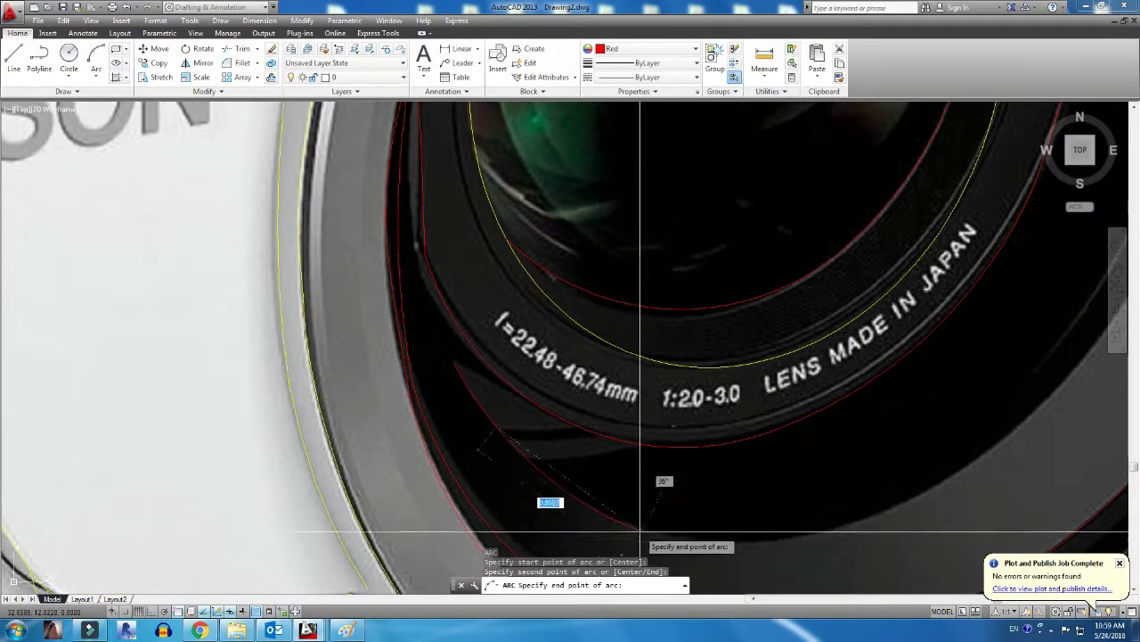
Repeat ARC from the last endpoint for the next ring curve, panning and zooming over the lens
{"action": "key", "text": "Return"}
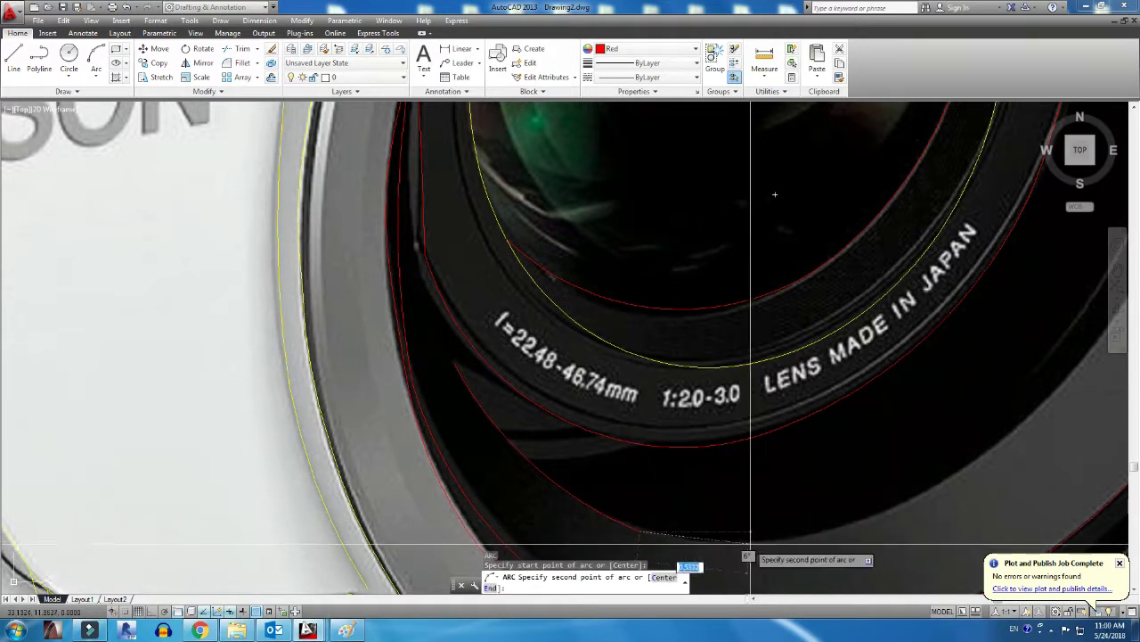
{"action": "key", "text": "Return"}
{"action": "middle_click_drag", "start_coordinate": [1122, 330], "coordinate": [759, 415]}
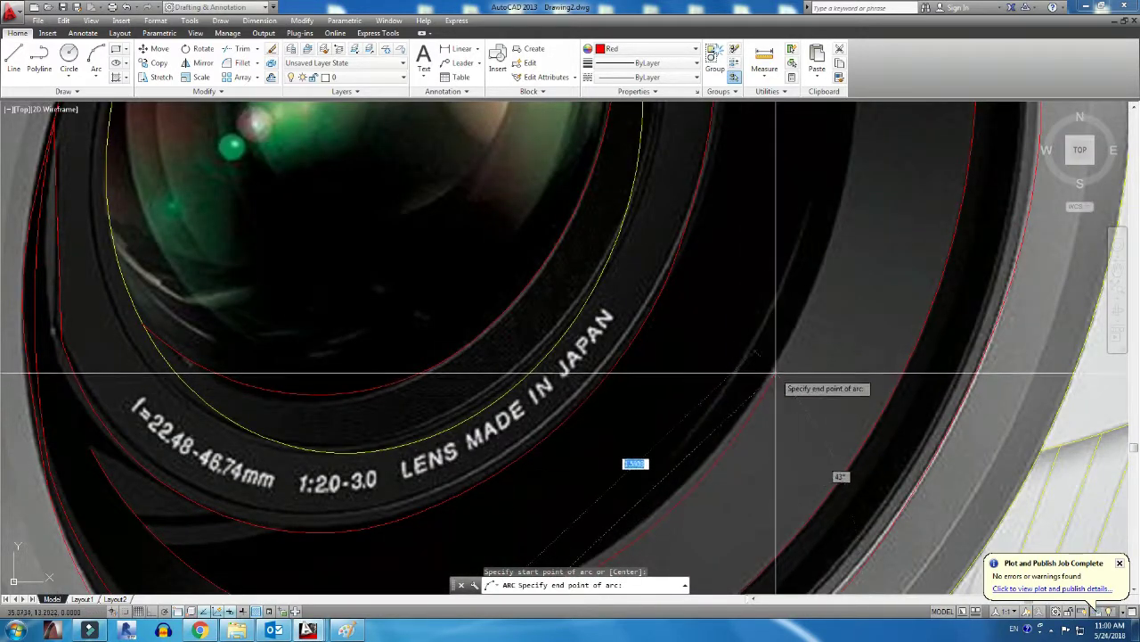
{"action": "scroll", "coordinate": [842, 191], "scroll_direction": "down", "scroll_amount": 2}
{"action": "middle_click_drag", "start_coordinate": [834, 189], "coordinate": [878, 383]}
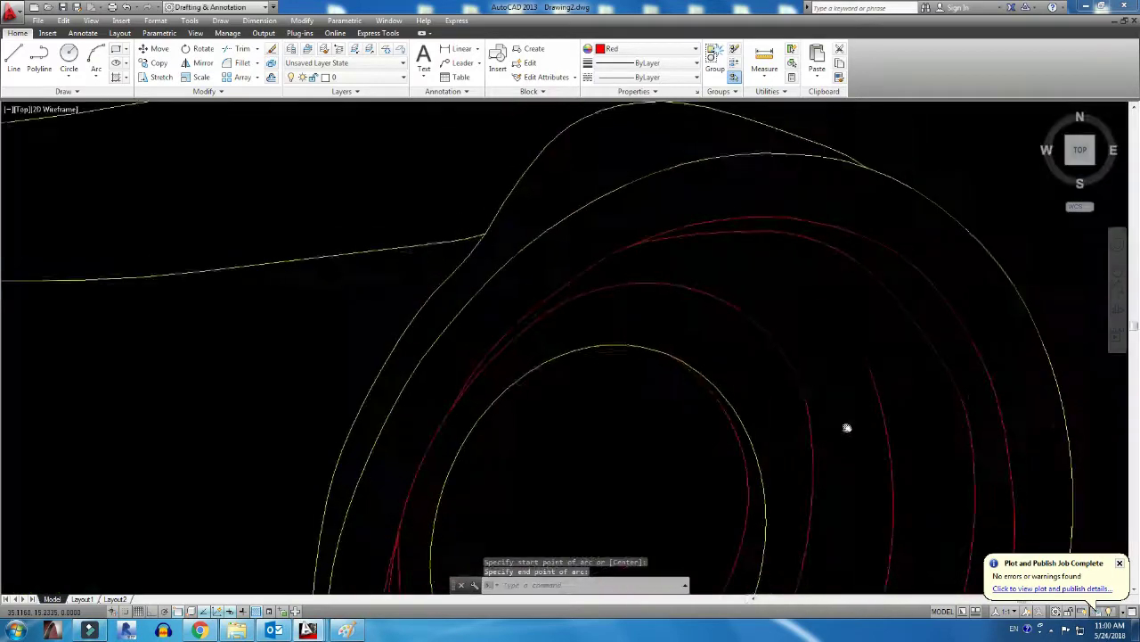
{"action": "scroll", "coordinate": [777, 296], "scroll_direction": "up", "scroll_amount": 3}
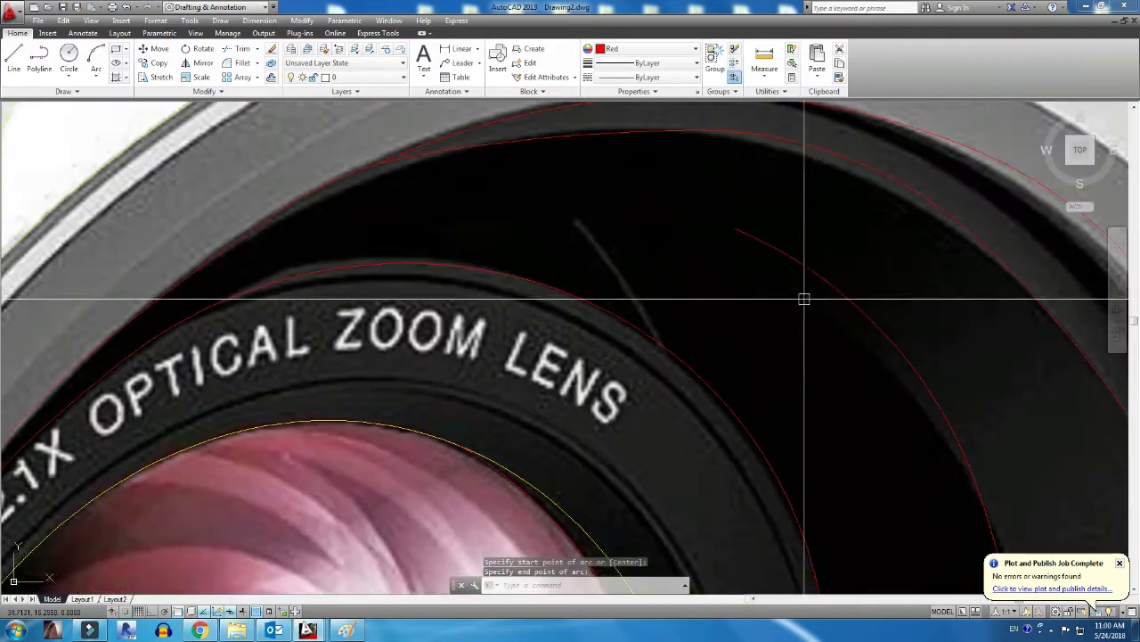
{"action": "scroll", "coordinate": [784, 298], "scroll_direction": "down", "scroll_amount": 1}
{"action": "scroll", "coordinate": [771, 353], "scroll_direction": "down", "scroll_amount": 6}
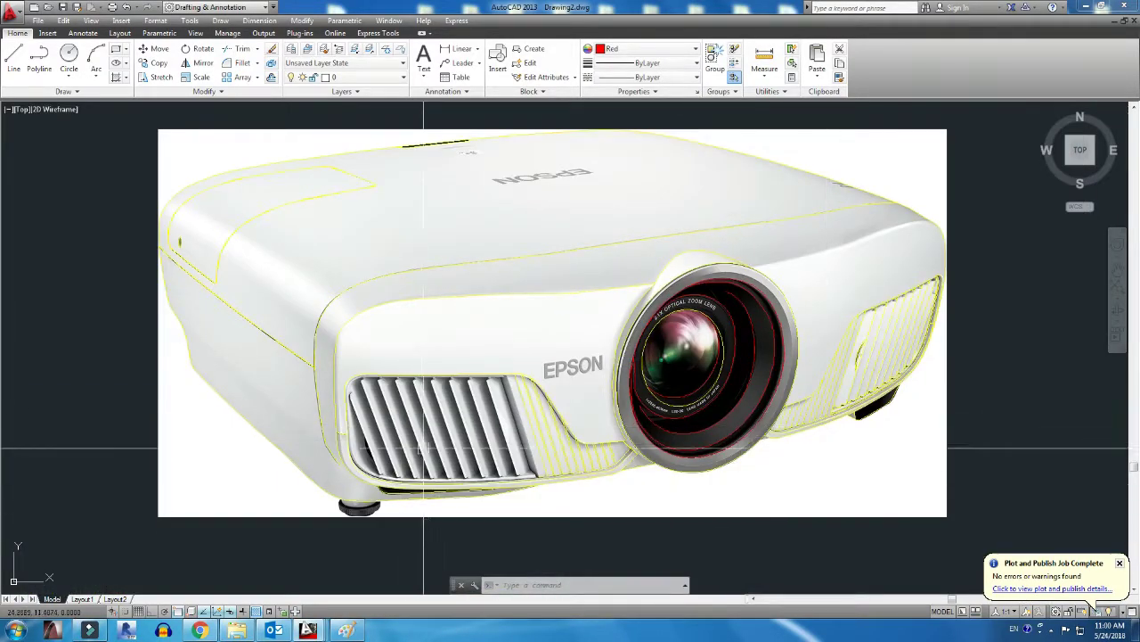
Window-select all projector outlines and change their colour from yellow to Red
{"action": "scroll", "coordinate": [866, 504], "scroll_direction": "down", "scroll_amount": 2}
{"action": "left_click", "coordinate": [382, 216]}
{"action": "left_click", "coordinate": [824, 540]}
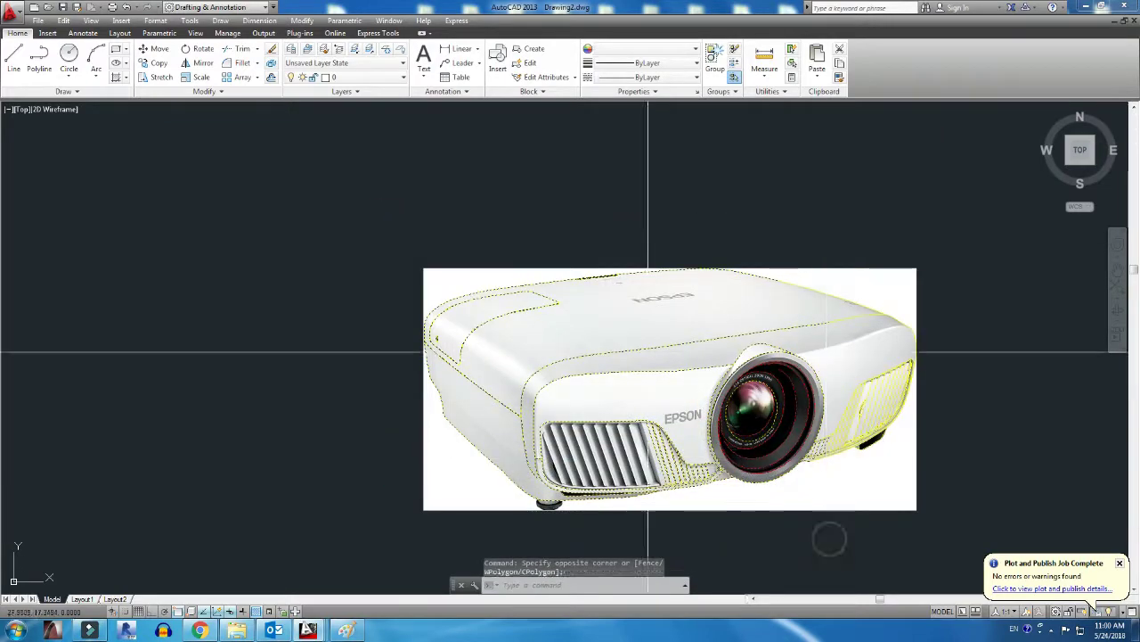
{"action": "left_click", "coordinate": [1011, 535]}
{"action": "left_click", "coordinate": [641, 48]}
{"action": "left_click", "coordinate": [614, 94]}
{"action": "key", "text": "Escape"}
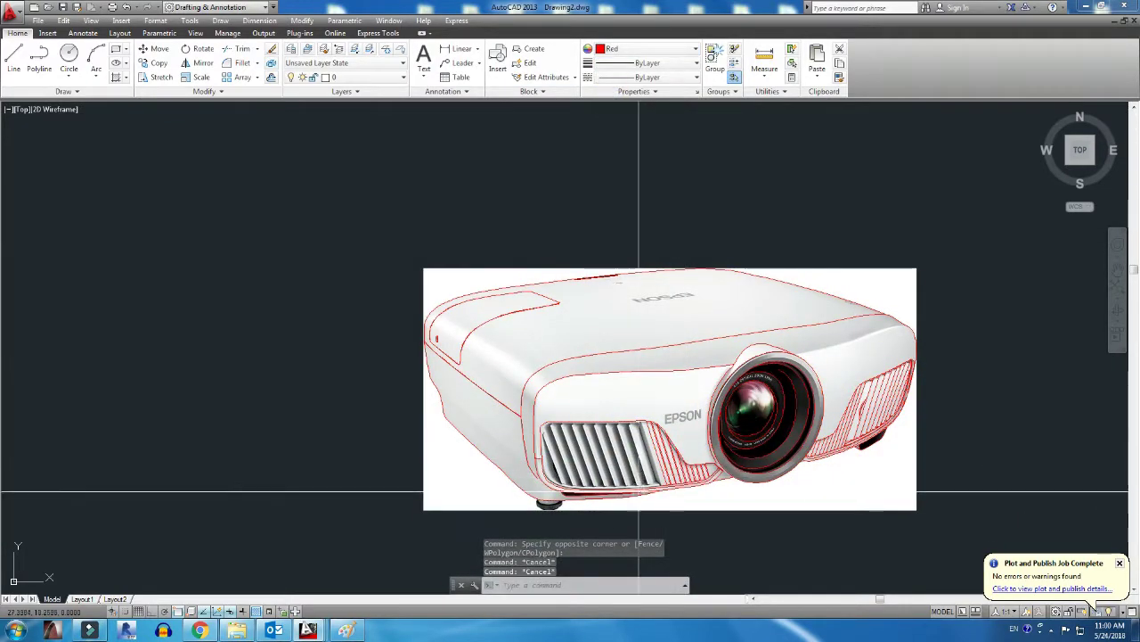
Start a new arc with A along the lens ring's top edge
{"action": "scroll", "coordinate": [638, 491], "scroll_direction": "up", "scroll_amount": 3}
{"action": "scroll", "coordinate": [638, 491], "scroll_direction": "up", "scroll_amount": 2}
{"action": "scroll", "coordinate": [526, 393], "scroll_direction": "down", "scroll_amount": 1}
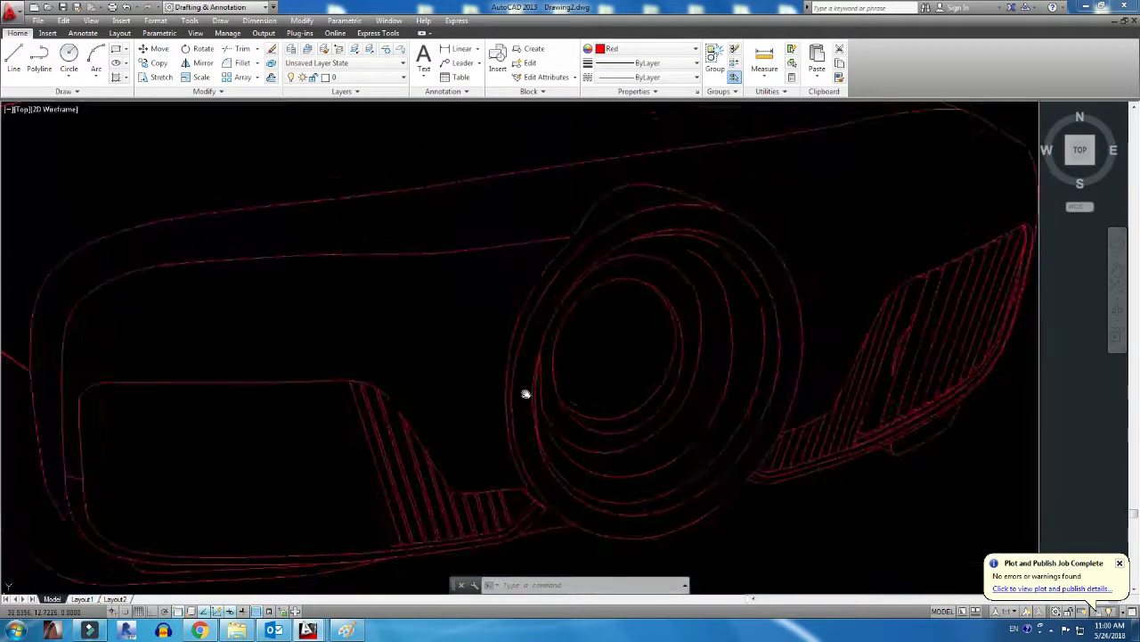
{"action": "scroll", "coordinate": [526, 394], "scroll_direction": "up", "scroll_amount": 2}
{"action": "type", "text": "a"}
{"action": "key", "text": "Return"}
{"action": "scroll", "coordinate": [392, 320], "scroll_direction": "up", "scroll_amount": 3}
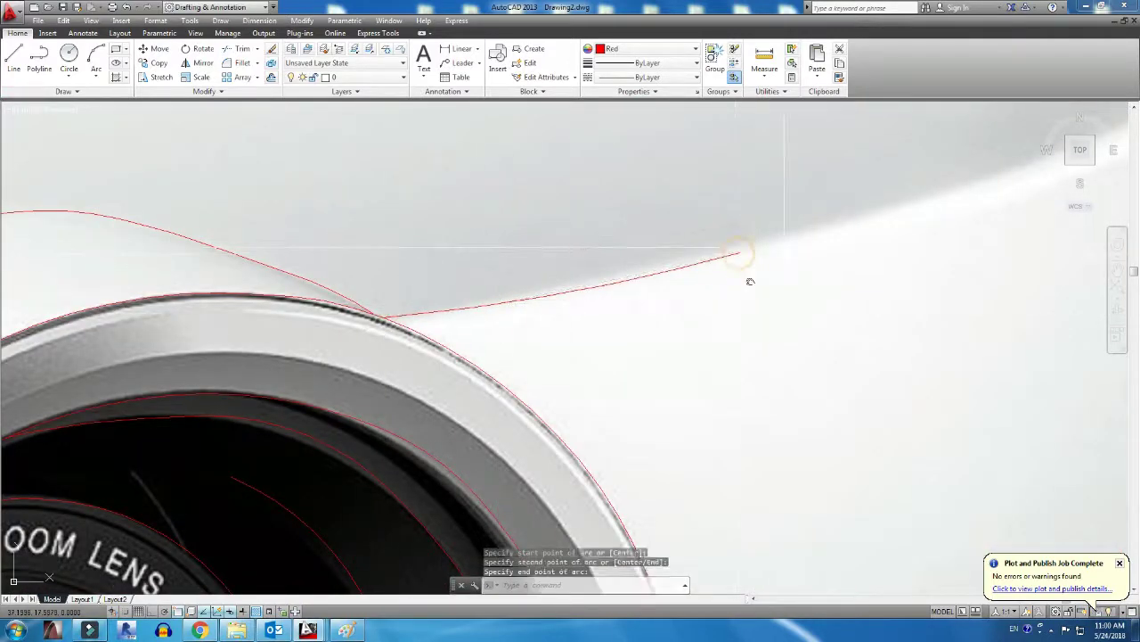
{"action": "middle_click_drag", "start_coordinate": [750, 282], "coordinate": [701, 365]}
{"action": "scroll", "coordinate": [700, 366], "scroll_direction": "up", "scroll_amount": 2}
{"action": "scroll", "coordinate": [509, 471], "scroll_direction": "down", "scroll_amount": 2}
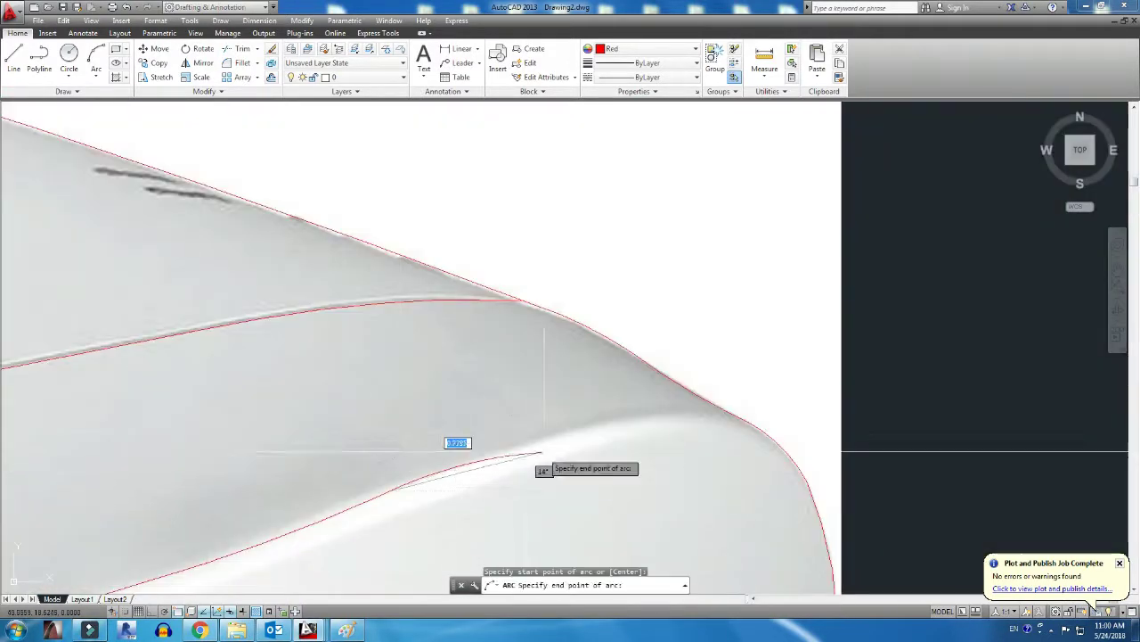
Finish trimming the arc overshooting the projector's upper body edge
{"action": "scroll", "coordinate": [667, 416], "scroll_direction": "up", "scroll_amount": 2}
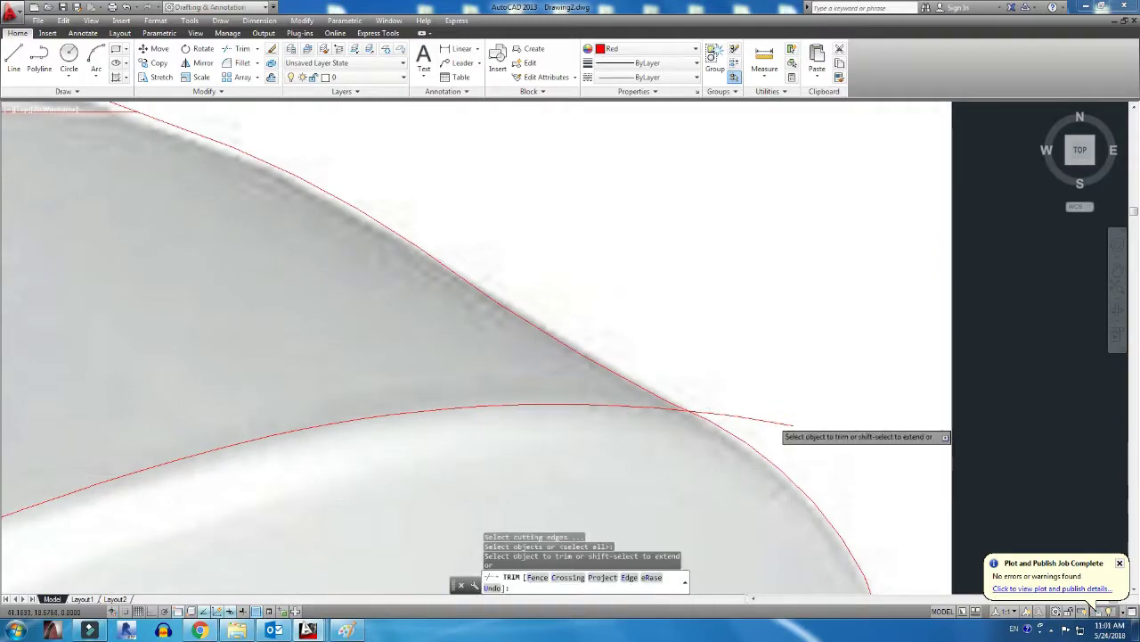
{"action": "key", "text": "Escape"}
{"action": "scroll", "coordinate": [667, 382], "scroll_direction": "down", "scroll_amount": 3}
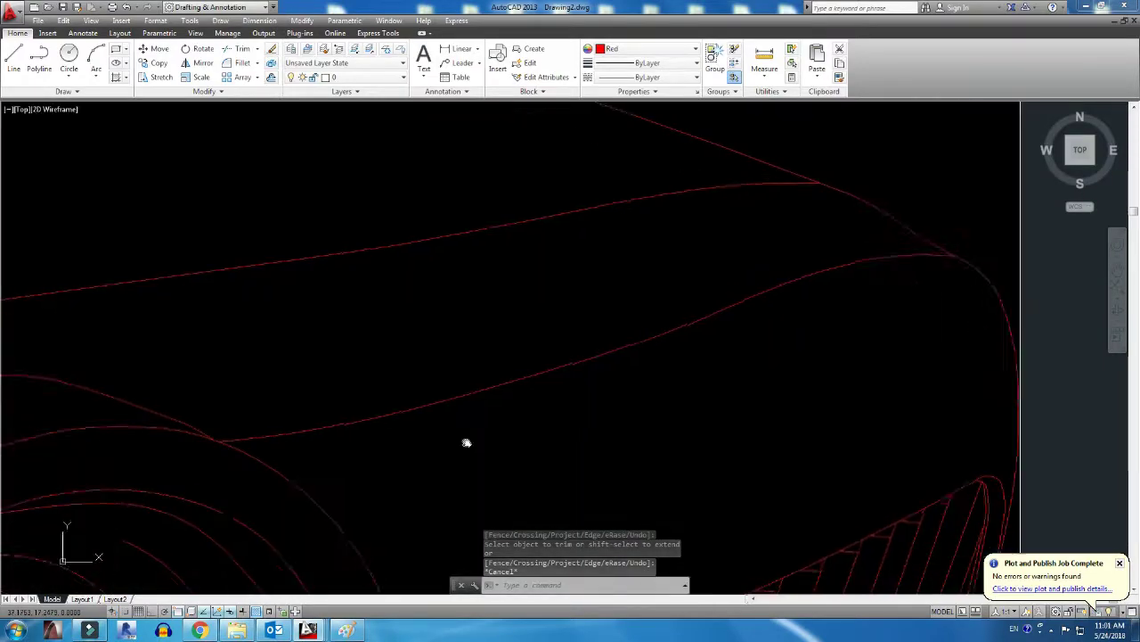
{"action": "scroll", "coordinate": [466, 443], "scroll_direction": "up", "scroll_amount": 2}
{"action": "scroll", "coordinate": [329, 443], "scroll_direction": "down", "scroll_amount": 2}
{"action": "scroll", "coordinate": [401, 427], "scroll_direction": "down", "scroll_amount": 2}
{"action": "scroll", "coordinate": [427, 409], "scroll_direction": "up", "scroll_amount": 1}
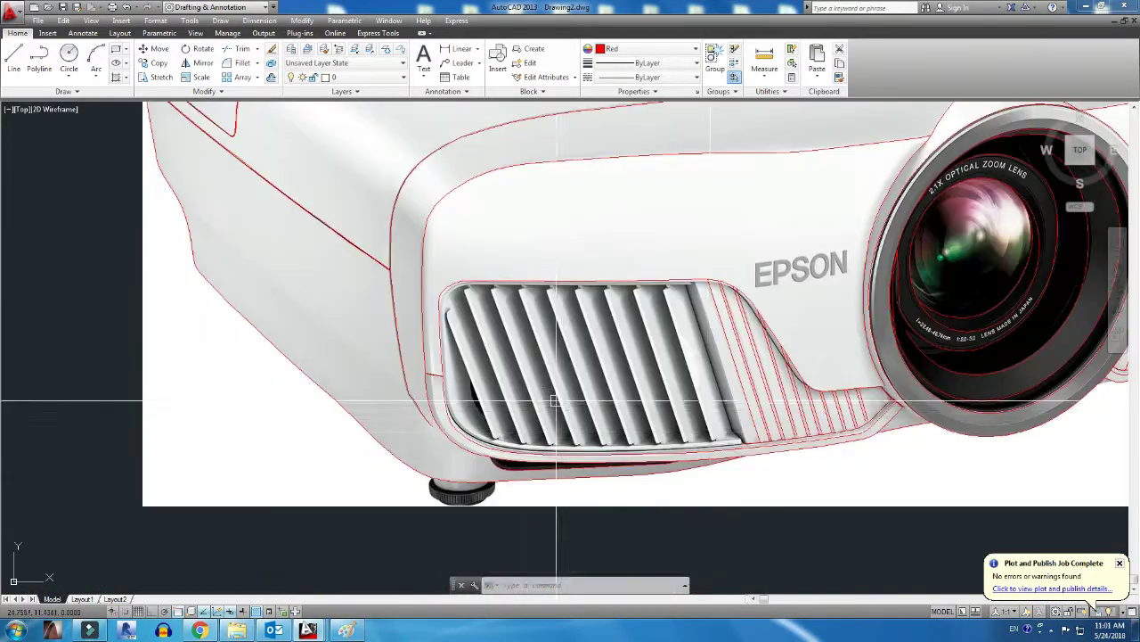
{"action": "scroll", "coordinate": [460, 411], "scroll_direction": "down", "scroll_amount": 1}
Start a LINE at the vent grille corner, then cancel the unfinished line and trim
{"action": "type", "text": "l"}
{"action": "key", "text": "Return"}
{"action": "scroll", "coordinate": [461, 412], "scroll_direction": "up", "scroll_amount": 3}
{"action": "scroll", "coordinate": [511, 313], "scroll_direction": "up", "scroll_amount": 3}
{"action": "scroll", "coordinate": [442, 185], "scroll_direction": "up", "scroll_amount": 3}
{"action": "left_click", "coordinate": [481, 242]}
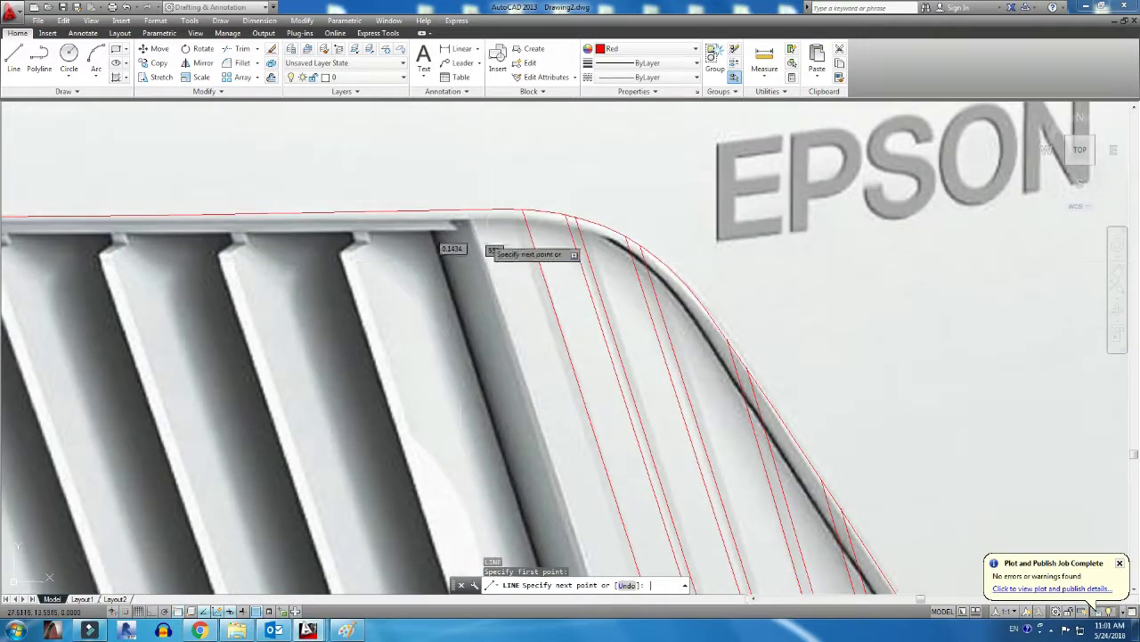
{"action": "scroll", "coordinate": [506, 342], "scroll_direction": "down", "scroll_amount": 4}
{"action": "scroll", "coordinate": [563, 497], "scroll_direction": "up", "scroll_amount": 4}
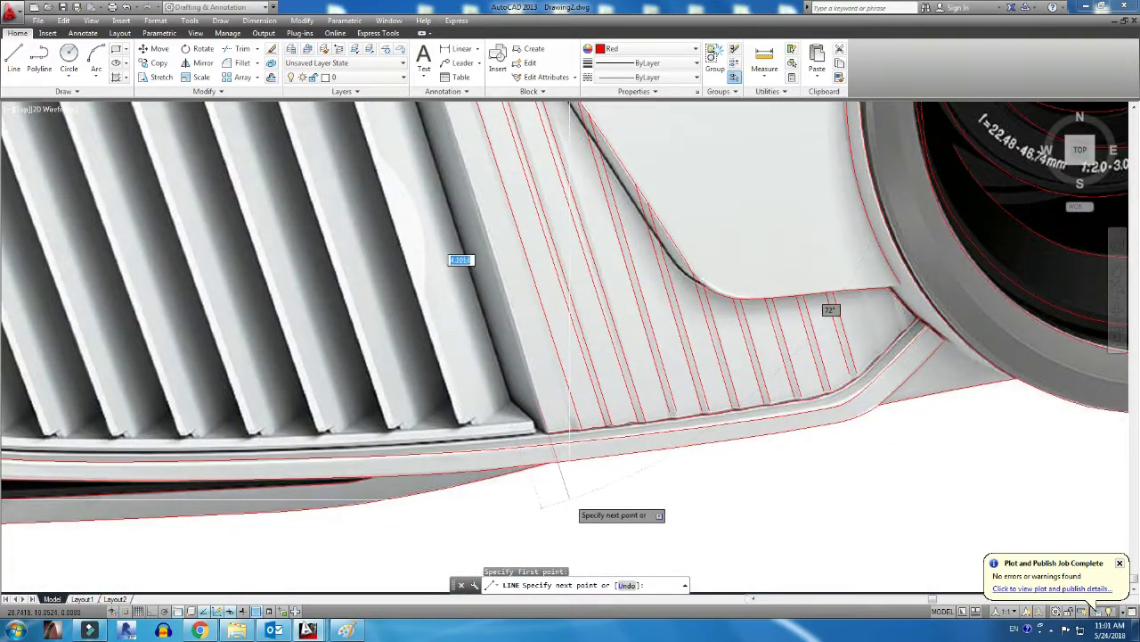
{"action": "key", "text": "Escape"}
{"action": "scroll", "coordinate": [564, 419], "scroll_direction": "up", "scroll_amount": 3}
{"action": "key", "text": "Escape"}
Begin a new line along the vent grille's right edge
{"action": "scroll", "coordinate": [495, 499], "scroll_direction": "down", "scroll_amount": 4}
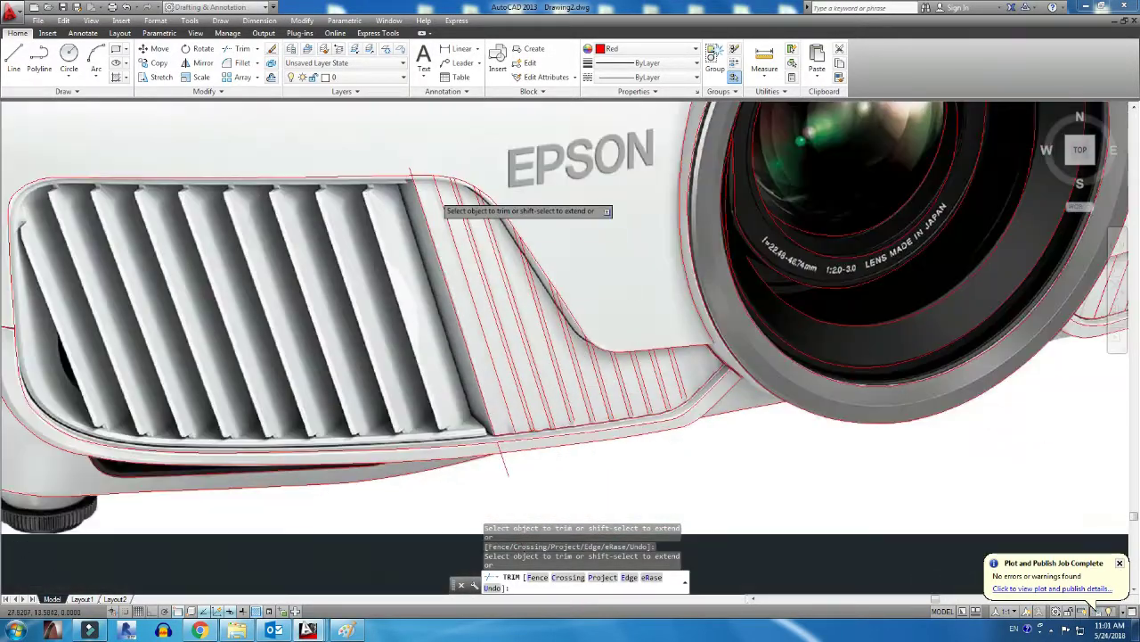
{"action": "scroll", "coordinate": [370, 145], "scroll_direction": "up", "scroll_amount": 4}
{"action": "scroll", "coordinate": [612, 252], "scroll_direction": "up", "scroll_amount": 1}
{"action": "key", "text": "l"}
{"action": "key", "text": "Return"}
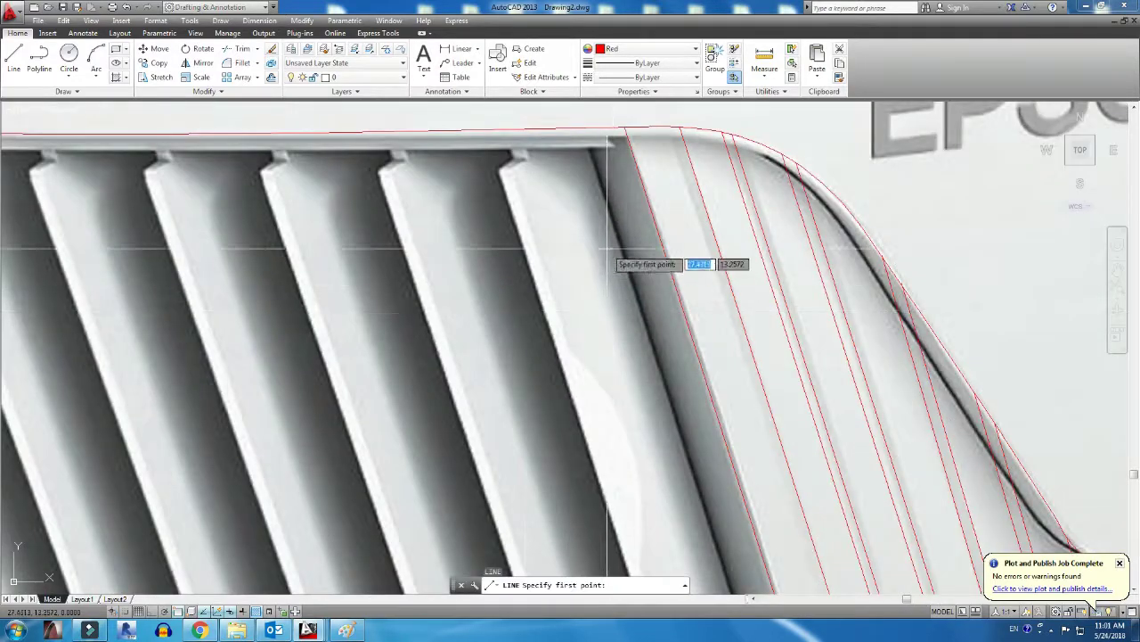
{"action": "scroll", "coordinate": [578, 198], "scroll_direction": "down", "scroll_amount": 3}
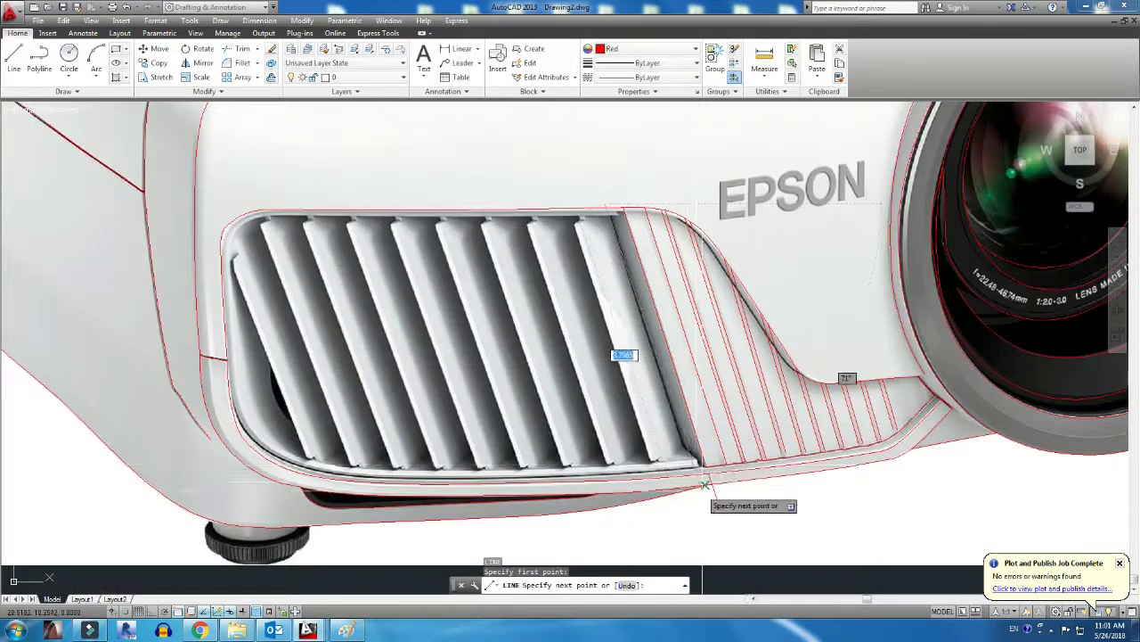
{"action": "scroll", "coordinate": [676, 538], "scroll_direction": "up", "scroll_amount": 3}
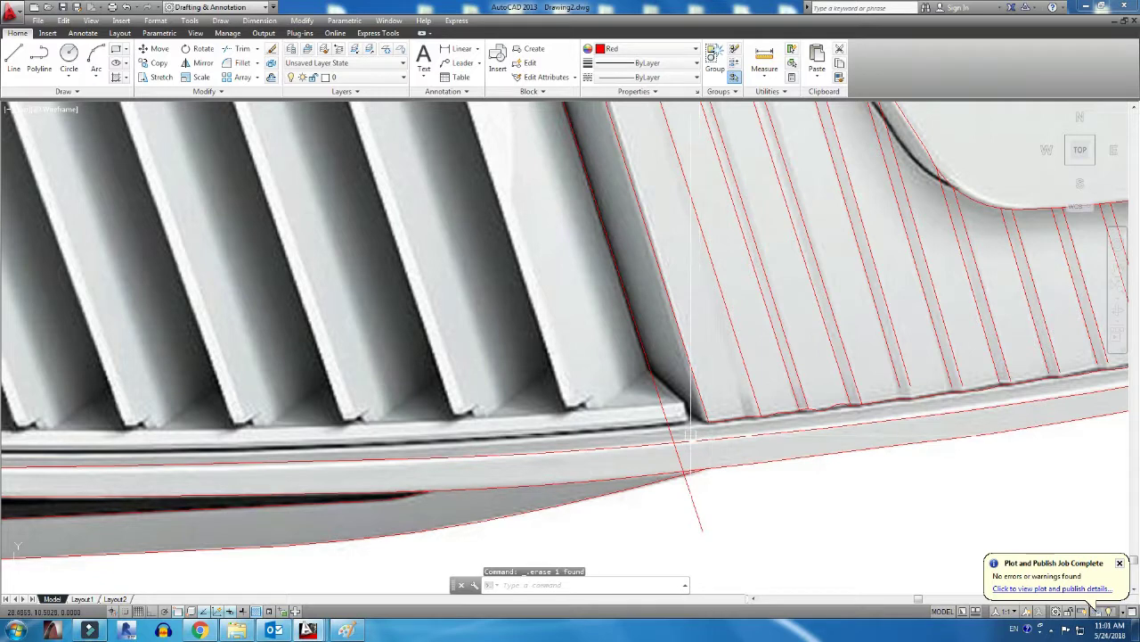
Bring the grille's curved rim into view and discard the unfinished arcs along it
{"action": "scroll", "coordinate": [677, 419], "scroll_direction": "up", "scroll_amount": 1}
{"action": "scroll", "coordinate": [659, 413], "scroll_direction": "up", "scroll_amount": 1}
{"action": "key", "text": "Escape"}
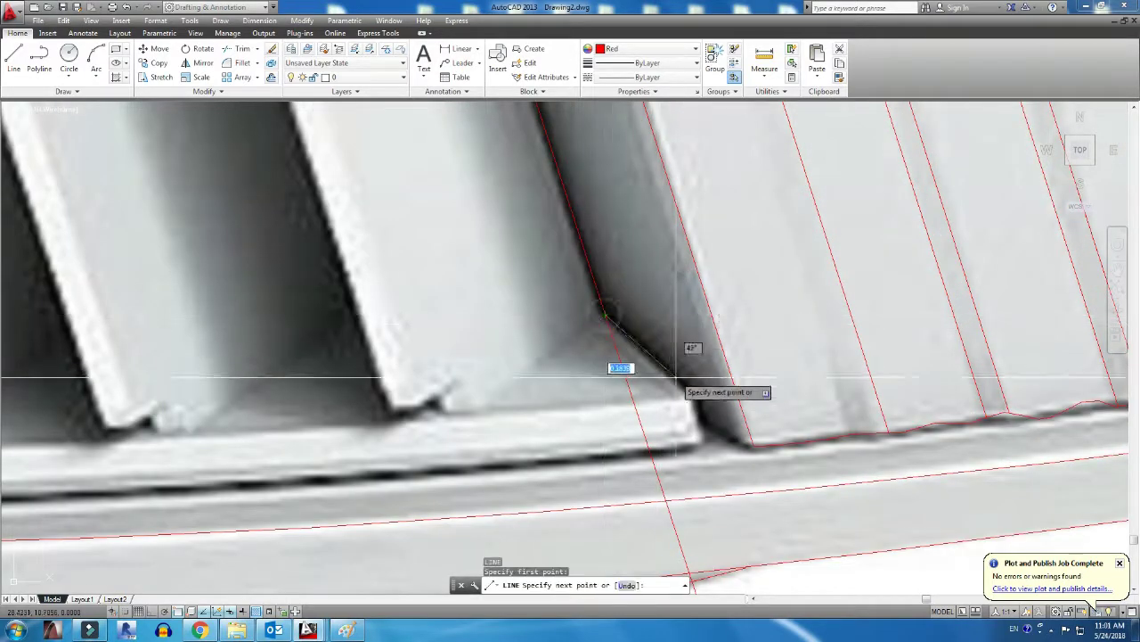
{"action": "middle_click_drag", "start_coordinate": [365, 508], "coordinate": [721, 388]}
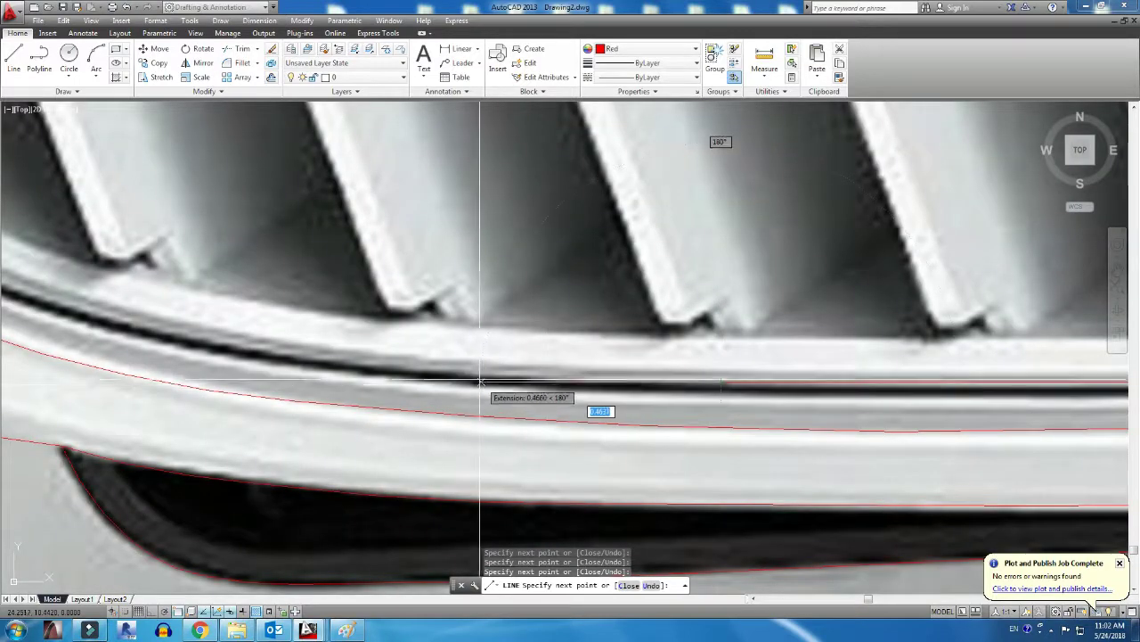
{"action": "middle_click_drag", "start_coordinate": [479, 388], "coordinate": [758, 416]}
{"action": "left_click", "coordinate": [976, 432]}
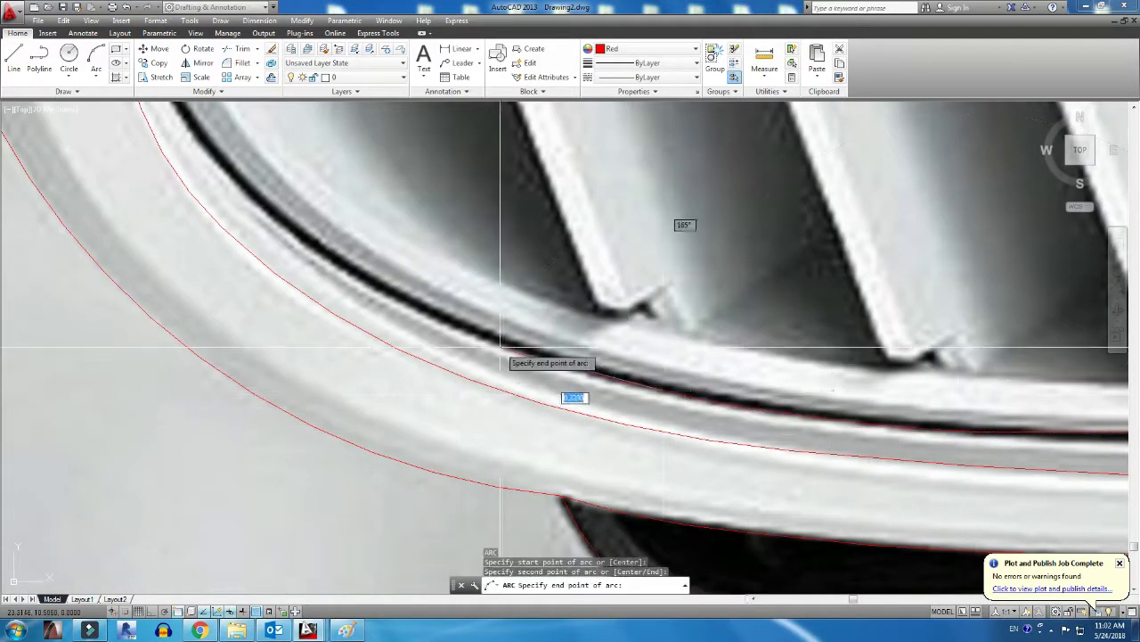
{"action": "scroll", "coordinate": [493, 338], "scroll_direction": "up", "scroll_amount": 2}
{"action": "scroll", "coordinate": [448, 363], "scroll_direction": "up", "scroll_amount": 2}
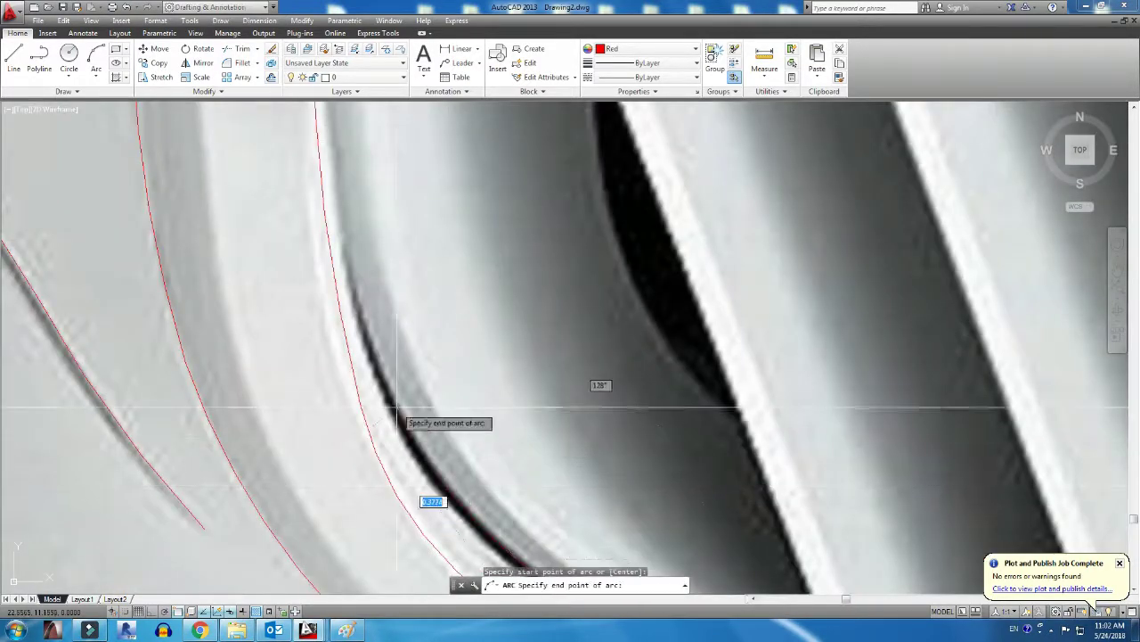
{"action": "scroll", "coordinate": [397, 437], "scroll_direction": "down", "scroll_amount": 1}
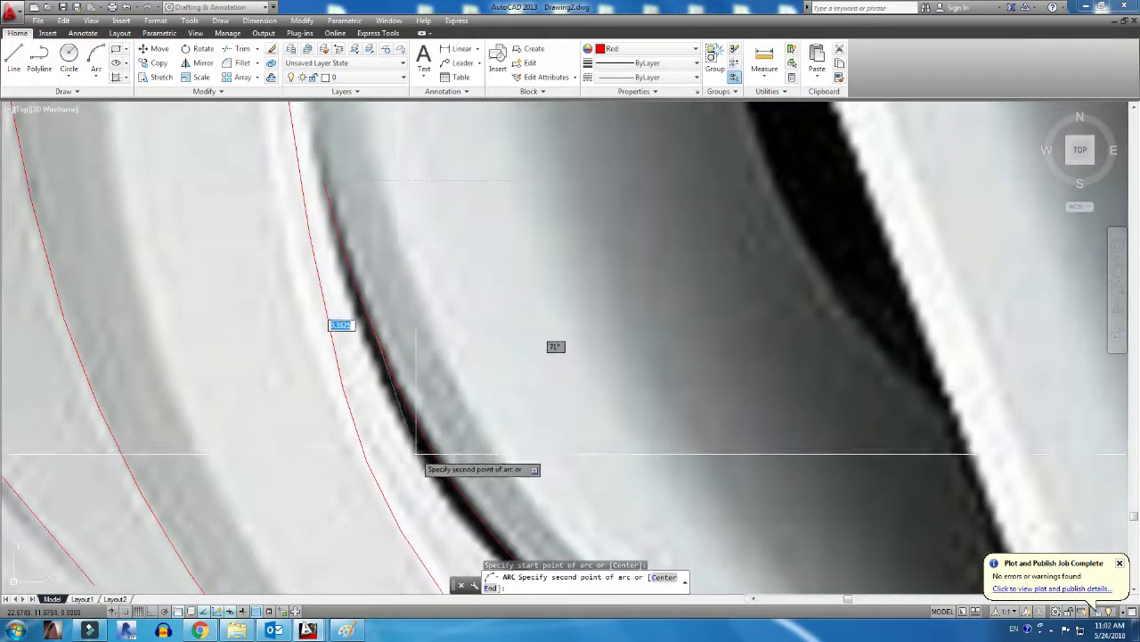
{"action": "scroll", "coordinate": [499, 428], "scroll_direction": "down", "scroll_amount": 2}
{"action": "key", "text": "Escape"}
Erase the stray diagonal red line
{"action": "scroll", "coordinate": [815, 425], "scroll_direction": "up", "scroll_amount": 4}
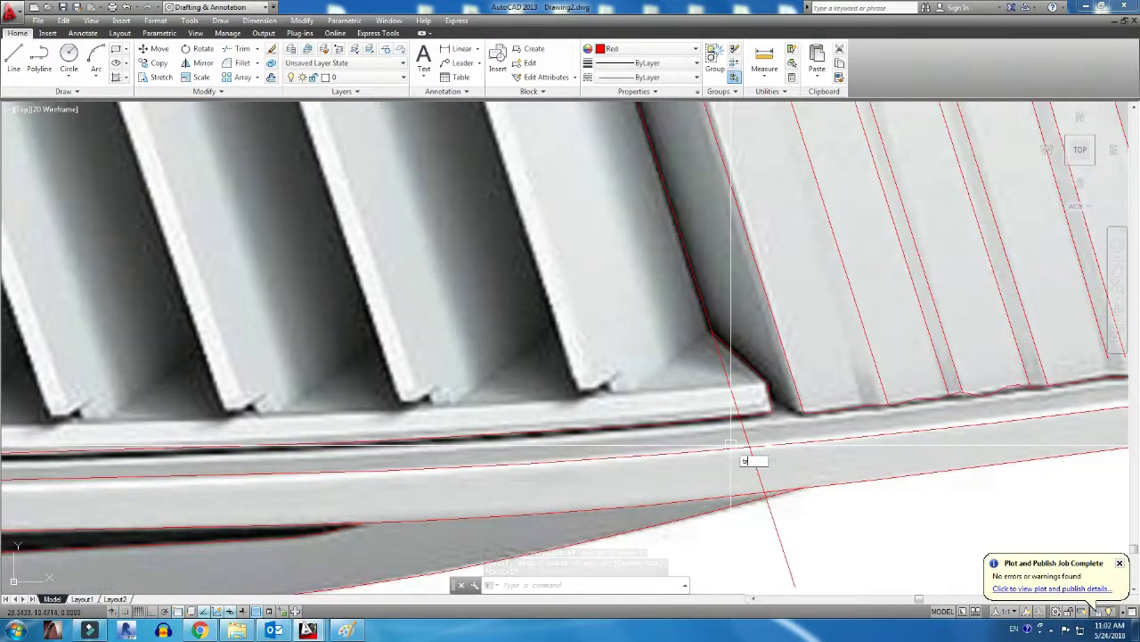
{"action": "key", "text": "Return"}
{"action": "left_click", "coordinate": [718, 361]}
{"action": "key", "text": "Return"}
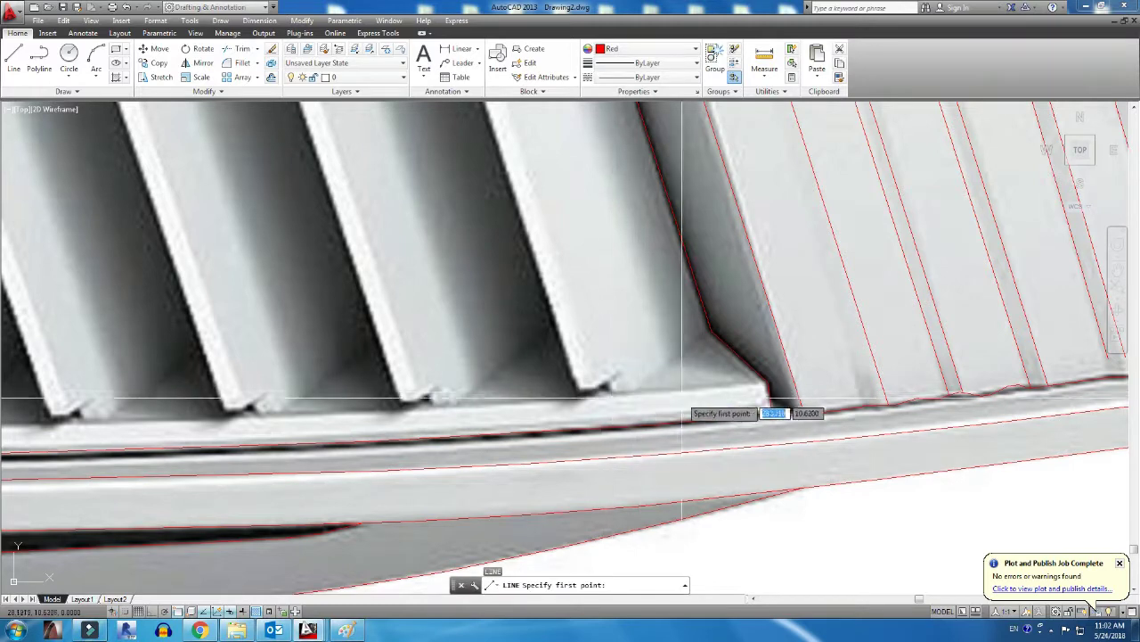
Draw red line segments along the top edges of the vent grille's slats
{"action": "scroll", "coordinate": [580, 395], "scroll_direction": "down", "scroll_amount": 4}
{"action": "scroll", "coordinate": [497, 198], "scroll_direction": "up", "scroll_amount": 2}
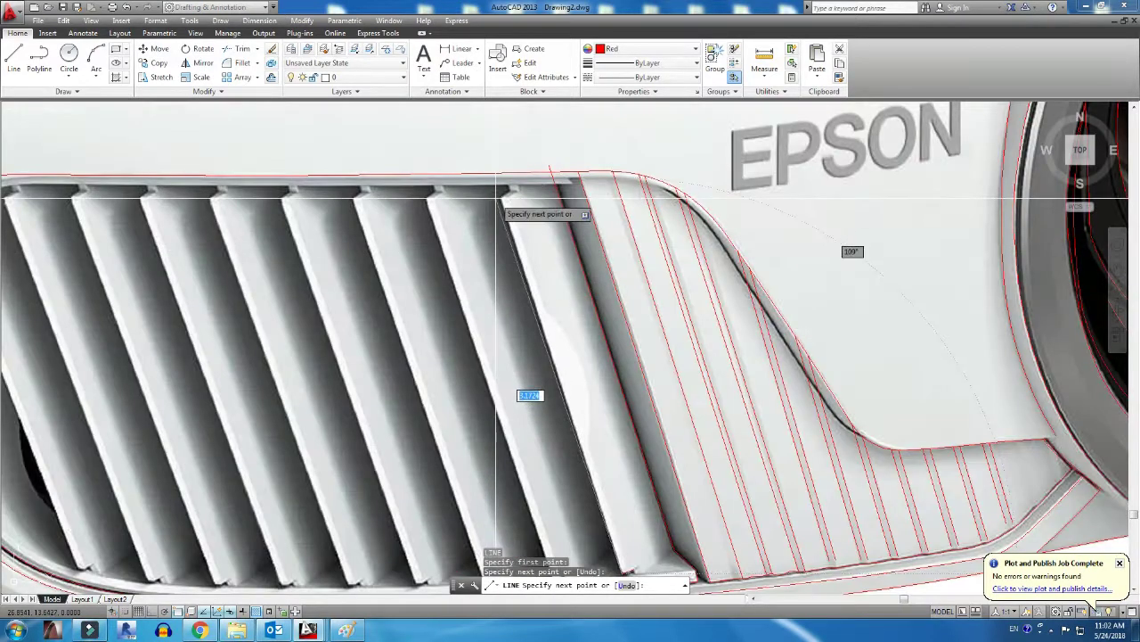
{"action": "scroll", "coordinate": [497, 372], "scroll_direction": "up", "scroll_amount": 4}
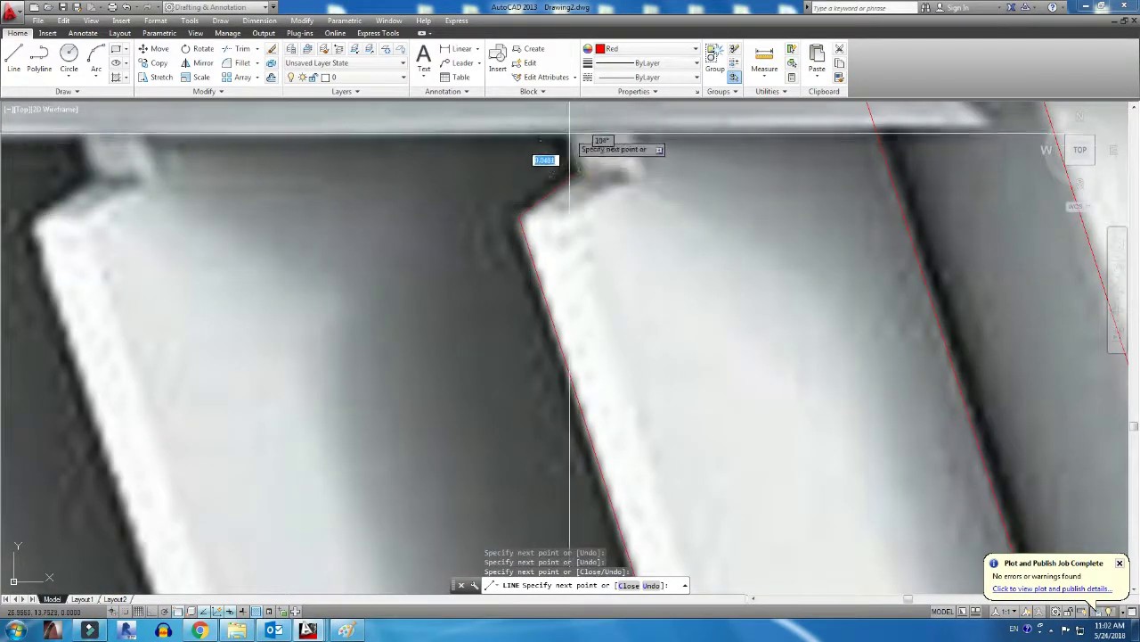
{"action": "left_click", "coordinate": [579, 242]}
{"action": "scroll", "coordinate": [567, 243], "scroll_direction": "down", "scroll_amount": 2}
{"action": "key", "text": "Return"}
{"action": "key", "text": "Return"}
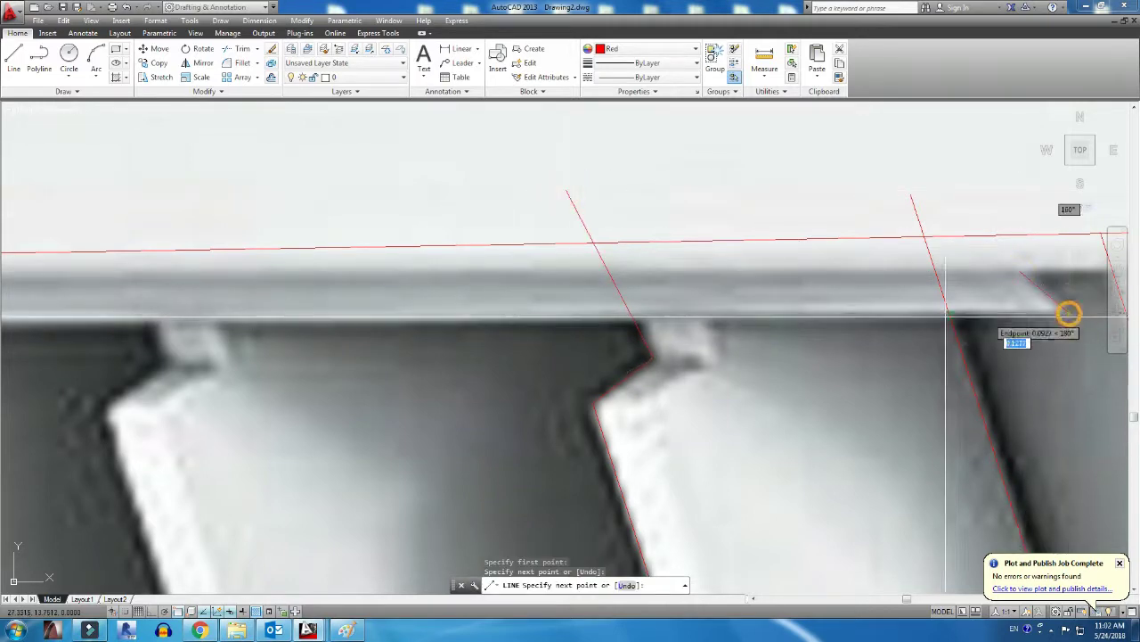
{"action": "left_click", "coordinate": [1064, 313]}
{"action": "scroll", "coordinate": [1063, 313], "scroll_direction": "down", "scroll_amount": 3}
{"action": "scroll", "coordinate": [437, 330], "scroll_direction": "up", "scroll_amount": 2}
{"action": "left_click", "coordinate": [436, 326]}
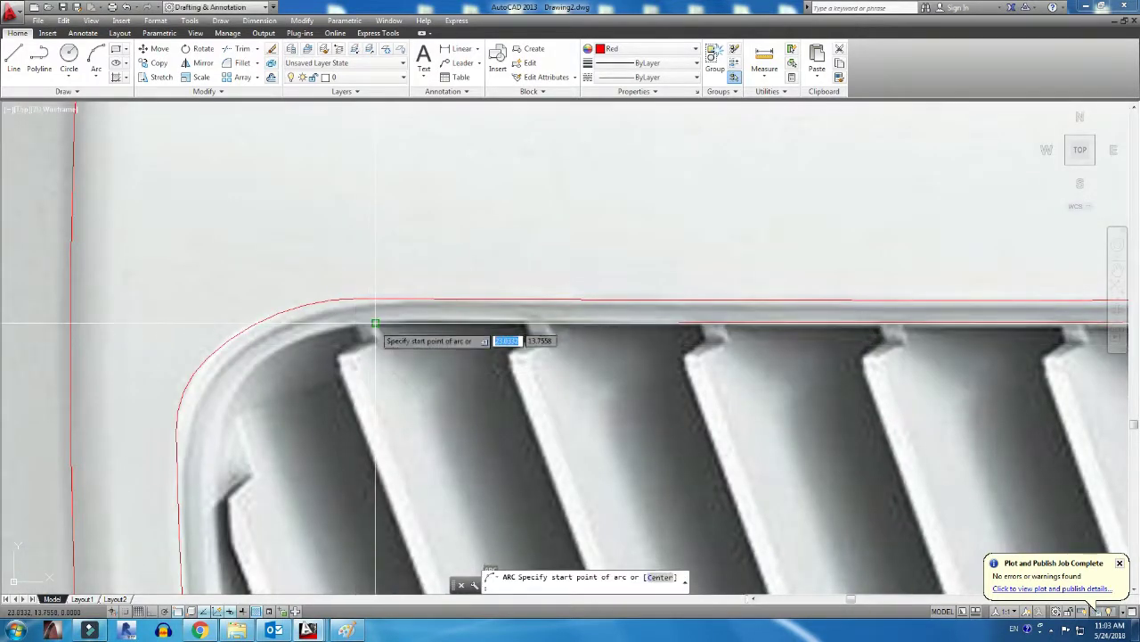
Draw a red arc from the grille corner around to the lower rim
{"action": "scroll", "coordinate": [321, 321], "scroll_direction": "down", "scroll_amount": 2}
{"action": "key", "text": "Return"}
{"action": "scroll", "coordinate": [267, 330], "scroll_direction": "up", "scroll_amount": 2}
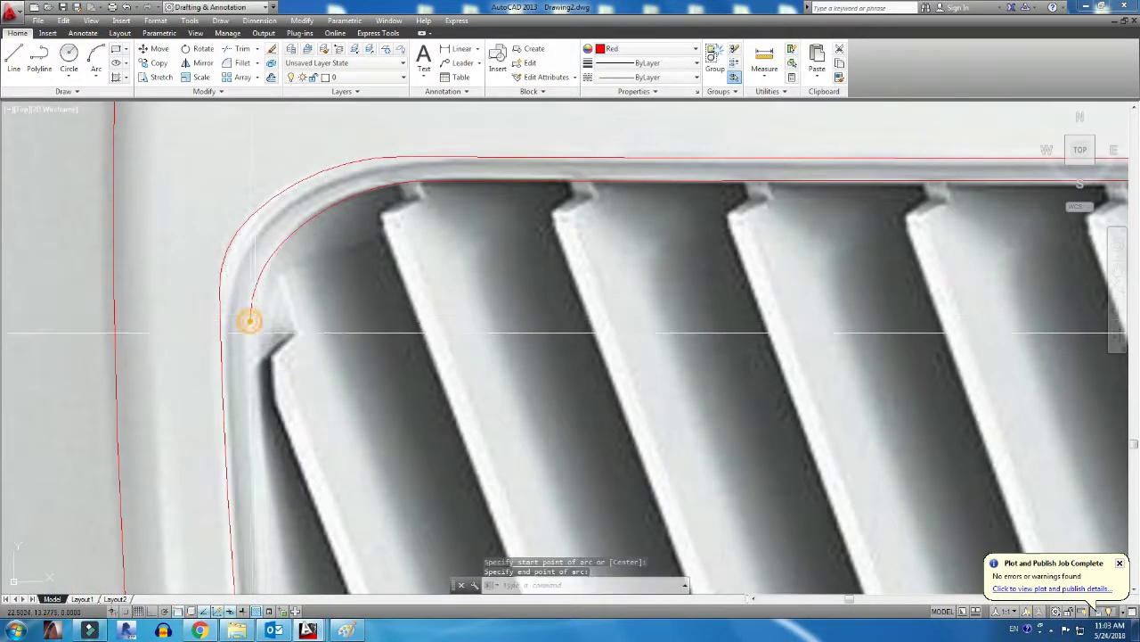
{"action": "key", "text": "Return"}
{"action": "scroll", "coordinate": [249, 321], "scroll_direction": "down", "scroll_amount": 1}
{"action": "left_click", "coordinate": [228, 151]}
{"action": "left_click", "coordinate": [228, 265]}
{"action": "scroll", "coordinate": [228, 266], "scroll_direction": "down", "scroll_amount": 2}
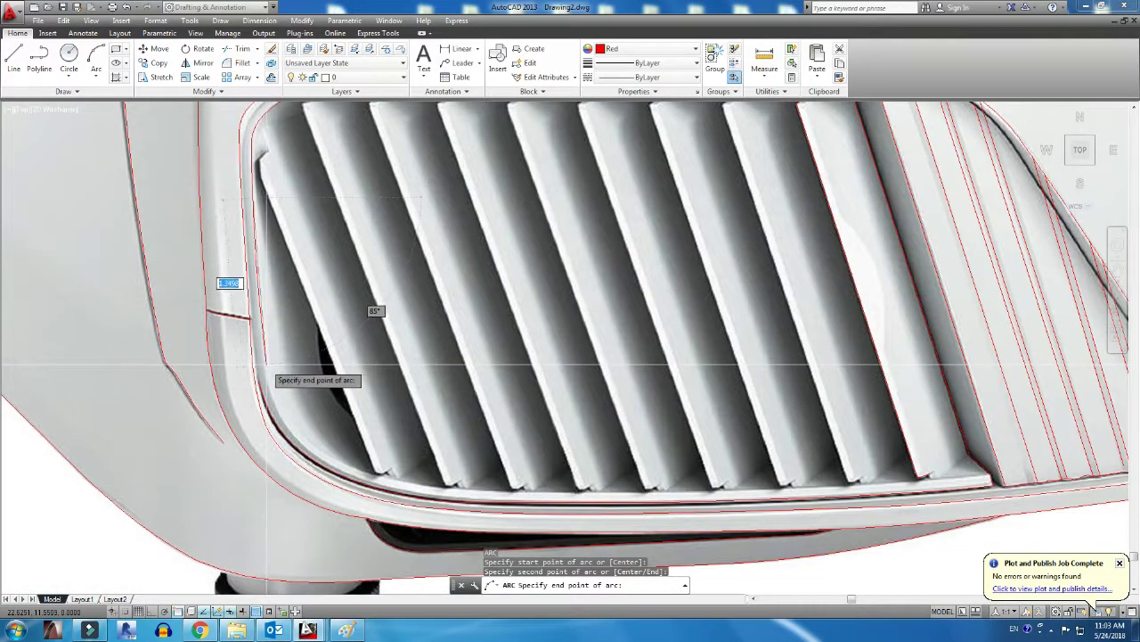
{"action": "scroll", "coordinate": [289, 437], "scroll_direction": "up", "scroll_amount": 3}
{"action": "scroll", "coordinate": [330, 473], "scroll_direction": "down", "scroll_amount": 2}
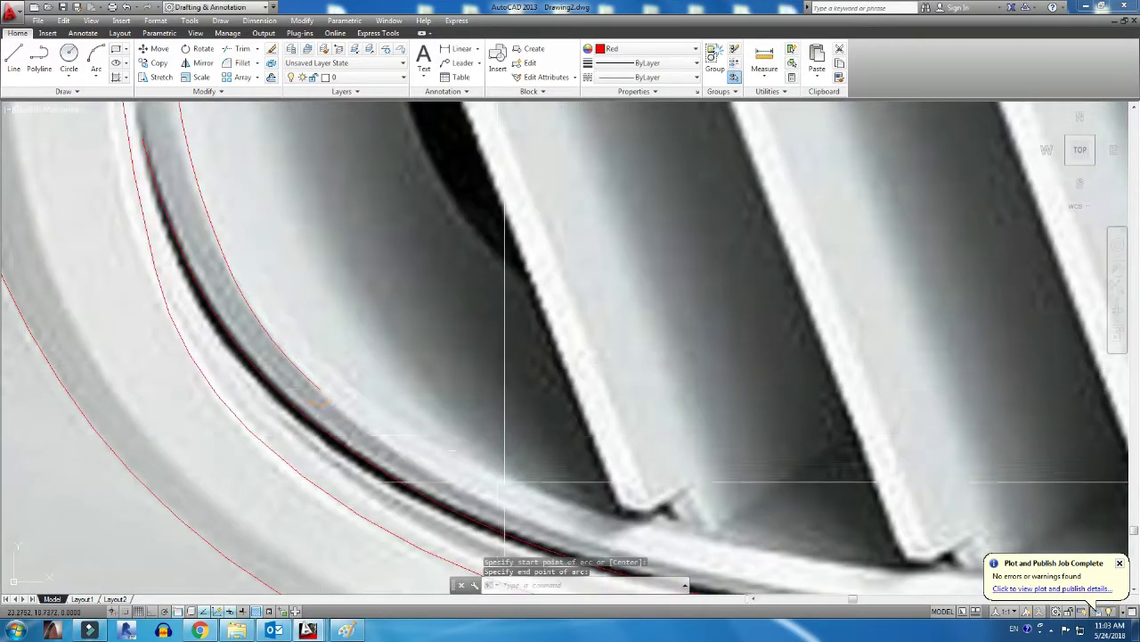
{"action": "scroll", "coordinate": [414, 425], "scroll_direction": "up", "scroll_amount": 2}
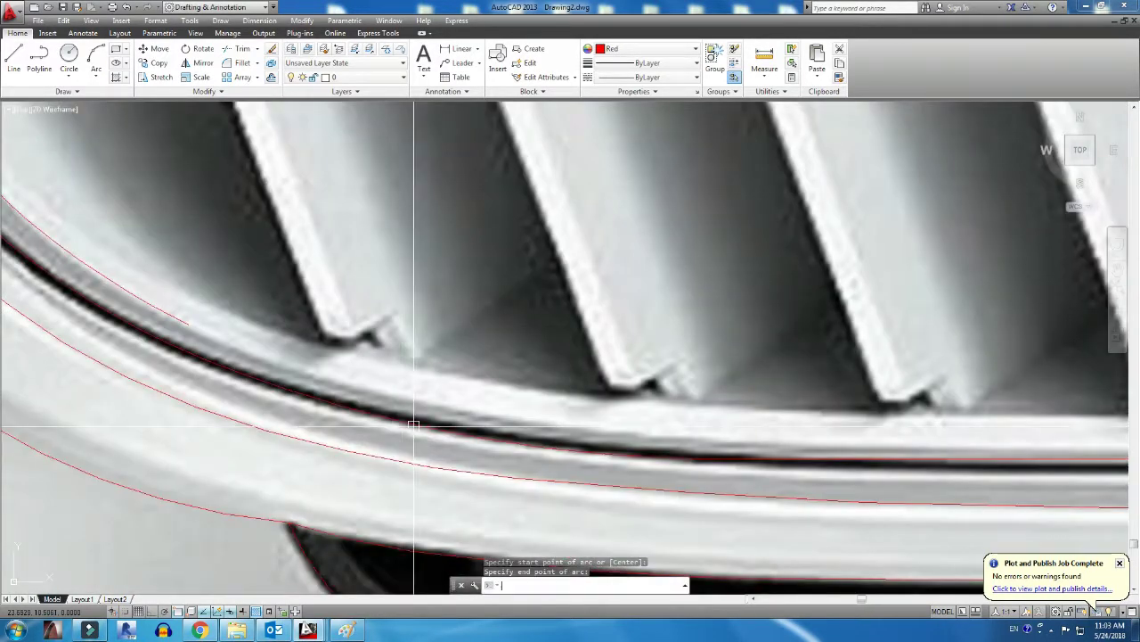
{"action": "left_click", "coordinate": [764, 429]}
Add another red arc starting at the next grille corner
{"action": "scroll", "coordinate": [765, 429], "scroll_direction": "down", "scroll_amount": 3}
{"action": "key", "text": "Return"}
{"action": "scroll", "coordinate": [356, 446], "scroll_direction": "up", "scroll_amount": 3}
{"action": "scroll", "coordinate": [388, 464], "scroll_direction": "up", "scroll_amount": 2}
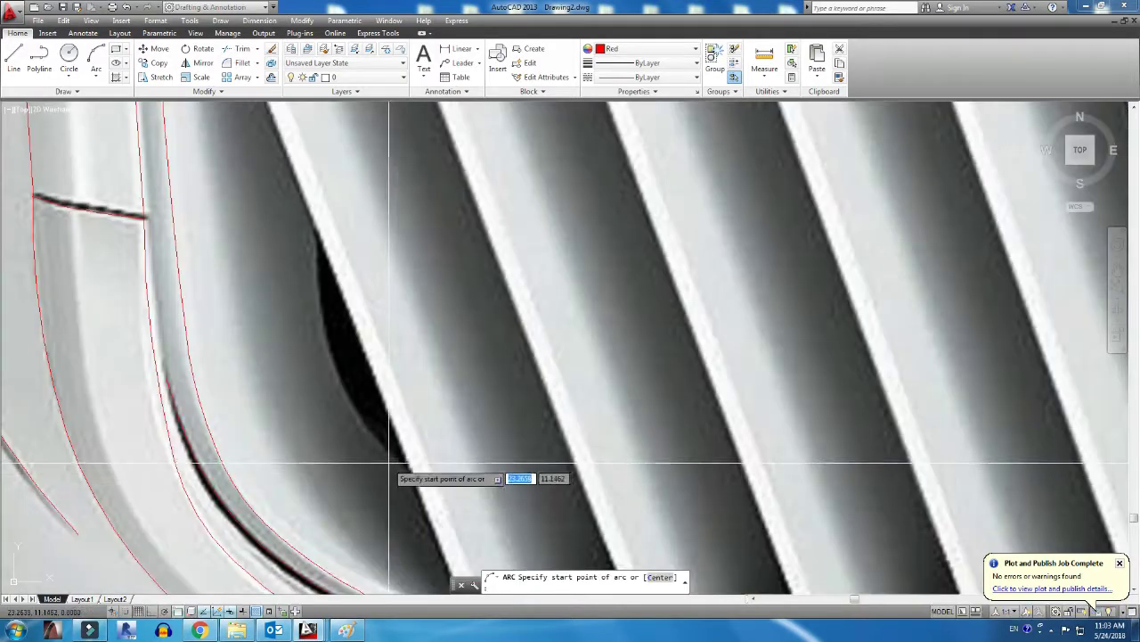
{"action": "scroll", "coordinate": [388, 463], "scroll_direction": "down", "scroll_amount": 2}
{"action": "scroll", "coordinate": [310, 242], "scroll_direction": "up", "scroll_amount": 2}
{"action": "left_click", "coordinate": [359, 268]}
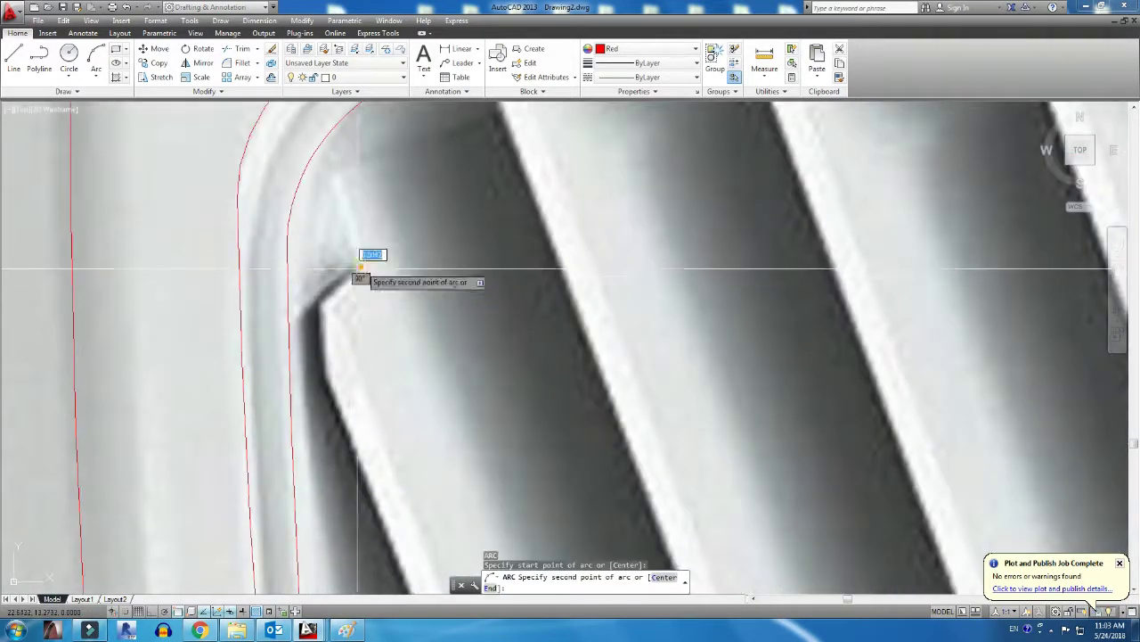
{"action": "left_click", "coordinate": [322, 375]}
{"action": "middle_click_drag", "start_coordinate": [321, 375], "coordinate": [378, 276]}
Trace a line along the slat and close it with an arc at the slat corner
{"action": "left_click", "coordinate": [380, 384]}
{"action": "scroll", "coordinate": [379, 384], "scroll_direction": "down", "scroll_amount": 3}
{"action": "scroll", "coordinate": [440, 211], "scroll_direction": "up", "scroll_amount": 3}
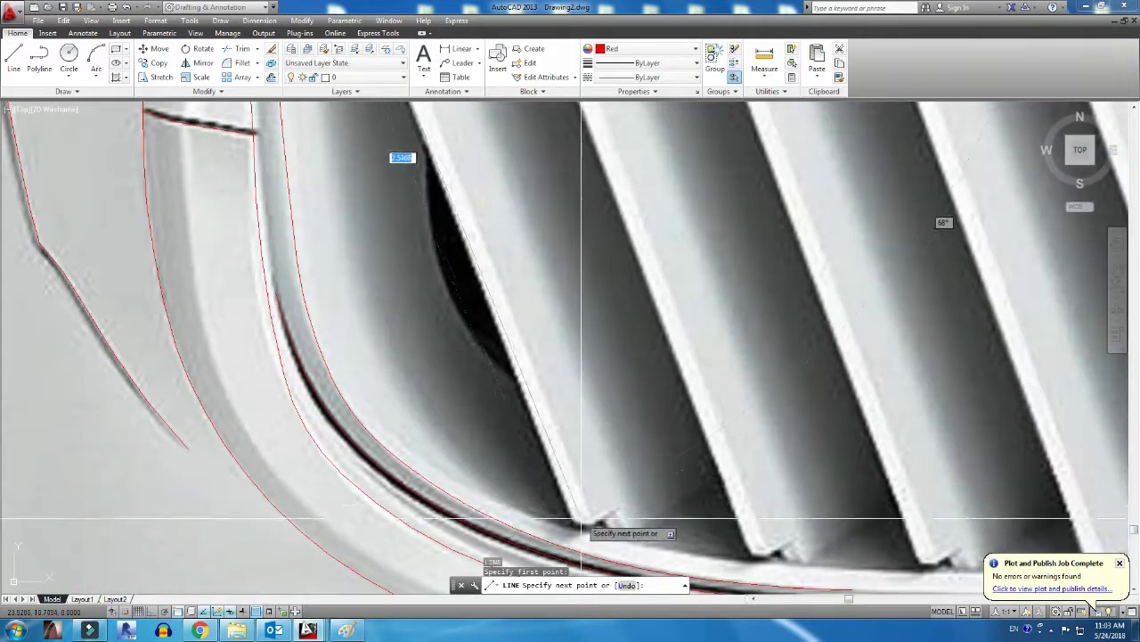
{"action": "scroll", "coordinate": [539, 528], "scroll_direction": "up", "scroll_amount": 1}
{"action": "key", "text": "Escape"}
{"action": "type", "text": "a"}
{"action": "key", "text": "Return"}
{"action": "scroll", "coordinate": [539, 530], "scroll_direction": "up", "scroll_amount": 2}
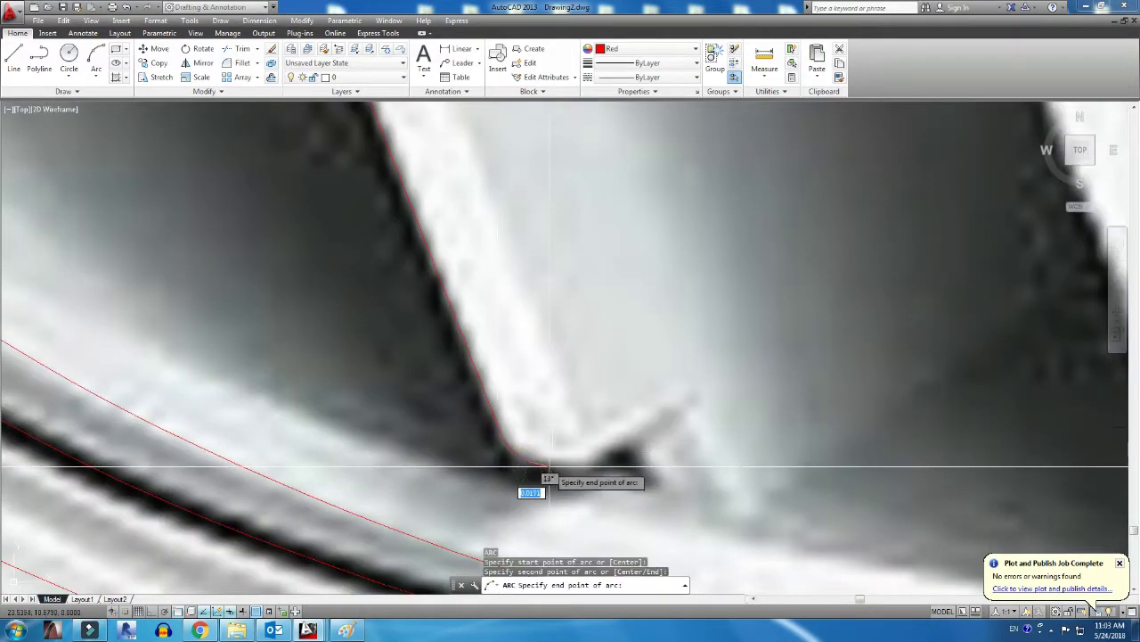
{"action": "left_click", "coordinate": [588, 475]}
Draw a short red line across the slat bottom from that corner
{"action": "type", "text": "l"}
{"action": "key", "text": "Return"}
{"action": "left_click", "coordinate": [588, 472]}
{"action": "left_click", "coordinate": [655, 482]}
{"action": "scroll", "coordinate": [655, 483], "scroll_direction": "down", "scroll_amount": 3}
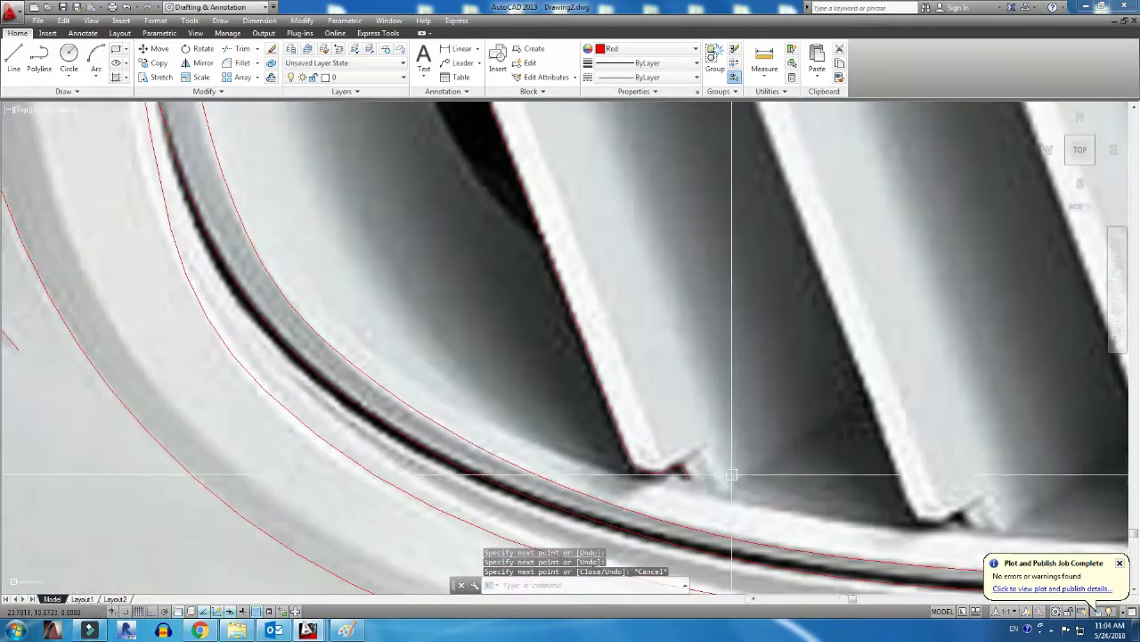
{"action": "scroll", "coordinate": [710, 490], "scroll_direction": "up", "scroll_amount": 3}
{"action": "key", "text": "Escape"}
Attempt an arc at the upper grille corner, then cancel it
{"action": "scroll", "coordinate": [700, 493], "scroll_direction": "down", "scroll_amount": 3}
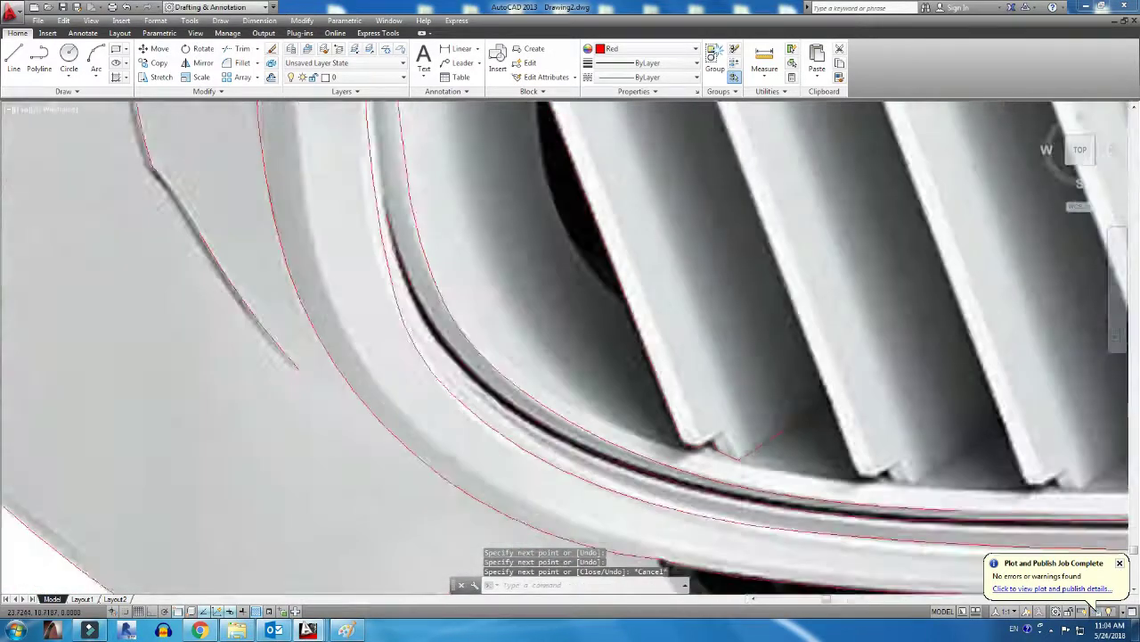
{"action": "scroll", "coordinate": [646, 335], "scroll_direction": "down", "scroll_amount": 2}
{"action": "scroll", "coordinate": [646, 335], "scroll_direction": "up", "scroll_amount": 3}
{"action": "key", "text": "Escape"}
{"action": "type", "text": "a"}
{"action": "key", "text": "Return"}
{"action": "left_click", "coordinate": [613, 204]}
{"action": "left_click", "coordinate": [611, 255]}
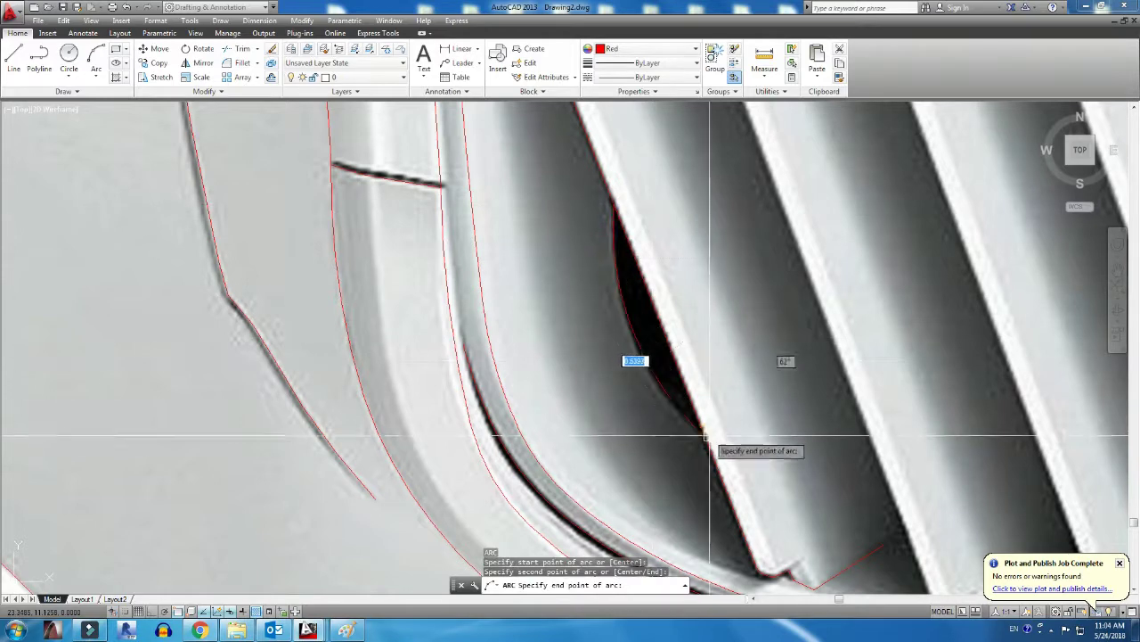
{"action": "key", "text": "Escape"}
{"action": "scroll", "coordinate": [707, 445], "scroll_direction": "down", "scroll_amount": 3}
{"action": "scroll", "coordinate": [599, 260], "scroll_direction": "up", "scroll_amount": 2}
{"action": "scroll", "coordinate": [599, 260], "scroll_direction": "down", "scroll_amount": 2}
Trace a line from the grille corner to the slat end, plus a perpendicular segment
{"action": "type", "text": "l"}
{"action": "key", "text": "Return"}
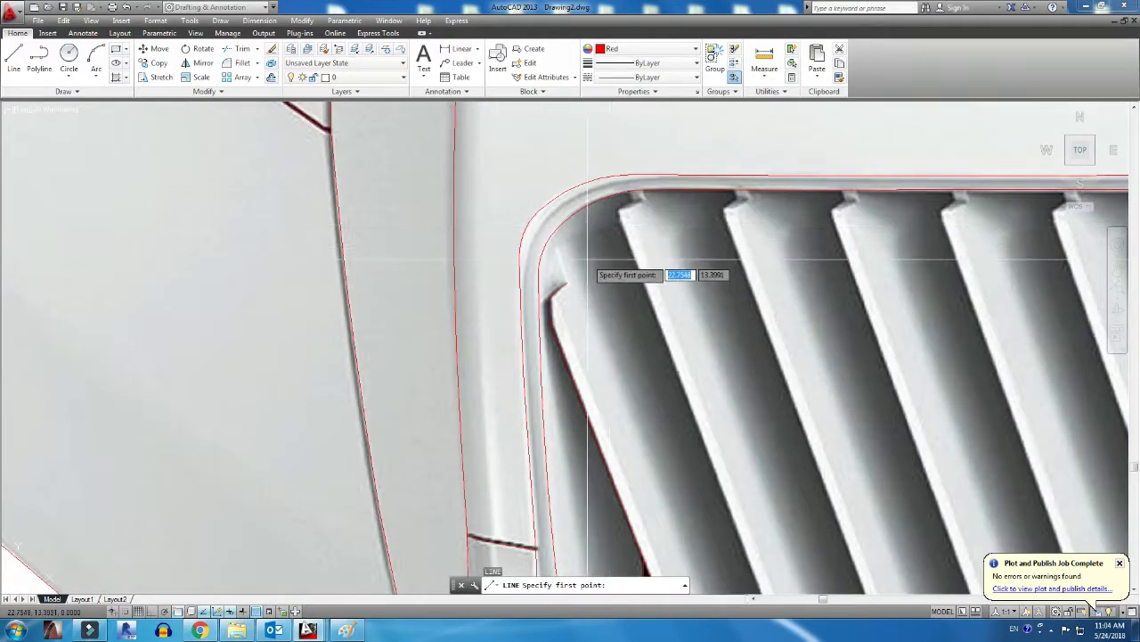
{"action": "scroll", "coordinate": [636, 272], "scroll_direction": "up", "scroll_amount": 3}
{"action": "left_click", "coordinate": [621, 206]}
{"action": "left_click", "coordinate": [503, 356]}
{"action": "scroll", "coordinate": [504, 355], "scroll_direction": "down", "scroll_amount": 3}
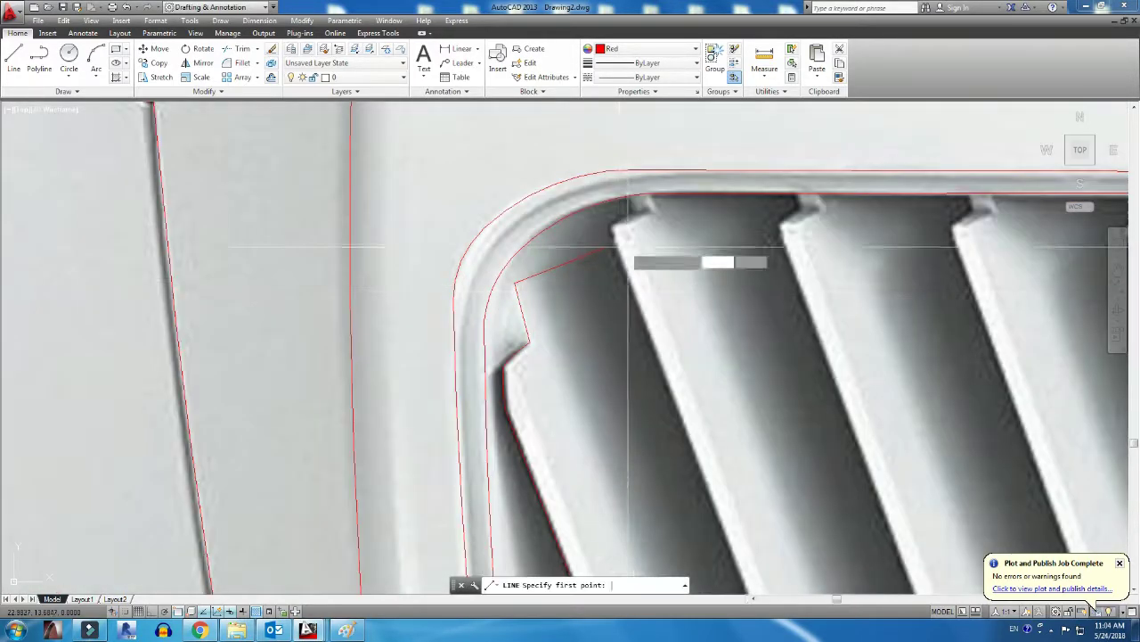
{"action": "scroll", "coordinate": [581, 239], "scroll_direction": "up", "scroll_amount": 3}
{"action": "left_click", "coordinate": [595, 239]}
{"action": "scroll", "coordinate": [595, 238], "scroll_direction": "down", "scroll_amount": 3}
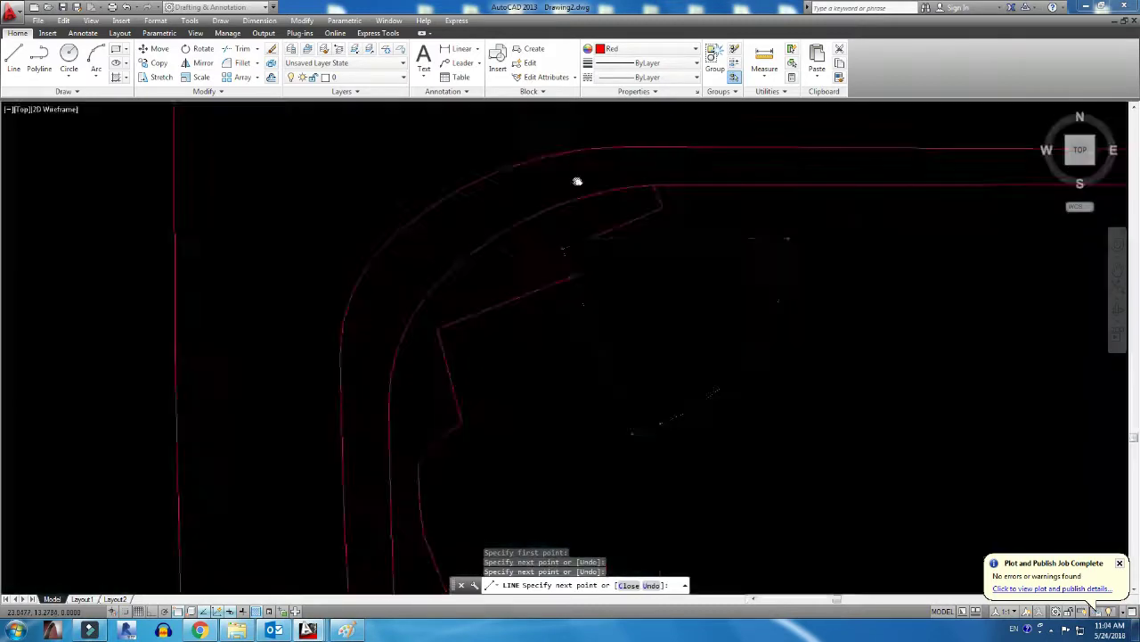
{"action": "scroll", "coordinate": [673, 405], "scroll_direction": "up", "scroll_amount": 3}
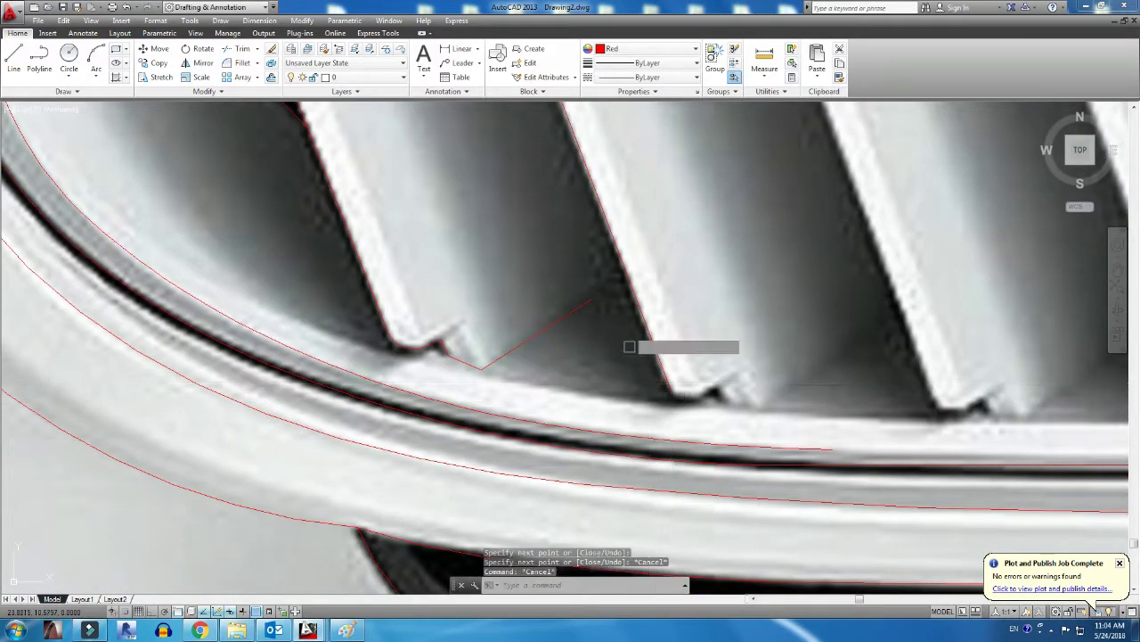
Continue with an arc from the line's end to the slat corner
{"action": "type", "text": "a"}
{"action": "key", "text": "Return"}
{"action": "scroll", "coordinate": [726, 375], "scroll_direction": "up", "scroll_amount": 3}
{"action": "key", "text": "Return"}
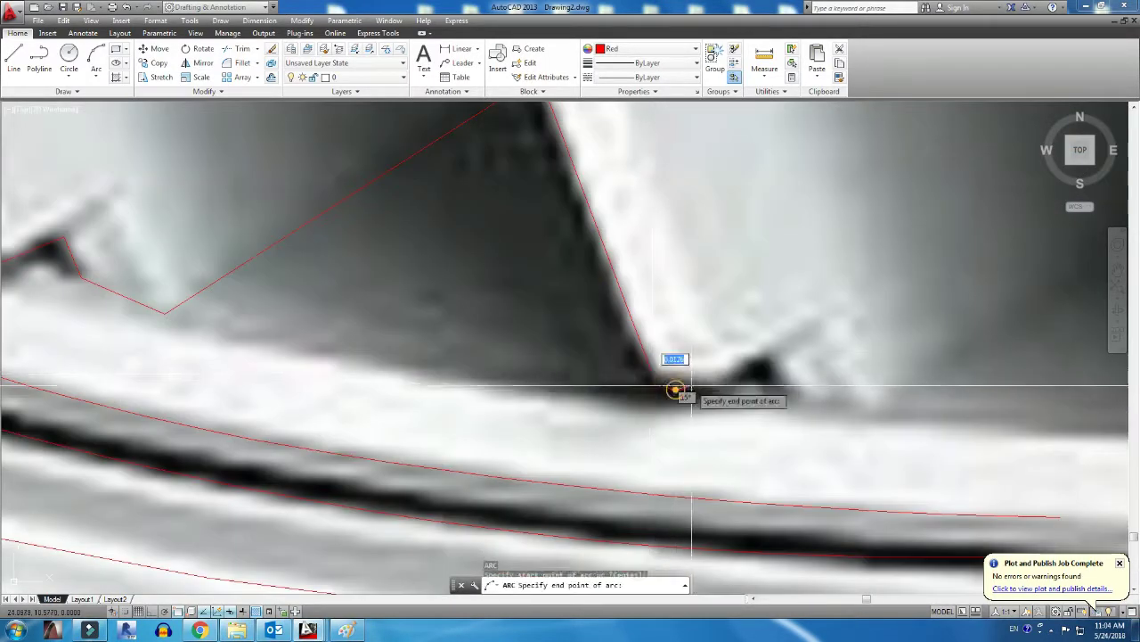
{"action": "left_click", "coordinate": [708, 387]}
{"action": "type", "text": "l"}
{"action": "key", "text": "Return"}
{"action": "key", "text": "Return"}
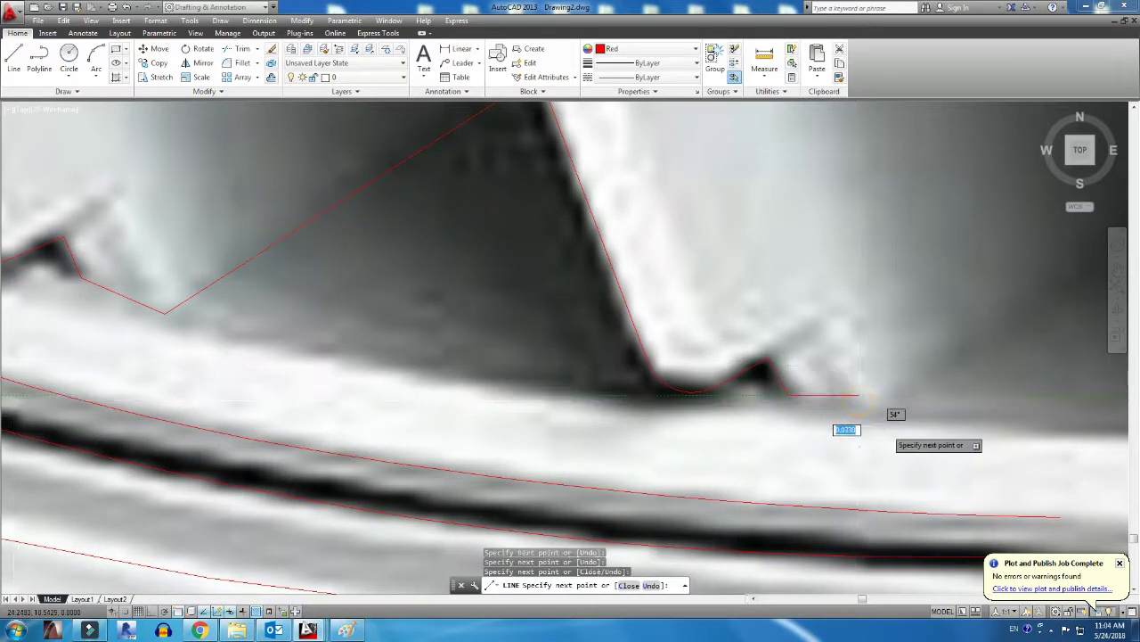
{"action": "scroll", "coordinate": [683, 462], "scroll_direction": "up", "scroll_amount": 2}
{"action": "key", "text": "Return"}
{"action": "key", "text": "Return"}
{"action": "key", "text": "Return"}
{"action": "scroll", "coordinate": [865, 356], "scroll_direction": "down", "scroll_amount": 3}
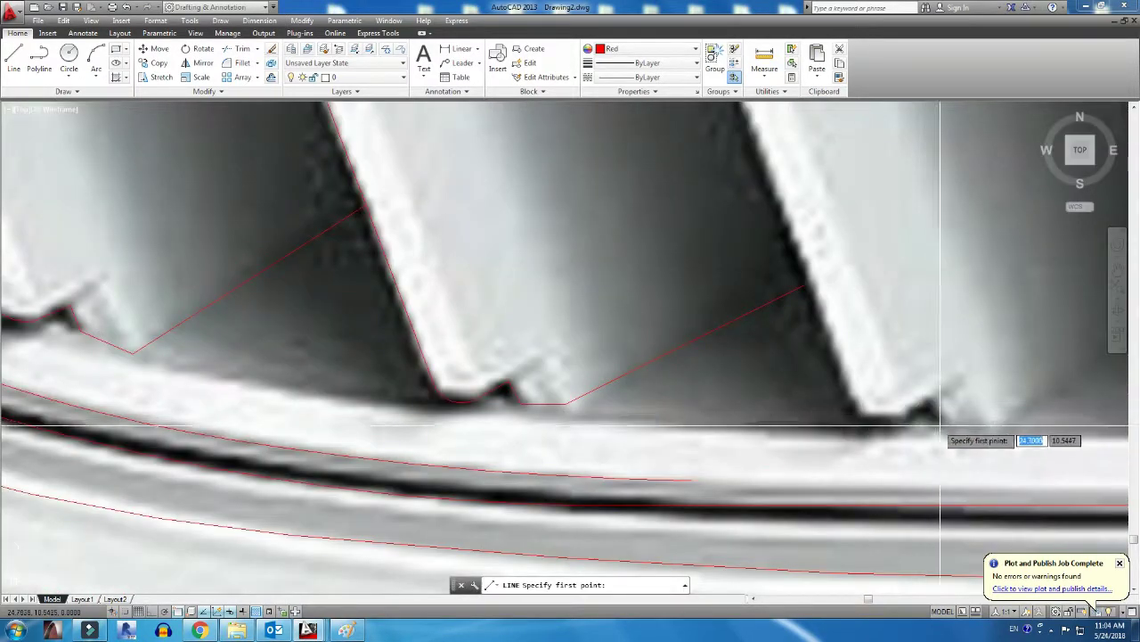
{"action": "scroll", "coordinate": [956, 426], "scroll_direction": "up", "scroll_amount": 3}
Trace a vertical red line up the next slat edge
{"action": "left_click", "coordinate": [896, 413]}
{"action": "left_click", "coordinate": [897, 413]}
{"action": "left_click", "coordinate": [896, 300]}
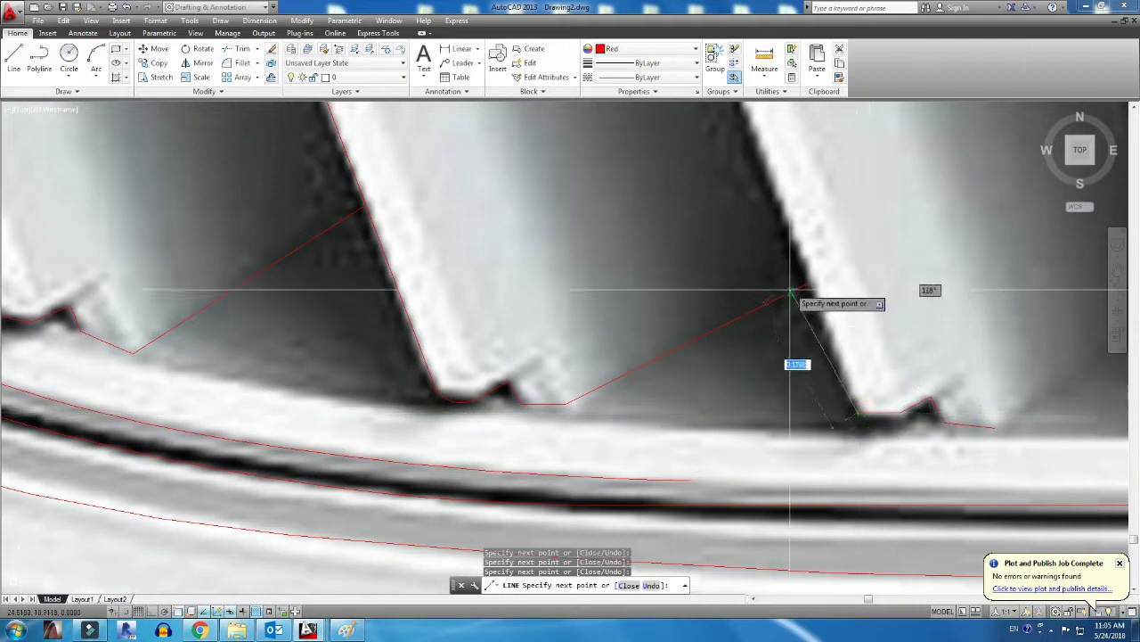
{"action": "scroll", "coordinate": [896, 300], "scroll_direction": "down", "scroll_amount": 2}
{"action": "scroll", "coordinate": [748, 189], "scroll_direction": "up", "scroll_amount": 4}
{"action": "scroll", "coordinate": [756, 484], "scroll_direction": "down", "scroll_amount": 3}
{"action": "scroll", "coordinate": [683, 199], "scroll_direction": "up", "scroll_amount": 2}
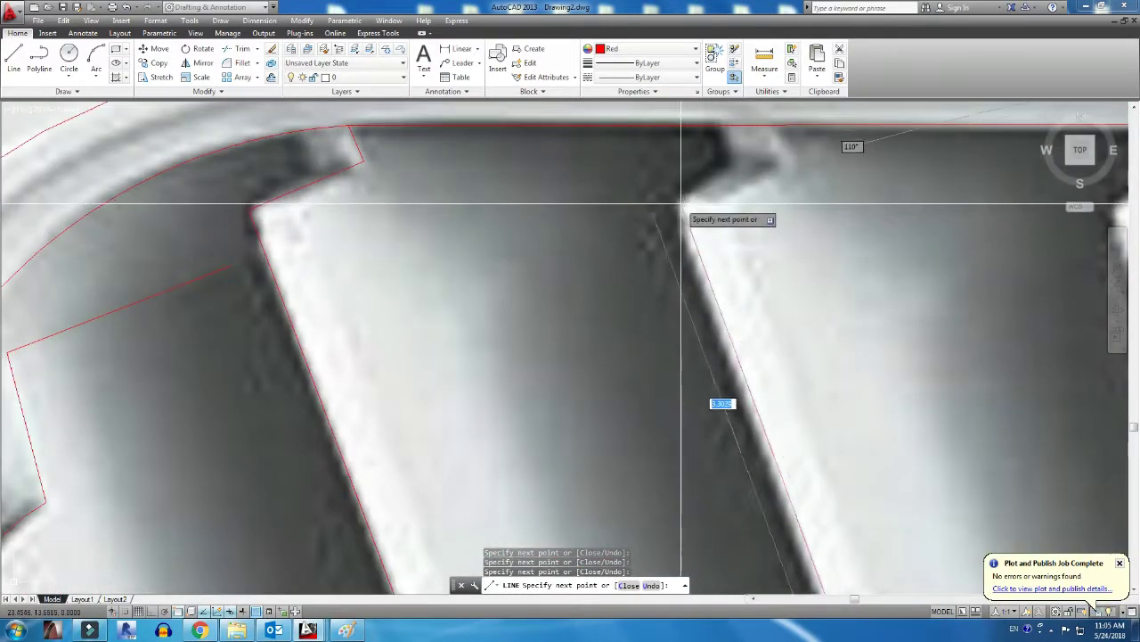
{"action": "mouse_move", "coordinate": [774, 220]}
{"action": "middle_mouse_down"}
{"action": "mouse_move", "coordinate": [759, 258]}
{"action": "mouse_move", "coordinate": [649, 318]}
{"action": "middle_mouse_up"}
{"action": "key", "text": "Return"}
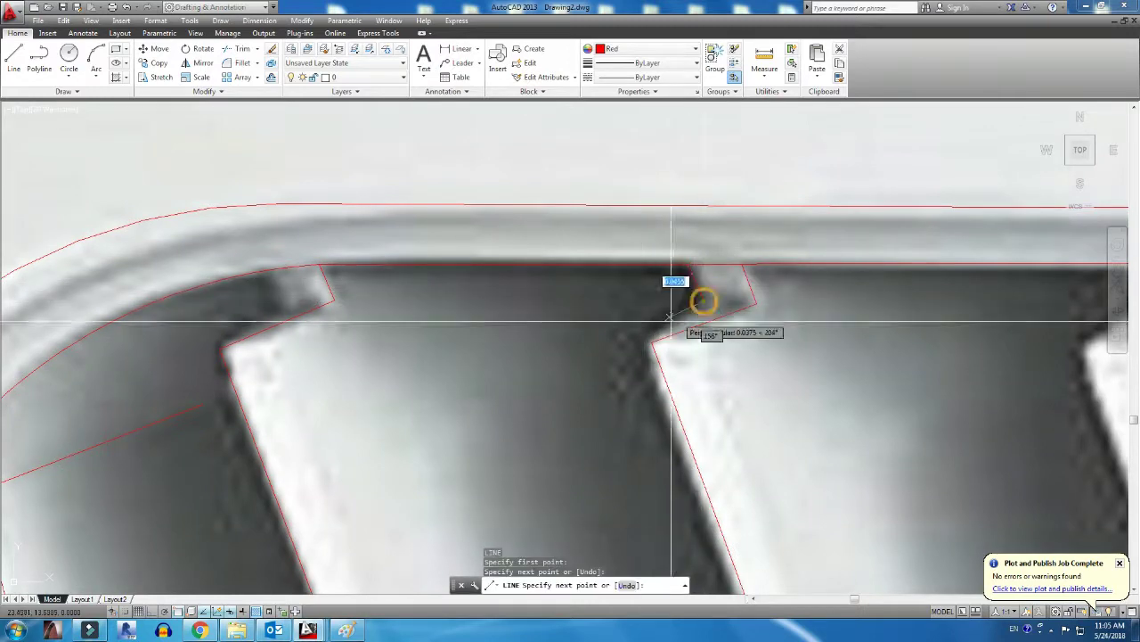
{"action": "scroll", "coordinate": [535, 382], "scroll_direction": "down", "scroll_amount": 2}
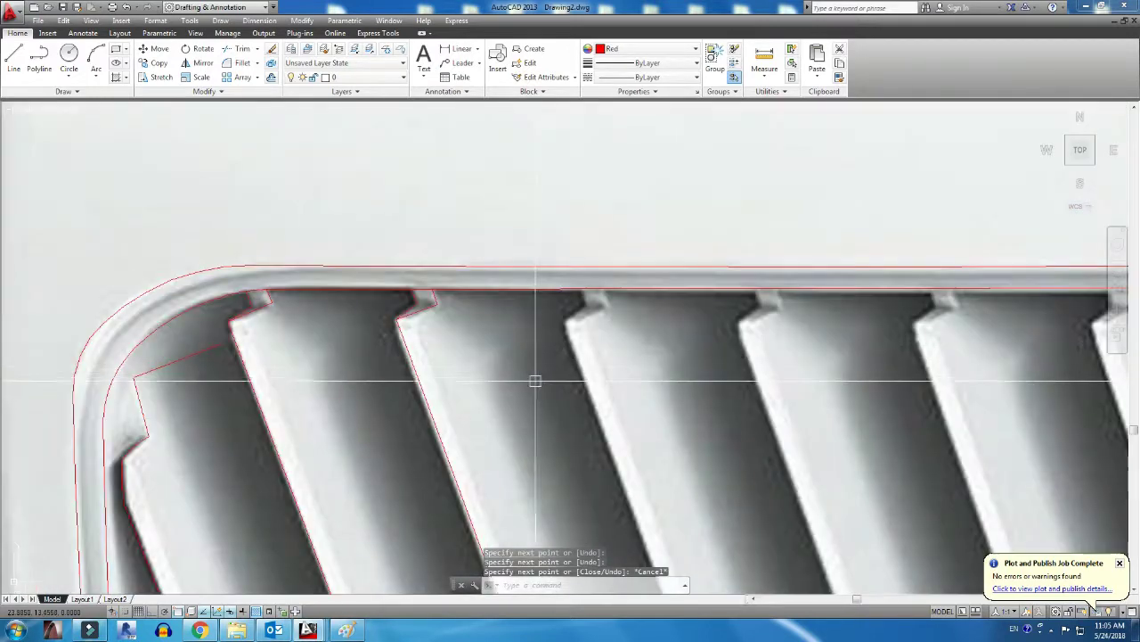
Draw a line segment along another slat
{"action": "key", "text": "Return"}
{"action": "scroll", "coordinate": [559, 316], "scroll_direction": "up", "scroll_amount": 3}
{"action": "left_click", "coordinate": [585, 303]}
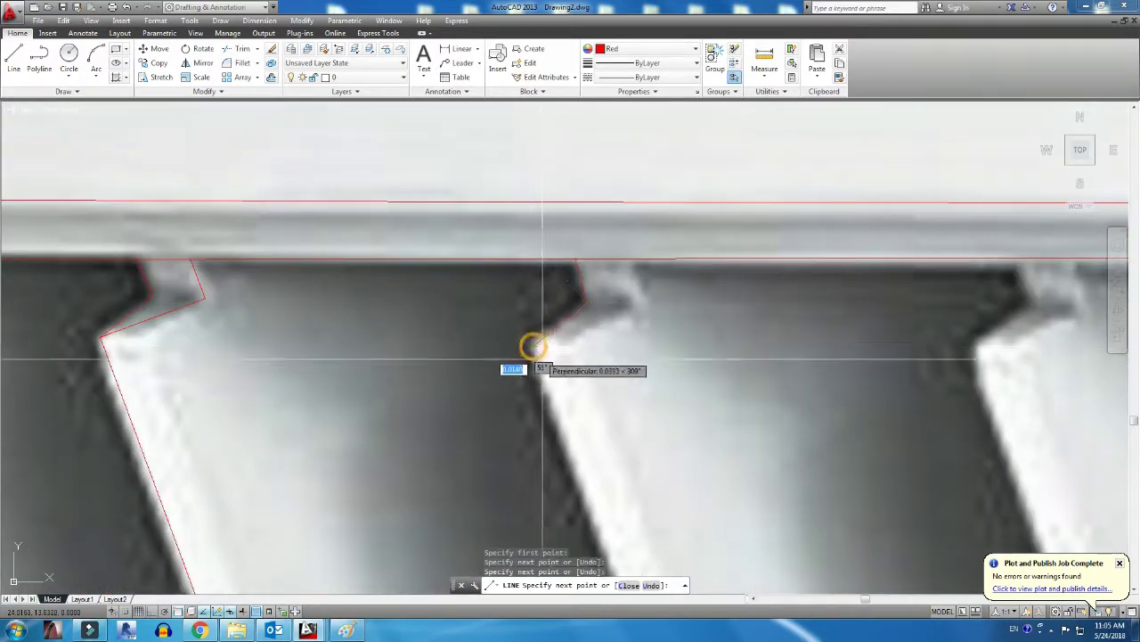
{"action": "scroll", "coordinate": [544, 343], "scroll_direction": "down", "scroll_amount": 5}
{"action": "scroll", "coordinate": [591, 453], "scroll_direction": "up", "scroll_amount": 10}
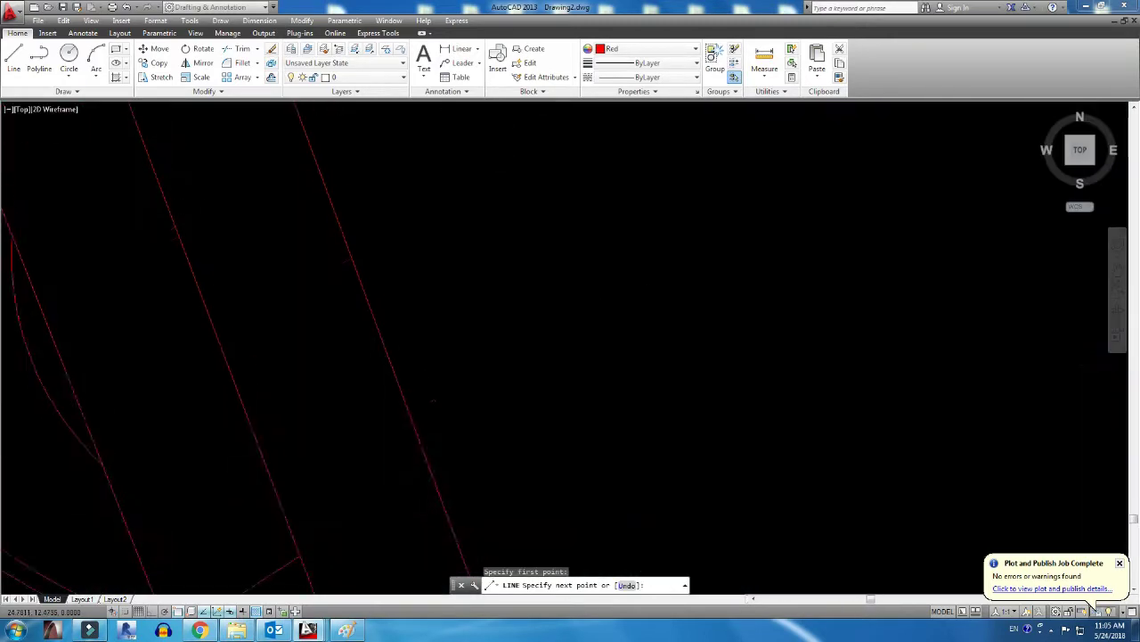
{"action": "scroll", "coordinate": [433, 401], "scroll_direction": "down", "scroll_amount": 5}
{"action": "scroll", "coordinate": [535, 217], "scroll_direction": "up", "scroll_amount": 2}
{"action": "left_click", "coordinate": [589, 217]}
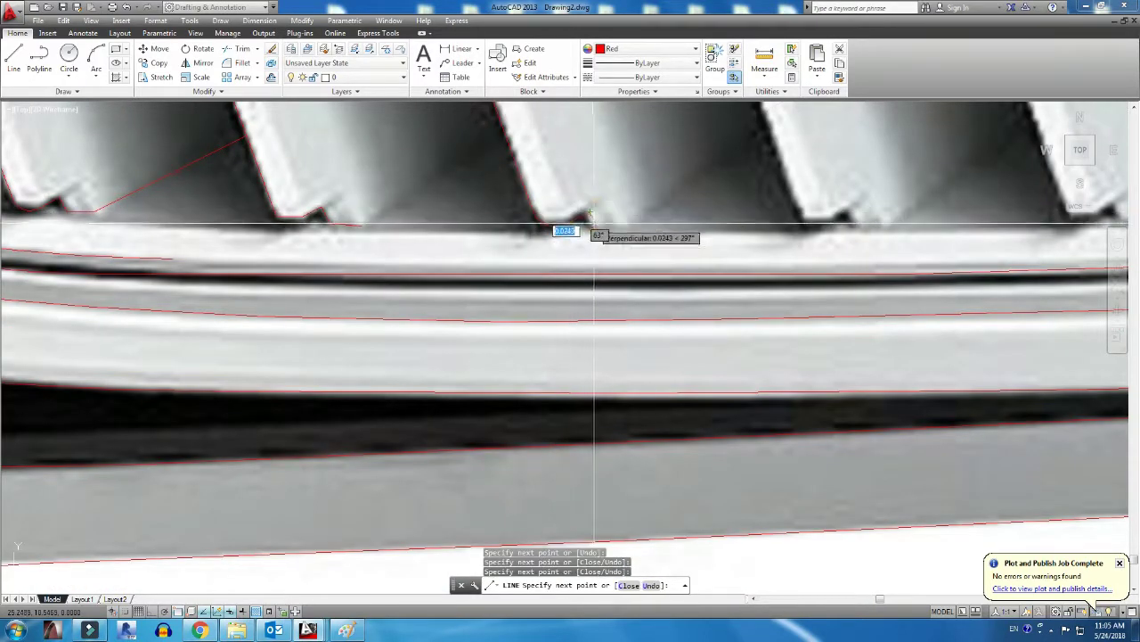
{"action": "middle_click_drag", "start_coordinate": [758, 157], "coordinate": [530, 375]}
Add red segments along the lower slat bottoms and corners
{"action": "key", "text": "Return"}
{"action": "key", "text": "Return"}
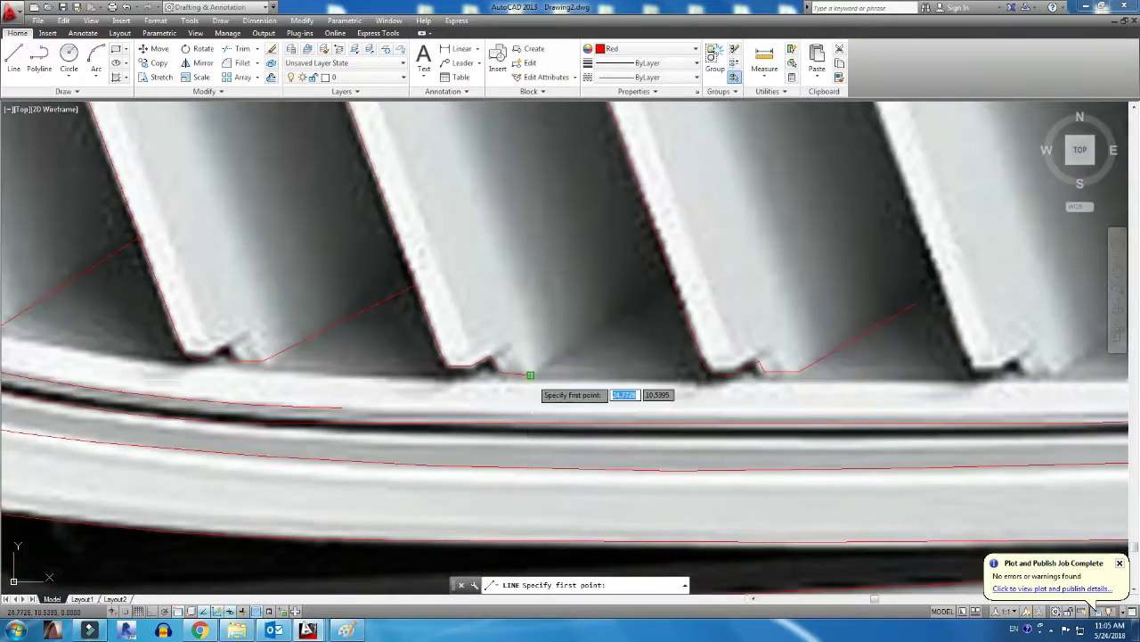
{"action": "left_click", "coordinate": [663, 294]}
{"action": "scroll", "coordinate": [664, 294], "scroll_direction": "down", "scroll_amount": 5}
{"action": "scroll", "coordinate": [741, 374], "scroll_direction": "up", "scroll_amount": 6}
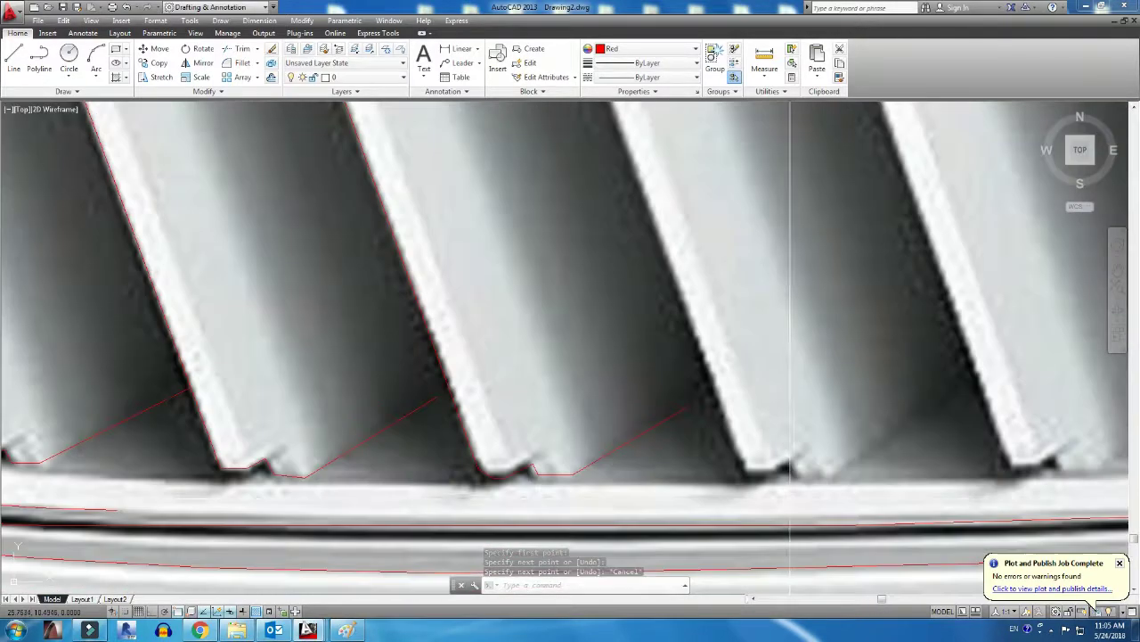
{"action": "key", "text": "Return"}
{"action": "key", "text": "Return"}
{"action": "left_click", "coordinate": [776, 466]}
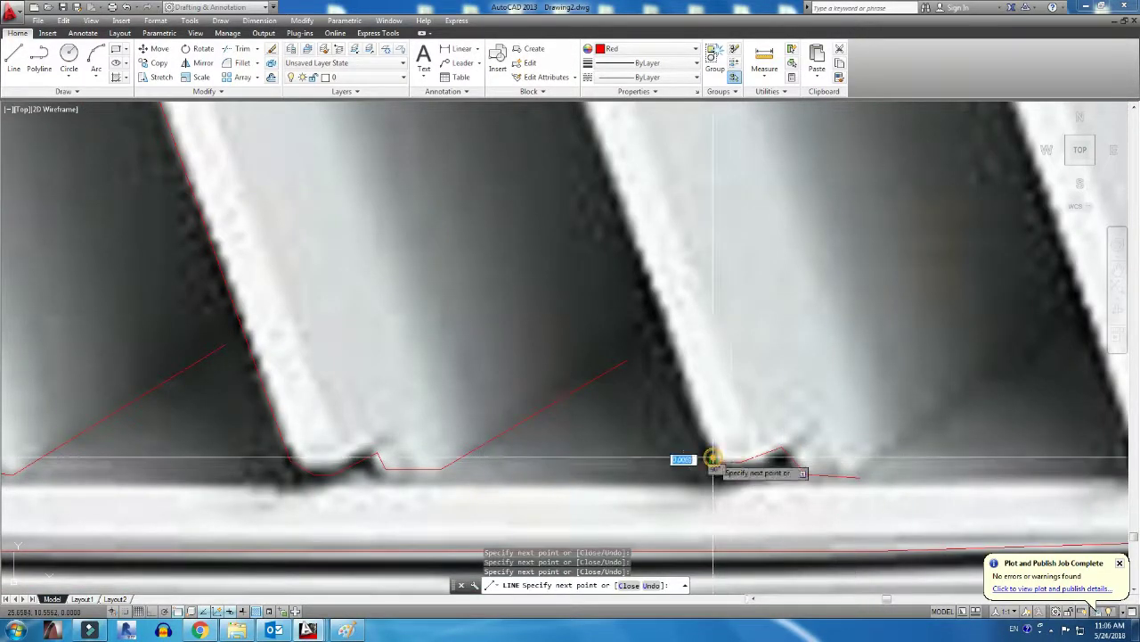
{"action": "scroll", "coordinate": [713, 458], "scroll_direction": "up", "scroll_amount": 3}
{"action": "key", "text": "Escape"}
{"action": "scroll", "coordinate": [638, 365], "scroll_direction": "down", "scroll_amount": 2}
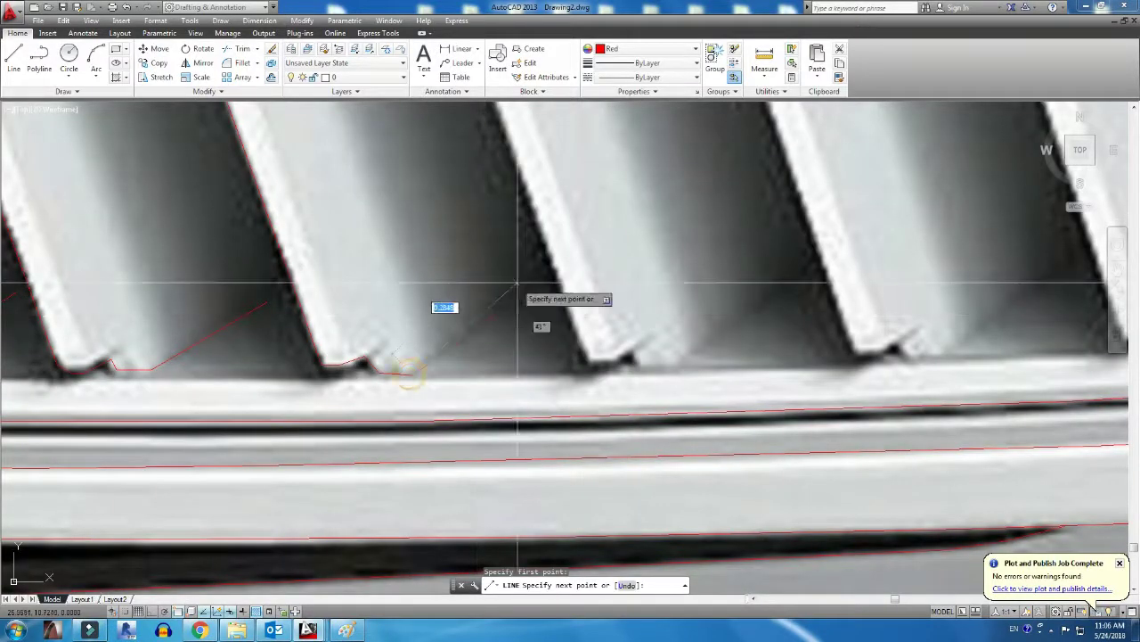
{"action": "left_click", "coordinate": [585, 360]}
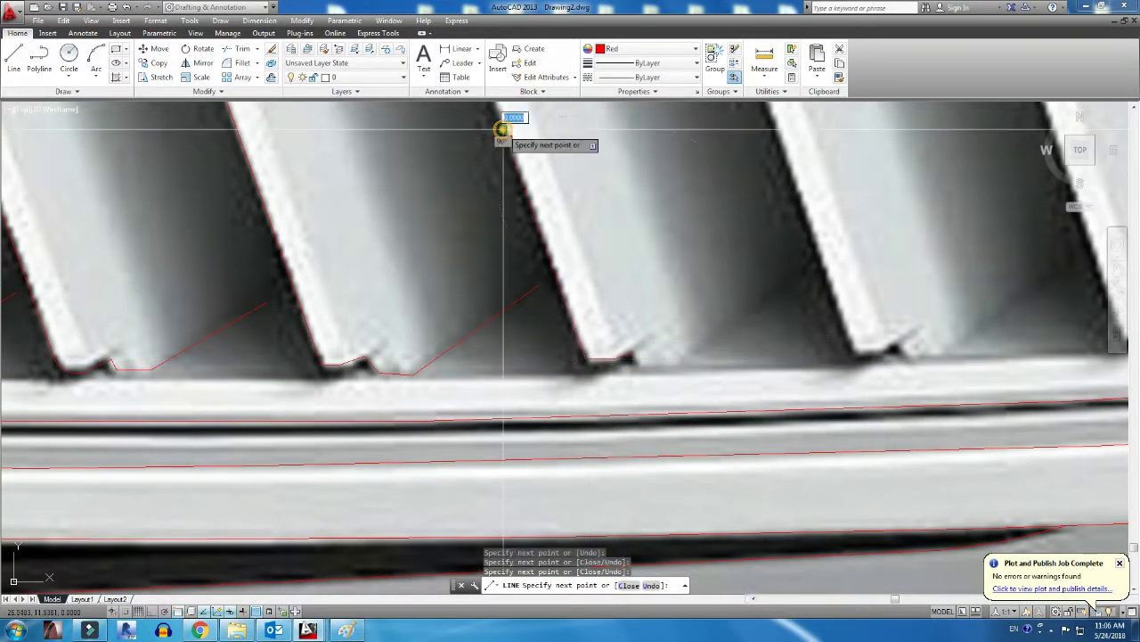
{"action": "scroll", "coordinate": [634, 355], "scroll_direction": "up", "scroll_amount": 2}
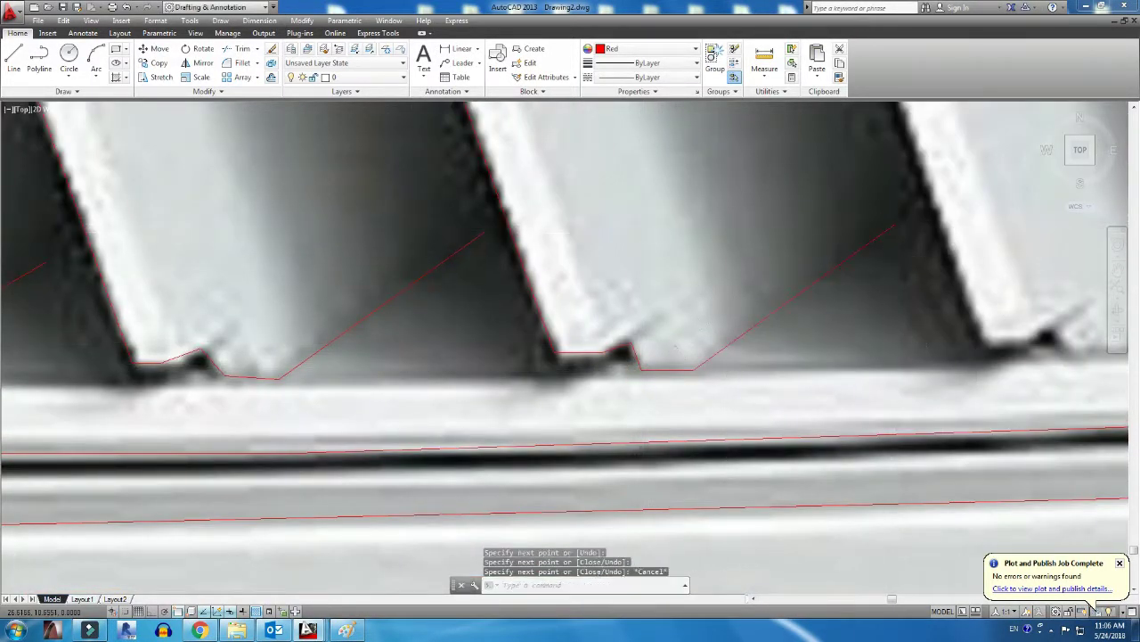
{"action": "middle_click_drag", "start_coordinate": [669, 369], "coordinate": [793, 410]}
Trace a segment between the neighbouring slat's lower corners
{"action": "left_click", "coordinate": [779, 392]}
{"action": "left_click", "coordinate": [705, 393]}
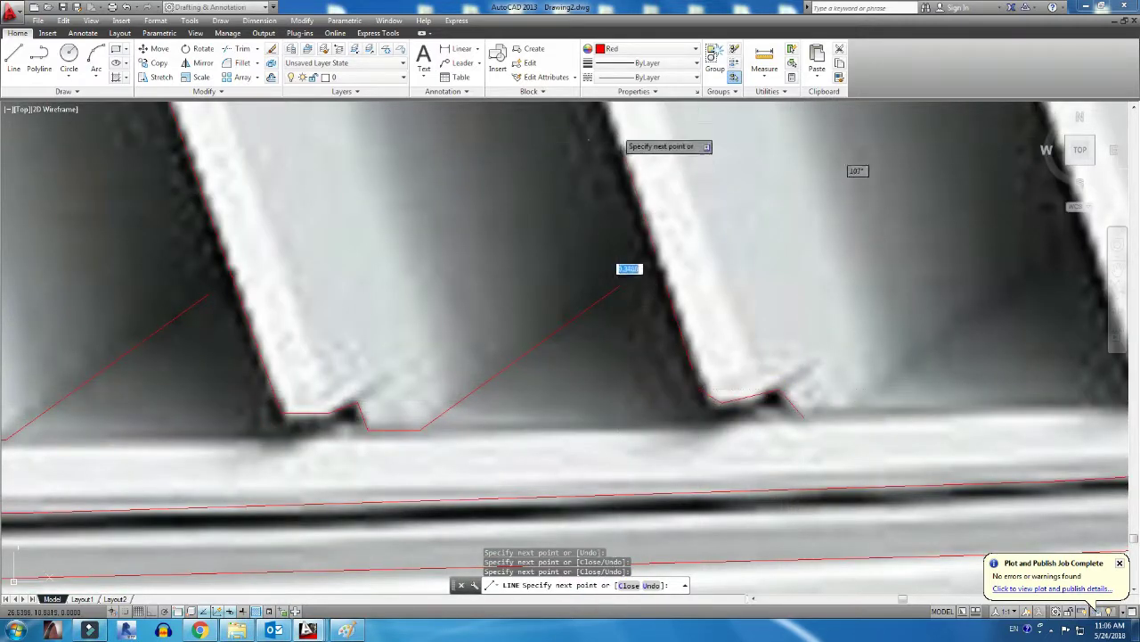
{"action": "scroll", "coordinate": [838, 405], "scroll_direction": "up", "scroll_amount": 2}
{"action": "scroll", "coordinate": [840, 396], "scroll_direction": "down", "scroll_amount": 4}
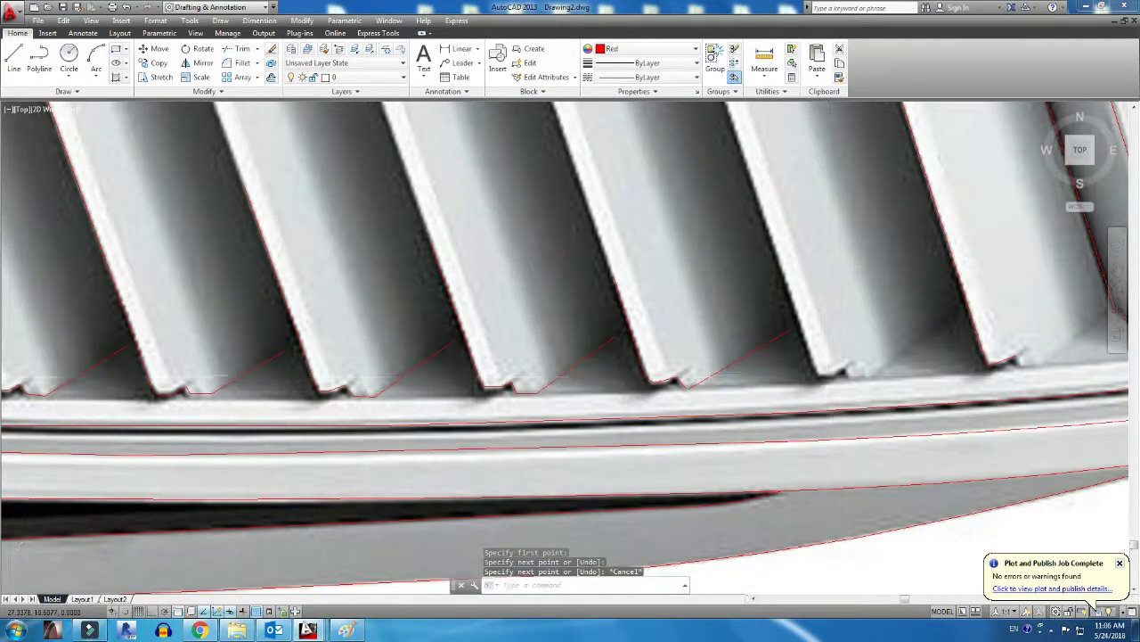
{"action": "scroll", "coordinate": [893, 384], "scroll_direction": "up", "scroll_amount": 2}
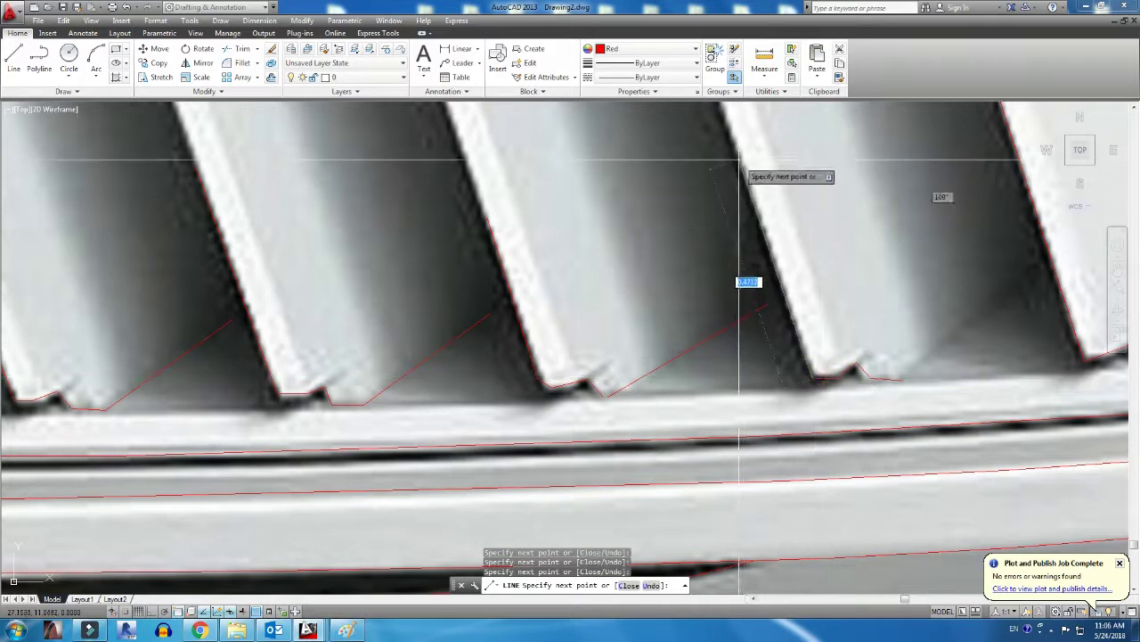
{"action": "key", "text": "Escape"}
{"action": "middle_click_drag", "start_coordinate": [740, 450], "coordinate": [693, 529]}
Draw the last notch line from the slat's notch to its corner
{"action": "key", "text": "Return"}
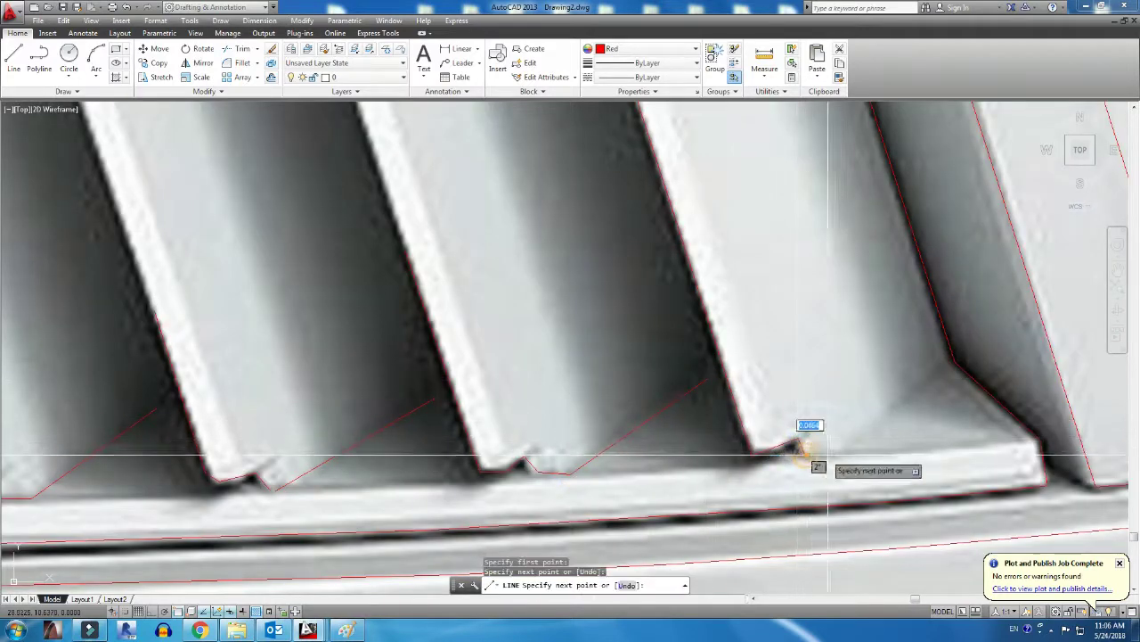
{"action": "left_click", "coordinate": [840, 453]}
{"action": "left_click", "coordinate": [954, 363]}
{"action": "scroll", "coordinate": [954, 363], "scroll_direction": "down", "scroll_amount": 2}
{"action": "scroll", "coordinate": [989, 437], "scroll_direction": "up", "scroll_amount": 2}
{"action": "key", "text": "Escape"}
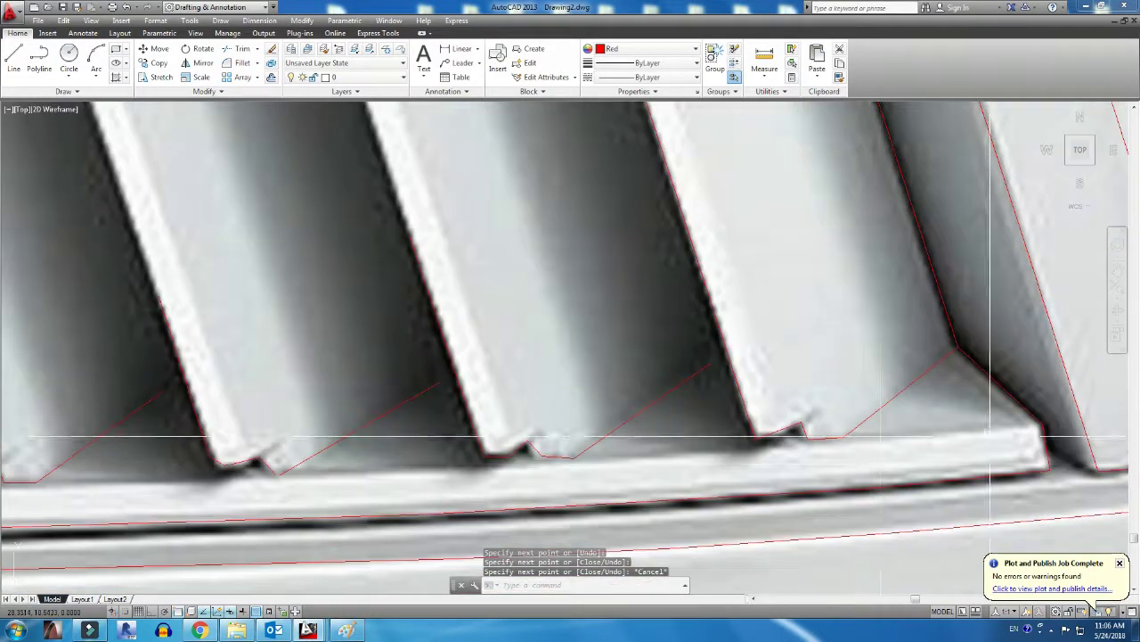
{"action": "scroll", "coordinate": [811, 472], "scroll_direction": "down", "scroll_amount": 3}
{"action": "scroll", "coordinate": [669, 452], "scroll_direction": "up", "scroll_amount": 2}
{"action": "scroll", "coordinate": [521, 548], "scroll_direction": "up", "scroll_amount": 1}
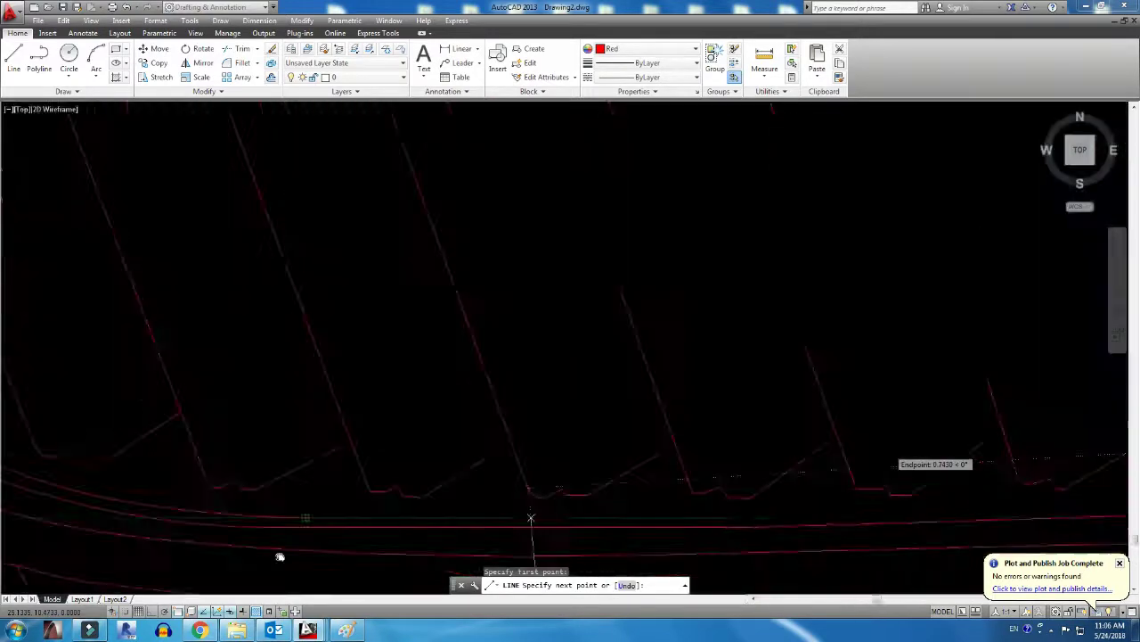
Start an arc on the grille's lower rim, picking its start and second points
{"action": "type", "text": "a"}
{"action": "key", "text": "Return"}
{"action": "scroll", "coordinate": [568, 541], "scroll_direction": "down", "scroll_amount": 2}
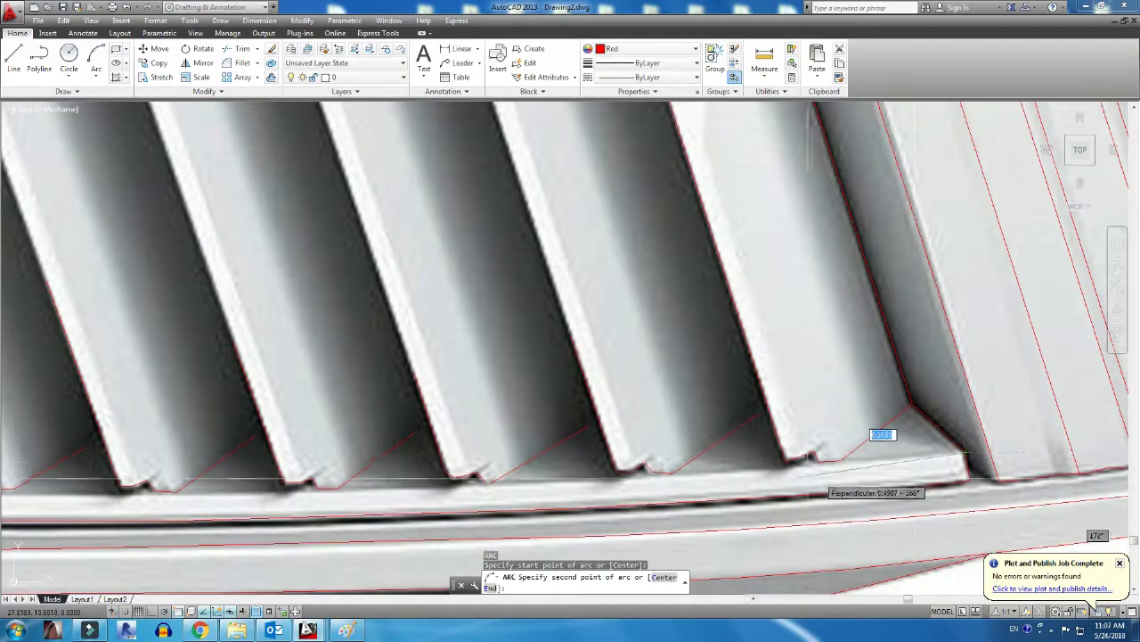
{"action": "left_click", "coordinate": [877, 433]}
{"action": "left_click", "coordinate": [636, 458]}
{"action": "scroll", "coordinate": [417, 488], "scroll_direction": "up", "scroll_amount": 2}
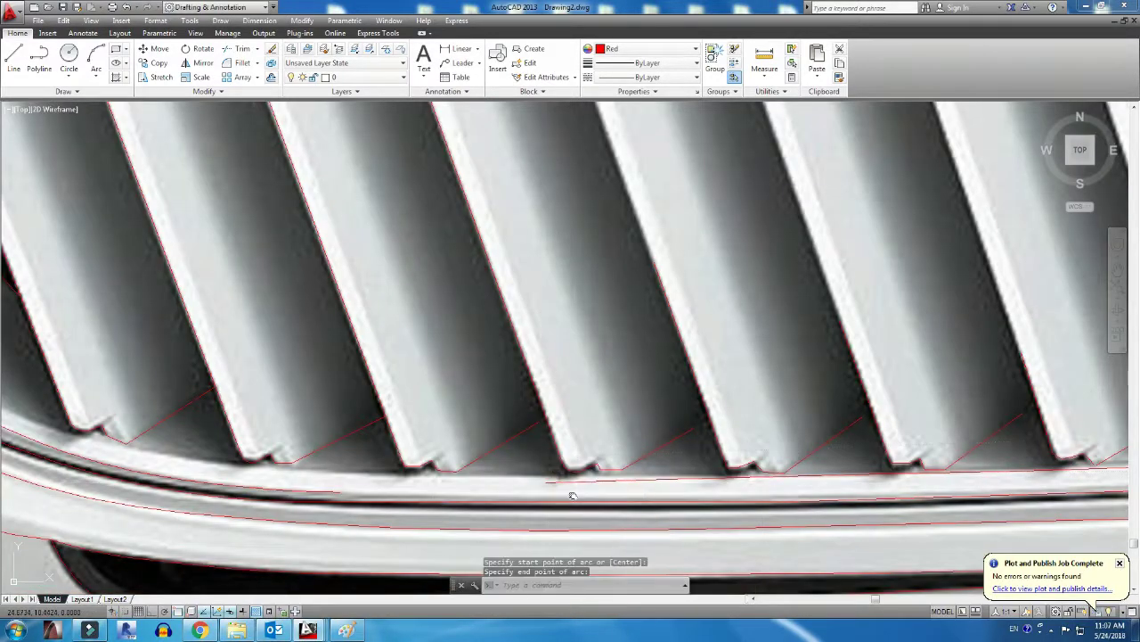
{"action": "scroll", "coordinate": [573, 495], "scroll_direction": "down", "scroll_amount": 1}
{"action": "scroll", "coordinate": [634, 461], "scroll_direction": "up", "scroll_amount": 1}
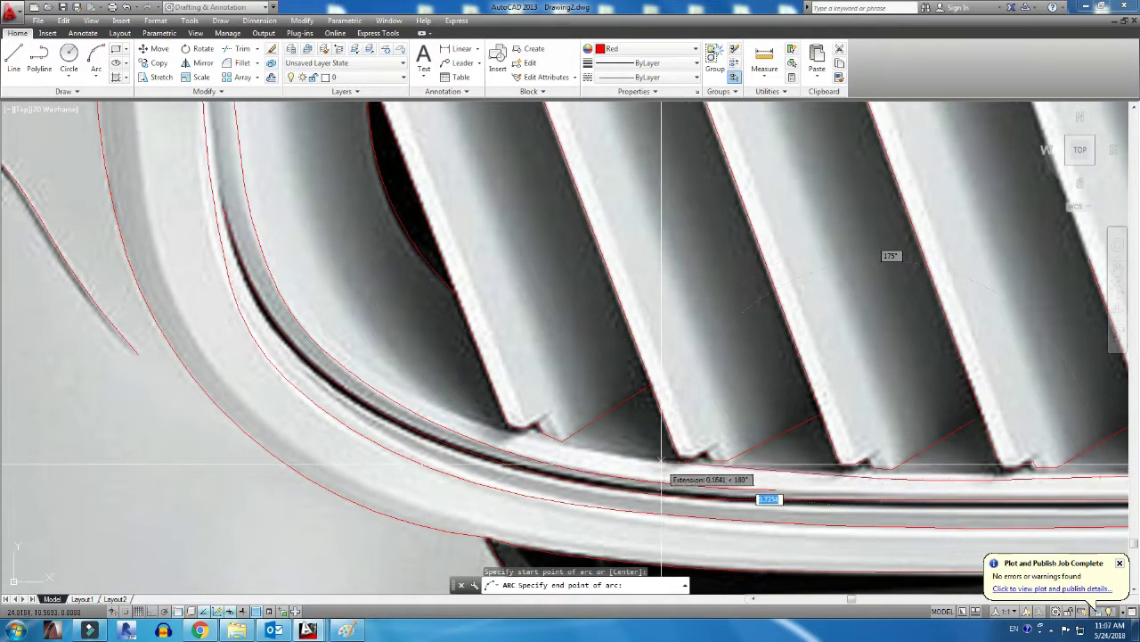
{"action": "scroll", "coordinate": [640, 466], "scroll_direction": "up", "scroll_amount": 2}
Redraw the arc along the lower rim through a new start and middle point
{"action": "key", "text": "Return"}
{"action": "scroll", "coordinate": [629, 473], "scroll_direction": "up", "scroll_amount": 1}
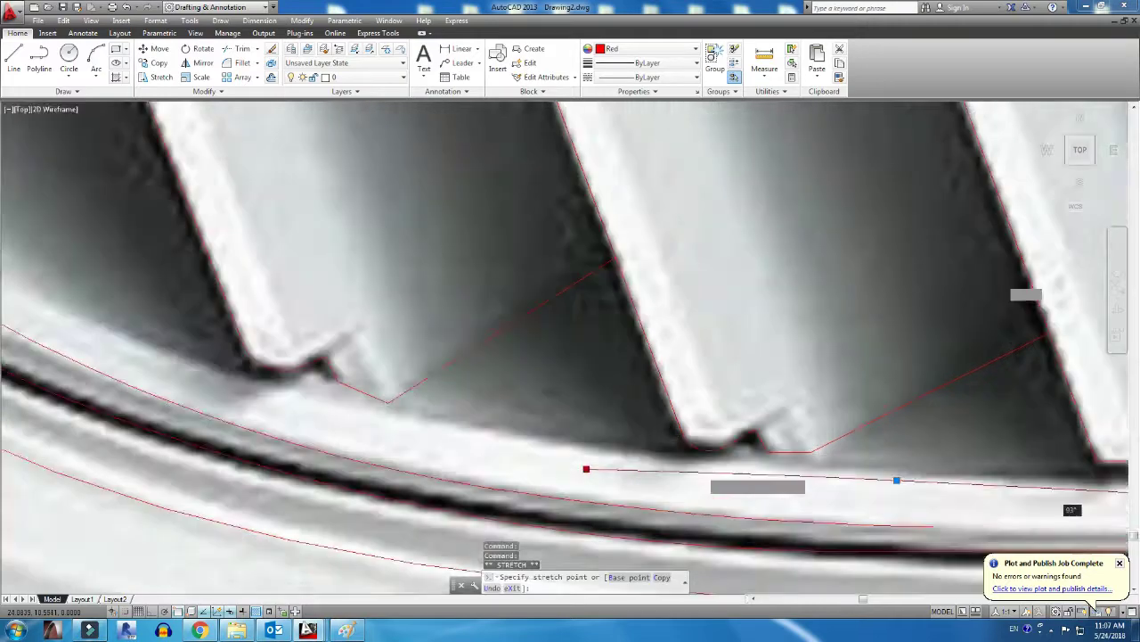
{"action": "scroll", "coordinate": [605, 468], "scroll_direction": "up", "scroll_amount": 1}
{"action": "scroll", "coordinate": [597, 465], "scroll_direction": "down", "scroll_amount": 1}
{"action": "left_click", "coordinate": [590, 463]}
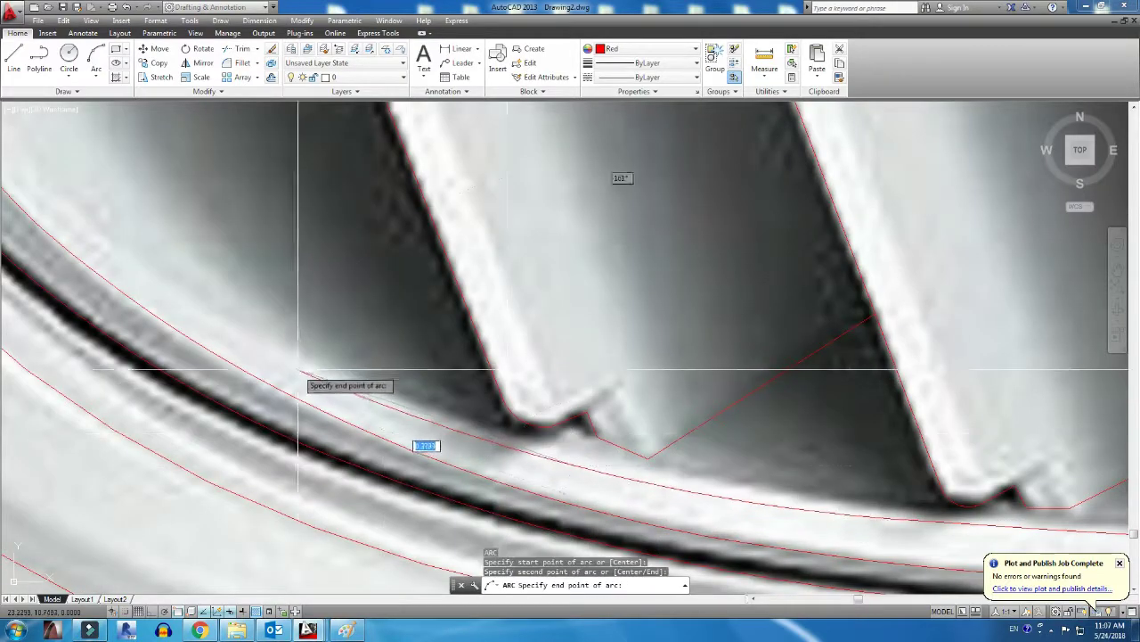
{"action": "left_click", "coordinate": [446, 415]}
{"action": "scroll", "coordinate": [632, 489], "scroll_direction": "down", "scroll_amount": 5}
{"action": "scroll", "coordinate": [633, 489], "scroll_direction": "down", "scroll_amount": 3}
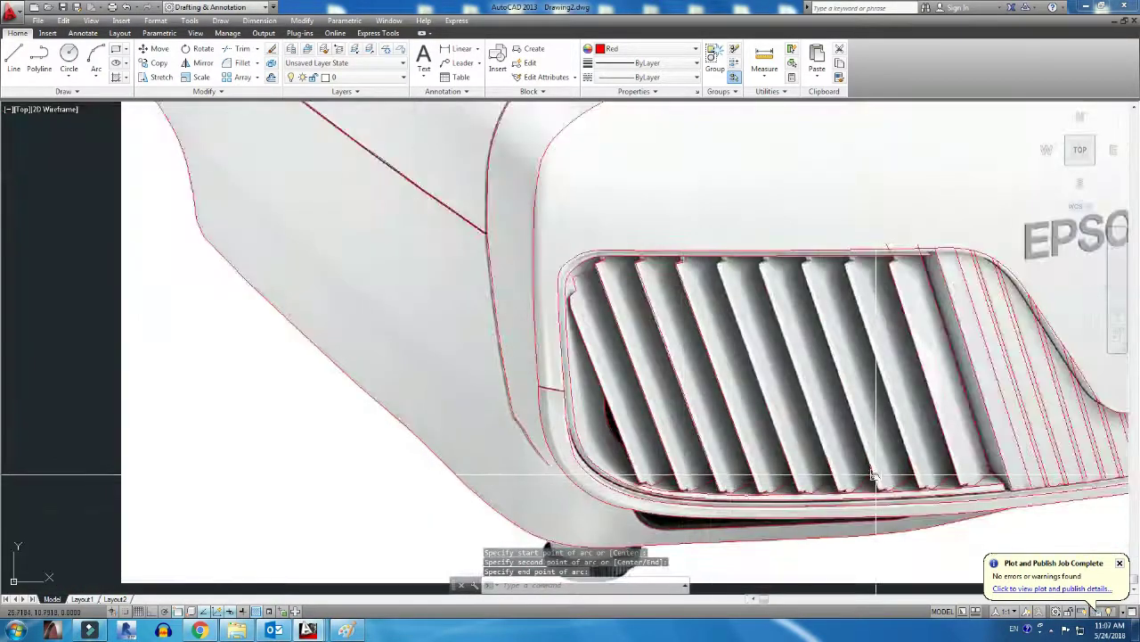
{"action": "scroll", "coordinate": [655, 435], "scroll_direction": "up", "scroll_amount": 2}
Trim the overshooting red slat lines back to the grille's top edge
{"action": "key", "text": "Return"}
{"action": "scroll", "coordinate": [487, 271], "scroll_direction": "up", "scroll_amount": 6}
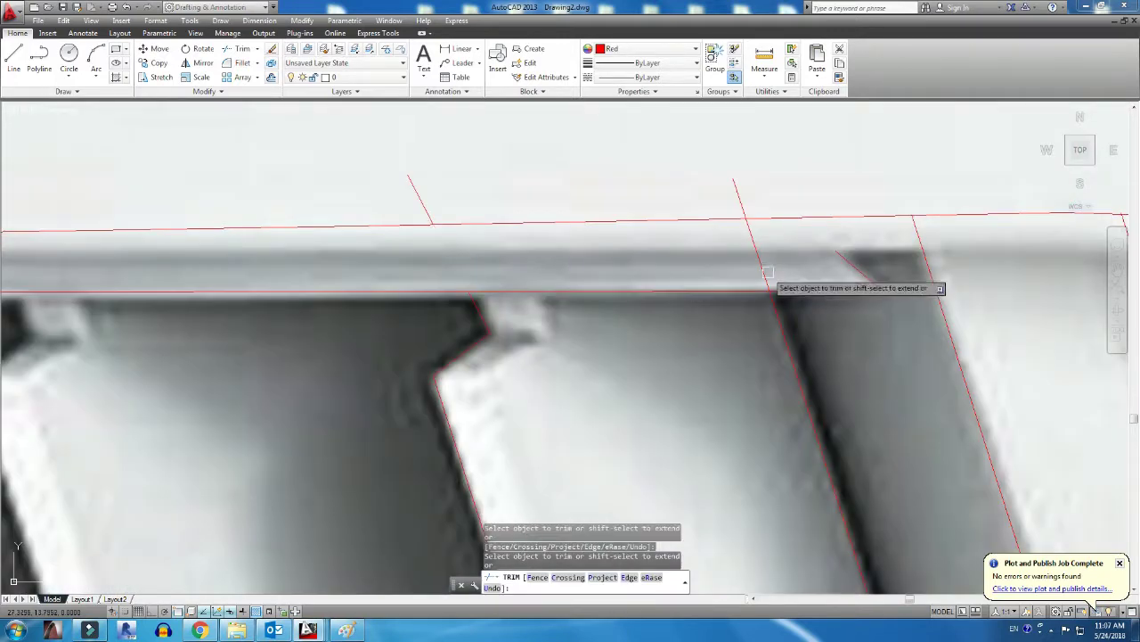
{"action": "scroll", "coordinate": [463, 234], "scroll_direction": "down", "scroll_amount": 3}
{"action": "scroll", "coordinate": [739, 395], "scroll_direction": "up", "scroll_amount": 3}
{"action": "type", "text": "tr"}
{"action": "key", "text": "Return"}
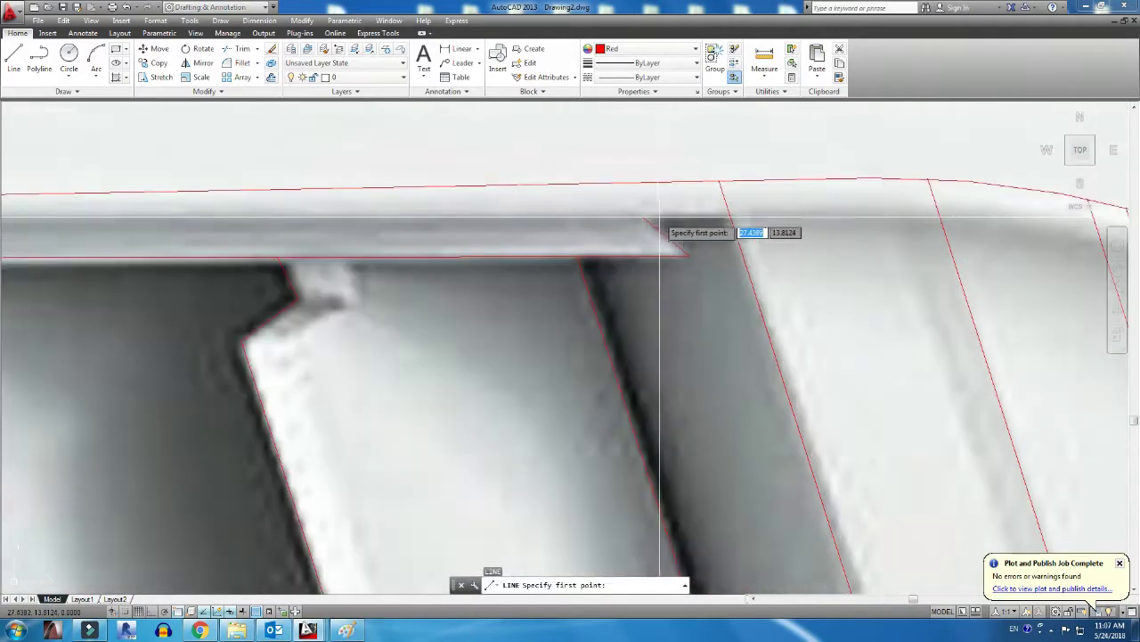
{"action": "key", "text": "Return"}
{"action": "scroll", "coordinate": [729, 212], "scroll_direction": "down", "scroll_amount": 4}
{"action": "key", "text": "Escape"}
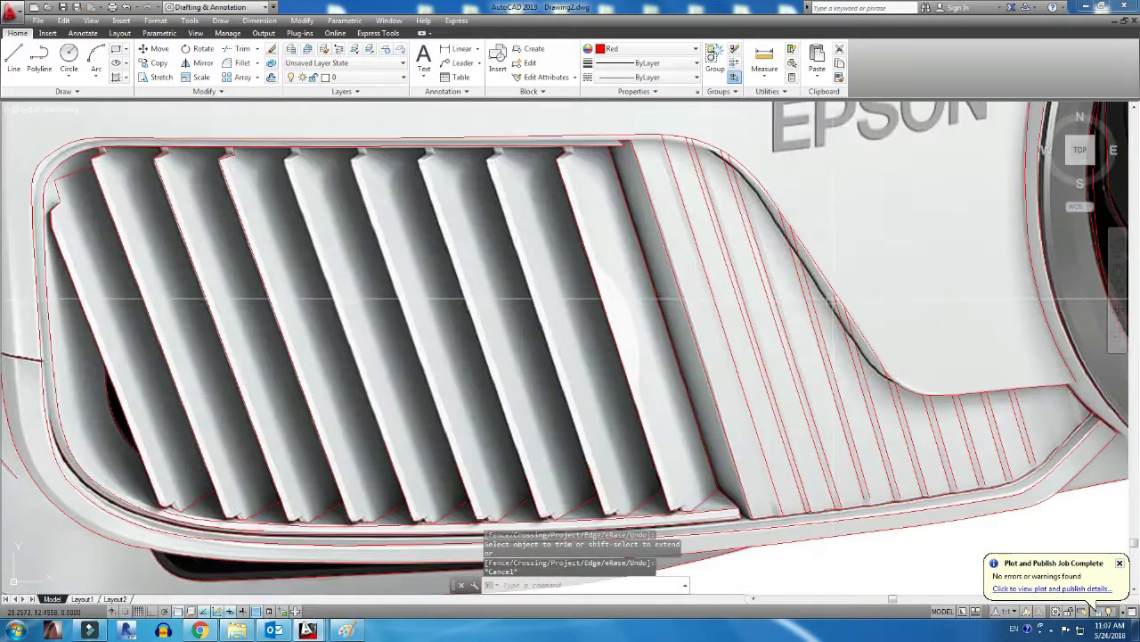
Extend a short slat line down to the grille's curved rim
{"action": "middle_click_drag", "start_coordinate": [933, 451], "coordinate": [933, 469]}
{"action": "type", "text": "a"}
{"action": "key", "text": "Return"}
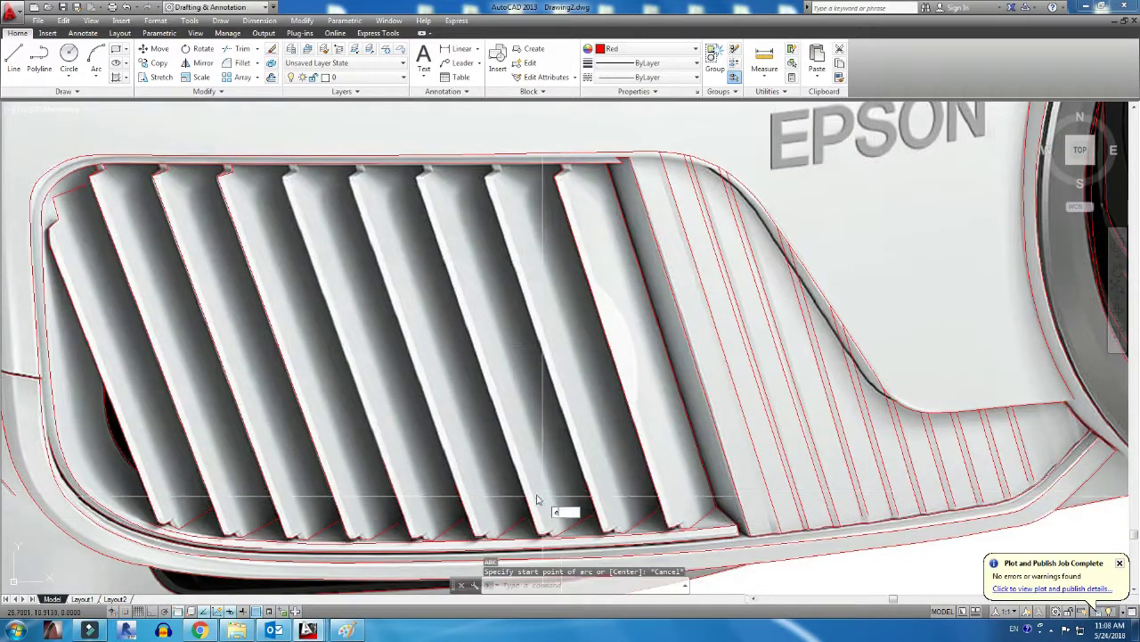
{"action": "left_click", "coordinate": [653, 463]}
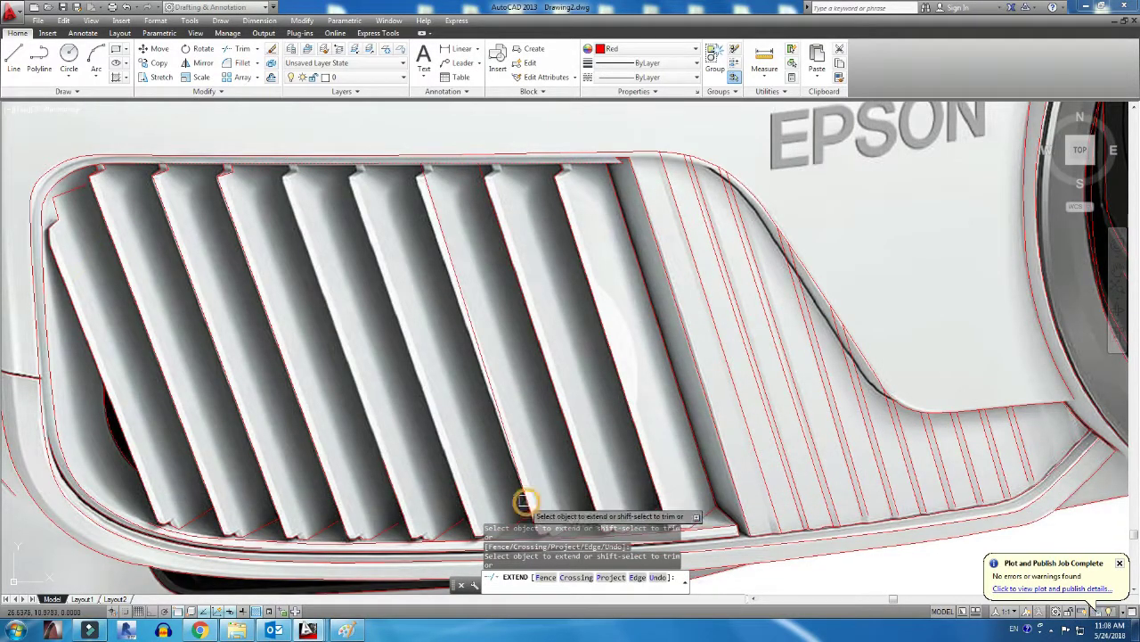
{"action": "key", "text": "Escape"}
{"action": "middle_click_drag", "start_coordinate": [362, 484], "coordinate": [575, 461]}
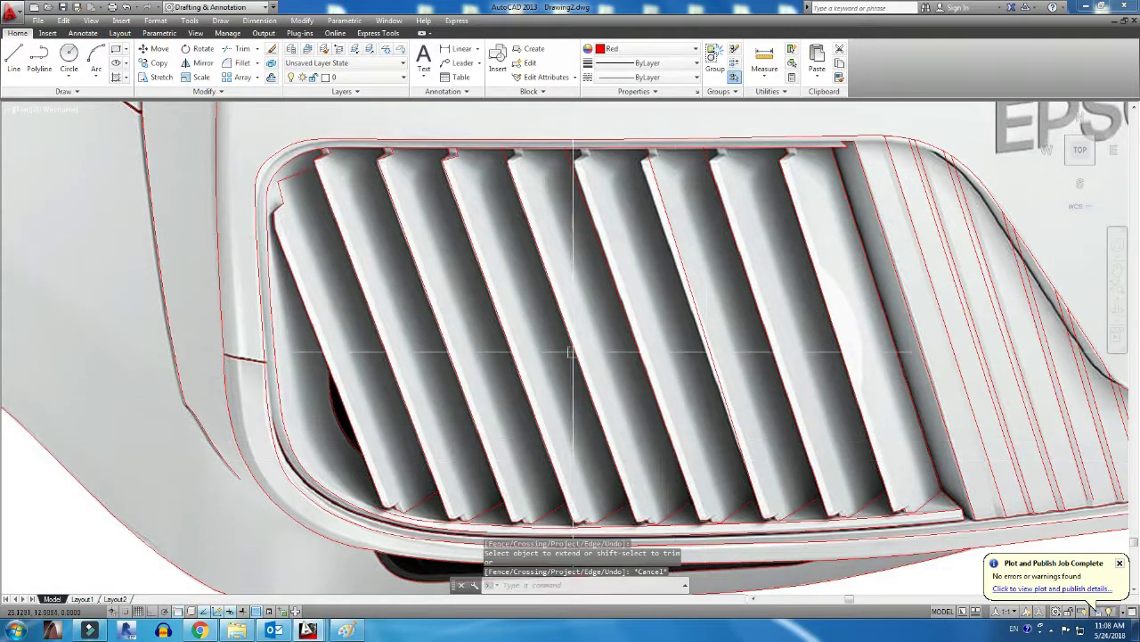
{"action": "scroll", "coordinate": [631, 163], "scroll_direction": "up", "scroll_amount": 2}
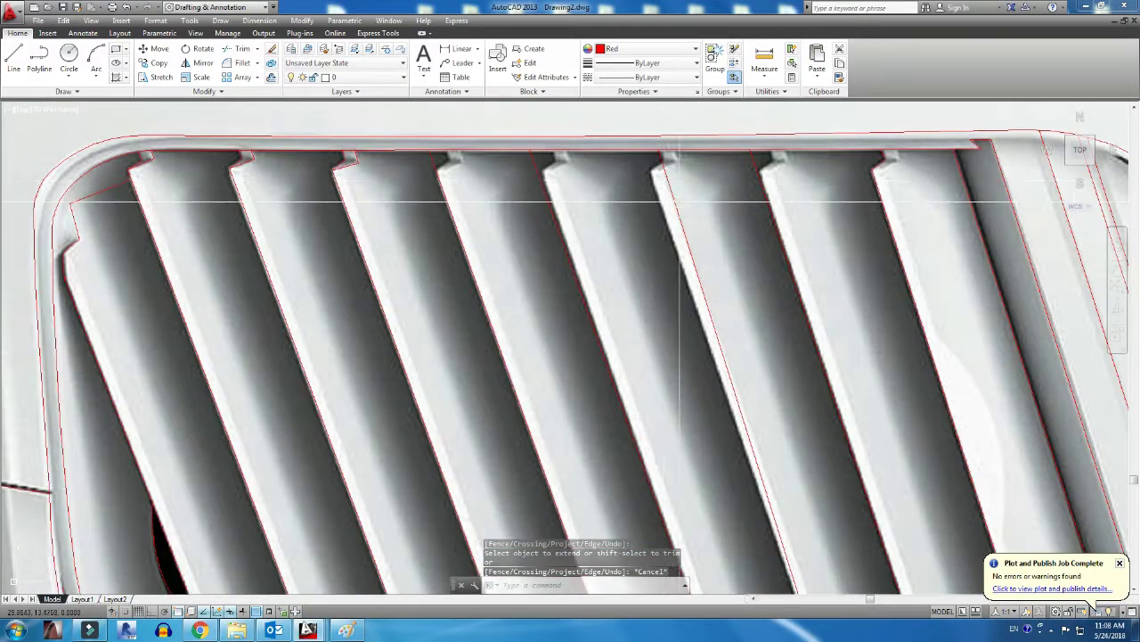
Adjust the top end point of an existing red slat line
{"action": "left_click", "coordinate": [661, 196]}
{"action": "left_click", "coordinate": [642, 148]}
{"action": "left_click", "coordinate": [530, 152]}
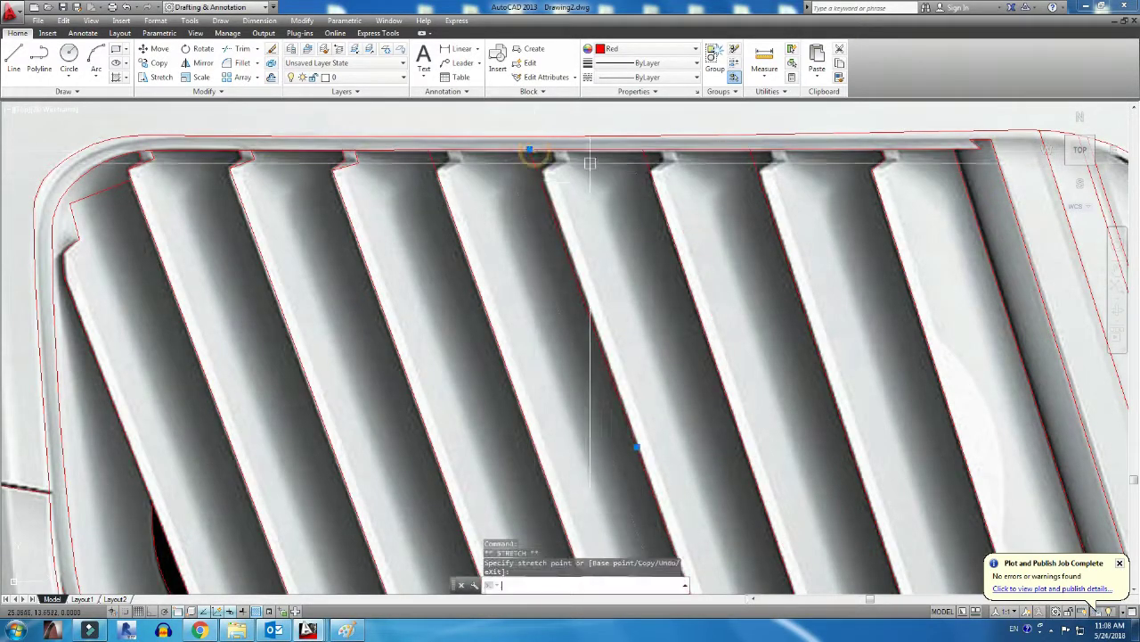
{"action": "scroll", "coordinate": [572, 202], "scroll_direction": "up", "scroll_amount": 3}
{"action": "scroll", "coordinate": [514, 173], "scroll_direction": "up", "scroll_amount": 3}
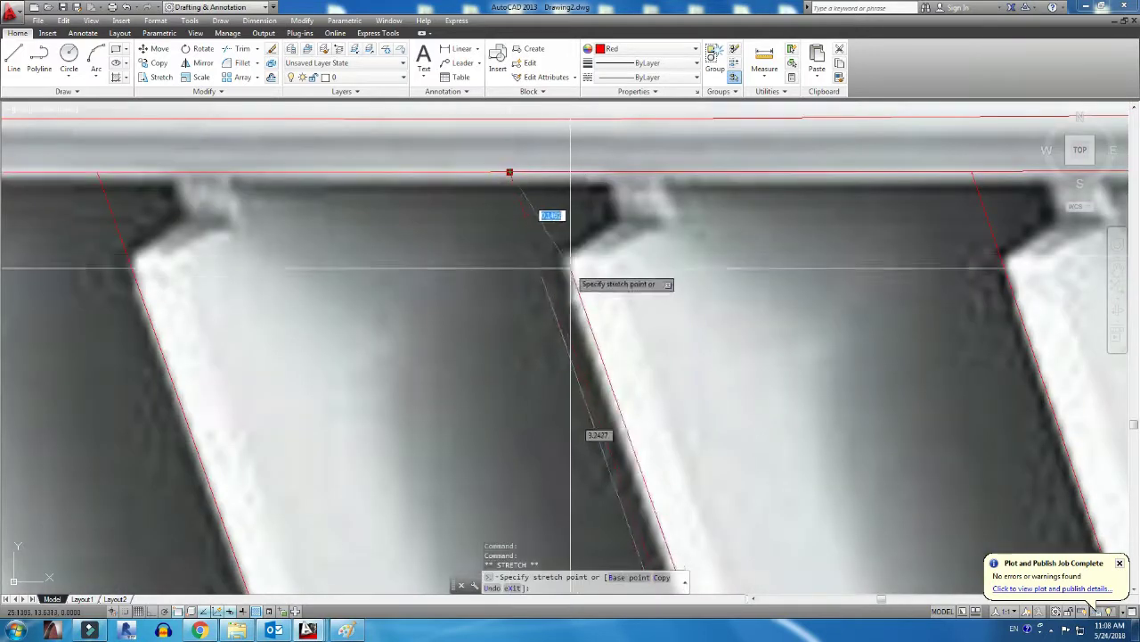
Trace the left slat's top notch with lines and trim off a short stub
{"action": "type", "text": "l"}
{"action": "key", "text": "Return"}
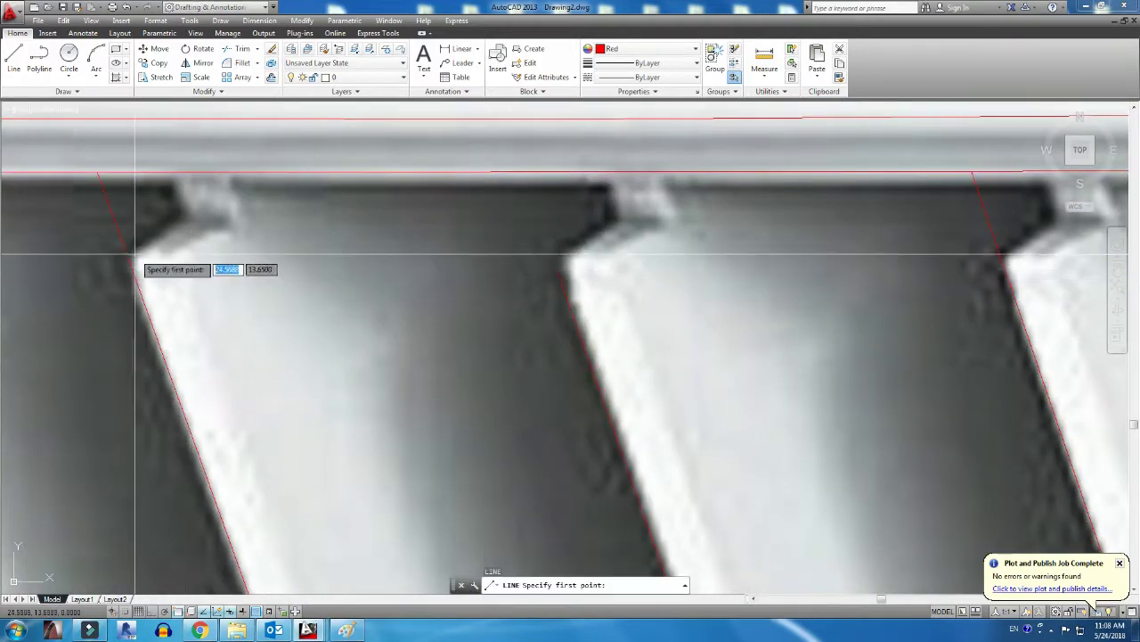
{"action": "left_click", "coordinate": [159, 157]}
{"action": "left_click", "coordinate": [238, 224]}
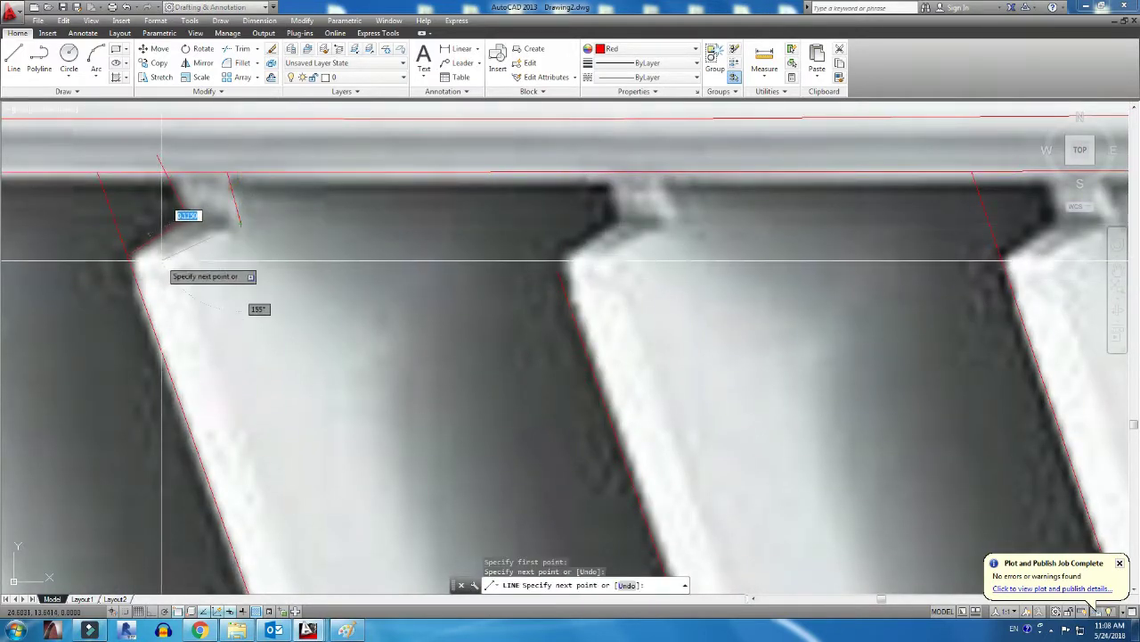
{"action": "left_click", "coordinate": [135, 267]}
{"action": "key", "text": "Escape"}
{"action": "left_click", "coordinate": [165, 164]}
{"action": "key", "text": "Escape"}
Draw lines along the middle slat's top notch and the next slat's edge
{"action": "type", "text": "l"}
{"action": "key", "text": "Return"}
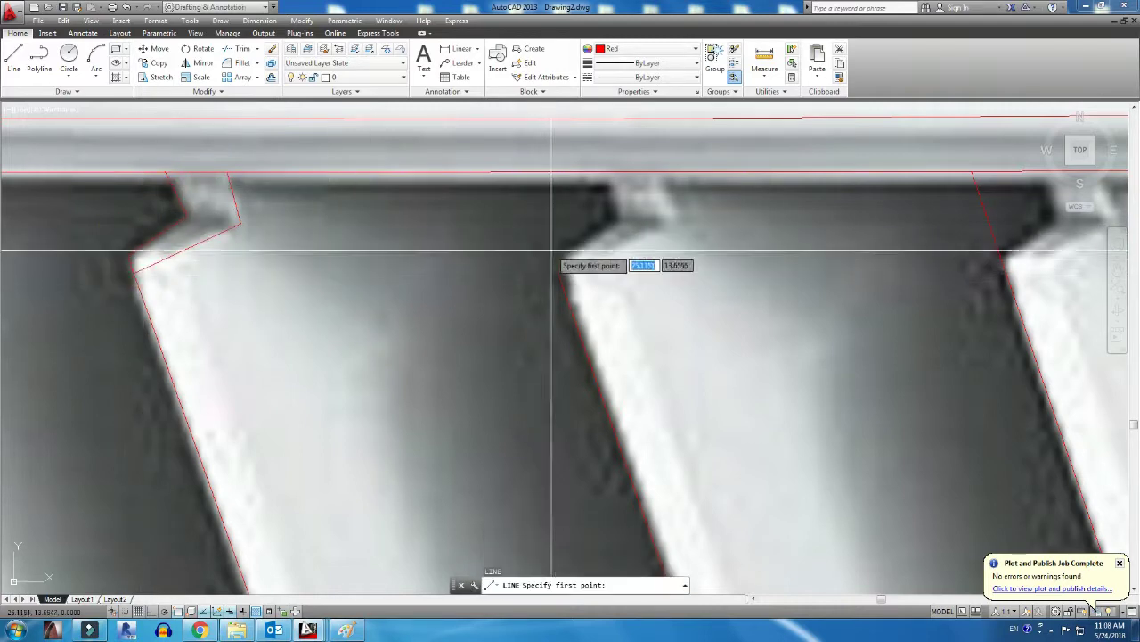
{"action": "left_click", "coordinate": [560, 264]}
{"action": "left_click", "coordinate": [615, 215]}
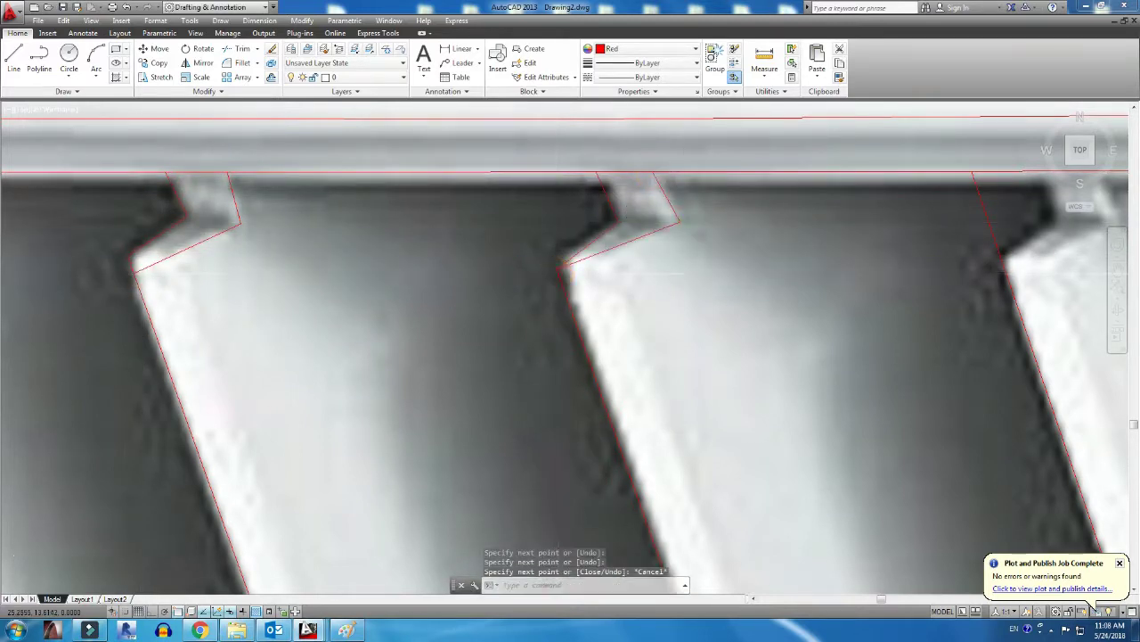
{"action": "scroll", "coordinate": [550, 403], "scroll_direction": "down", "scroll_amount": 2}
{"action": "type", "text": "l"}
{"action": "key", "text": "Return"}
{"action": "left_click", "coordinate": [873, 286]}
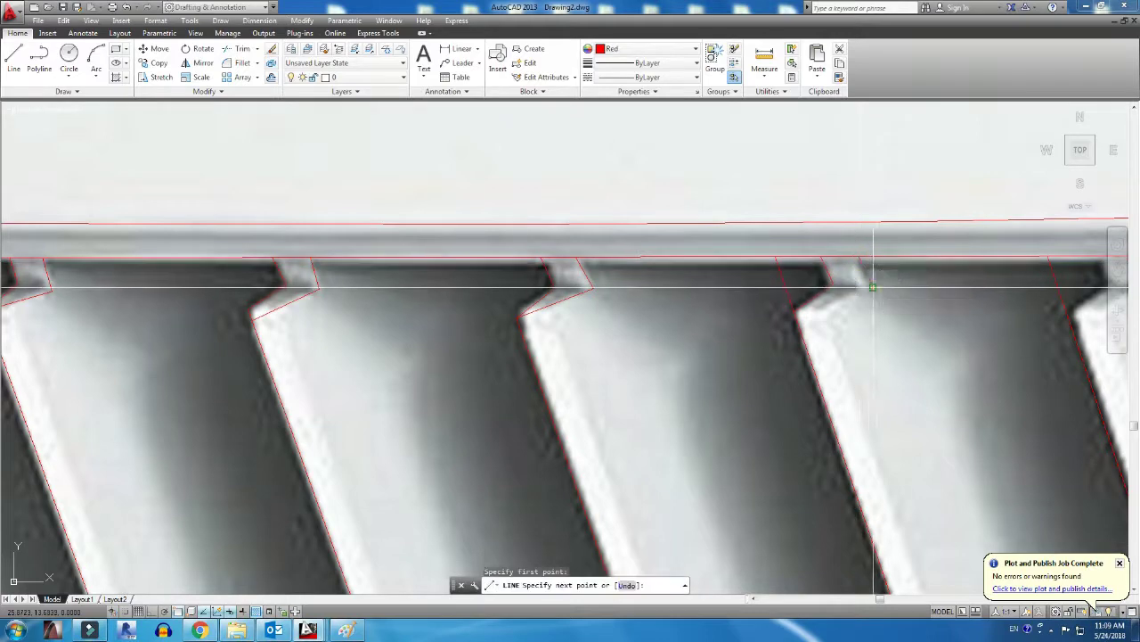
{"action": "double_click", "coordinate": [796, 312]}
{"action": "key", "text": "Escape"}
Start further red lines at the remaining slat corners and edges
{"action": "scroll", "coordinate": [782, 294], "scroll_direction": "down", "scroll_amount": 2}
{"action": "key", "text": "Escape"}
{"action": "type", "text": "l"}
{"action": "key", "text": "Return"}
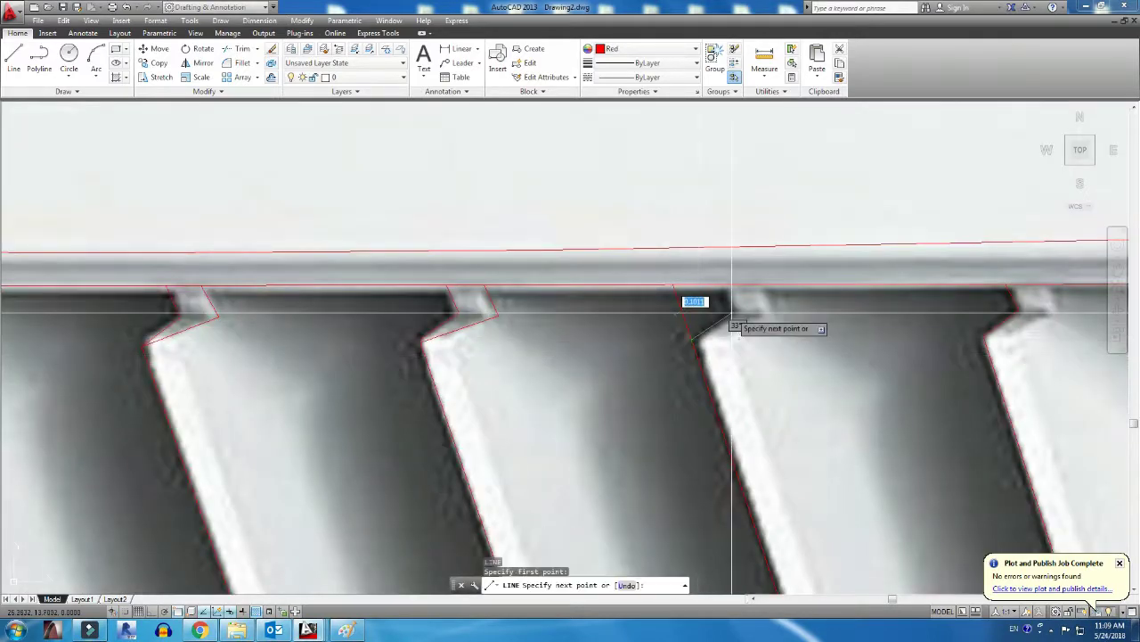
{"action": "left_click", "coordinate": [757, 287]}
{"action": "key", "text": "Escape"}
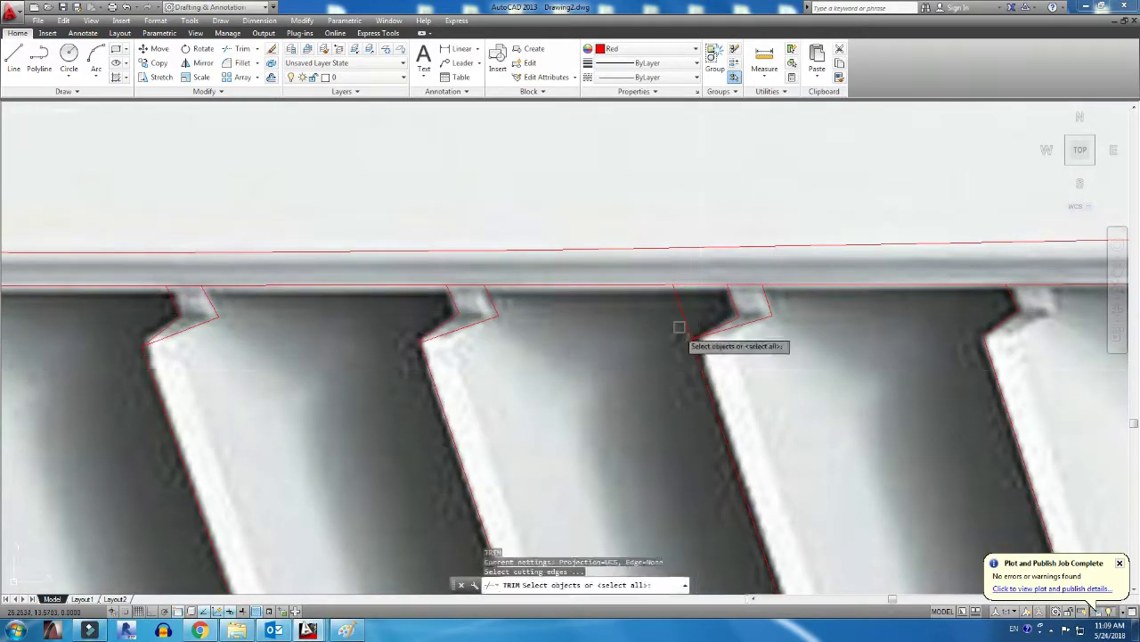
{"action": "scroll", "coordinate": [547, 410], "scroll_direction": "up", "scroll_amount": 2}
{"action": "key", "text": "Return"}
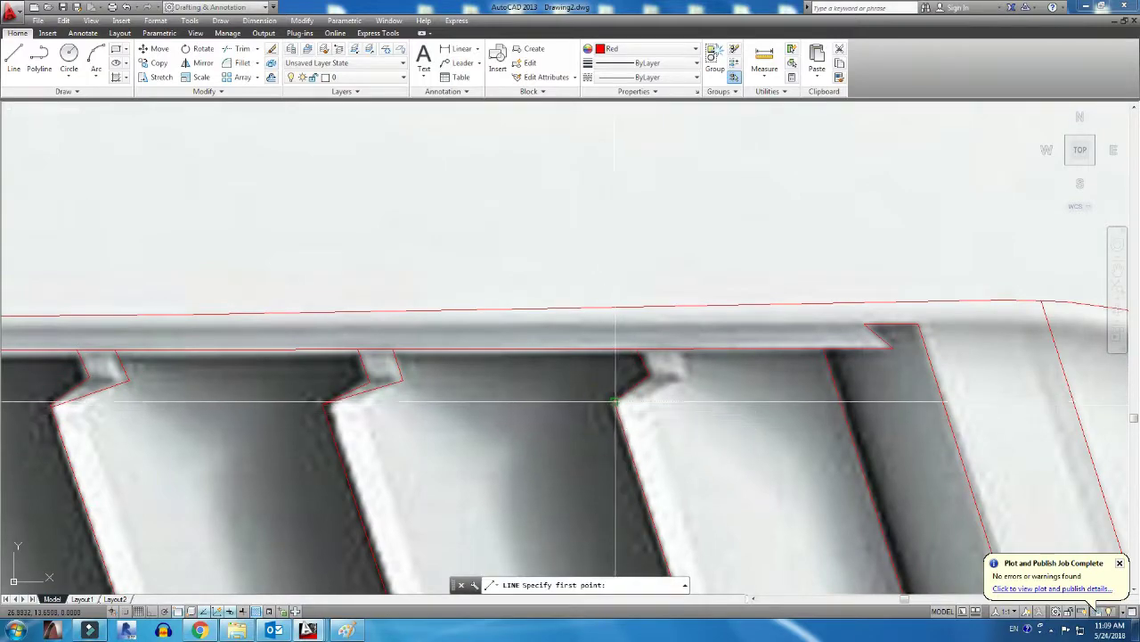
{"action": "left_click", "coordinate": [614, 402]}
{"action": "scroll", "coordinate": [846, 442], "scroll_direction": "down", "scroll_amount": 2}
{"action": "scroll", "coordinate": [628, 249], "scroll_direction": "up", "scroll_amount": 3}
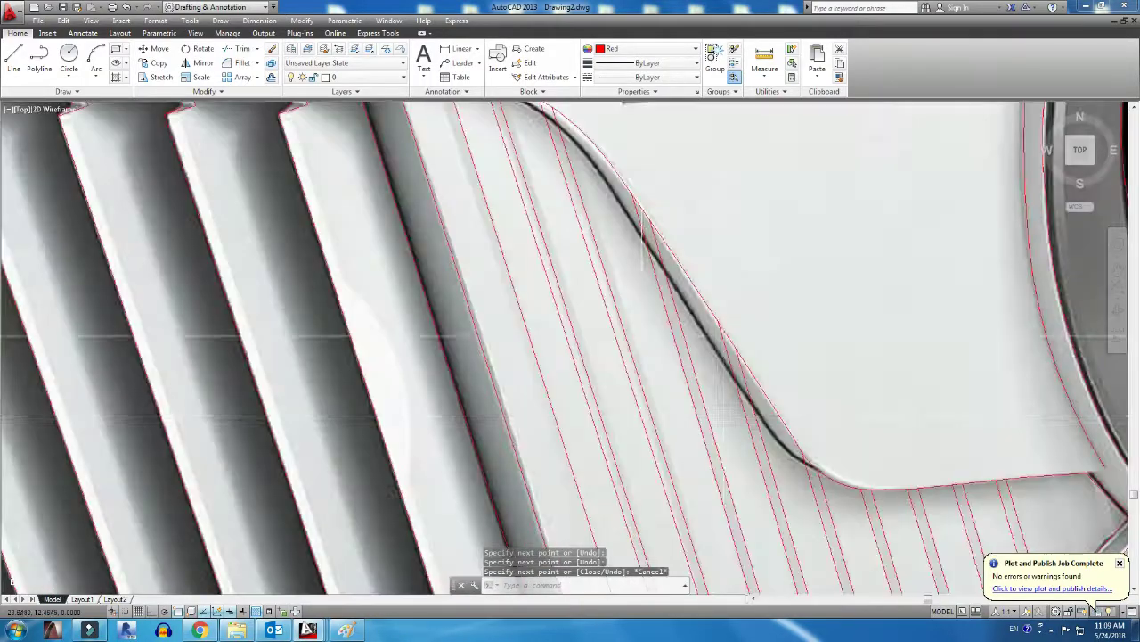
Trace the curved edge beside the slats with three-point arcs using ARC
{"action": "type", "text": "arc"}
{"action": "key", "text": "Return"}
{"action": "left_click", "coordinate": [827, 451]}
{"action": "scroll", "coordinate": [721, 390], "scroll_direction": "up", "scroll_amount": 1}
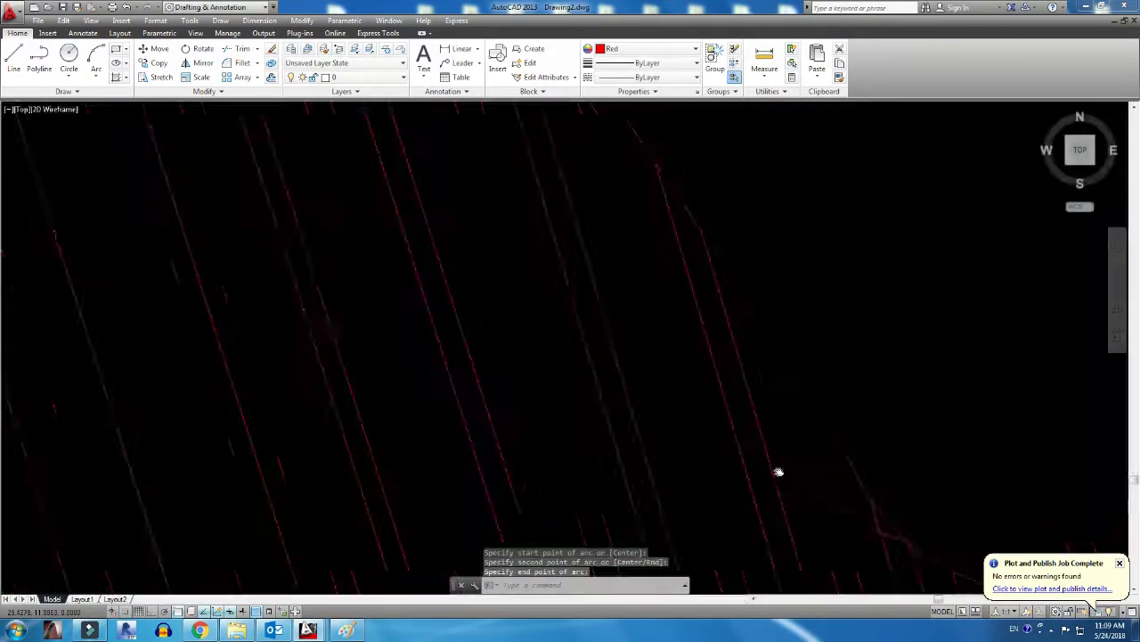
{"action": "scroll", "coordinate": [777, 410], "scroll_direction": "up", "scroll_amount": 1}
{"action": "left_click", "coordinate": [753, 398]}
{"action": "scroll", "coordinate": [618, 196], "scroll_direction": "down", "scroll_amount": 1}
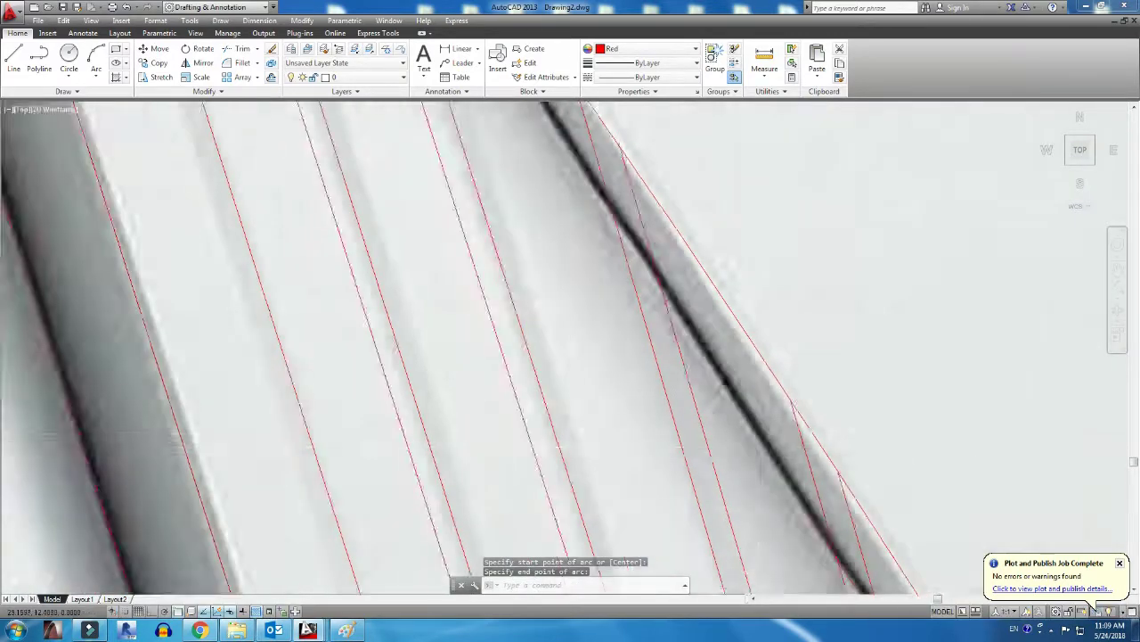
{"action": "key", "text": "Return"}
{"action": "scroll", "coordinate": [739, 365], "scroll_direction": "up", "scroll_amount": 1}
{"action": "left_click", "coordinate": [675, 338]}
Continue the arc along the curved edge to the next point on the curve
{"action": "key", "text": "Return"}
{"action": "scroll", "coordinate": [743, 419], "scroll_direction": "down", "scroll_amount": 1}
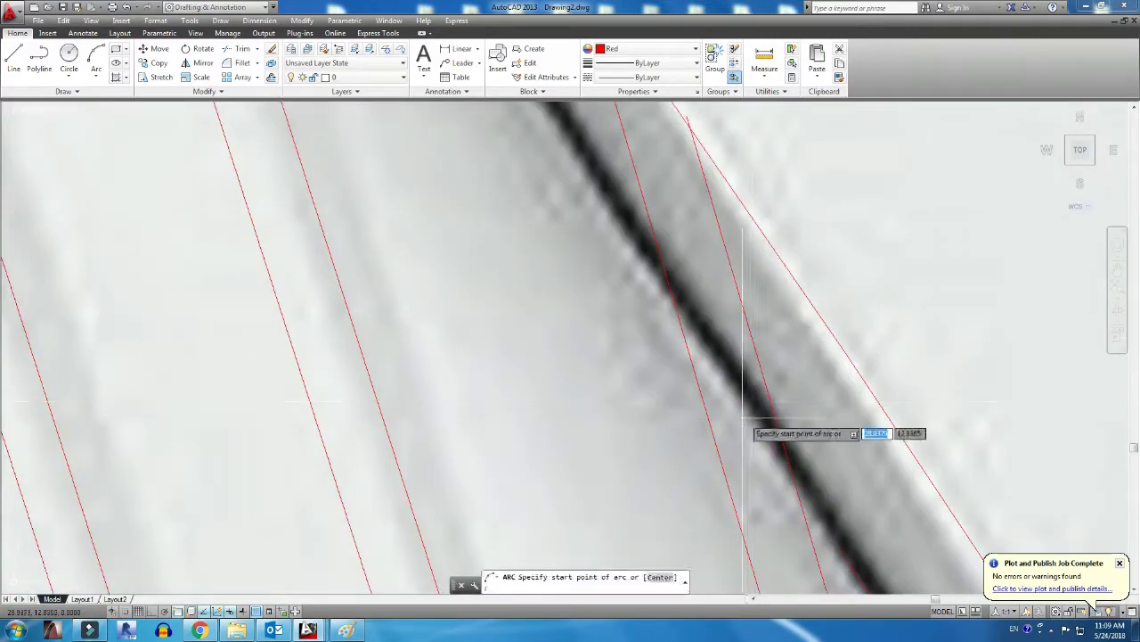
{"action": "scroll", "coordinate": [736, 390], "scroll_direction": "down", "scroll_amount": 1}
{"action": "middle_click_drag", "start_coordinate": [624, 310], "coordinate": [725, 394]}
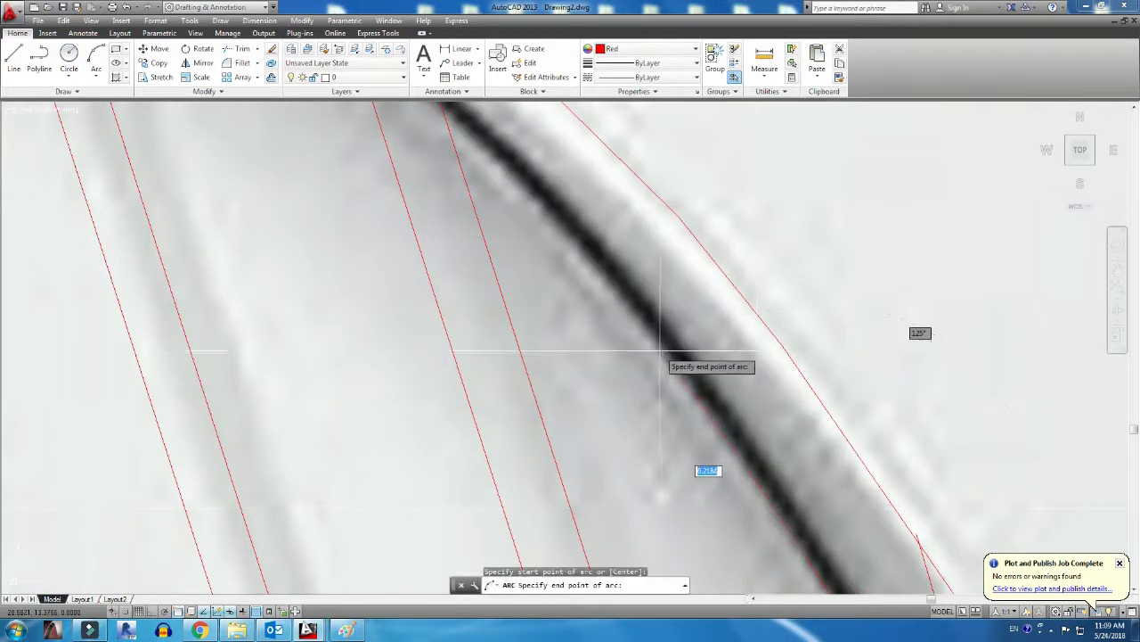
{"action": "middle_click_drag", "start_coordinate": [667, 356], "coordinate": [677, 499]}
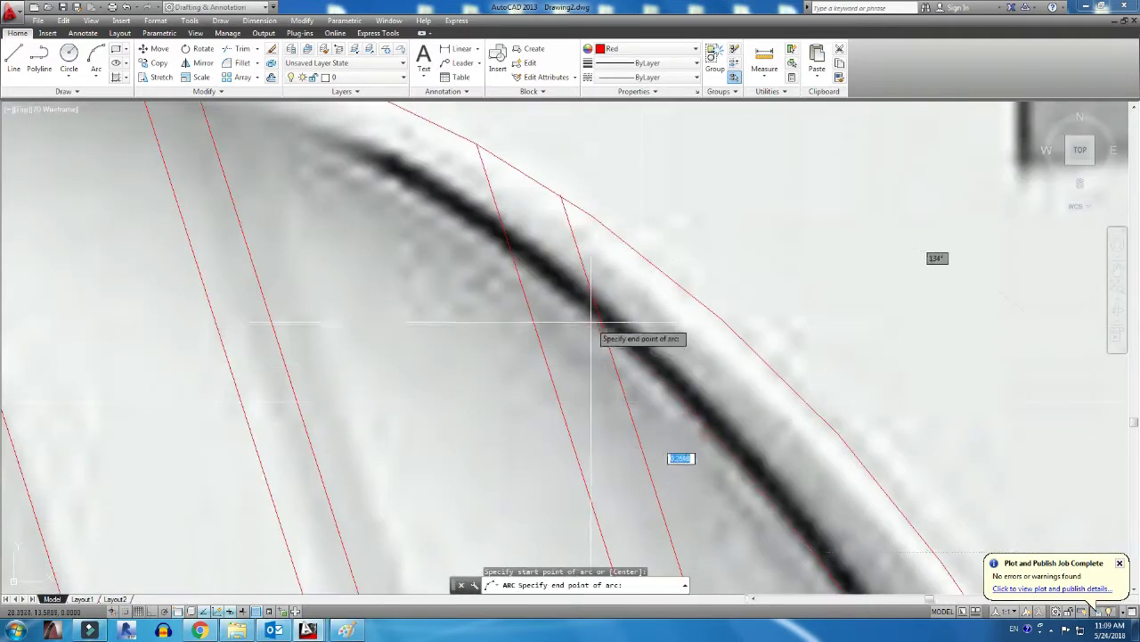
{"action": "middle_click_drag", "start_coordinate": [381, 184], "coordinate": [583, 349]}
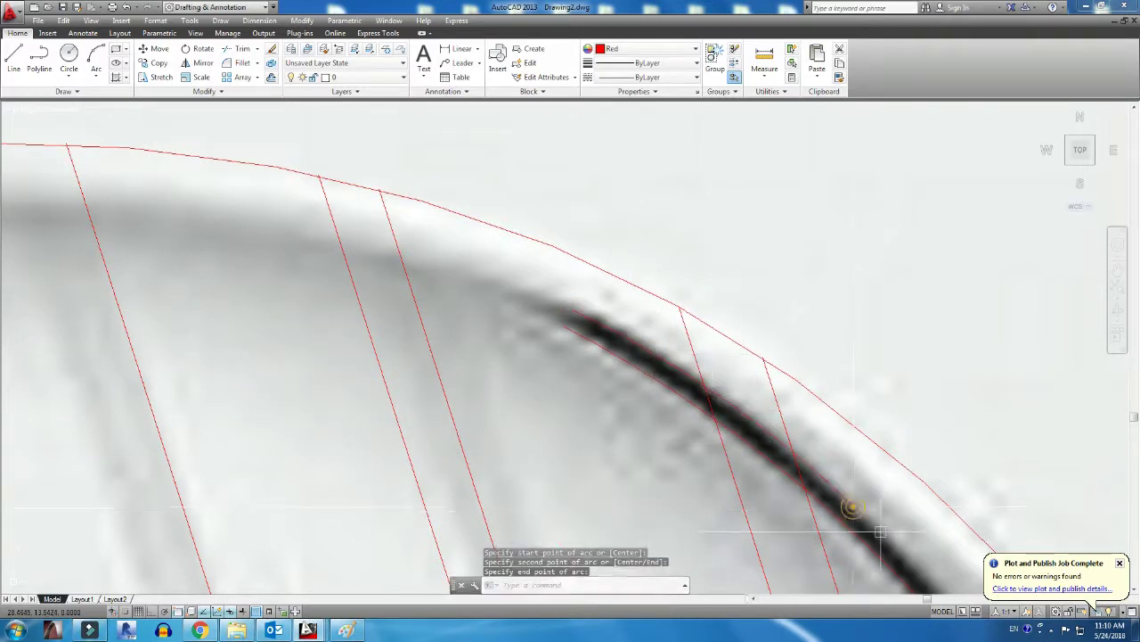
{"action": "scroll", "coordinate": [847, 502], "scroll_direction": "up", "scroll_amount": 3}
{"action": "middle_click_drag", "start_coordinate": [509, 356], "coordinate": [597, 383]}
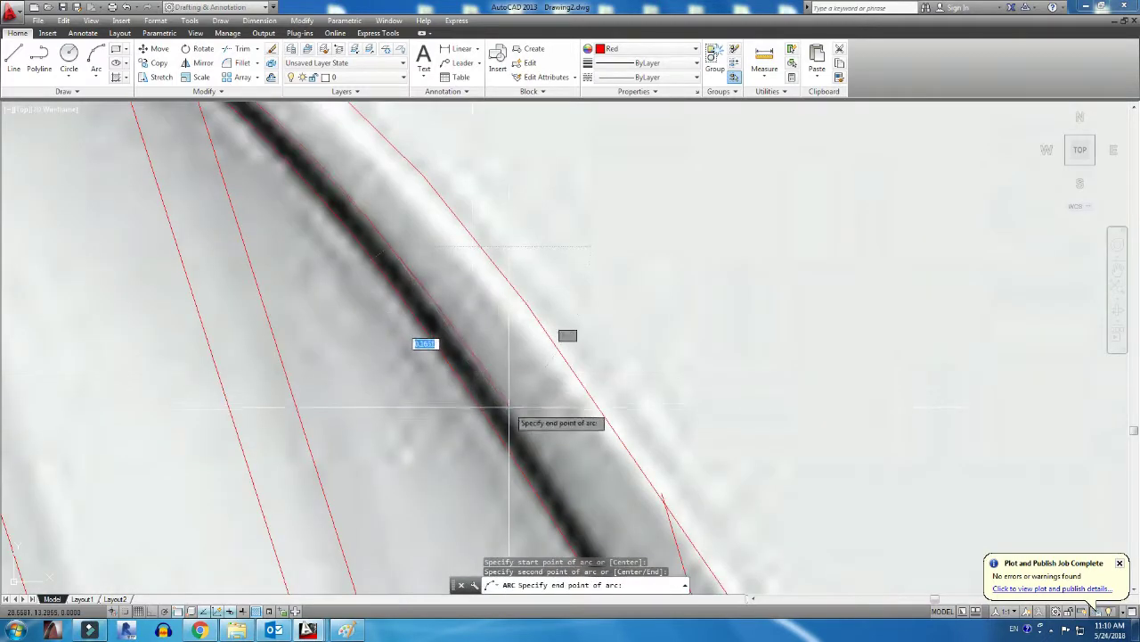
{"action": "left_click", "coordinate": [541, 323]}
Draw the final arc segment ending at the bend of the dark curved band
{"action": "key", "text": "Return"}
{"action": "middle_click_drag", "start_coordinate": [564, 457], "coordinate": [632, 261]}
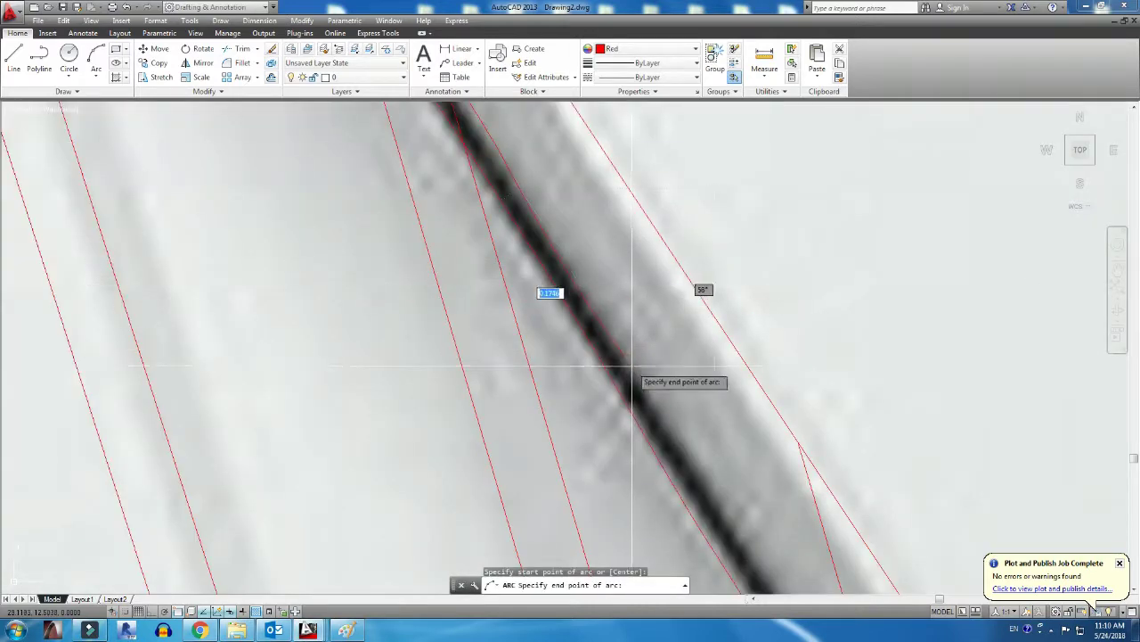
{"action": "middle_click_drag", "start_coordinate": [632, 365], "coordinate": [637, 357]}
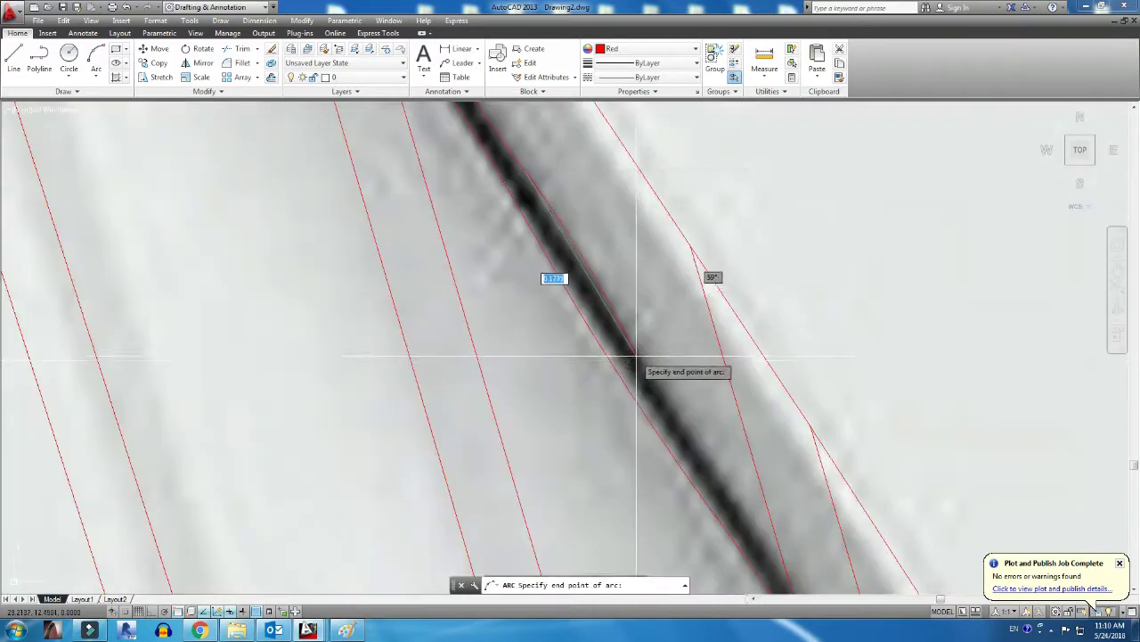
{"action": "middle_click_drag", "start_coordinate": [699, 441], "coordinate": [631, 282]}
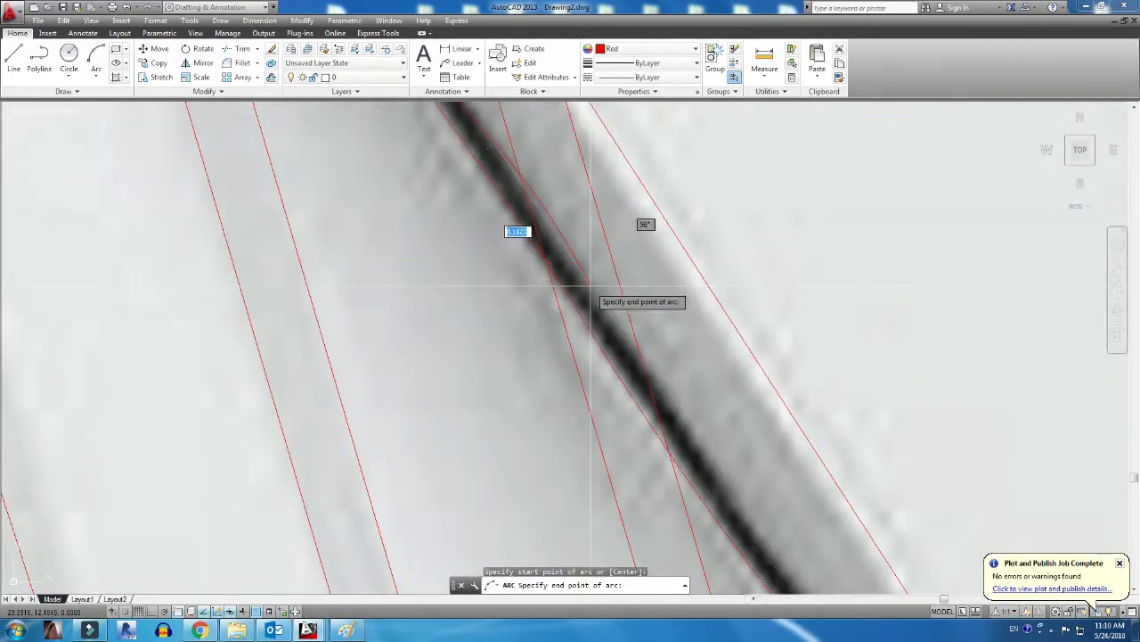
{"action": "middle_click_drag", "start_coordinate": [684, 425], "coordinate": [568, 243]}
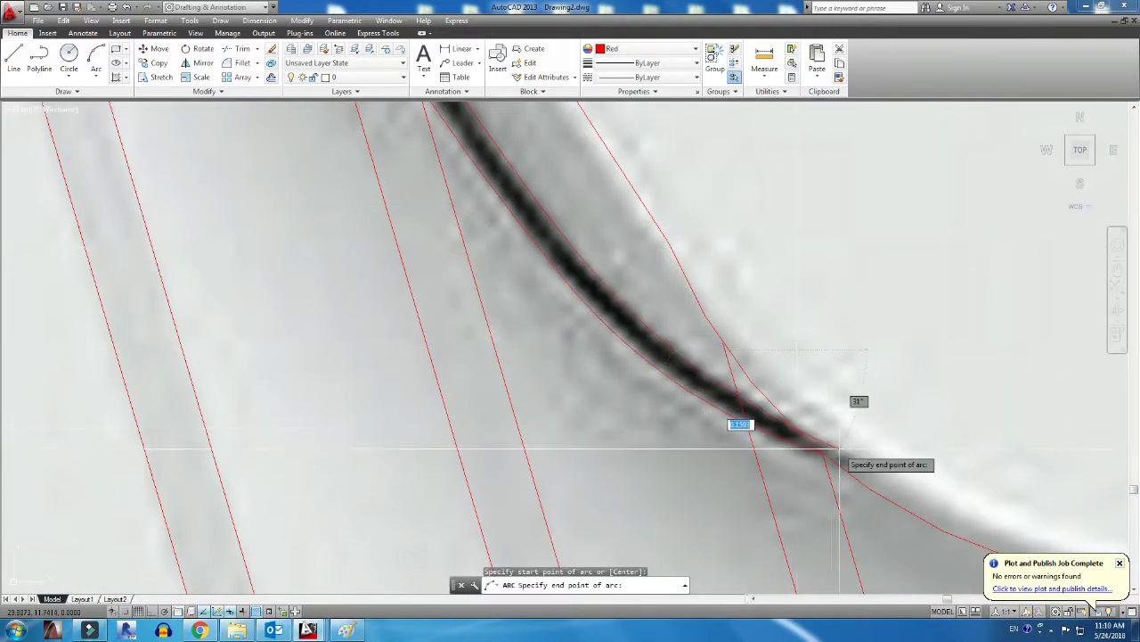
{"action": "left_click", "coordinate": [807, 445]}
Attempt to trim the overlapping lines with TR, then cancel
{"action": "type", "text": "tr"}
{"action": "key", "text": "Return"}
{"action": "key", "text": "Return"}
{"action": "scroll", "coordinate": [759, 417], "scroll_direction": "up", "scroll_amount": 3}
{"action": "scroll", "coordinate": [587, 323], "scroll_direction": "down", "scroll_amount": 3}
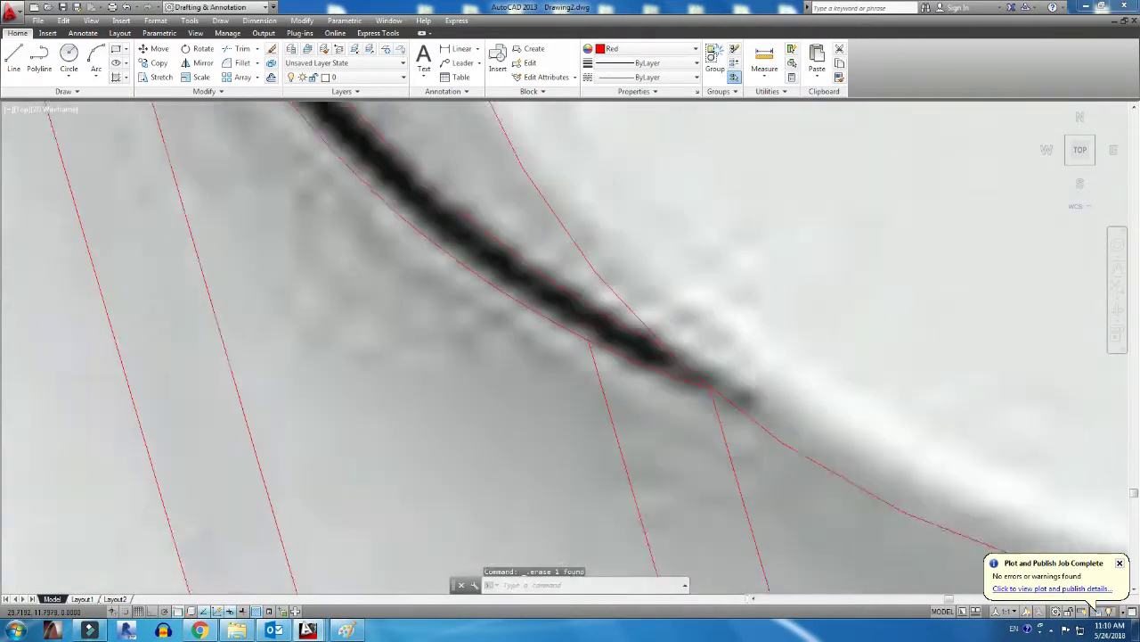
{"action": "scroll", "coordinate": [597, 339], "scroll_direction": "down", "scroll_amount": 2}
{"action": "key", "text": "Escape"}
{"action": "key", "text": "Return"}
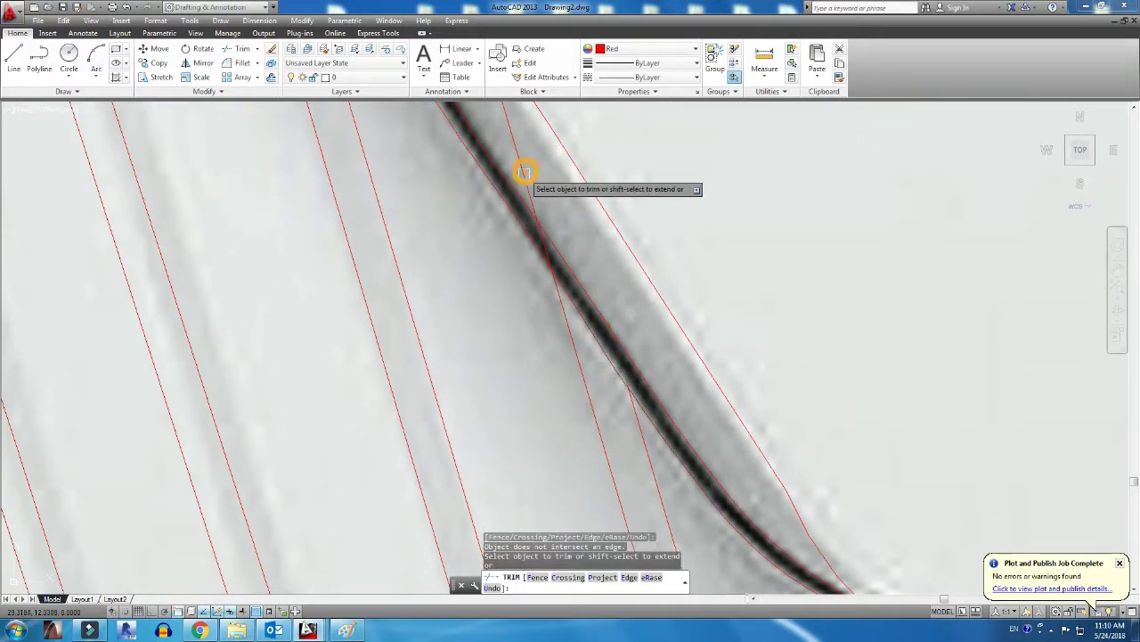
{"action": "scroll", "coordinate": [534, 242], "scroll_direction": "up", "scroll_amount": 2}
{"action": "key", "text": "Escape"}
Cancel the remaining trim and zoom out to view the whole projector image
{"action": "scroll", "coordinate": [592, 321], "scroll_direction": "up", "scroll_amount": 2}
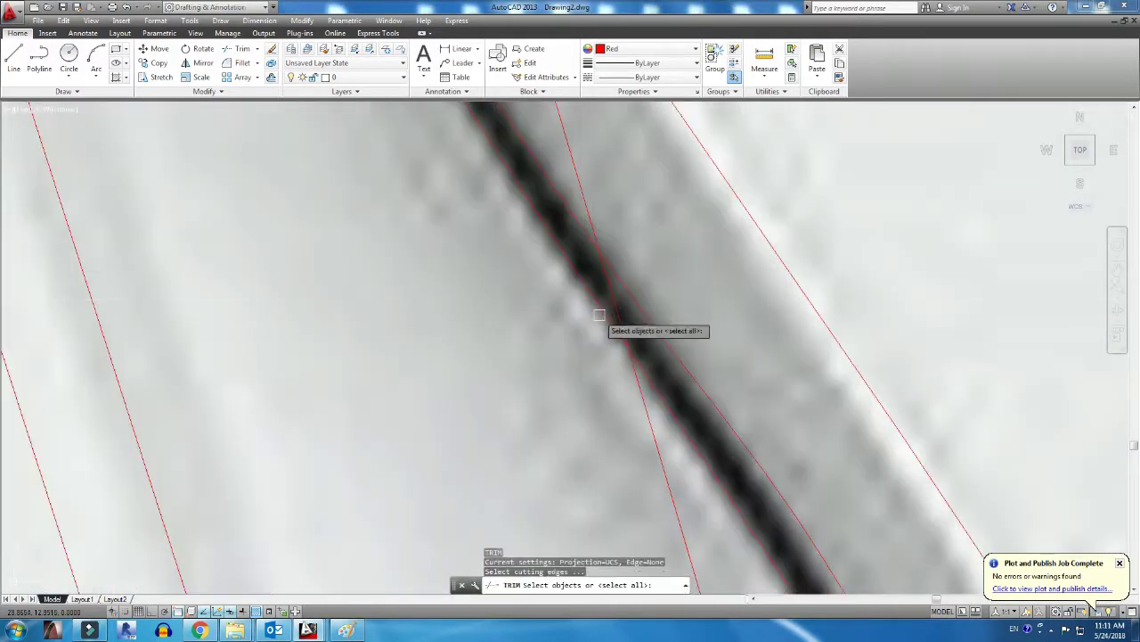
{"action": "scroll", "coordinate": [611, 300], "scroll_direction": "down", "scroll_amount": 3}
{"action": "scroll", "coordinate": [611, 300], "scroll_direction": "up", "scroll_amount": 1}
{"action": "key", "text": "Escape"}
{"action": "scroll", "coordinate": [534, 291], "scroll_direction": "up", "scroll_amount": 2}
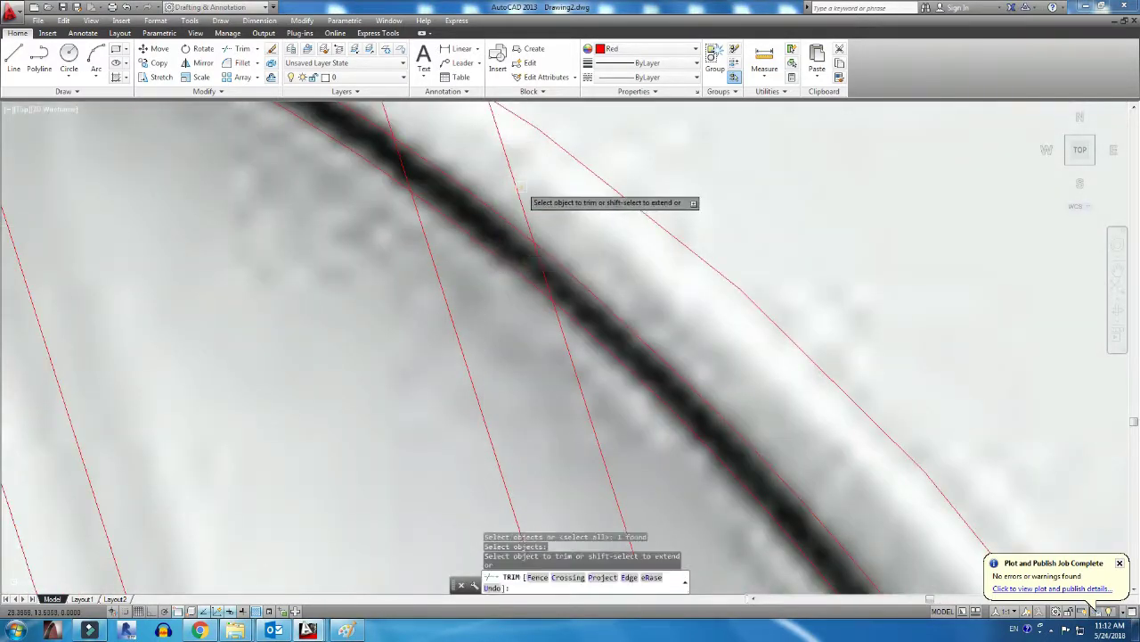
{"action": "scroll", "coordinate": [539, 303], "scroll_direction": "up", "scroll_amount": 1}
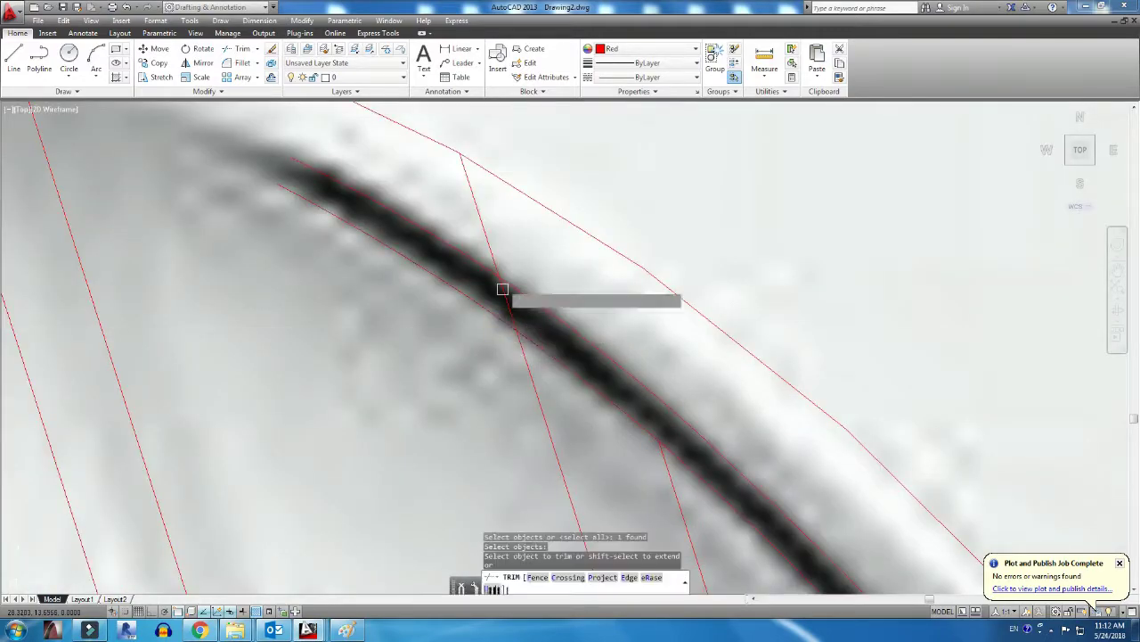
{"action": "scroll", "coordinate": [514, 268], "scroll_direction": "down", "scroll_amount": 3}
{"action": "key", "text": "Escape"}
{"action": "scroll", "coordinate": [515, 254], "scroll_direction": "up", "scroll_amount": 1}
{"action": "scroll", "coordinate": [490, 267], "scroll_direction": "down", "scroll_amount": 5}
Draw a red 3-point arc from the foot to the ring's right edge
{"action": "scroll", "coordinate": [463, 339], "scroll_direction": "down", "scroll_amount": 5}
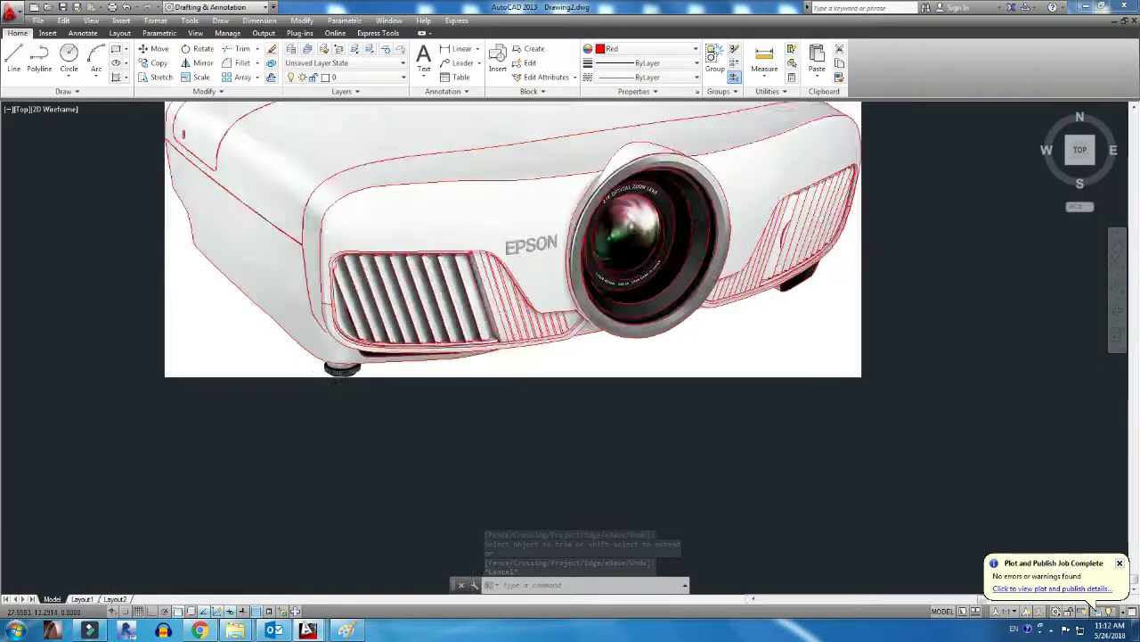
{"action": "scroll", "coordinate": [471, 418], "scroll_direction": "down", "scroll_amount": 3}
{"action": "scroll", "coordinate": [419, 420], "scroll_direction": "up", "scroll_amount": 5}
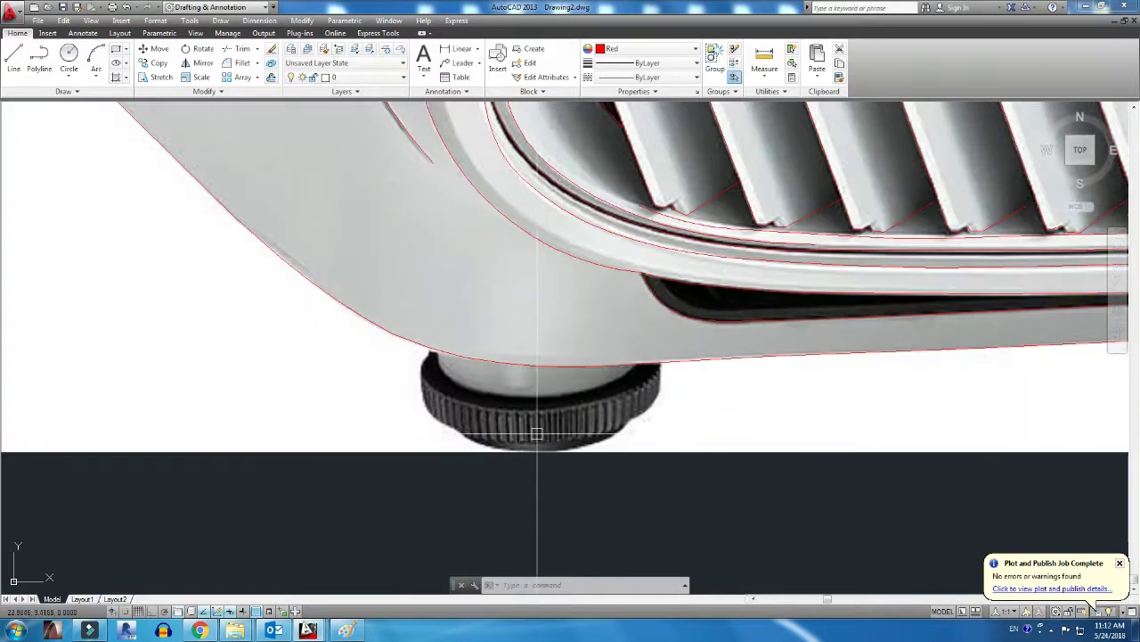
{"action": "scroll", "coordinate": [540, 434], "scroll_direction": "up", "scroll_amount": 2}
{"action": "scroll", "coordinate": [484, 463], "scroll_direction": "up", "scroll_amount": 1}
{"action": "type", "text": "a"}
{"action": "key", "text": "Return"}
{"action": "left_click", "coordinate": [352, 239]}
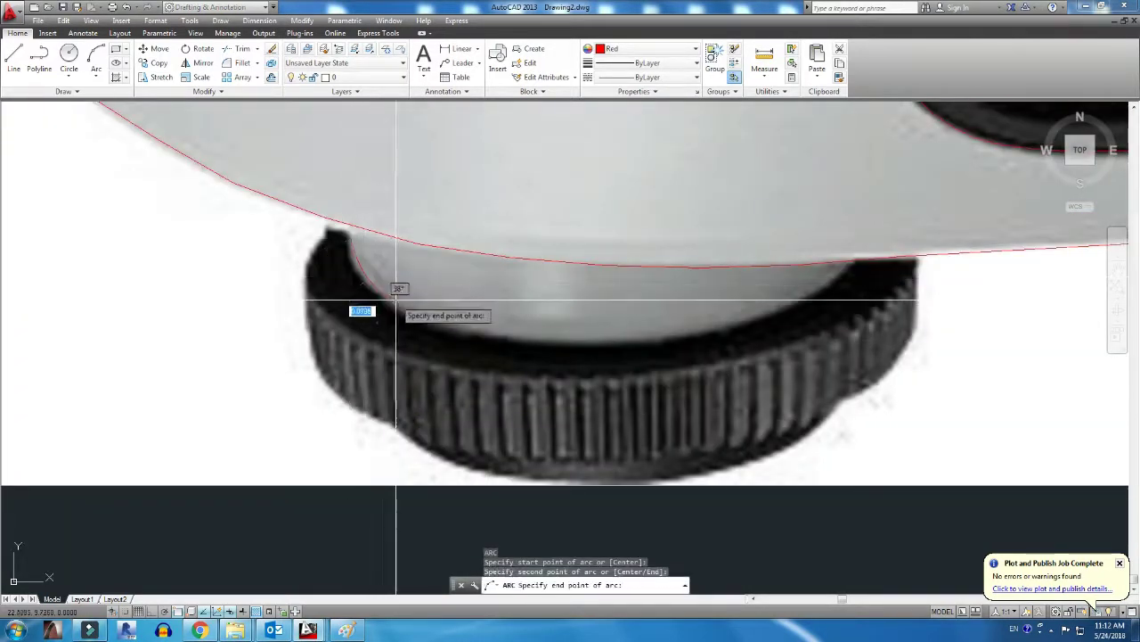
{"action": "left_click", "coordinate": [407, 311]}
{"action": "left_click", "coordinate": [850, 260]}
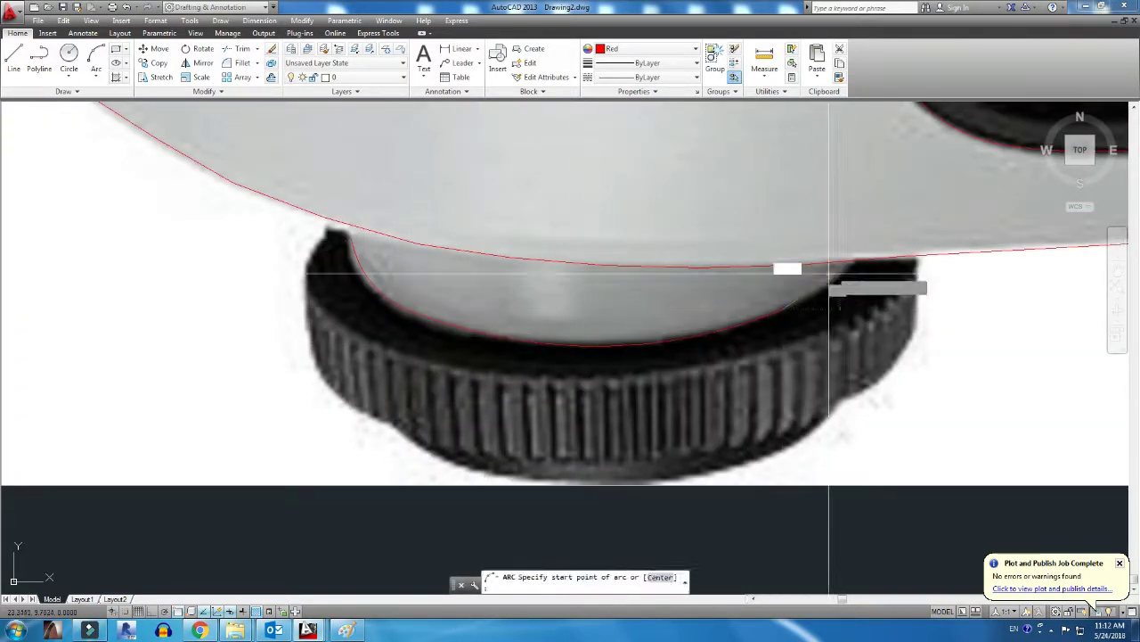
{"action": "type", "text": "tr"}
{"action": "key", "text": "Return"}
{"action": "key", "text": "Escape"}
Attempt arcs at the ring's left edge, cancelling the unfinished one
{"action": "key", "text": "Return"}
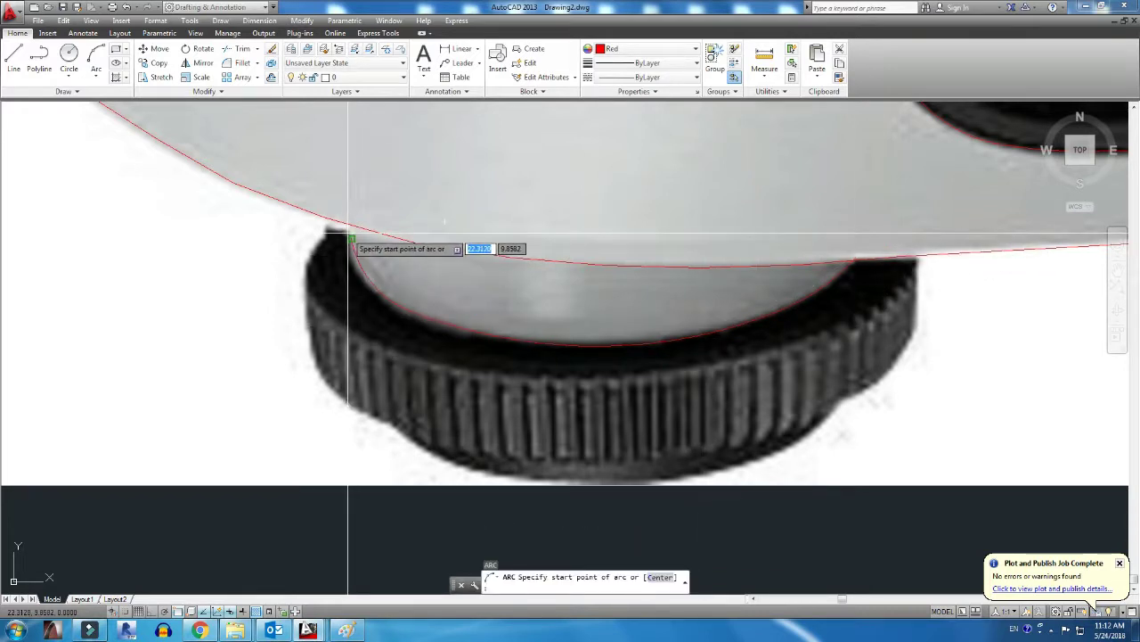
{"action": "scroll", "coordinate": [348, 231], "scroll_direction": "up", "scroll_amount": 3}
{"action": "left_click", "coordinate": [344, 208]}
{"action": "left_click", "coordinate": [349, 142]}
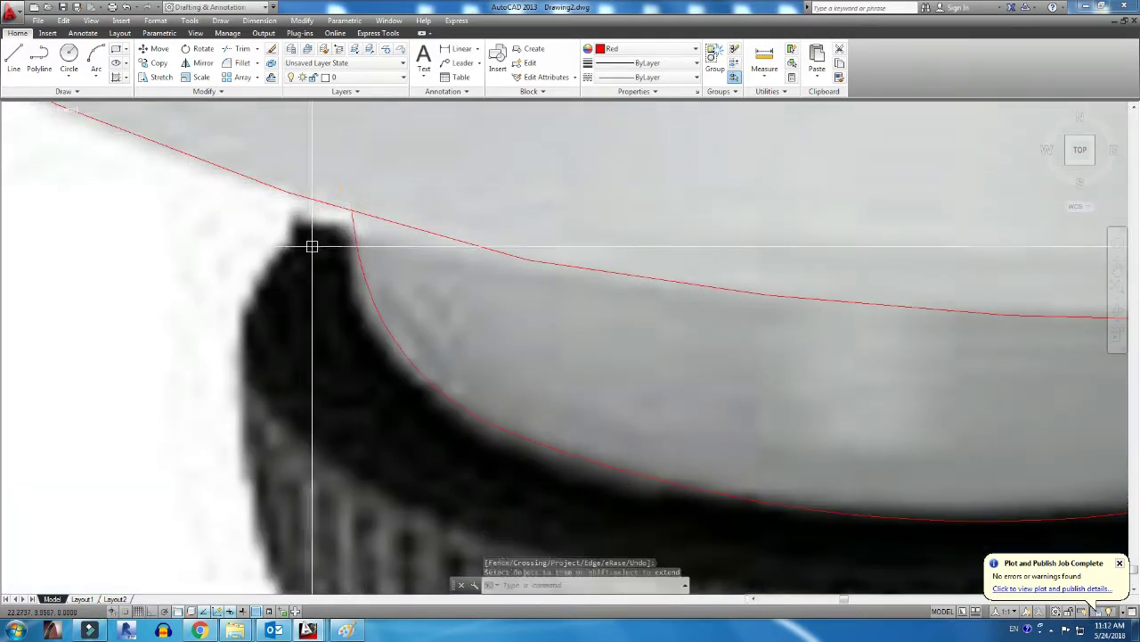
{"action": "key", "text": "Return"}
{"action": "left_click", "coordinate": [353, 232]}
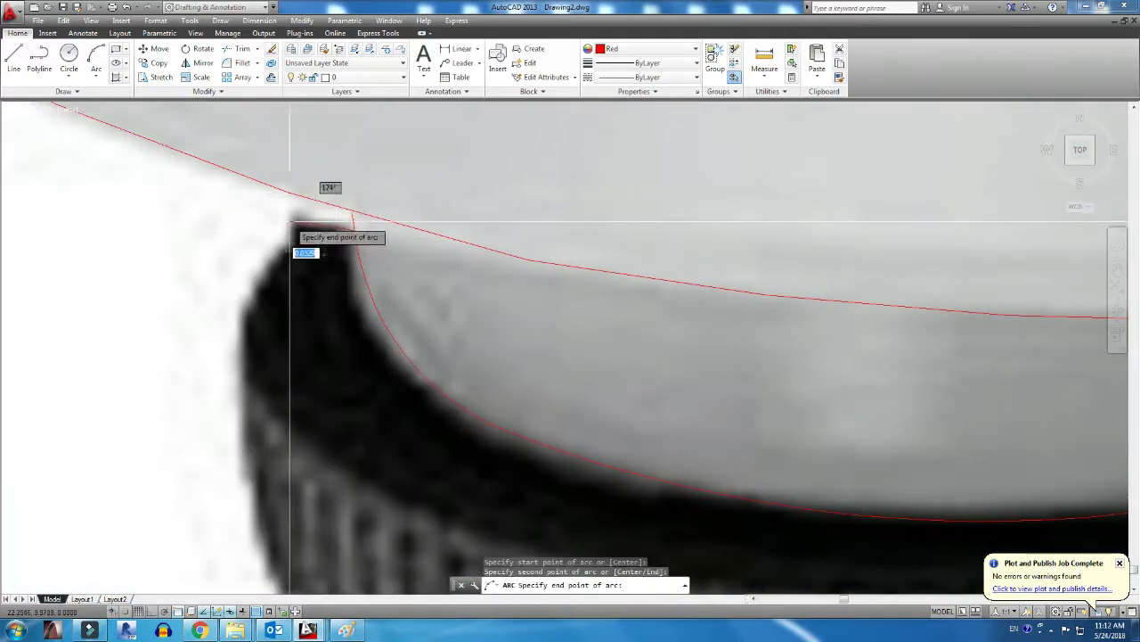
{"action": "left_click", "coordinate": [299, 218]}
{"action": "key", "text": "Escape"}
Trace two arcs along the ring's edge, ending at its right corner
{"action": "key", "text": "Return"}
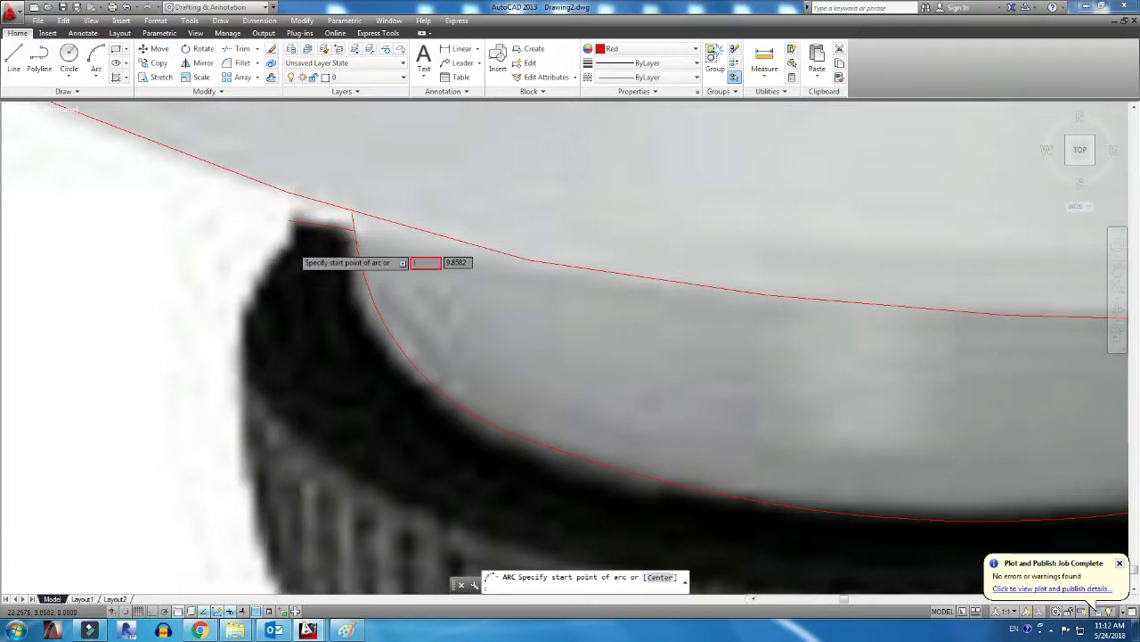
{"action": "left_click", "coordinate": [291, 220]}
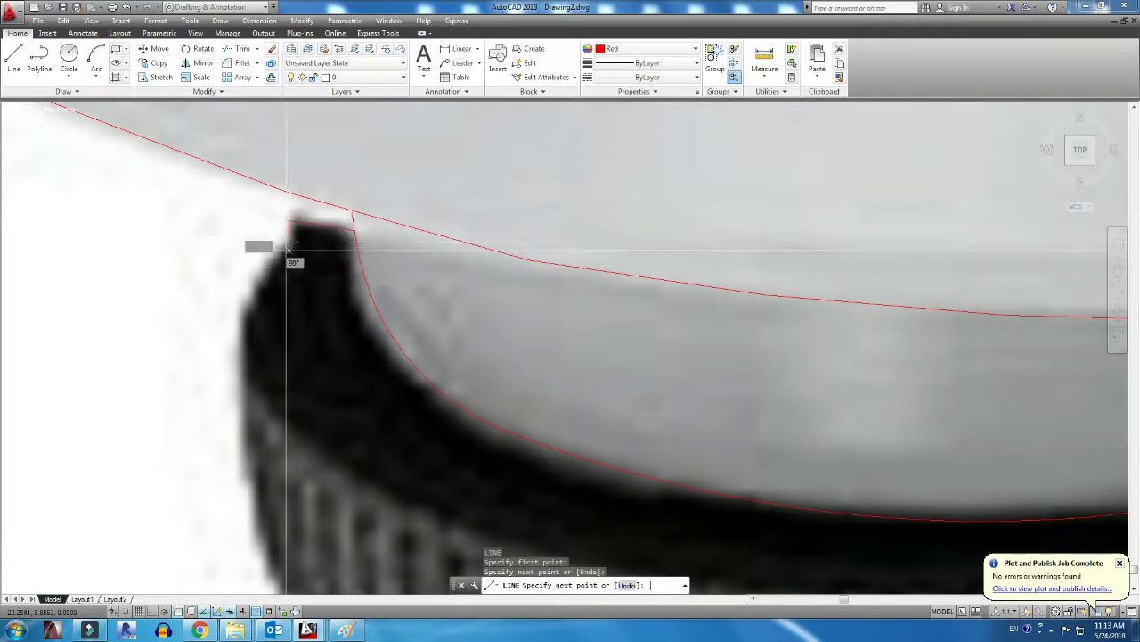
{"action": "left_click", "coordinate": [270, 425]}
{"action": "scroll", "coordinate": [270, 425], "scroll_direction": "down", "scroll_amount": 2}
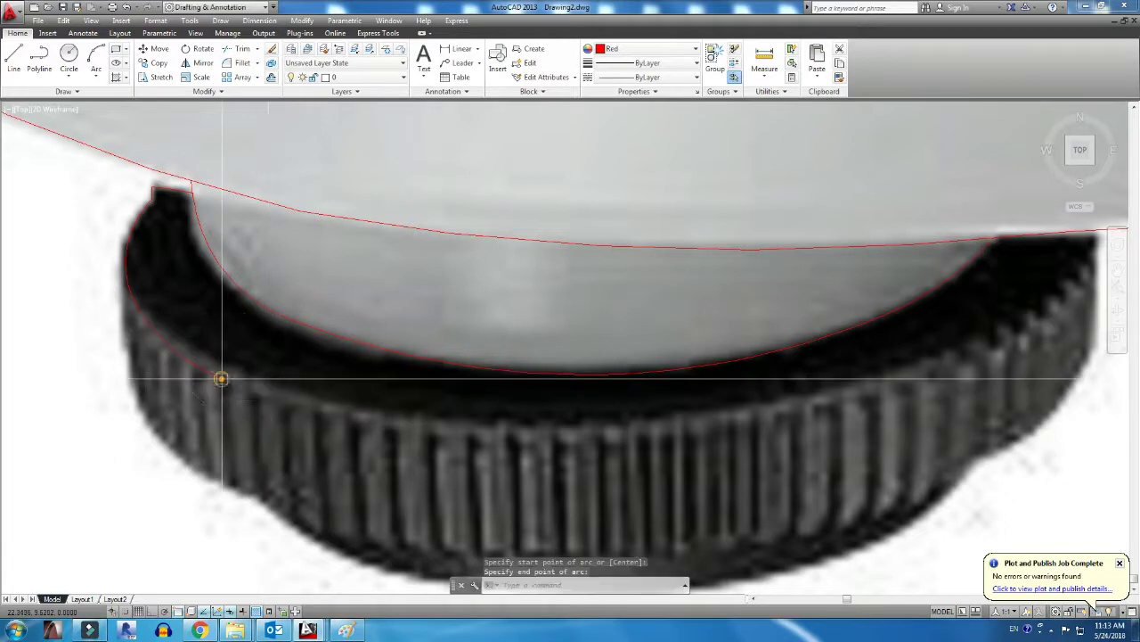
{"action": "left_click", "coordinate": [741, 392]}
{"action": "key", "text": "Return"}
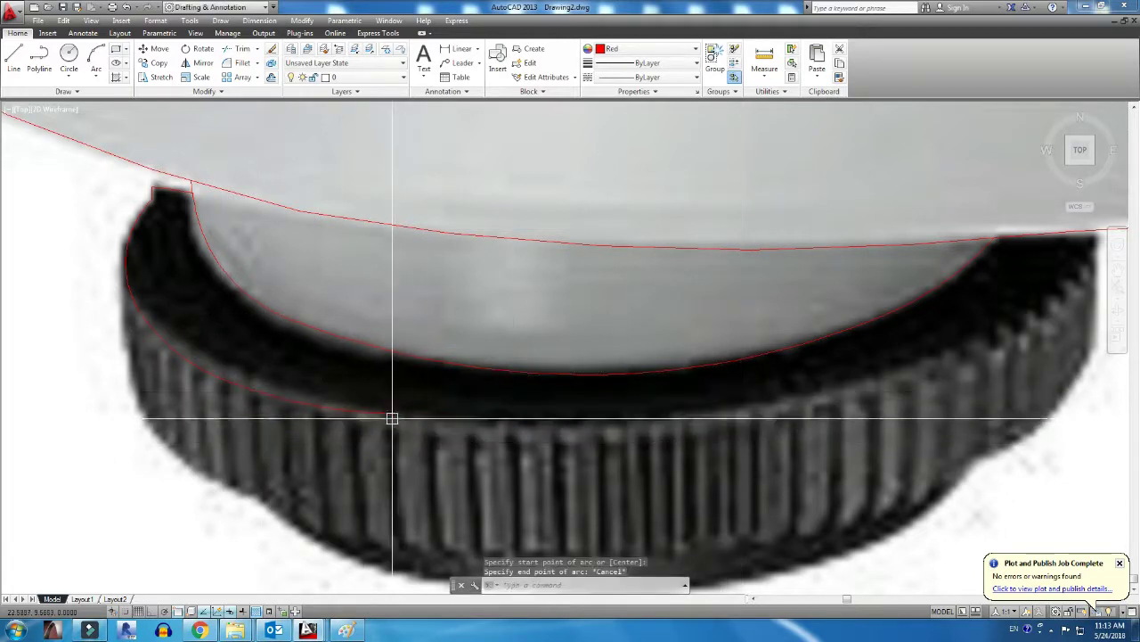
{"action": "scroll", "coordinate": [407, 408], "scroll_direction": "up", "scroll_amount": 3}
{"action": "left_click", "coordinate": [433, 438]}
{"action": "scroll", "coordinate": [433, 437], "scroll_direction": "down", "scroll_amount": 3}
{"action": "left_click", "coordinate": [865, 382]}
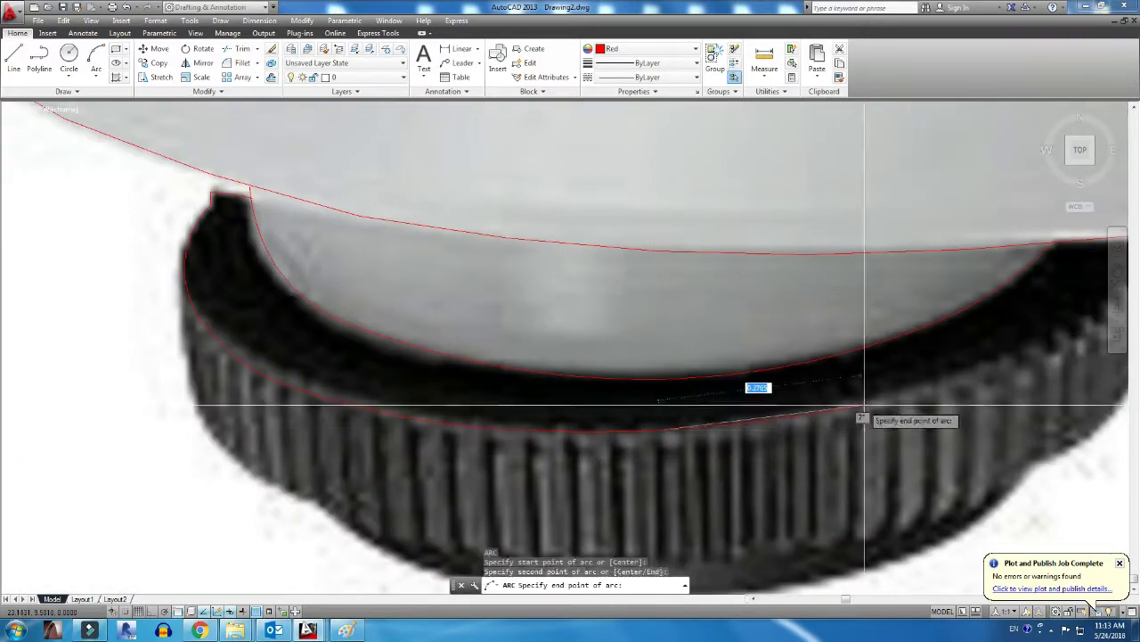
{"action": "scroll", "coordinate": [865, 383], "scroll_direction": "up", "scroll_amount": 3}
{"action": "left_click", "coordinate": [811, 370]}
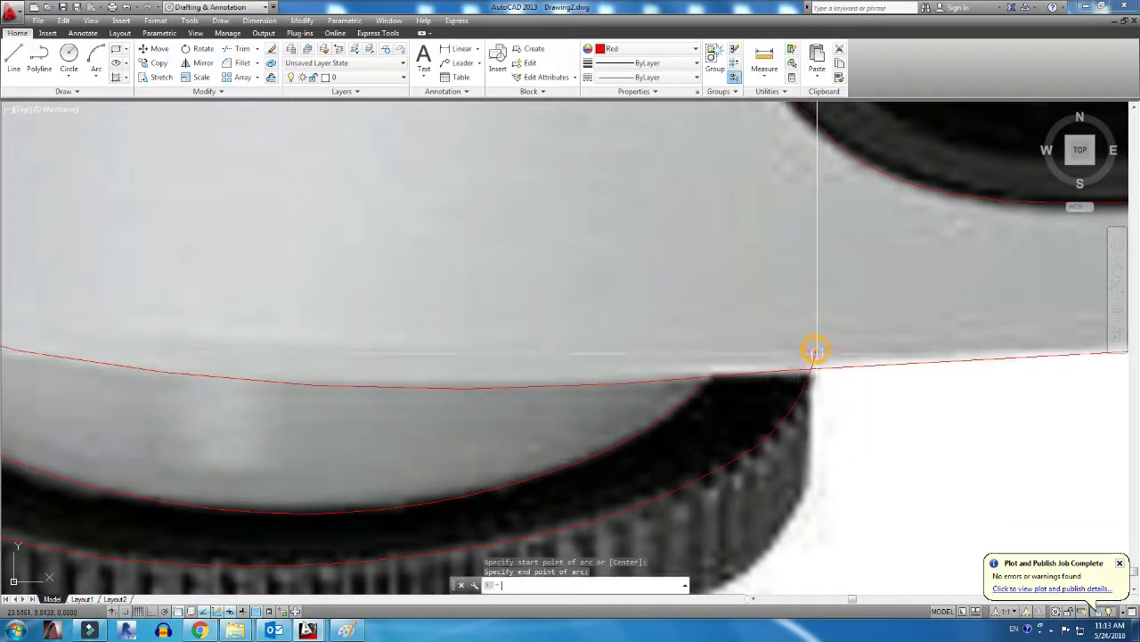
Draw an arc from the ring's lower corner along its lower edge
{"action": "type", "text": "l"}
{"action": "key", "text": "Return"}
{"action": "left_click", "coordinate": [811, 369]}
{"action": "key", "text": "Escape"}
{"action": "type", "text": "a"}
{"action": "key", "text": "Return"}
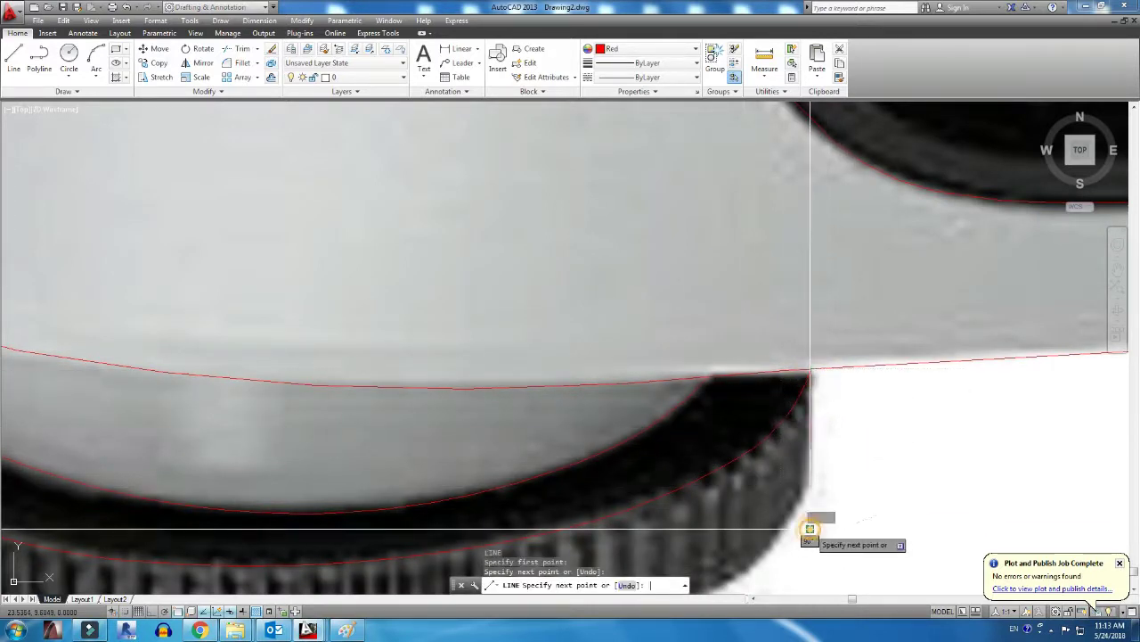
{"action": "left_click", "coordinate": [815, 502]}
{"action": "left_click", "coordinate": [852, 341]}
{"action": "scroll", "coordinate": [853, 342], "scroll_direction": "up", "scroll_amount": 3}
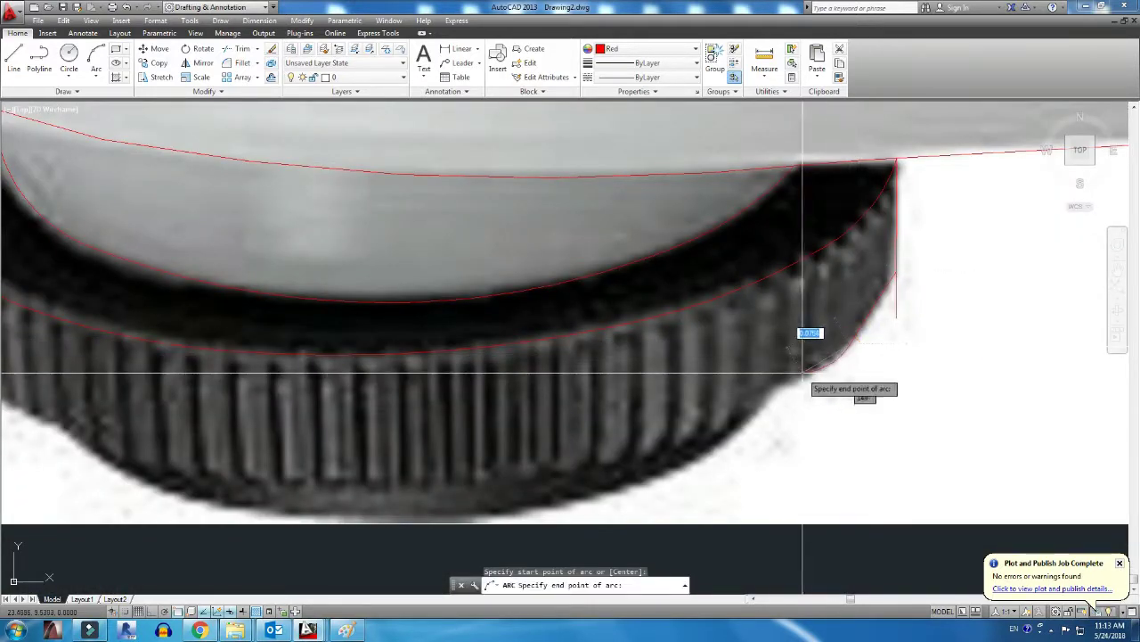
{"action": "left_click", "coordinate": [764, 390]}
Continue with an arc along the lower ring edge to its left edge
{"action": "key", "text": "Return"}
{"action": "left_click", "coordinate": [766, 392]}
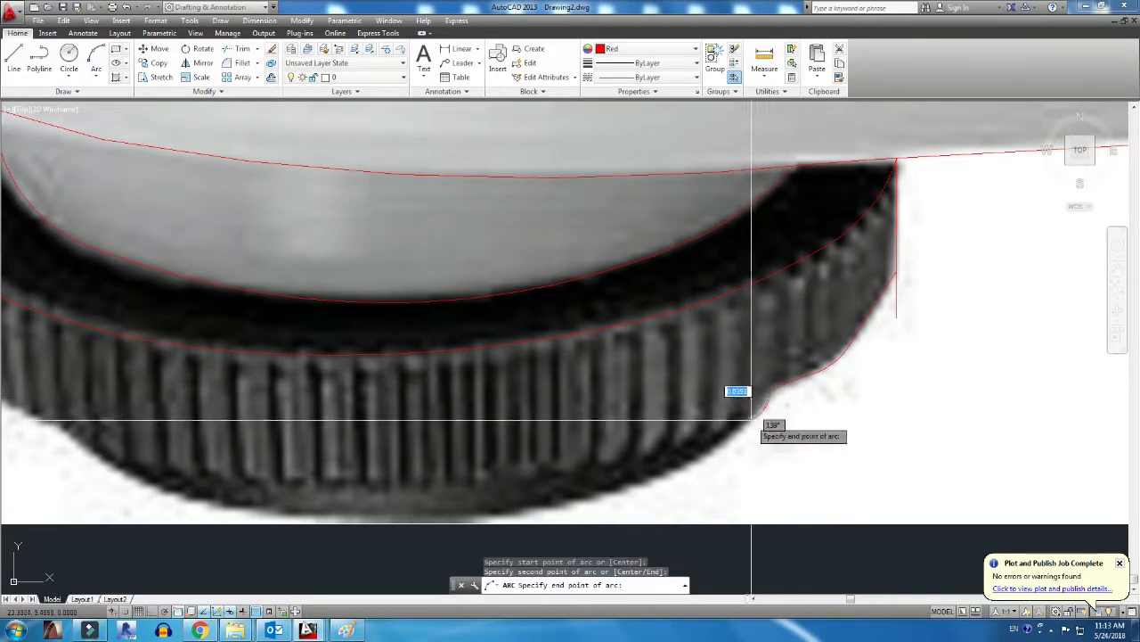
{"action": "left_click", "coordinate": [595, 490]}
{"action": "scroll", "coordinate": [743, 407], "scroll_direction": "down", "scroll_amount": 5}
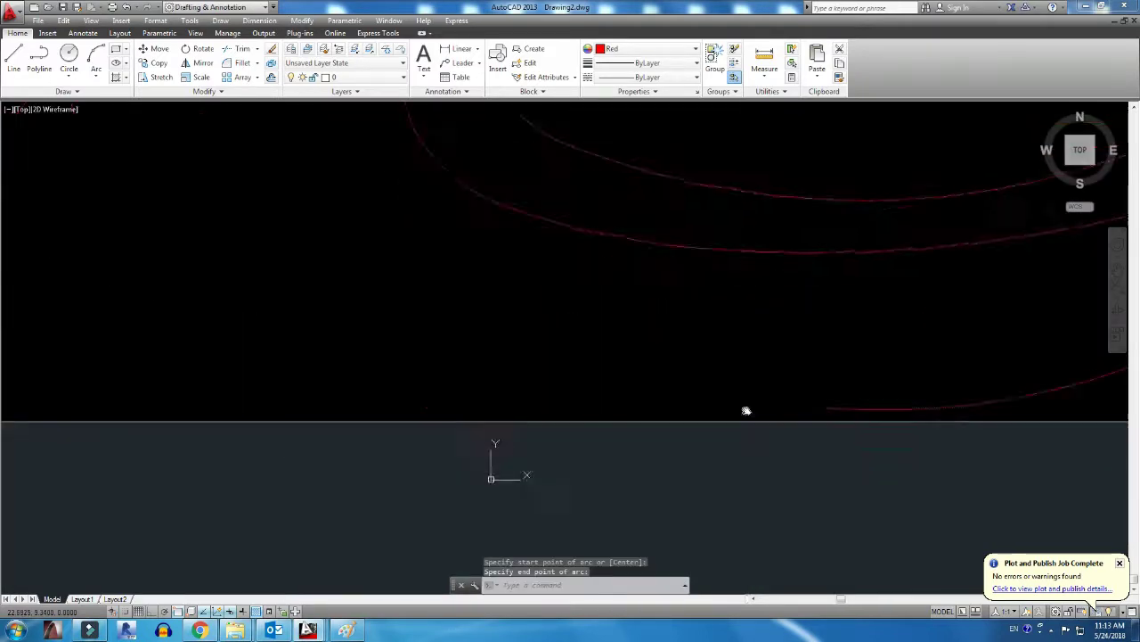
{"action": "scroll", "coordinate": [743, 407], "scroll_direction": "up", "scroll_amount": 5}
{"action": "scroll", "coordinate": [534, 306], "scroll_direction": "up", "scroll_amount": 3}
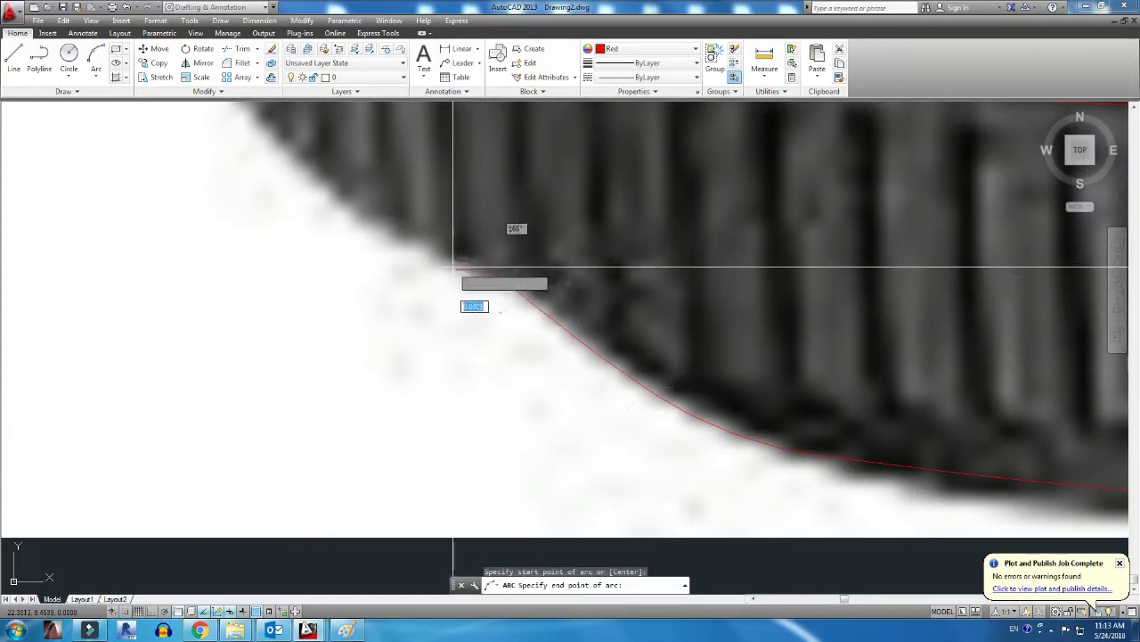
{"action": "scroll", "coordinate": [441, 367], "scroll_direction": "down", "scroll_amount": 4}
{"action": "left_click", "coordinate": [434, 358]}
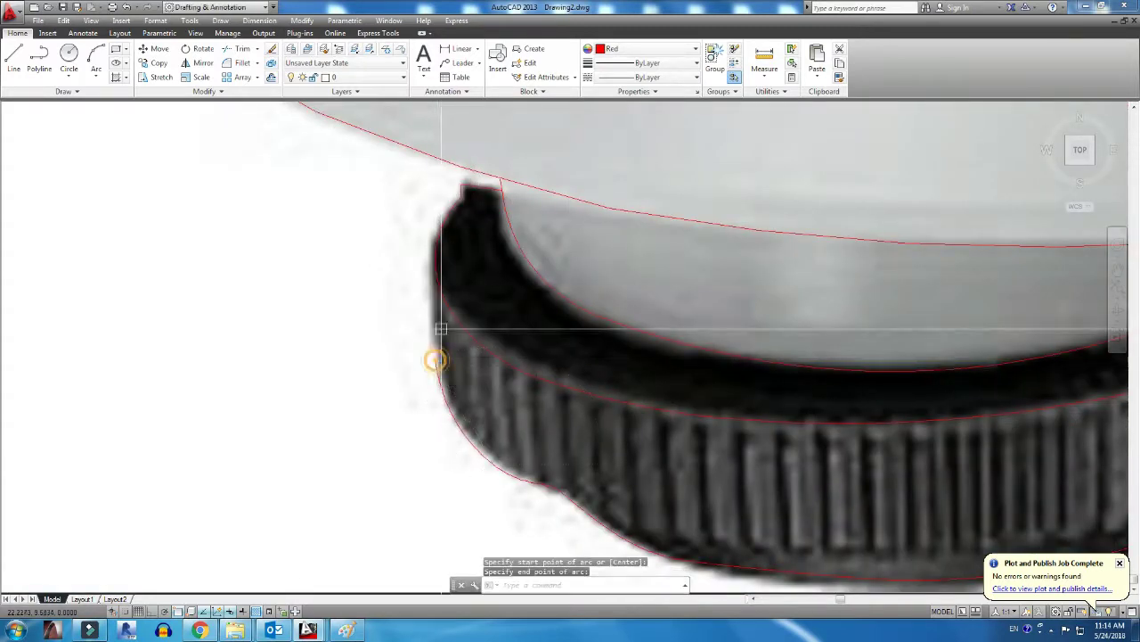
Try a line and a trim, both cancelled, then start a rectangle
{"action": "type", "text": "l"}
{"action": "key", "text": "Return"}
{"action": "left_click", "coordinate": [407, 306]}
{"action": "key", "text": "Escape"}
{"action": "scroll", "coordinate": [693, 448], "scroll_direction": "up", "scroll_amount": 2}
{"action": "scroll", "coordinate": [694, 448], "scroll_direction": "down", "scroll_amount": 3}
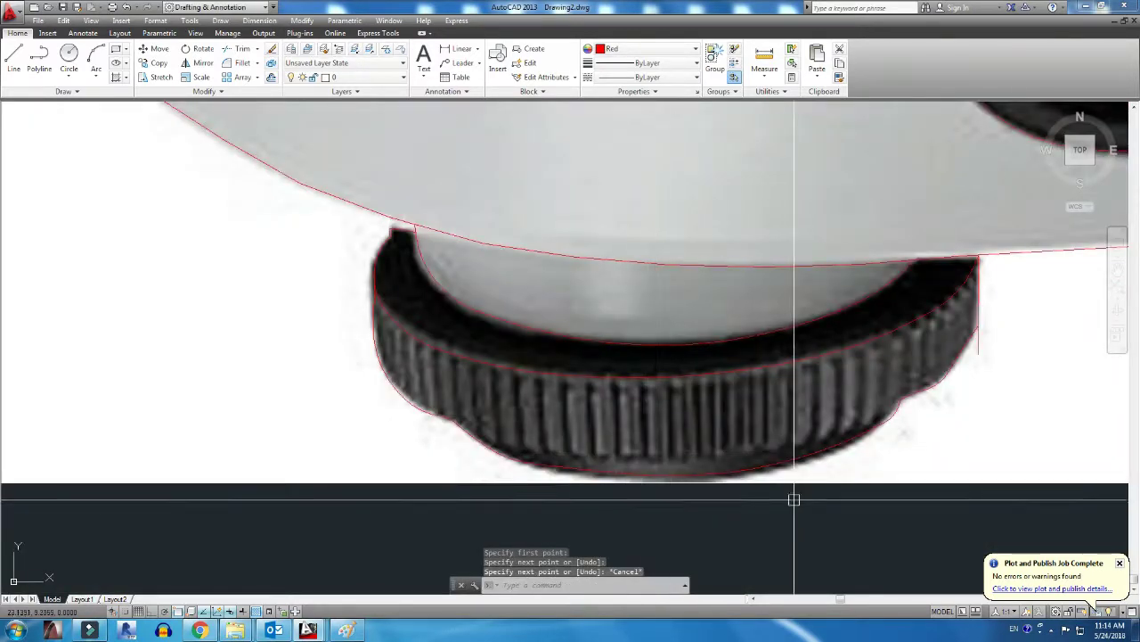
{"action": "type", "text": "tr"}
{"action": "key", "text": "Return"}
{"action": "key", "text": "Return"}
{"action": "scroll", "coordinate": [797, 496], "scroll_direction": "up", "scroll_amount": 5}
{"action": "key", "text": "Escape"}
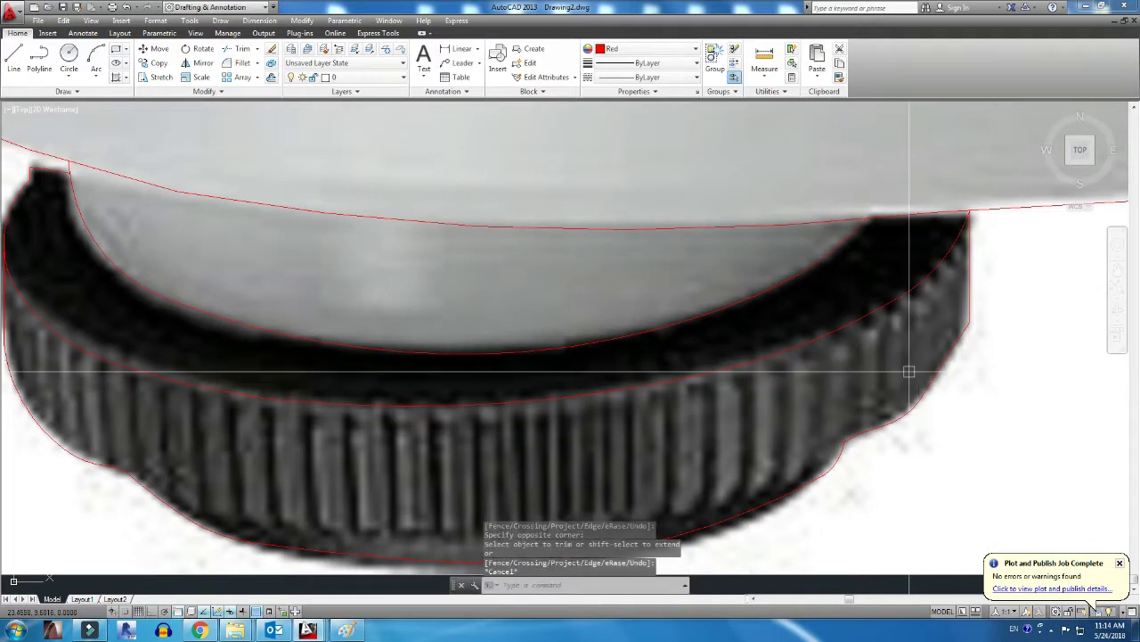
{"action": "type", "text": "rec"}
{"action": "key", "text": "Return"}
{"action": "scroll", "coordinate": [534, 267], "scroll_direction": "up", "scroll_amount": 2}
Draw a rectangle over one rib and move it into place
{"action": "scroll", "coordinate": [522, 255], "scroll_direction": "up", "scroll_amount": 2}
{"action": "left_click", "coordinate": [526, 245]}
{"action": "left_click", "coordinate": [549, 429]}
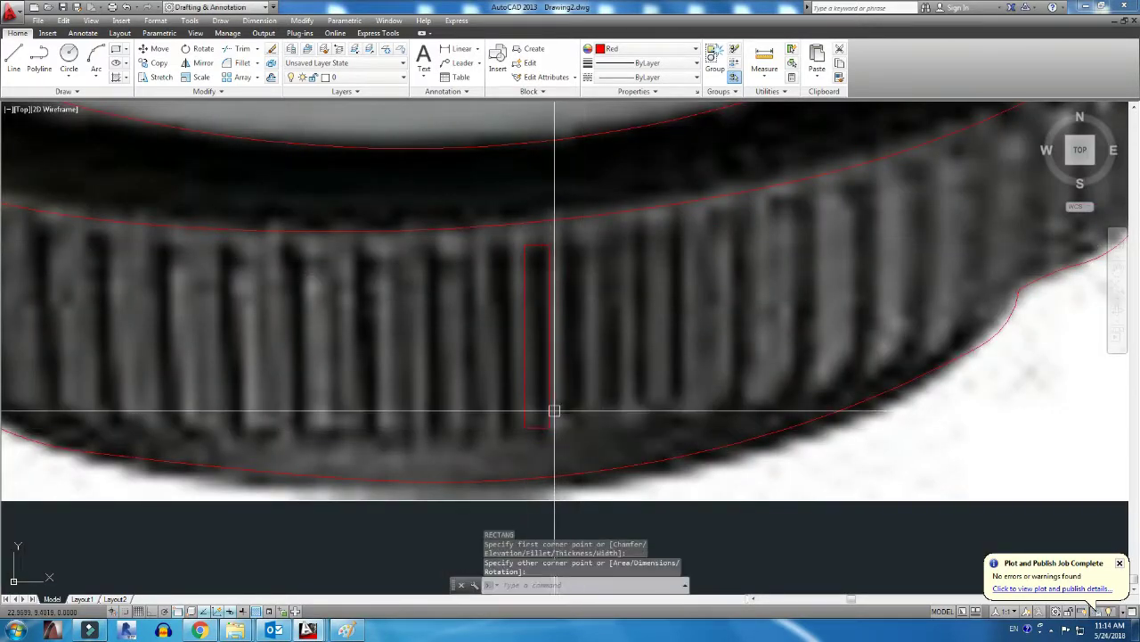
{"action": "left_click", "coordinate": [555, 407]}
{"action": "type", "text": "m"}
{"action": "key", "text": "Return"}
{"action": "left_click", "coordinate": [609, 393]}
{"action": "left_click", "coordinate": [555, 400]}
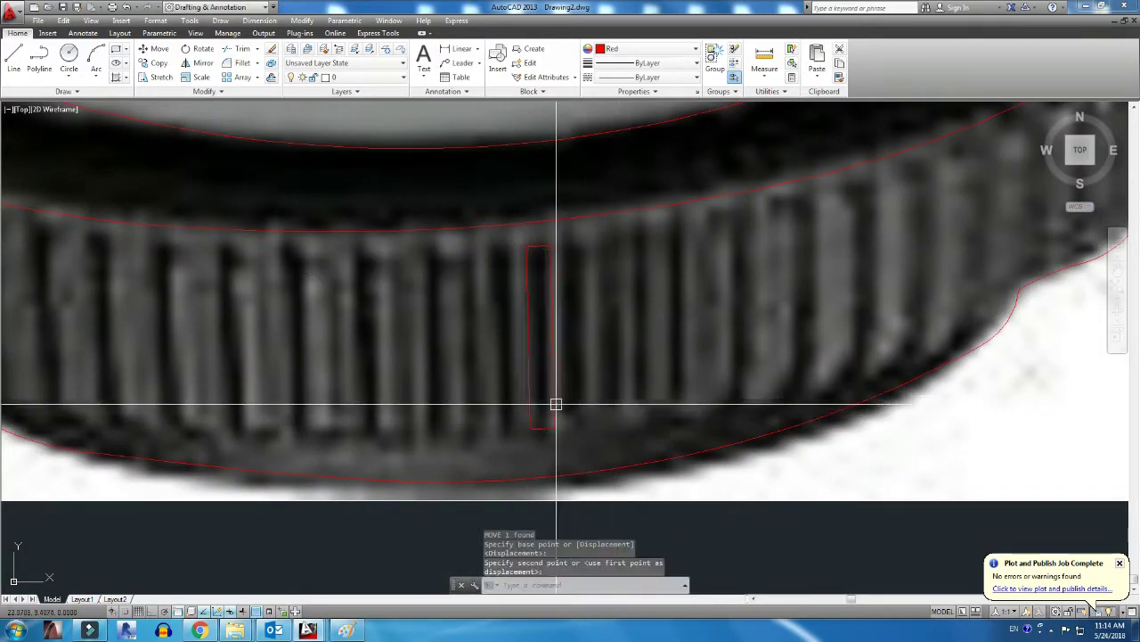
Round the rib rectangle's corners with FILLET
{"action": "type", "text": "f"}
{"action": "key", "text": "Return"}
{"action": "type", "text": "r"}
{"action": "key", "text": "Return"}
{"action": "scroll", "coordinate": [555, 268], "scroll_direction": "up", "scroll_amount": 3}
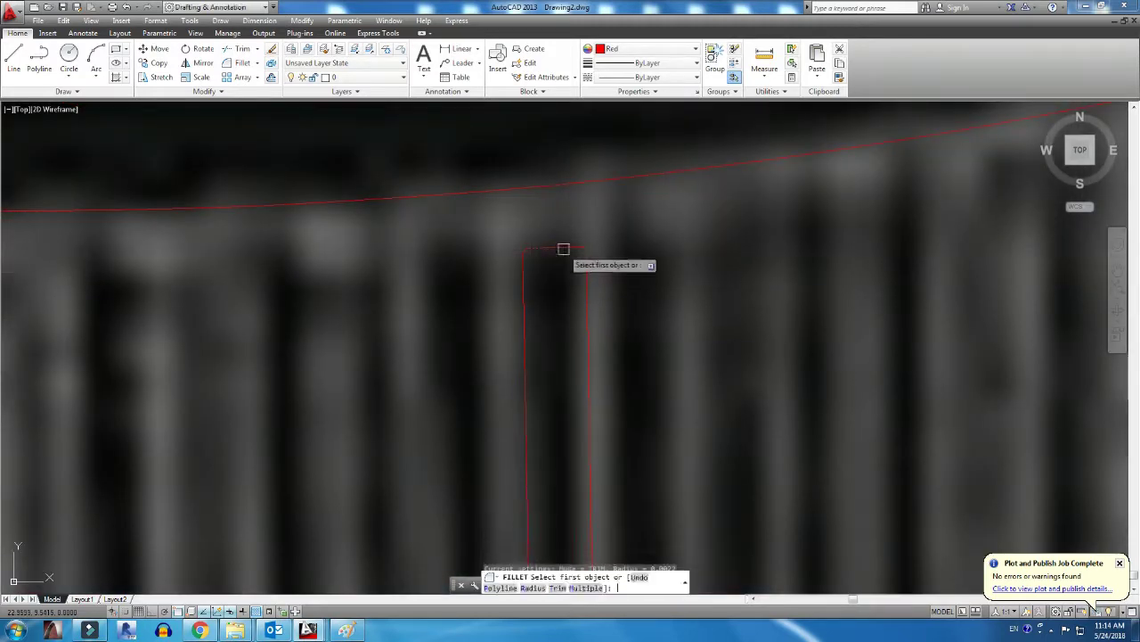
{"action": "scroll", "coordinate": [583, 265], "scroll_direction": "down", "scroll_amount": 3}
{"action": "scroll", "coordinate": [561, 390], "scroll_direction": "up", "scroll_amount": 3}
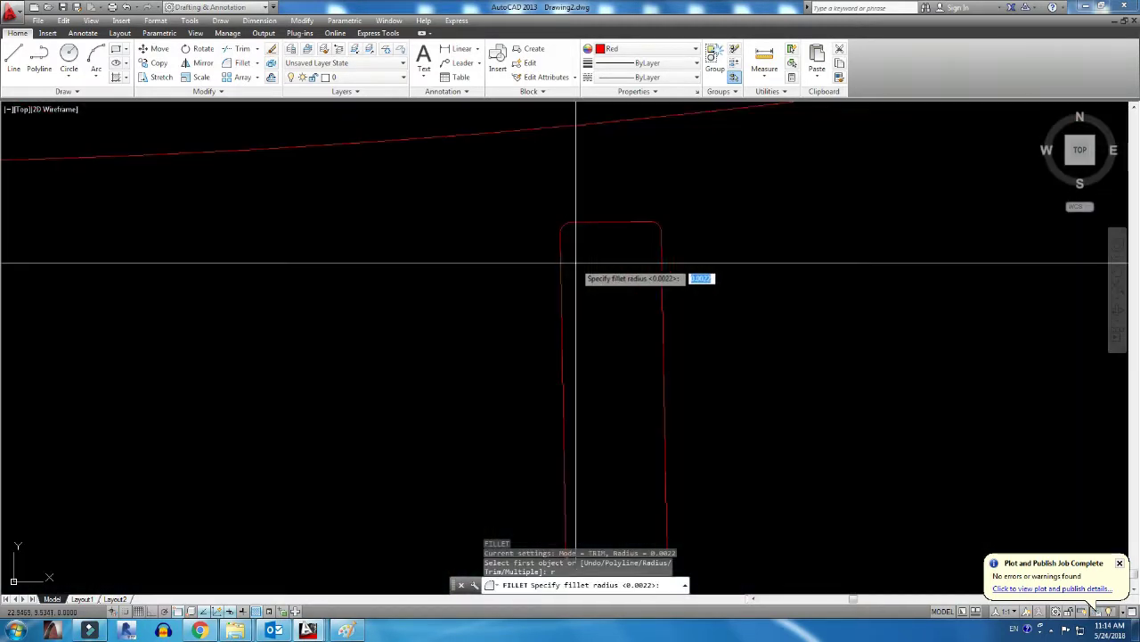
{"action": "left_click", "coordinate": [561, 259]}
{"action": "scroll", "coordinate": [627, 224], "scroll_direction": "down", "scroll_amount": 3}
{"action": "scroll", "coordinate": [606, 326], "scroll_direction": "down", "scroll_amount": 2}
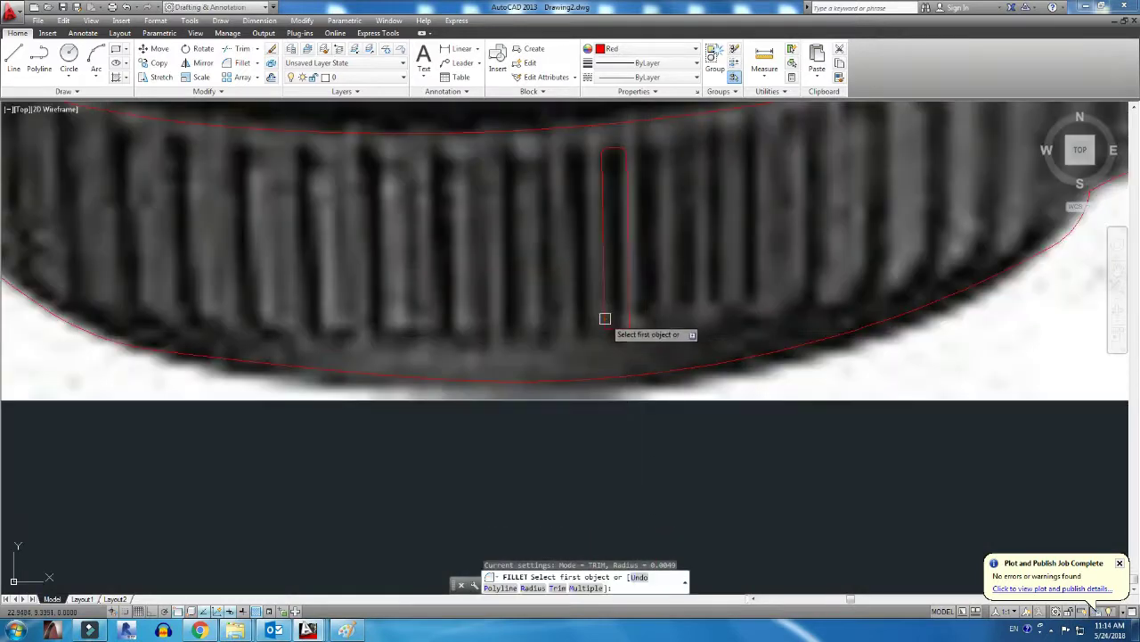
{"action": "scroll", "coordinate": [629, 318], "scroll_direction": "down", "scroll_amount": 3}
Copy the rounded rectangle onto each rib across the ring, left and right
{"action": "type", "text": "co"}
{"action": "key", "text": "Return"}
{"action": "left_click", "coordinate": [719, 437]}
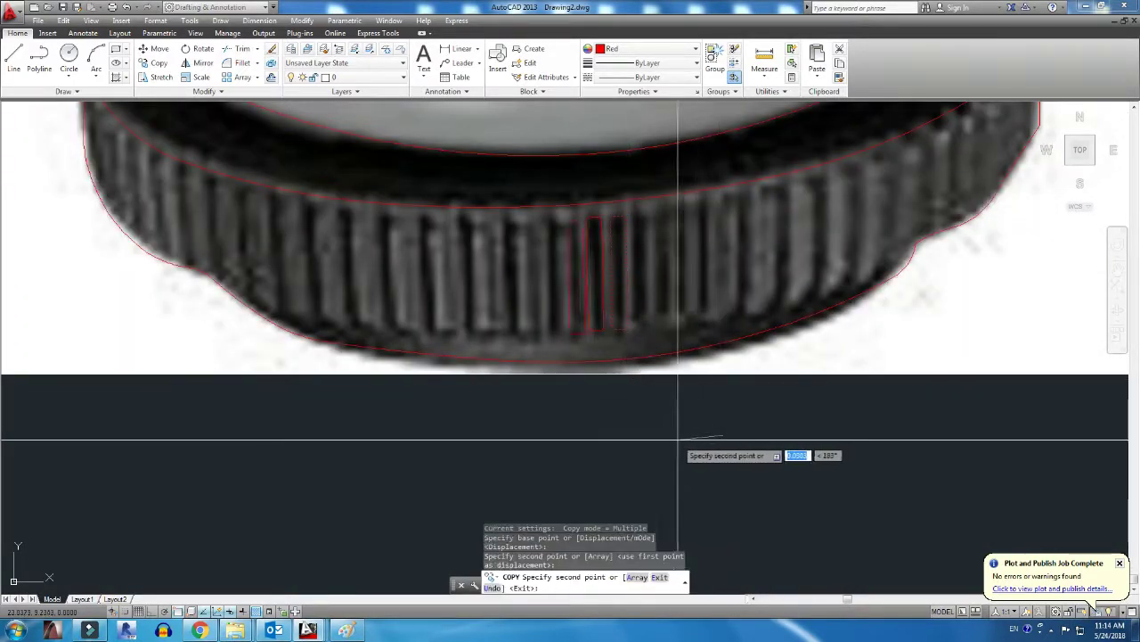
{"action": "left_click", "coordinate": [679, 437]}
{"action": "left_click", "coordinate": [648, 437]}
{"action": "left_click", "coordinate": [616, 439]}
{"action": "left_click", "coordinate": [576, 441]}
{"action": "left_click", "coordinate": [536, 442]}
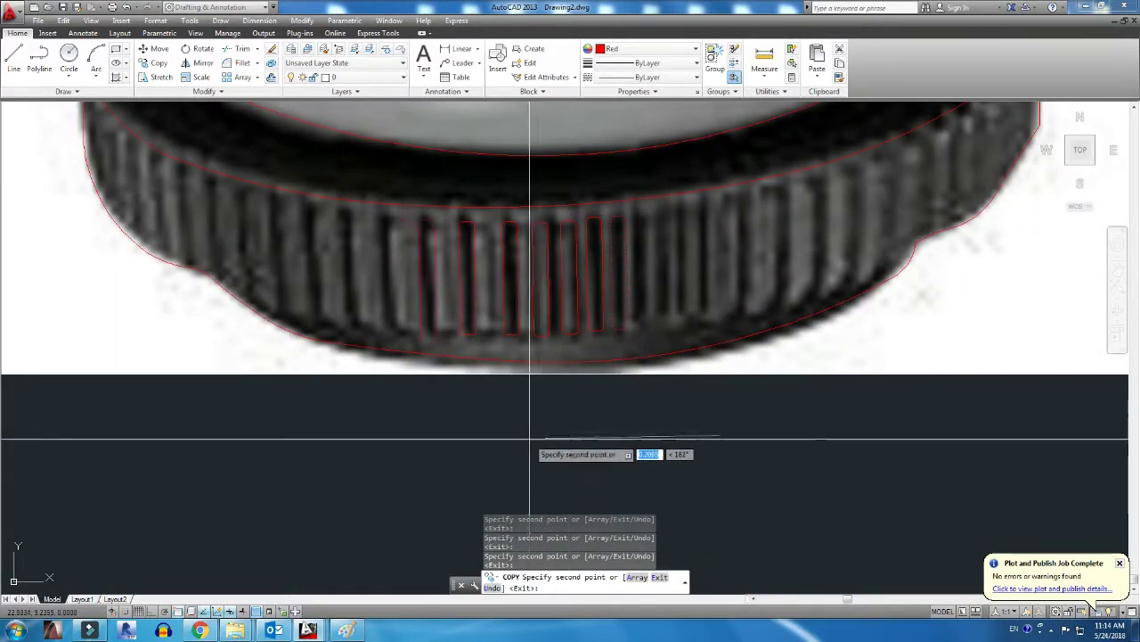
{"action": "left_click", "coordinate": [496, 444]}
{"action": "left_click", "coordinate": [456, 442]}
{"action": "left_click", "coordinate": [410, 424]}
{"action": "left_click", "coordinate": [381, 426]}
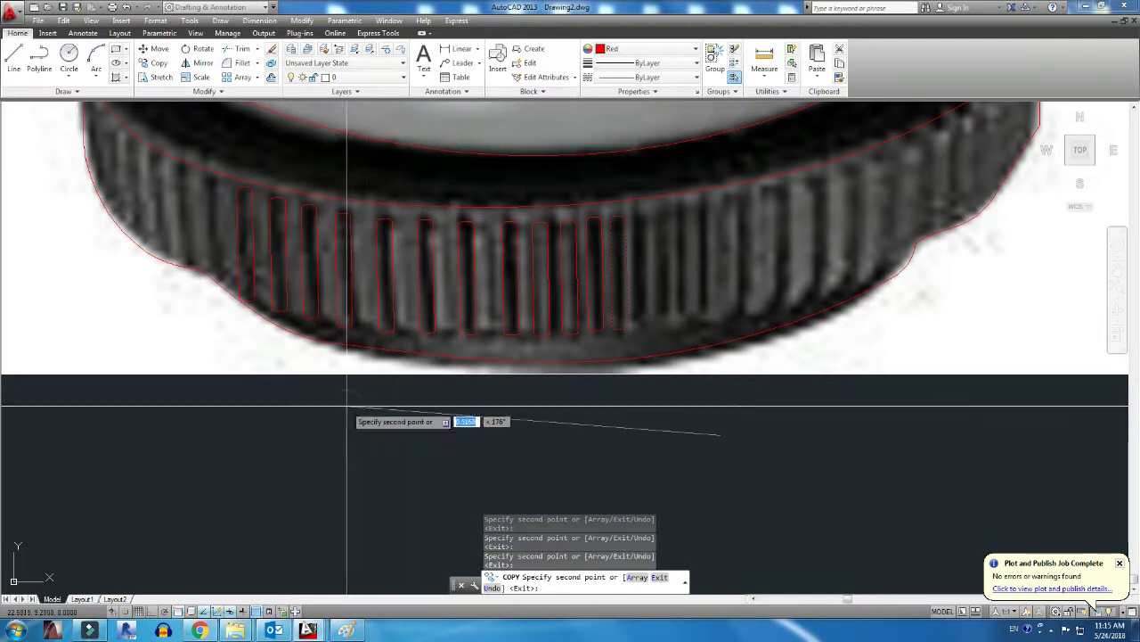
{"action": "left_click", "coordinate": [341, 428]}
{"action": "left_click", "coordinate": [758, 426]}
{"action": "left_click", "coordinate": [792, 422]}
{"action": "left_click", "coordinate": [821, 421]}
{"action": "left_click", "coordinate": [865, 415]}
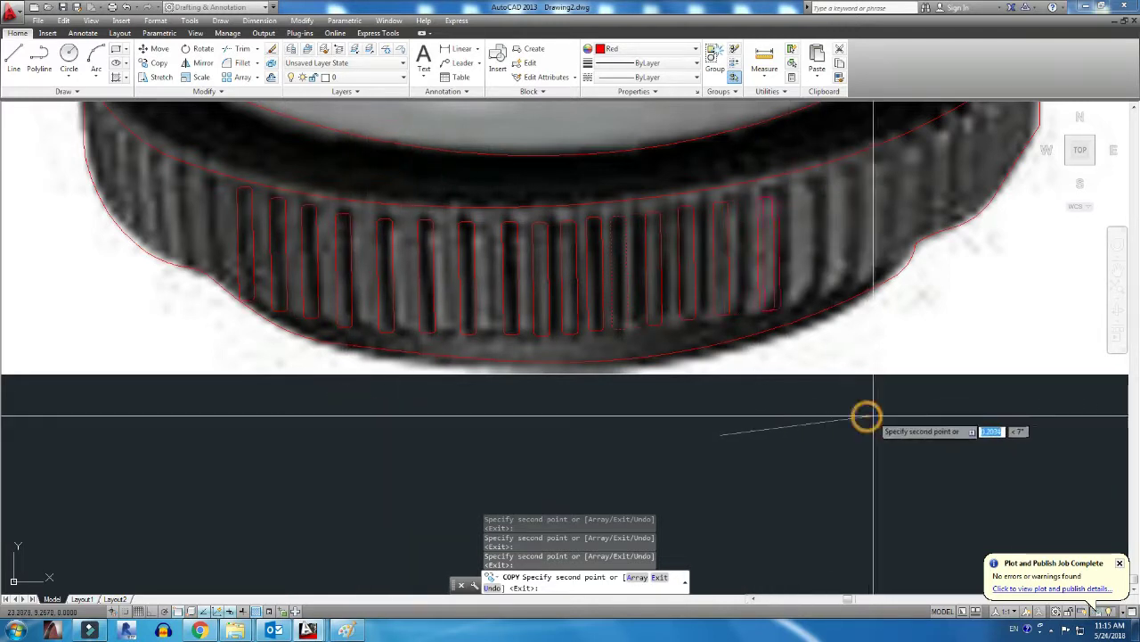
{"action": "left_click", "coordinate": [902, 412]}
{"action": "left_click", "coordinate": [935, 407]}
{"action": "left_click", "coordinate": [978, 383]}
{"action": "left_click", "coordinate": [1014, 357]}
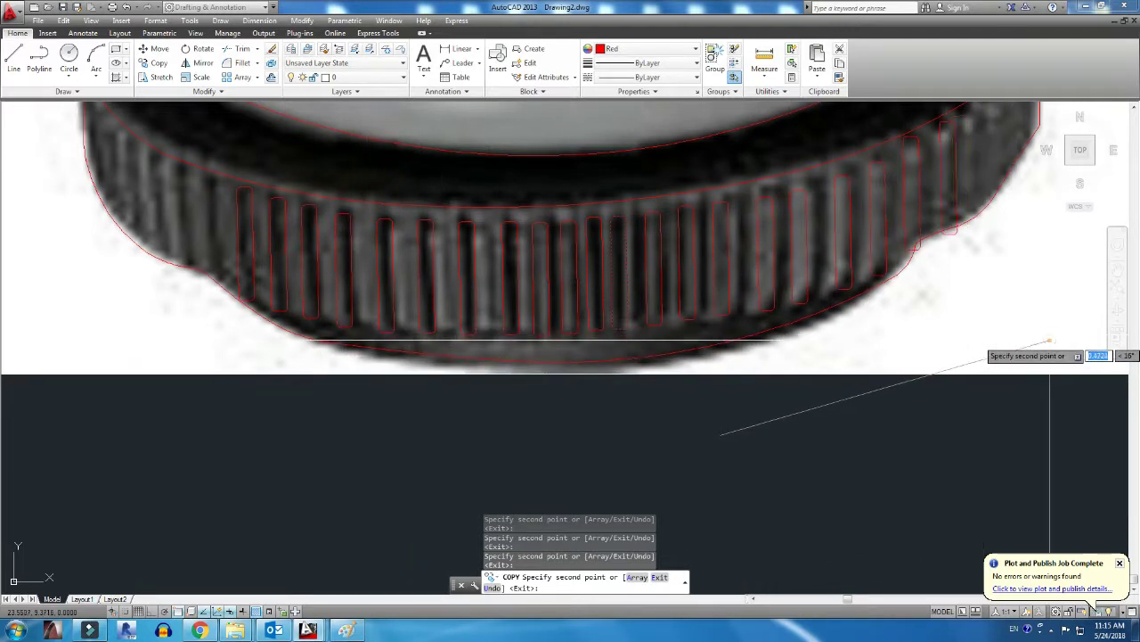
{"action": "key", "text": "Return"}
Erase the stray rib rectangle at the ring's right end
{"action": "type", "text": "tr"}
{"action": "key", "text": "Return"}
{"action": "scroll", "coordinate": [954, 250], "scroll_direction": "up", "scroll_amount": 5}
{"action": "key", "text": "Escape"}
{"action": "scroll", "coordinate": [864, 398], "scroll_direction": "up", "scroll_amount": 3}
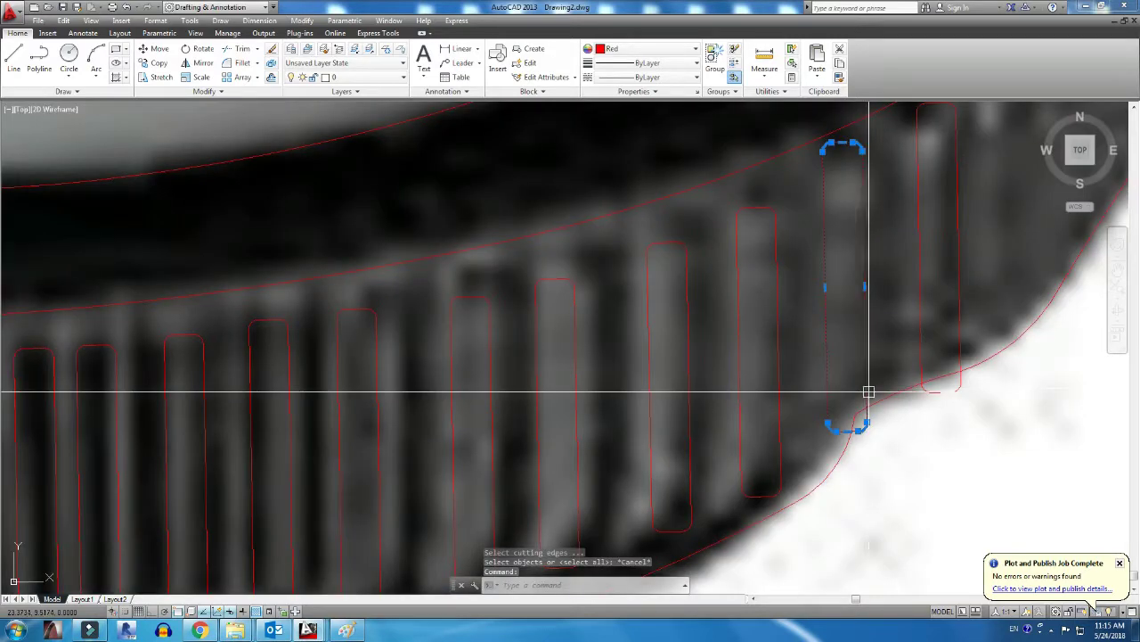
{"action": "key", "text": "Delete"}
{"action": "key", "text": "Escape"}
{"action": "key", "text": "ctrl+z"}
{"action": "left_click", "coordinate": [955, 385]}
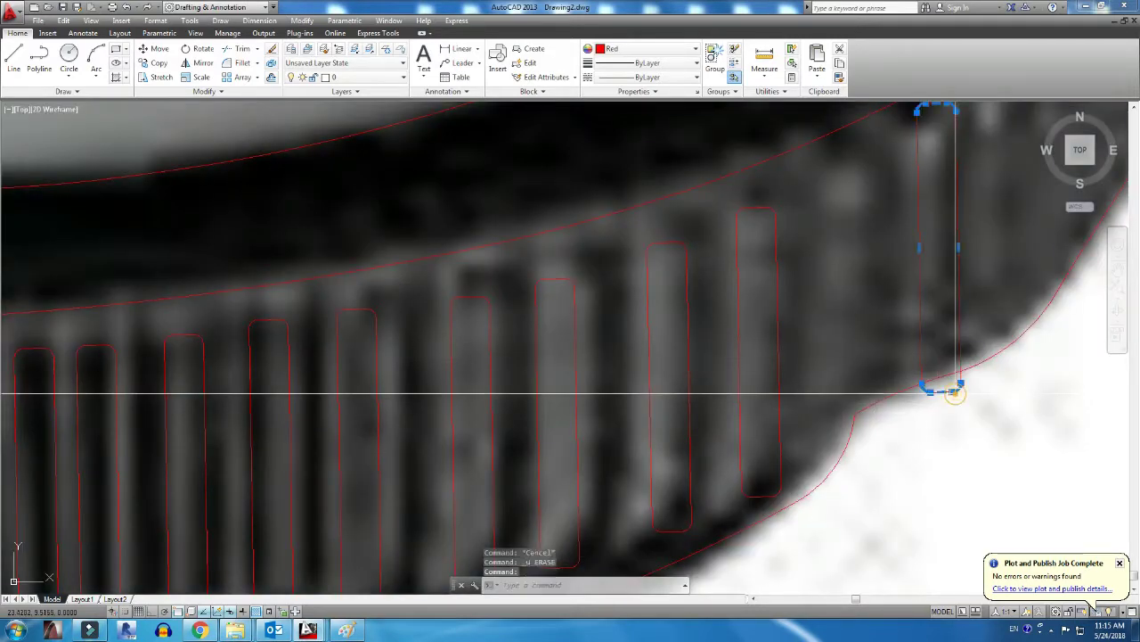
{"action": "key", "text": "Delete"}
{"action": "scroll", "coordinate": [751, 407], "scroll_direction": "down", "scroll_amount": 5}
{"action": "scroll", "coordinate": [707, 407], "scroll_direction": "down", "scroll_amount": 2}
{"action": "scroll", "coordinate": [778, 428], "scroll_direction": "down", "scroll_amount": 2}
Centre the view on the lens and switch to the Express Tools ribbon
{"action": "scroll", "coordinate": [778, 428], "scroll_direction": "down", "scroll_amount": 4}
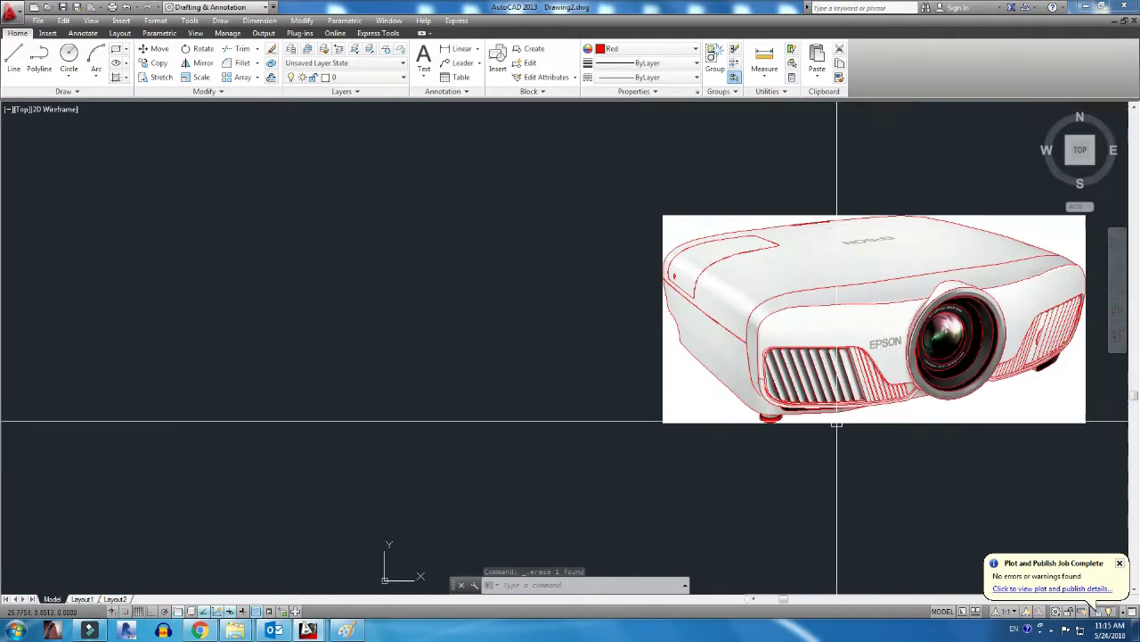
{"action": "scroll", "coordinate": [784, 415], "scroll_direction": "up", "scroll_amount": 1}
{"action": "scroll", "coordinate": [766, 356], "scroll_direction": "up", "scroll_amount": 4}
{"action": "scroll", "coordinate": [535, 415], "scroll_direction": "up", "scroll_amount": 2}
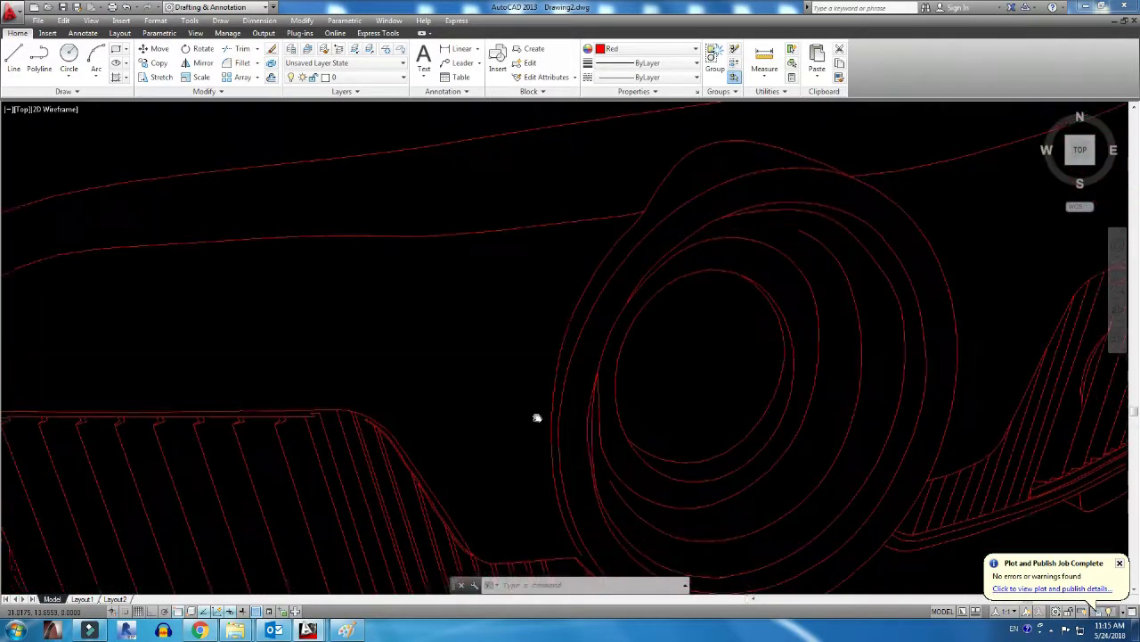
{"action": "middle_click_drag", "start_coordinate": [445, 423], "coordinate": [466, 404]}
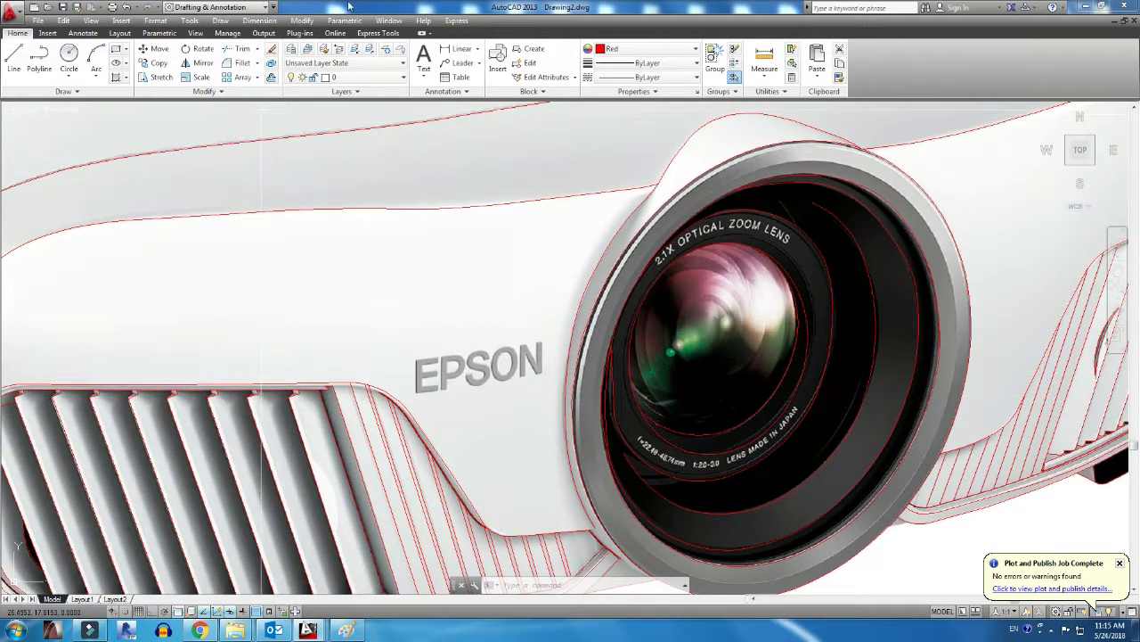
{"action": "left_click", "coordinate": [383, 34]}
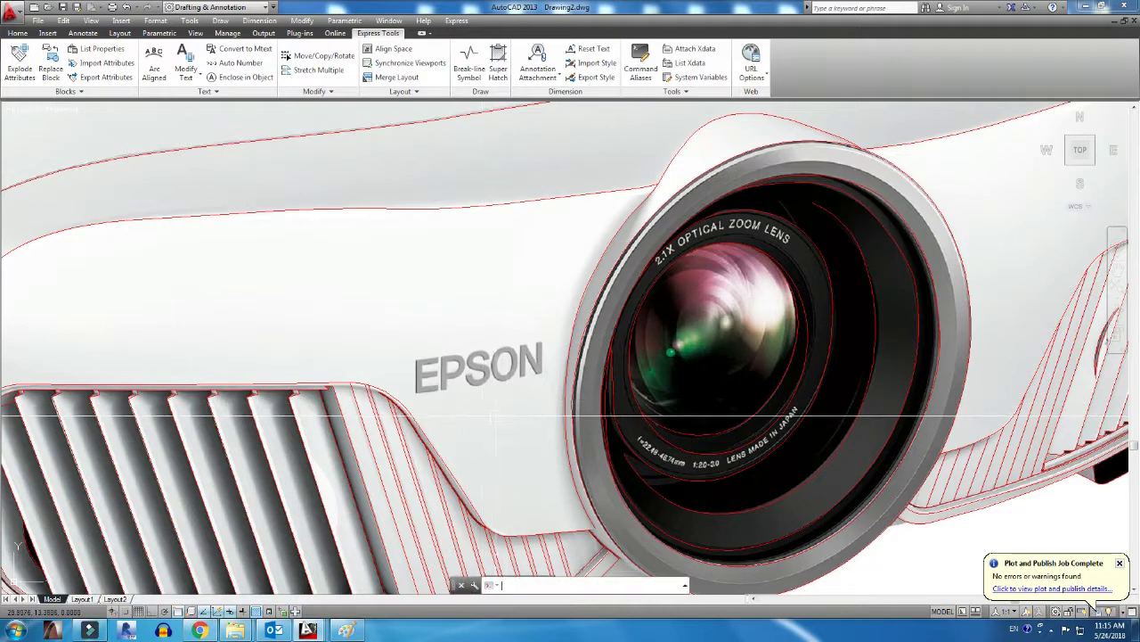
Start and cancel an arc along the lettering, then launch Arc Aligned text
{"action": "key", "text": "Escape"}
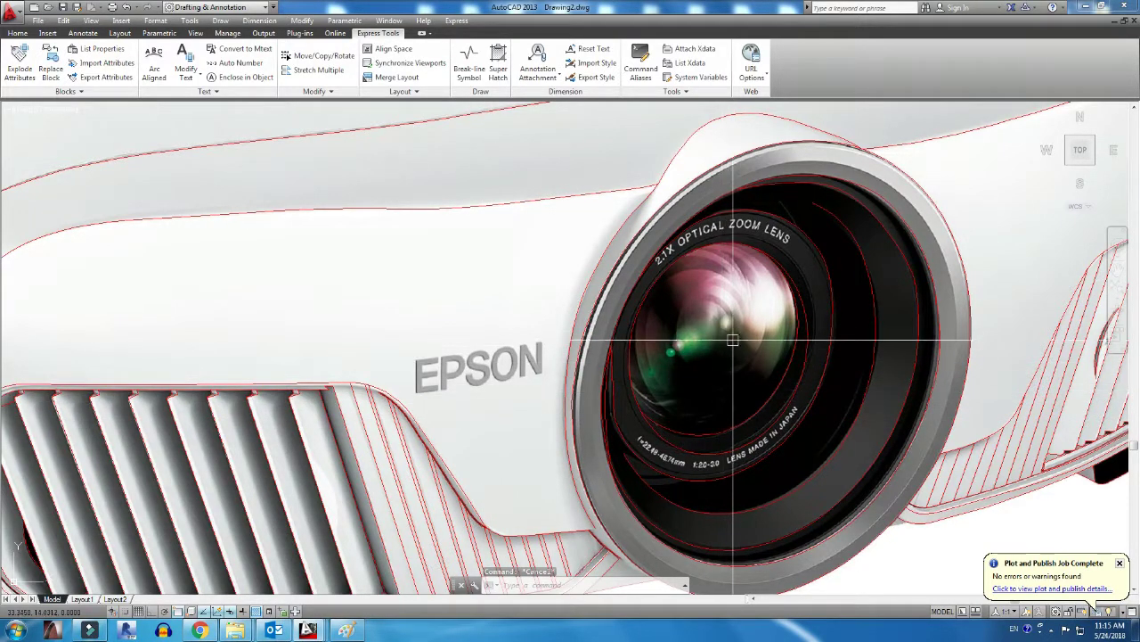
{"action": "scroll", "coordinate": [736, 314], "scroll_direction": "up", "scroll_amount": 1}
{"action": "type", "text": "arc"}
{"action": "key", "text": "Return"}
{"action": "scroll", "coordinate": [754, 279], "scroll_direction": "up", "scroll_amount": 3}
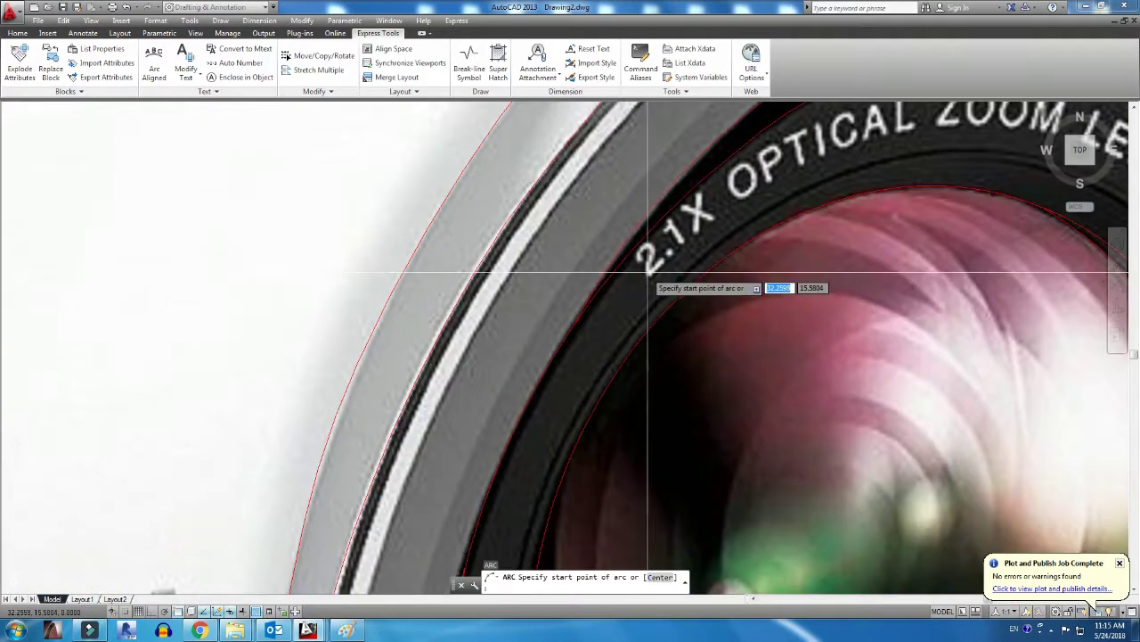
{"action": "left_click", "coordinate": [652, 284]}
{"action": "scroll", "coordinate": [642, 327], "scroll_direction": "down", "scroll_amount": 1}
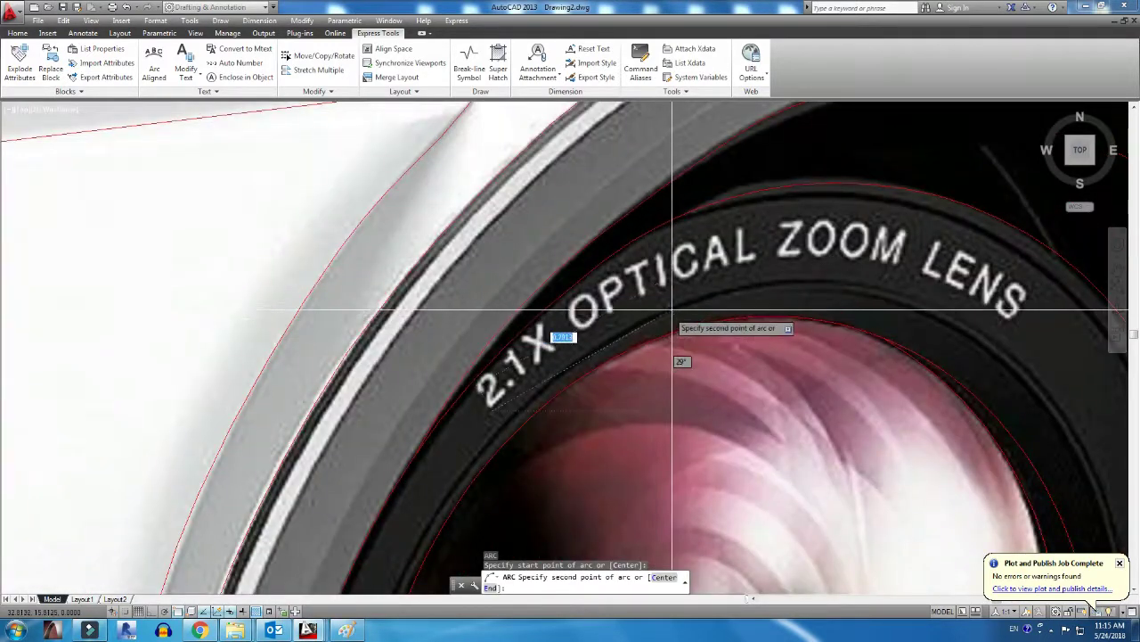
{"action": "left_click", "coordinate": [704, 277]}
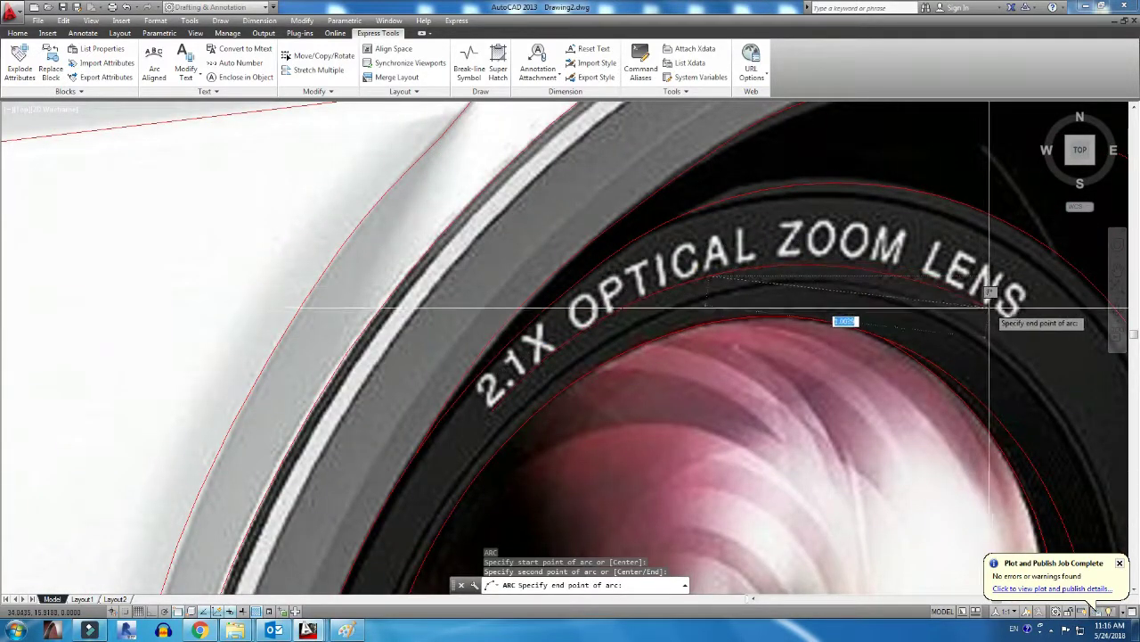
{"action": "key", "text": "Escape"}
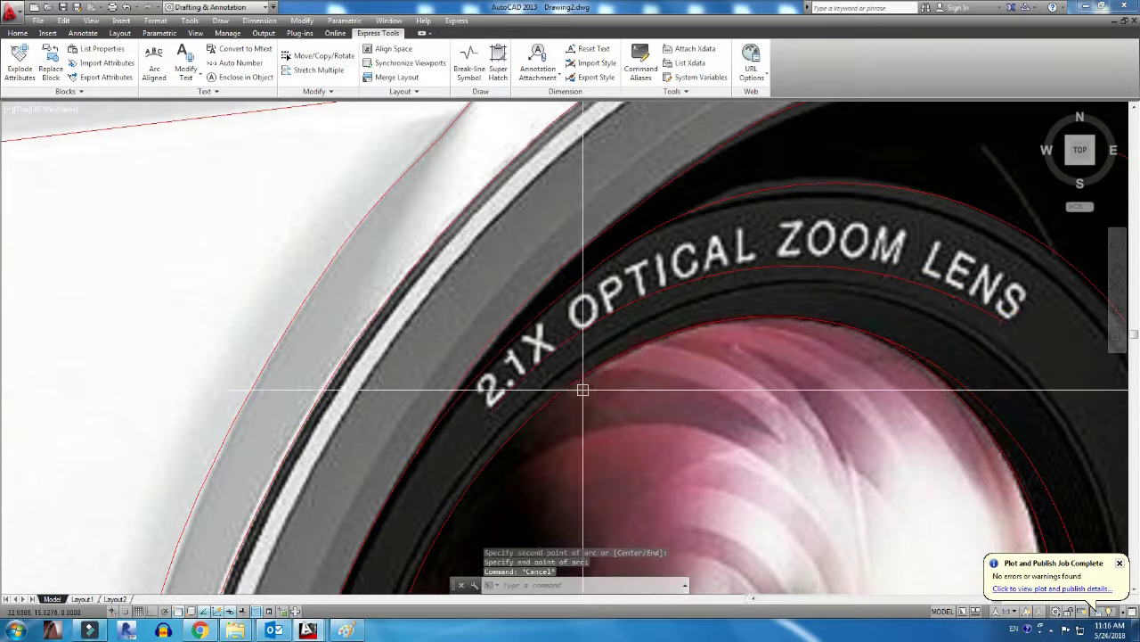
{"action": "left_click", "coordinate": [155, 58]}
Place '2.1X OPTICAL ZOOM LENS' along the lens arc and open Properties
{"action": "left_click", "coordinate": [657, 294]}
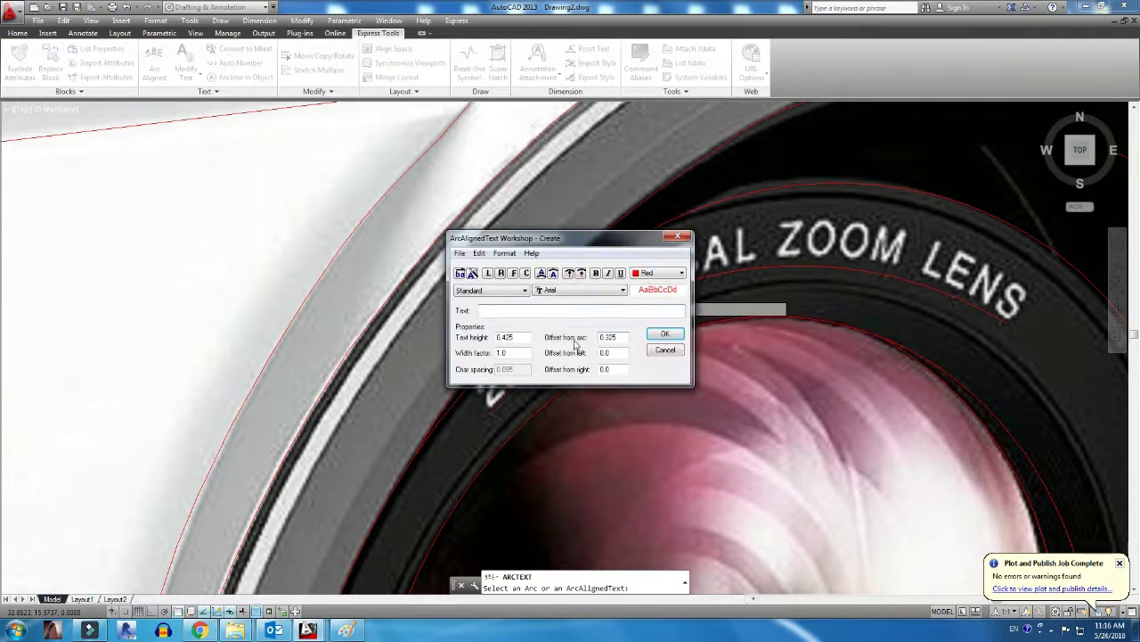
{"action": "left_click_drag", "start_coordinate": [575, 240], "coordinate": [744, 375]}
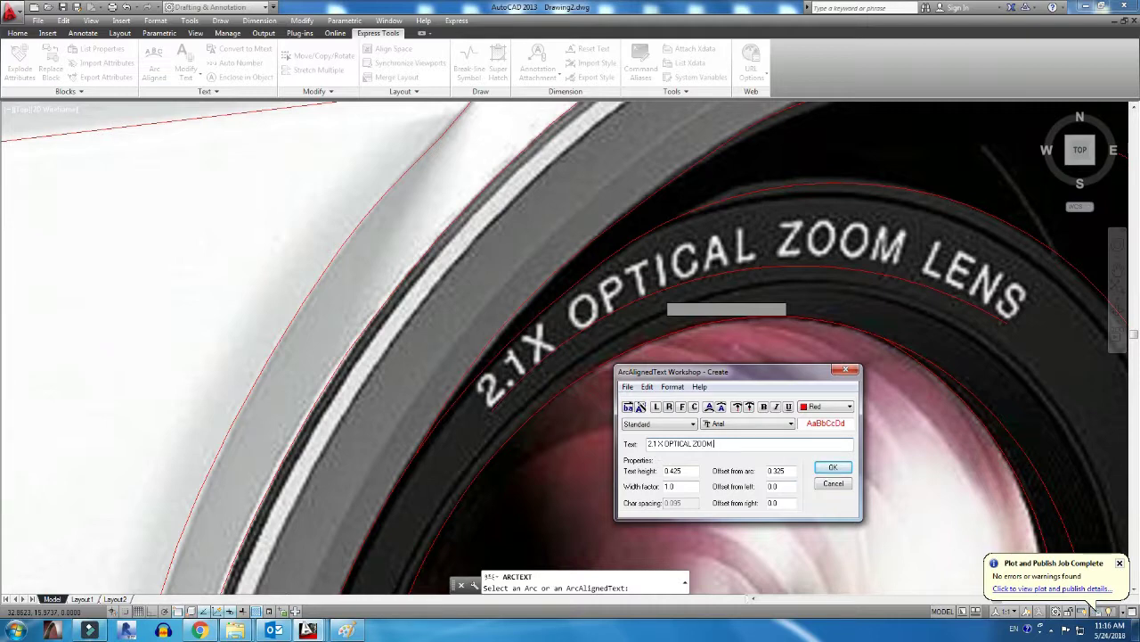
{"action": "left_click", "coordinate": [833, 469]}
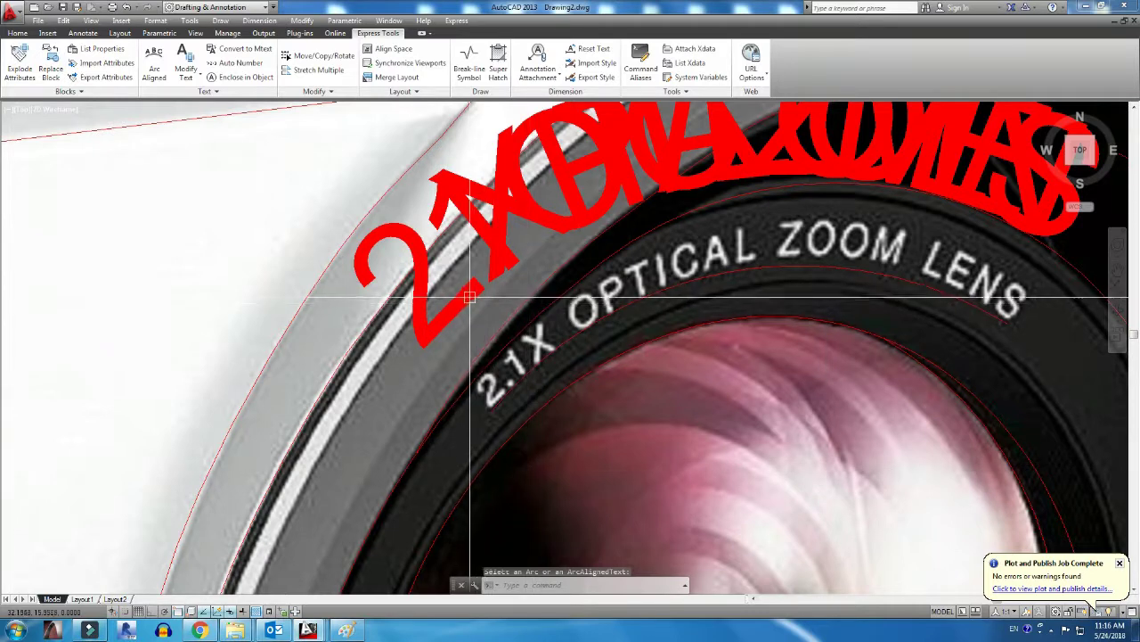
{"action": "key", "text": "ctrl+1"}
Give the red arc-aligned lens text a height of .1 in the Properties palette
{"action": "key", "text": "Escape"}
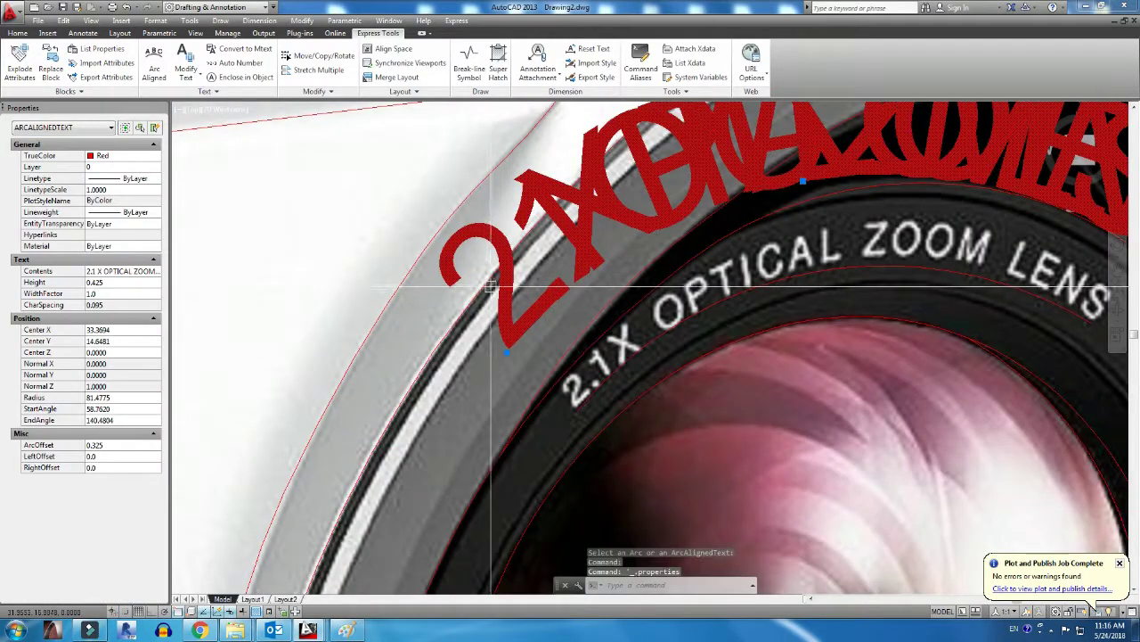
{"action": "left_click", "coordinate": [521, 294]}
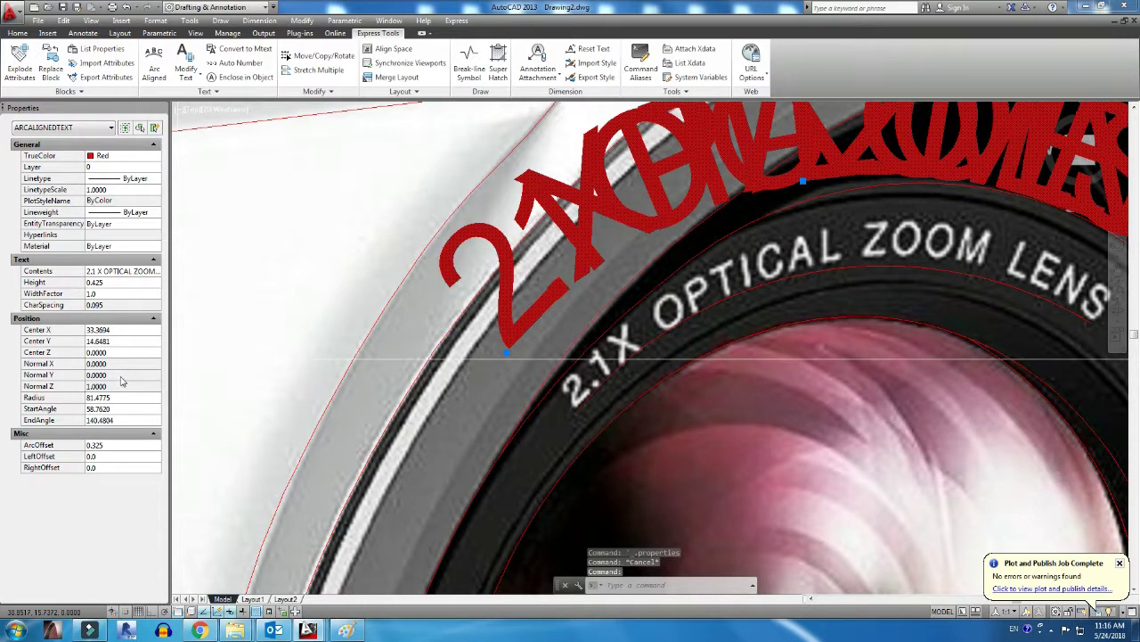
{"action": "left_click", "coordinate": [123, 281]}
{"action": "type", "text": ".1"}
{"action": "left_click", "coordinate": [119, 288]}
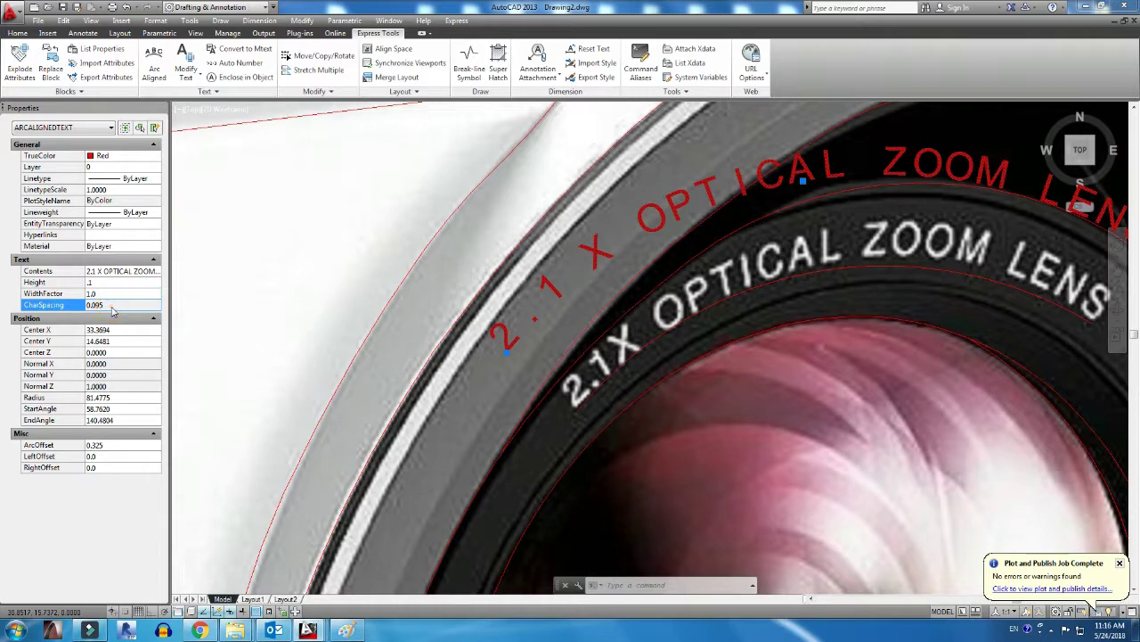
{"action": "left_click", "coordinate": [155, 65]}
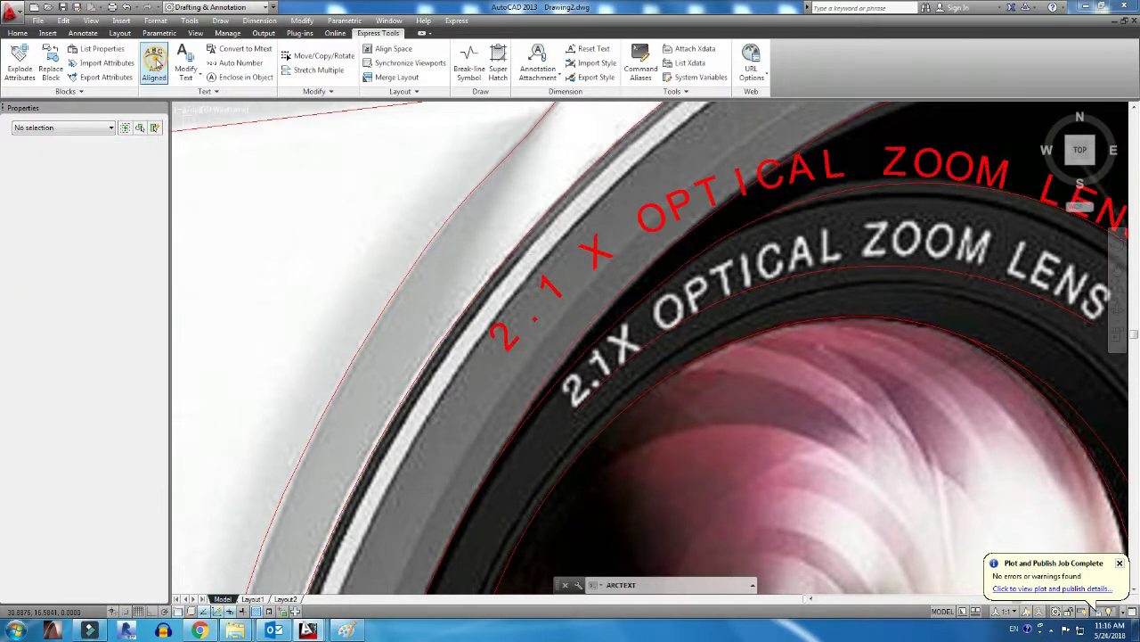
Change the arc text's offset from the arc, trying a value of 0
{"action": "left_click", "coordinate": [605, 256]}
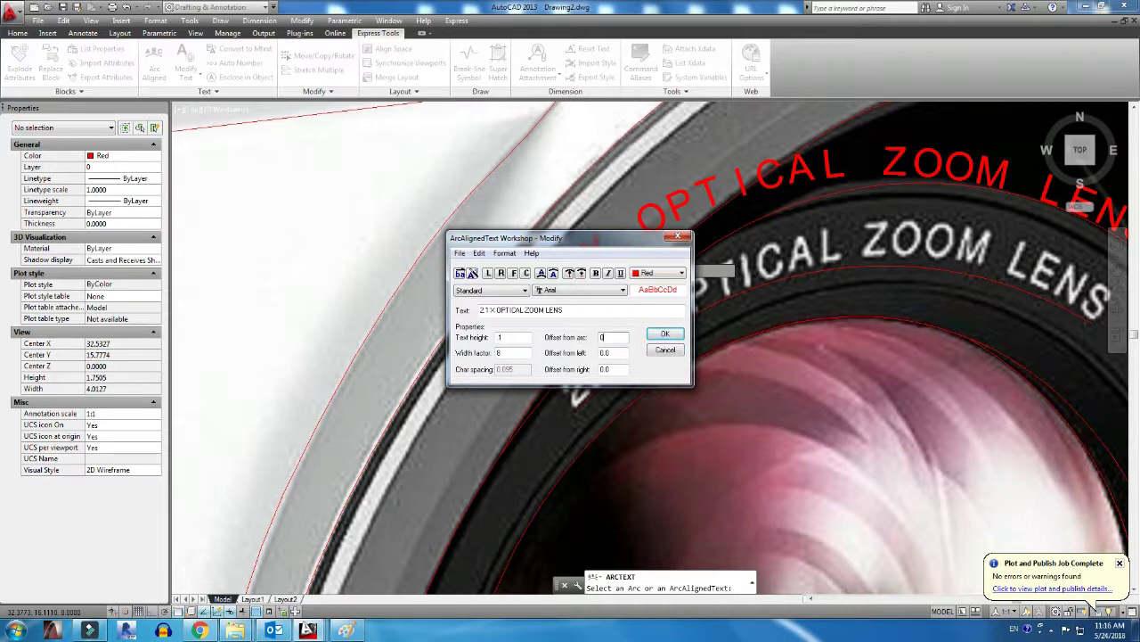
{"action": "key", "text": "Return"}
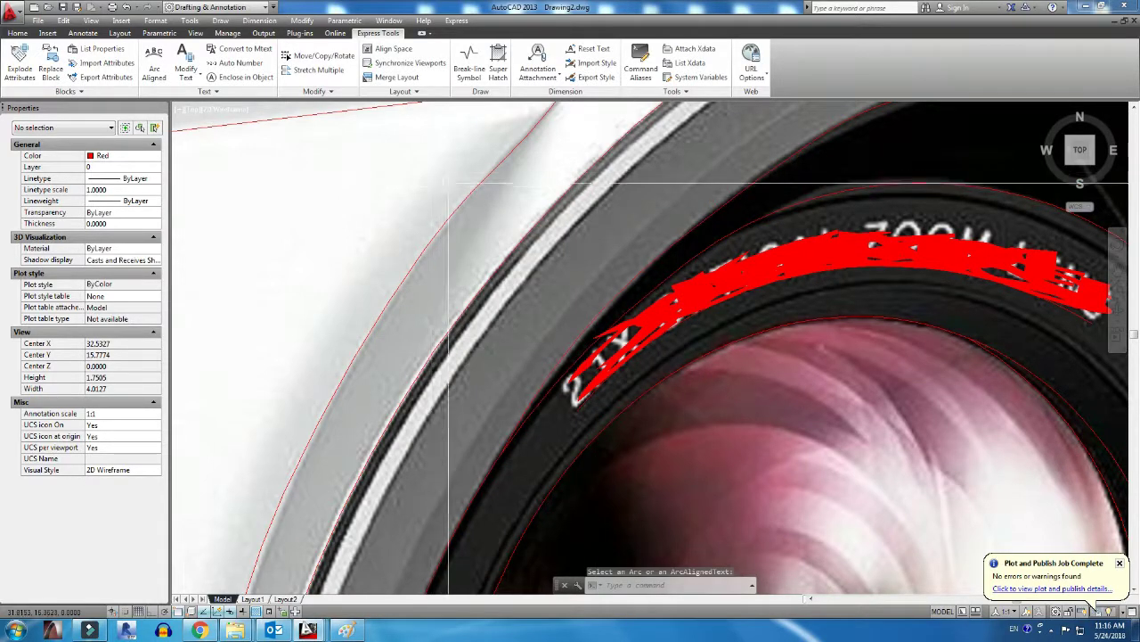
{"action": "left_click", "coordinate": [639, 323]}
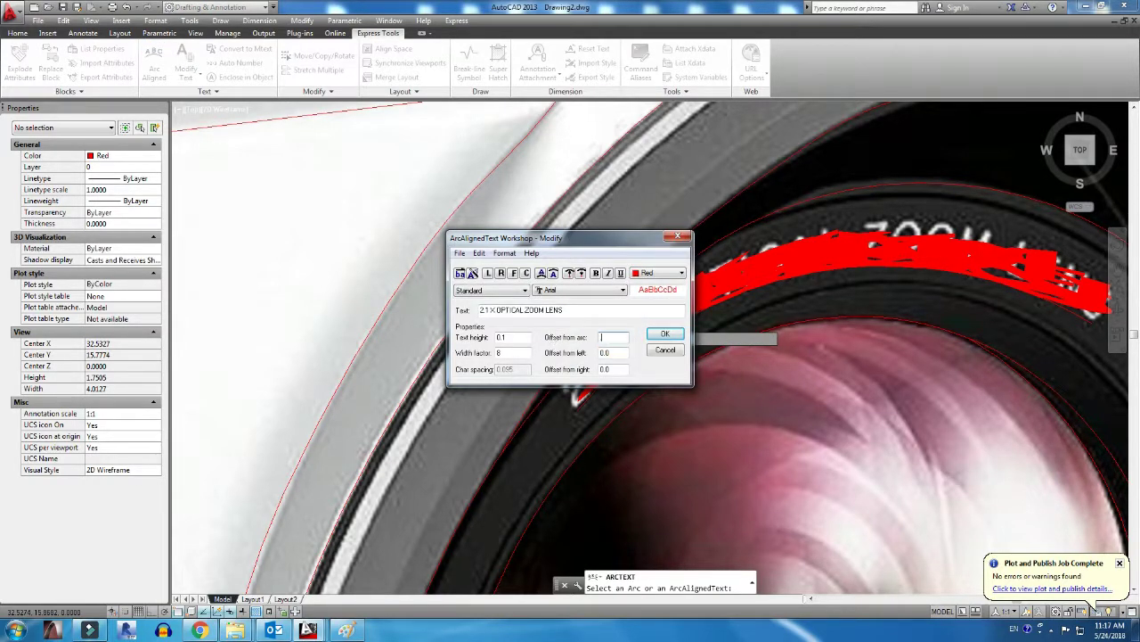
{"action": "type", "text": "0"}
{"action": "key", "text": "Return"}
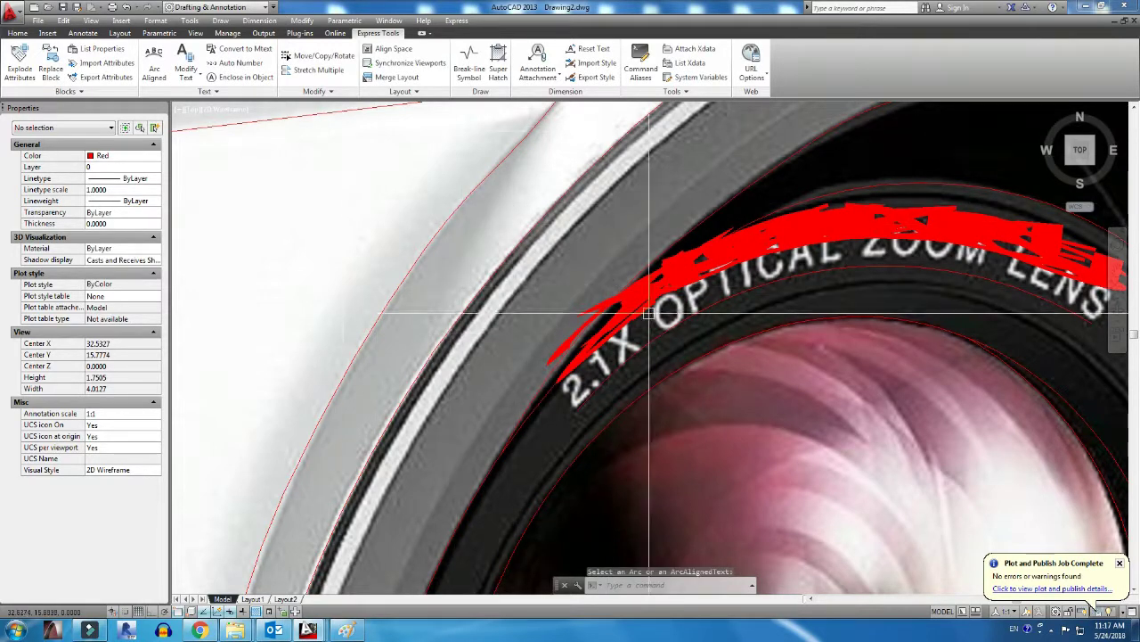
Set the arc text 0.1 from the arc with narrower letters, then pan over the lettering
{"action": "left_click", "coordinate": [153, 63]}
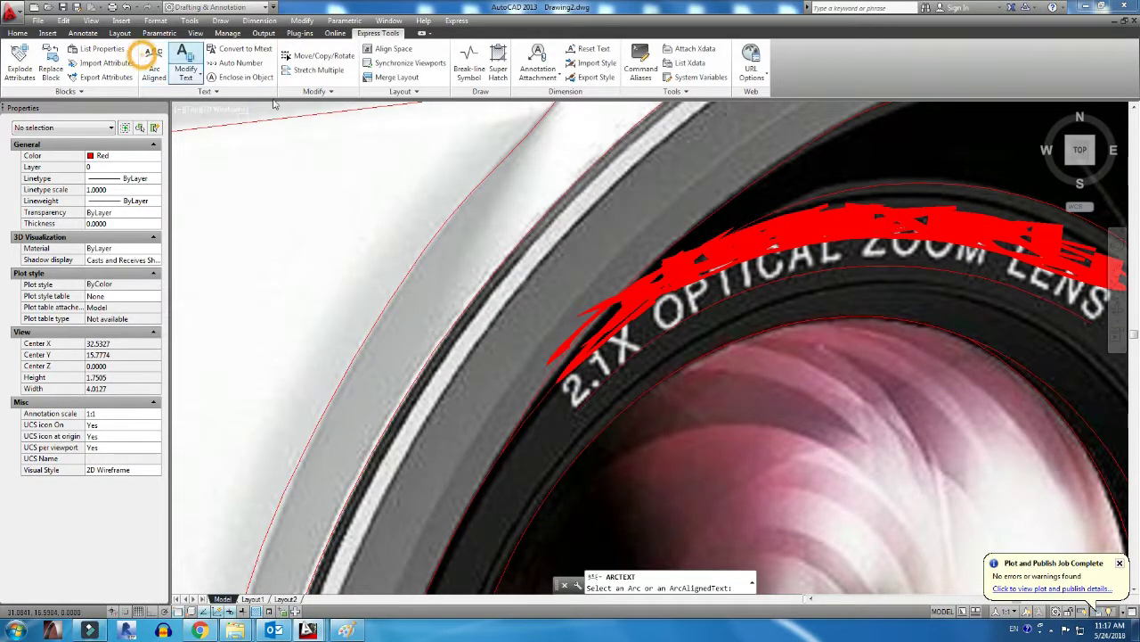
{"action": "left_click", "coordinate": [631, 315]}
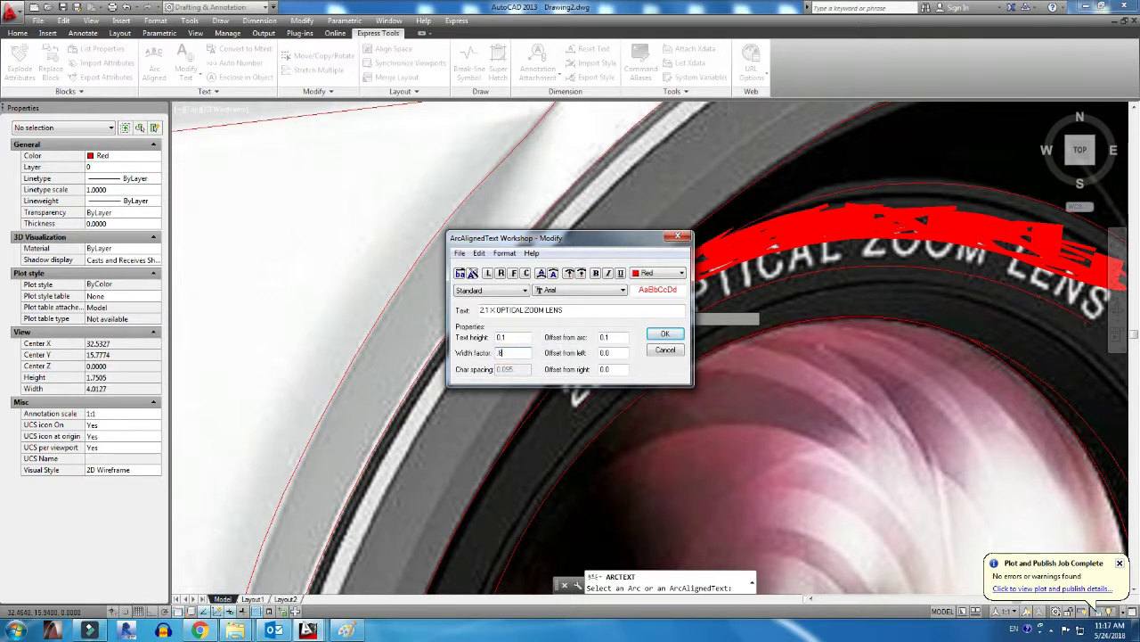
{"action": "key", "text": "Return"}
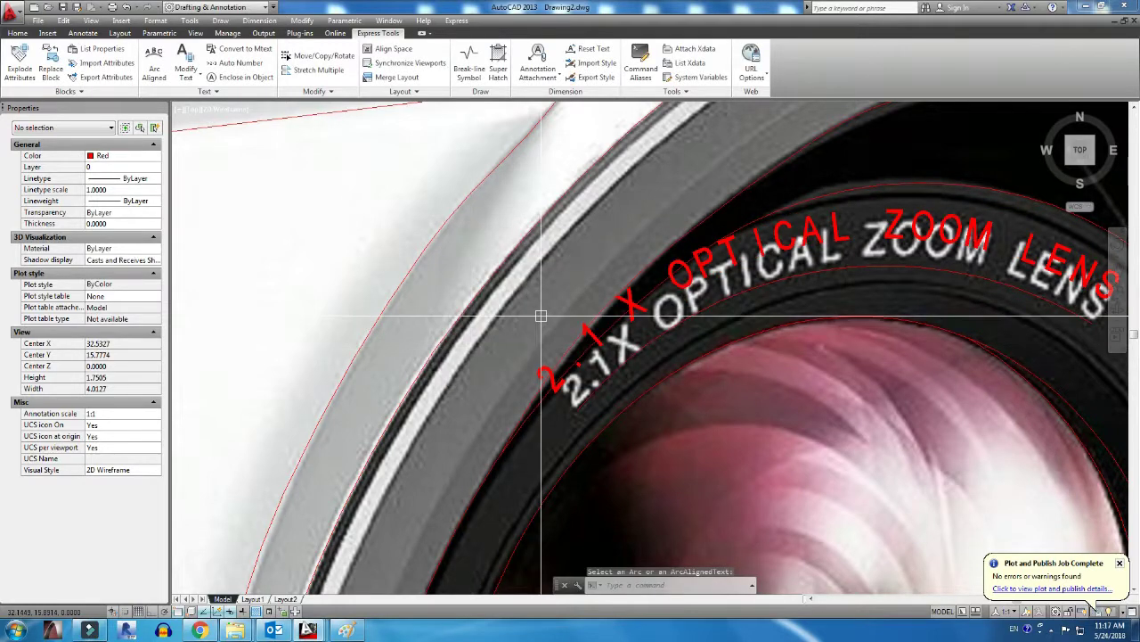
{"action": "middle_click_drag", "start_coordinate": [812, 372], "coordinate": [730, 366]}
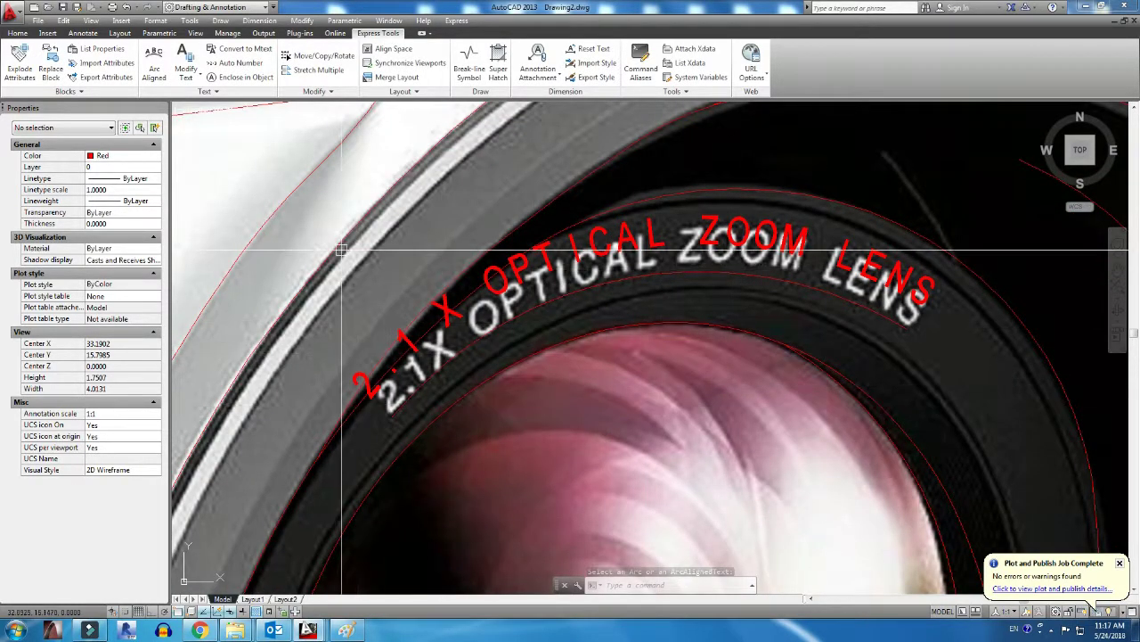
Set the lens text's offset from the arc to 0 so it sits on the arc
{"action": "left_click", "coordinate": [156, 62]}
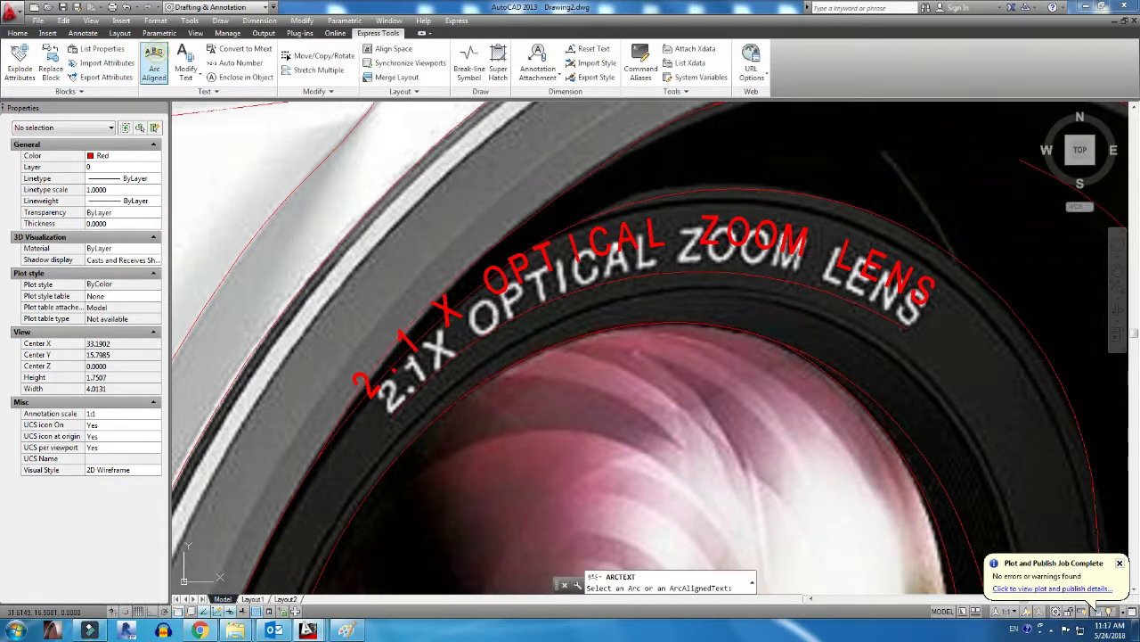
{"action": "left_click", "coordinate": [505, 277]}
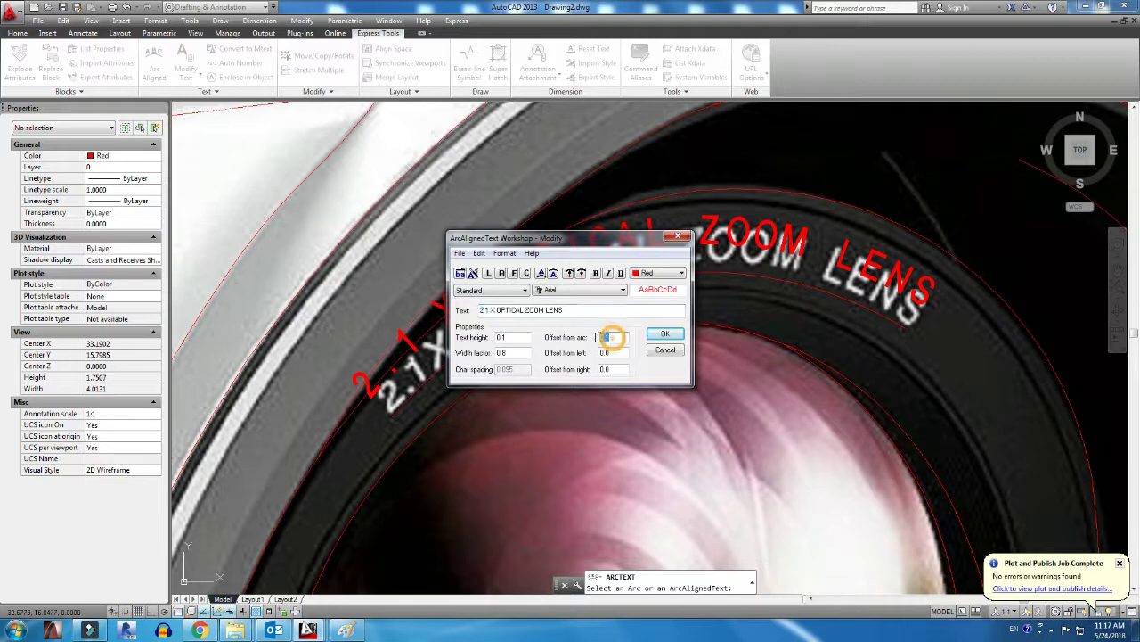
{"action": "type", "text": "0"}
{"action": "key", "text": "Return"}
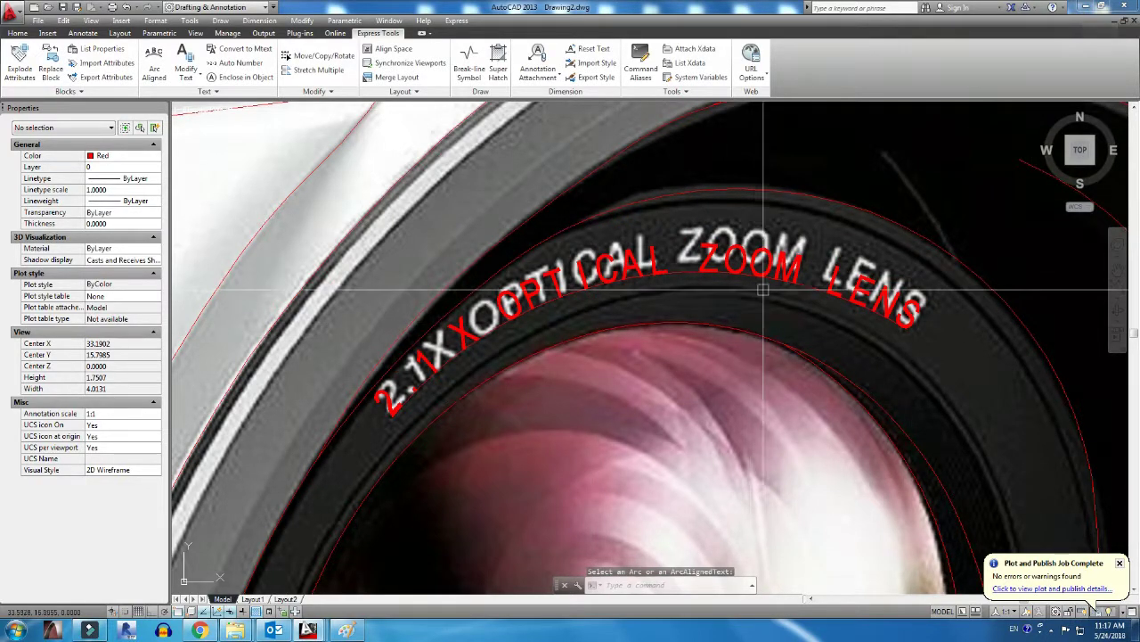
{"action": "key", "text": "Escape"}
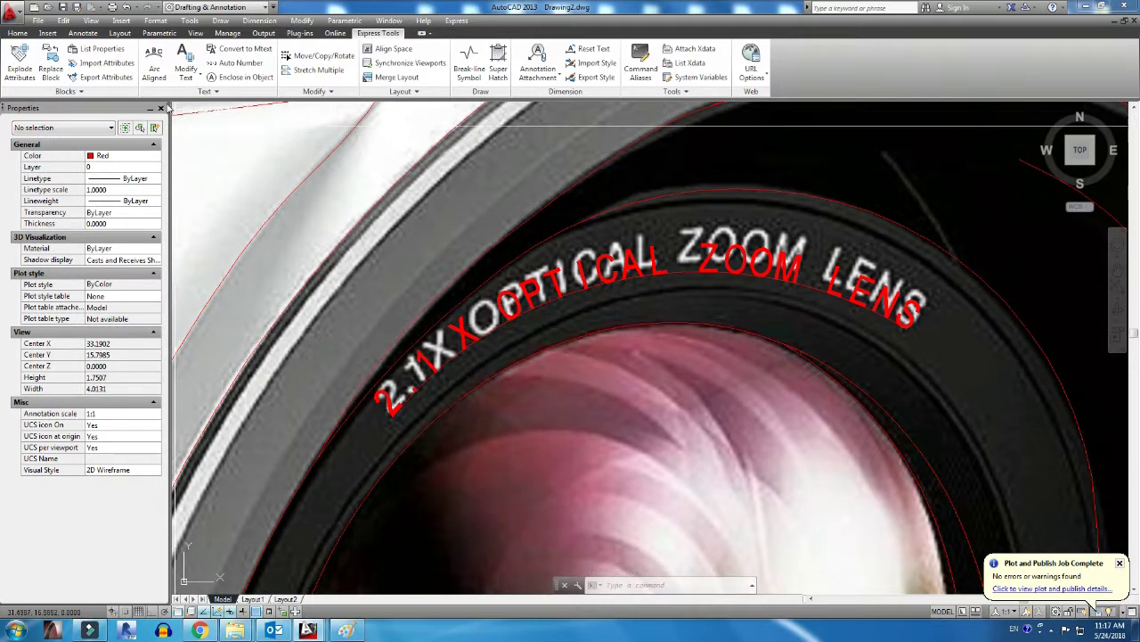
Change the arc text's font to Arial Baltic
{"action": "left_click", "coordinate": [153, 62]}
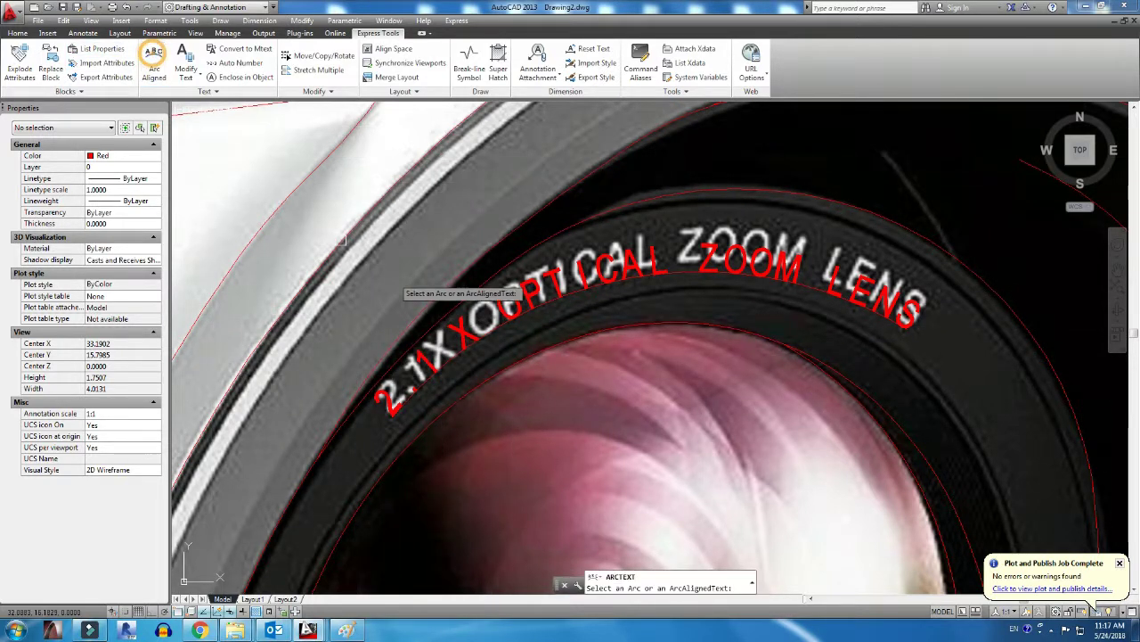
{"action": "left_click", "coordinate": [508, 305]}
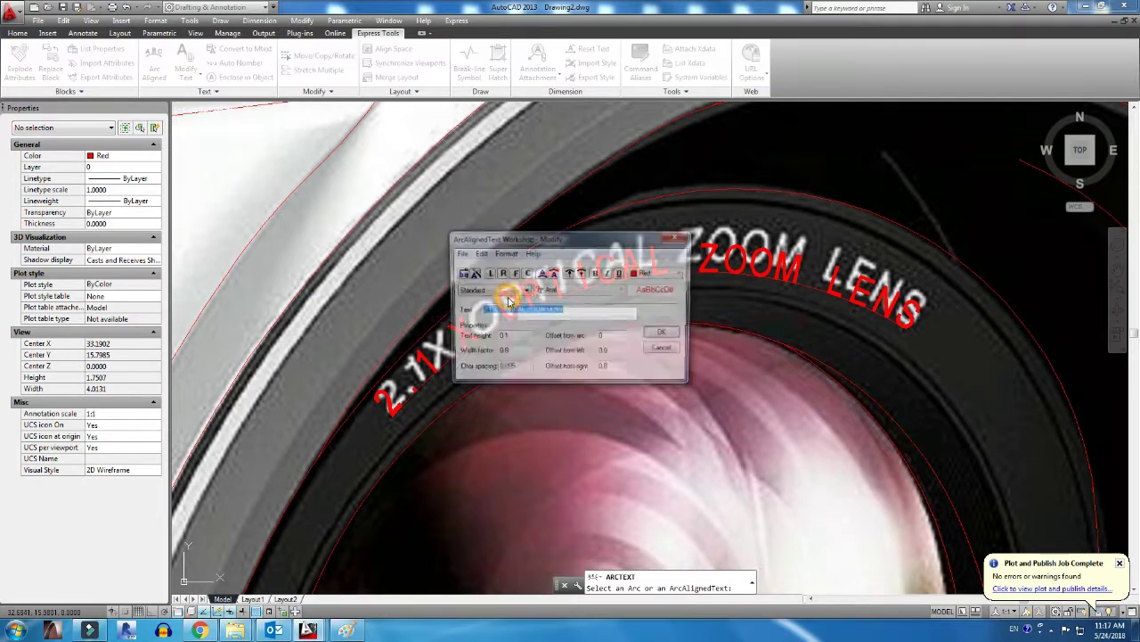
{"action": "left_click", "coordinate": [571, 292]}
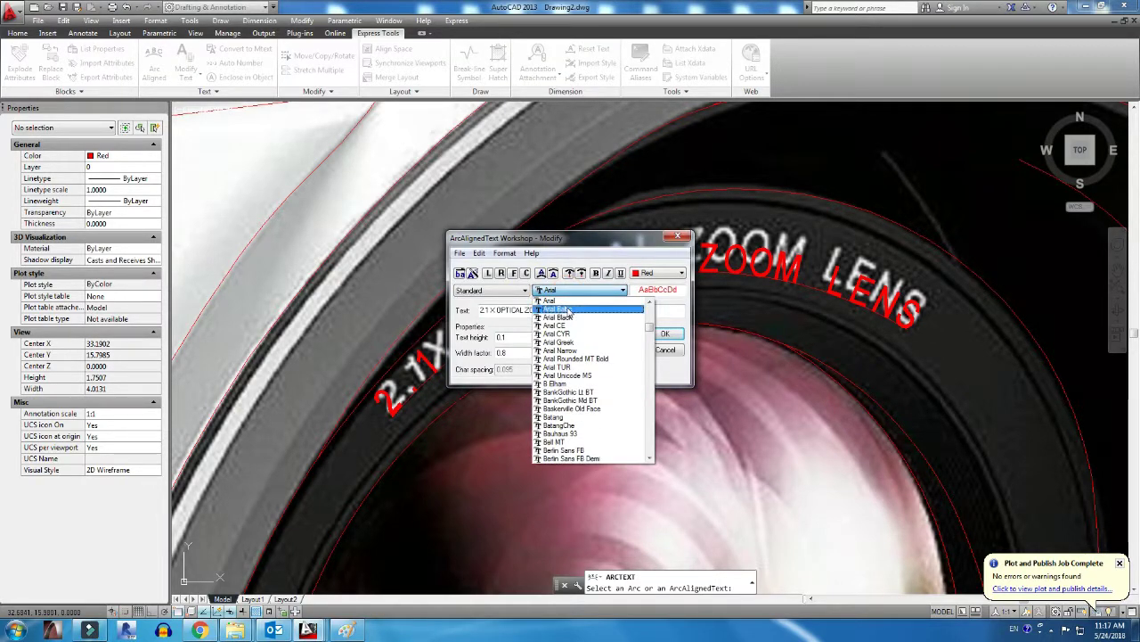
{"action": "left_click", "coordinate": [571, 309]}
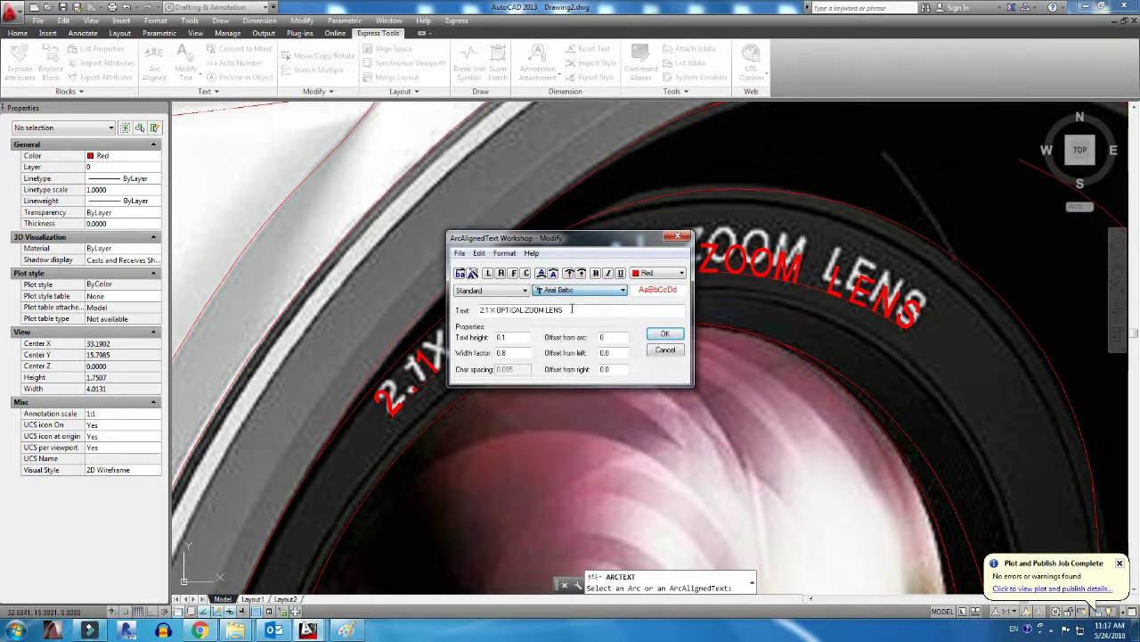
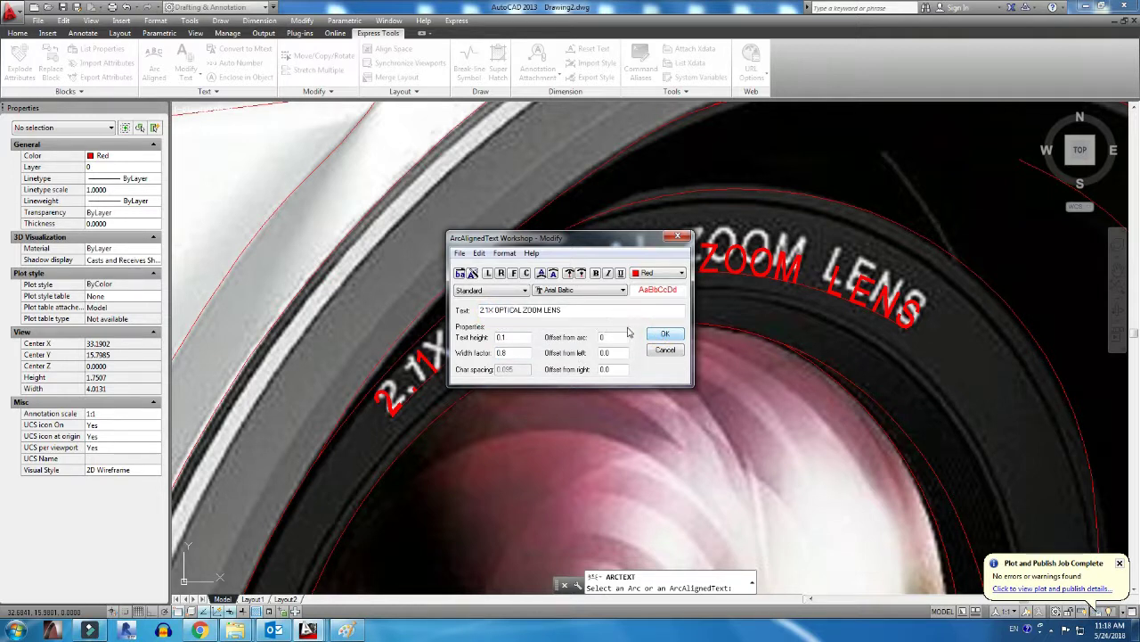
Apply the lens arc text, then try new text heights for it in the arc-text editor
{"action": "left_click", "coordinate": [668, 335]}
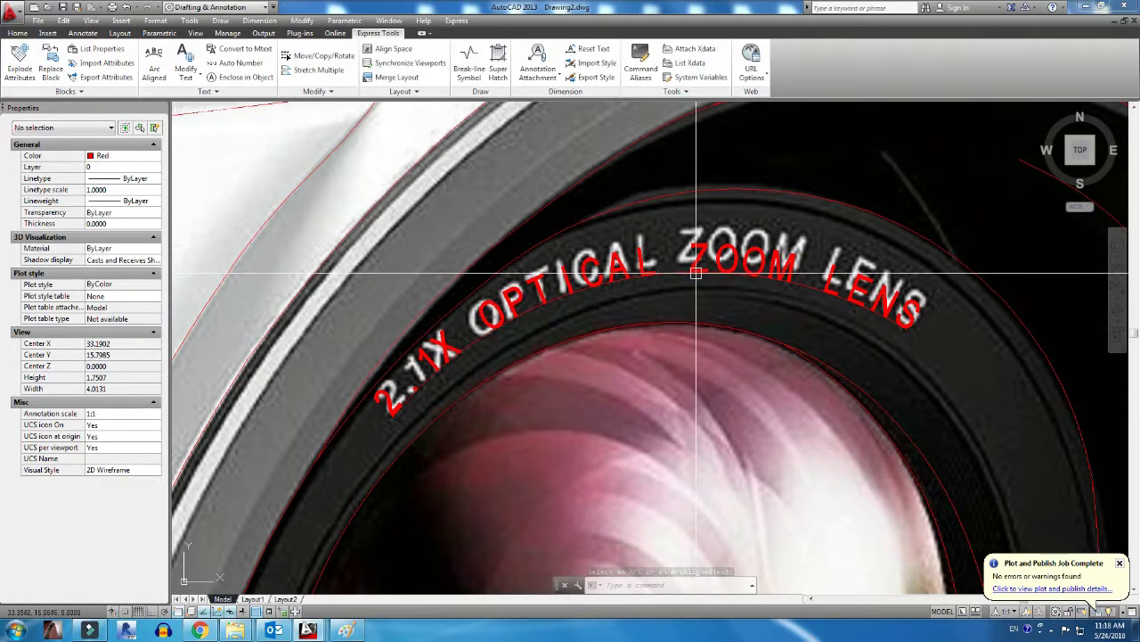
{"action": "left_click", "coordinate": [698, 256]}
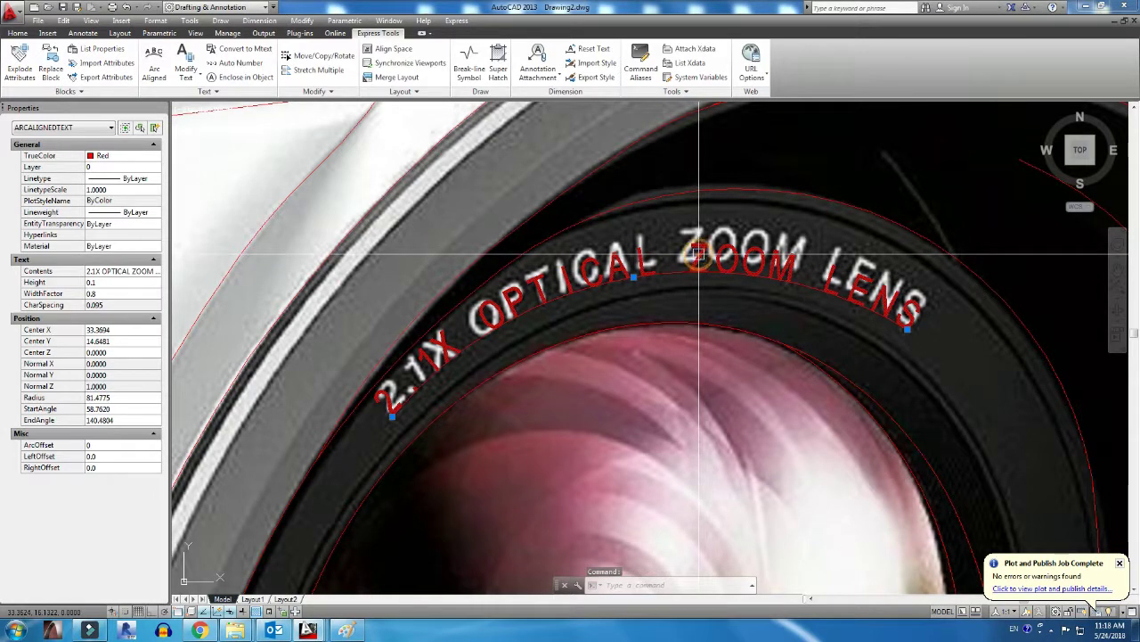
{"action": "left_click", "coordinate": [155, 67]}
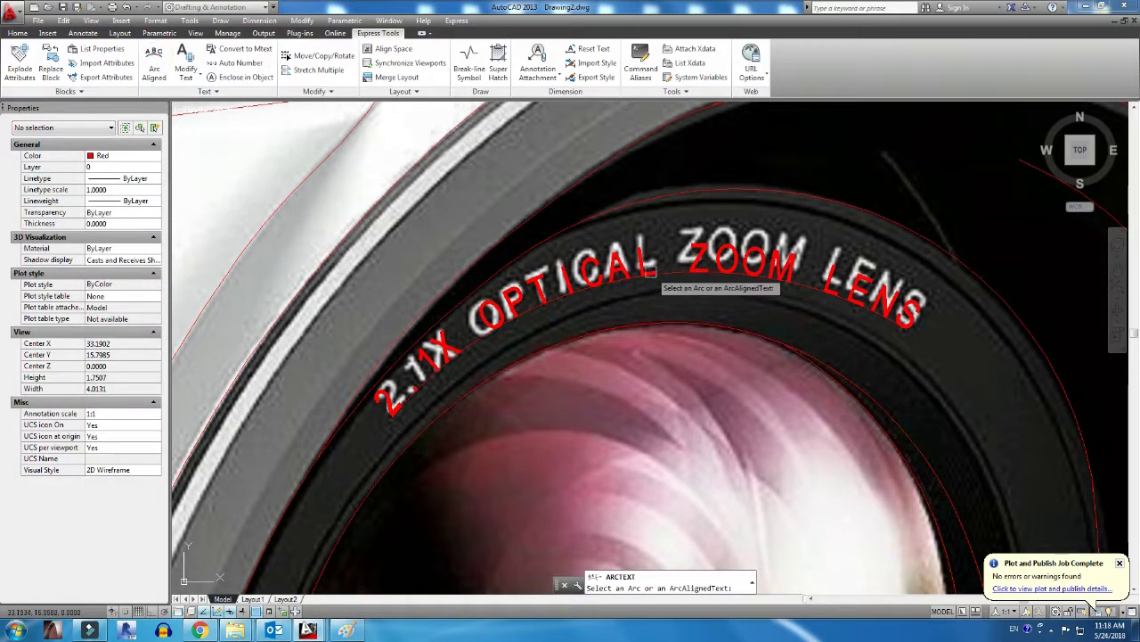
{"action": "left_click", "coordinate": [650, 272]}
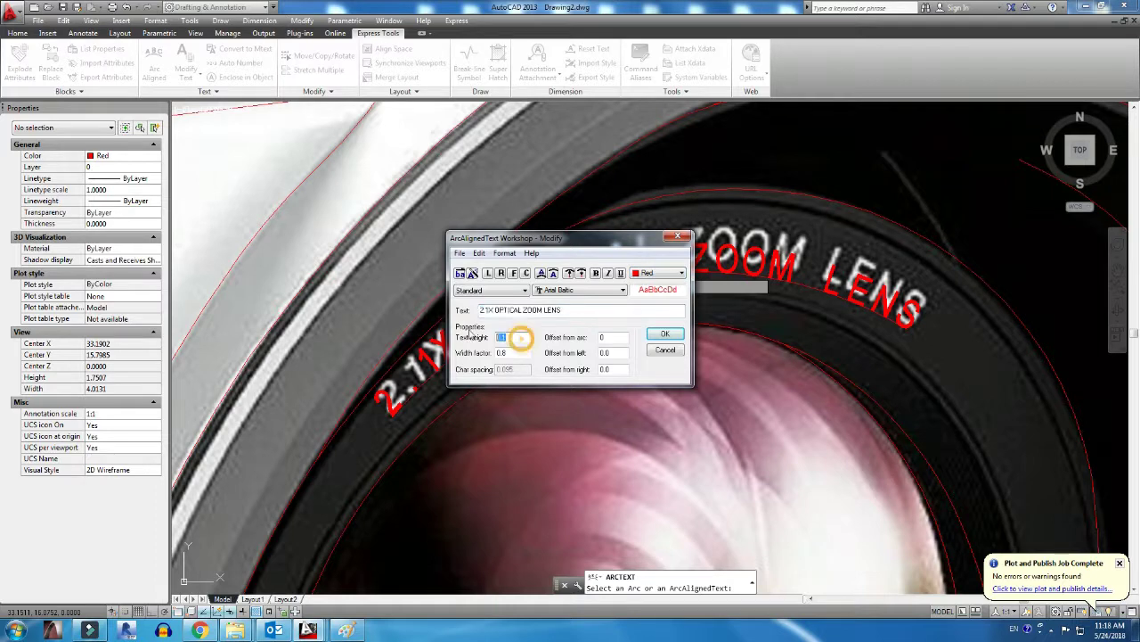
{"action": "type", "text": "15"}
{"action": "key", "text": "Return"}
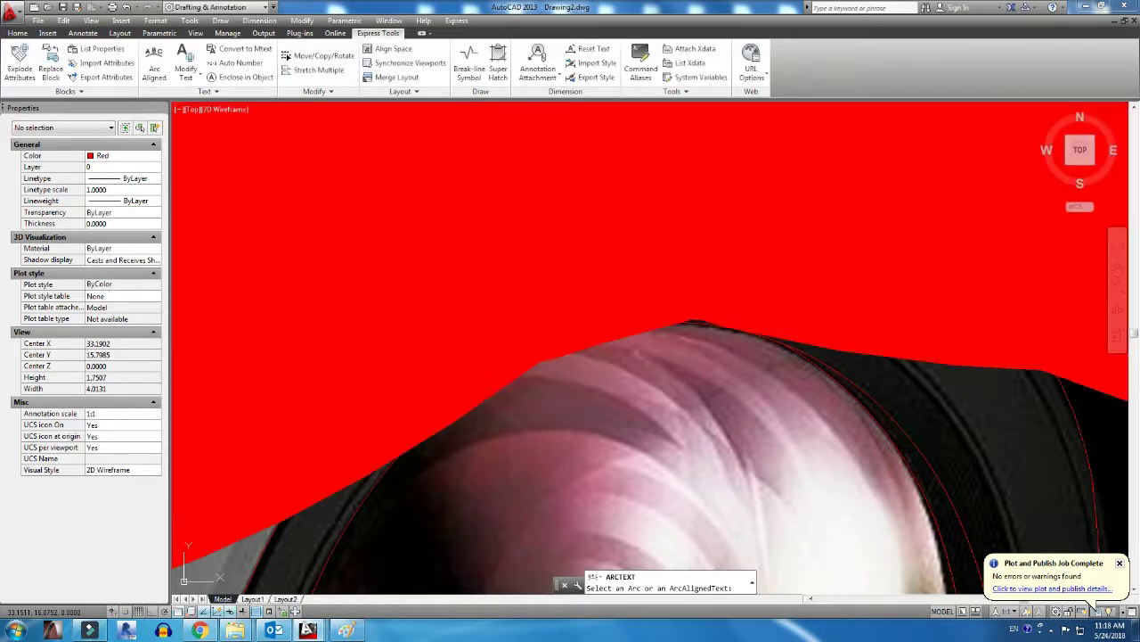
{"action": "left_click", "coordinate": [154, 67]}
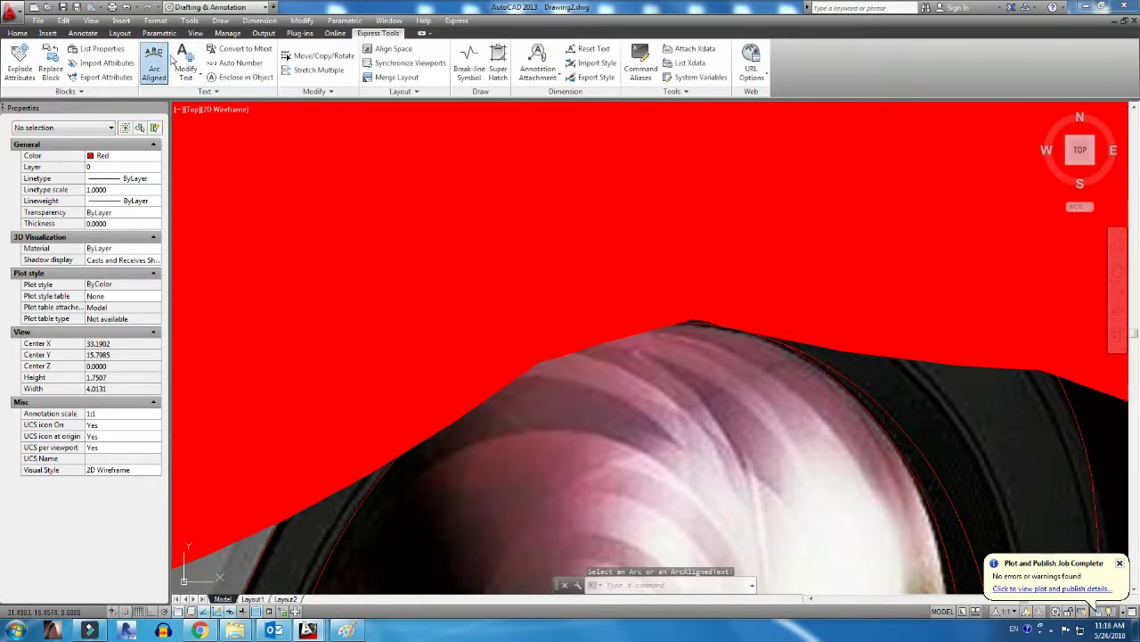
{"action": "left_click", "coordinate": [493, 393]}
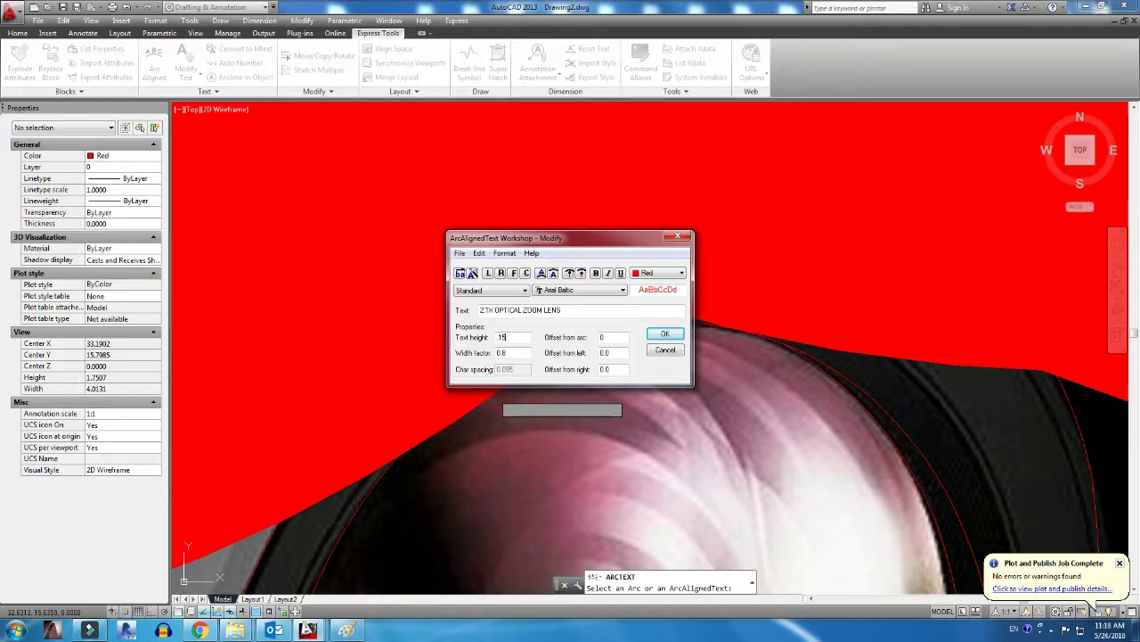
{"action": "key", "text": "Return"}
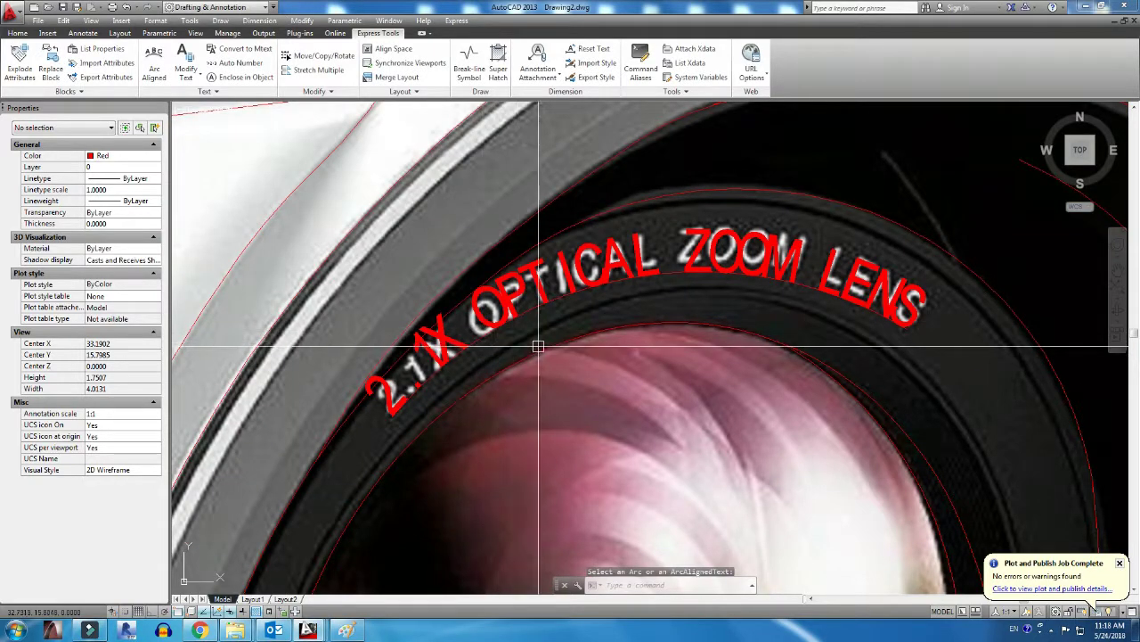
Undo the oversized height and set the lens arc text height to 0.11
{"action": "left_click", "coordinate": [154, 64]}
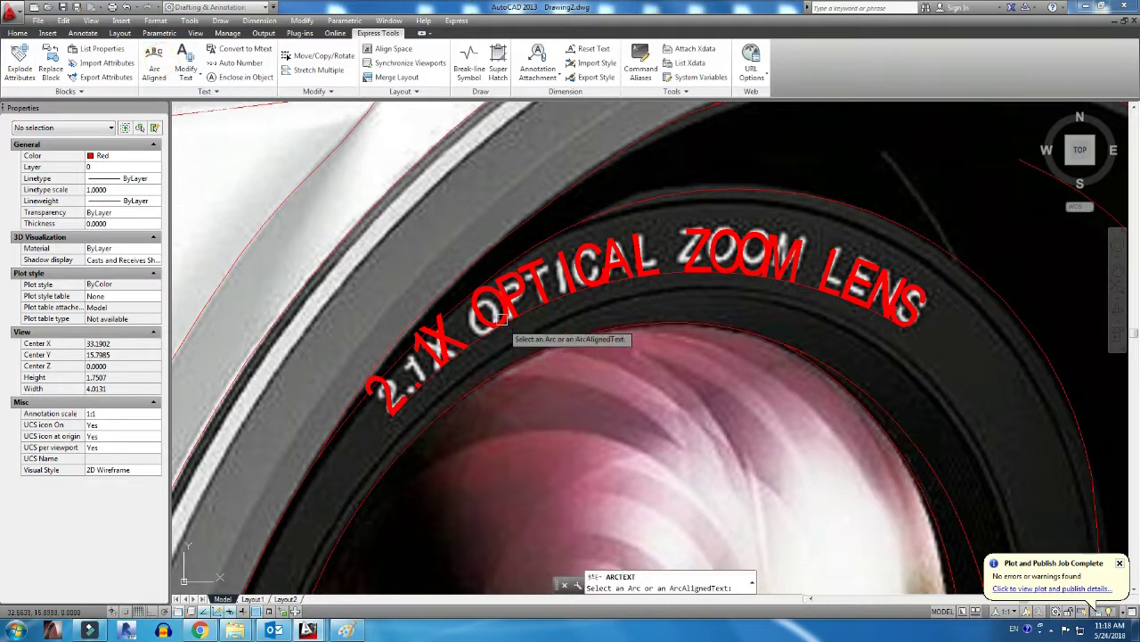
{"action": "left_click", "coordinate": [501, 319]}
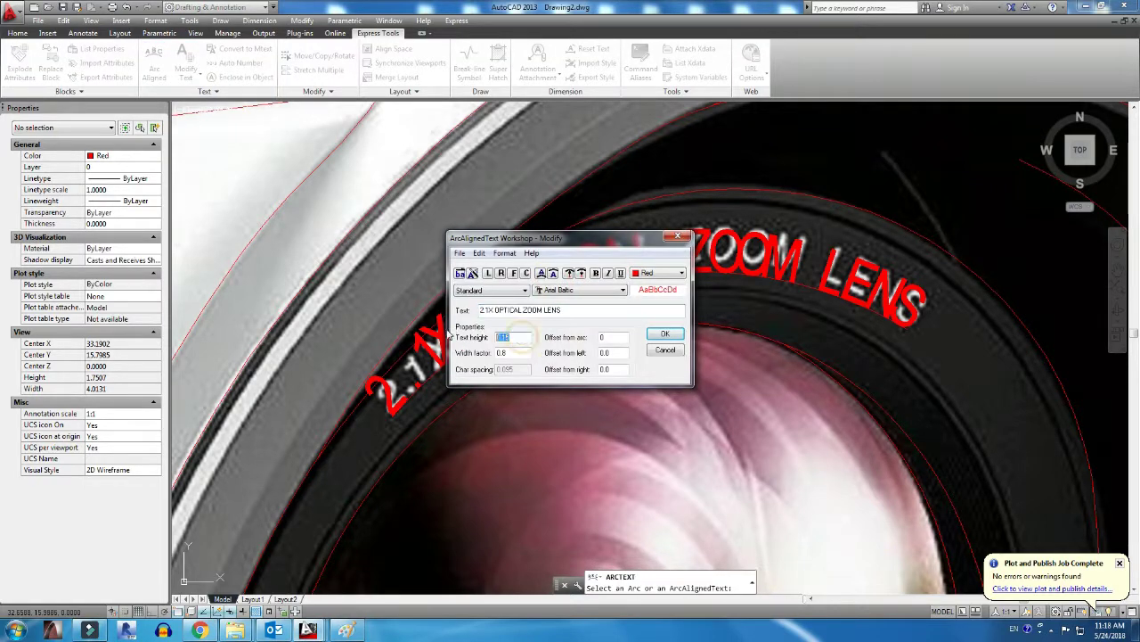
{"action": "type", "text": "10"}
{"action": "key", "text": "Return"}
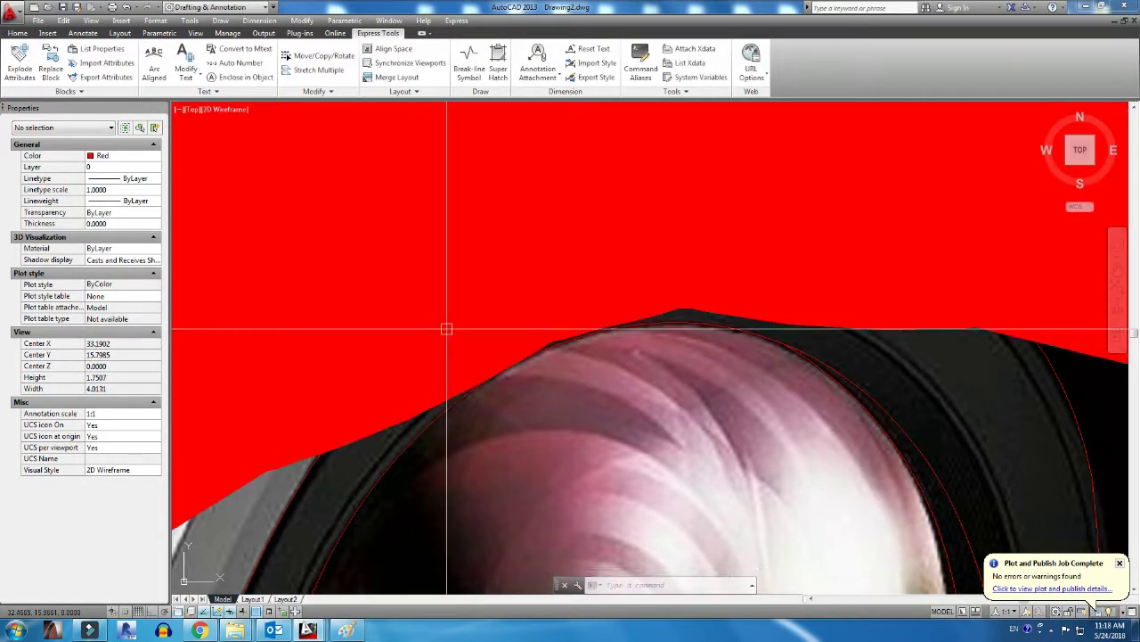
{"action": "key", "text": "ctrl+z"}
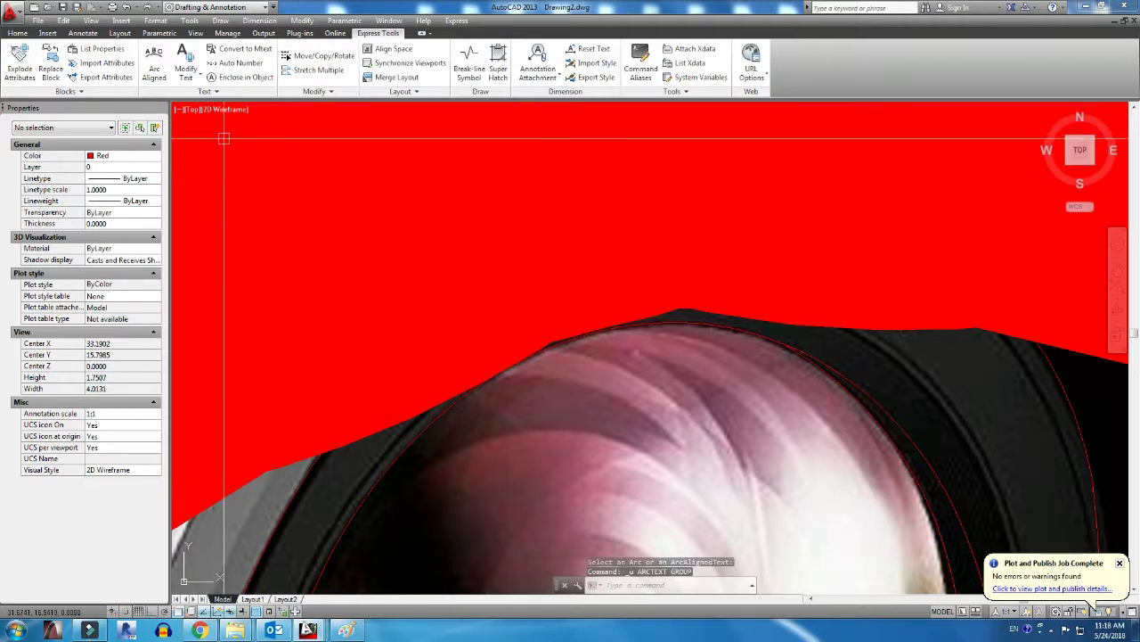
{"action": "left_click", "coordinate": [189, 78]}
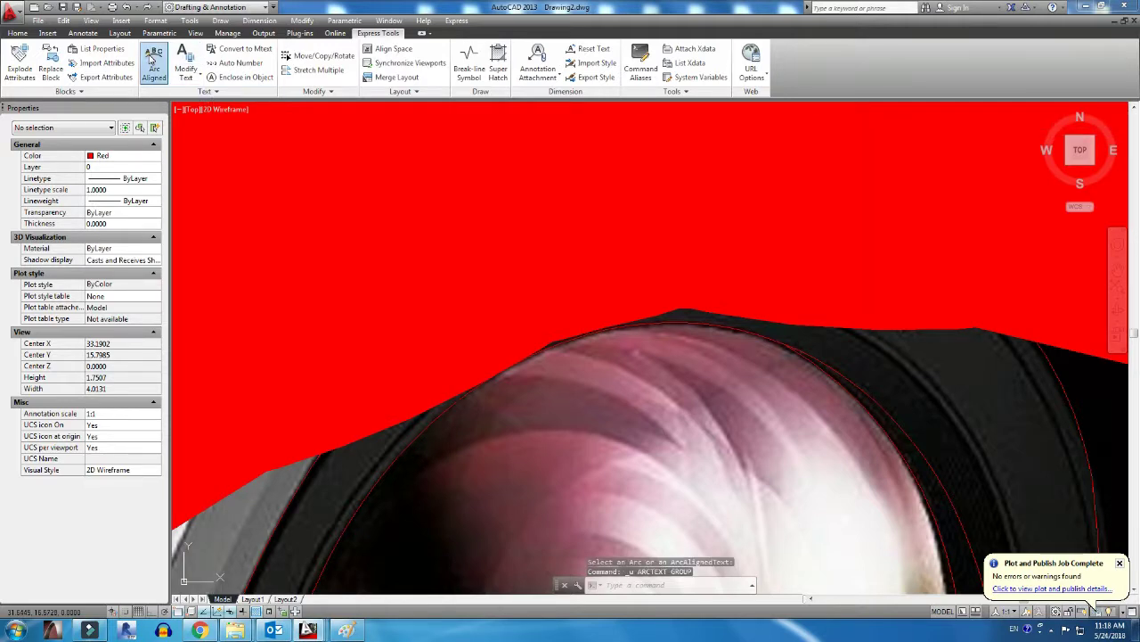
{"action": "left_click", "coordinate": [389, 425]}
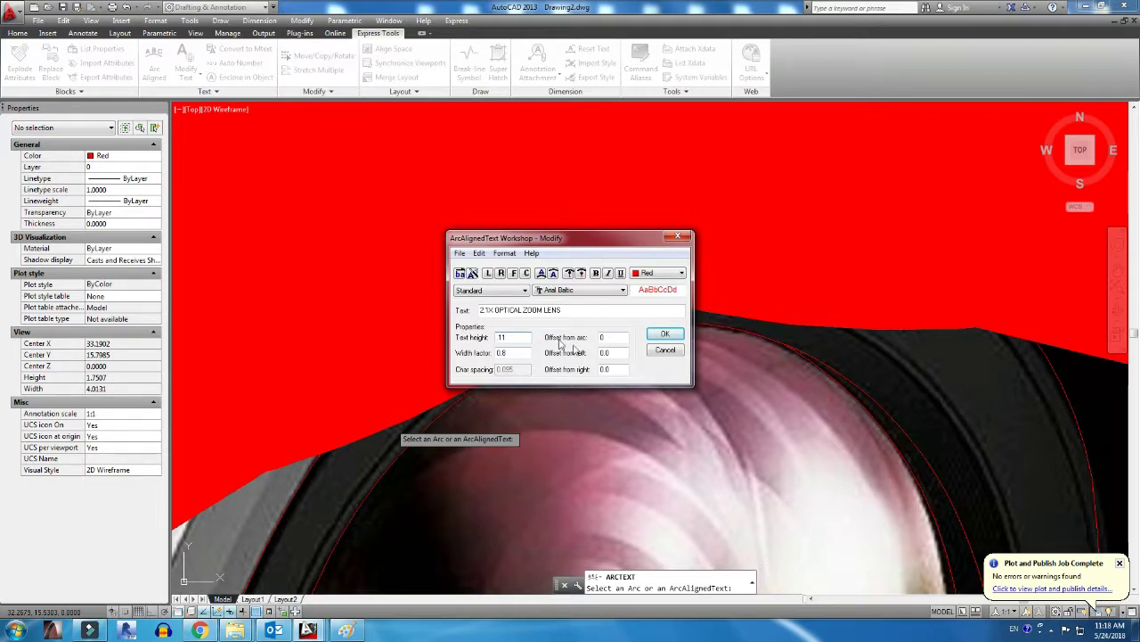
{"action": "left_click", "coordinate": [666, 335]}
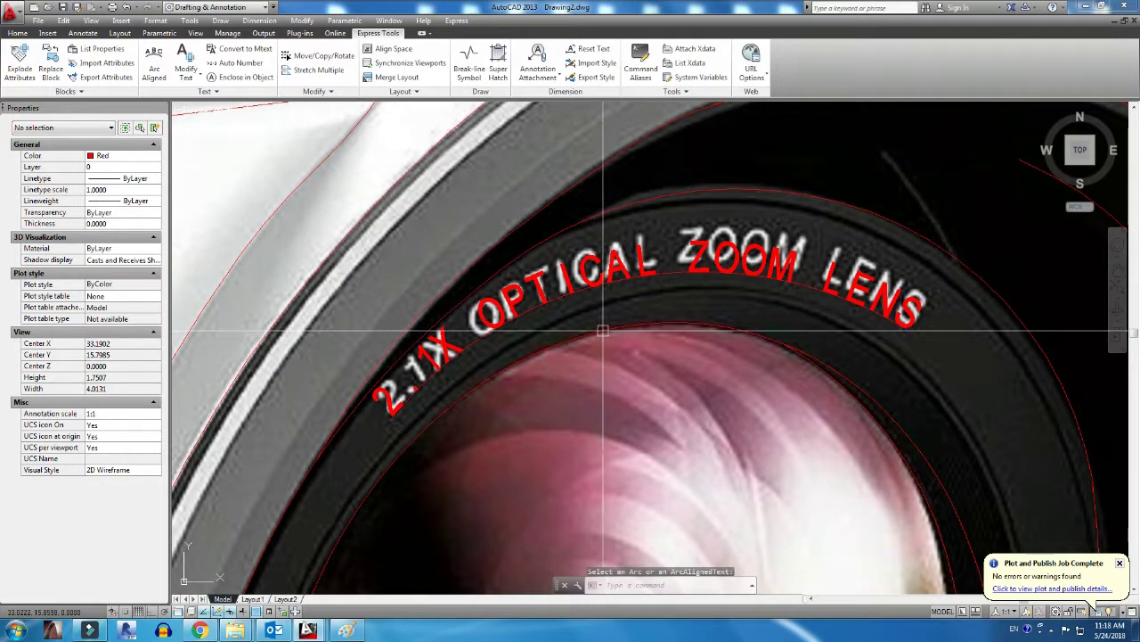
Make the 2.1X OPTICAL ZOOM LENS text white by setting its colour to ByLayer
{"action": "scroll", "coordinate": [810, 178], "scroll_direction": "down", "scroll_amount": 2}
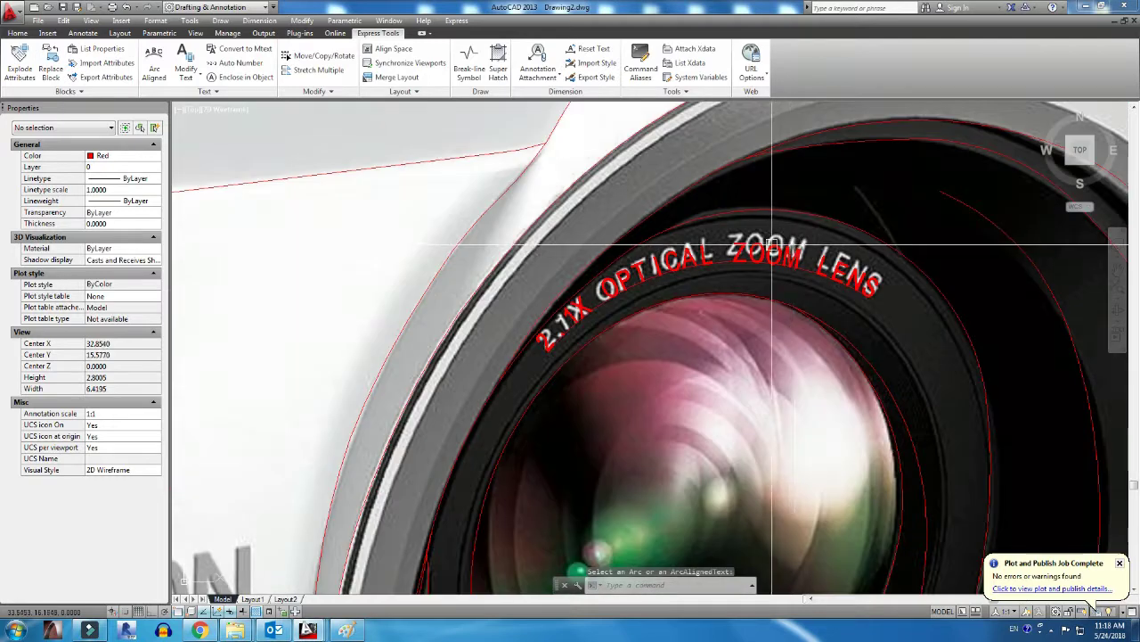
{"action": "key", "text": "Escape"}
{"action": "scroll", "coordinate": [703, 272], "scroll_direction": "up", "scroll_amount": 2}
{"action": "left_click", "coordinate": [693, 254]}
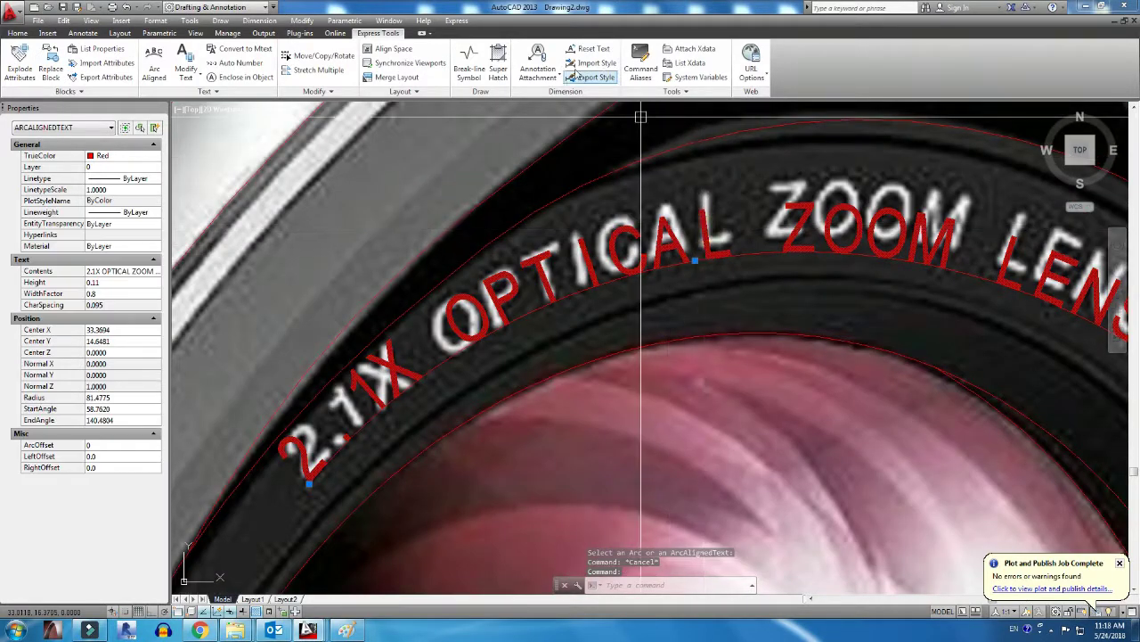
{"action": "left_click", "coordinate": [111, 156]}
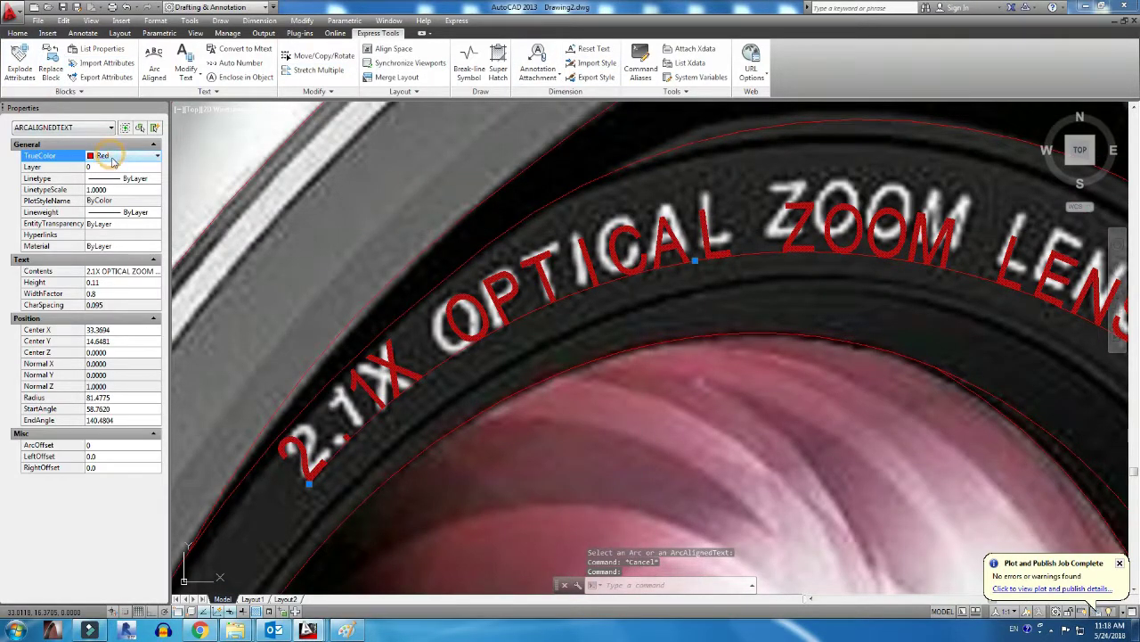
{"action": "left_click", "coordinate": [114, 166]}
Erase the old red guide arc and draw a new 3-point arc from f=22.48 to JAPAN
{"action": "key", "text": "Escape"}
{"action": "left_click", "coordinate": [543, 328]}
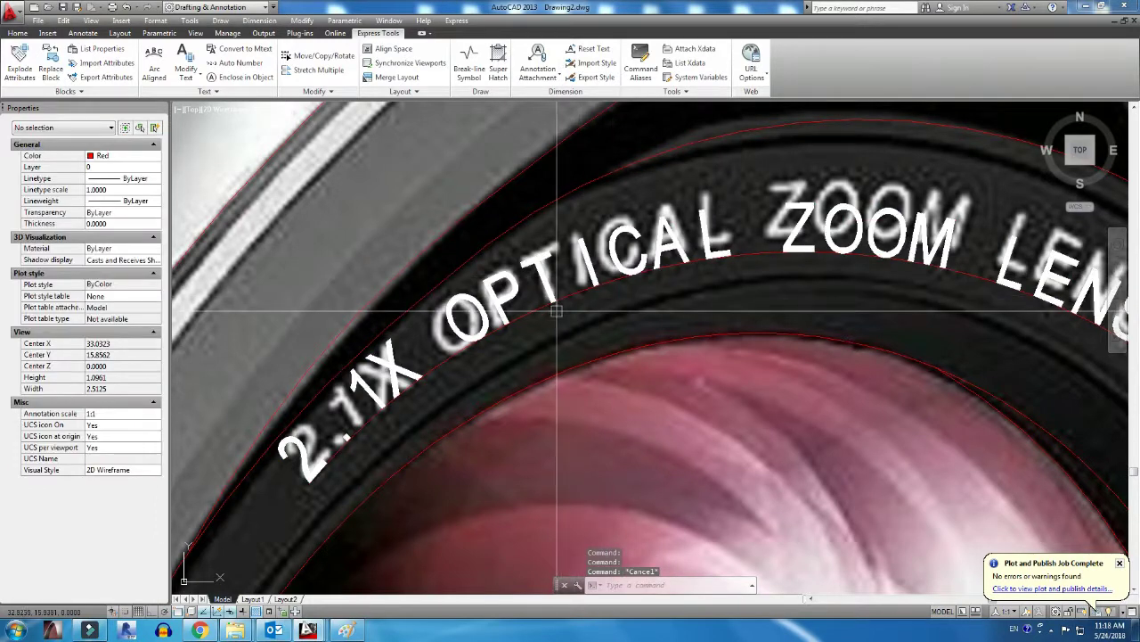
{"action": "key", "text": "Delete"}
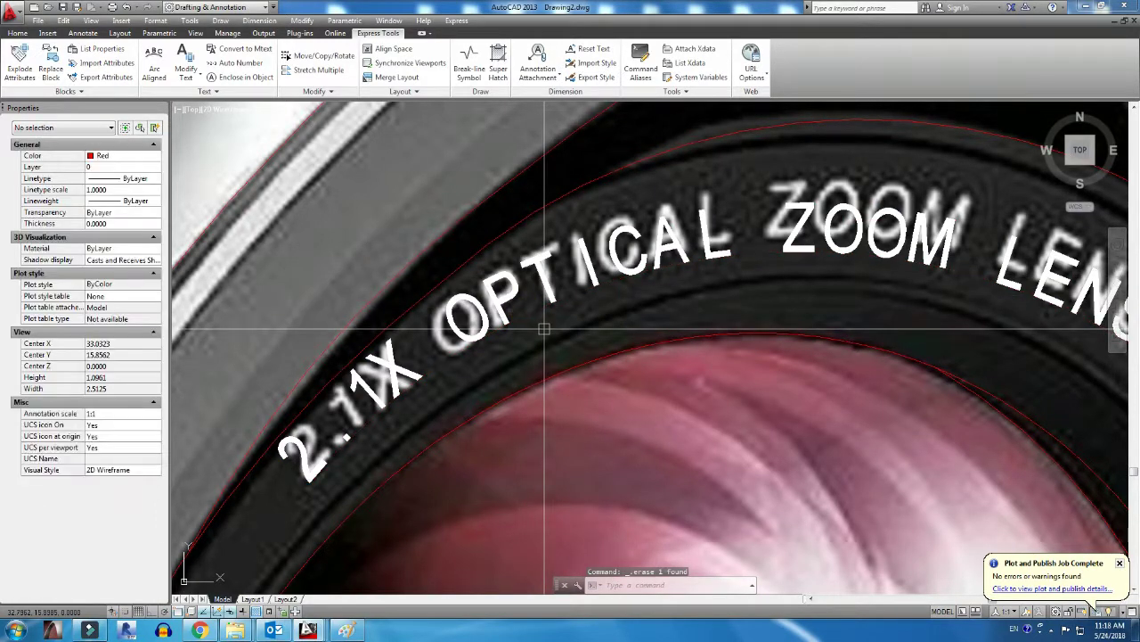
{"action": "scroll", "coordinate": [607, 327], "scroll_direction": "down", "scroll_amount": 4}
{"action": "scroll", "coordinate": [607, 327], "scroll_direction": "down", "scroll_amount": 4}
{"action": "scroll", "coordinate": [601, 382], "scroll_direction": "up", "scroll_amount": 1}
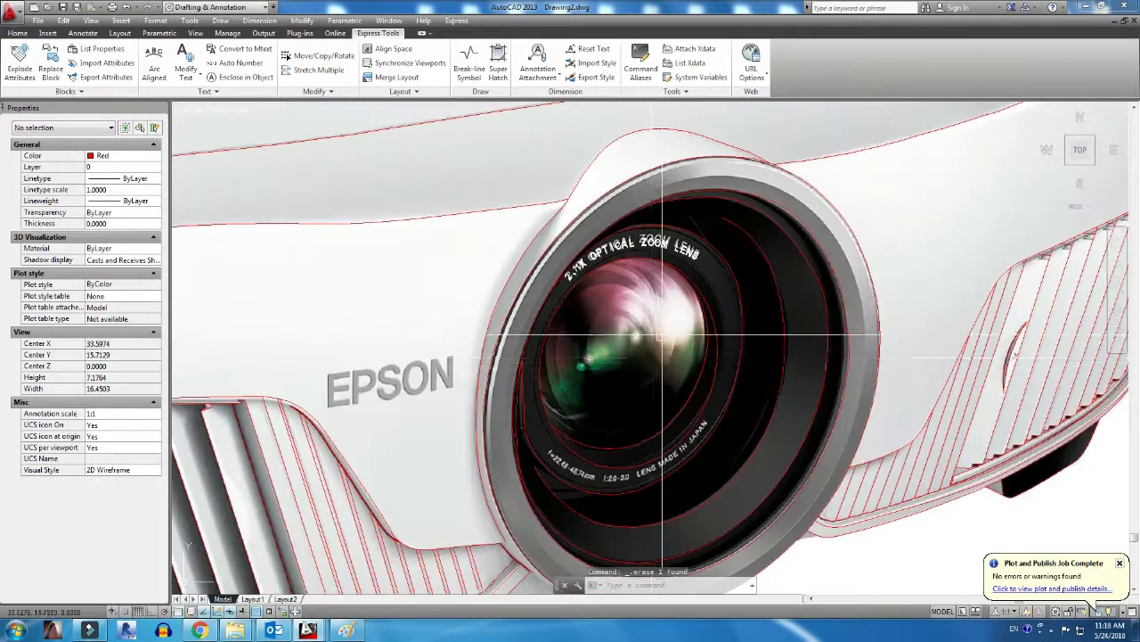
{"action": "scroll", "coordinate": [632, 491], "scroll_direction": "up", "scroll_amount": 2}
{"action": "type", "text": "a"}
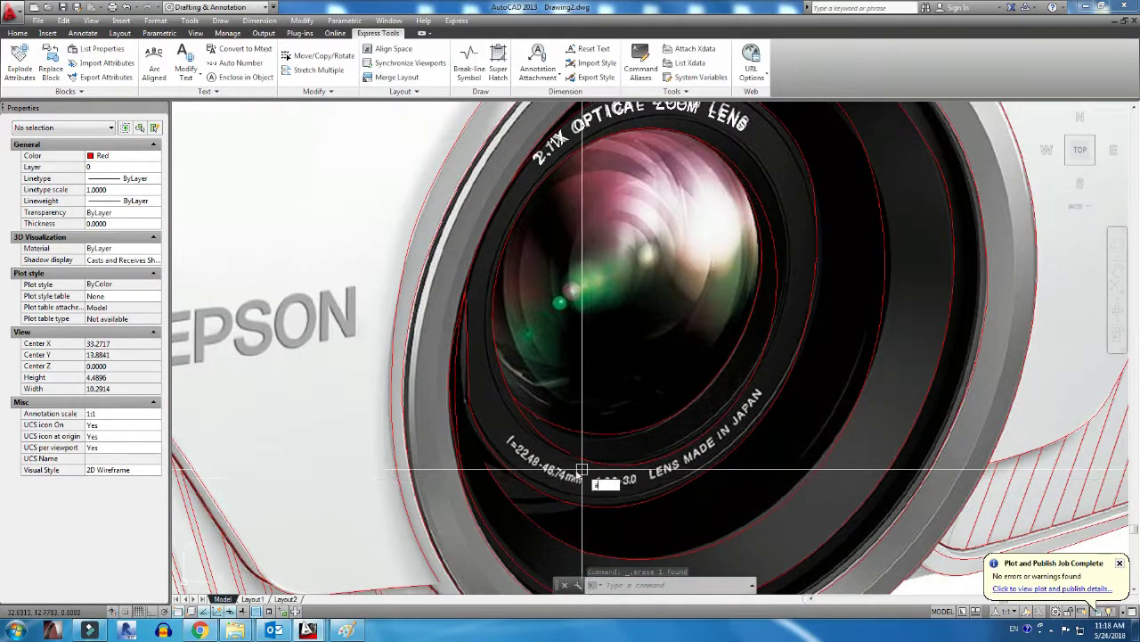
{"action": "key", "text": "Return"}
{"action": "scroll", "coordinate": [534, 468], "scroll_direction": "up", "scroll_amount": 4}
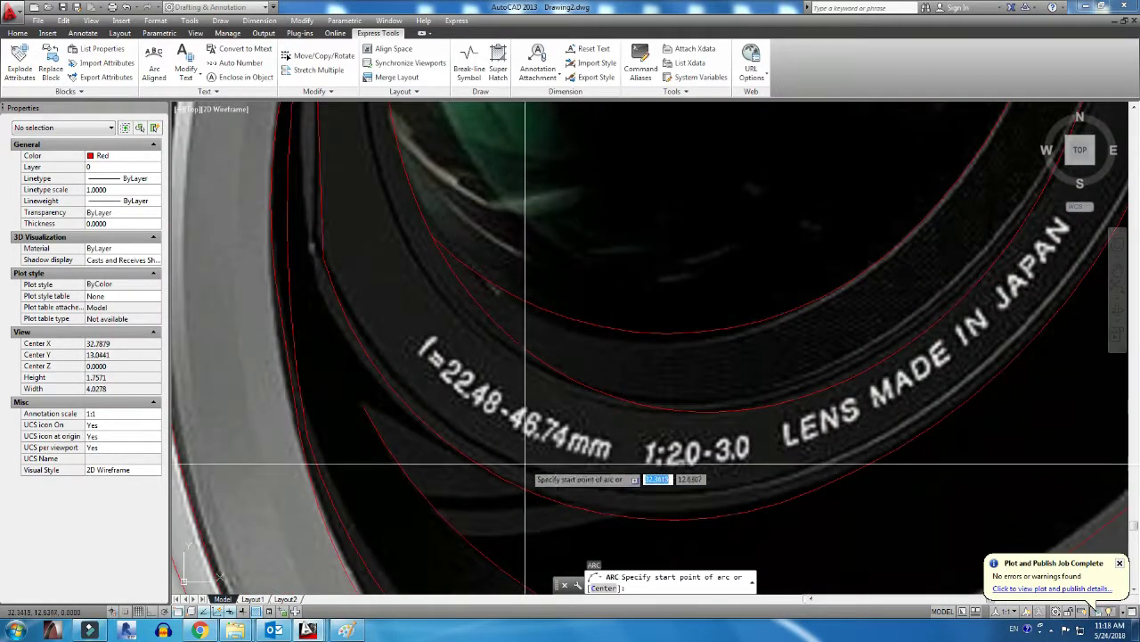
{"action": "left_click", "coordinate": [419, 354]}
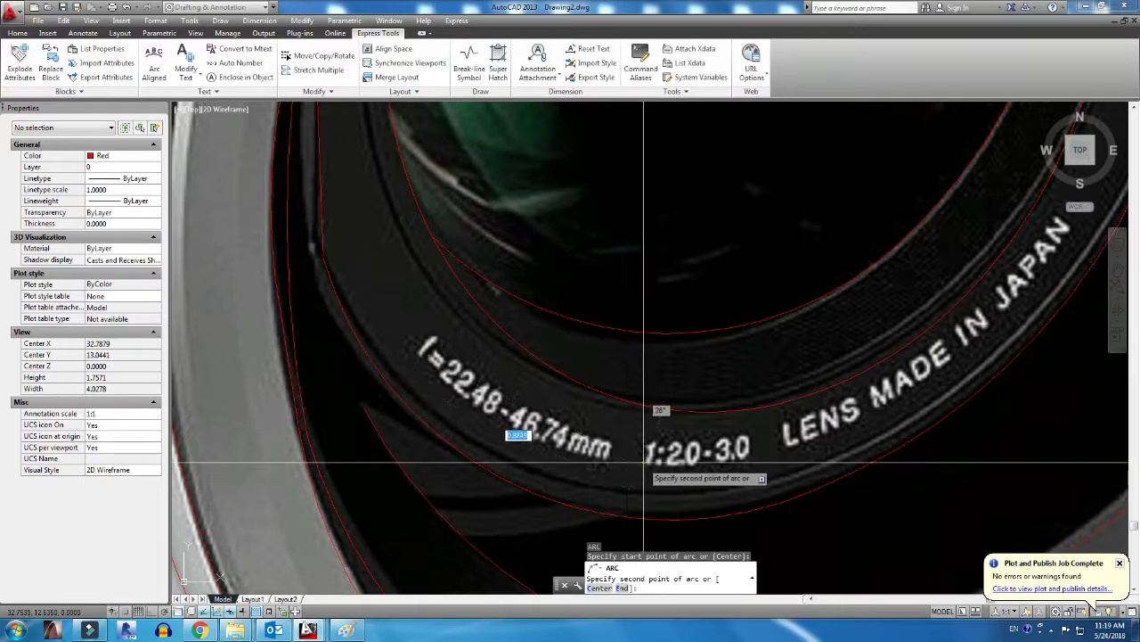
{"action": "left_click", "coordinate": [628, 437]}
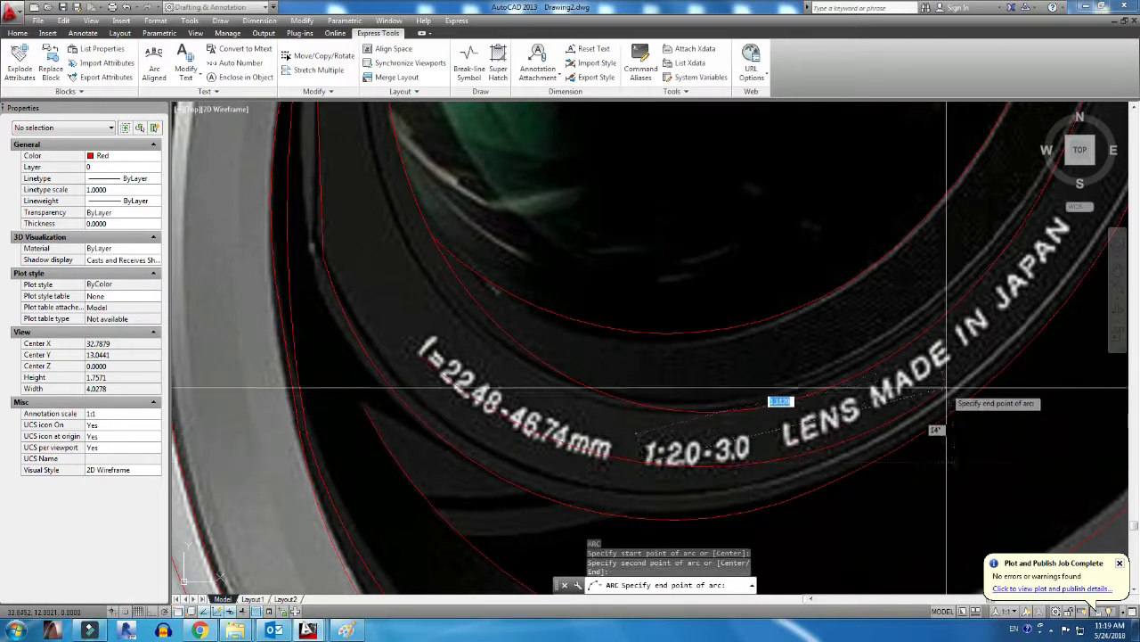
{"action": "left_click", "coordinate": [1070, 234]}
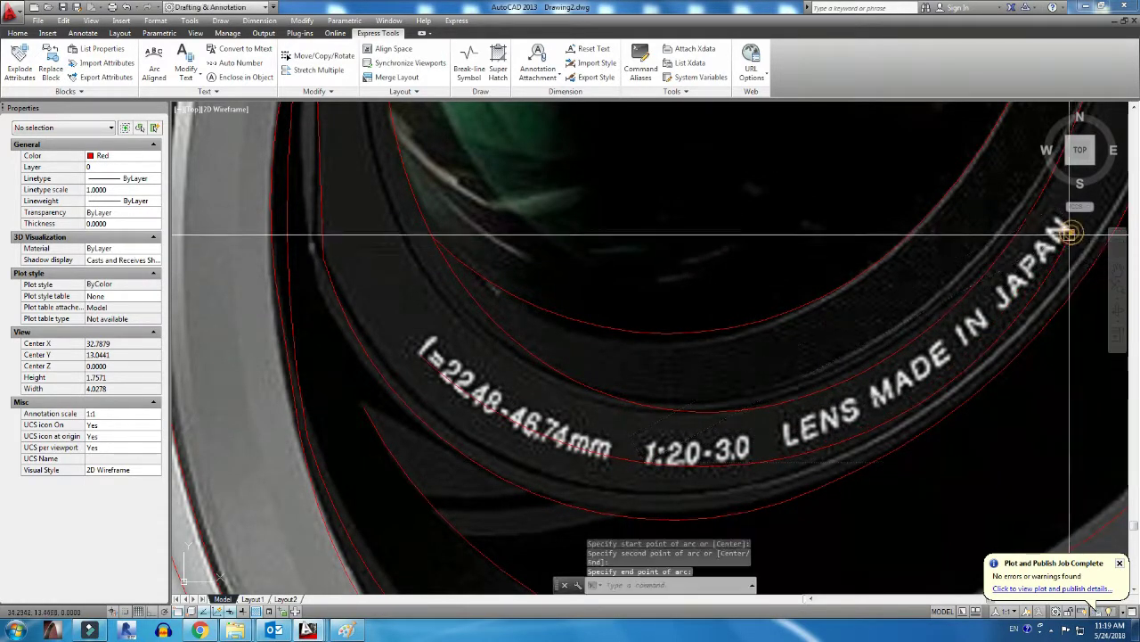
Break a piece out of the new arc at two points
{"action": "left_click", "coordinate": [849, 445]}
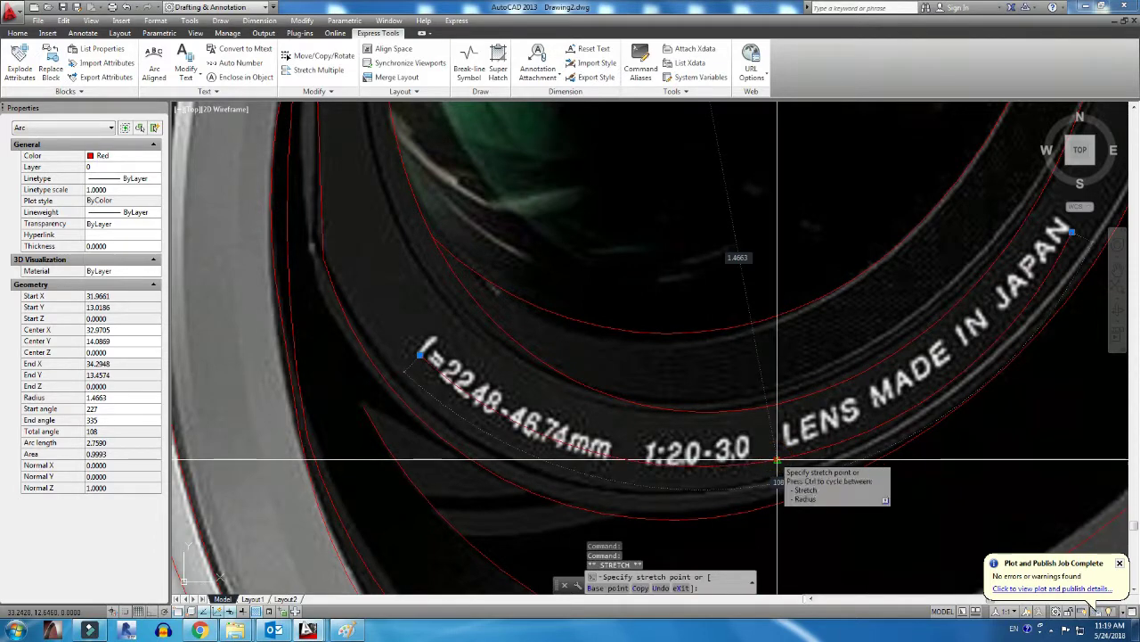
{"action": "left_click", "coordinate": [778, 457]}
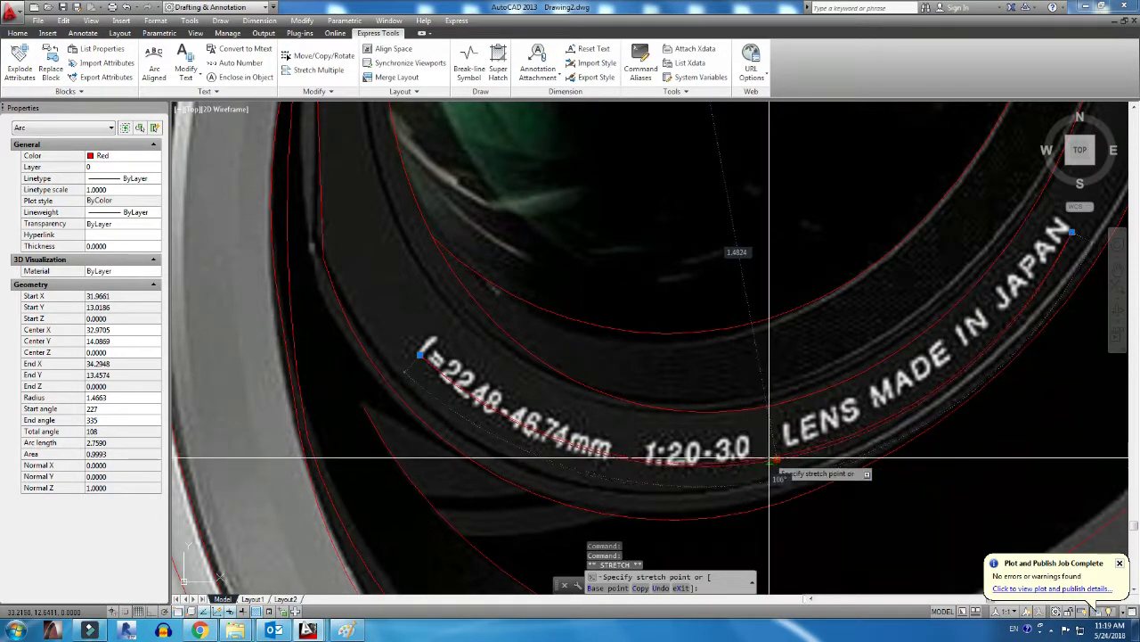
{"action": "scroll", "coordinate": [766, 461], "scroll_direction": "up", "scroll_amount": 2}
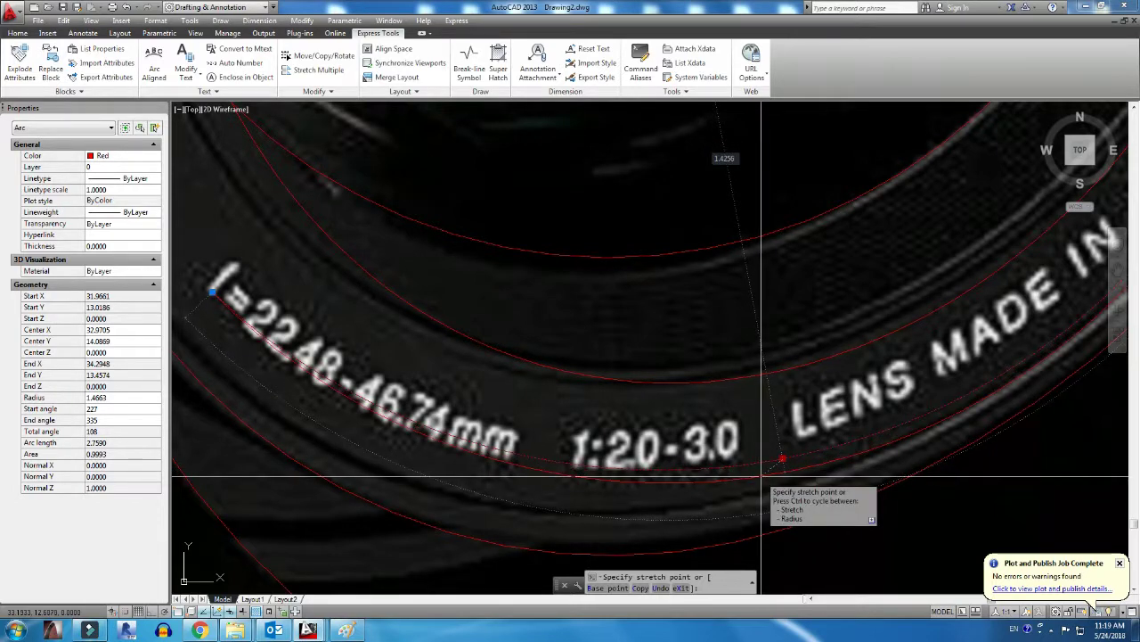
{"action": "key", "text": "Escape"}
{"action": "key", "text": "Escape"}
{"action": "type", "text": "b"}
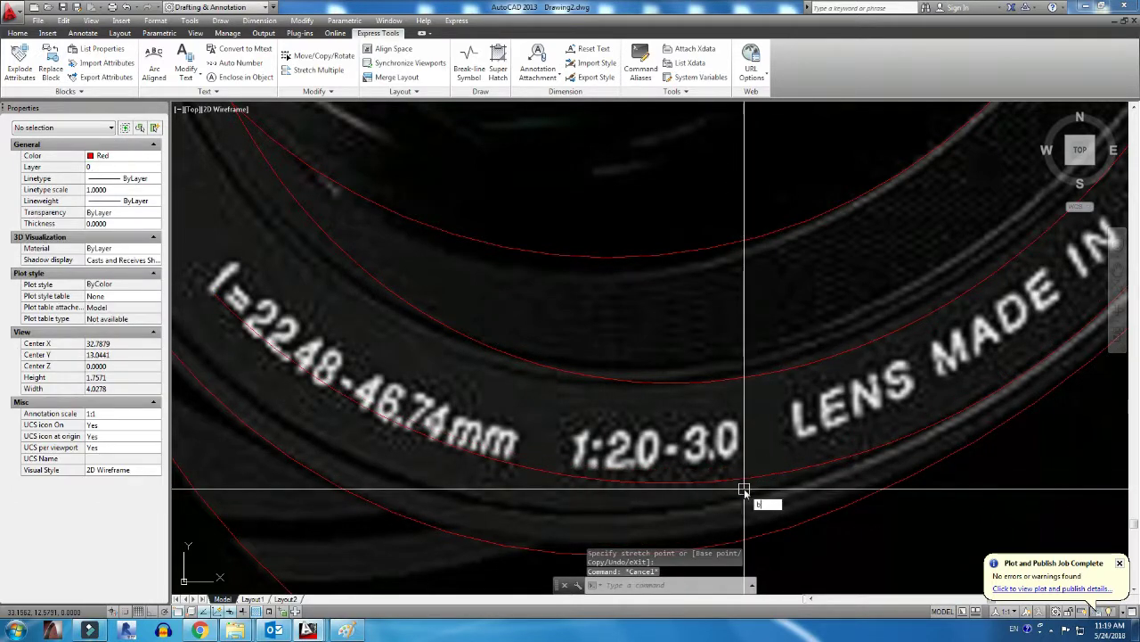
{"action": "type", "text": "r"}
{"action": "key", "text": "Return"}
{"action": "key", "text": "Escape"}
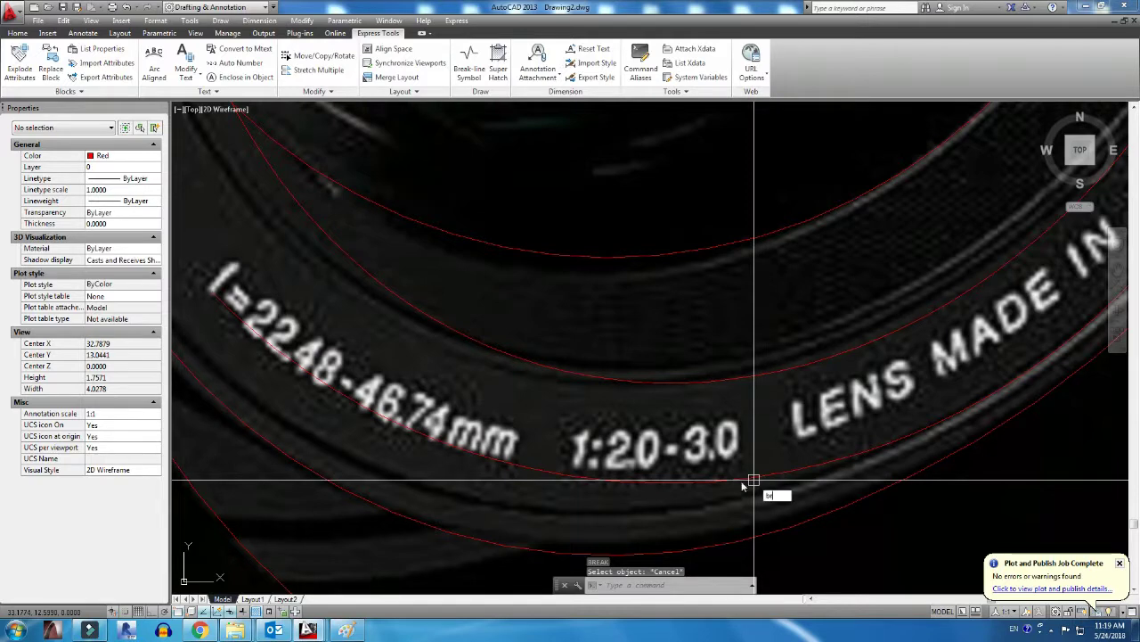
{"action": "key", "text": "Return"}
{"action": "left_click", "coordinate": [733, 479]}
{"action": "left_click", "coordinate": [763, 472]}
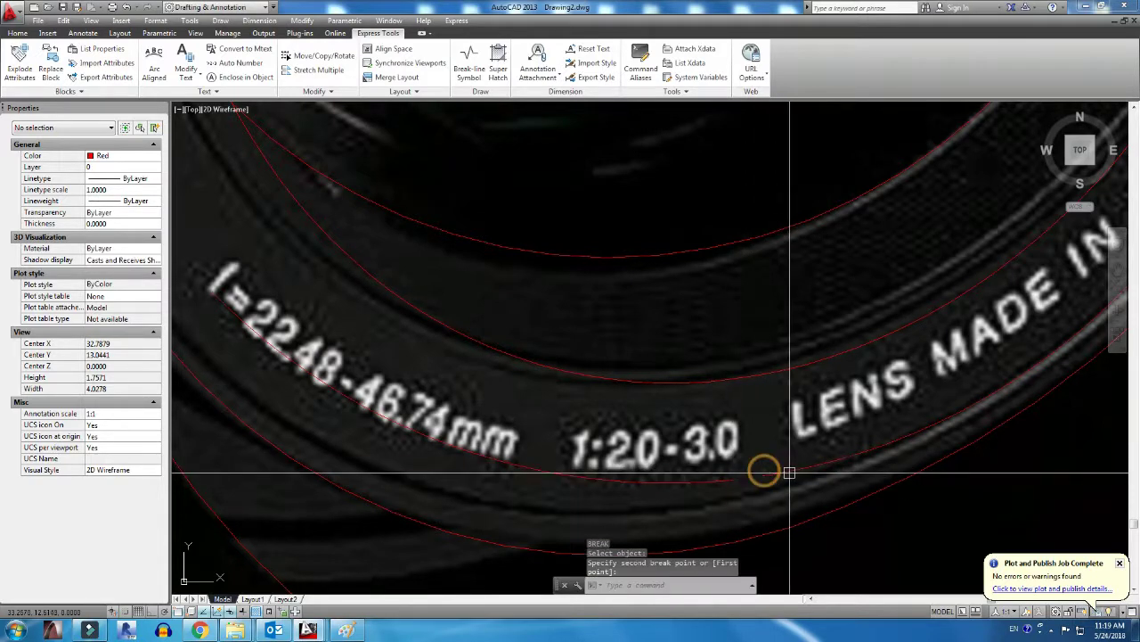
Stretch the arc ends so it starts at 'f=' and ends just past '3.0'
{"action": "left_click", "coordinate": [730, 478]}
{"action": "left_click", "coordinate": [732, 482]}
{"action": "scroll", "coordinate": [732, 482], "scroll_direction": "up", "scroll_amount": 2}
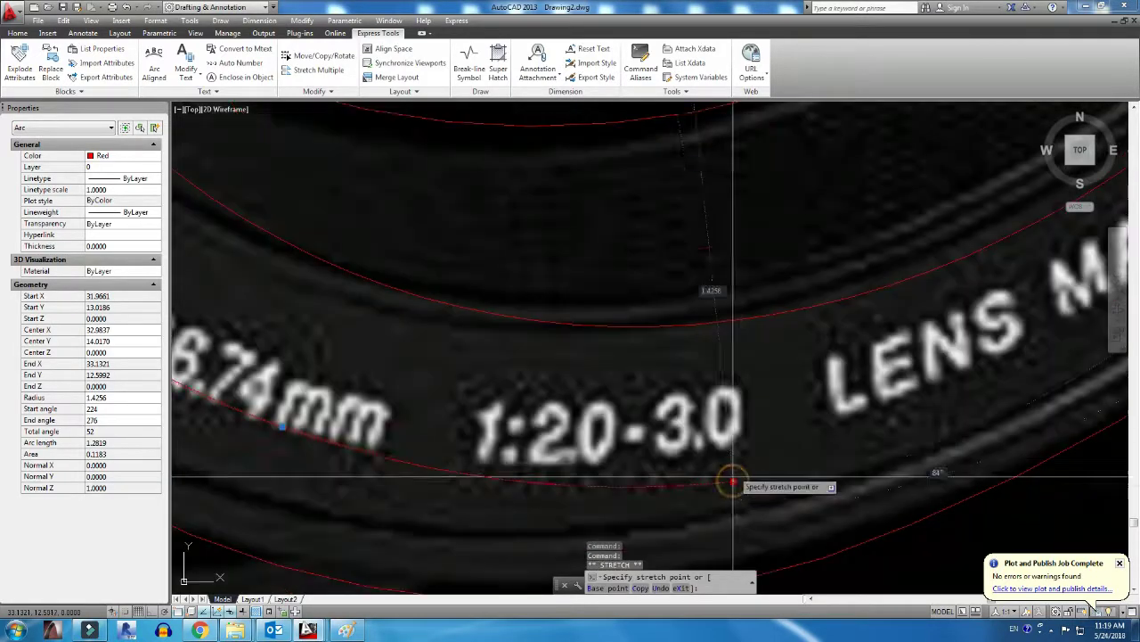
{"action": "scroll", "coordinate": [739, 466], "scroll_direction": "down", "scroll_amount": 1}
{"action": "left_click", "coordinate": [739, 448]}
{"action": "scroll", "coordinate": [738, 448], "scroll_direction": "down", "scroll_amount": 2}
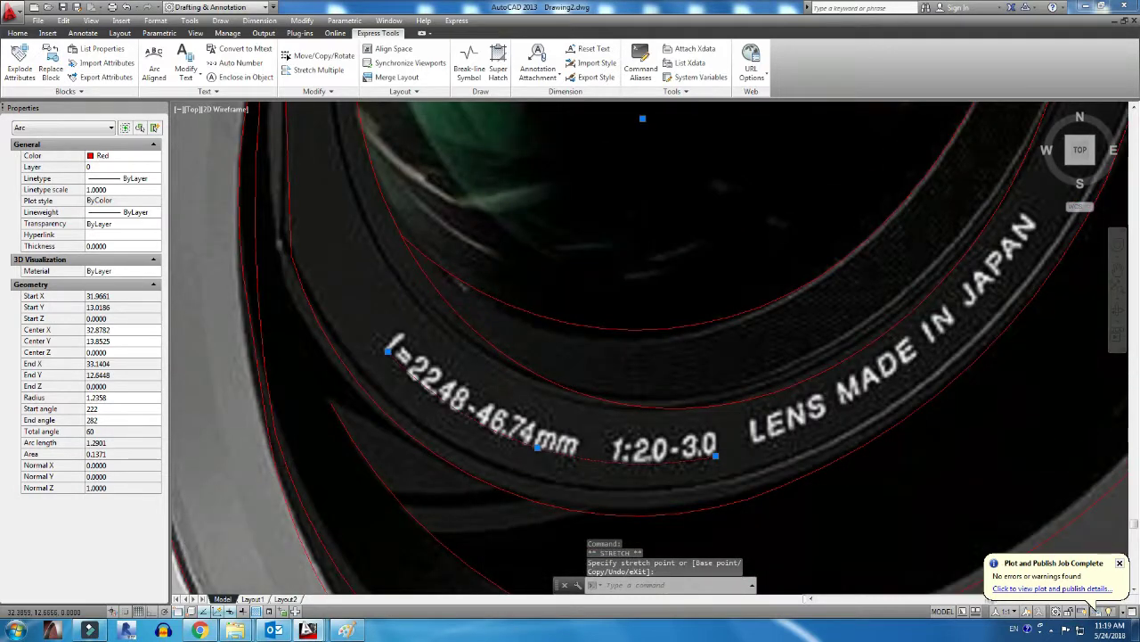
{"action": "scroll", "coordinate": [519, 449], "scroll_direction": "up", "scroll_amount": 2}
{"action": "scroll", "coordinate": [522, 422], "scroll_direction": "up", "scroll_amount": 1}
{"action": "scroll", "coordinate": [173, 199], "scroll_direction": "up", "scroll_amount": 1}
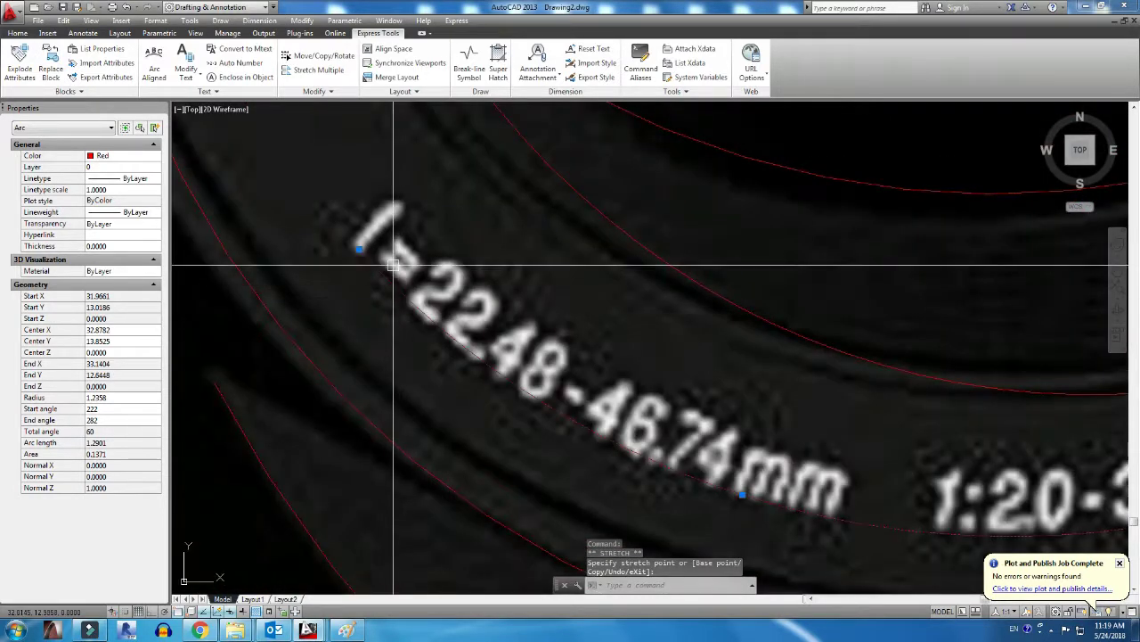
{"action": "left_click", "coordinate": [344, 249]}
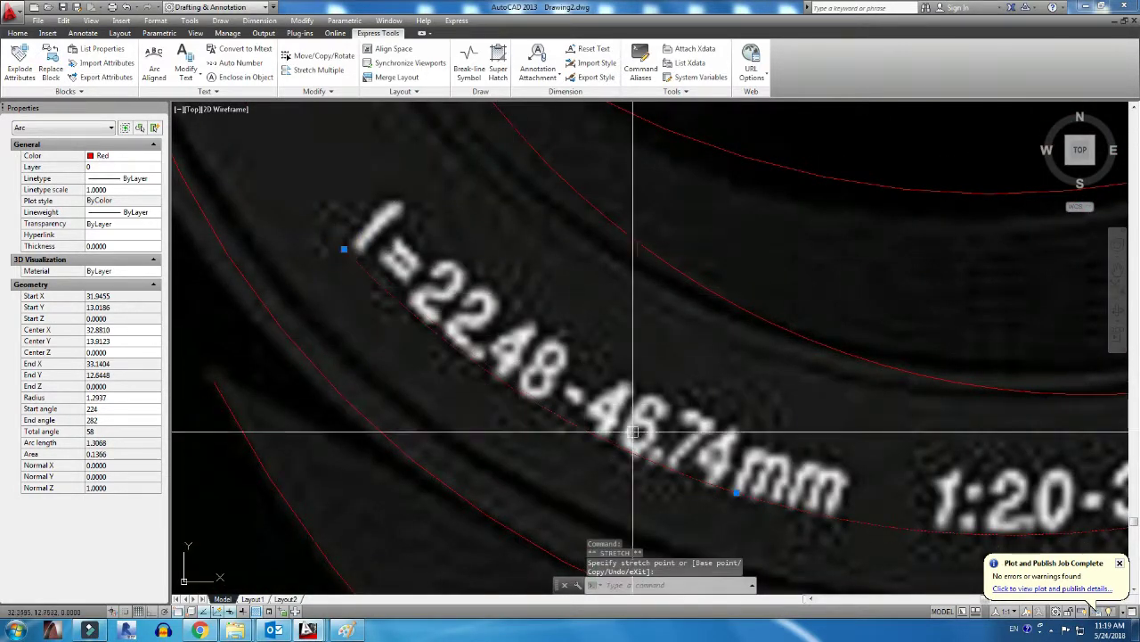
{"action": "scroll", "coordinate": [633, 433], "scroll_direction": "up", "scroll_amount": 2}
{"action": "left_click", "coordinate": [743, 489]}
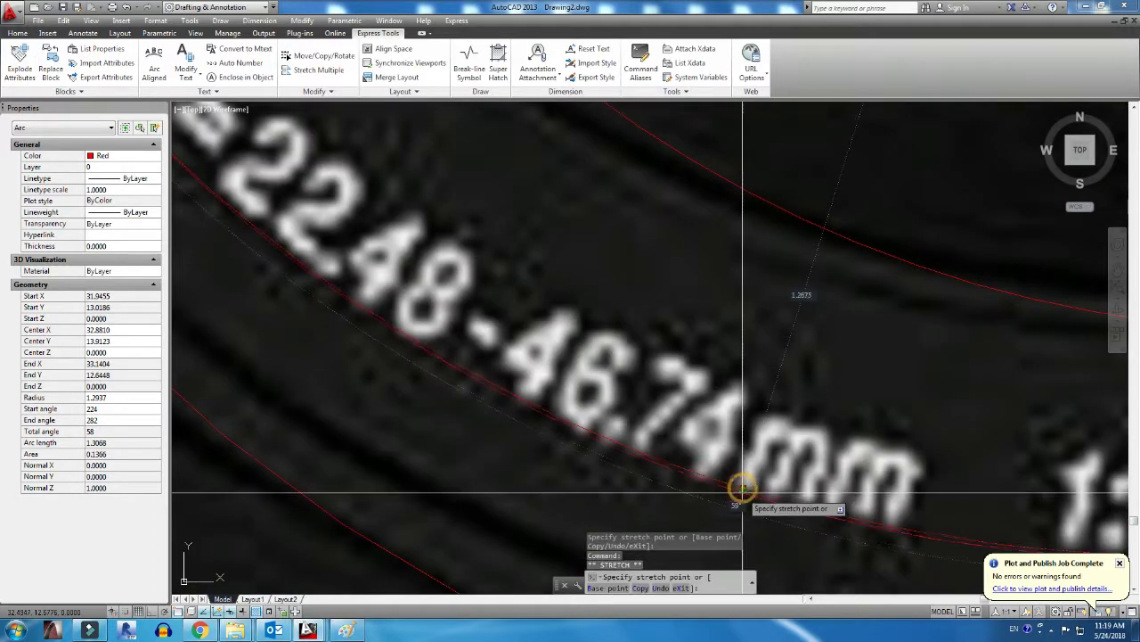
{"action": "key", "text": "Escape"}
{"action": "scroll", "coordinate": [562, 442], "scroll_direction": "down", "scroll_amount": 3}
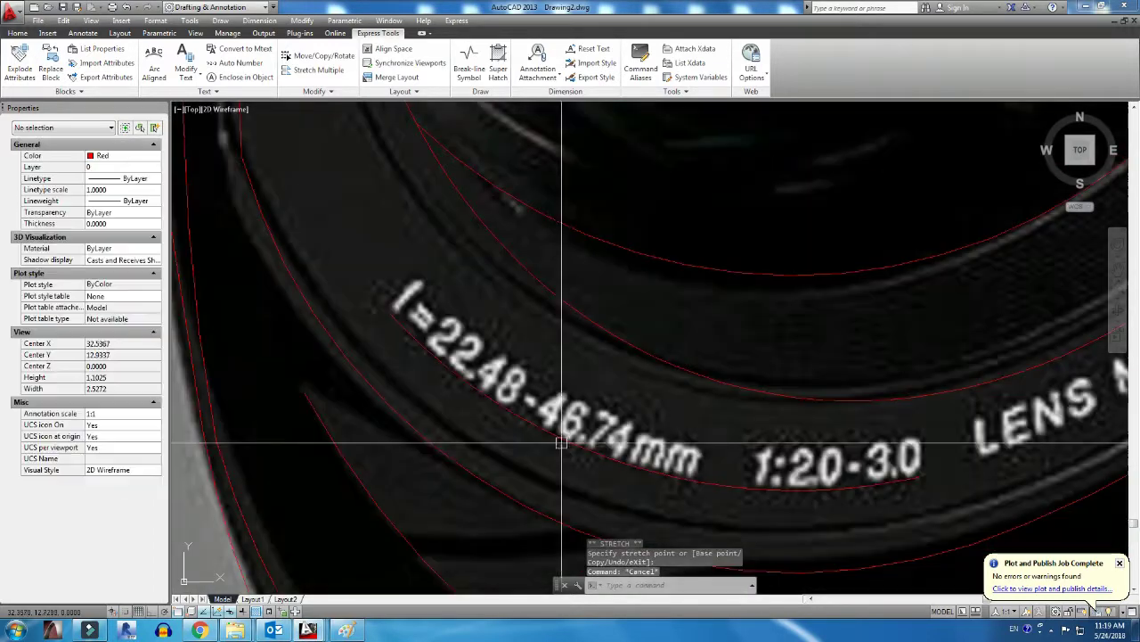
{"action": "left_click", "coordinate": [154, 67]}
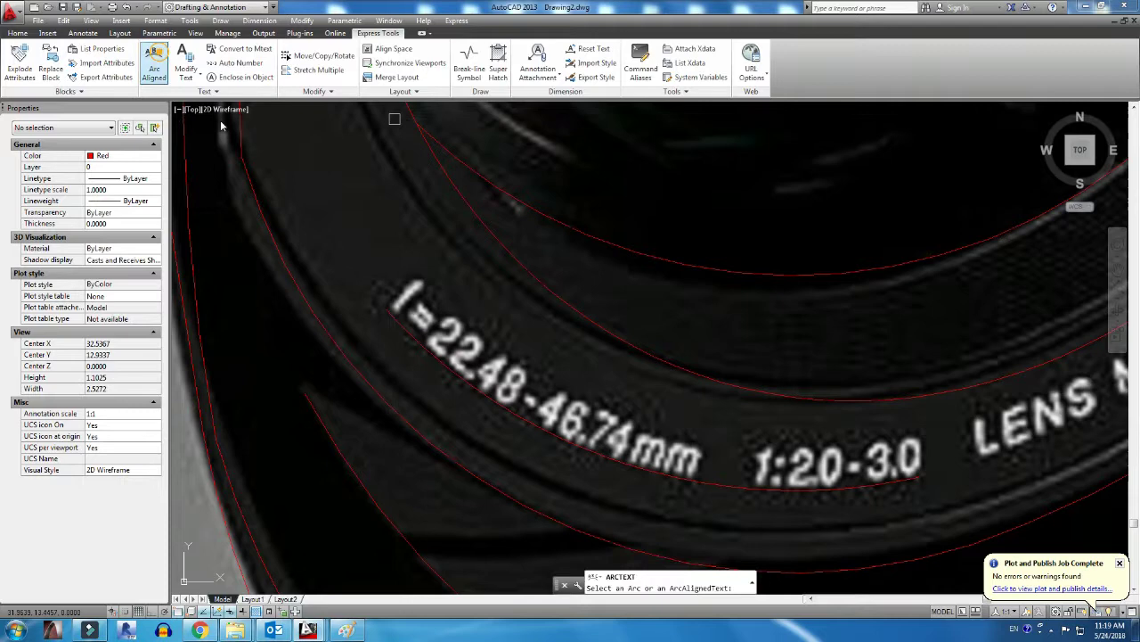
{"action": "left_click", "coordinate": [524, 422]}
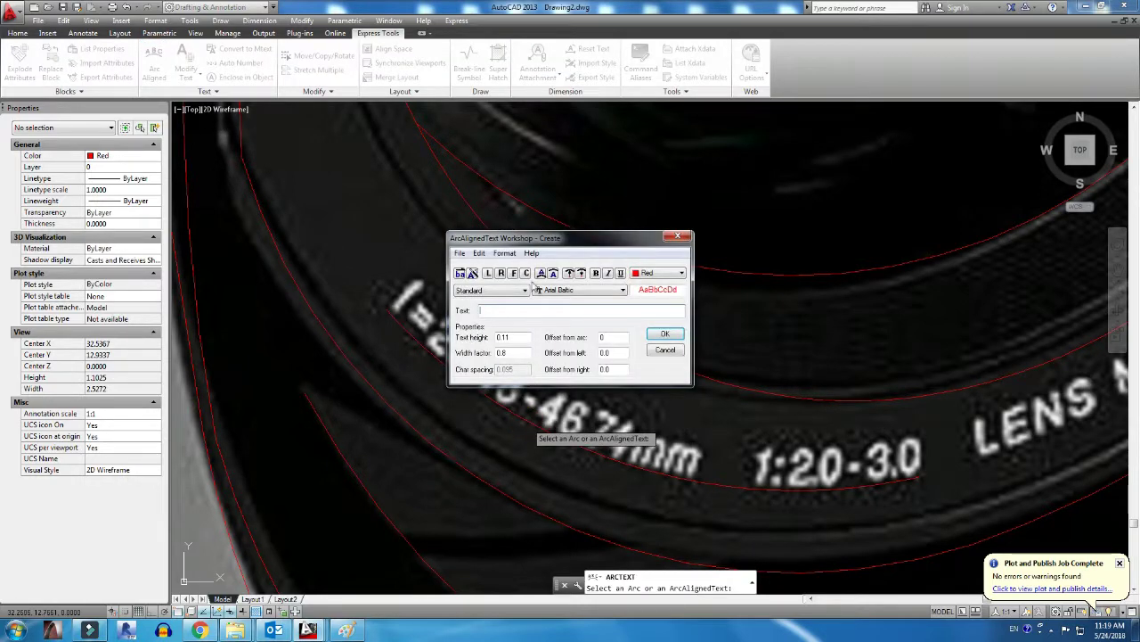
{"action": "left_click_drag", "start_coordinate": [538, 244], "coordinate": [704, 196]}
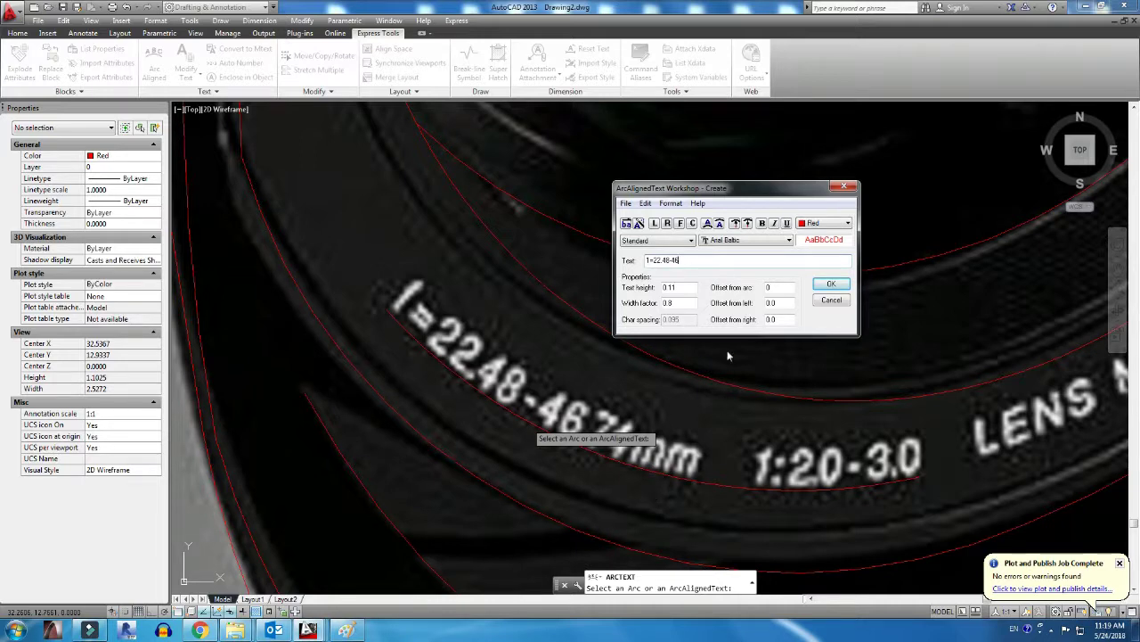
{"action": "left_click", "coordinate": [824, 288]}
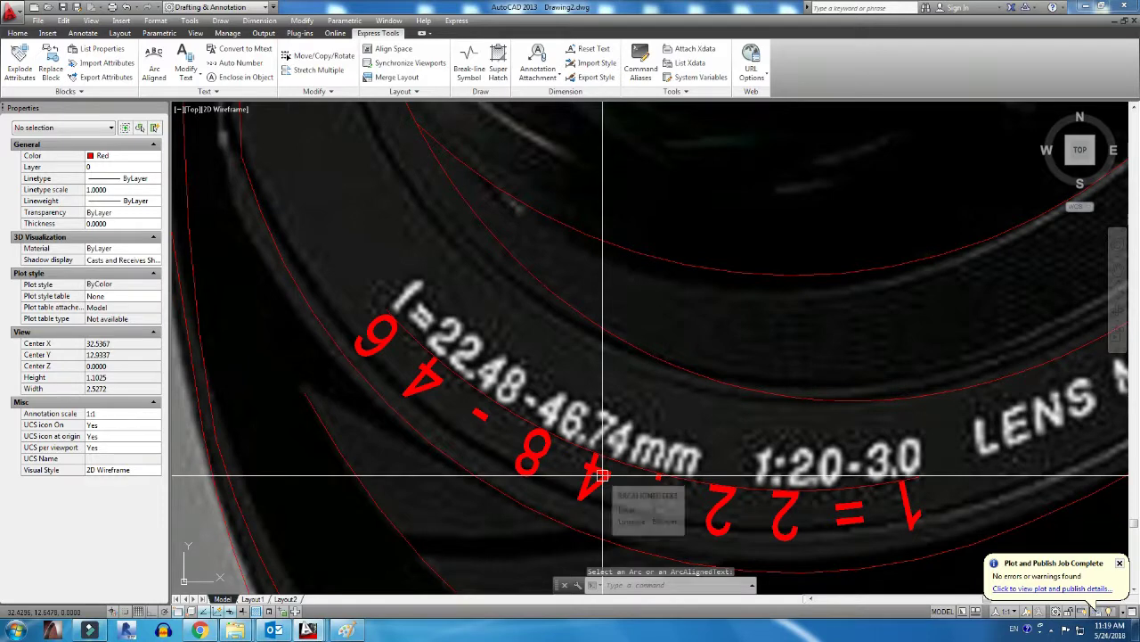
{"action": "mouse_move", "coordinate": [602, 476]}
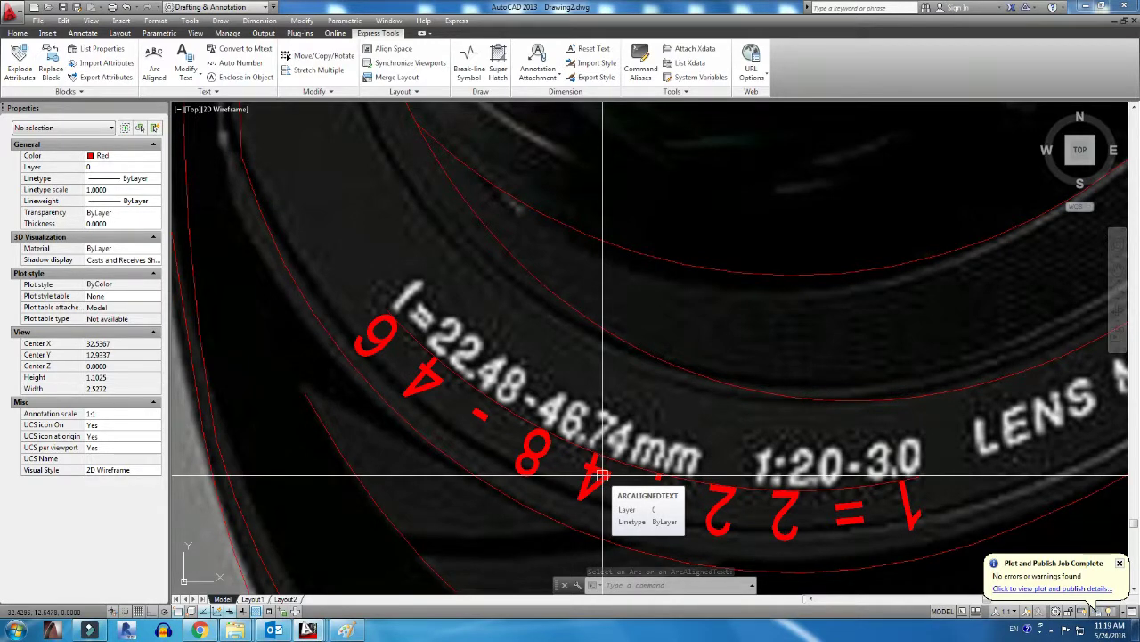
{"action": "left_click", "coordinate": [602, 476]}
{"action": "key", "text": "Delete"}
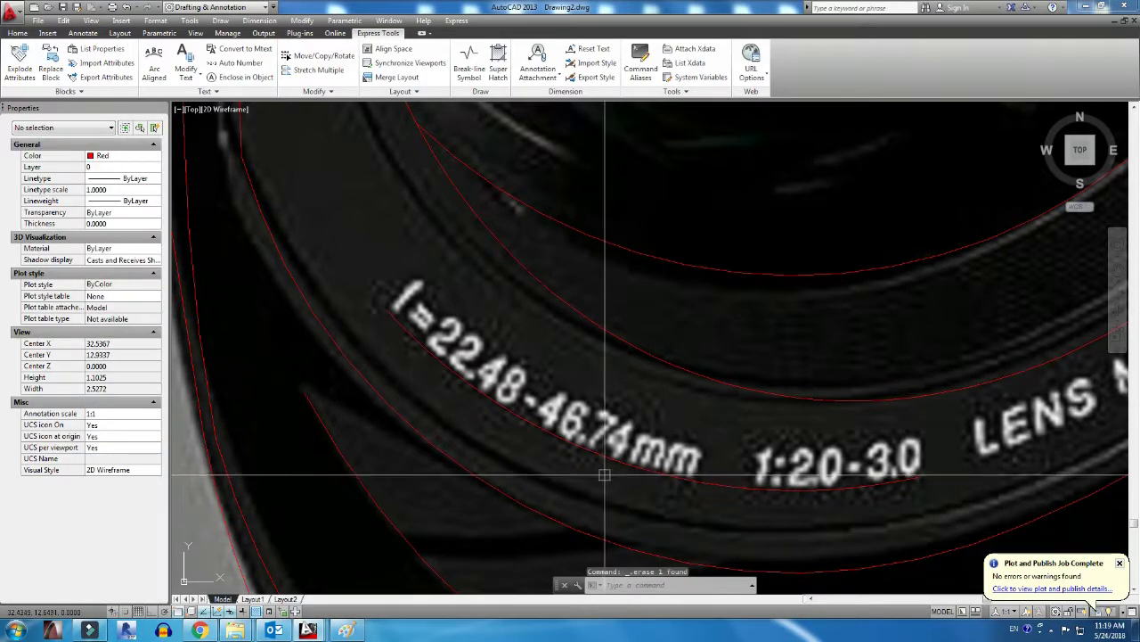
Draw a 3-point arc from the f marking, under 46.74mm, to below 3.0
{"action": "left_click", "coordinate": [548, 427]}
{"action": "key", "text": "Escape"}
{"action": "key", "text": "Return"}
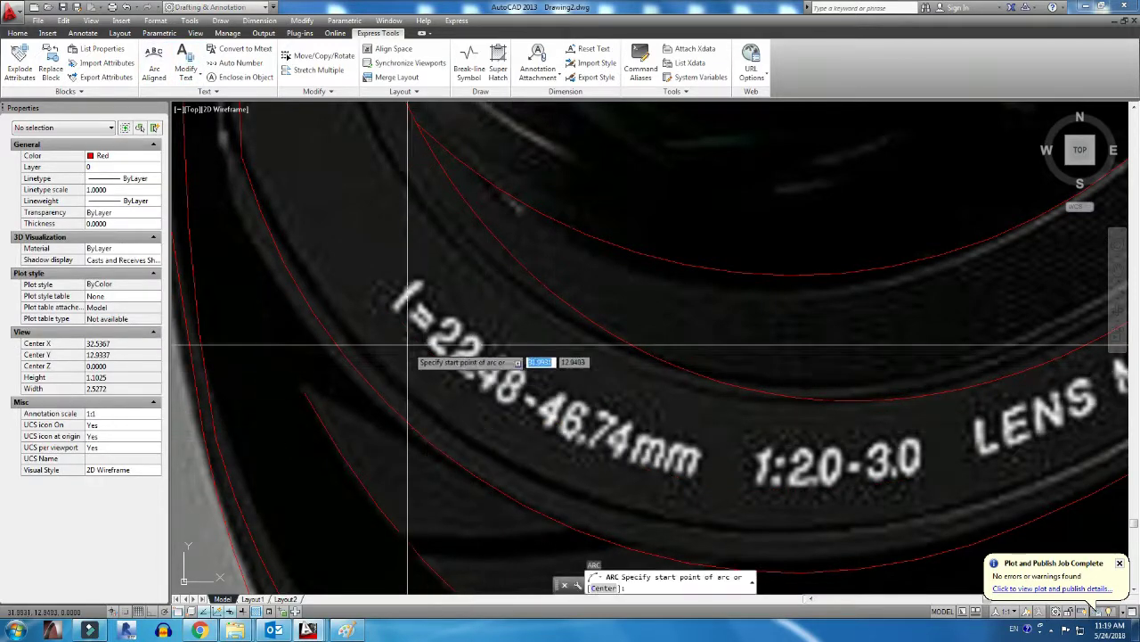
{"action": "left_click", "coordinate": [390, 325]}
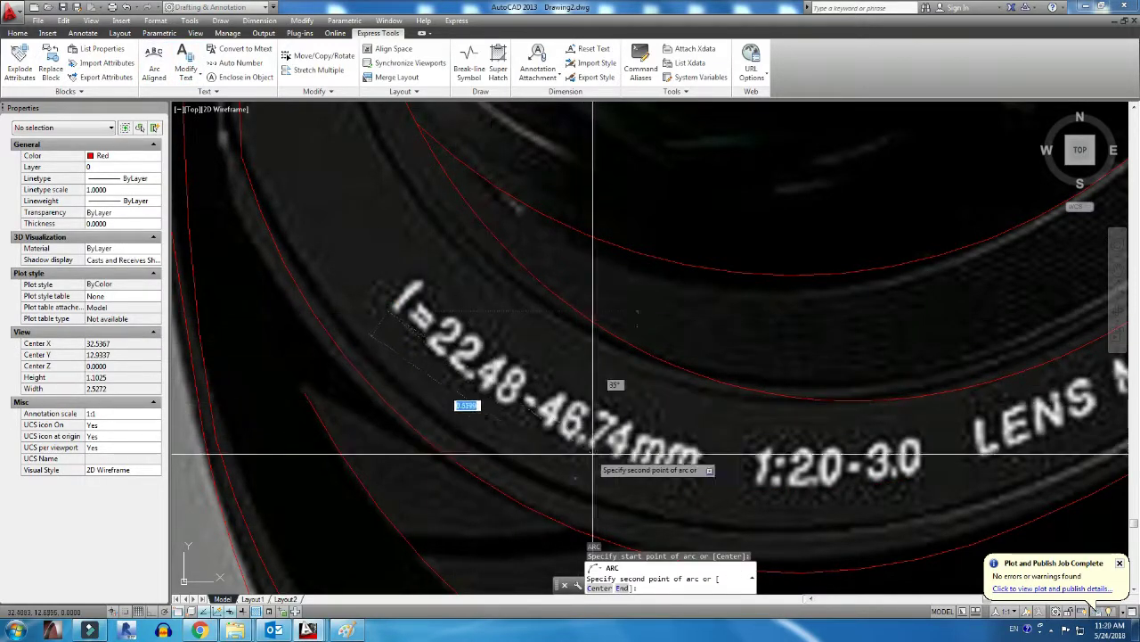
{"action": "left_click", "coordinate": [624, 459]}
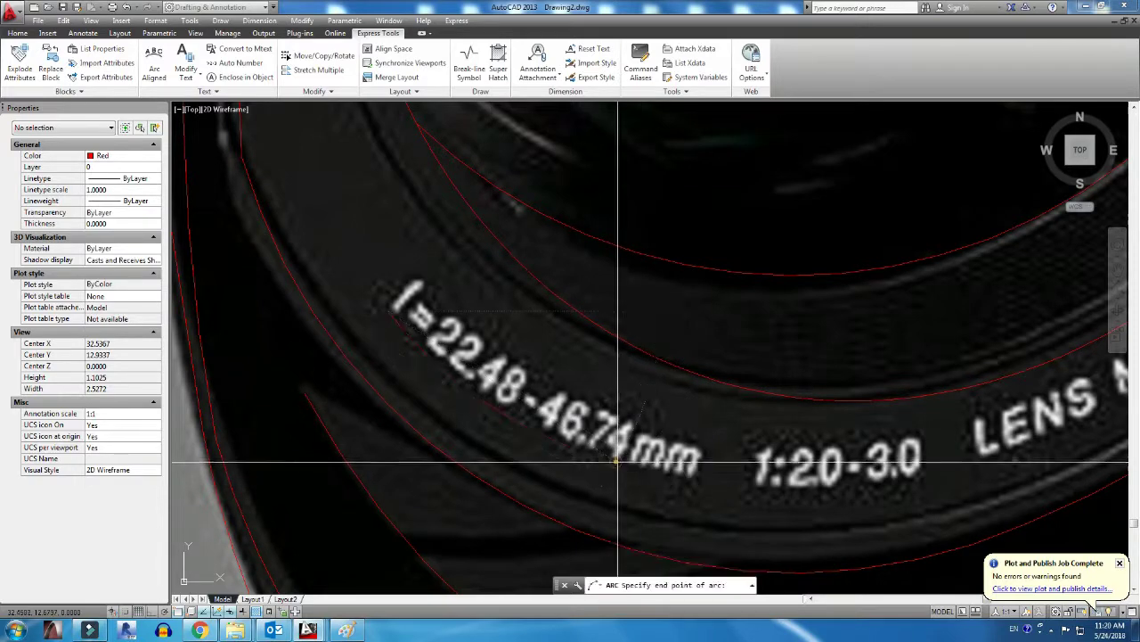
{"action": "left_click", "coordinate": [918, 480]}
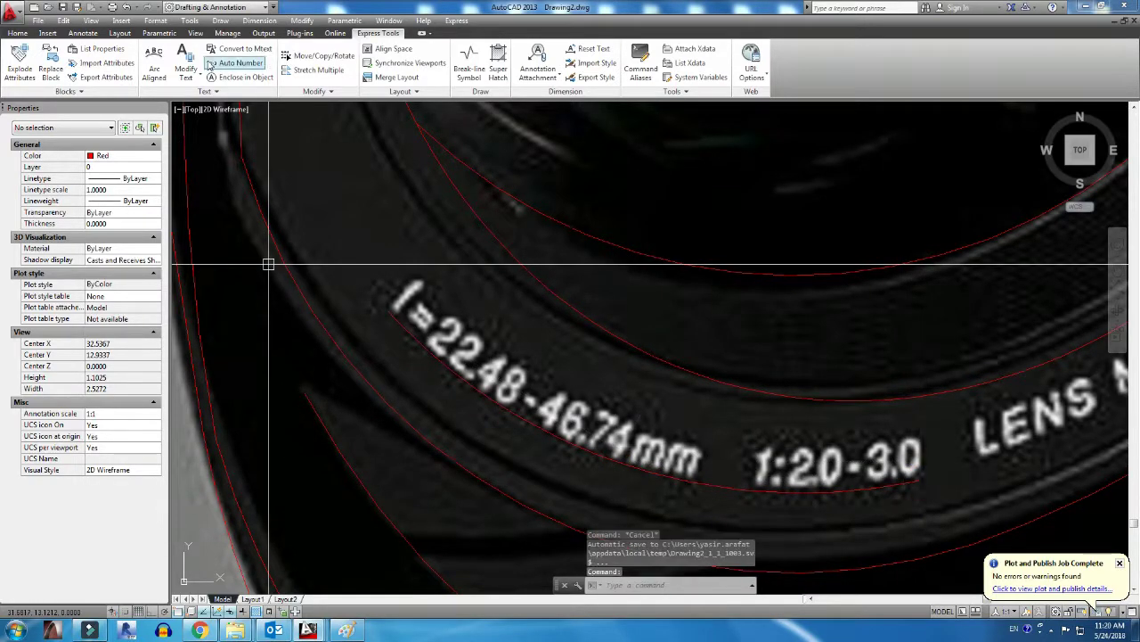
Lay red placeholder letters along the new arc and reopen them in the arc-text editor
{"action": "left_click", "coordinate": [155, 64]}
{"action": "left_click", "coordinate": [525, 421]}
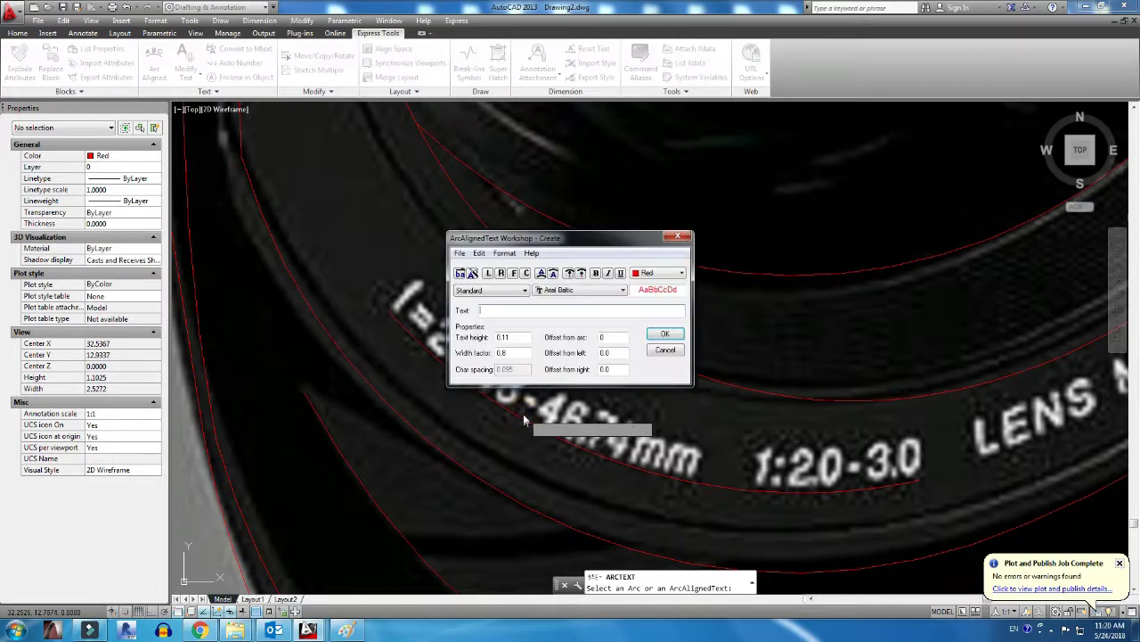
{"action": "left_click", "coordinate": [666, 335]}
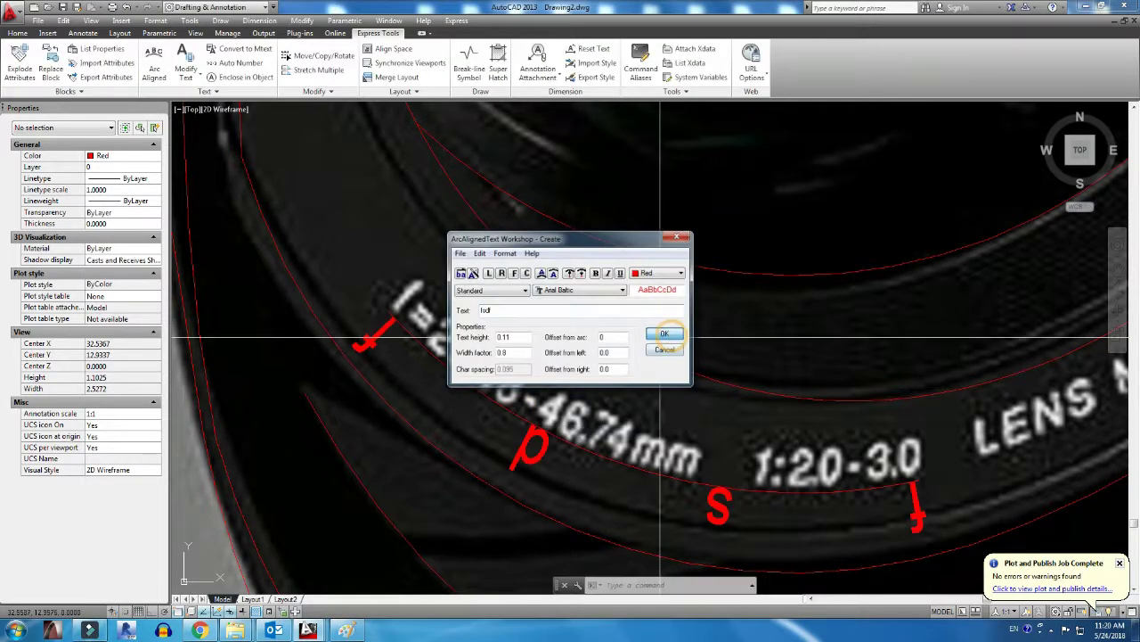
{"action": "key", "text": "Escape"}
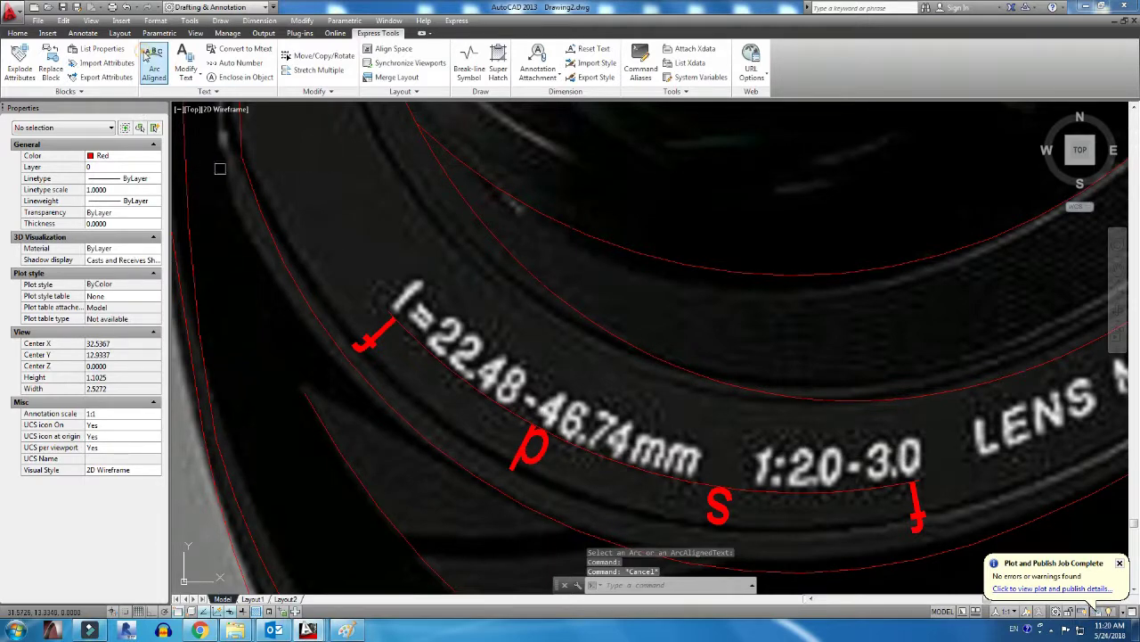
{"action": "left_click", "coordinate": [151, 62]}
{"action": "left_click", "coordinate": [542, 450]}
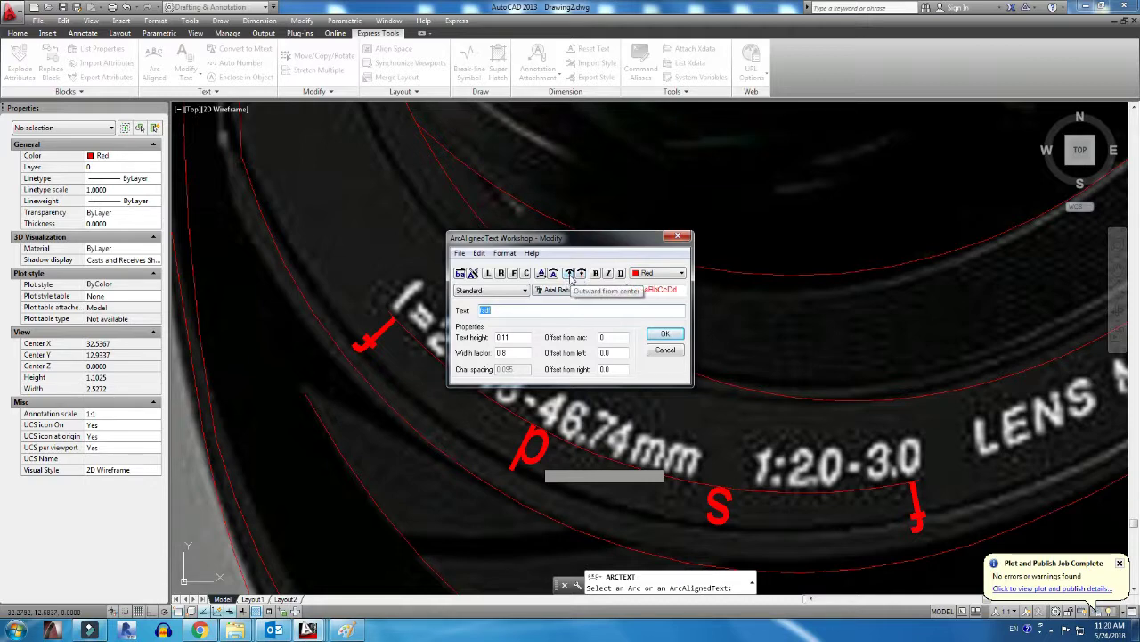
Apply the arc-text settings and tighten the letter spacing along the arc
{"action": "left_click", "coordinate": [665, 335]}
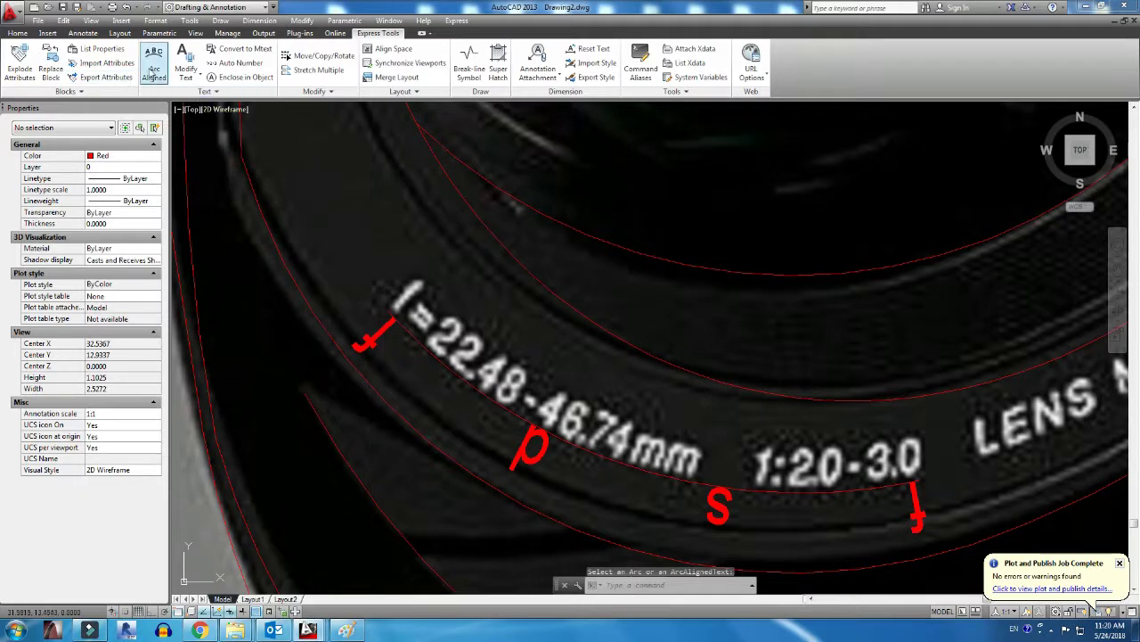
{"action": "left_click", "coordinate": [371, 339]}
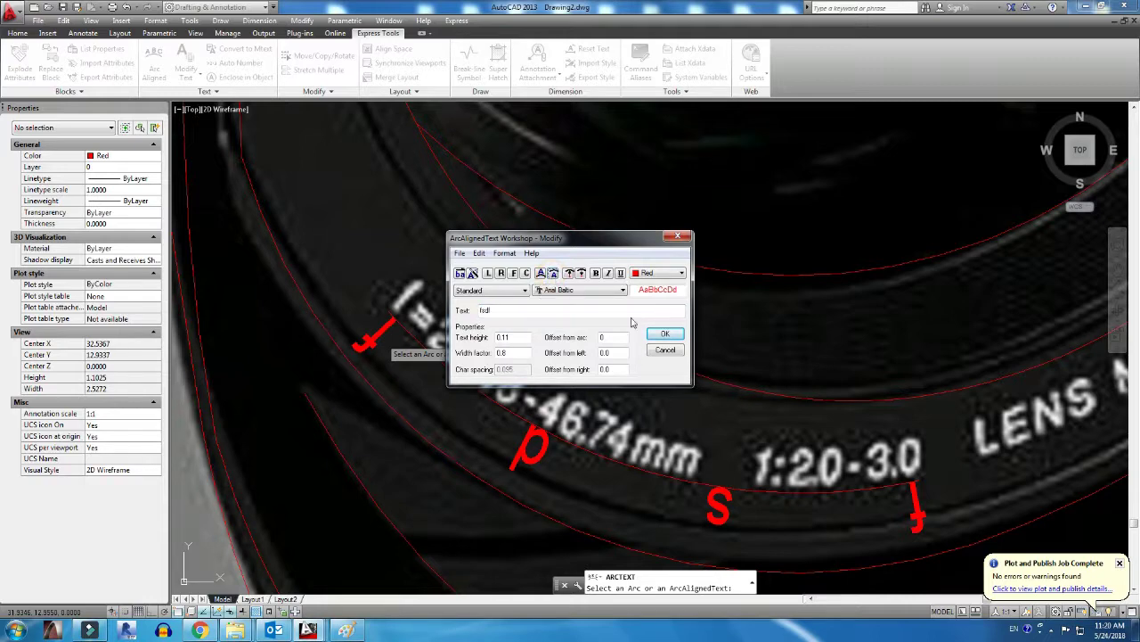
{"action": "left_click", "coordinate": [662, 333]}
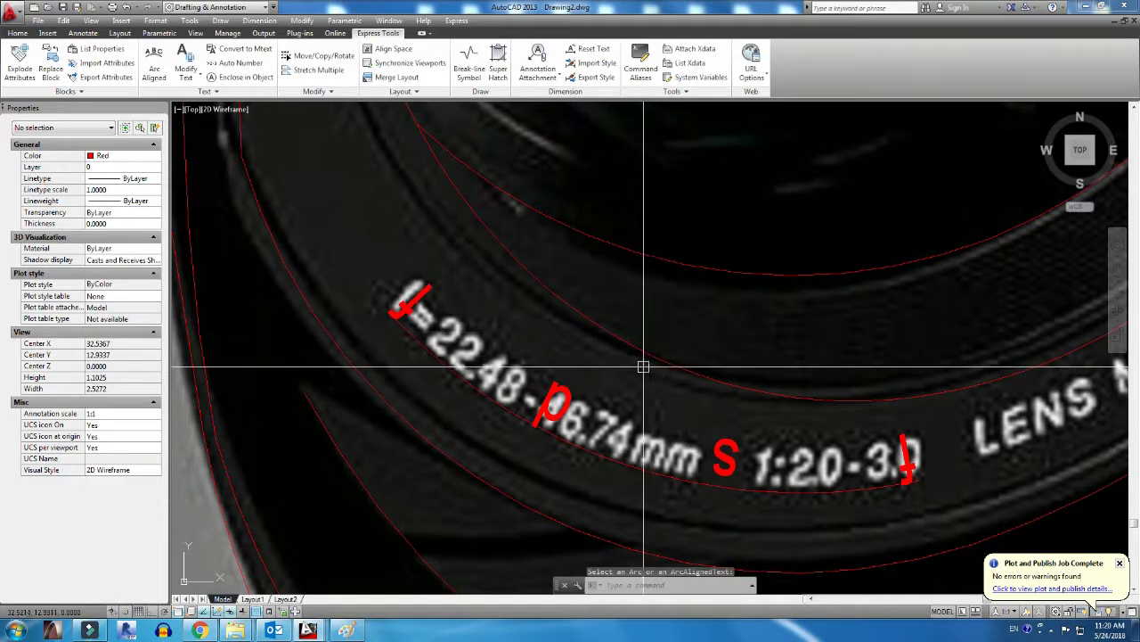
Set the letters to Outward from center direction so they read upright
{"action": "left_click", "coordinate": [161, 60]}
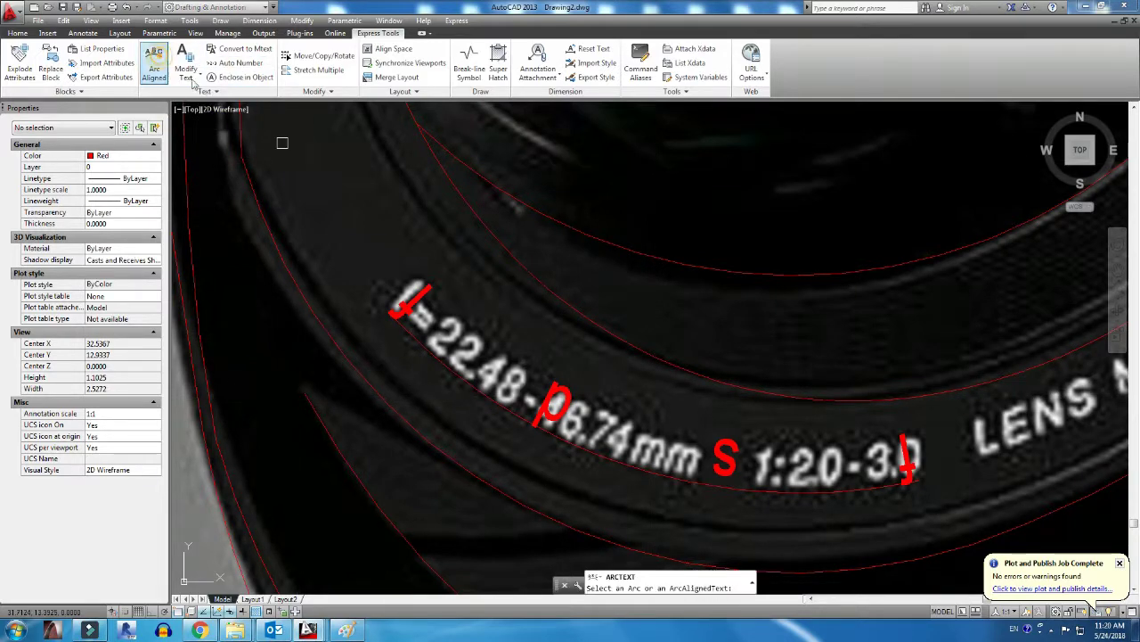
{"action": "left_click", "coordinate": [423, 303]}
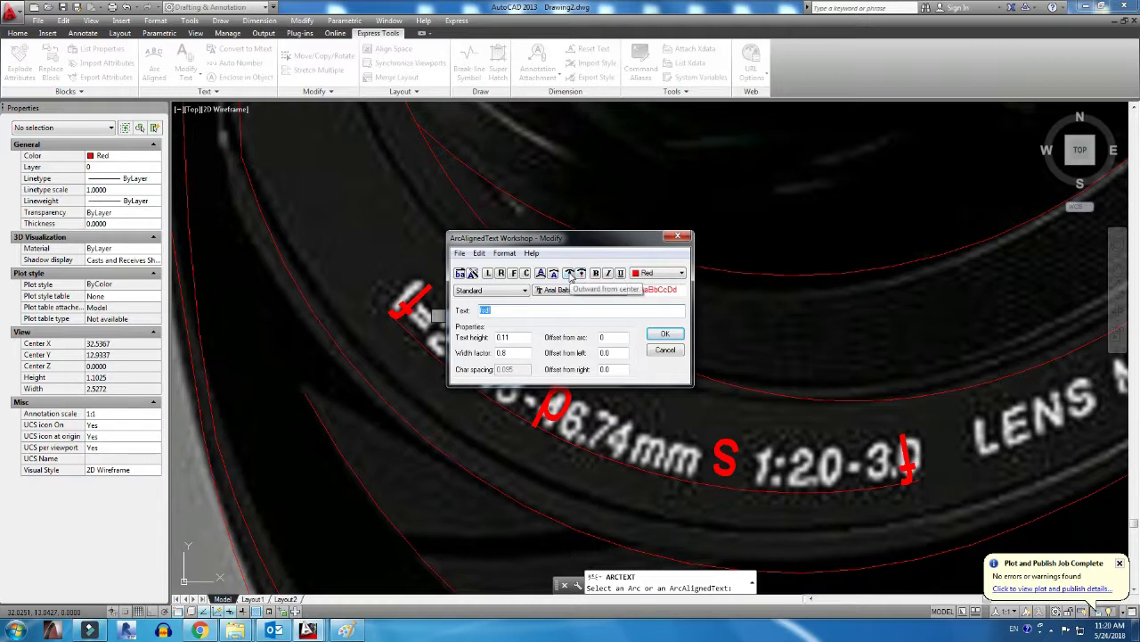
{"action": "left_click", "coordinate": [570, 275]}
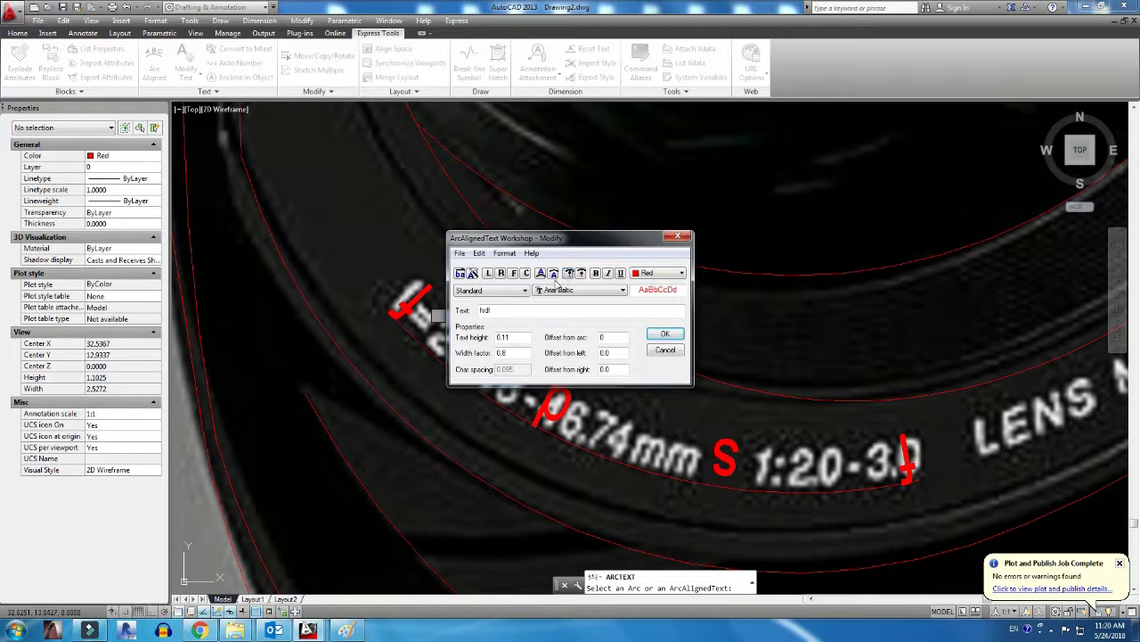
{"action": "left_click", "coordinate": [486, 258]}
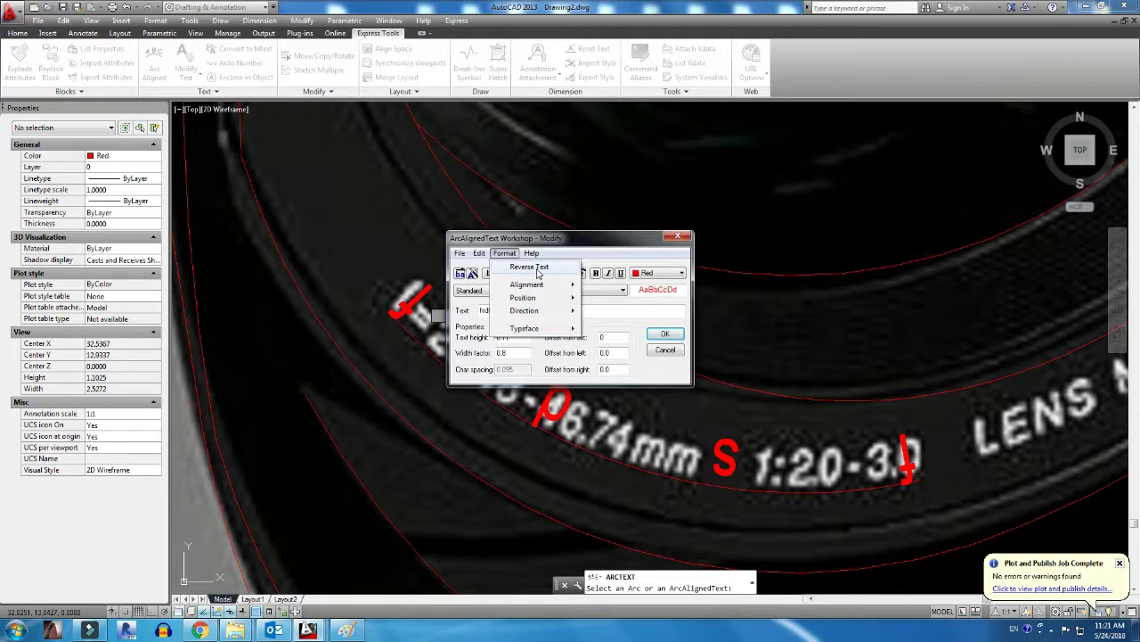
{"action": "left_click", "coordinate": [536, 268]}
{"action": "left_click", "coordinate": [479, 254]}
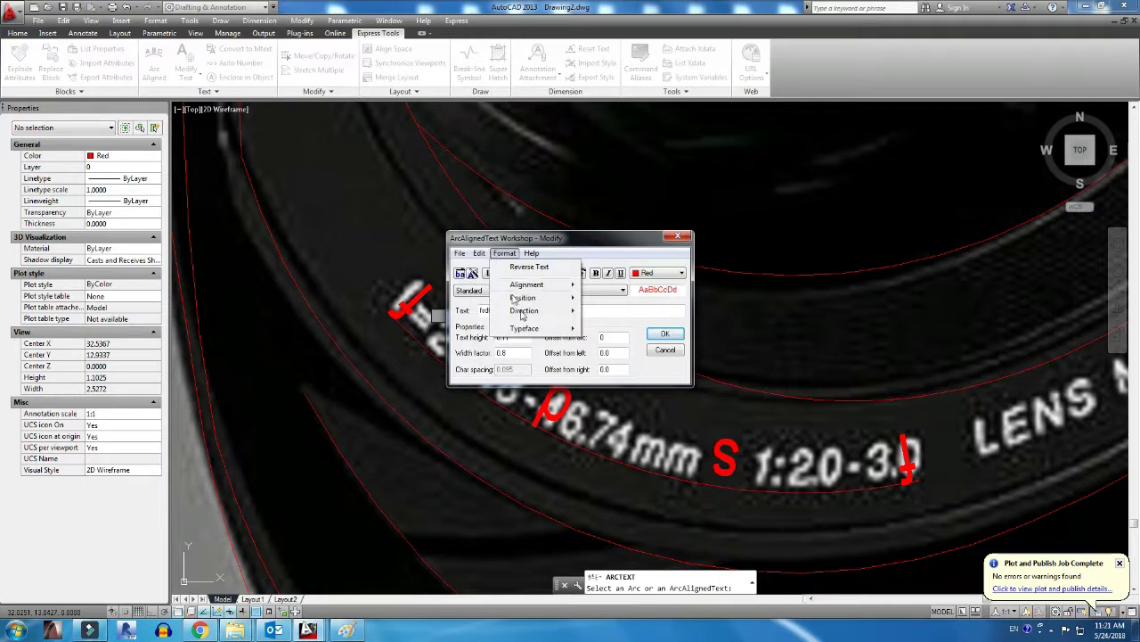
{"action": "mouse_move", "coordinate": [524, 310]}
{"action": "left_click", "coordinate": [604, 323]}
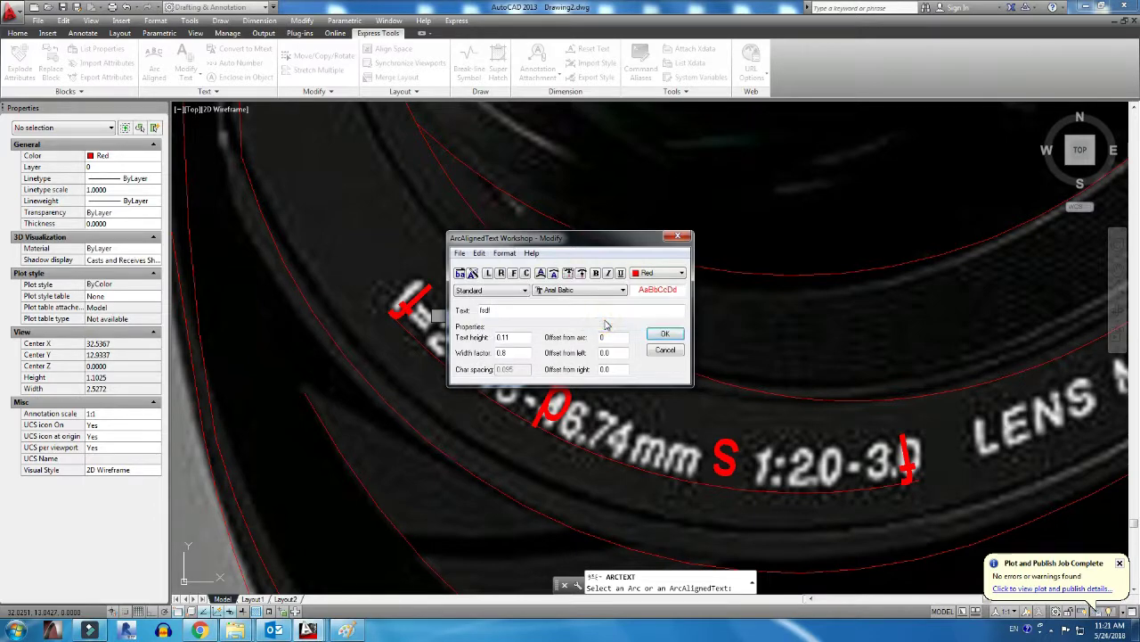
{"action": "left_click", "coordinate": [667, 337]}
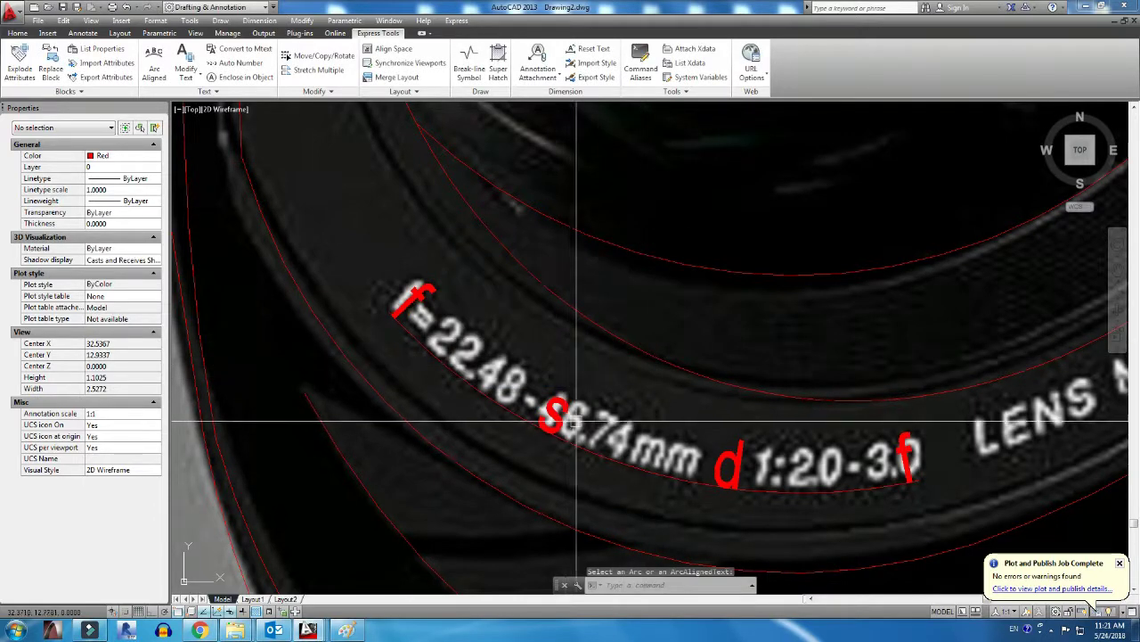
Re-edit the arc text so the red lettering along the lens arc reads 'f=22.48-46'
{"action": "left_click", "coordinate": [155, 67]}
{"action": "left_click", "coordinate": [564, 407]}
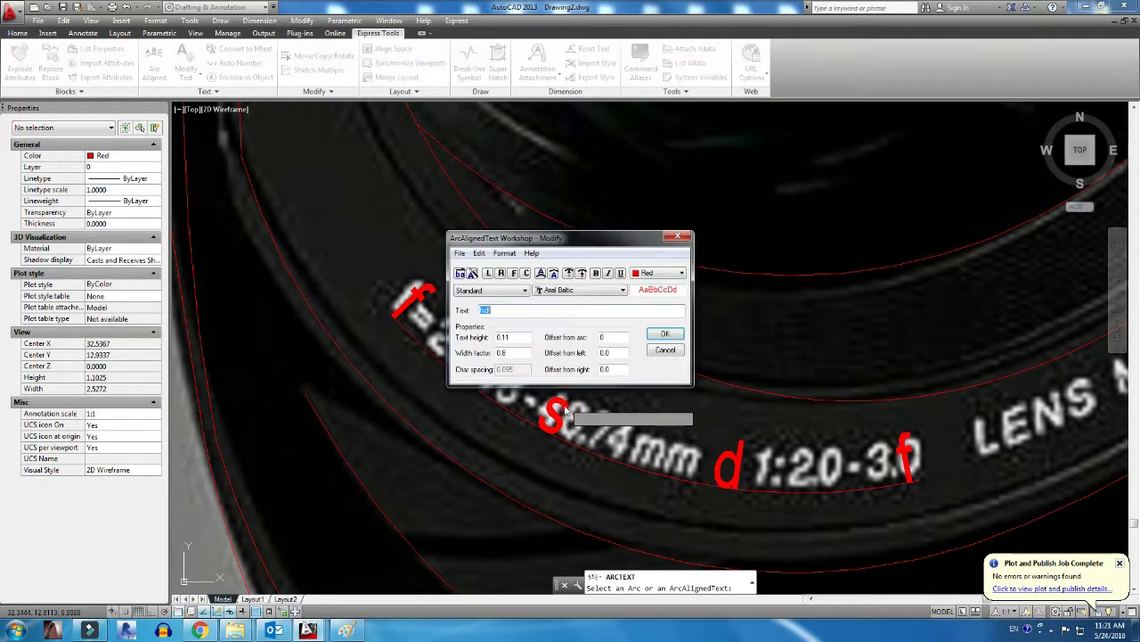
{"action": "left_click_drag", "start_coordinate": [545, 238], "coordinate": [705, 159]}
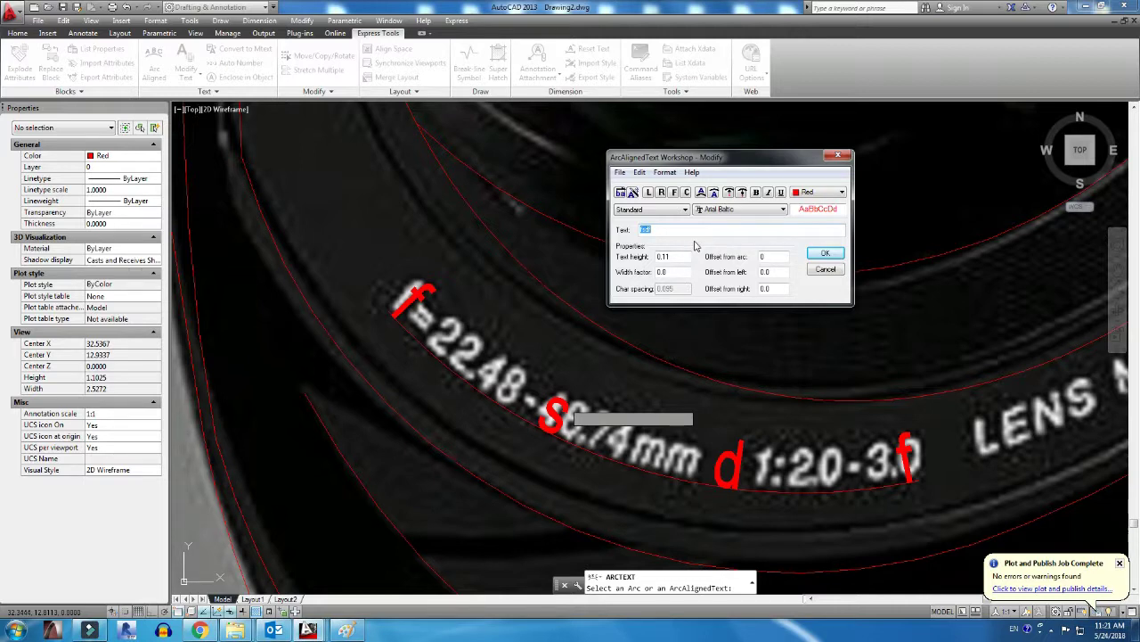
{"action": "type", "text": "f=22.48-46"}
{"action": "left_click", "coordinate": [825, 253]}
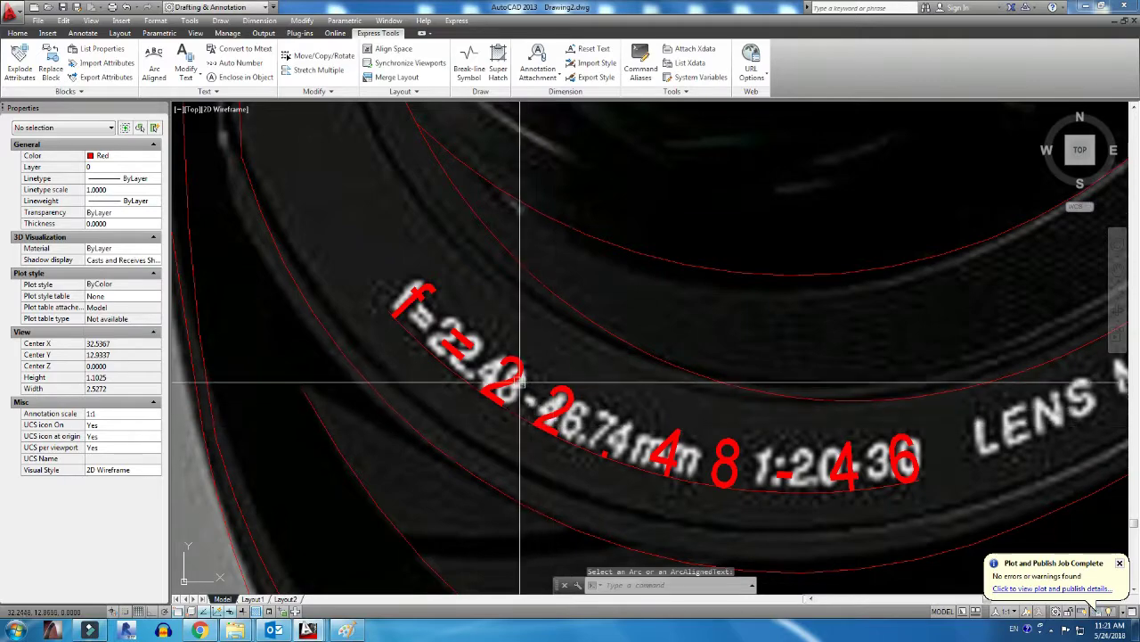
{"action": "left_click", "coordinate": [346, 631]}
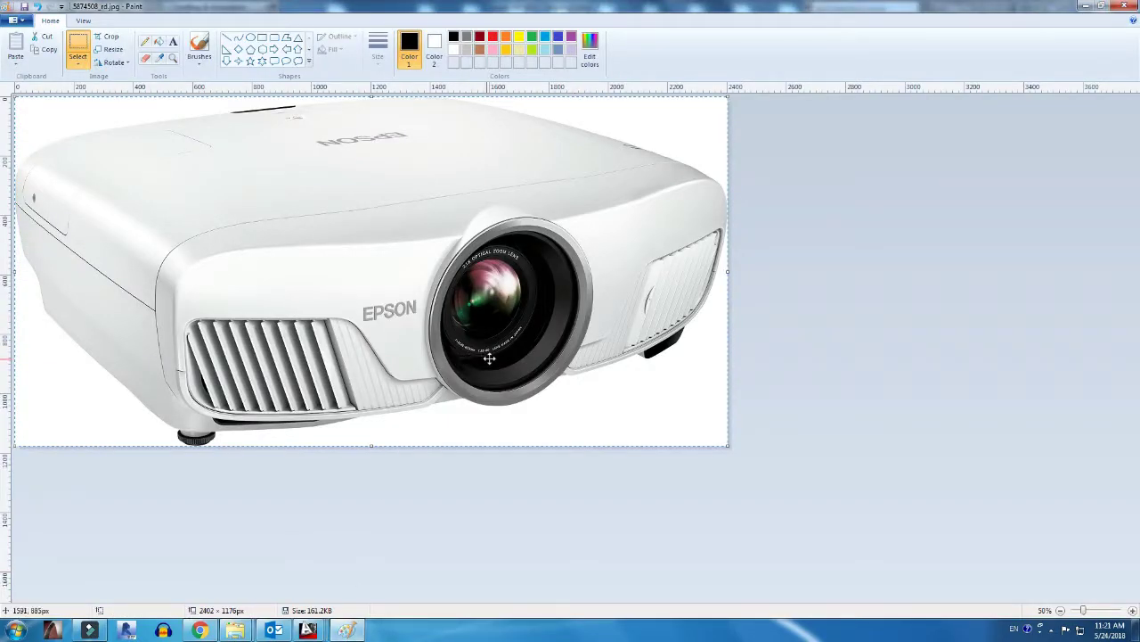
Magnify the Paint photo to 200% on the lens lettering, then return to AutoCAD
{"action": "left_click", "coordinate": [173, 58]}
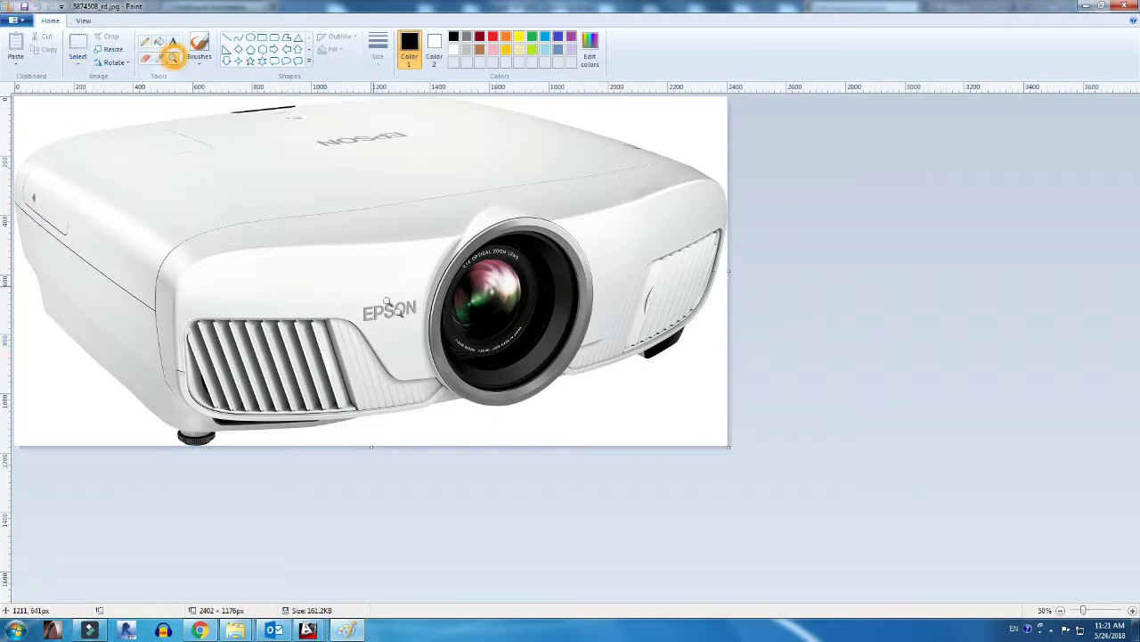
{"action": "left_click", "coordinate": [423, 328]}
{"action": "left_click", "coordinate": [628, 411]}
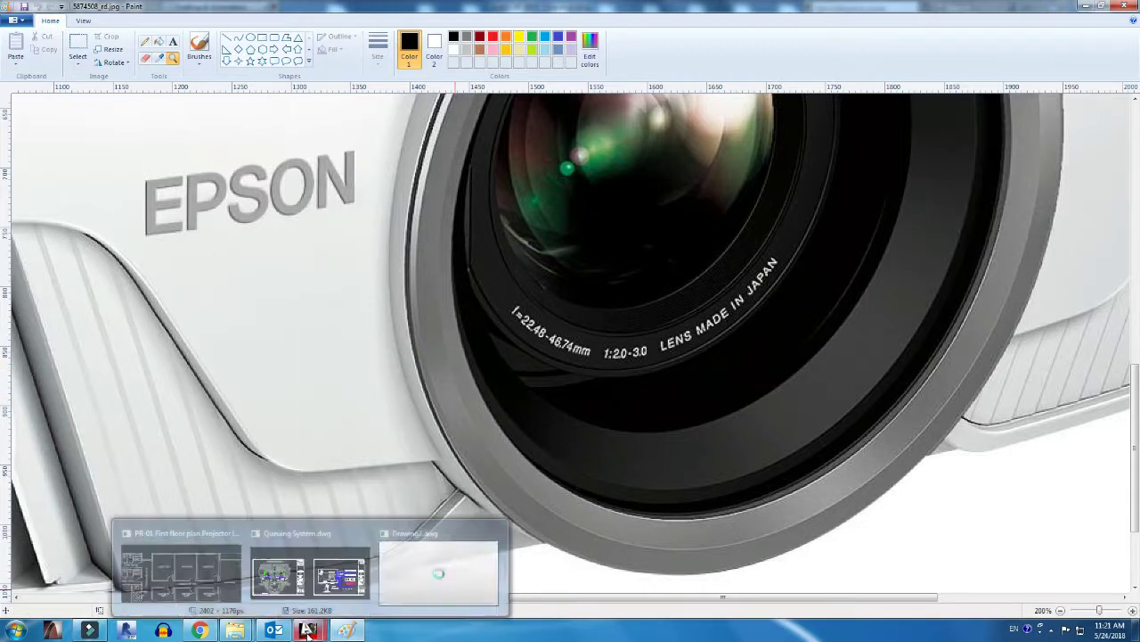
{"action": "mouse_move", "coordinate": [308, 630]}
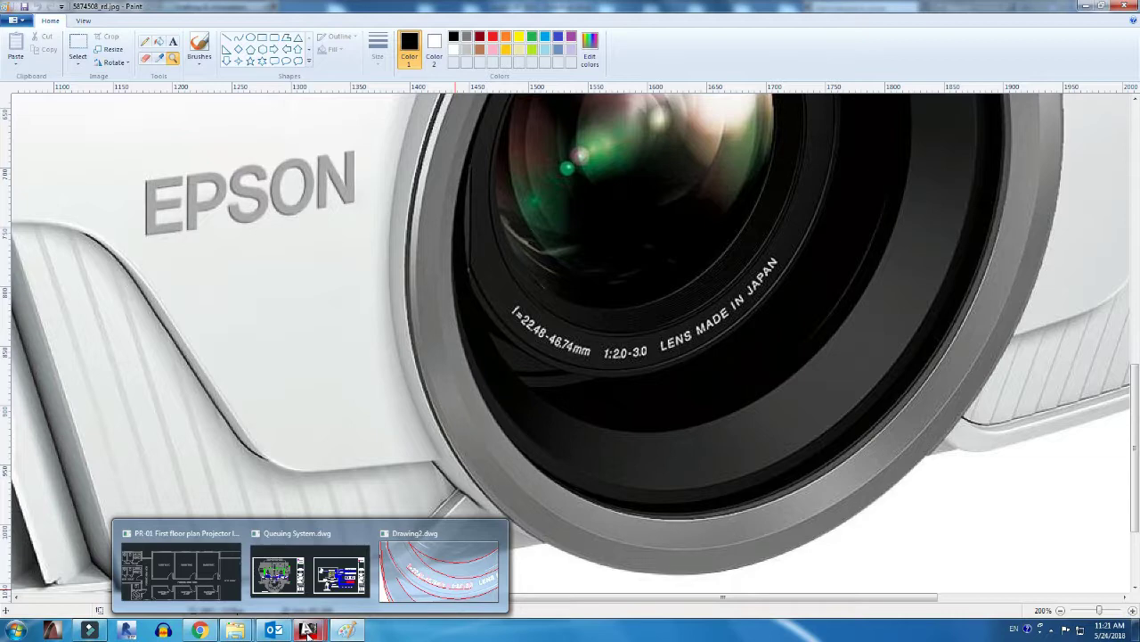
{"action": "mouse_move", "coordinate": [438, 566]}
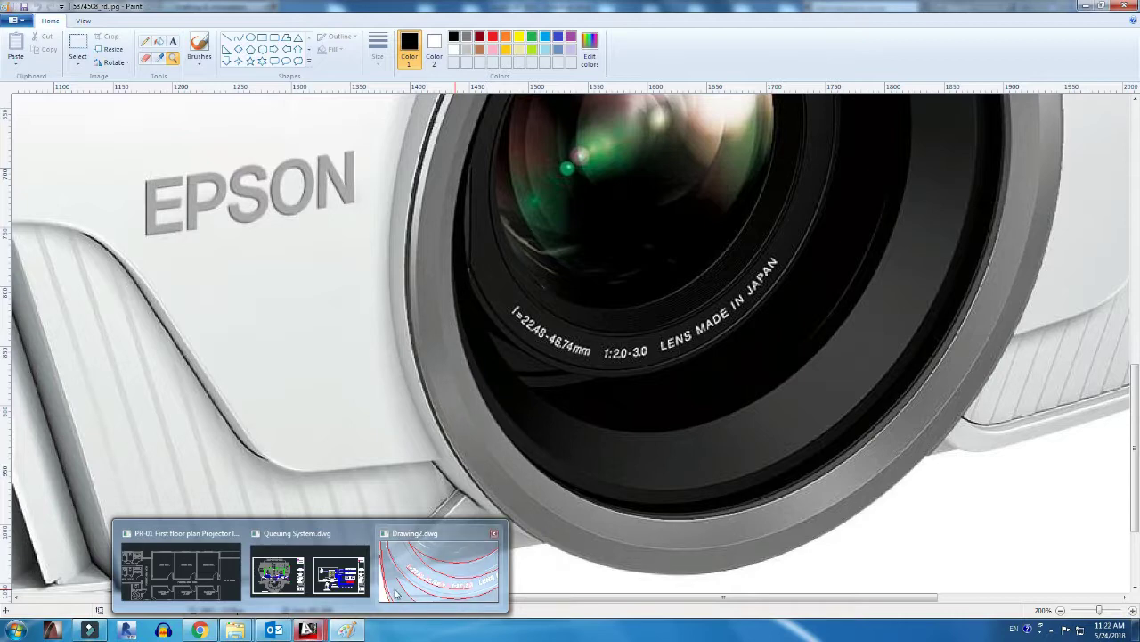
{"action": "left_click", "coordinate": [397, 595]}
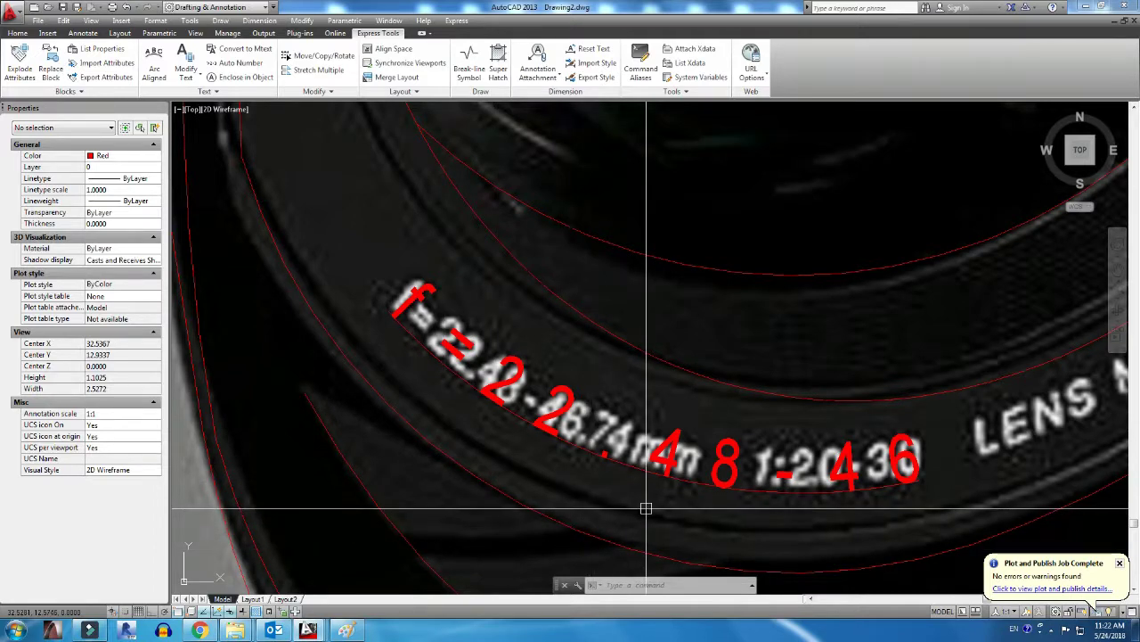
Replace the ending '46' with '74' in the arc text, checking it against the lens photo
{"action": "left_click", "coordinate": [154, 68]}
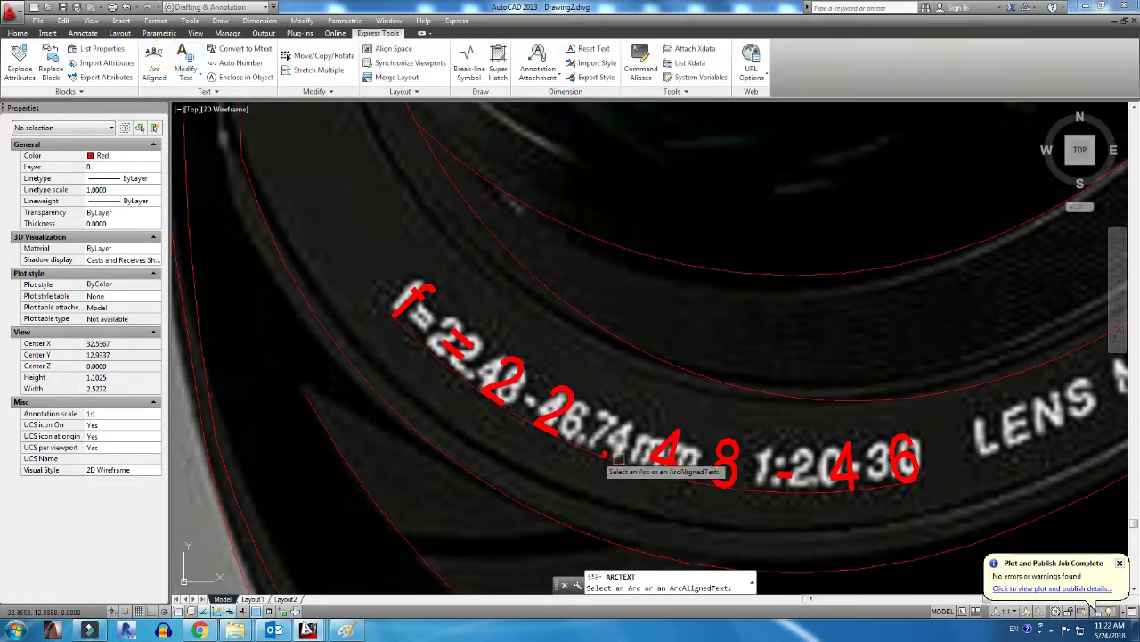
{"action": "left_click", "coordinate": [664, 452]}
{"action": "left_click", "coordinate": [515, 309]}
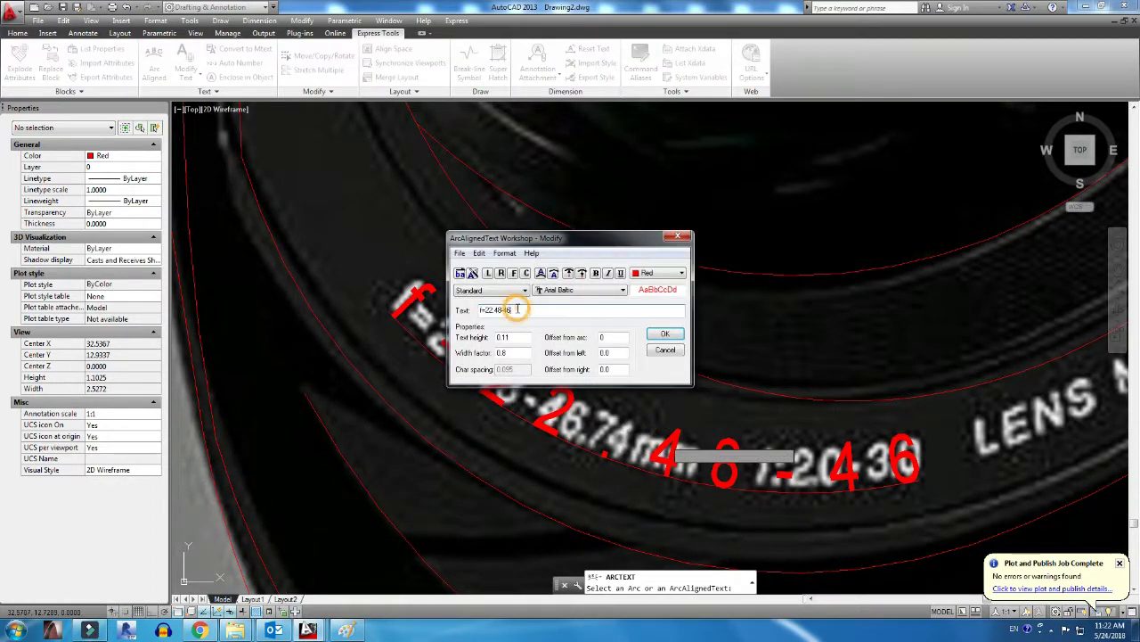
{"action": "left_click_drag", "start_coordinate": [511, 309], "coordinate": [504, 309]}
{"action": "type", "text": "74mm"}
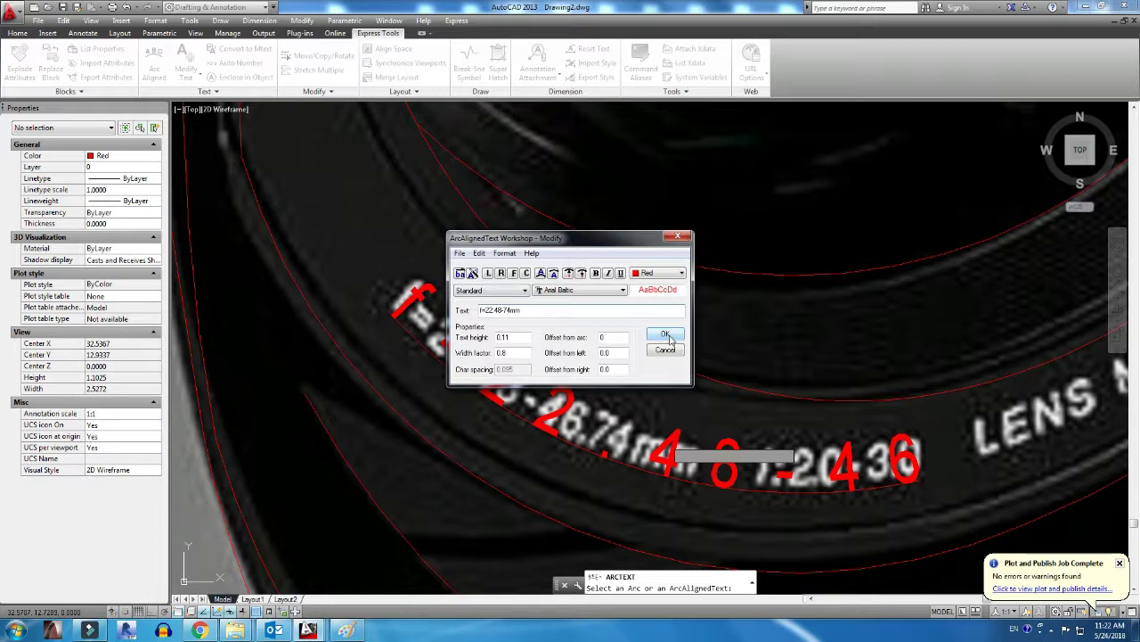
{"action": "left_click", "coordinate": [344, 631]}
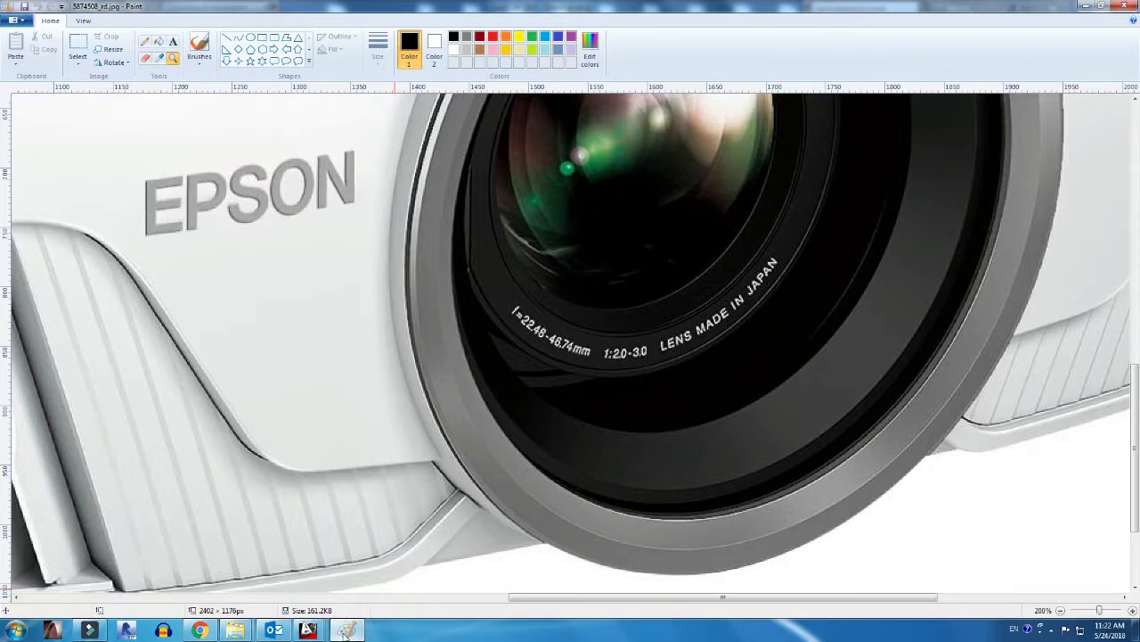
{"action": "left_click", "coordinate": [344, 631]}
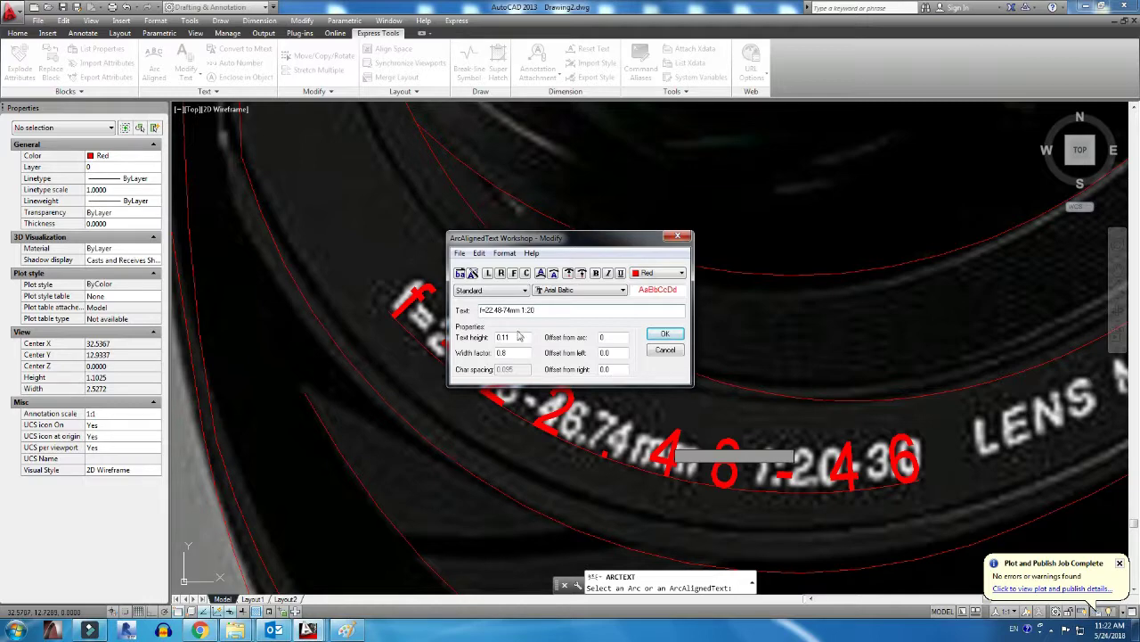
{"action": "left_click", "coordinate": [347, 631]}
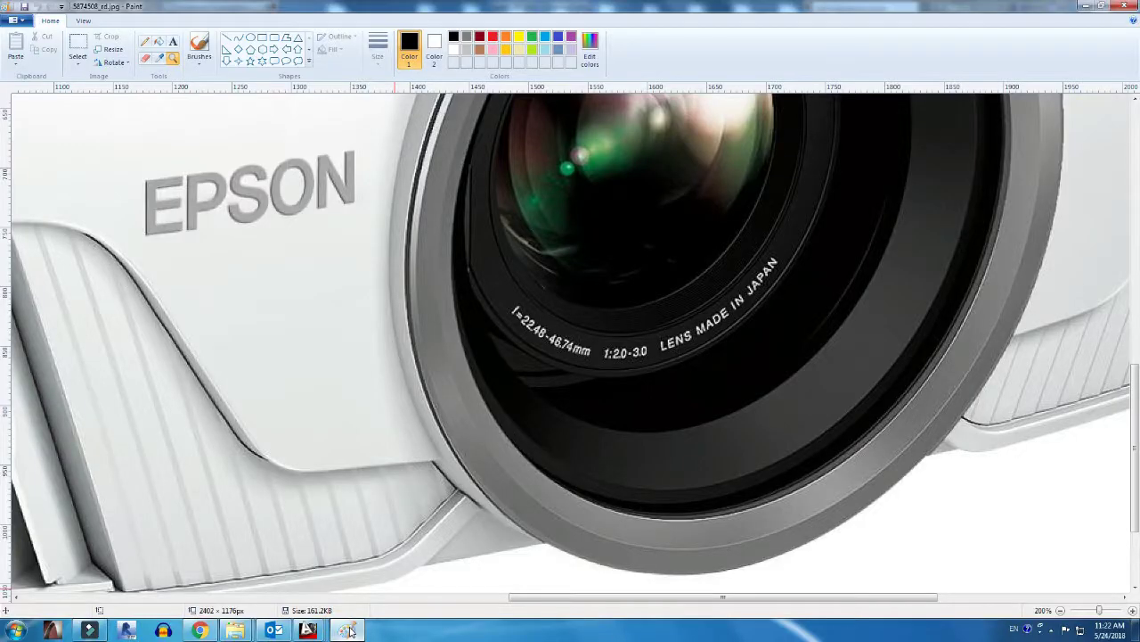
{"action": "left_click", "coordinate": [348, 631]}
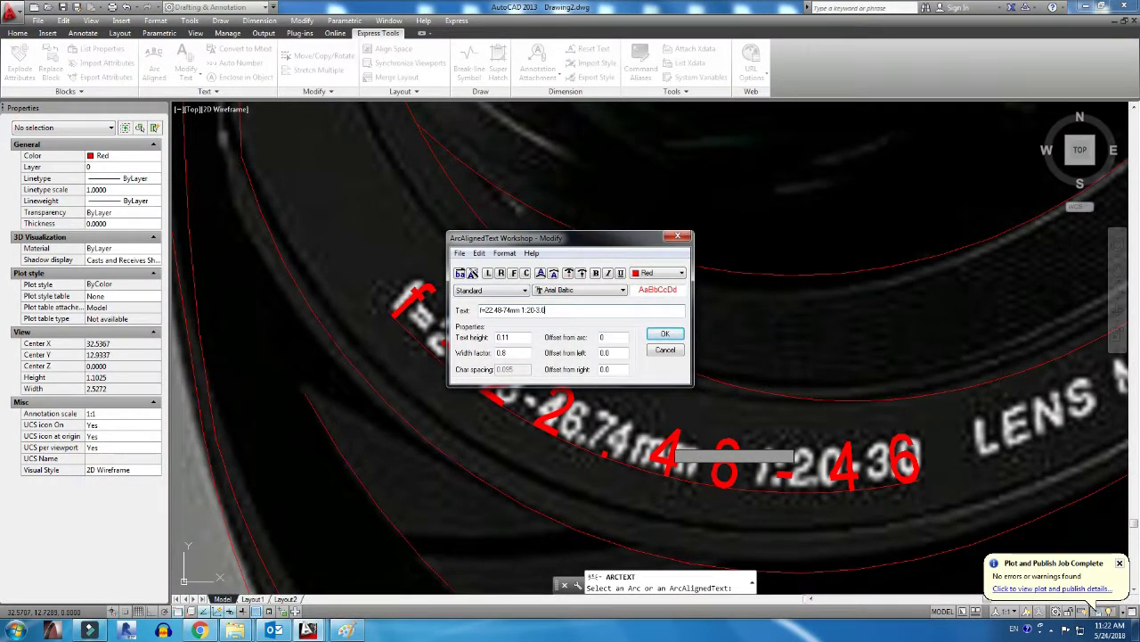
{"action": "left_click", "coordinate": [350, 631]}
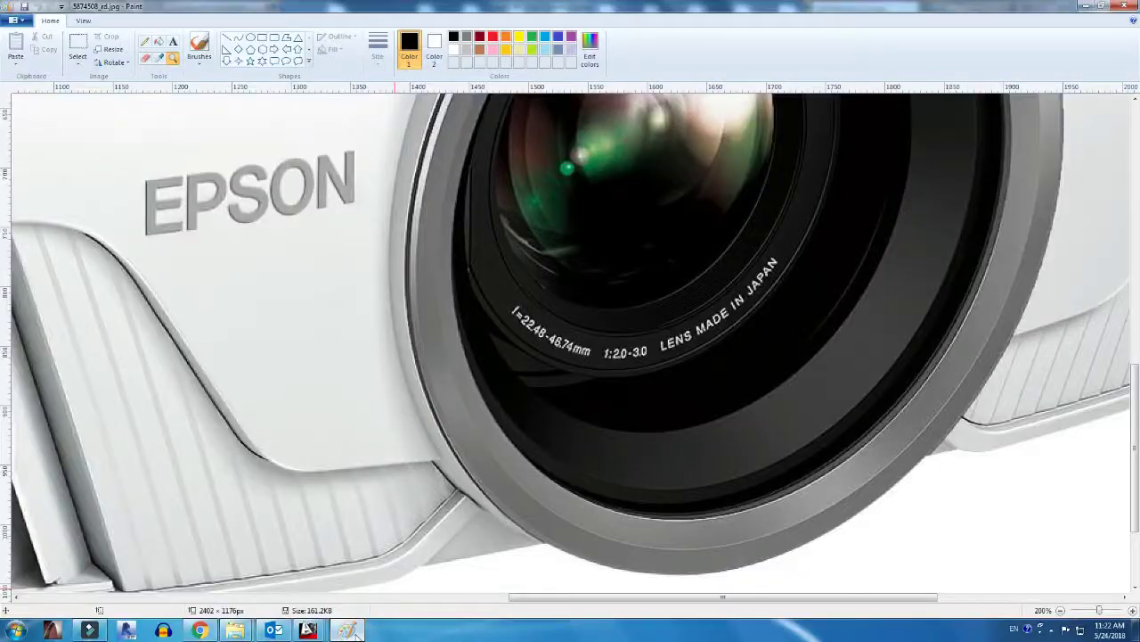
{"action": "left_click", "coordinate": [349, 631]}
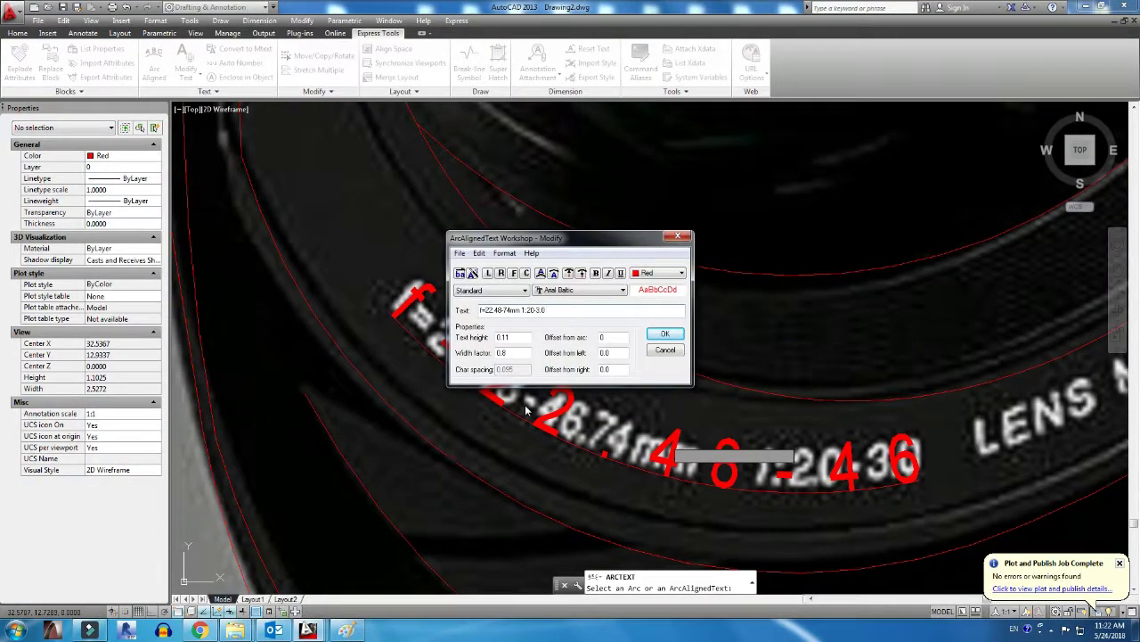
Delete the extra wording so the arc text reads f=22.48-74mm 1:20-3.0, and apply
{"action": "type", "text": " LENS MADE IN"}
{"action": "type", "text": " JAPAN"}
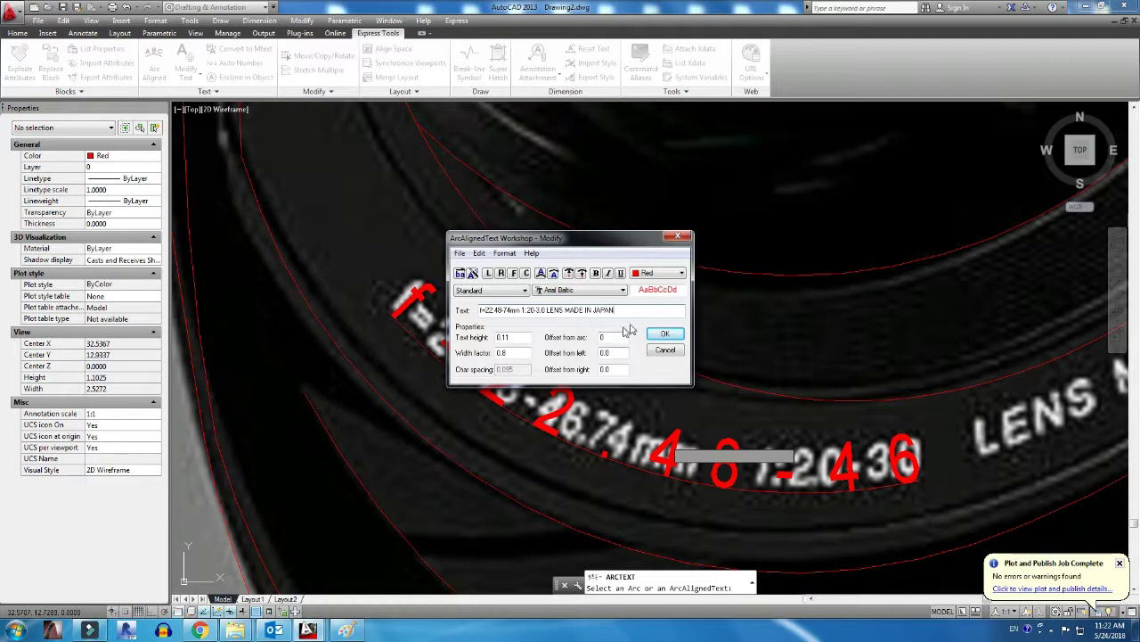
{"action": "left_click_drag", "start_coordinate": [626, 309], "coordinate": [566, 309]}
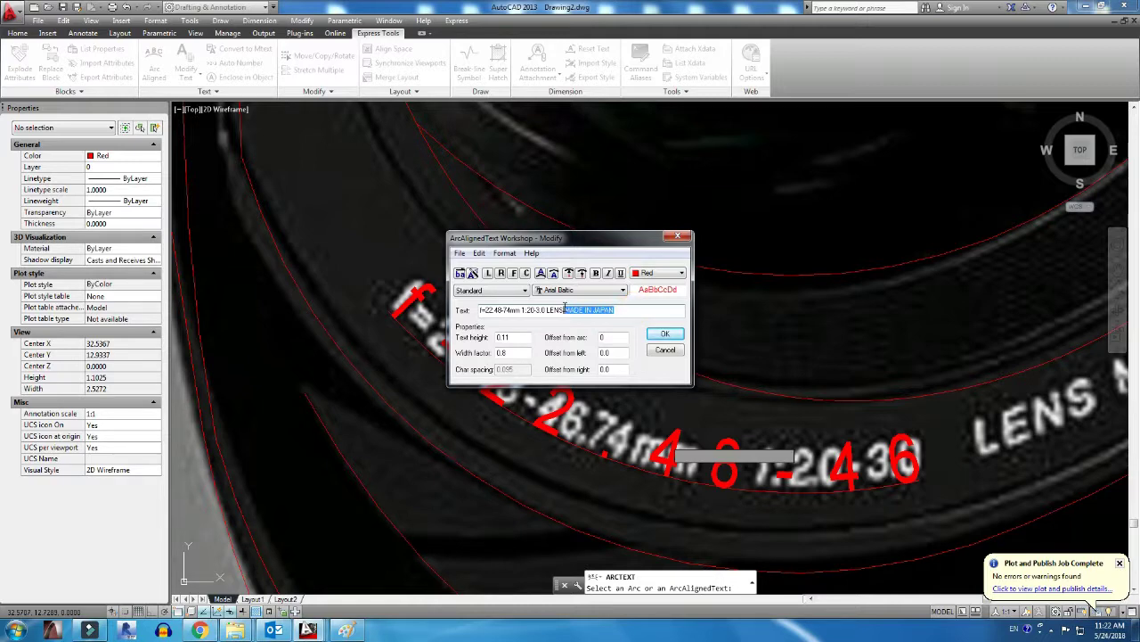
{"action": "key", "text": "BackSpace"}
{"action": "key", "text": "BackSpace"}
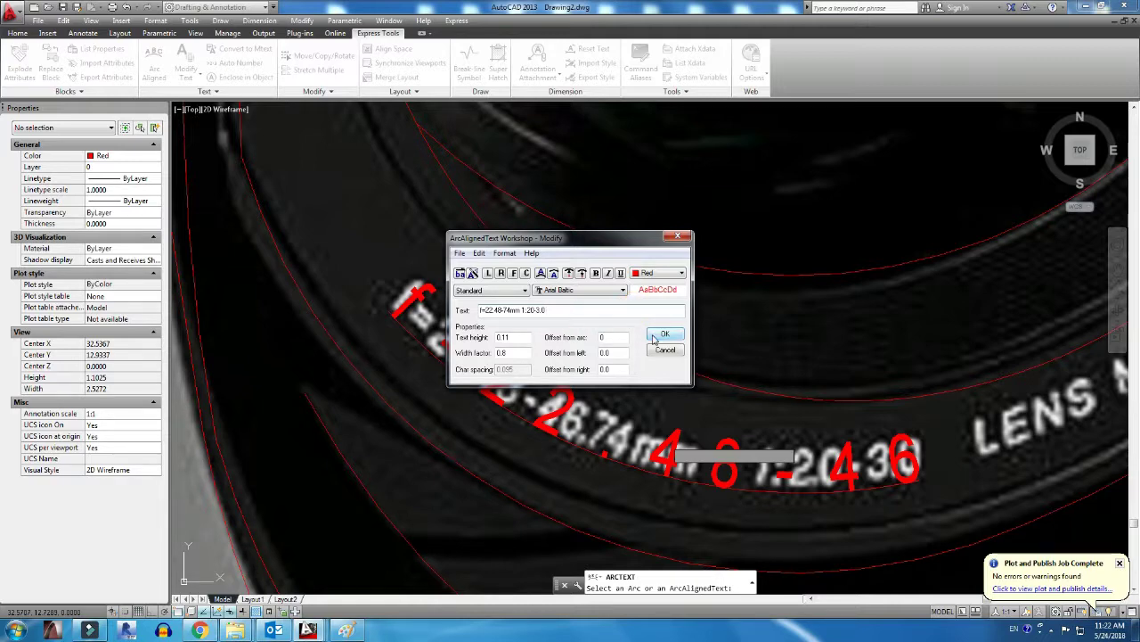
{"action": "left_click", "coordinate": [664, 334]}
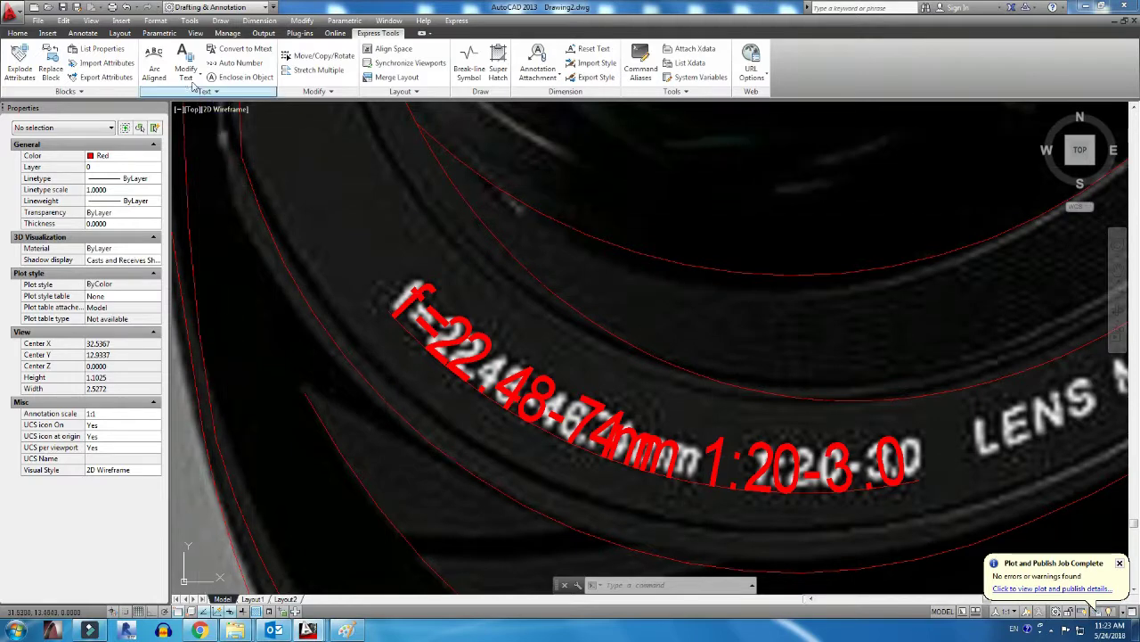
Change the arc text height from 0.11 to 1, then reduce it again
{"action": "left_click", "coordinate": [153, 69]}
{"action": "left_click", "coordinate": [542, 383]}
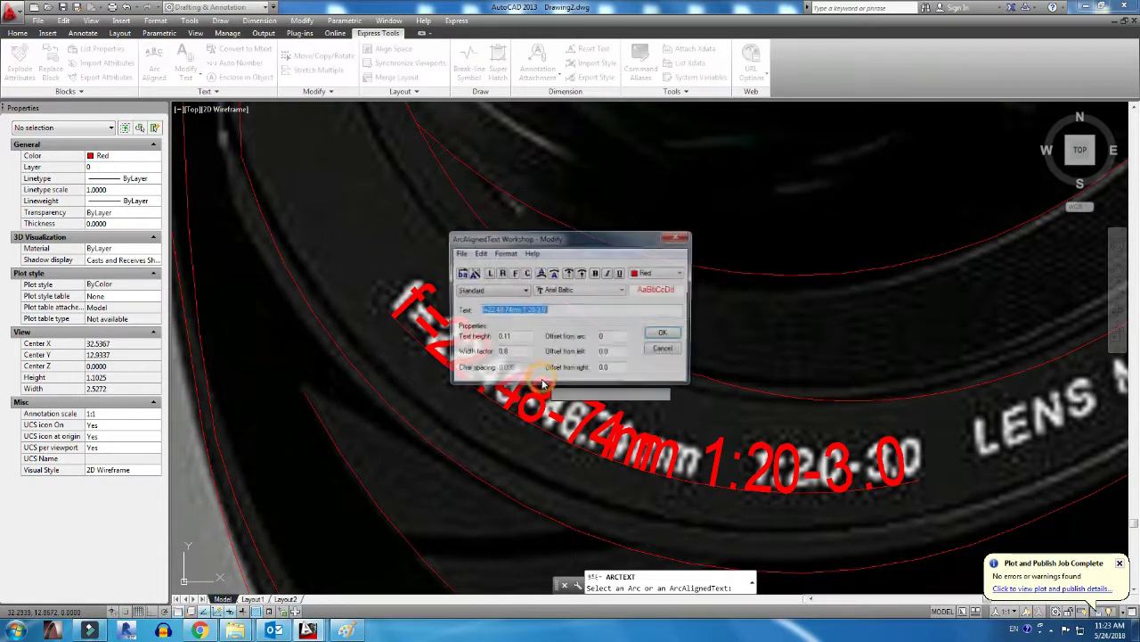
{"action": "left_click", "coordinate": [520, 337]}
{"action": "double_click", "coordinate": [503, 338]}
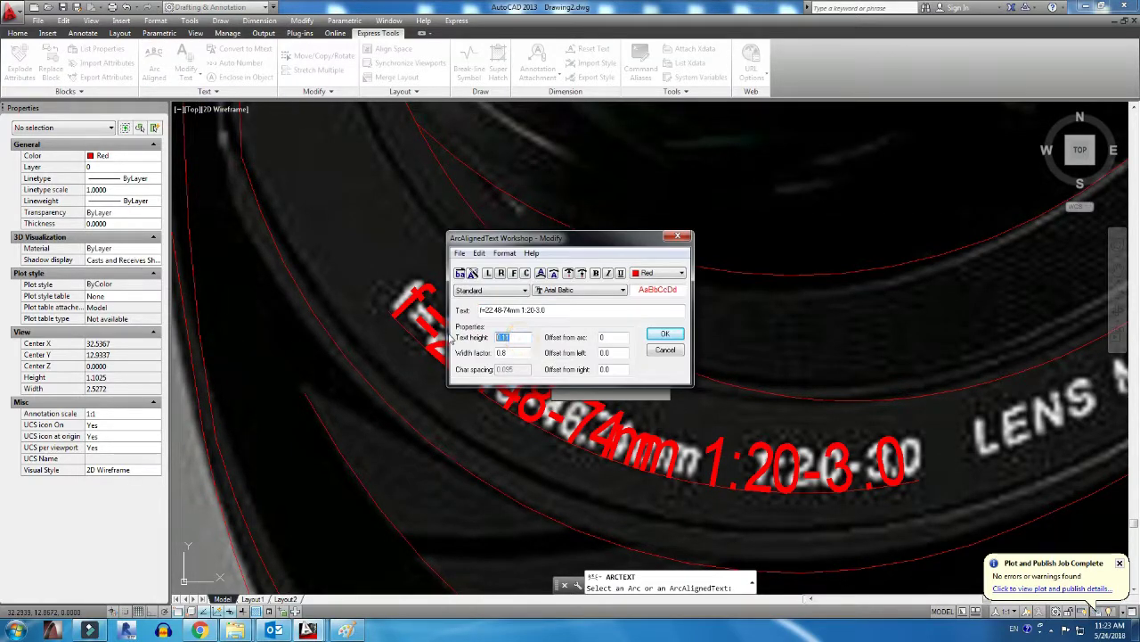
{"action": "double_click", "coordinate": [515, 355]}
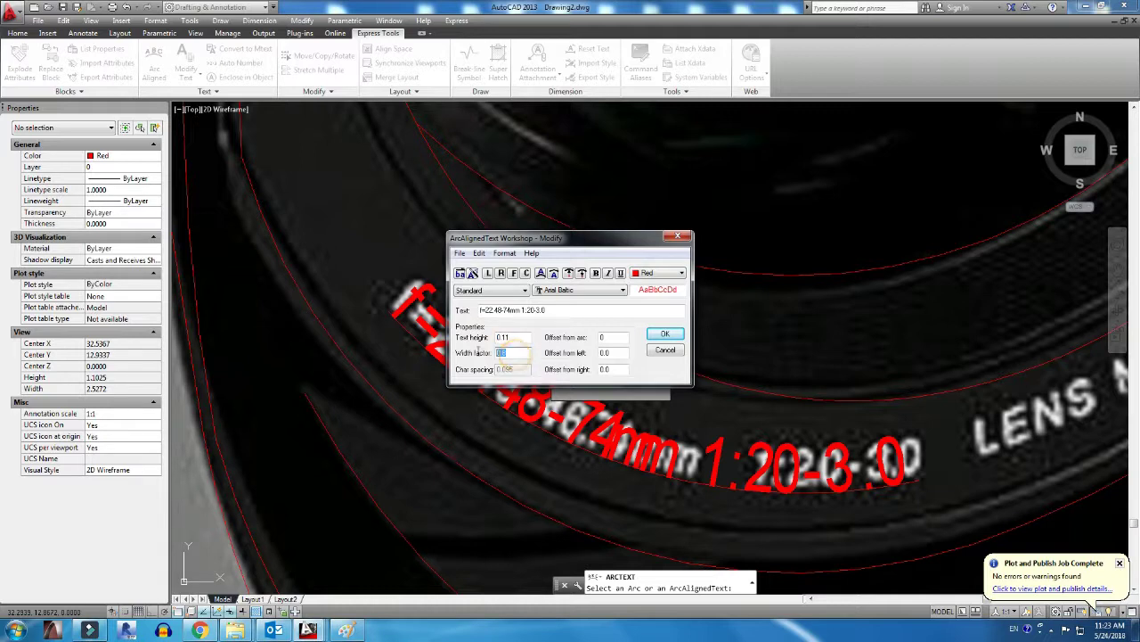
{"action": "double_click", "coordinate": [513, 338]}
{"action": "type", "text": "1"}
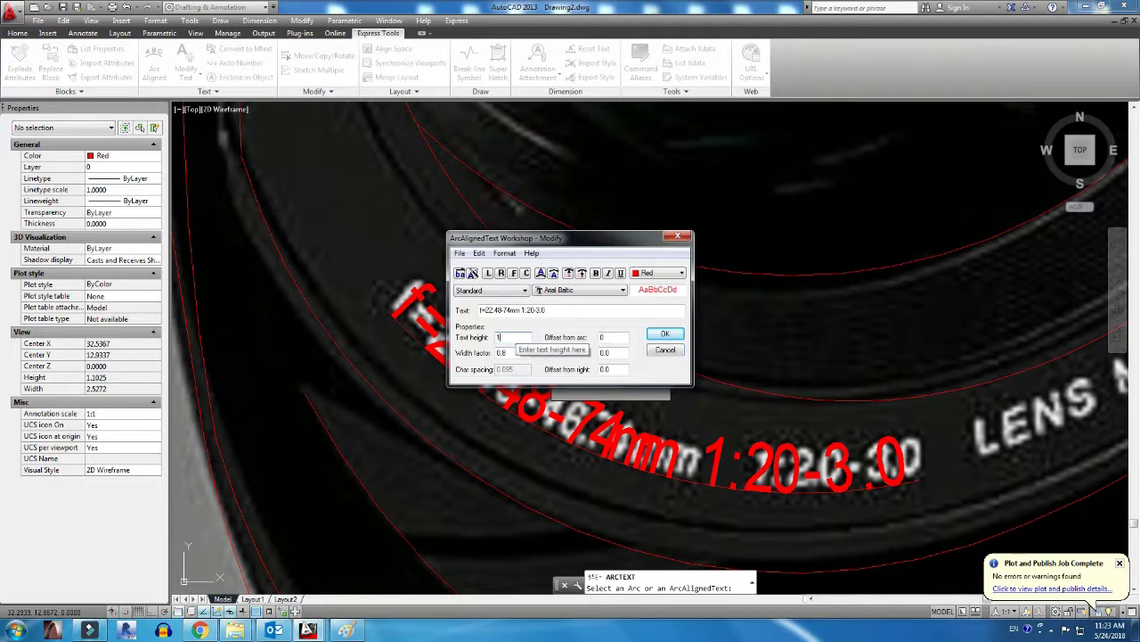
{"action": "key", "text": "Return"}
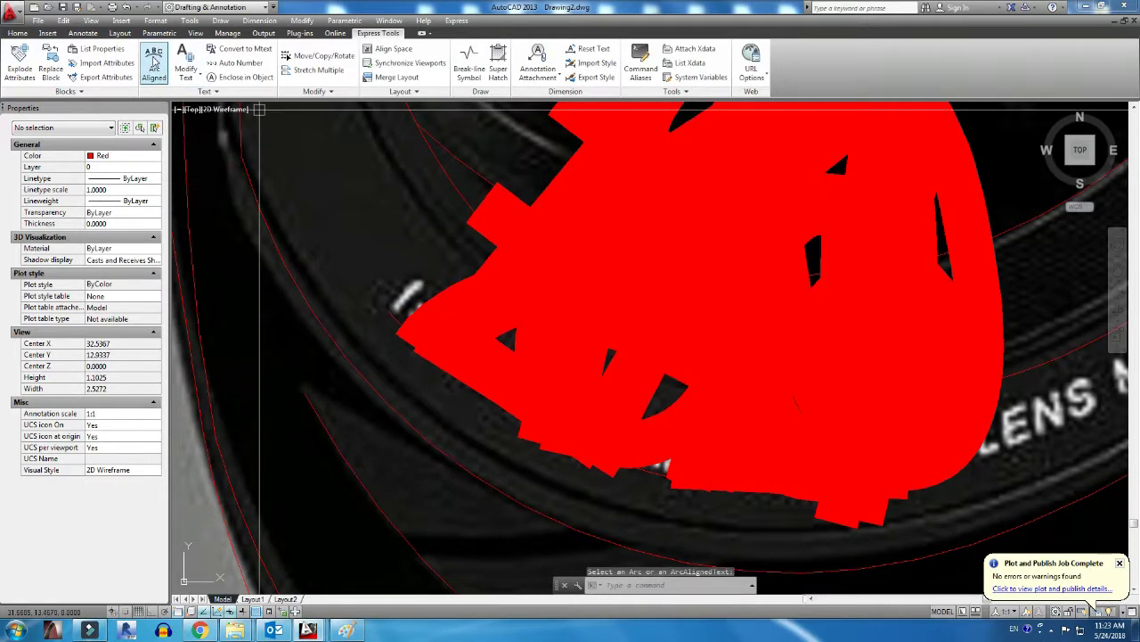
{"action": "left_click", "coordinate": [154, 61]}
{"action": "left_click", "coordinate": [468, 261]}
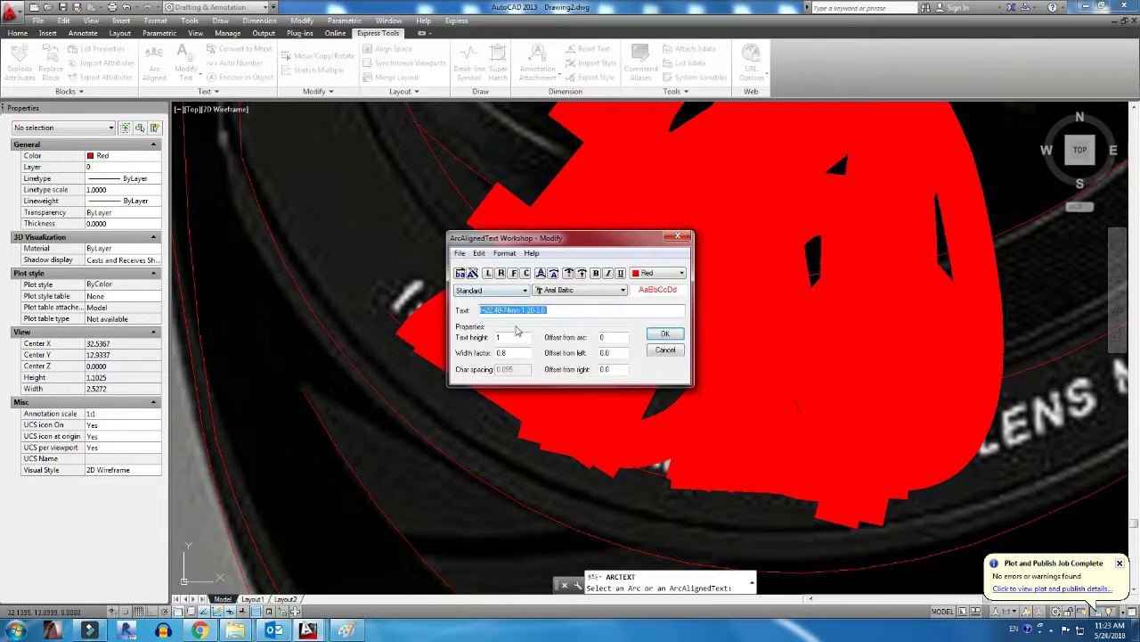
{"action": "double_click", "coordinate": [509, 337]}
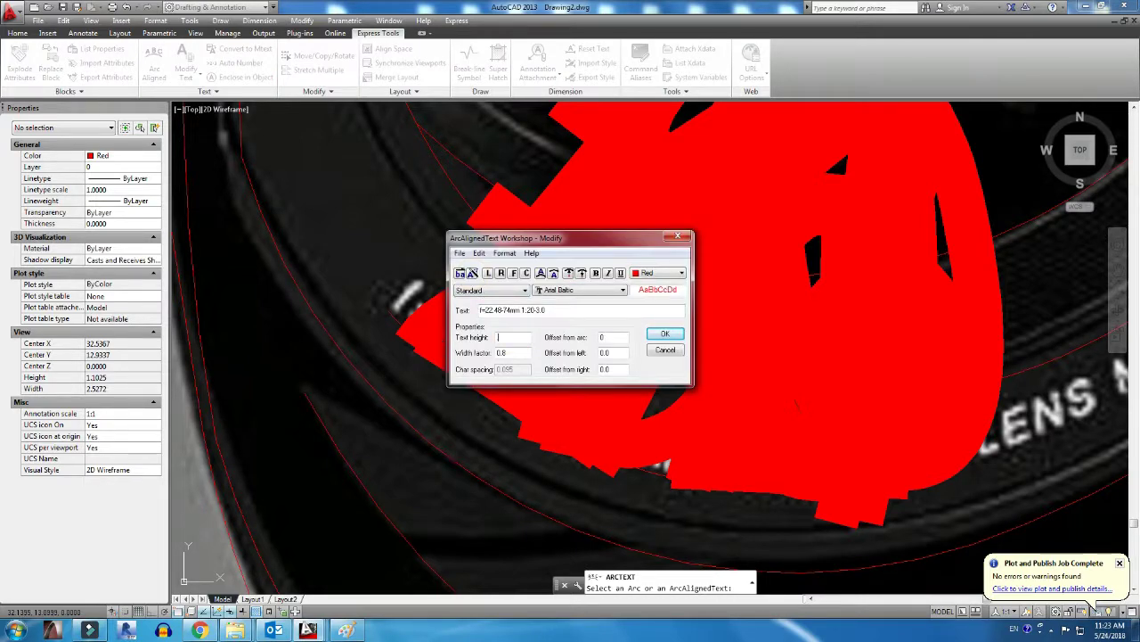
{"action": "key", "text": "Return"}
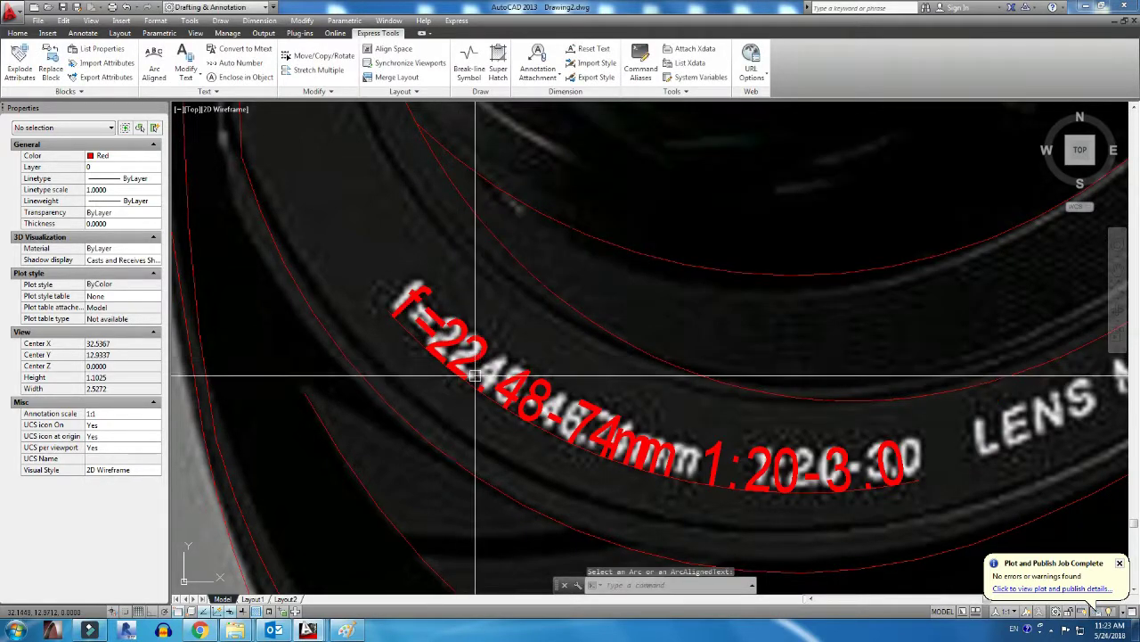
Set the arc lettering's text height to 0.08
{"action": "left_click", "coordinate": [153, 62]}
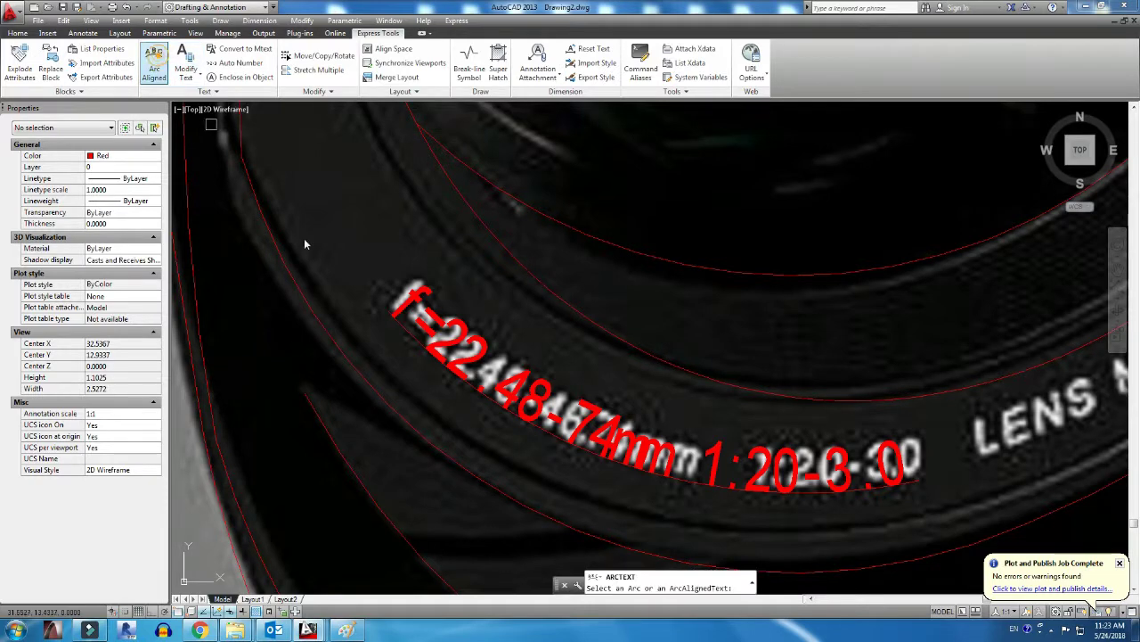
{"action": "left_click", "coordinate": [462, 345]}
{"action": "key", "text": "Tab"}
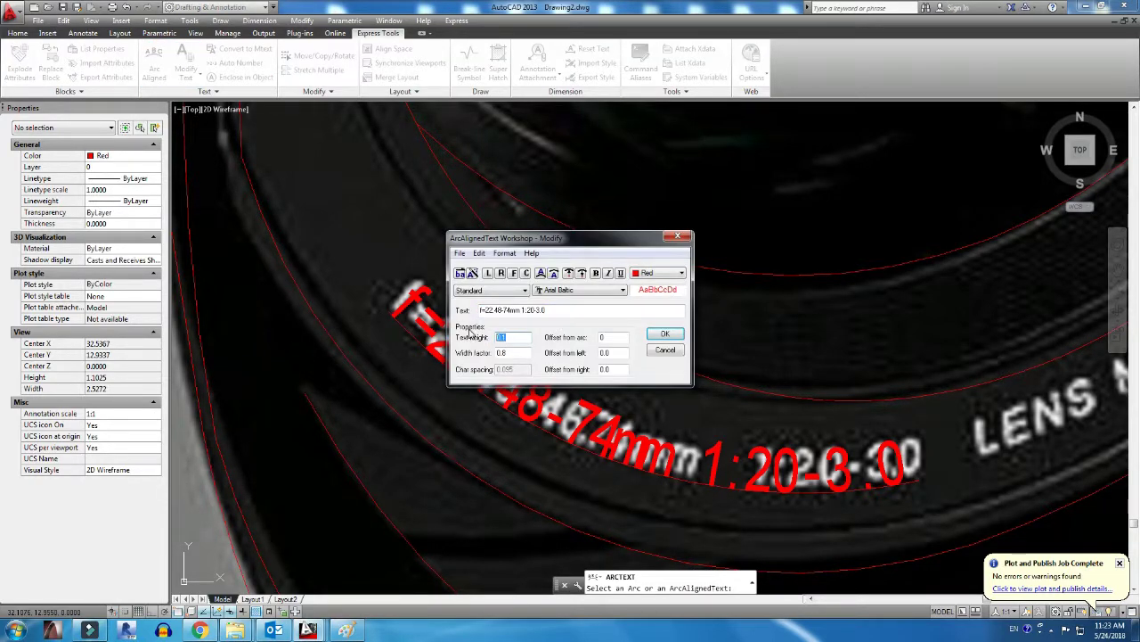
{"action": "type", "text": "08"}
{"action": "key", "text": "Return"}
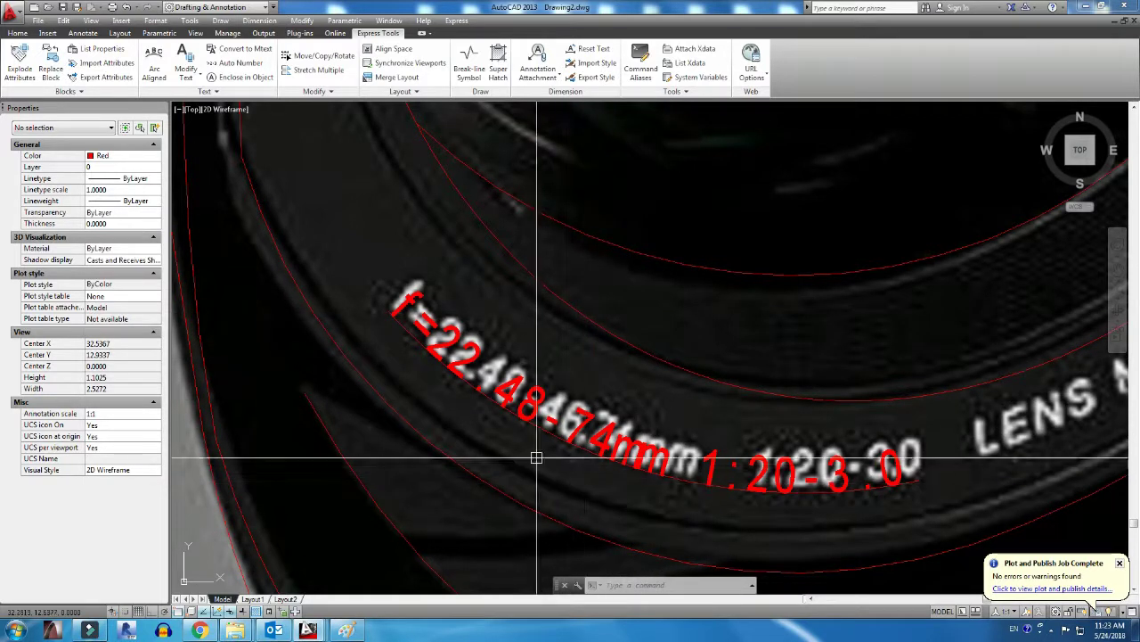
Reopen the arc text settings and move the dialog aside to compare with the photo
{"action": "left_click", "coordinate": [158, 82]}
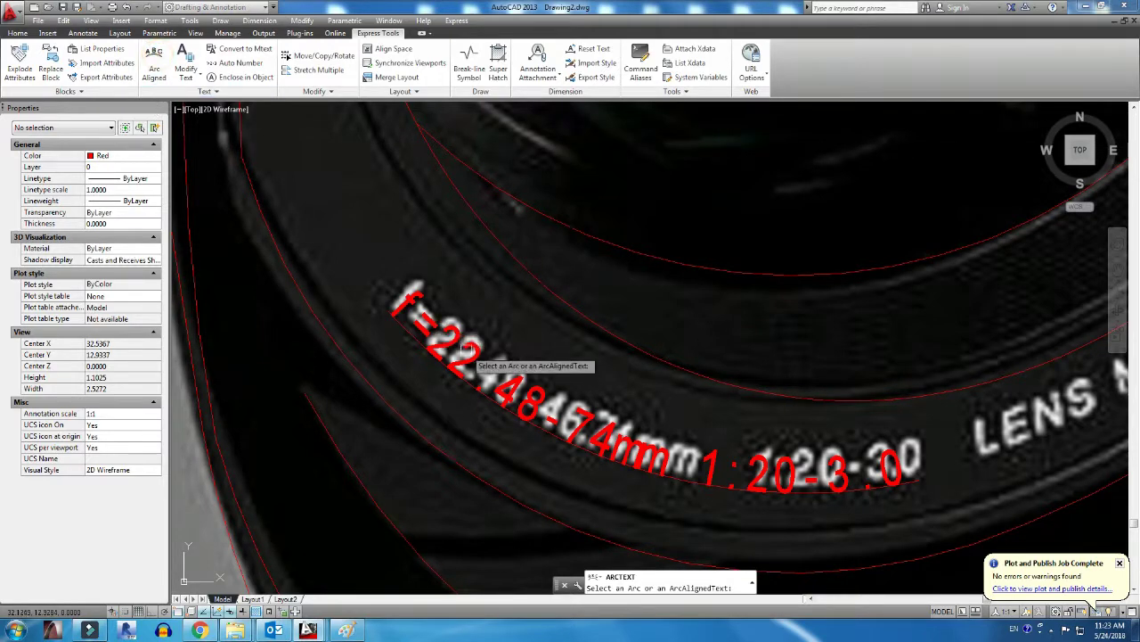
{"action": "left_click", "coordinate": [504, 382]}
{"action": "left_click", "coordinate": [504, 310]}
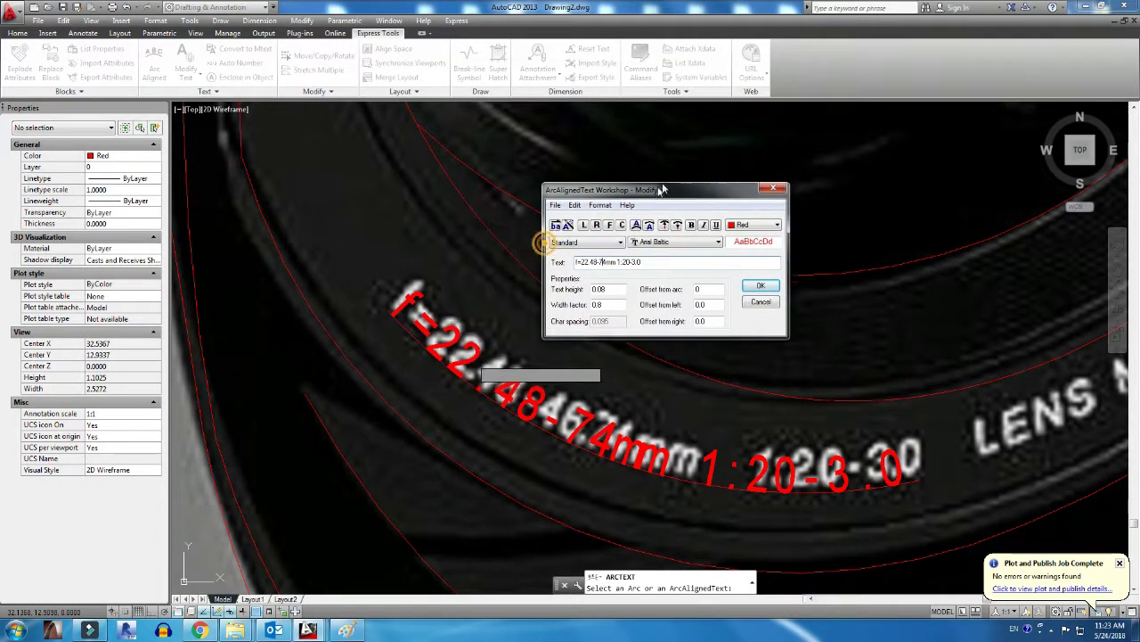
{"action": "left_click_drag", "start_coordinate": [545, 239], "coordinate": [666, 177]}
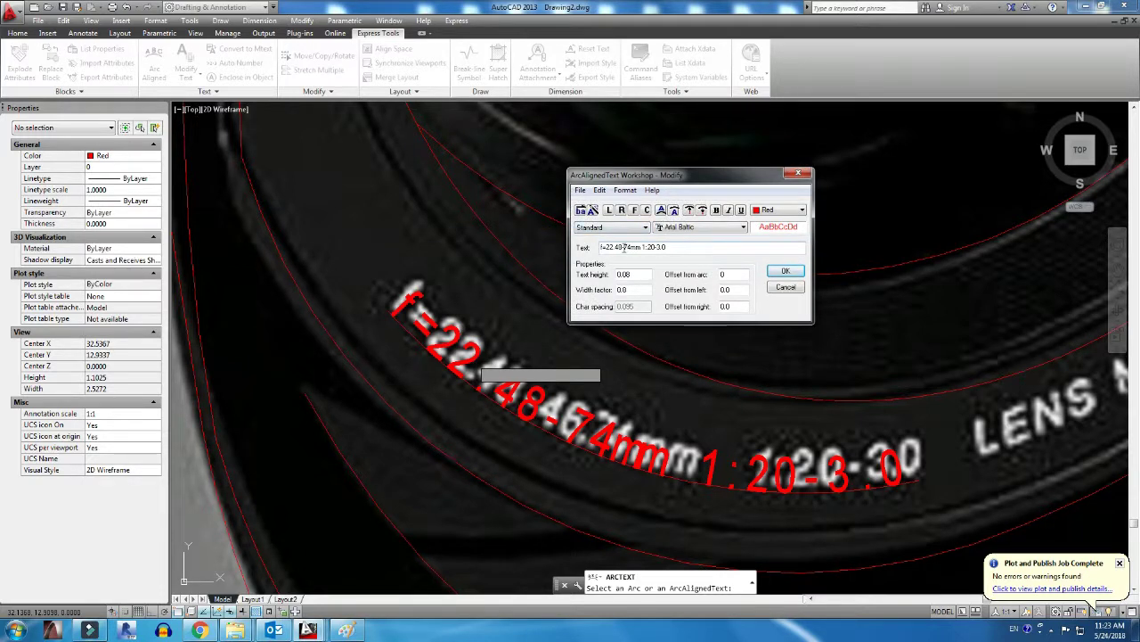
{"action": "left_click", "coordinate": [356, 631]}
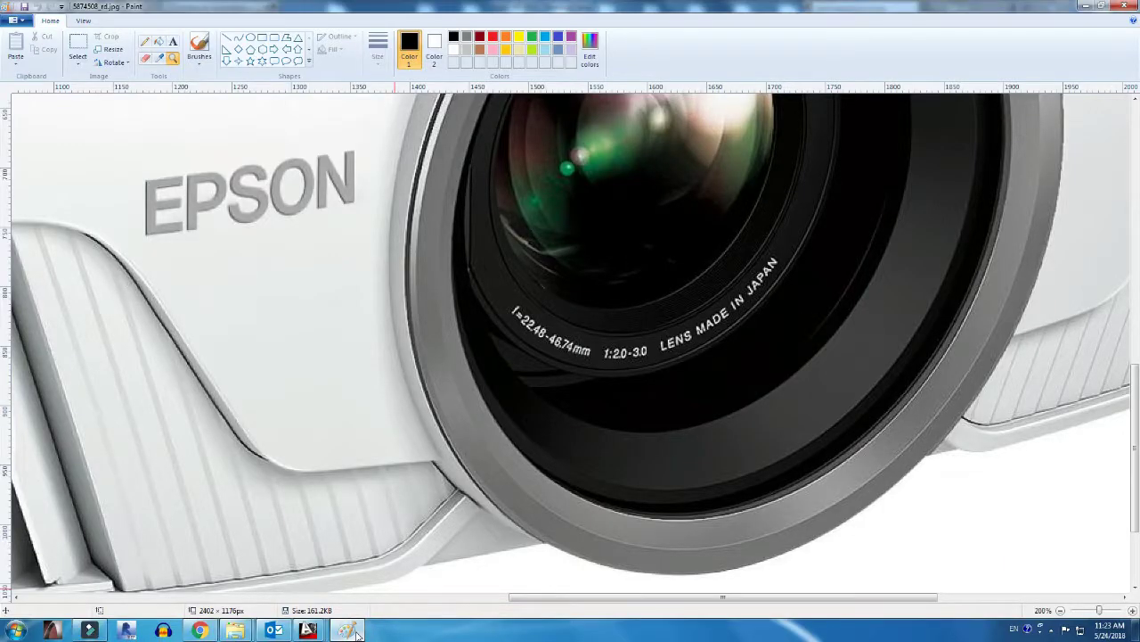
Correct the arc text to read f=22.48-46.74mm 1:20-3.0
{"action": "left_click", "coordinate": [356, 631]}
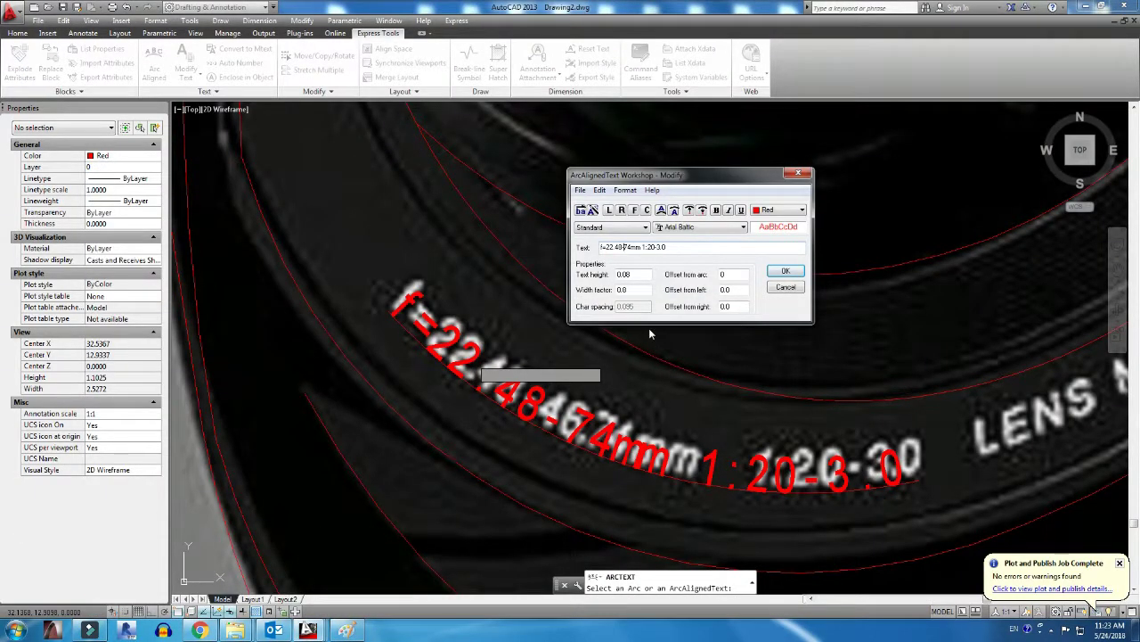
{"action": "type", "text": "48-67"}
{"action": "type", "text": "."}
{"action": "left_click", "coordinate": [347, 631]}
{"action": "left_click", "coordinate": [787, 272]}
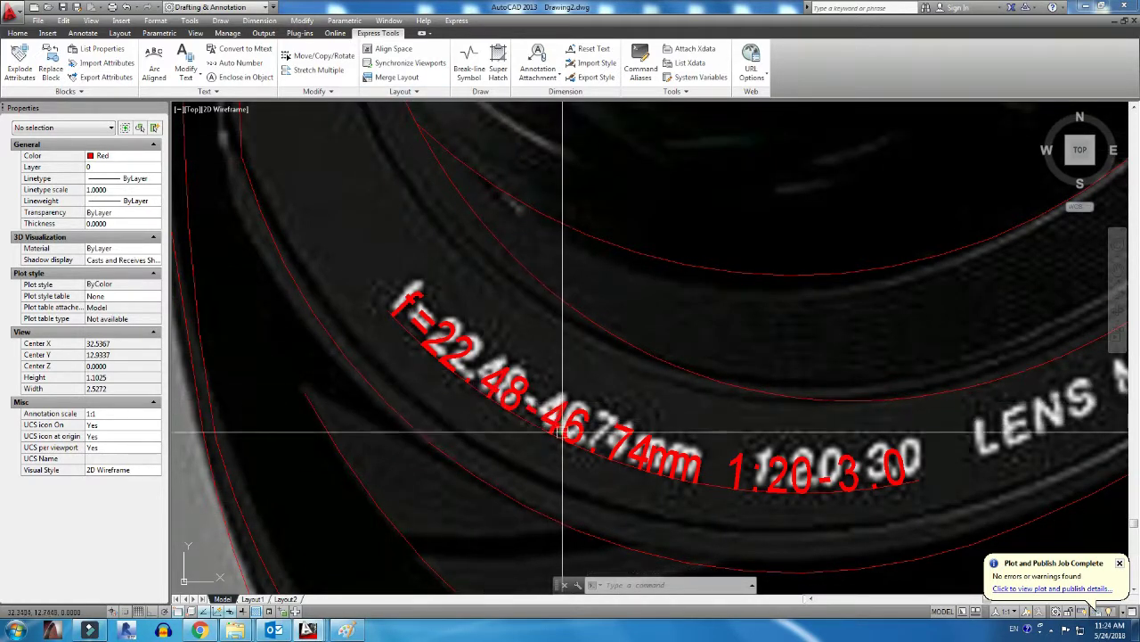
Make the curved lens text white by setting its colour to ByLayer
{"action": "left_click", "coordinate": [525, 424]}
{"action": "key", "text": "Escape"}
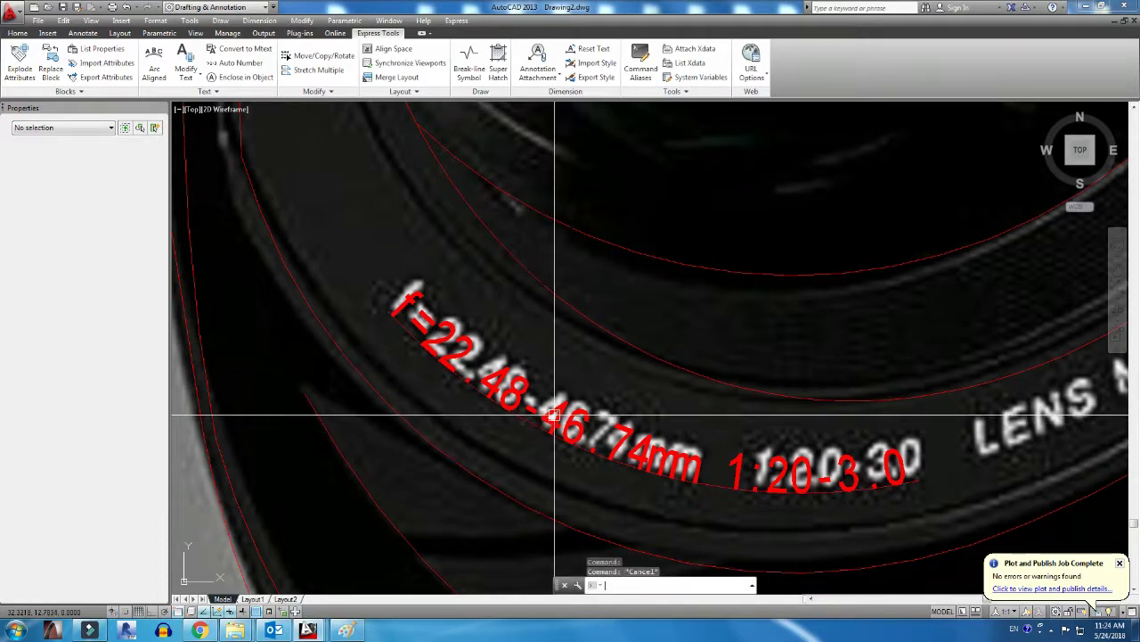
{"action": "left_click", "coordinate": [485, 392]}
{"action": "left_click", "coordinate": [109, 158]}
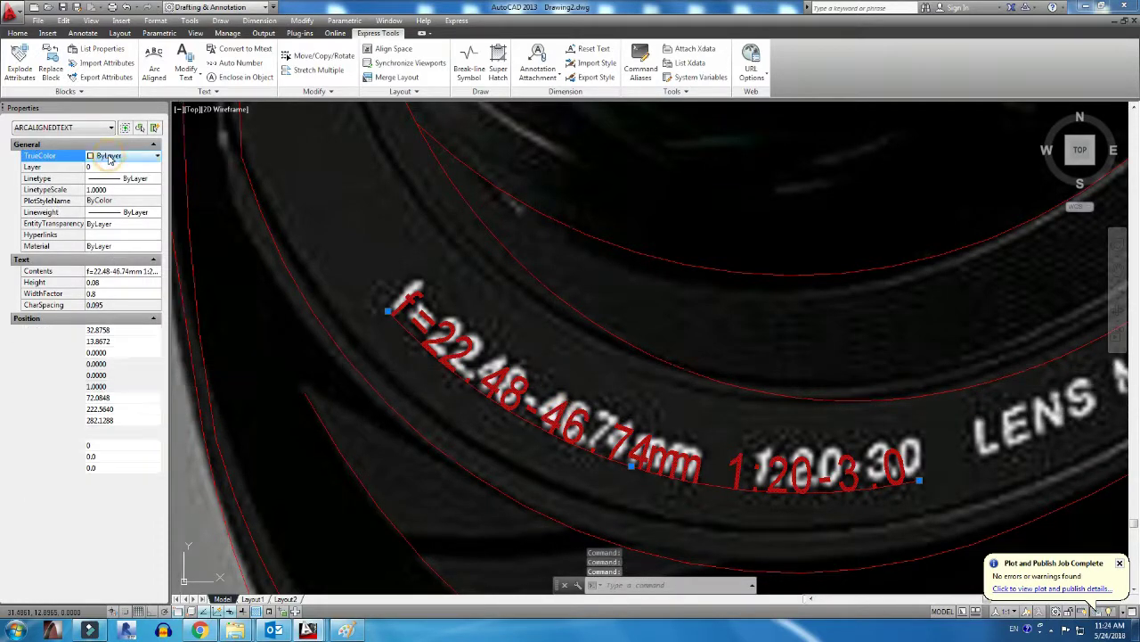
{"action": "key", "text": "Escape"}
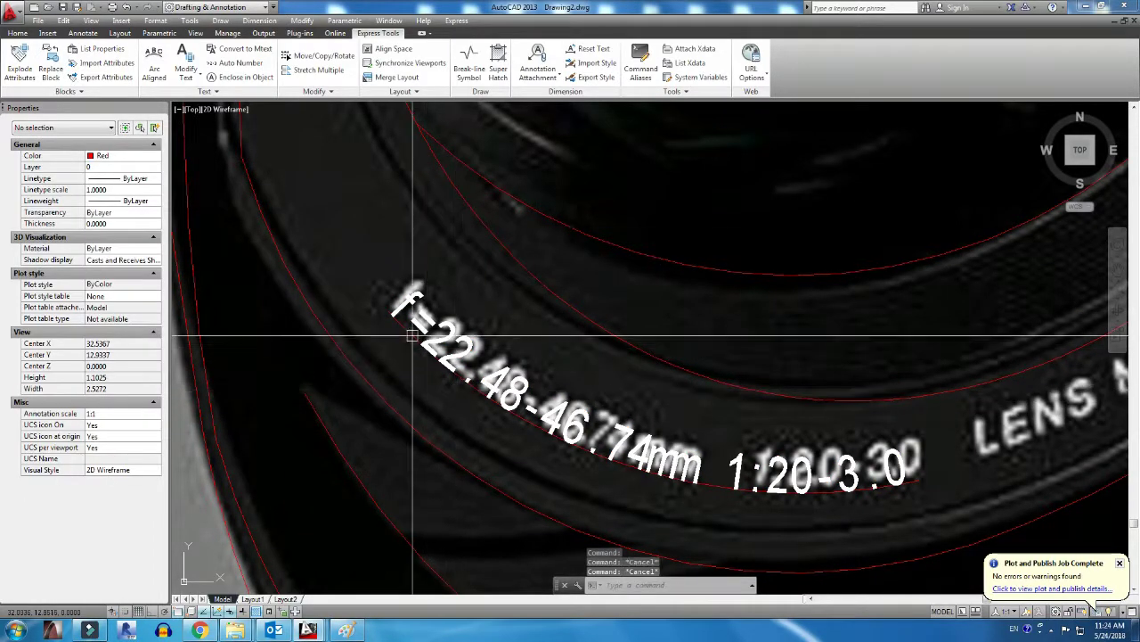
{"action": "left_click", "coordinate": [407, 361]}
Delete the selected object near the lens lettering
{"action": "key", "text": "Delete"}
{"action": "scroll", "coordinate": [481, 387], "scroll_direction": "down", "scroll_amount": 4}
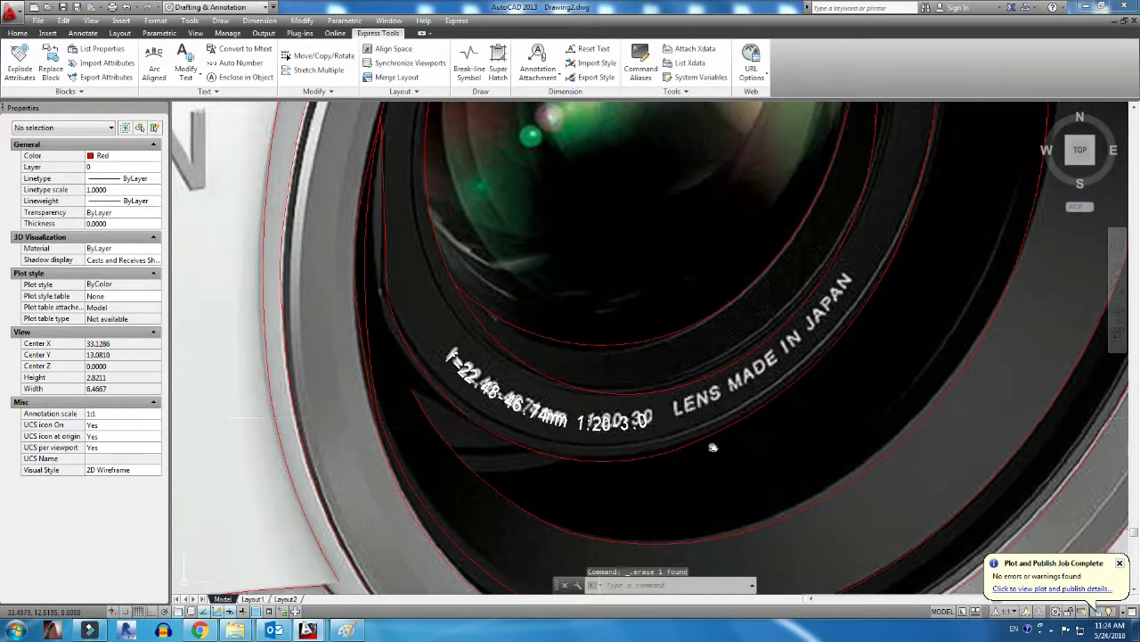
{"action": "scroll", "coordinate": [677, 454], "scroll_direction": "up", "scroll_amount": 3}
{"action": "scroll", "coordinate": [525, 429], "scroll_direction": "up", "scroll_amount": 2}
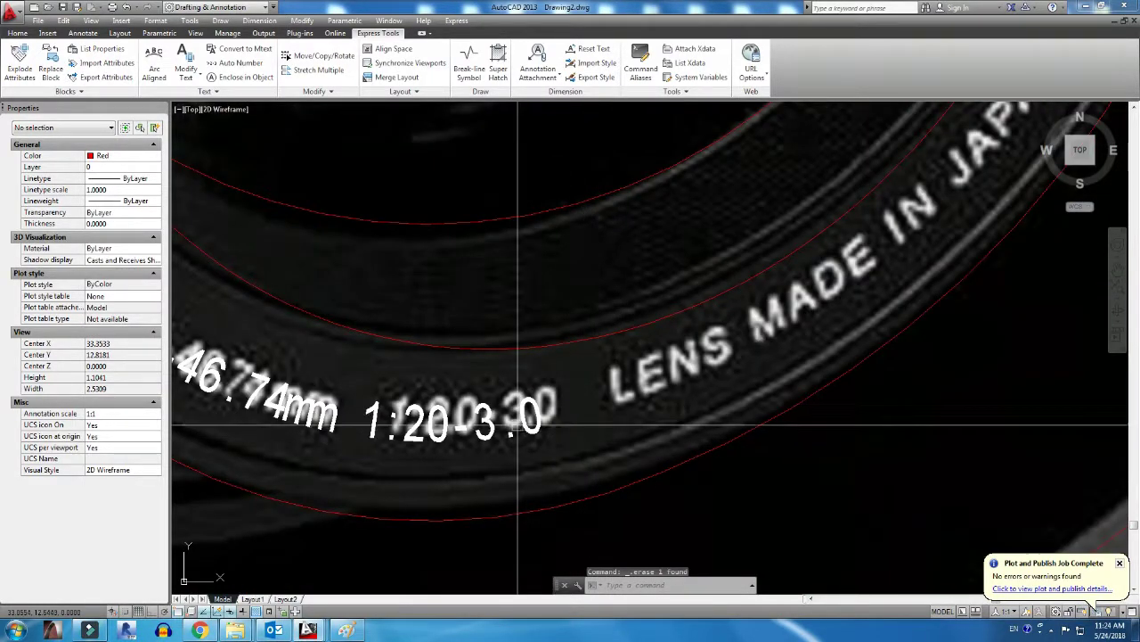
{"action": "key", "text": "Escape"}
{"action": "scroll", "coordinate": [526, 427], "scroll_direction": "down", "scroll_amount": 2}
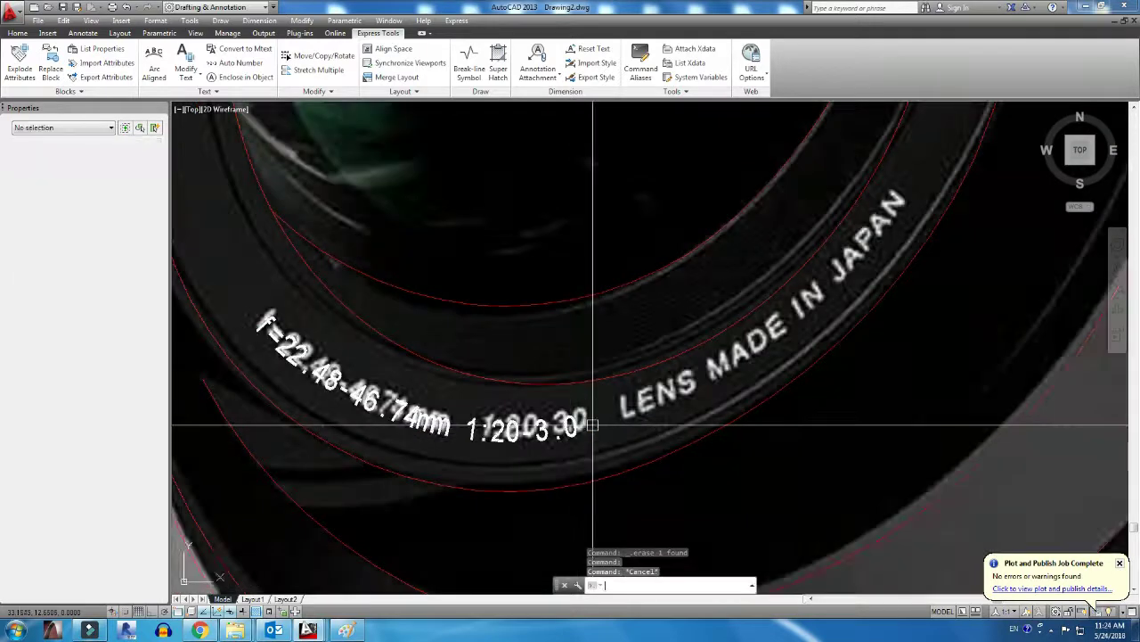
Draw a three-point arc under the lens ring text, from before LENS to past JAPAN
{"action": "type", "text": "arc"}
{"action": "key", "text": "Return"}
{"action": "scroll", "coordinate": [624, 428], "scroll_direction": "up", "scroll_amount": 2}
{"action": "left_click", "coordinate": [626, 416]}
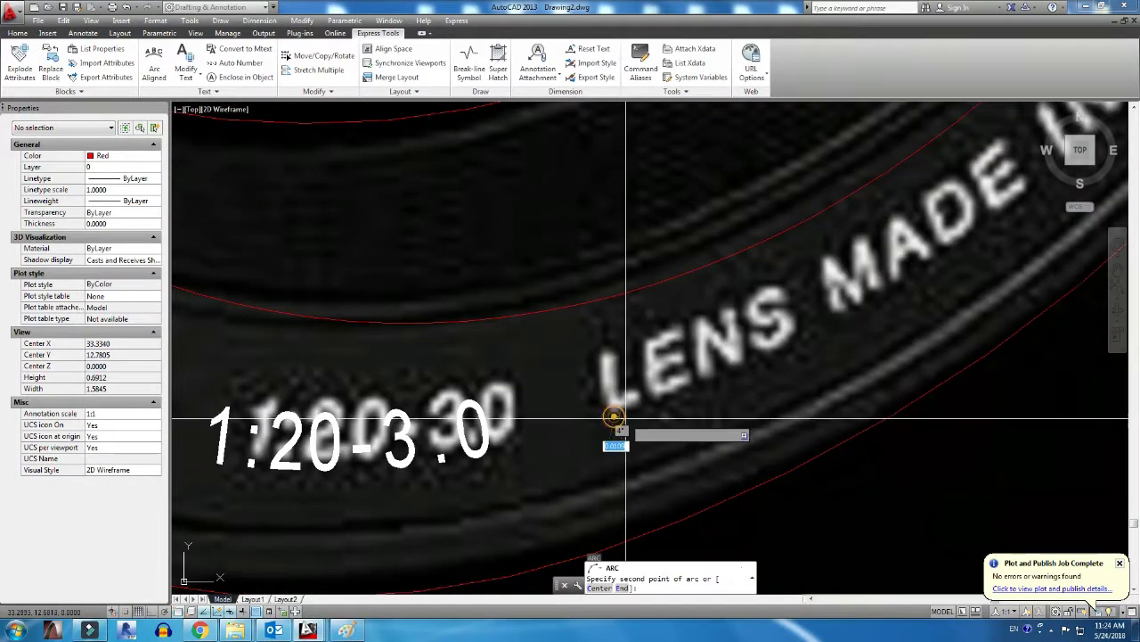
{"action": "scroll", "coordinate": [790, 386], "scroll_direction": "down", "scroll_amount": 2}
{"action": "left_click", "coordinate": [858, 308]}
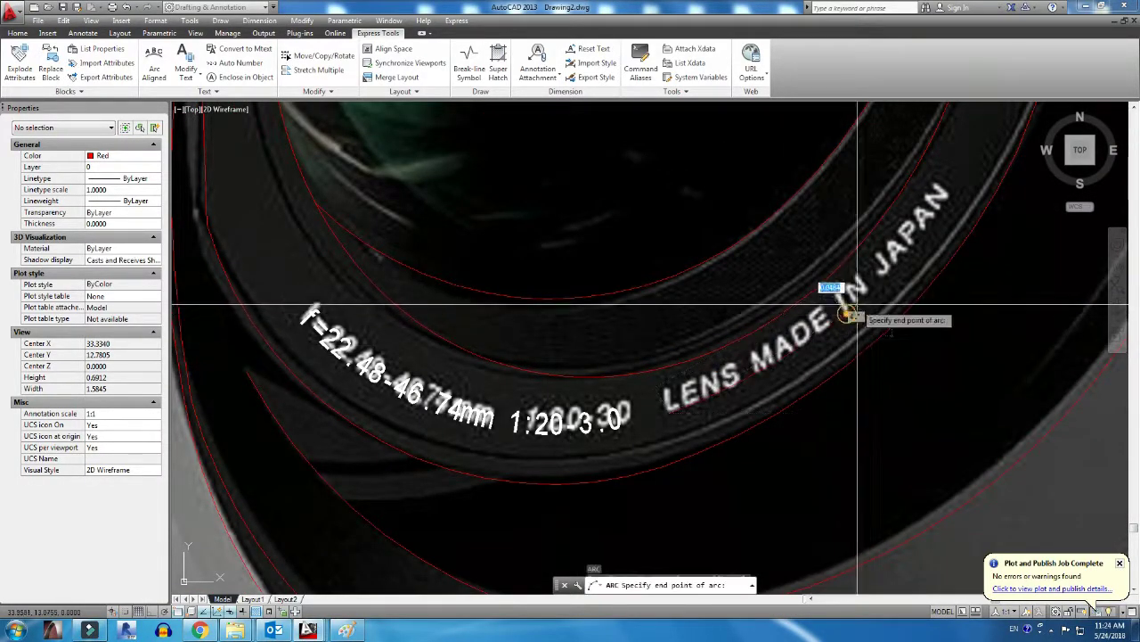
{"action": "left_click", "coordinate": [953, 194]}
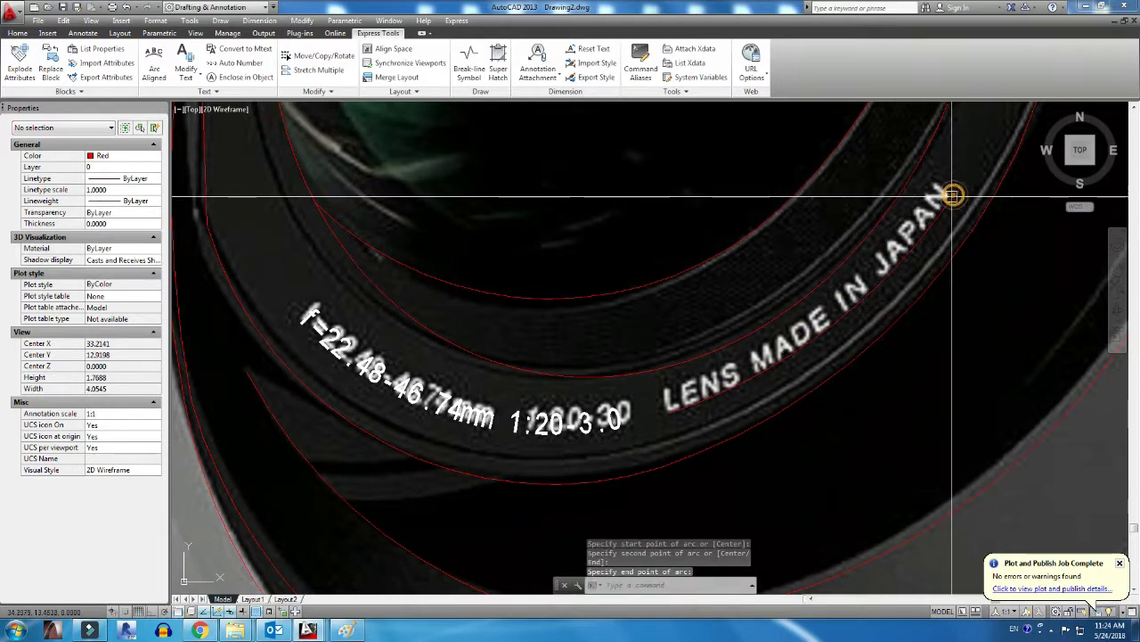
Run Arc Aligned on the new arc to place 'LENS MADE IN JAPAN' and recolour it white
{"action": "left_click", "coordinate": [153, 67]}
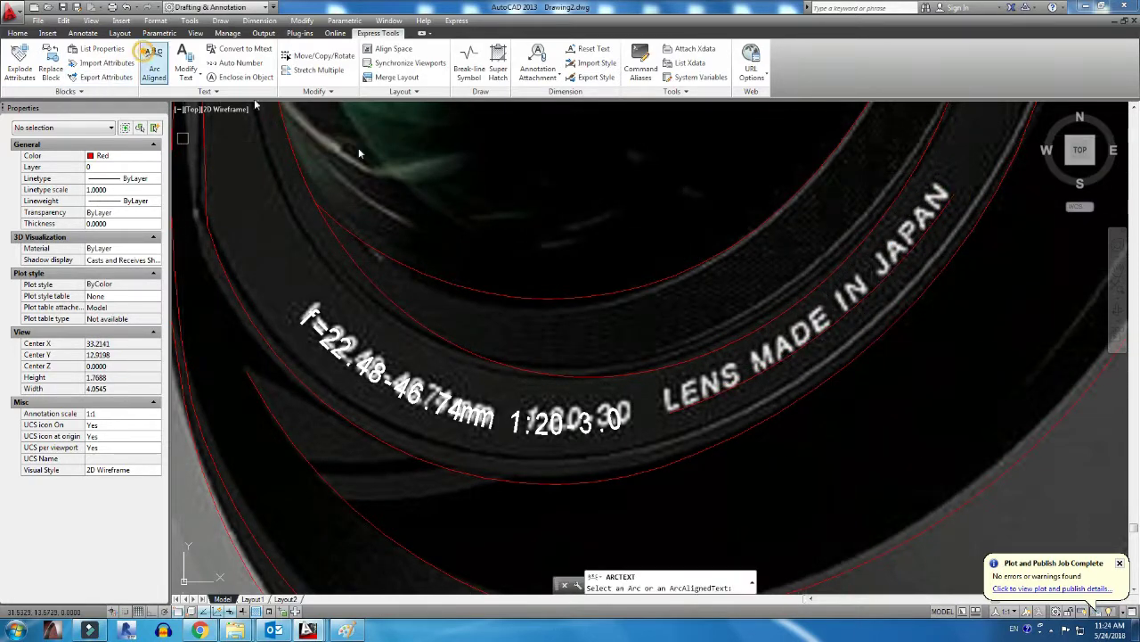
{"action": "left_click", "coordinate": [813, 339]}
{"action": "type", "text": "LENS MADE IN JAPAN"}
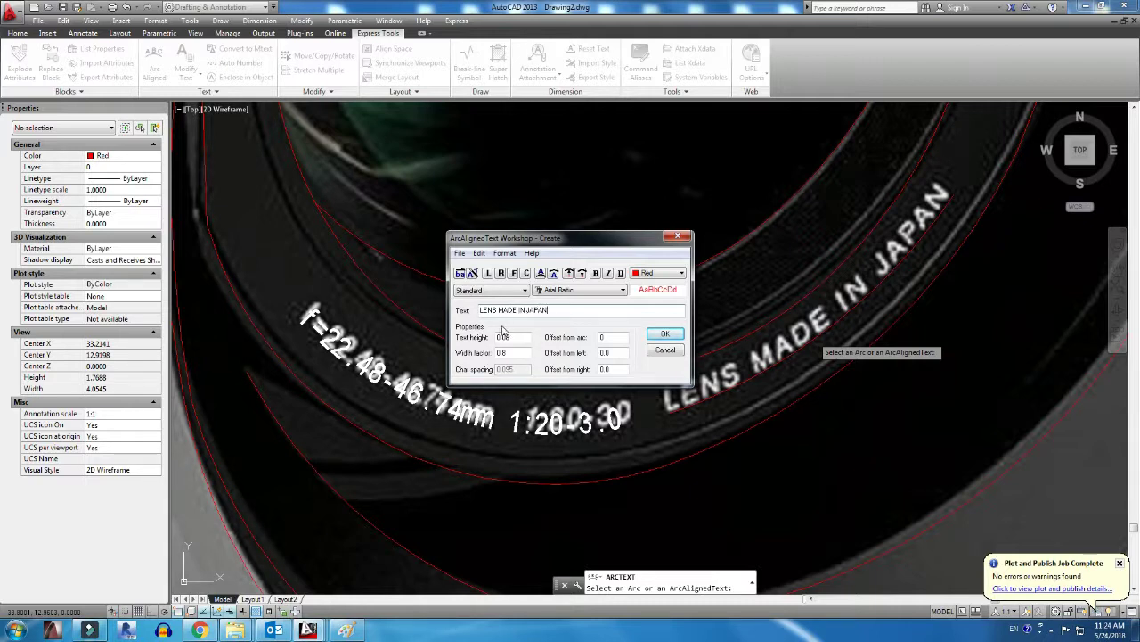
{"action": "left_click", "coordinate": [667, 334]}
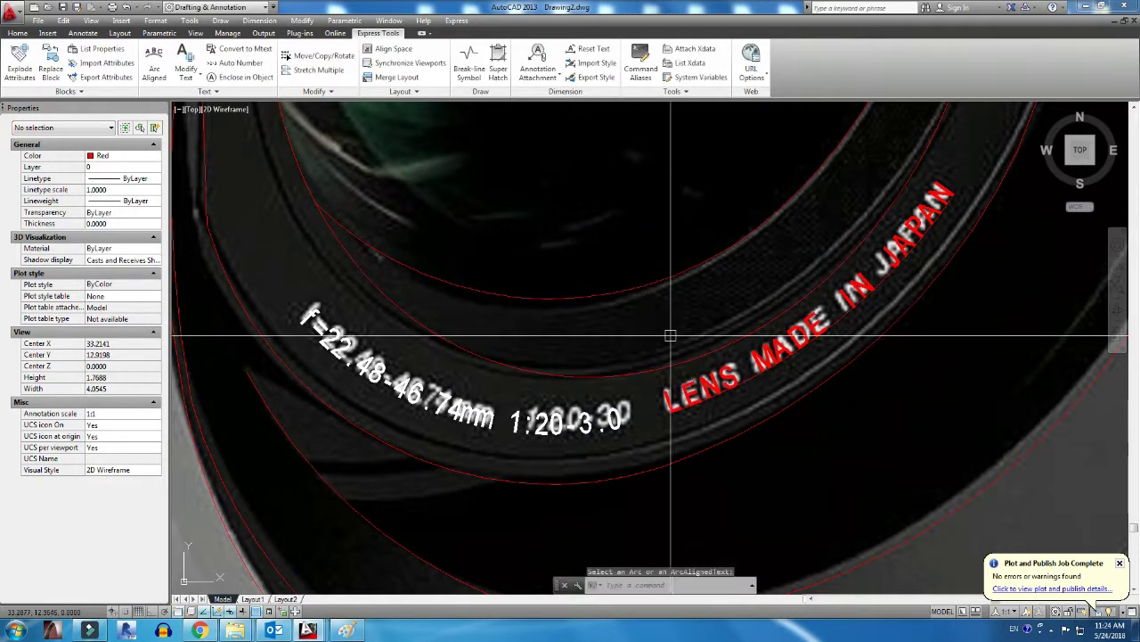
{"action": "left_click", "coordinate": [758, 365]}
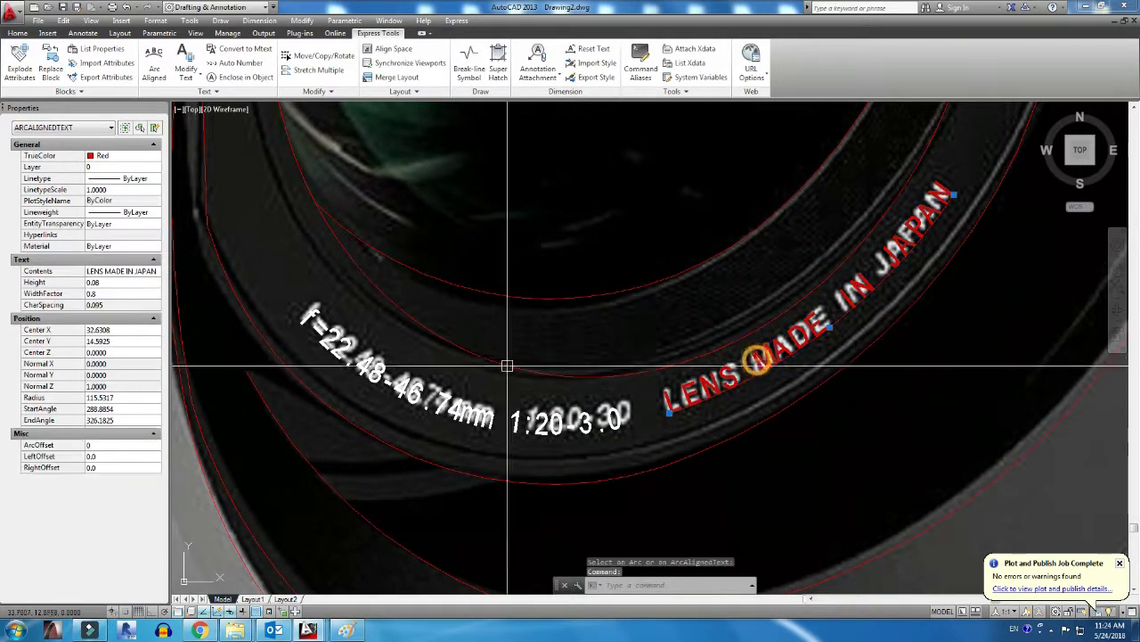
{"action": "scroll", "coordinate": [114, 159], "scroll_direction": "up", "scroll_amount": 2}
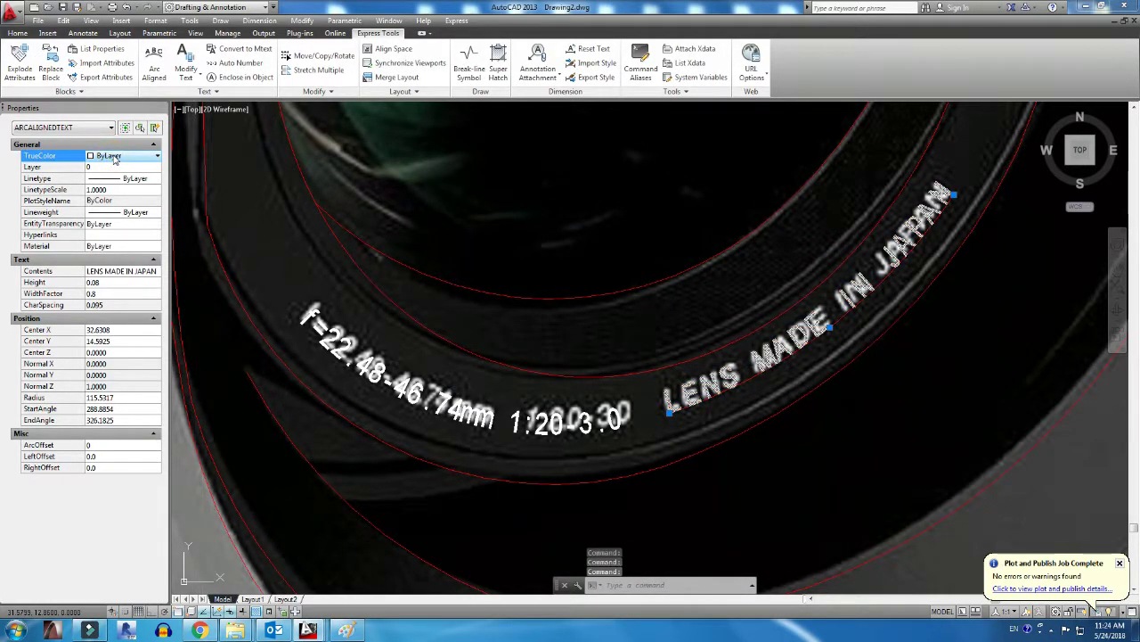
{"action": "key", "text": "Delete"}
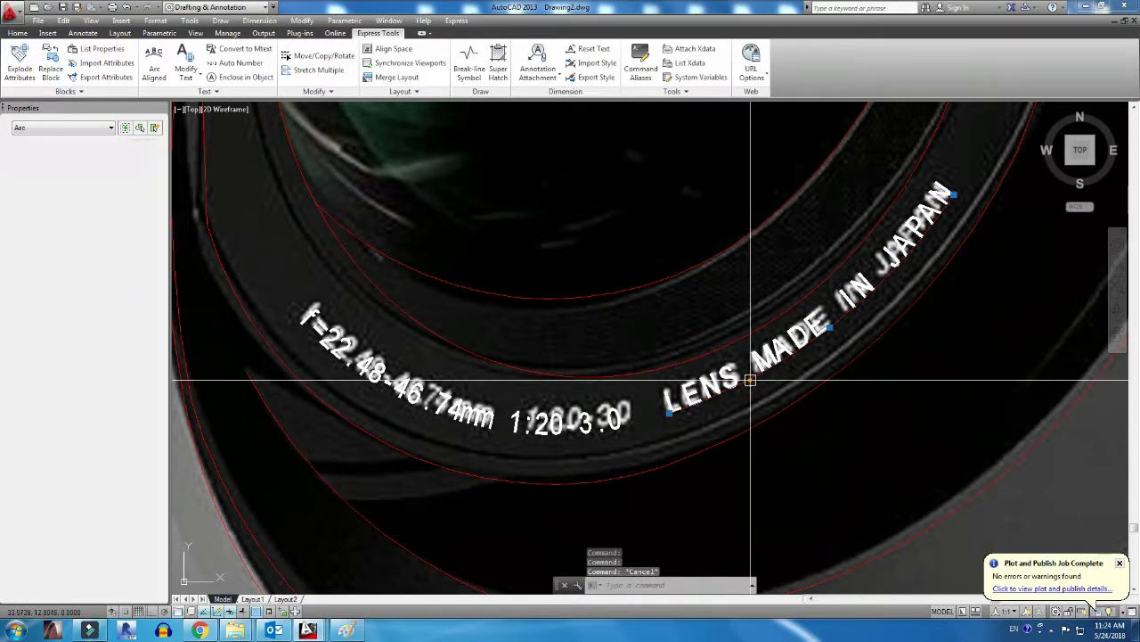
Save as Projector.dwg into Desktop > Near our office building construction work
{"action": "key", "text": "ctrl+s"}
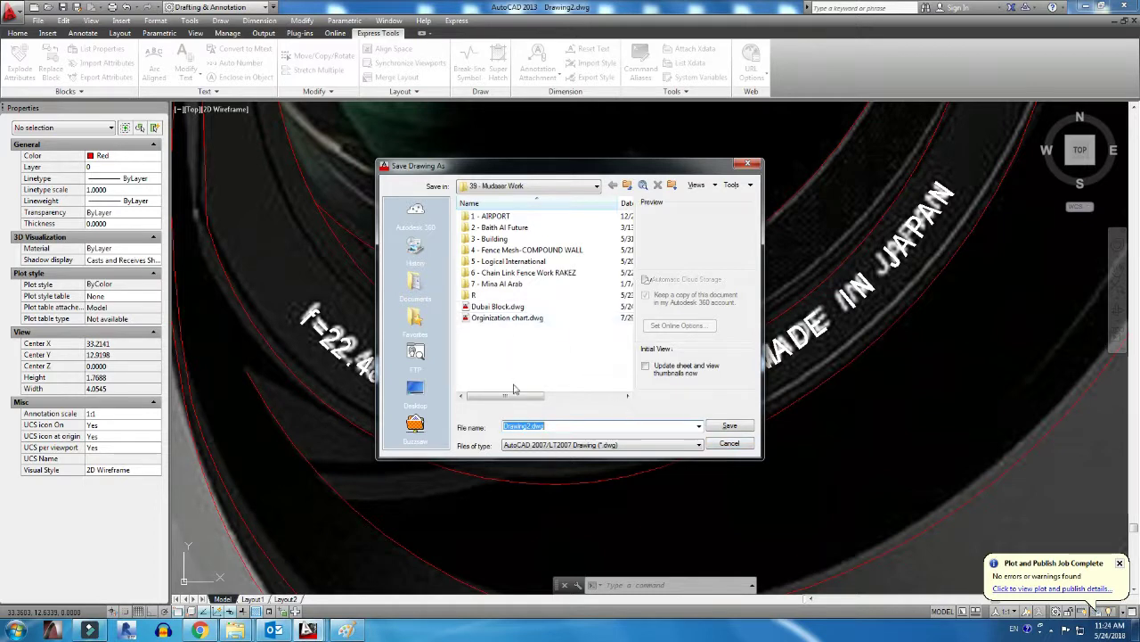
{"action": "left_click", "coordinate": [419, 388]}
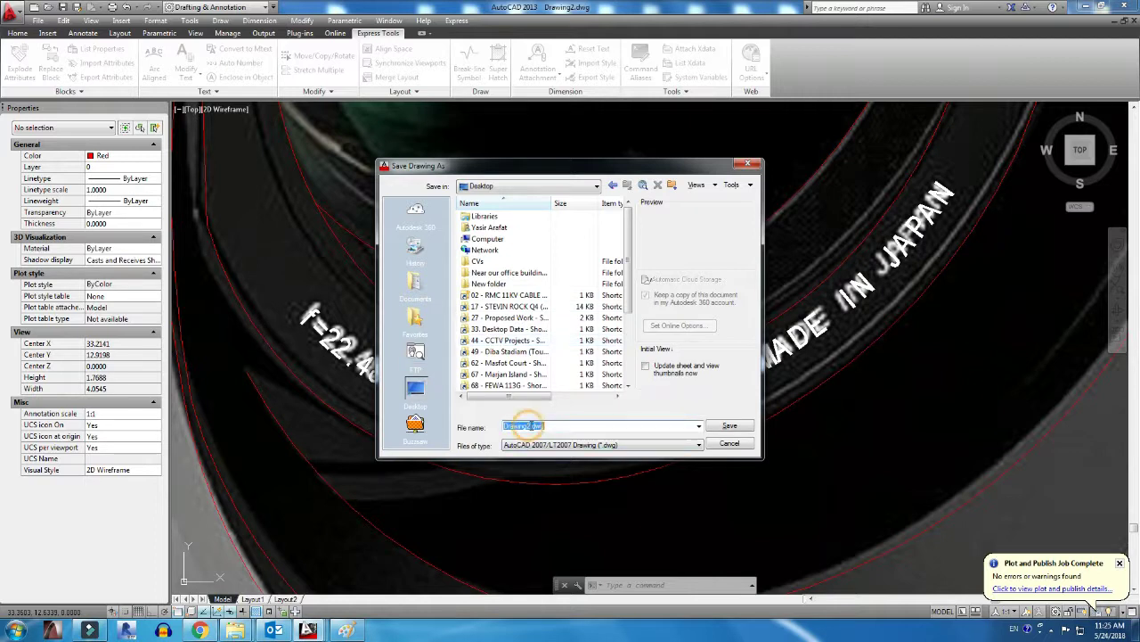
{"action": "double_click", "coordinate": [497, 274]}
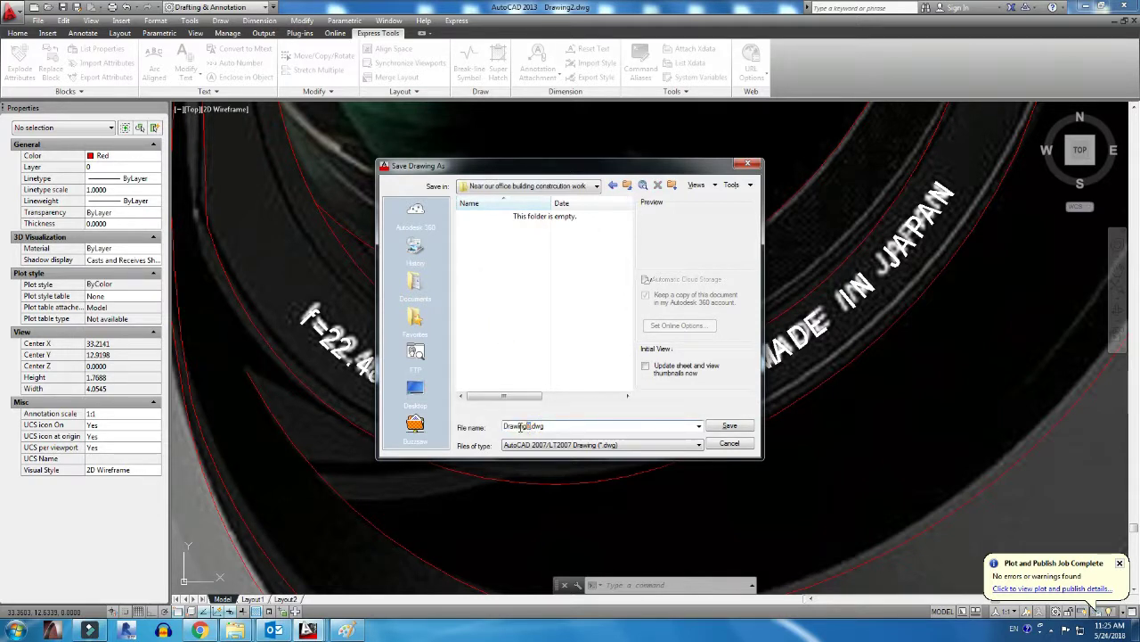
{"action": "left_click", "coordinate": [732, 445]}
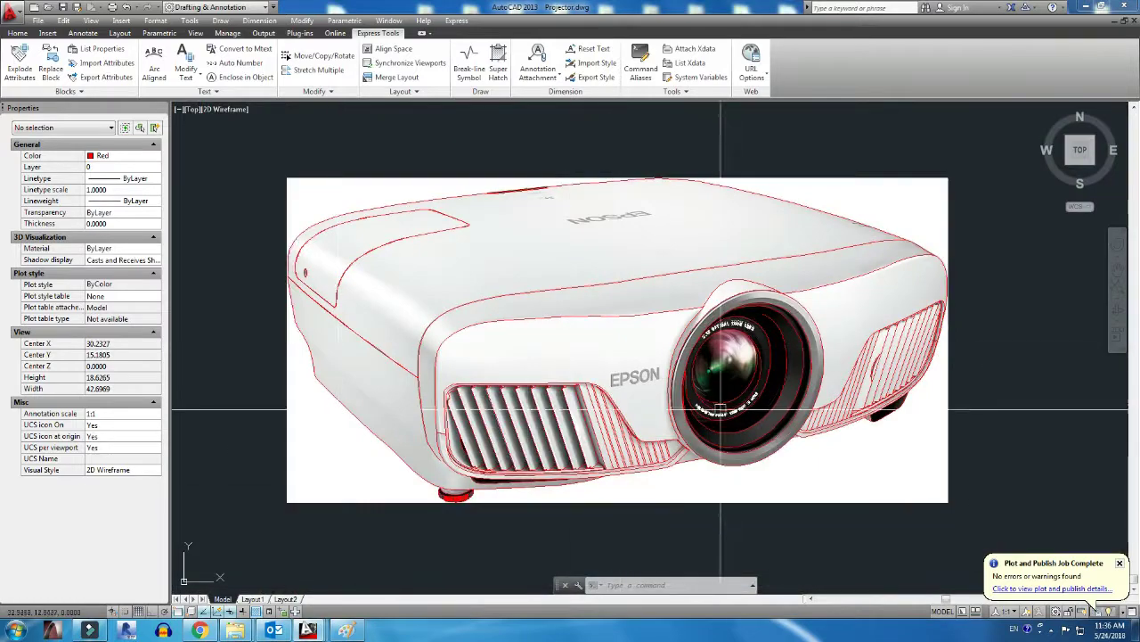
Draw a red line down the E's left edge and a baseline along the bottom of EPSON
{"action": "scroll", "coordinate": [720, 412], "scroll_direction": "up", "scroll_amount": 5}
{"action": "scroll", "coordinate": [682, 427], "scroll_direction": "down", "scroll_amount": 5}
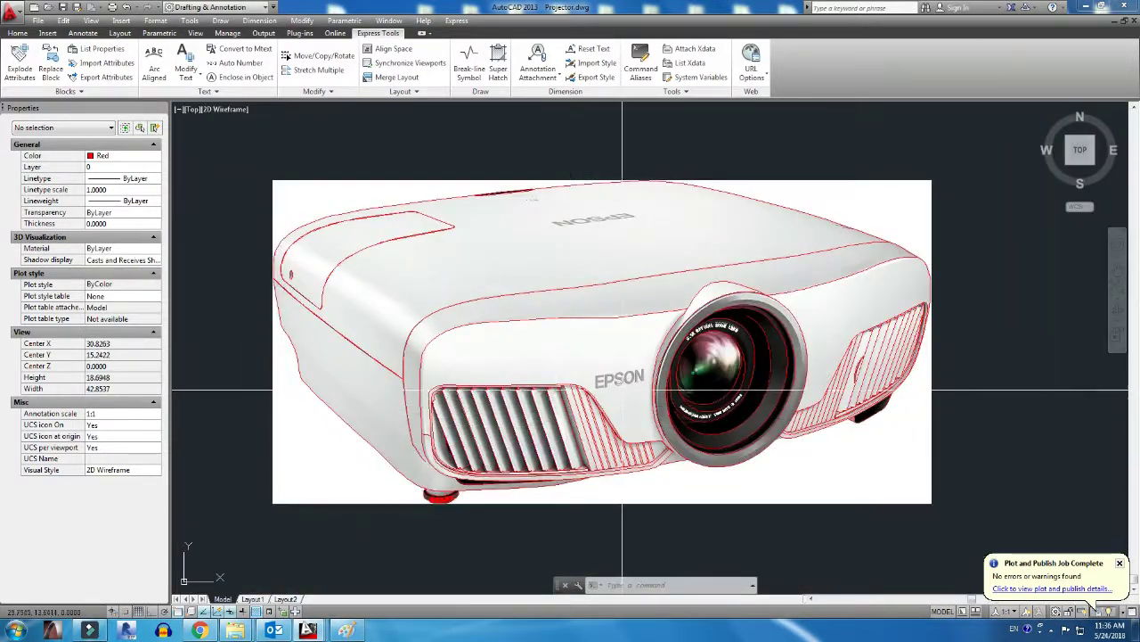
{"action": "scroll", "coordinate": [622, 389], "scroll_direction": "up", "scroll_amount": 5}
{"action": "scroll", "coordinate": [622, 389], "scroll_direction": "up", "scroll_amount": 3}
{"action": "type", "text": "l"}
{"action": "key", "text": "Return"}
{"action": "left_click", "coordinate": [372, 254]}
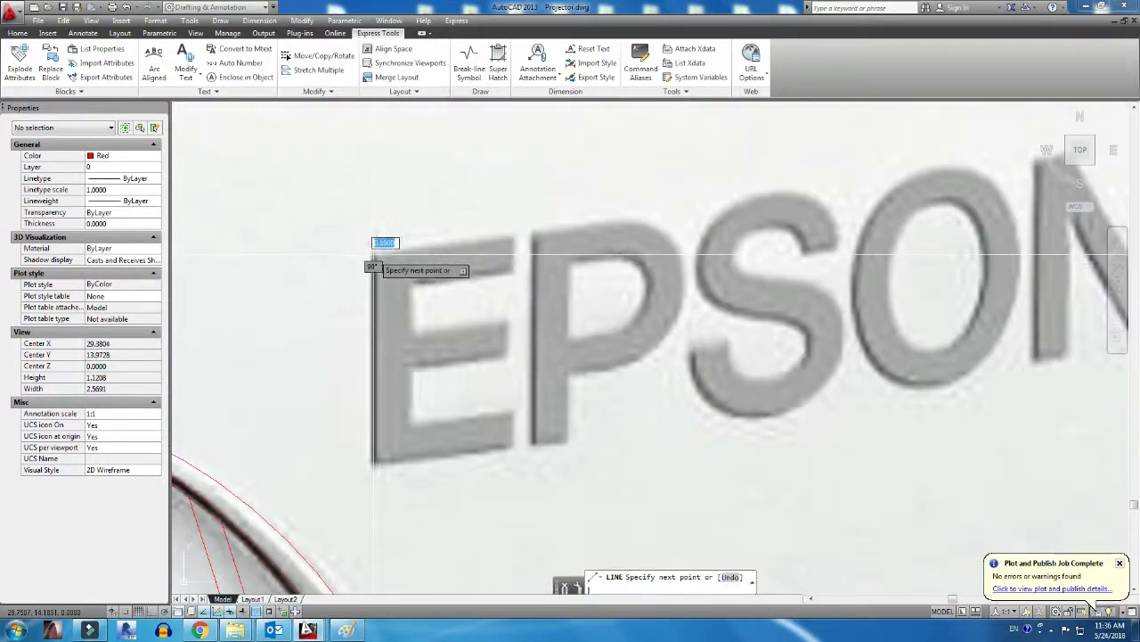
{"action": "left_click", "coordinate": [373, 464]}
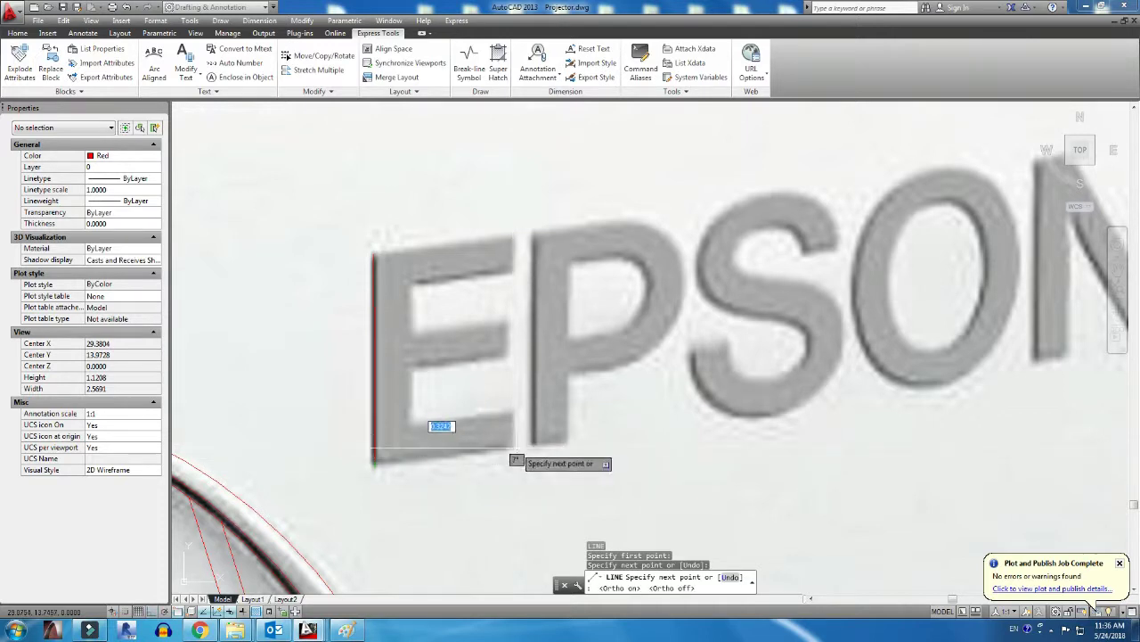
{"action": "scroll", "coordinate": [562, 441], "scroll_direction": "down", "scroll_amount": 3}
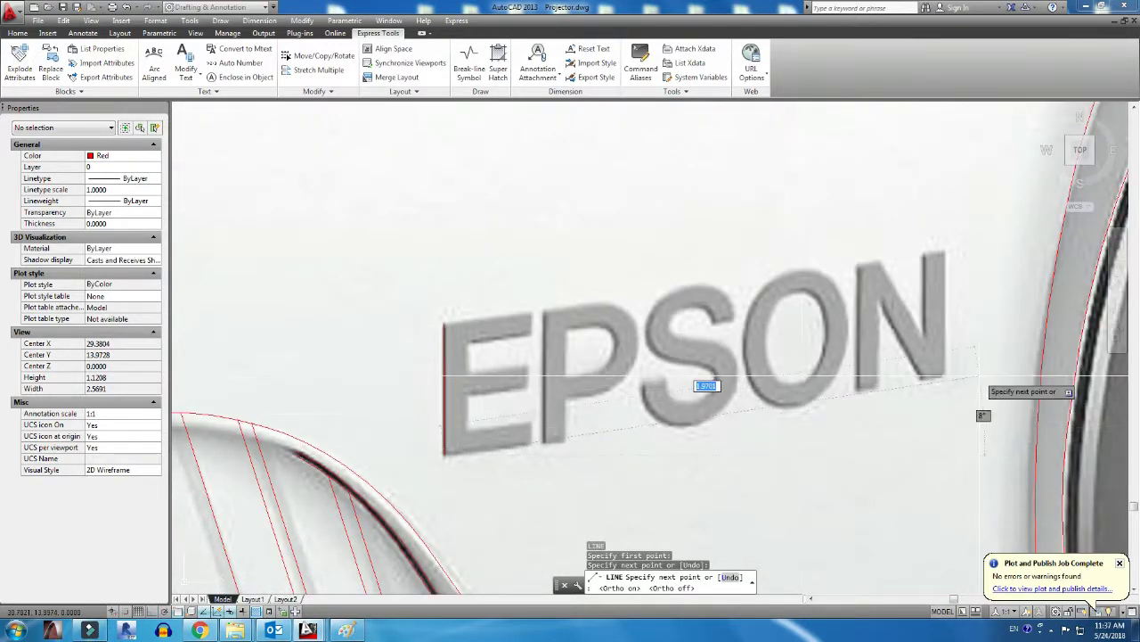
{"action": "left_click", "coordinate": [979, 378]}
{"action": "key", "text": "Return"}
Copy the baseline up to EPSON's top edge
{"action": "key", "text": "Return"}
{"action": "key", "text": "Escape"}
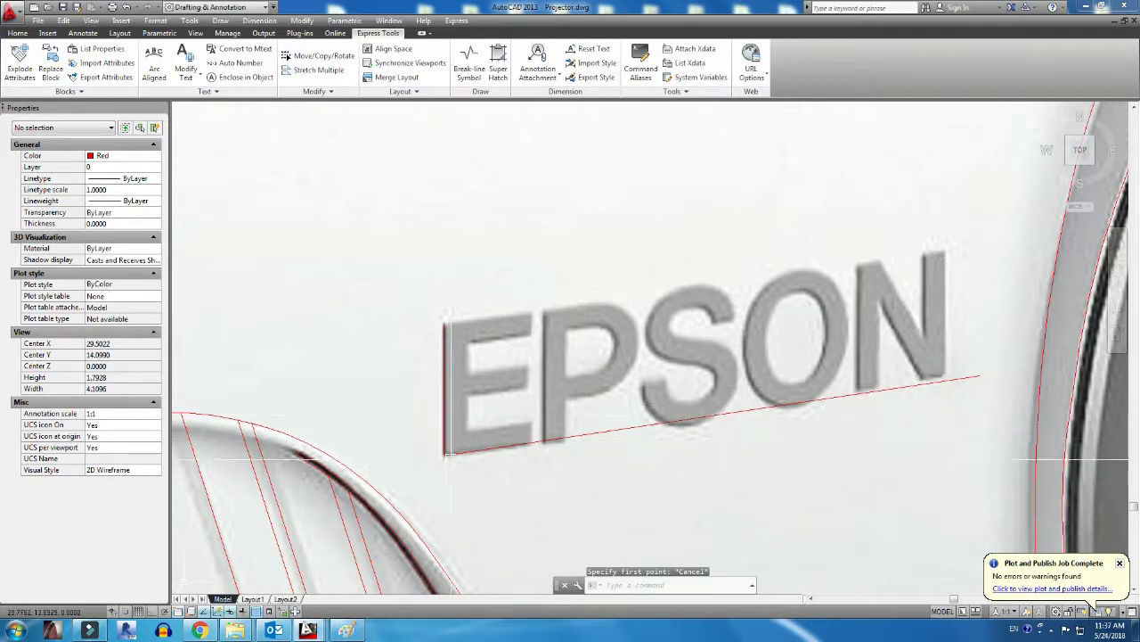
{"action": "left_click", "coordinate": [447, 453]}
{"action": "type", "text": "co"}
{"action": "key", "text": "Return"}
{"action": "left_click", "coordinate": [446, 454]}
{"action": "left_click", "coordinate": [444, 323]}
Copy the vertical edge line onto each letter boundary of EPSON through the N
{"action": "key", "text": "Return"}
{"action": "key", "text": "Return"}
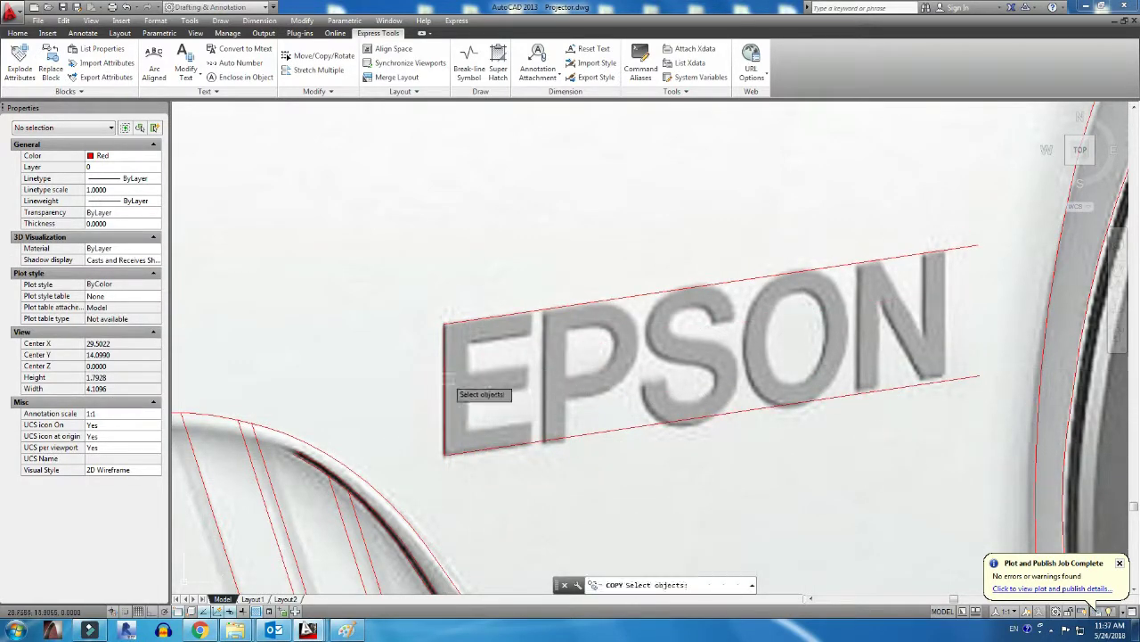
{"action": "left_click", "coordinate": [448, 380]}
{"action": "key", "text": "Return"}
{"action": "left_click", "coordinate": [444, 323]}
{"action": "left_click", "coordinate": [468, 319]}
{"action": "left_click", "coordinate": [530, 310]}
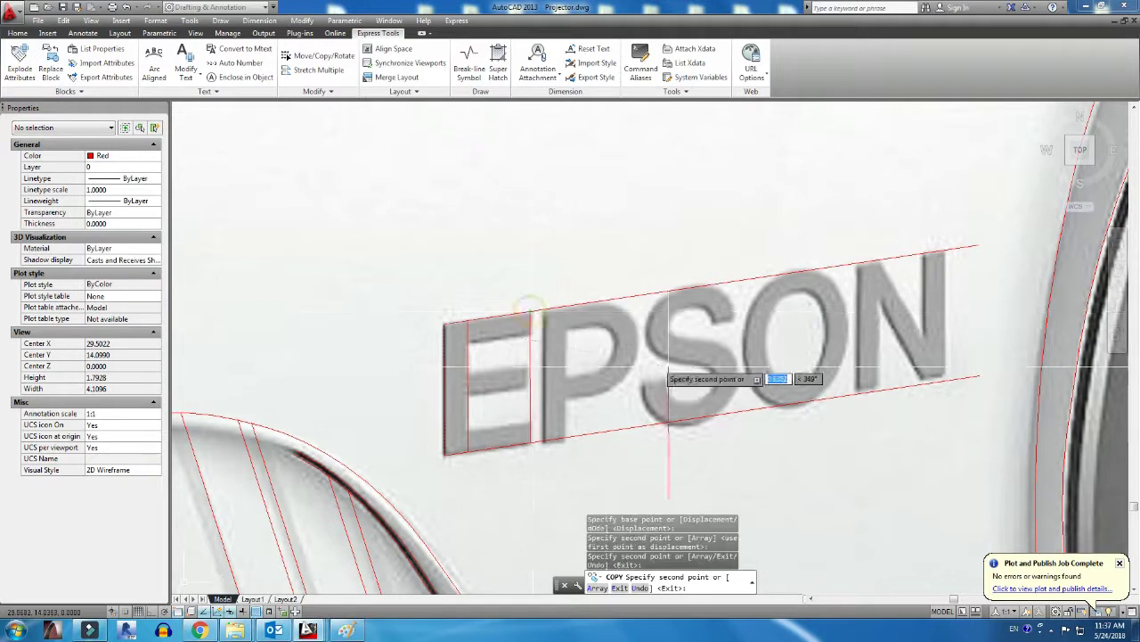
{"action": "left_click", "coordinate": [566, 305]}
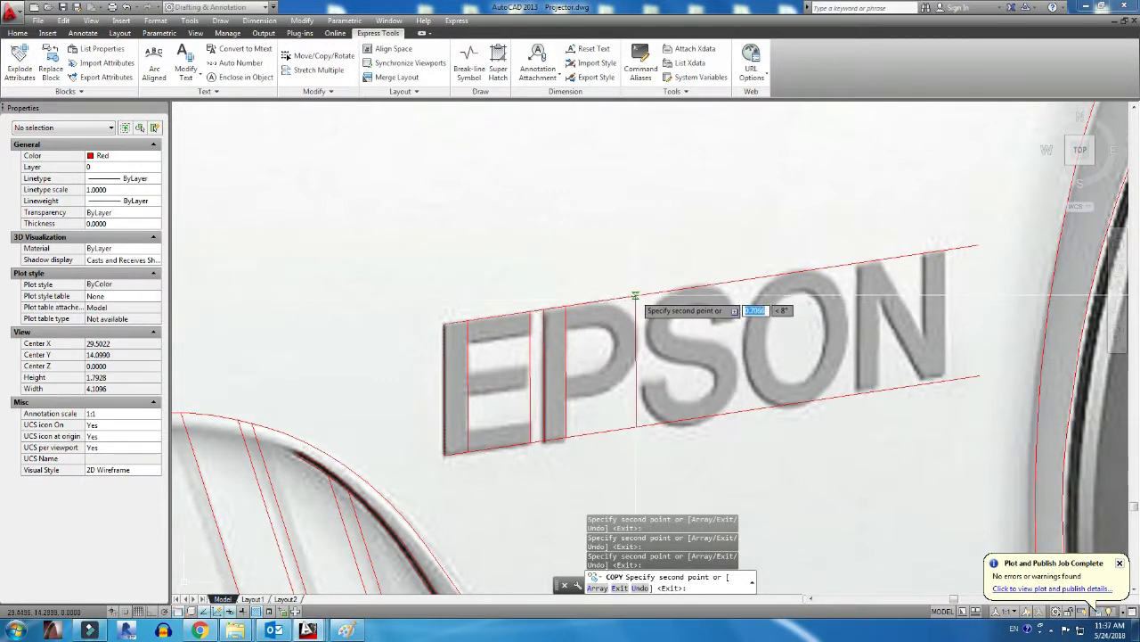
{"action": "left_click", "coordinate": [635, 296]}
{"action": "left_click", "coordinate": [645, 296]}
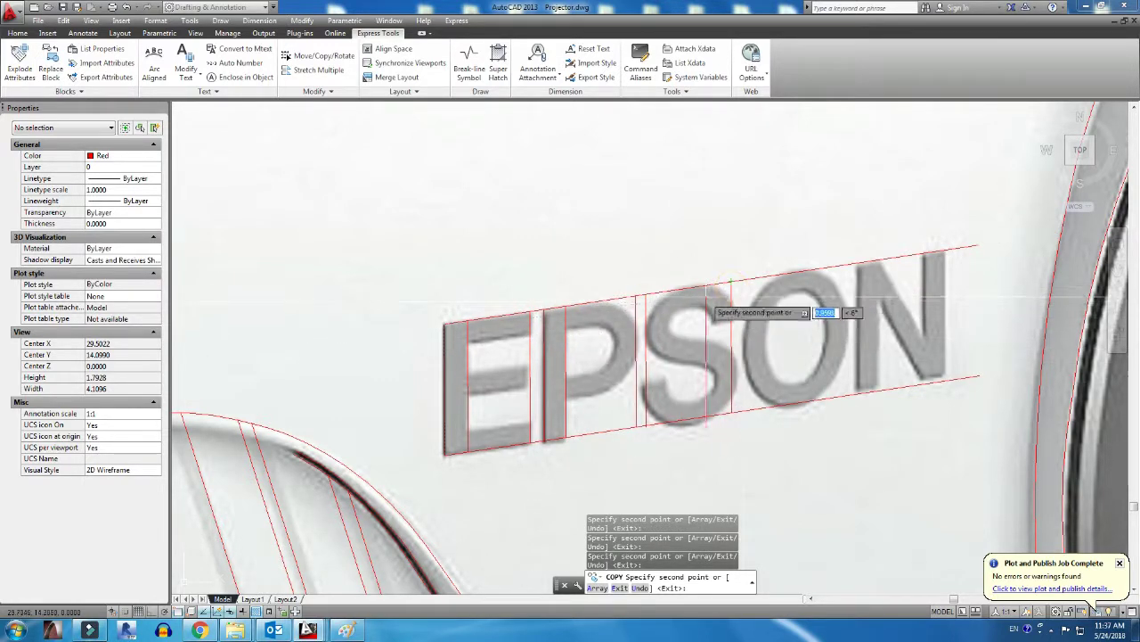
{"action": "left_click", "coordinate": [666, 293]}
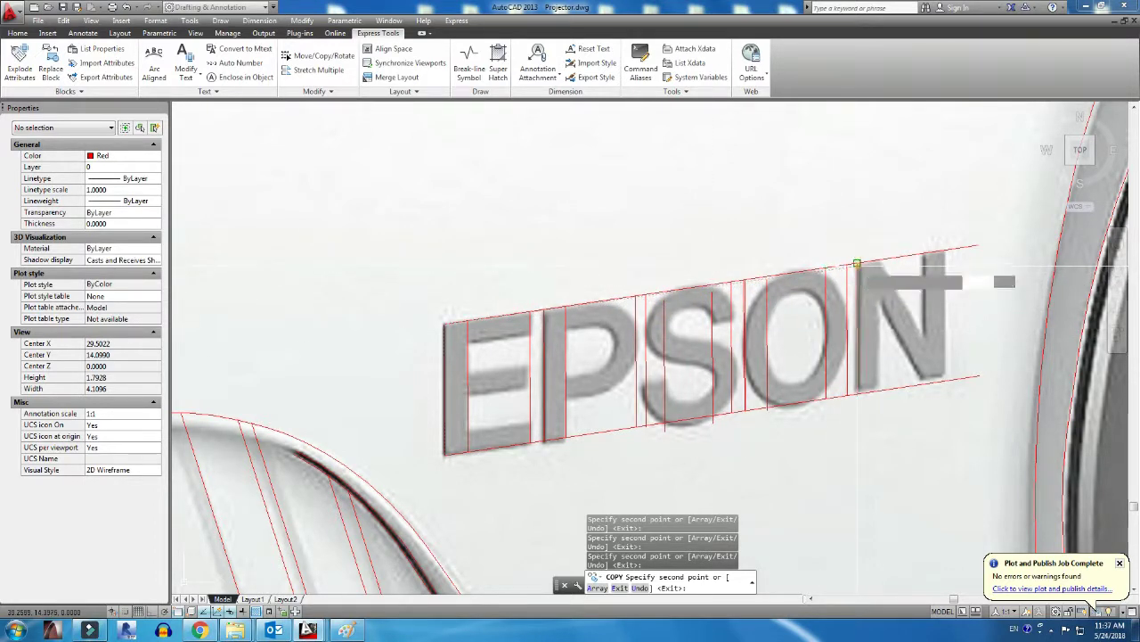
{"action": "left_click", "coordinate": [877, 260]}
{"action": "key", "text": "Escape"}
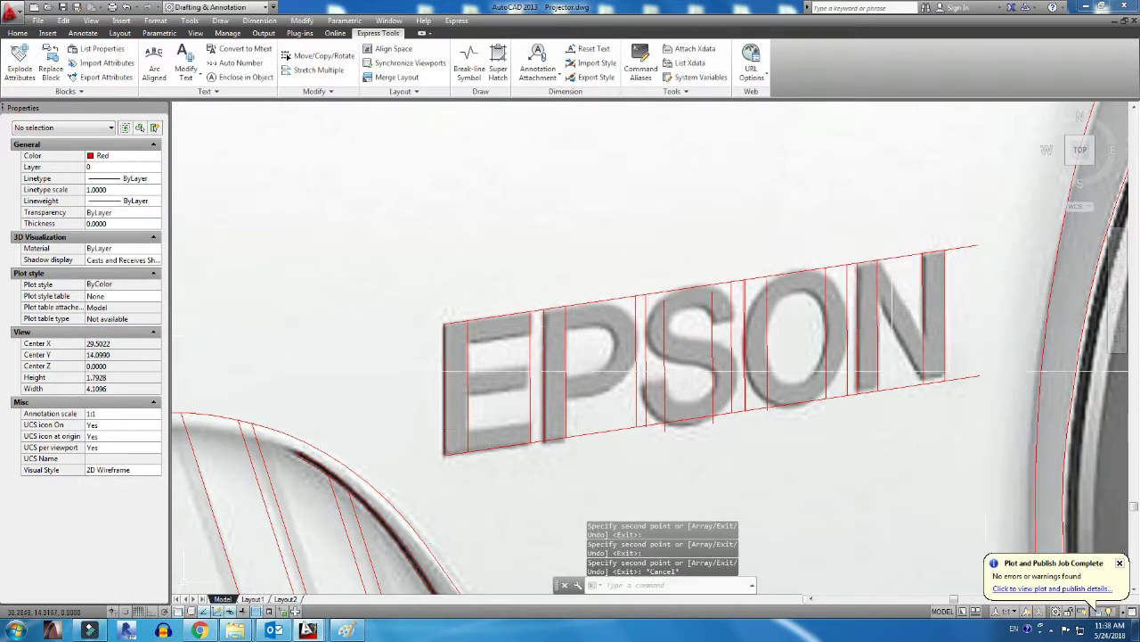
Copy the top slanted guide line down three times across the letters
{"action": "key", "text": "Return"}
{"action": "scroll", "coordinate": [578, 340], "scroll_direction": "up", "scroll_amount": 4}
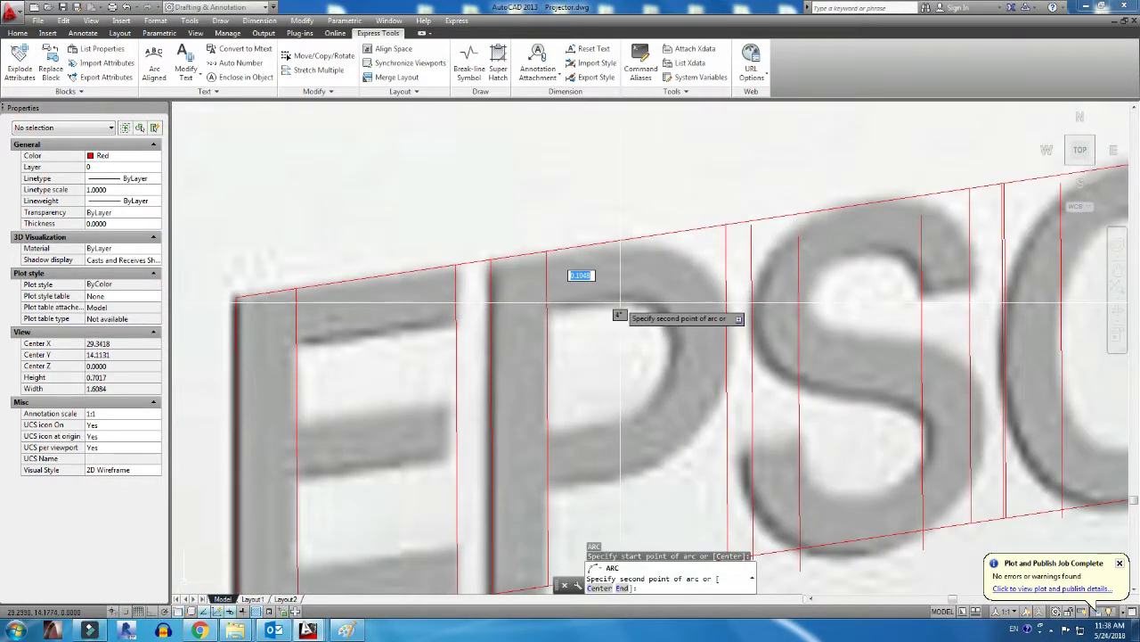
{"action": "left_click", "coordinate": [574, 243]}
{"action": "type", "text": "co"}
{"action": "key", "text": "Return"}
{"action": "left_click", "coordinate": [547, 251]}
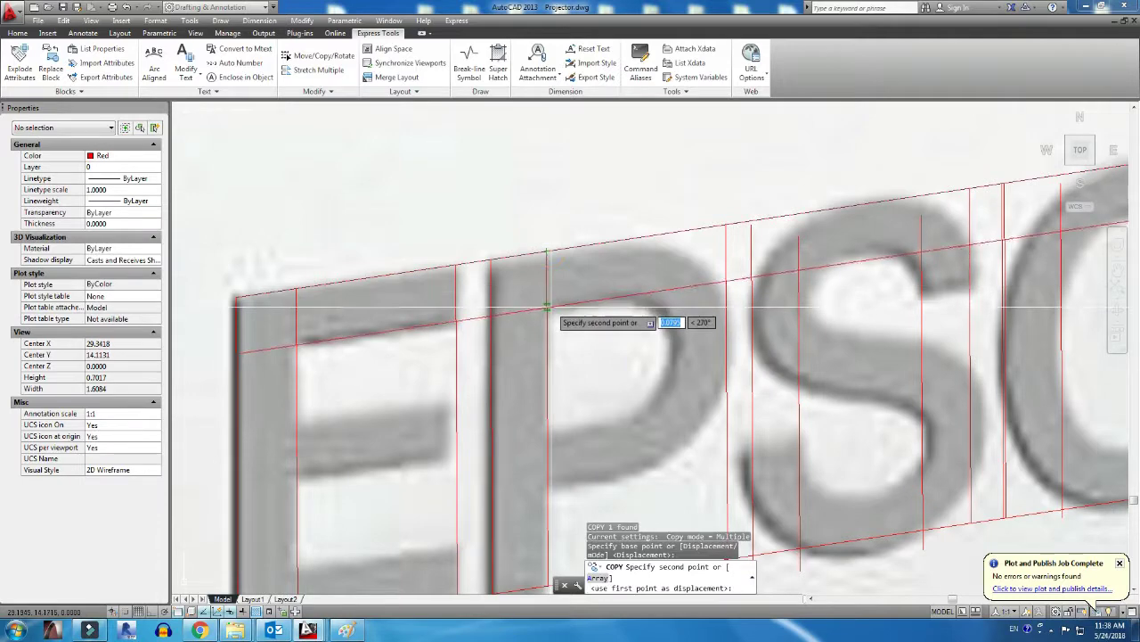
{"action": "left_click", "coordinate": [547, 307]}
{"action": "left_click", "coordinate": [548, 436]}
{"action": "left_click", "coordinate": [556, 481]}
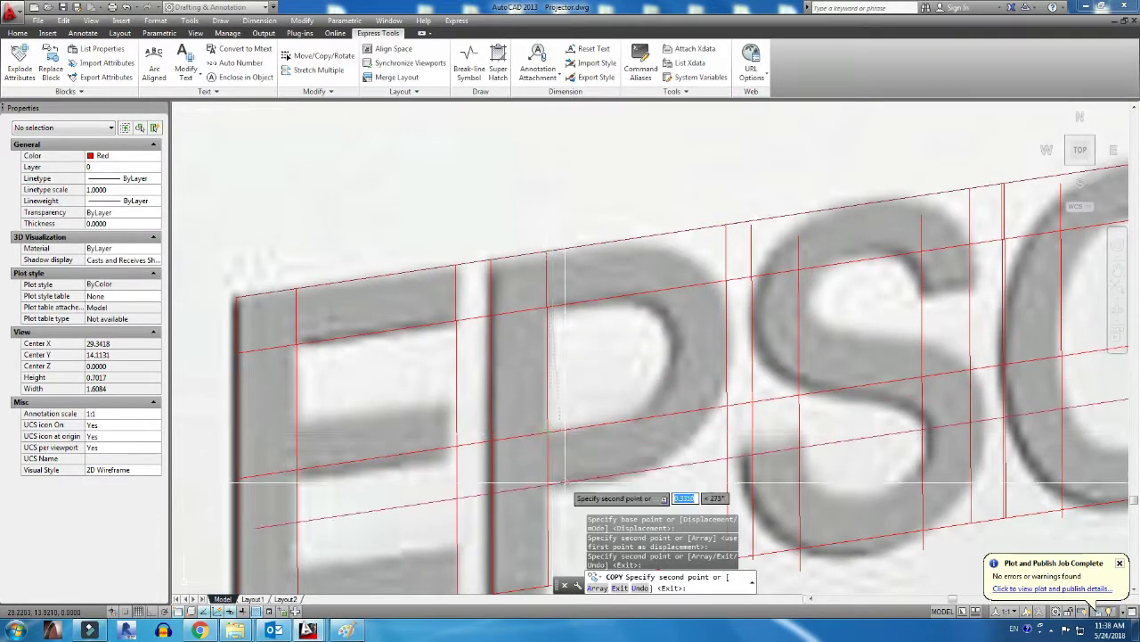
{"action": "key", "text": "Return"}
Trim off the unwanted ends of two of the copied lines
{"action": "type", "text": "tr"}
{"action": "key", "text": "Return"}
{"action": "key", "text": "Return"}
{"action": "left_click", "coordinate": [522, 439]}
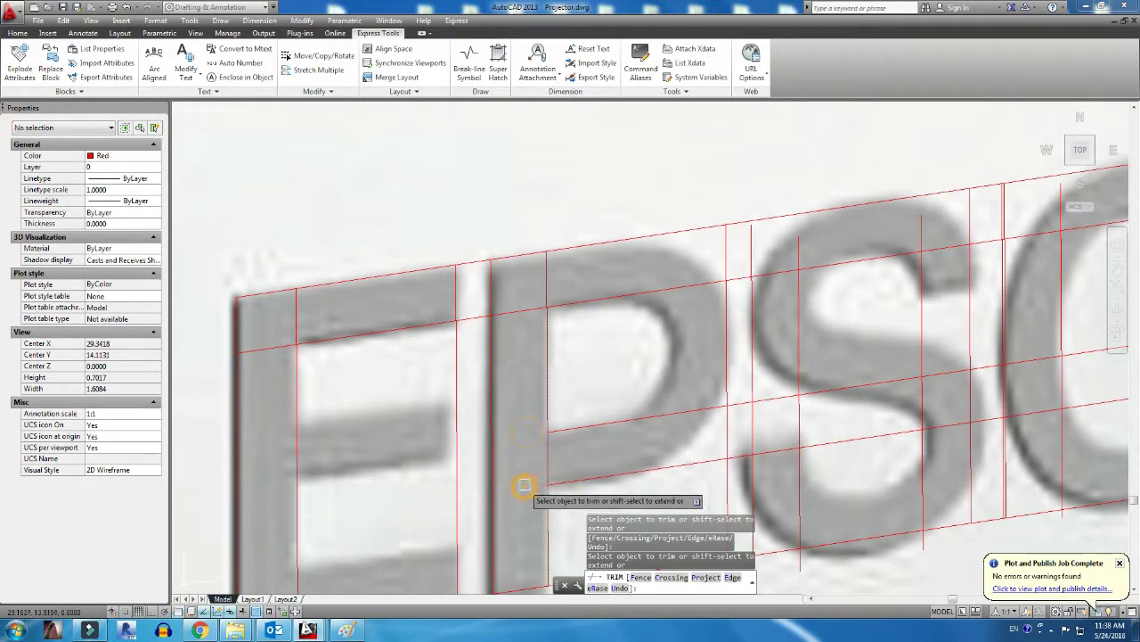
{"action": "left_click", "coordinate": [522, 484]}
{"action": "key", "text": "Return"}
Draw a three-point arc for the curved bowl of the P
{"action": "type", "text": "a"}
{"action": "key", "text": "Return"}
{"action": "left_click", "coordinate": [642, 294]}
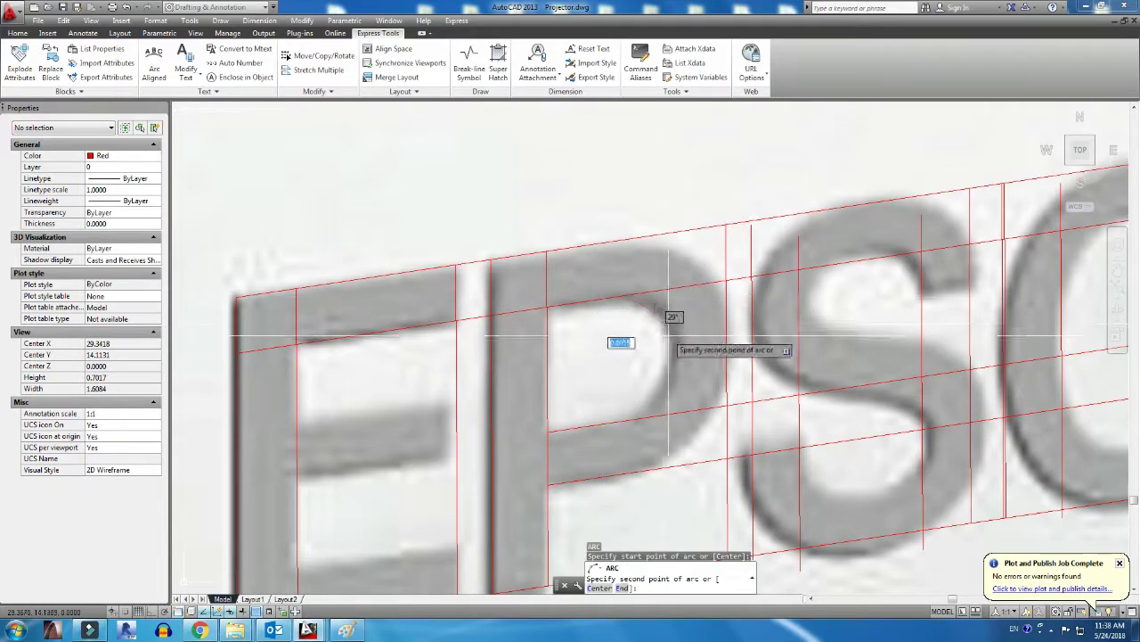
{"action": "left_click", "coordinate": [670, 354]}
{"action": "left_click", "coordinate": [642, 417]}
Attempt an offset and a trim around the P's bowl, cancelling both
{"action": "type", "text": "o"}
{"action": "key", "text": "Return"}
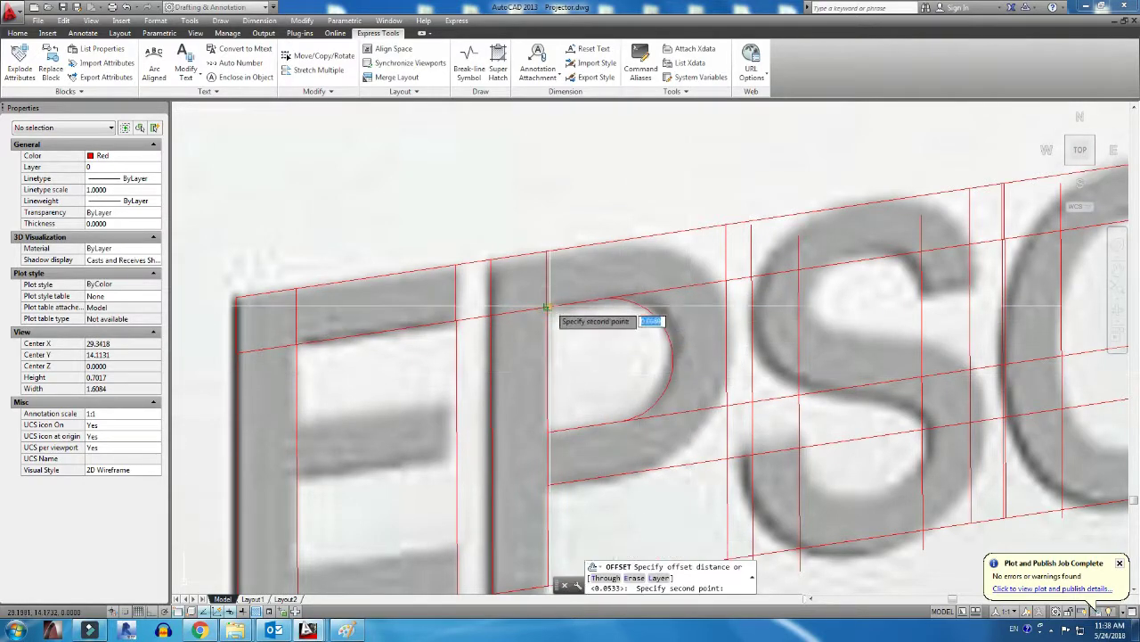
{"action": "key", "text": "Return"}
{"action": "left_click", "coordinate": [692, 339]}
{"action": "left_click", "coordinate": [605, 319]}
{"action": "key", "text": "Escape"}
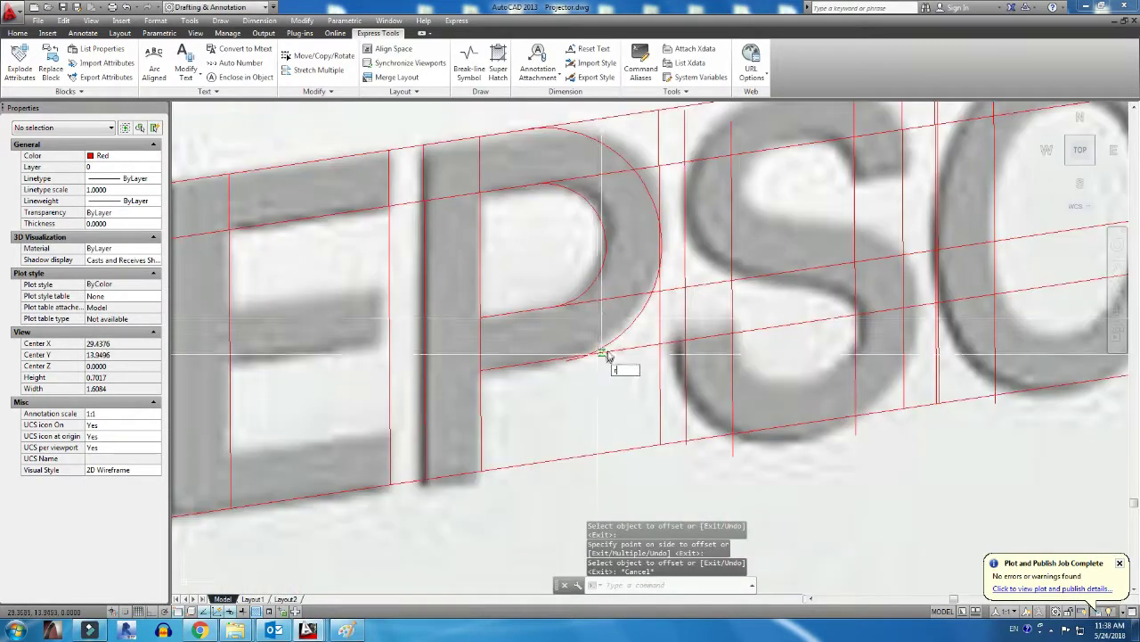
{"action": "type", "text": "tr"}
{"action": "key", "text": "Return"}
Window-trim the guide lines, then erase leftover lines inside the P and undo the erase
{"action": "key", "text": "Return"}
{"action": "left_click", "coordinate": [649, 364]}
{"action": "key", "text": "Escape"}
{"action": "type", "text": "tr"}
{"action": "key", "text": "Return"}
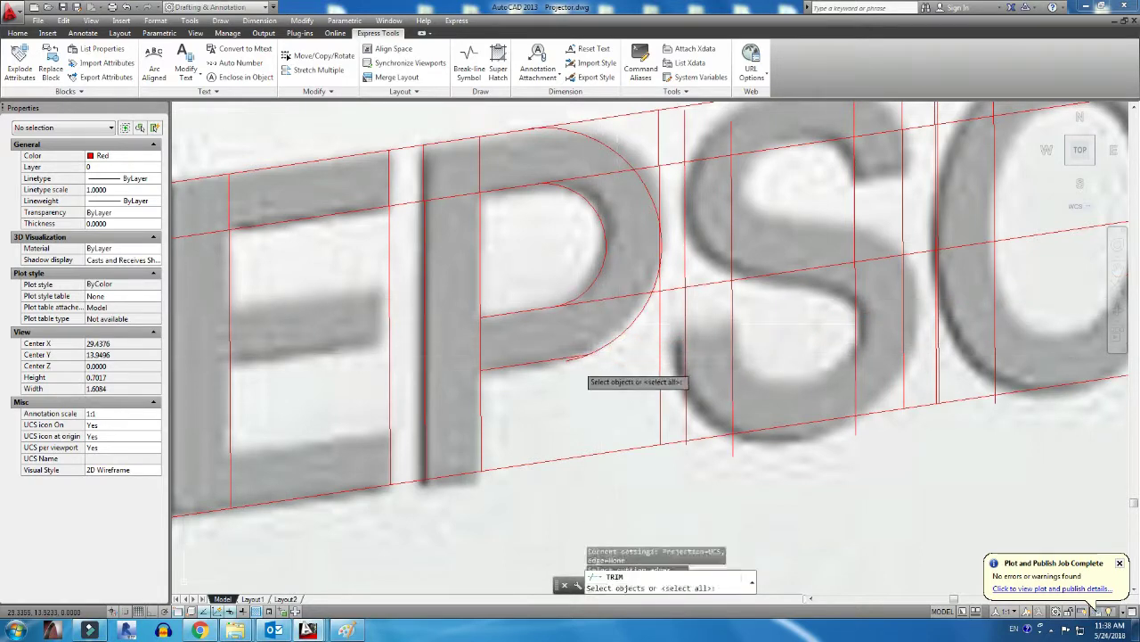
{"action": "key", "text": "Return"}
{"action": "scroll", "coordinate": [574, 370], "scroll_direction": "up", "scroll_amount": 2}
{"action": "scroll", "coordinate": [606, 303], "scroll_direction": "up", "scroll_amount": 2}
{"action": "scroll", "coordinate": [606, 295], "scroll_direction": "down", "scroll_amount": 4}
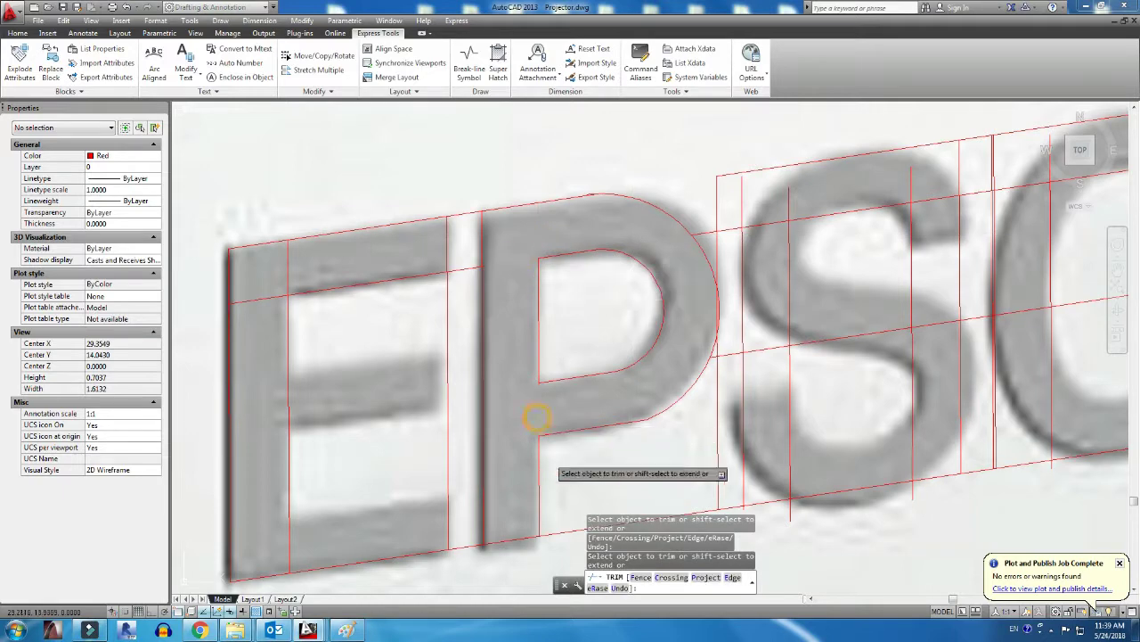
{"action": "left_click", "coordinate": [553, 538]}
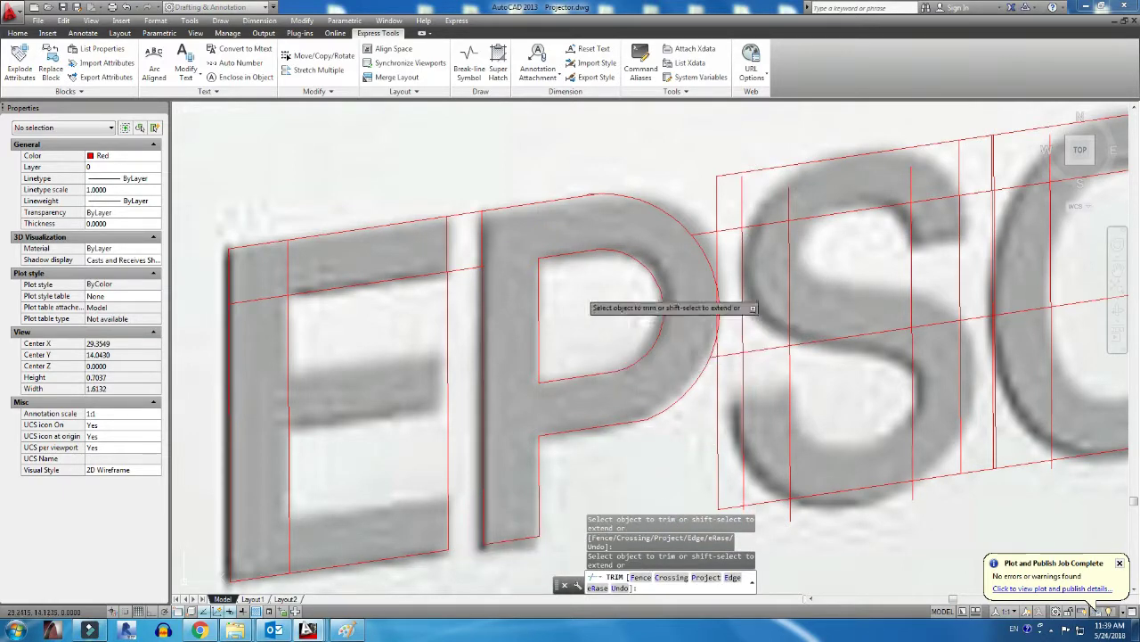
{"action": "key", "text": "Escape"}
{"action": "left_click", "coordinate": [628, 350]}
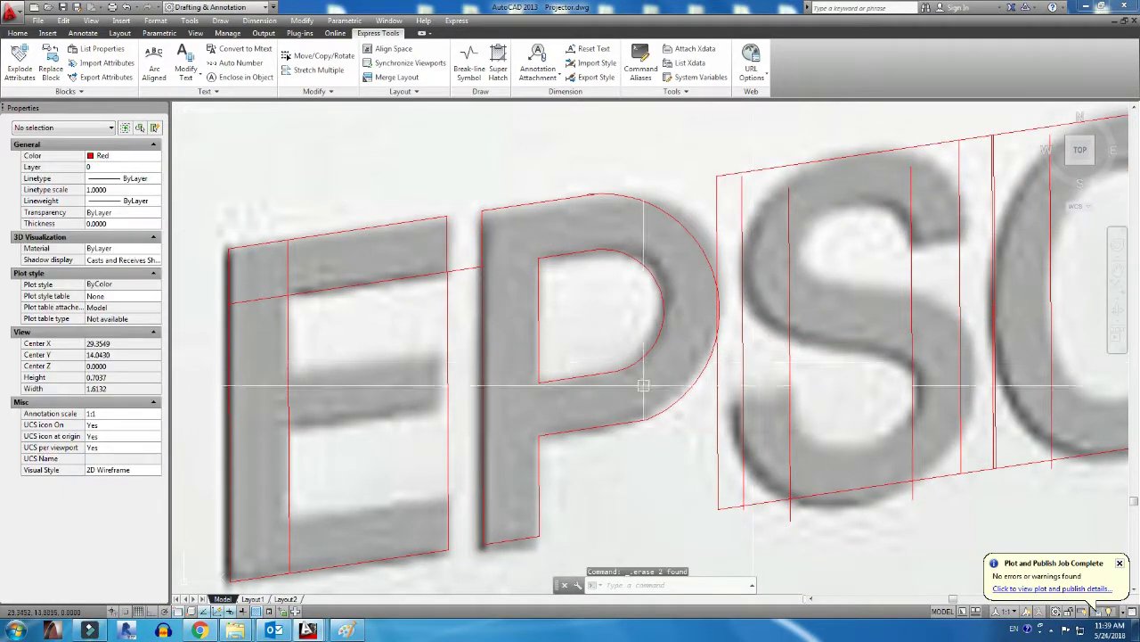
{"action": "key", "text": "Delete"}
{"action": "key", "text": "ctrl+z"}
Copy the guide line over the E down for its middle and lower bars
{"action": "left_click", "coordinate": [416, 252]}
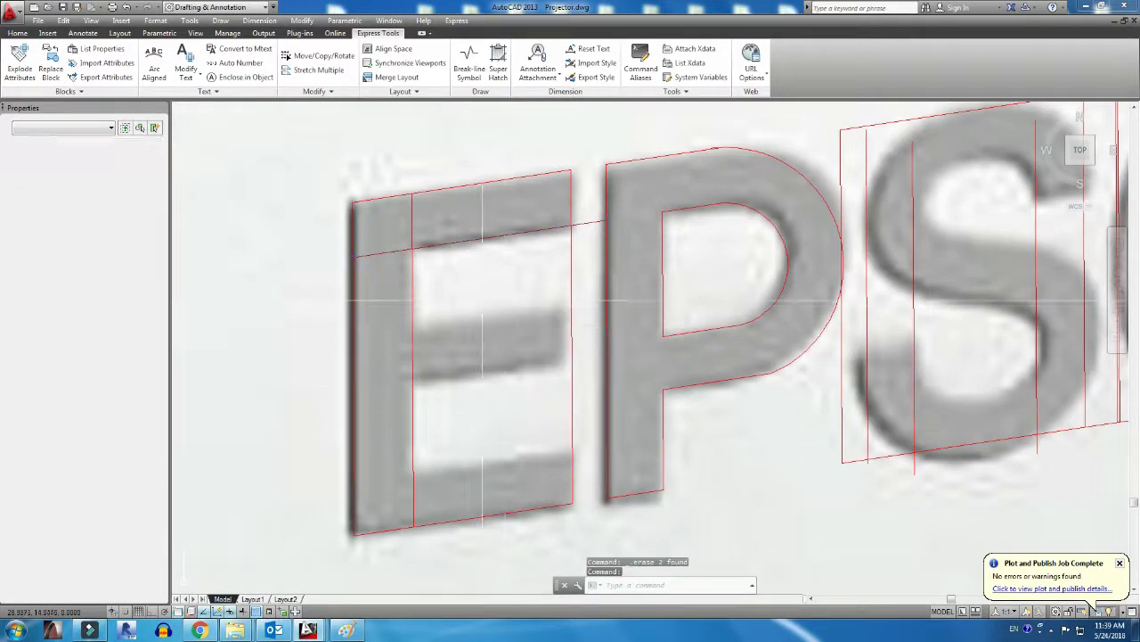
{"action": "type", "text": "co"}
{"action": "key", "text": "Return"}
{"action": "left_click", "coordinate": [416, 252]}
{"action": "left_click", "coordinate": [414, 312]}
{"action": "left_click", "coordinate": [414, 384]}
{"action": "left_click", "coordinate": [415, 471]}
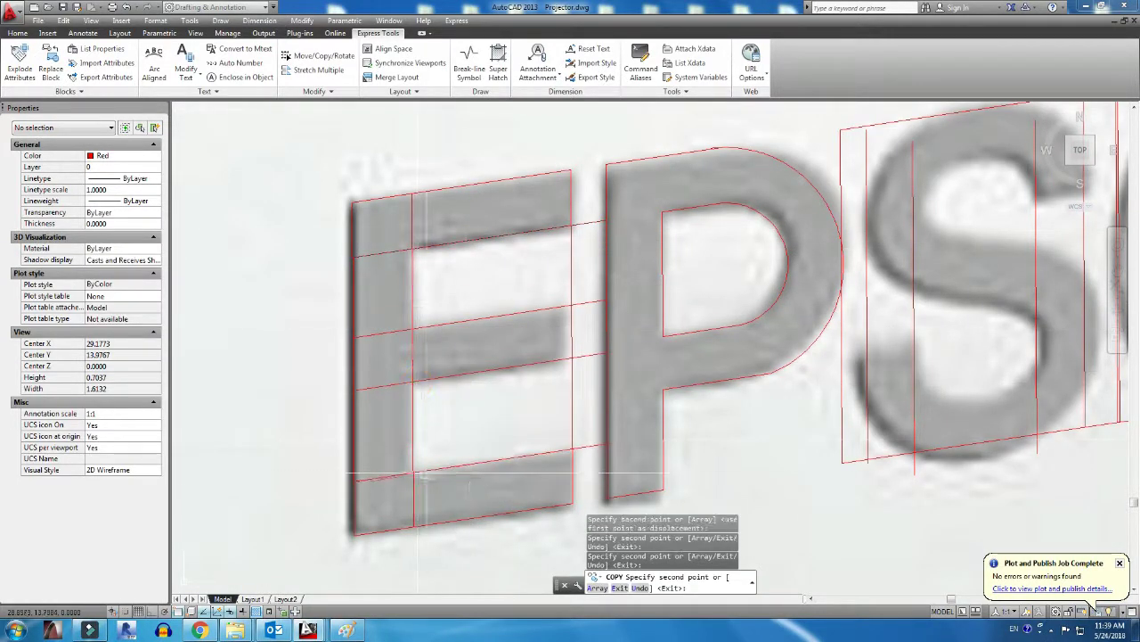
{"action": "key", "text": "Return"}
Trim the excess from the E's bar lines and between E and P
{"action": "type", "text": "tr"}
{"action": "key", "text": "Return"}
{"action": "left_click", "coordinate": [588, 452]}
{"action": "left_click", "coordinate": [588, 307]}
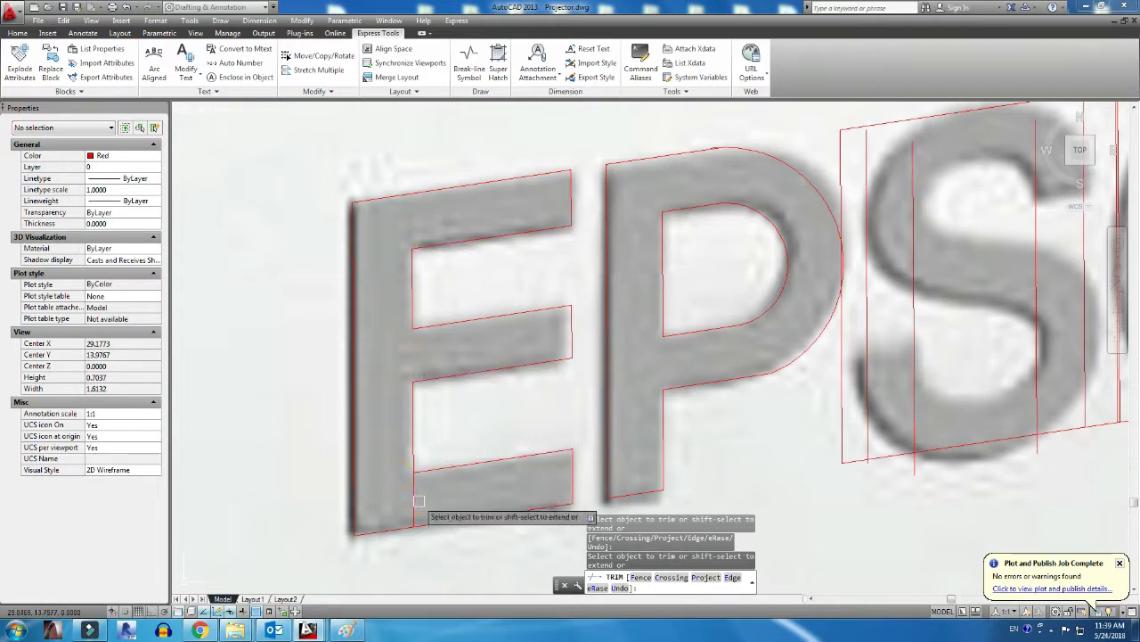
Copy a guide line from near the P so it runs across the S
{"action": "key", "text": "Escape"}
{"action": "middle_click_drag", "start_coordinate": [855, 412], "coordinate": [550, 444]}
{"action": "type", "text": "T"}
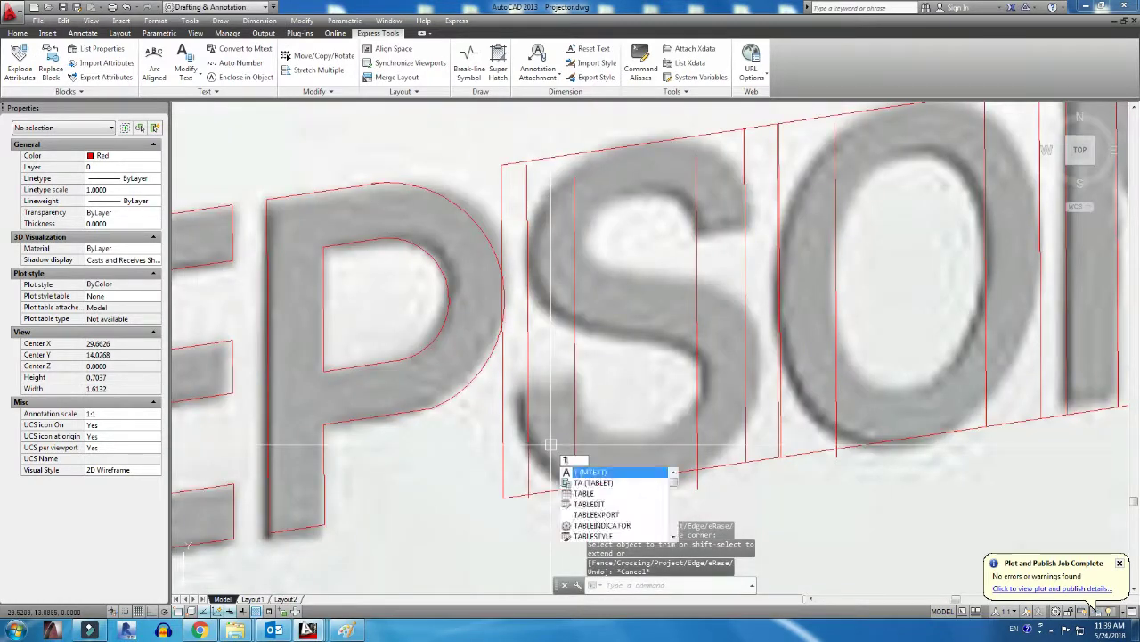
{"action": "key", "text": "Escape"}
{"action": "left_click", "coordinate": [377, 407]}
{"action": "type", "text": "co"}
{"action": "key", "text": "Return"}
{"action": "left_click", "coordinate": [502, 397]}
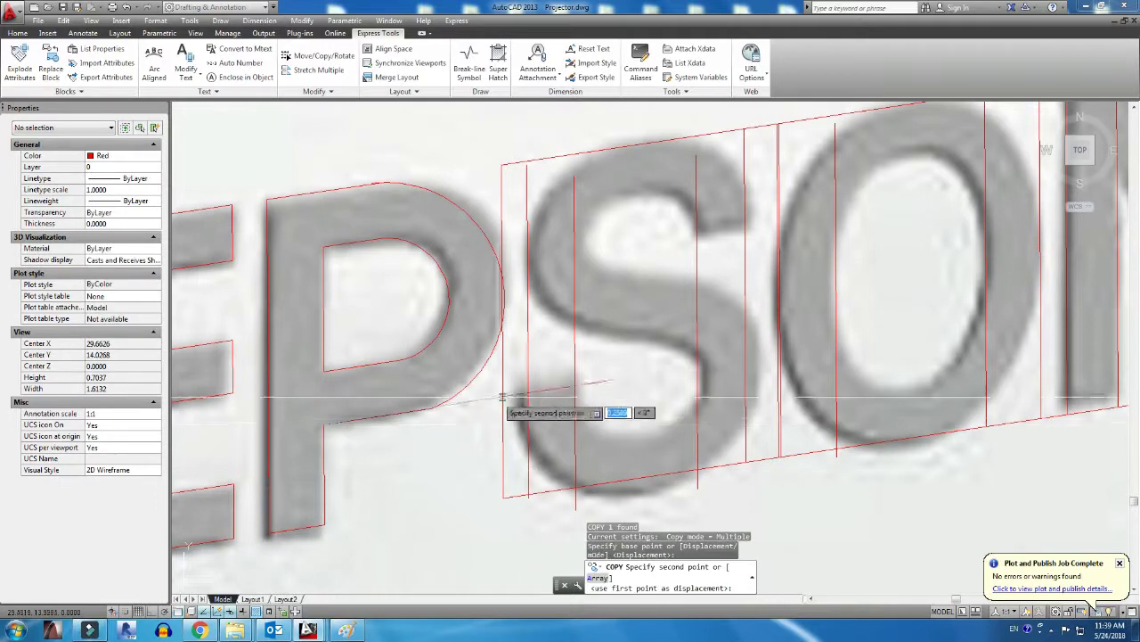
{"action": "left_click", "coordinate": [530, 388]}
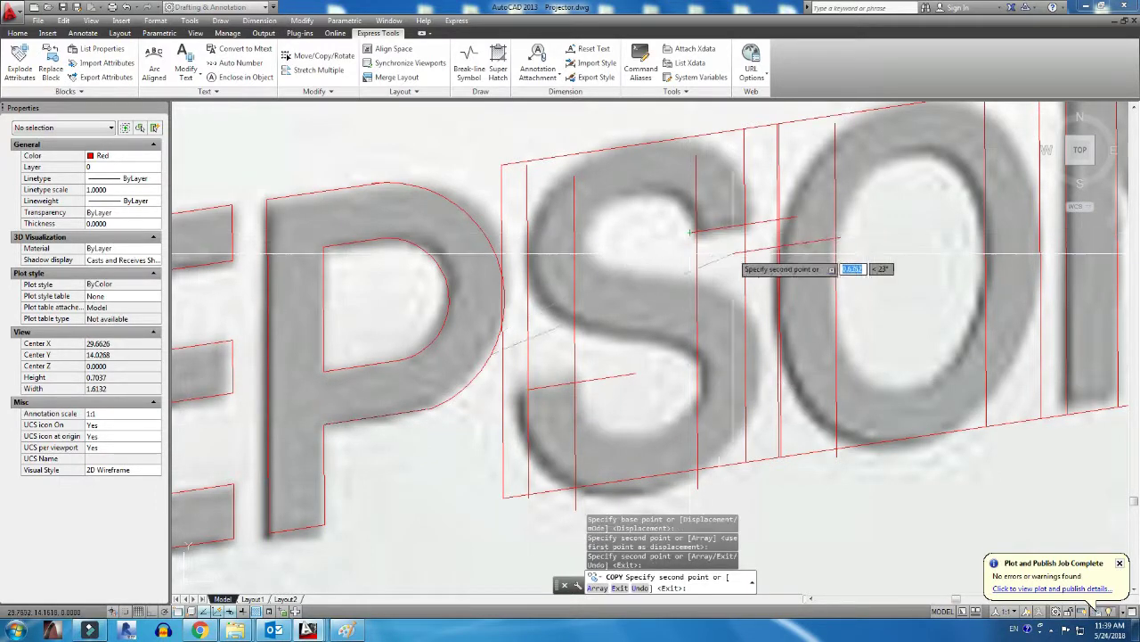
{"action": "key", "text": "Escape"}
Trace the top curve of the S with a three-point arc
{"action": "type", "text": "a"}
{"action": "key", "text": "Return"}
{"action": "left_click", "coordinate": [695, 204]}
{"action": "left_click", "coordinate": [637, 190]}
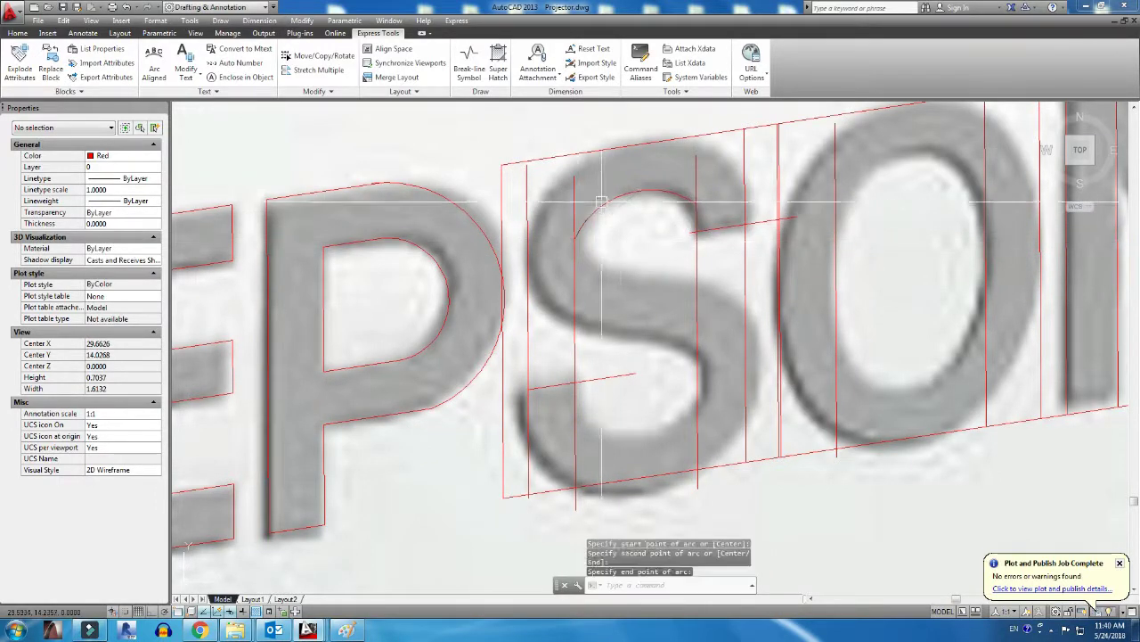
{"action": "left_click", "coordinate": [602, 203]}
{"action": "scroll", "coordinate": [603, 204], "scroll_direction": "up", "scroll_amount": 3}
{"action": "scroll", "coordinate": [623, 321], "scroll_direction": "down", "scroll_amount": 5}
Draw the S's inner curve as an arc with a tangent continuation
{"action": "key", "text": "Return"}
{"action": "scroll", "coordinate": [623, 321], "scroll_direction": "up", "scroll_amount": 5}
{"action": "left_click", "coordinate": [534, 233]}
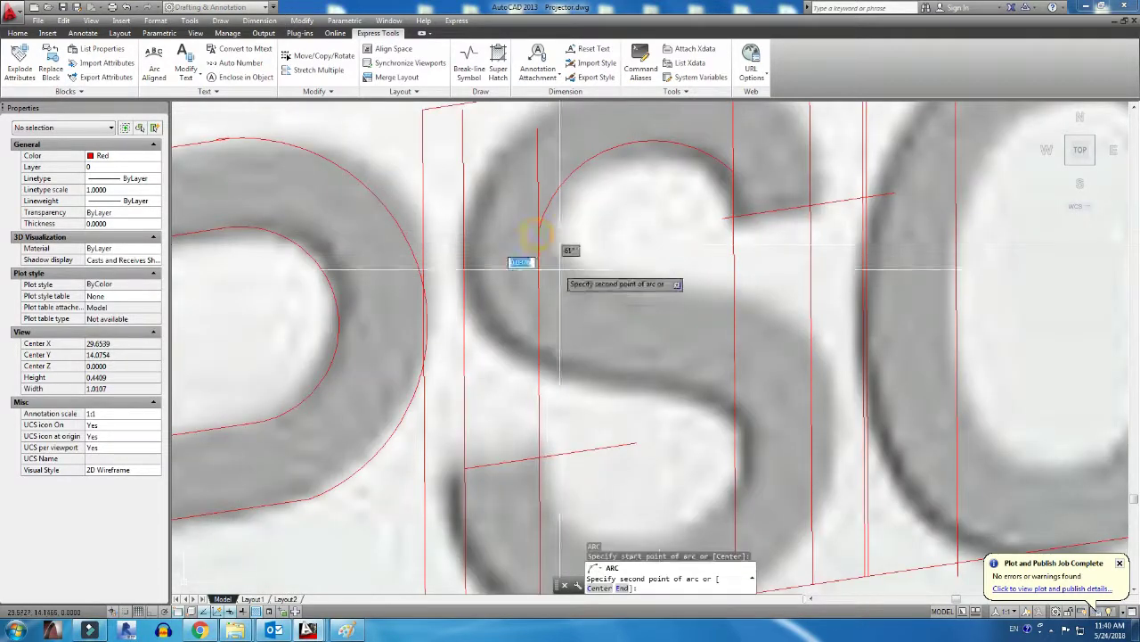
{"action": "left_click", "coordinate": [538, 239]}
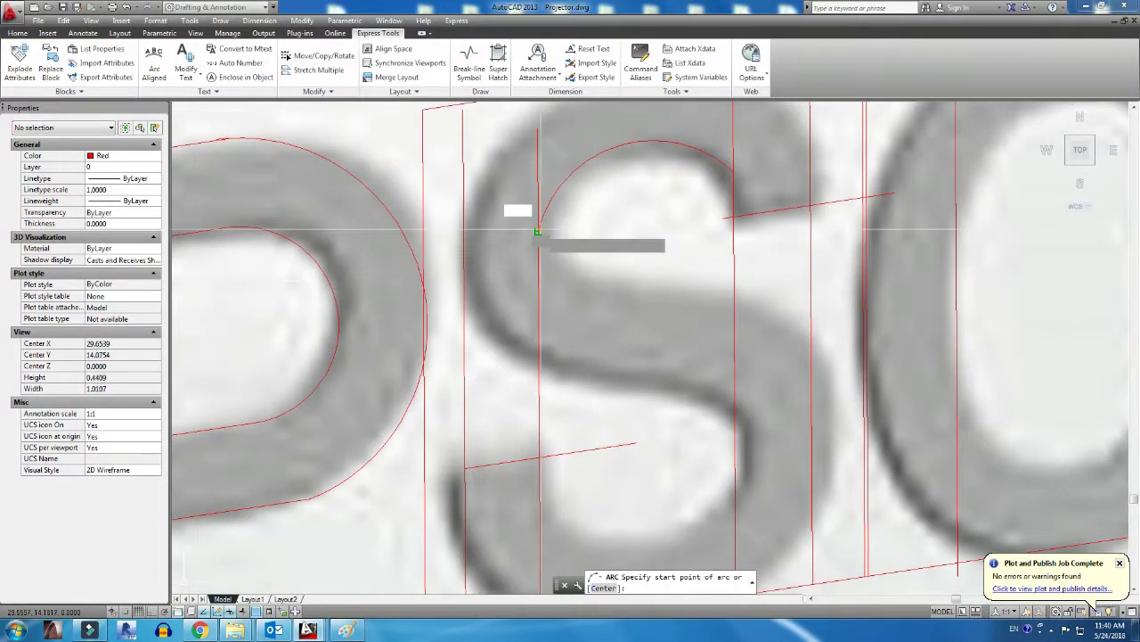
{"action": "left_click", "coordinate": [625, 296]}
{"action": "key", "text": "Return"}
{"action": "key", "text": "Return"}
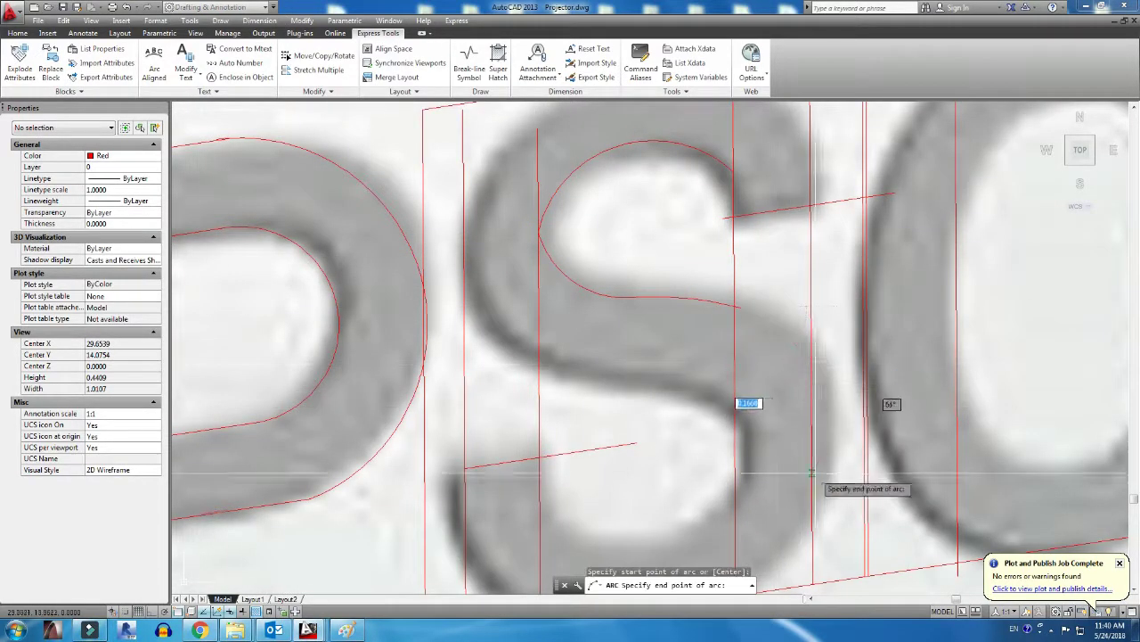
{"action": "middle_click_drag", "start_coordinate": [796, 548], "coordinate": [806, 315]}
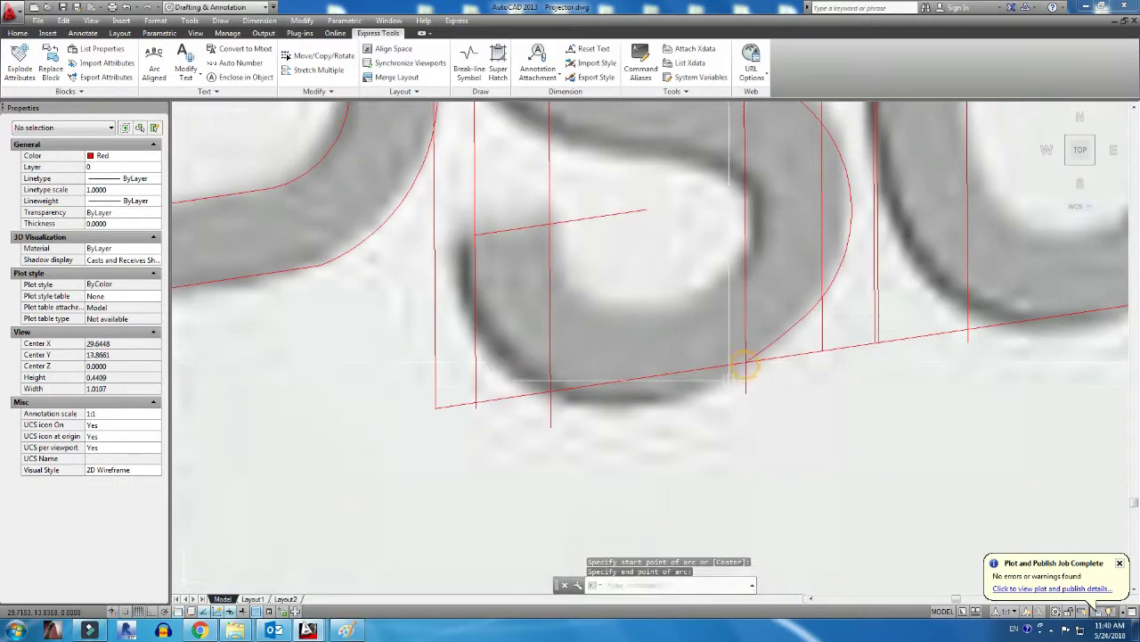
{"action": "key", "text": "Return"}
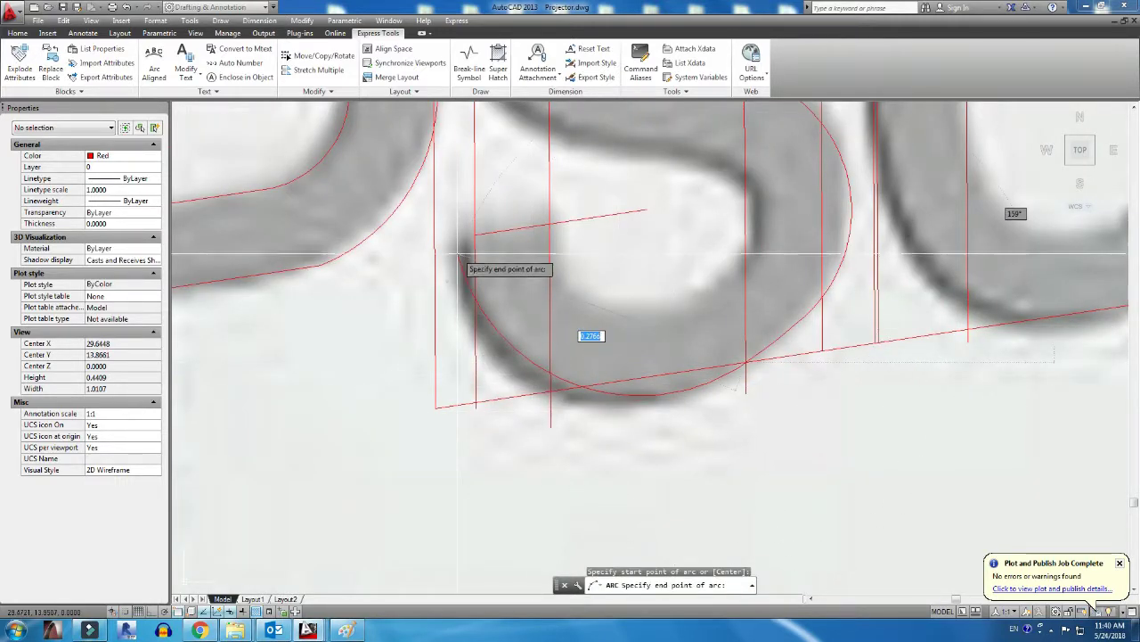
{"action": "key", "text": "Escape"}
Trace the S's lower bowl with a three-point arc
{"action": "key", "text": "Return"}
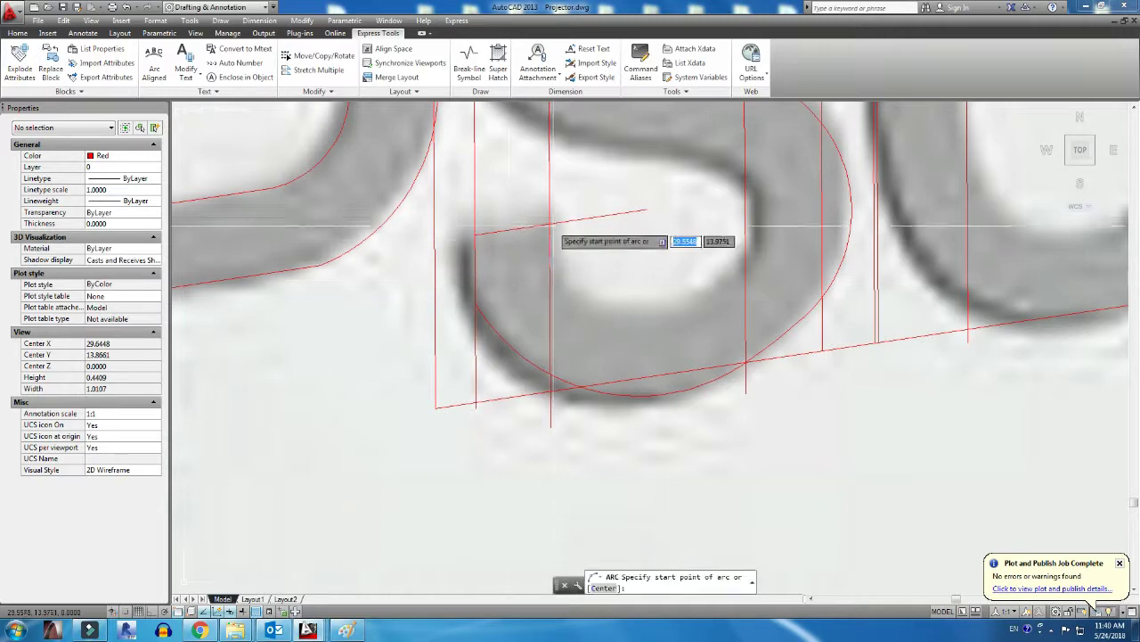
{"action": "left_click", "coordinate": [550, 223]}
{"action": "left_click", "coordinate": [646, 310]}
{"action": "left_click", "coordinate": [752, 223]}
Extend an arc along the S's top curve and trim the slanted line inside the S
{"action": "key", "text": "Return"}
{"action": "key", "text": "Return"}
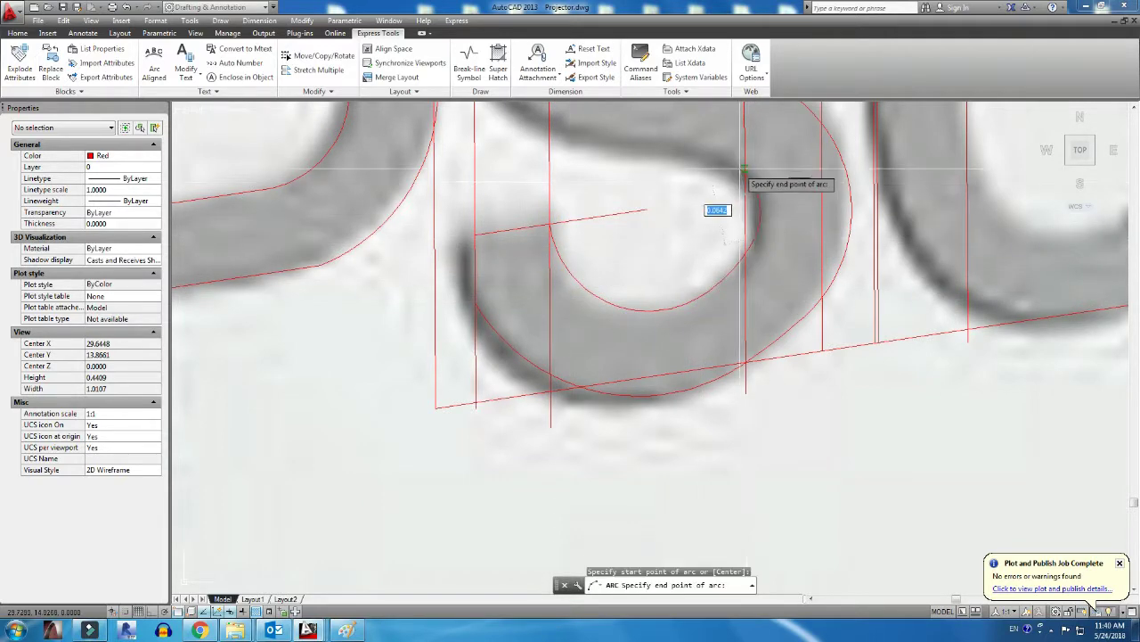
{"action": "scroll", "coordinate": [711, 164], "scroll_direction": "up", "scroll_amount": 2}
{"action": "middle_click_drag", "start_coordinate": [711, 164], "coordinate": [516, 390]}
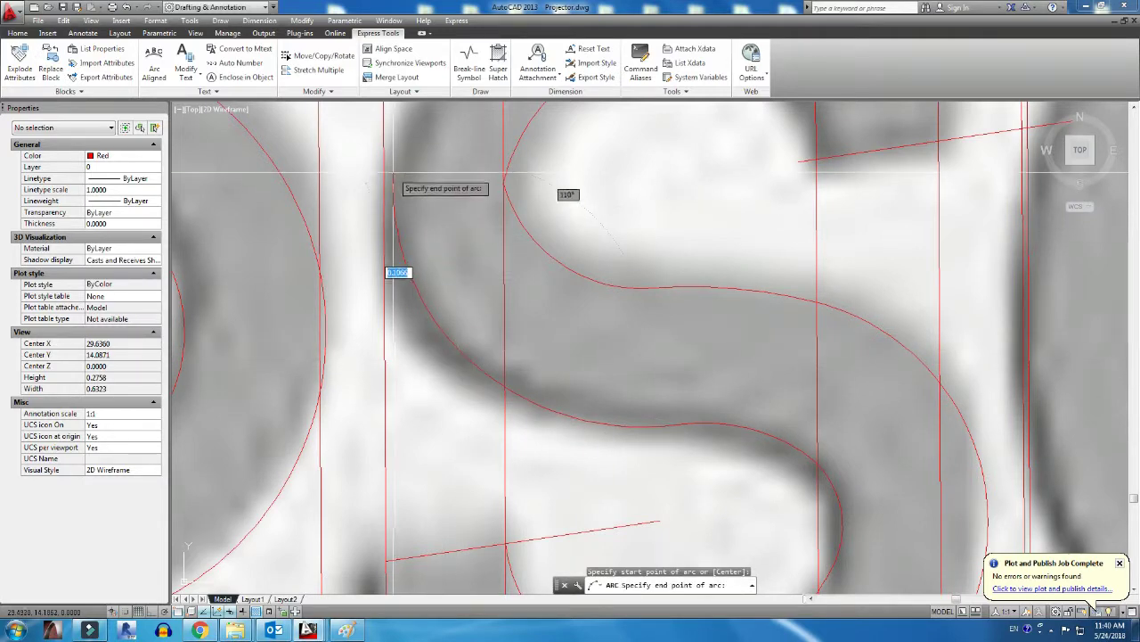
{"action": "left_click", "coordinate": [394, 267]}
{"action": "middle_click_drag", "start_coordinate": [395, 267], "coordinate": [426, 405]}
{"action": "key", "text": "Return"}
{"action": "key", "text": "Return"}
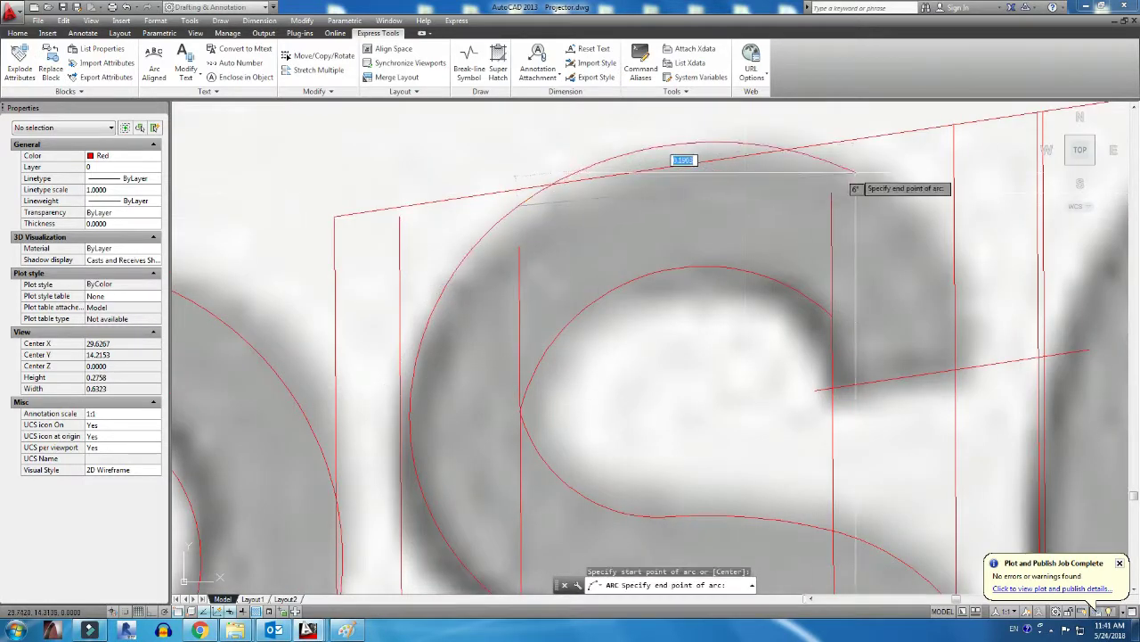
{"action": "key", "text": "Return"}
{"action": "left_click", "coordinate": [989, 363]}
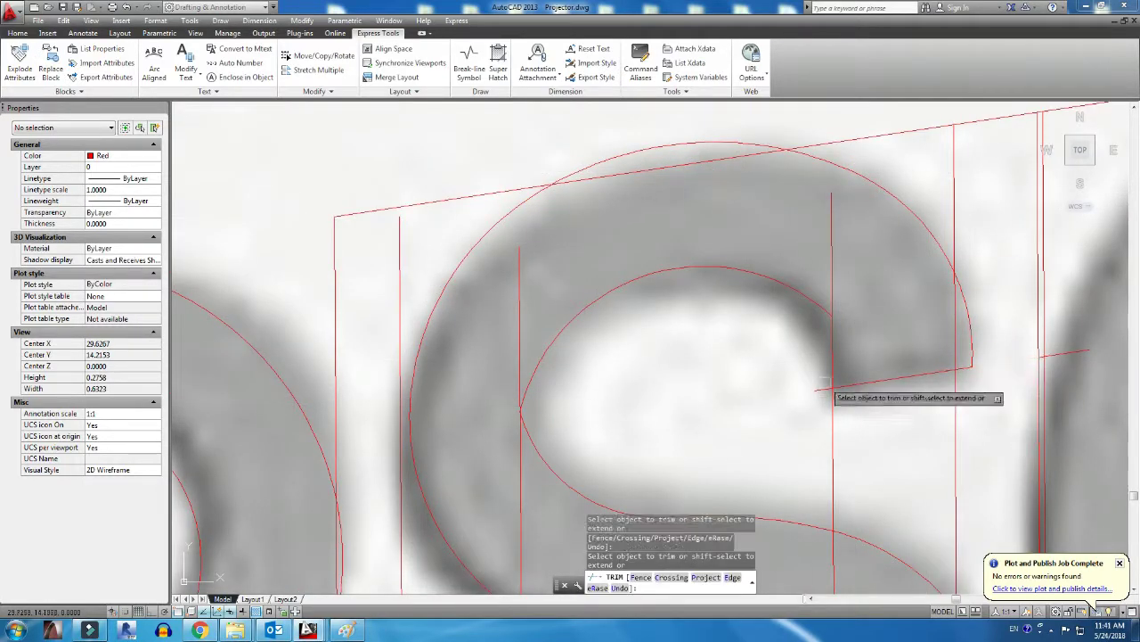
{"action": "scroll", "coordinate": [945, 421], "scroll_direction": "down", "scroll_amount": 3}
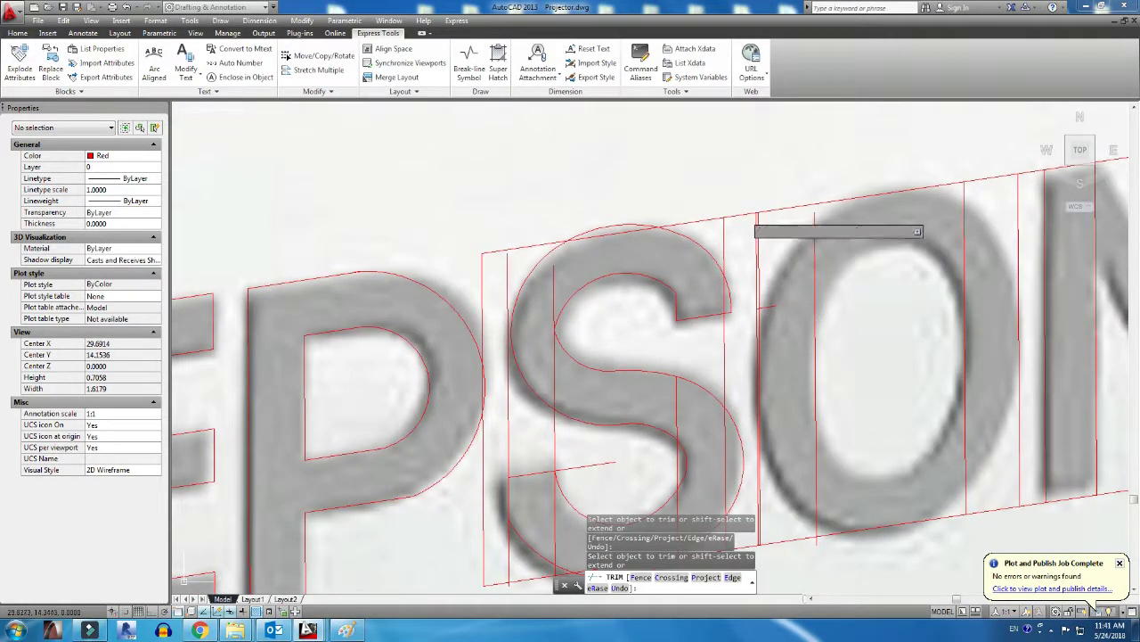
{"action": "middle_click_drag", "start_coordinate": [744, 503], "coordinate": [758, 392]}
{"action": "key", "text": "Escape"}
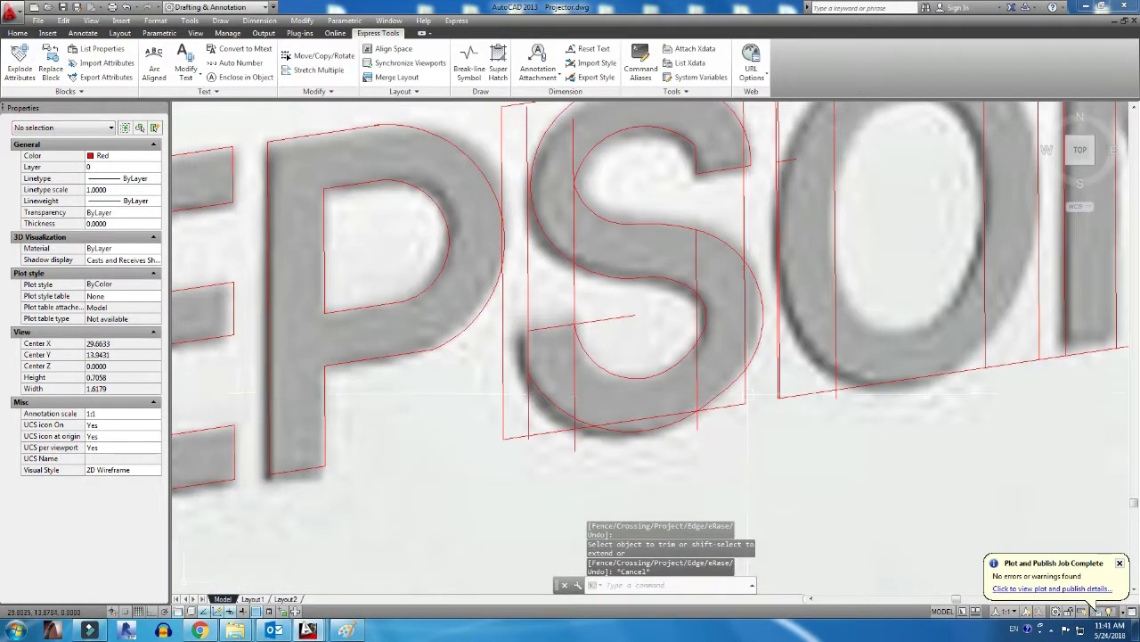
Erase the four leftover guide lines around the S
{"action": "left_click", "coordinate": [743, 357]}
{"action": "key", "text": "Delete"}
{"action": "left_click", "coordinate": [503, 267]}
{"action": "key", "text": "Delete"}
{"action": "left_click", "coordinate": [529, 267]}
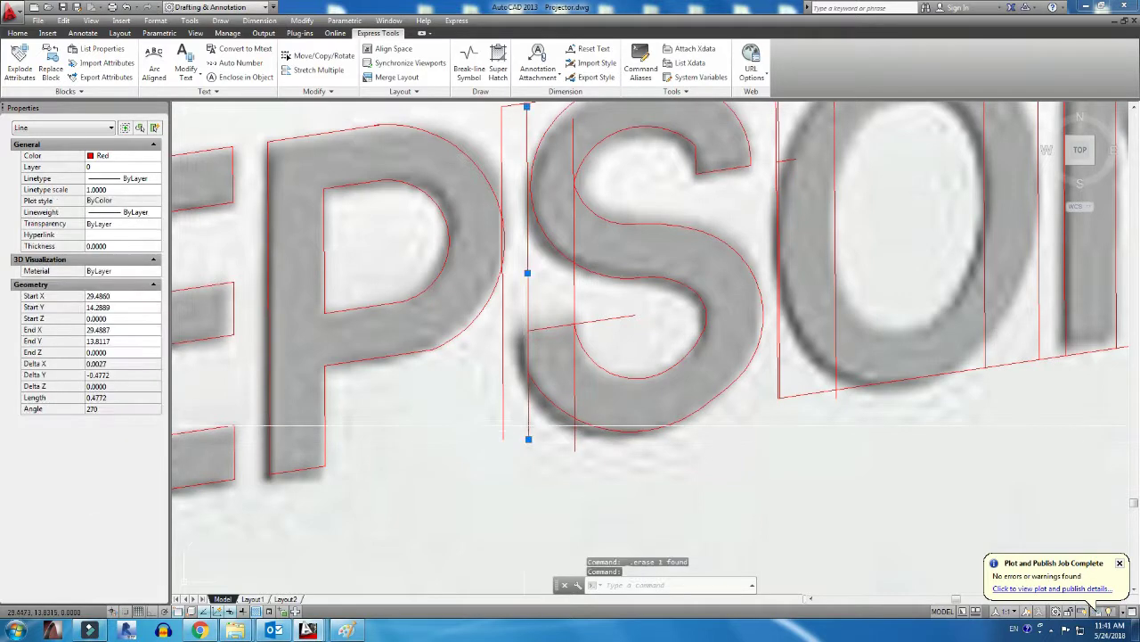
{"action": "key", "text": "Delete"}
{"action": "left_click", "coordinate": [574, 294]}
{"action": "key", "text": "Delete"}
{"action": "scroll", "coordinate": [570, 384], "scroll_direction": "up", "scroll_amount": 2}
Begin an arc along the S curve, then cancel it unfinished
{"action": "type", "text": "a"}
{"action": "key", "text": "Return"}
{"action": "left_click", "coordinate": [535, 436]}
{"action": "left_click", "coordinate": [503, 396]}
{"action": "scroll", "coordinate": [486, 392], "scroll_direction": "up", "scroll_amount": 3}
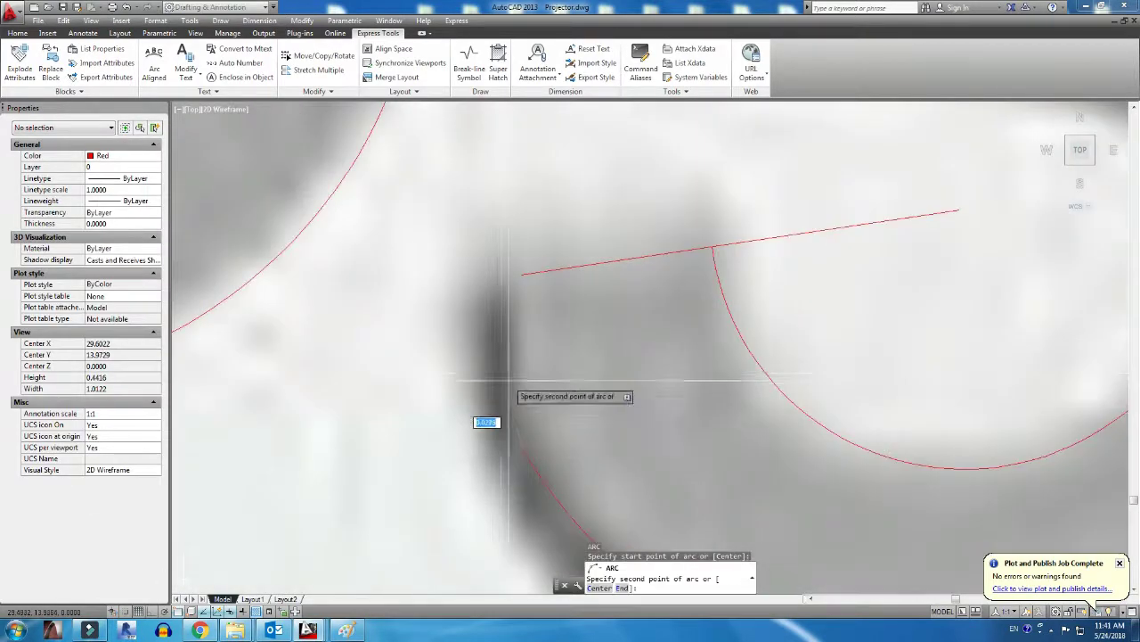
{"action": "type", "text": "tr"}
{"action": "key", "text": "Return"}
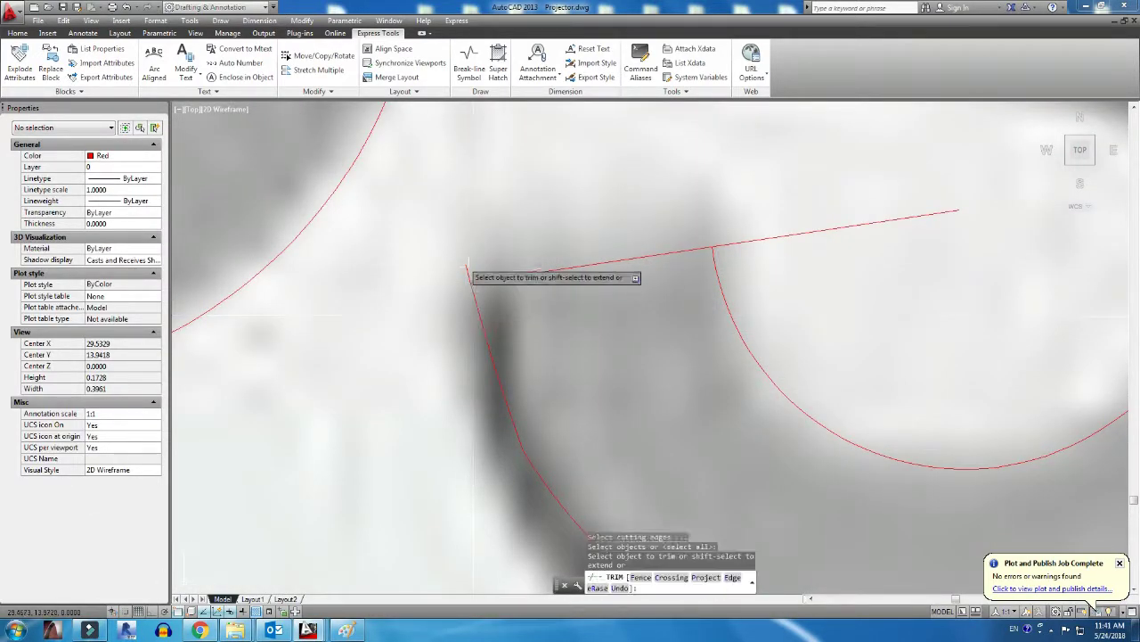
{"action": "scroll", "coordinate": [738, 314], "scroll_direction": "down", "scroll_amount": 5}
{"action": "scroll", "coordinate": [739, 314], "scroll_direction": "down", "scroll_amount": 3}
{"action": "scroll", "coordinate": [677, 357], "scroll_direction": "up", "scroll_amount": 5}
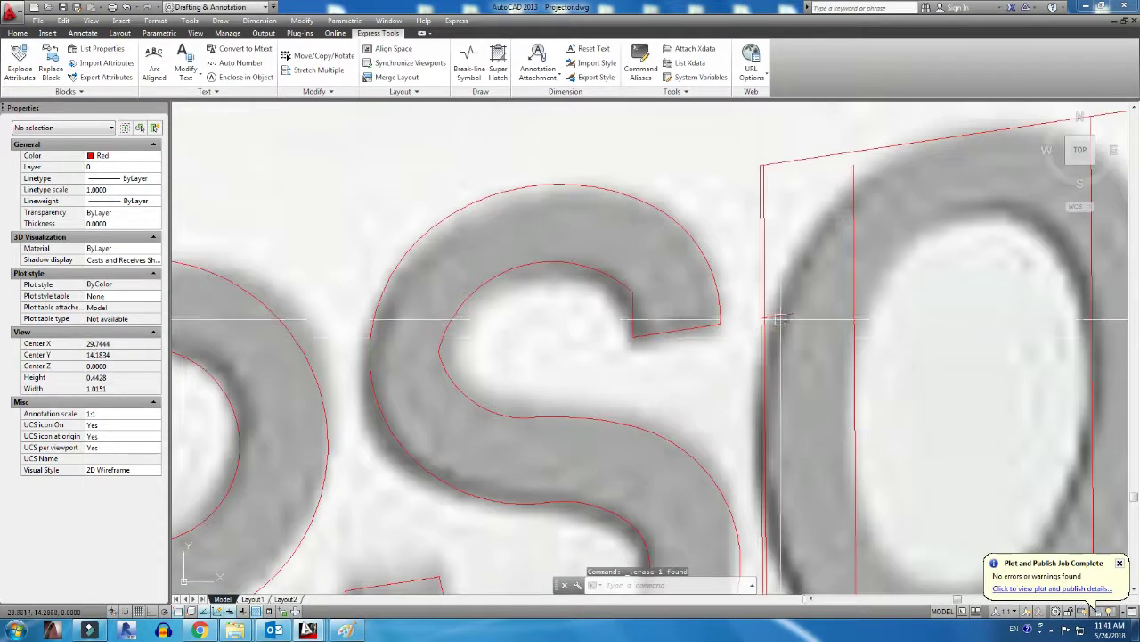
{"action": "scroll", "coordinate": [637, 402], "scroll_direction": "down", "scroll_amount": 2}
{"action": "scroll", "coordinate": [606, 350], "scroll_direction": "up", "scroll_amount": 4}
Draw two more arcs tracing the remaining S outline
{"action": "type", "text": "a"}
{"action": "key", "text": "Return"}
{"action": "scroll", "coordinate": [579, 311], "scroll_direction": "up", "scroll_amount": 4}
{"action": "left_click", "coordinate": [539, 289]}
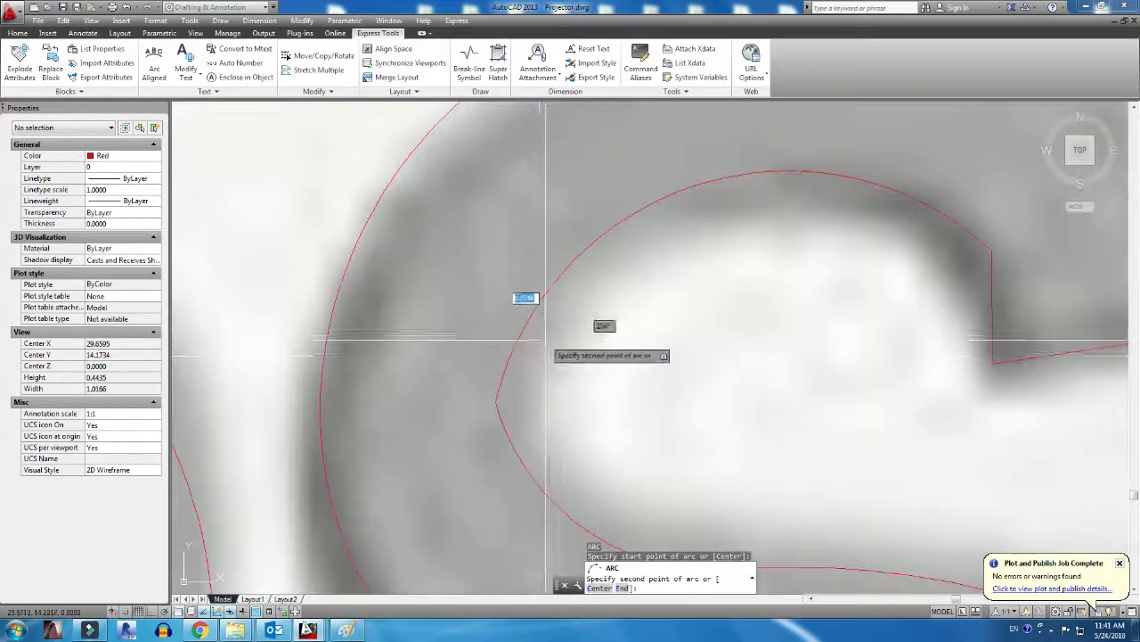
{"action": "left_click", "coordinate": [498, 403]}
{"action": "left_click", "coordinate": [552, 501]}
{"action": "key", "text": "Return"}
{"action": "scroll", "coordinate": [513, 443], "scroll_direction": "down", "scroll_amount": 3}
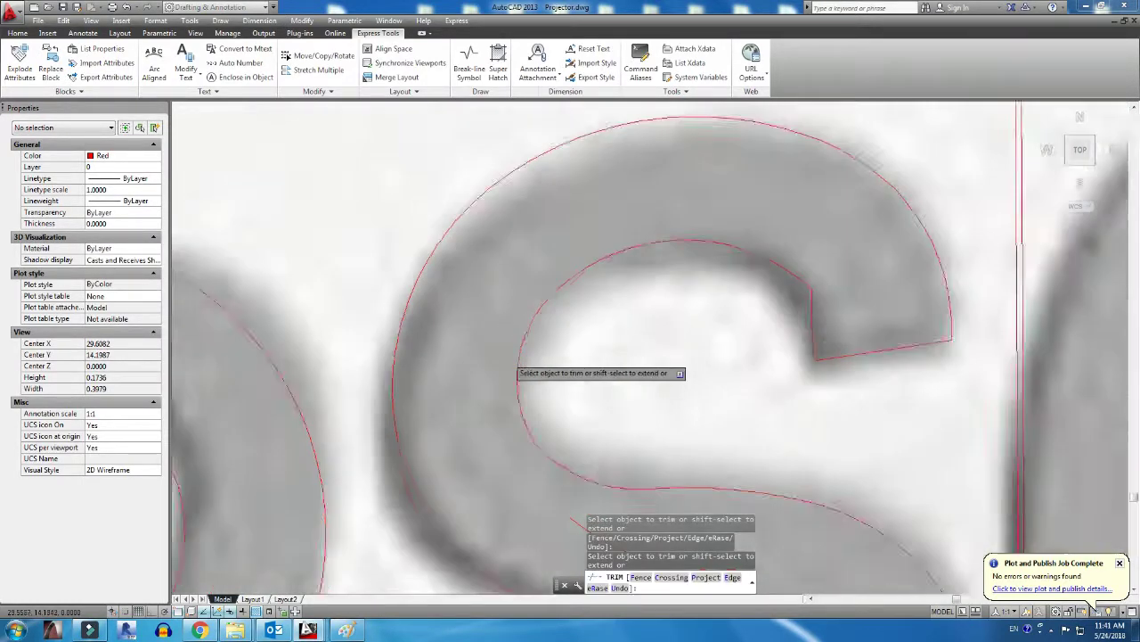
{"action": "scroll", "coordinate": [624, 383], "scroll_direction": "up", "scroll_amount": 1}
{"action": "left_click", "coordinate": [655, 352]}
{"action": "scroll", "coordinate": [655, 352], "scroll_direction": "up", "scroll_amount": 3}
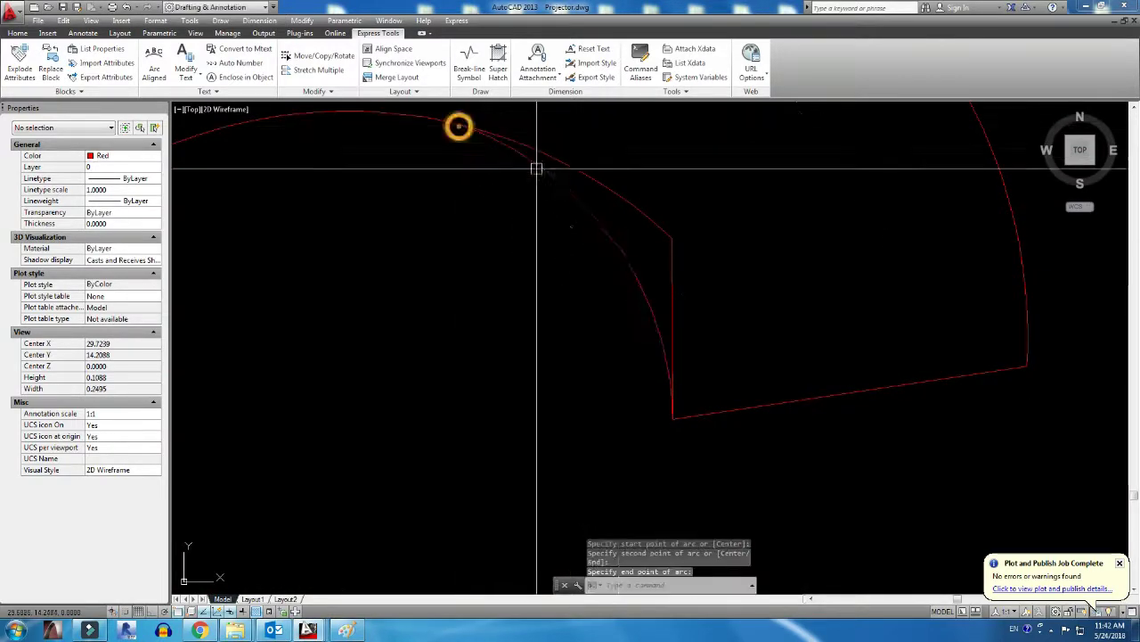
{"action": "left_click", "coordinate": [535, 165]}
Delete the unwanted guide line and pan over to the O and N
{"action": "type", "text": "tr"}
{"action": "key", "text": "Return"}
{"action": "key", "text": "Escape"}
{"action": "key", "text": "Delete"}
{"action": "scroll", "coordinate": [671, 280], "scroll_direction": "down", "scroll_amount": 6}
{"action": "scroll", "coordinate": [613, 402], "scroll_direction": "down", "scroll_amount": 4}
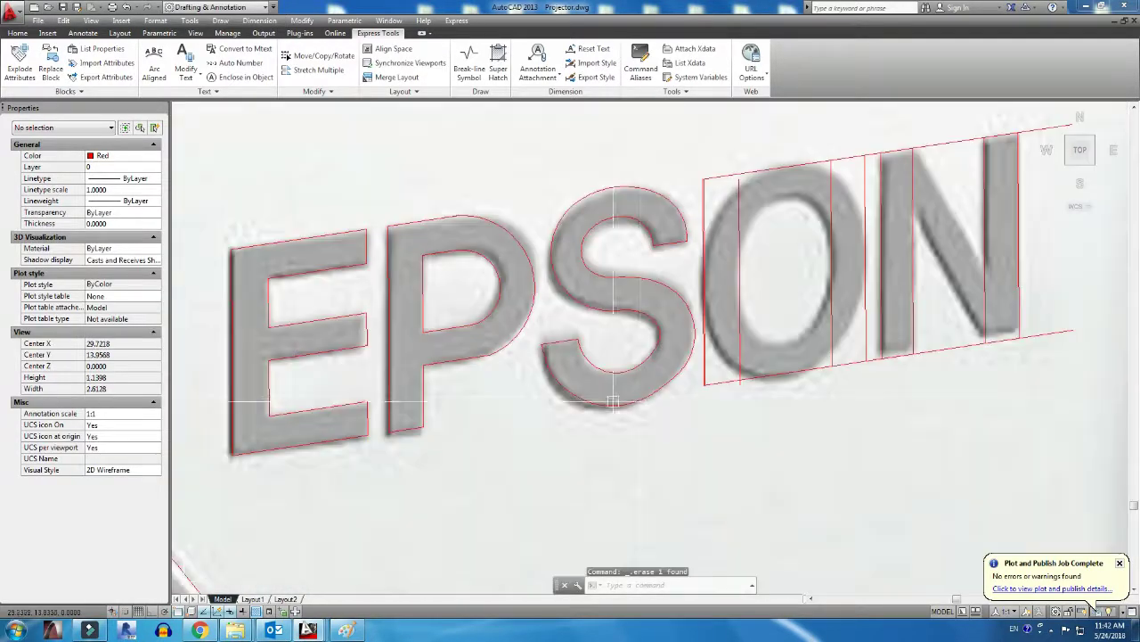
{"action": "middle_click_drag", "start_coordinate": [601, 385], "coordinate": [451, 407]}
{"action": "type", "text": "a"}
{"action": "key", "text": "Return"}
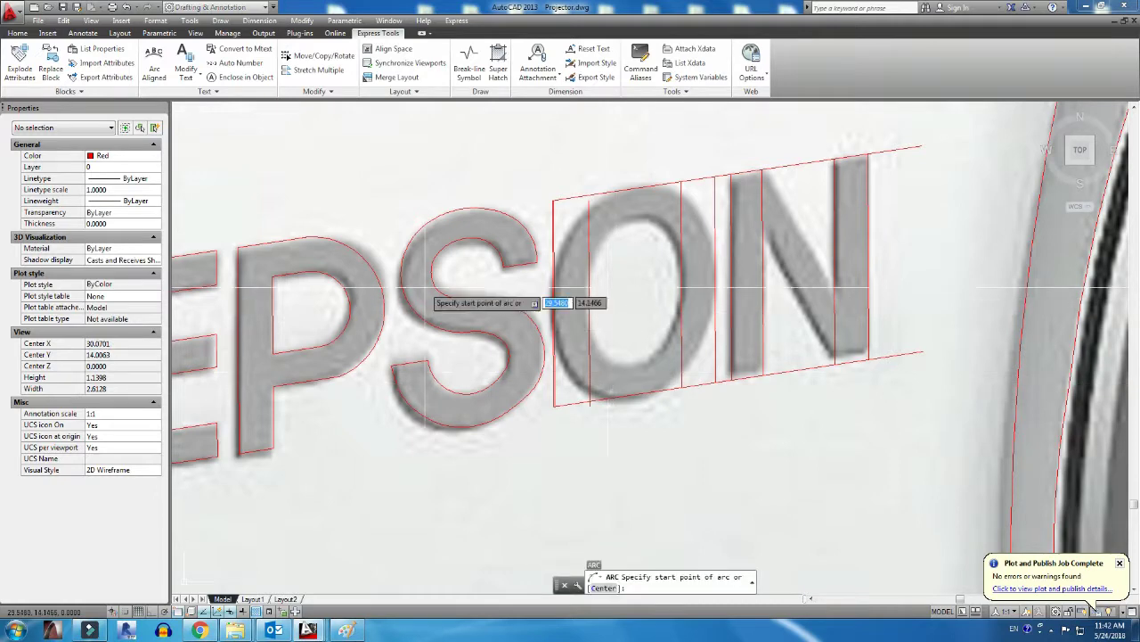
Draw an ellipse fitting the O's inner hole and reshape it with its top grip
{"action": "left_click", "coordinate": [13, 33]}
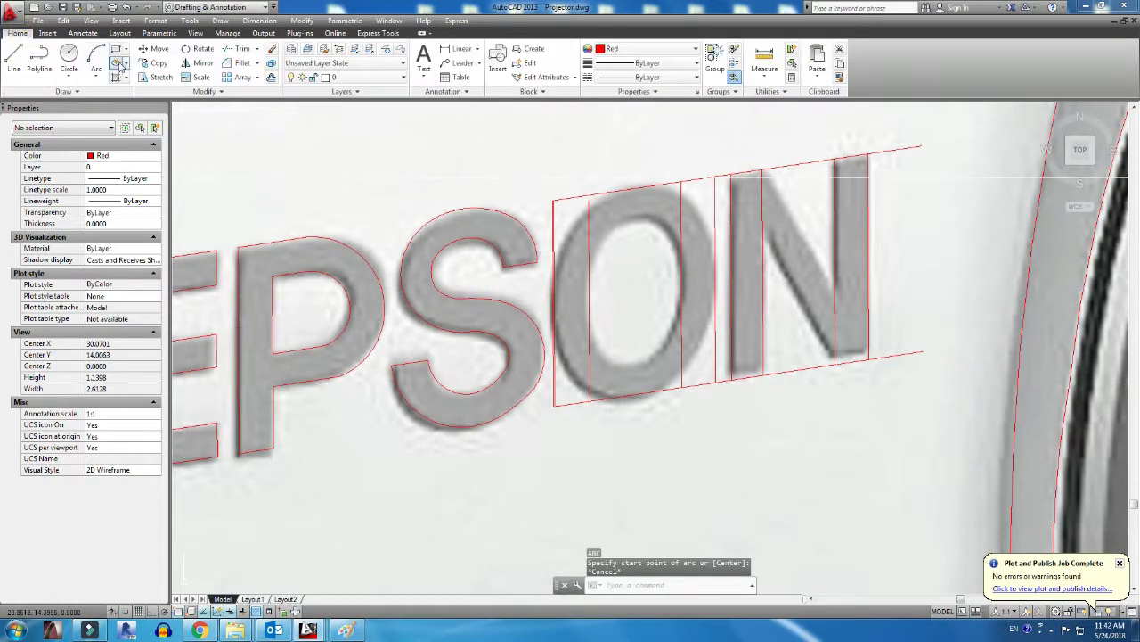
{"action": "left_click", "coordinate": [638, 295]}
{"action": "left_click", "coordinate": [638, 361]}
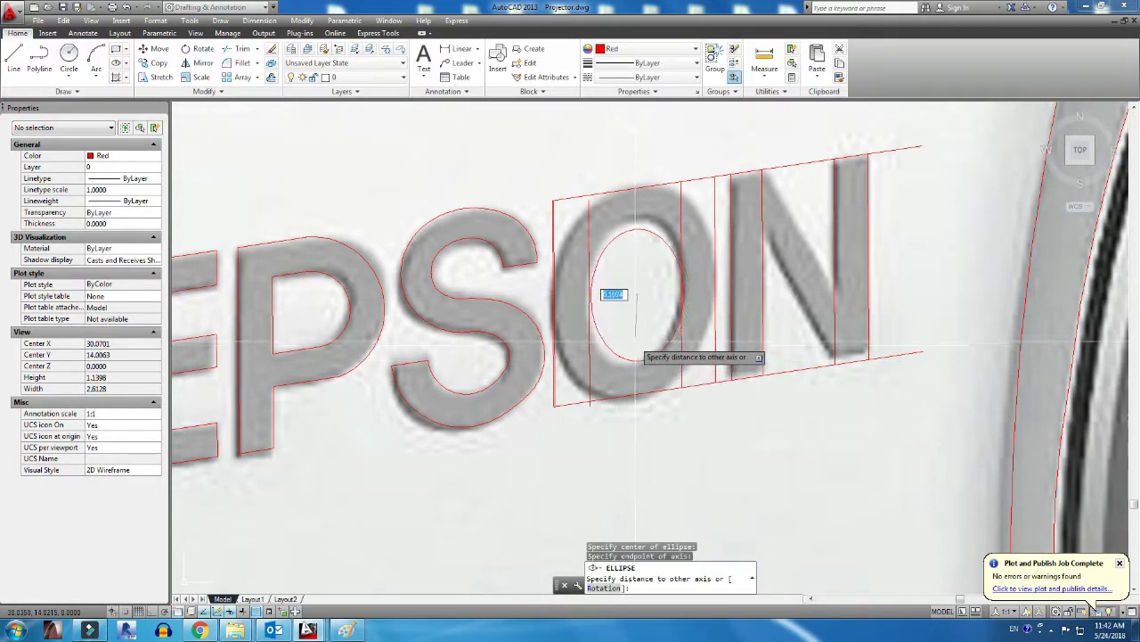
{"action": "left_click", "coordinate": [684, 294]}
{"action": "left_click", "coordinate": [684, 295]}
{"action": "scroll", "coordinate": [659, 294], "scroll_direction": "up", "scroll_amount": 1}
{"action": "left_click", "coordinate": [636, 229]}
{"action": "scroll", "coordinate": [635, 229], "scroll_direction": "up", "scroll_amount": 3}
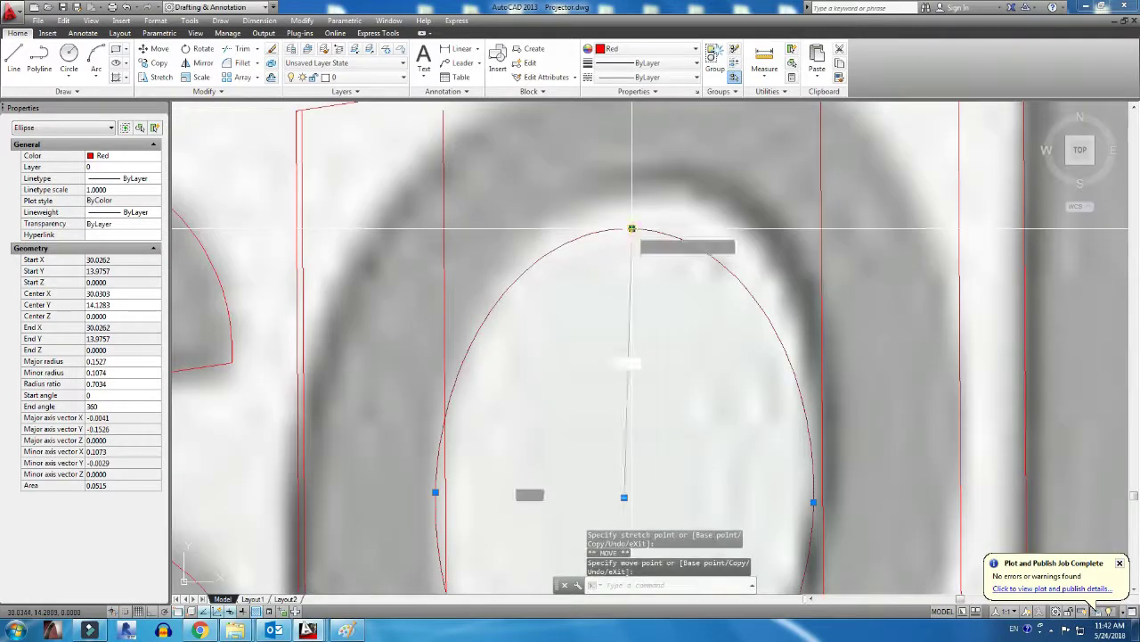
{"action": "scroll", "coordinate": [642, 222], "scroll_direction": "down", "scroll_amount": 3}
{"action": "key", "text": "Escape"}
{"action": "key", "text": "Escape"}
Offset the inner ellipse outward to the O's outer edge
{"action": "type", "text": "o"}
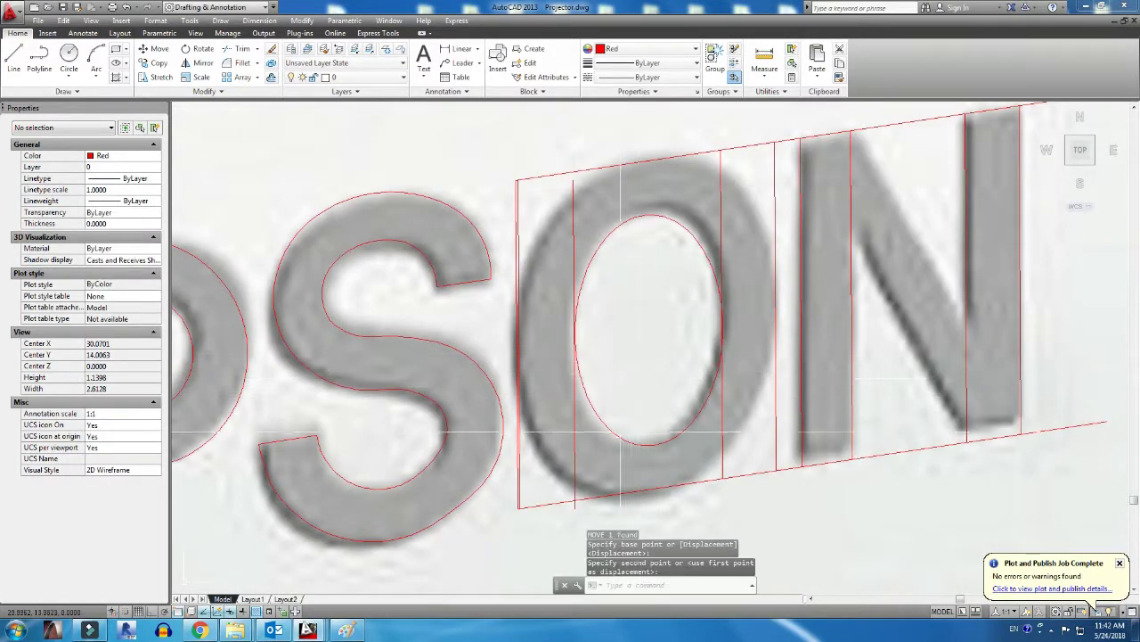
{"action": "key", "text": "Return"}
{"action": "left_click", "coordinate": [577, 356]}
{"action": "left_click", "coordinate": [519, 345]}
{"action": "left_click", "coordinate": [576, 382]}
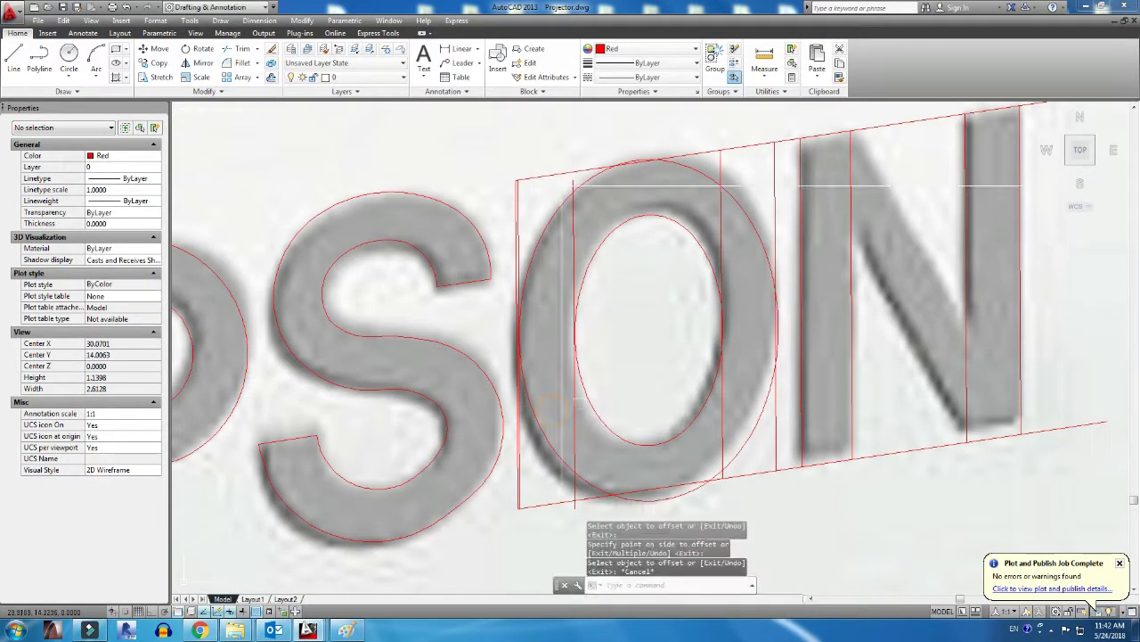
{"action": "left_click", "coordinate": [543, 267]}
Remove the O's vertical guide lines and bring the N into view
{"action": "key", "text": "Delete"}
{"action": "left_click", "coordinate": [775, 184]}
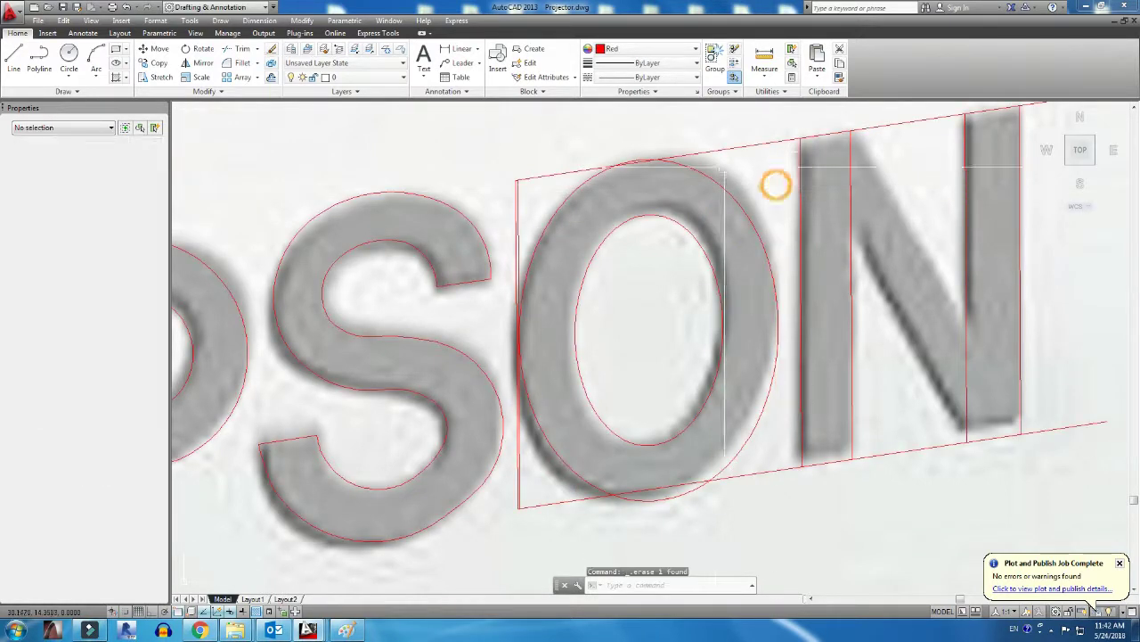
{"action": "left_click", "coordinate": [523, 499]}
{"action": "key", "text": "Escape"}
{"action": "left_click", "coordinate": [520, 496]}
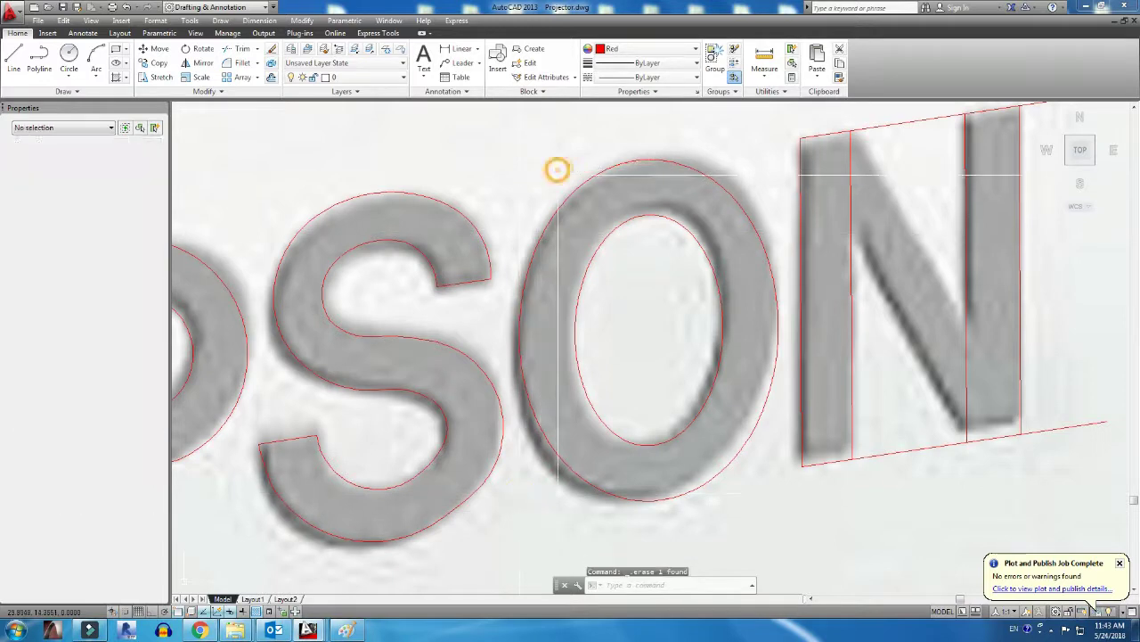
{"action": "middle_click_drag", "start_coordinate": [708, 334], "coordinate": [393, 363]}
Start a line at the N's top-left corner with L
{"action": "type", "text": "l"}
{"action": "key", "text": "Return"}
{"action": "left_click", "coordinate": [484, 178]}
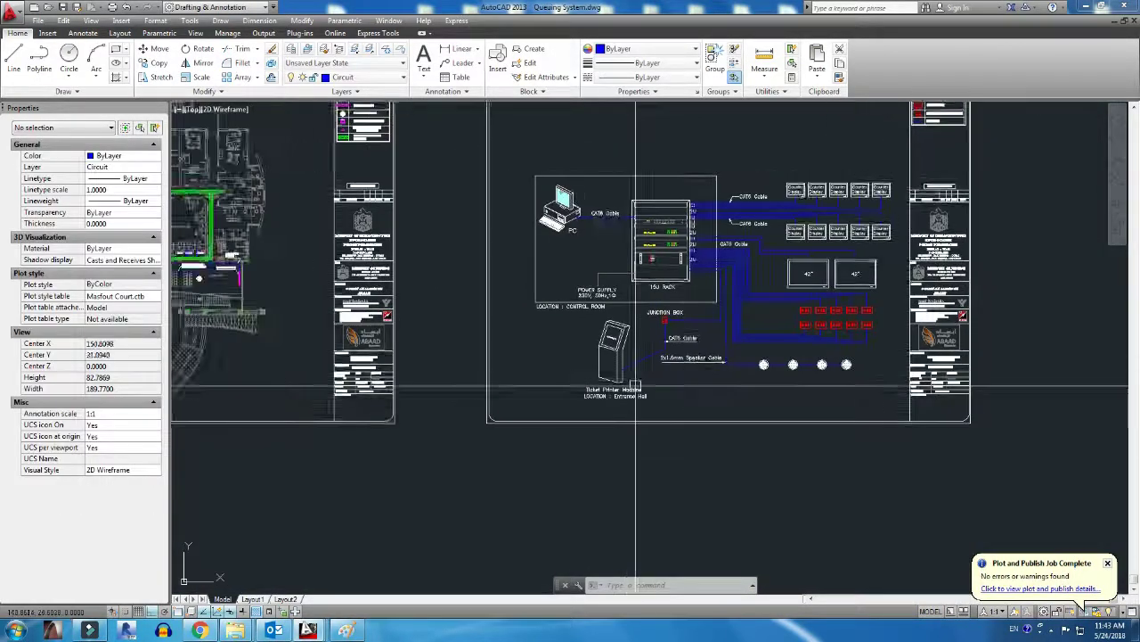
Offset the N's diagonal to create a parallel stroke on its right
{"action": "scroll", "coordinate": [606, 406], "scroll_direction": "up", "scroll_amount": 3}
{"action": "double_click", "coordinate": [607, 401]}
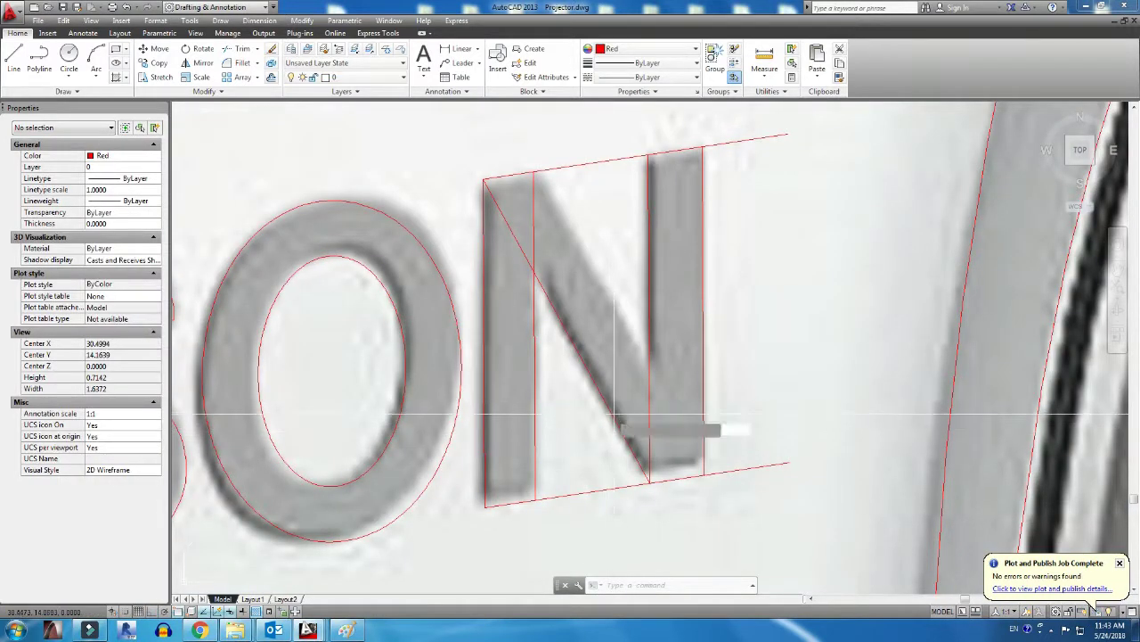
{"action": "key", "text": "Return"}
Trim the vertical guide line above the N's diagonal
{"action": "key", "text": "Return"}
{"action": "left_click", "coordinate": [621, 426]}
{"action": "left_click", "coordinate": [630, 346]}
{"action": "key", "text": "Escape"}
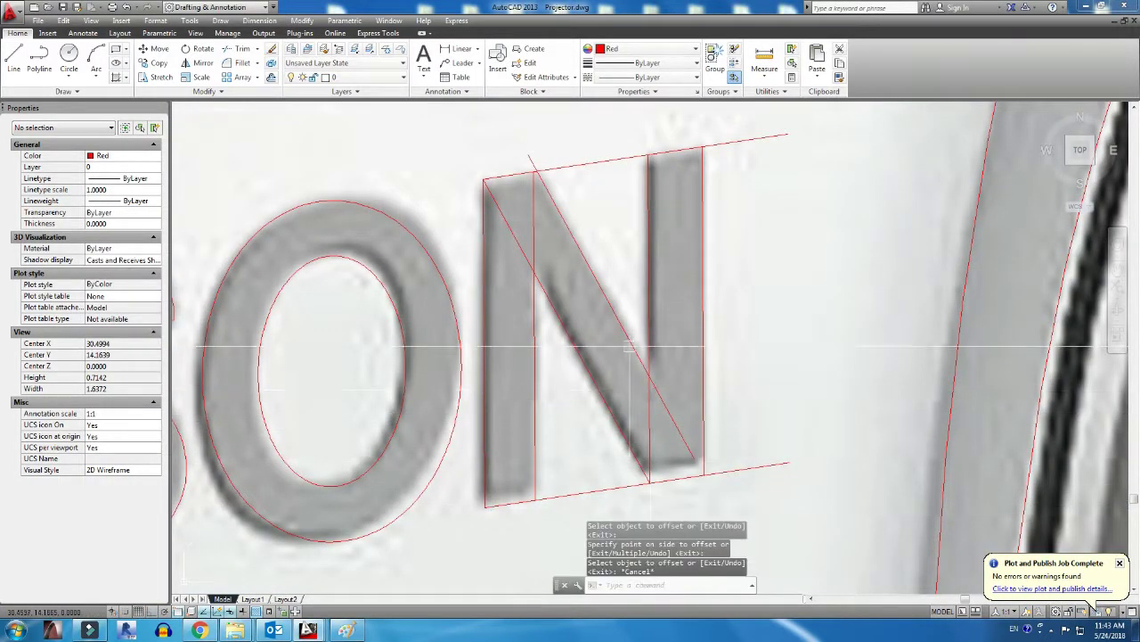
{"action": "type", "text": "tr"}
{"action": "key", "text": "Return"}
{"action": "key", "text": "Return"}
{"action": "left_click", "coordinate": [533, 225]}
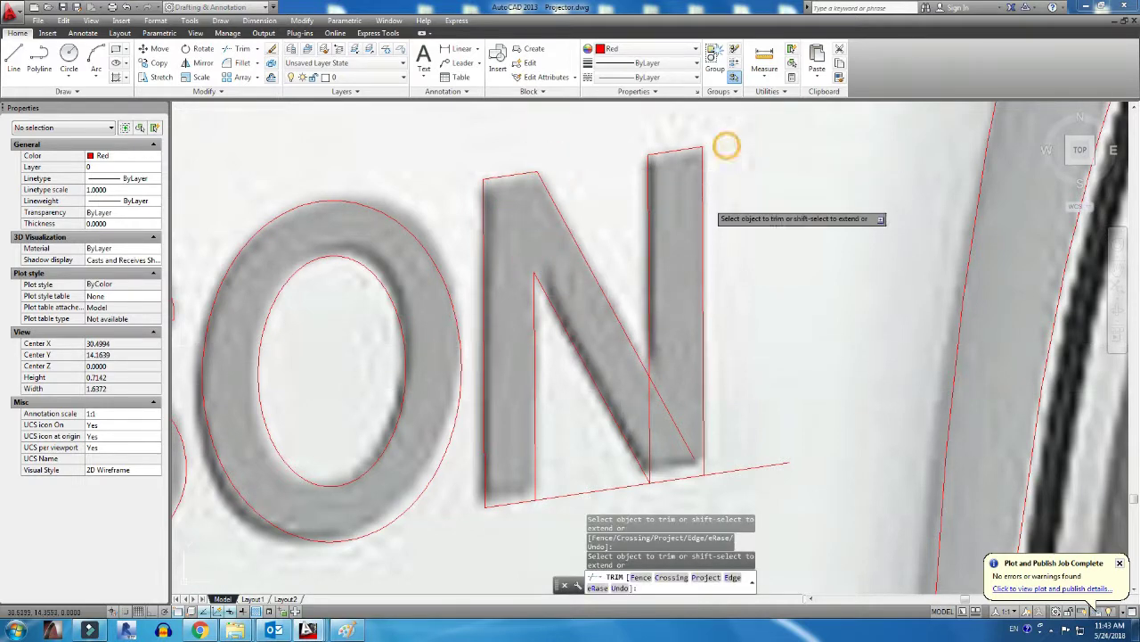
{"action": "left_click", "coordinate": [655, 445]}
{"action": "left_click", "coordinate": [624, 481]}
{"action": "key", "text": "Escape"}
{"action": "scroll", "coordinate": [601, 364], "scroll_direction": "down", "scroll_amount": 4}
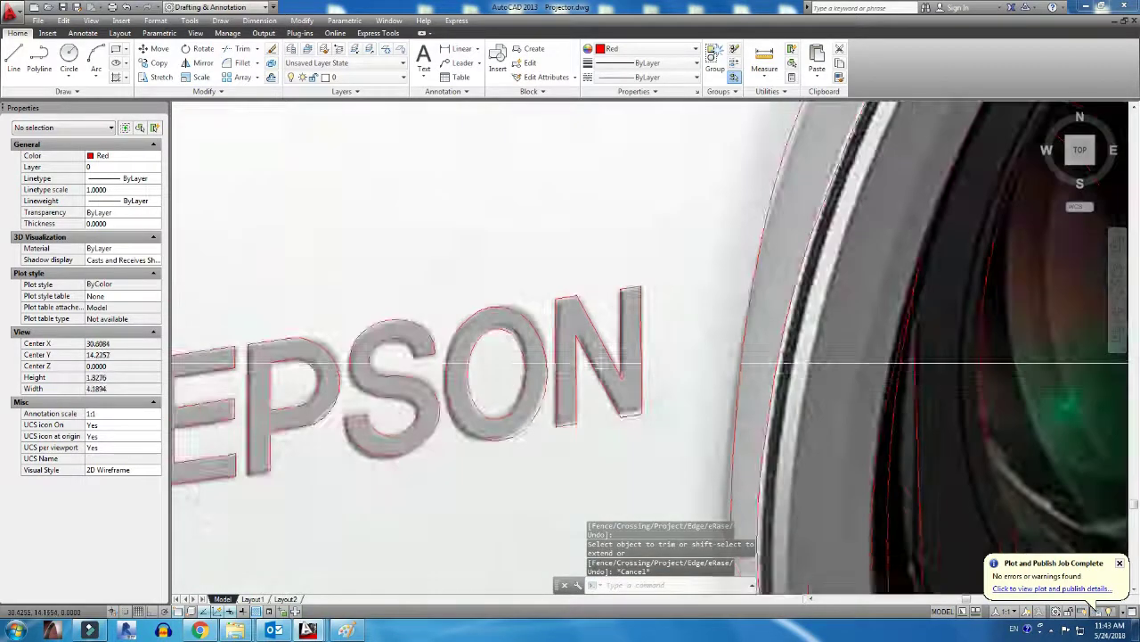
{"action": "scroll", "coordinate": [601, 364], "scroll_direction": "down", "scroll_amount": 4}
{"action": "scroll", "coordinate": [614, 383], "scroll_direction": "down", "scroll_amount": 2}
{"action": "scroll", "coordinate": [624, 392], "scroll_direction": "down", "scroll_amount": 1}
{"action": "scroll", "coordinate": [631, 403], "scroll_direction": "down", "scroll_amount": 1}
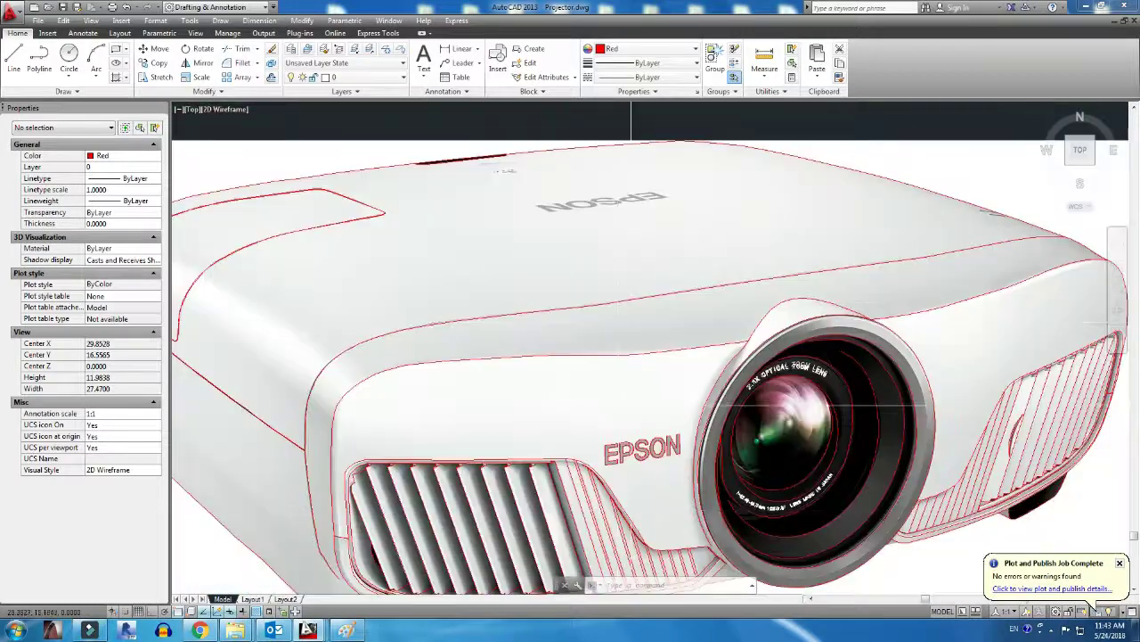
{"action": "middle_click_drag", "start_coordinate": [631, 402], "coordinate": [609, 378]}
{"action": "left_click", "coordinate": [840, 548]}
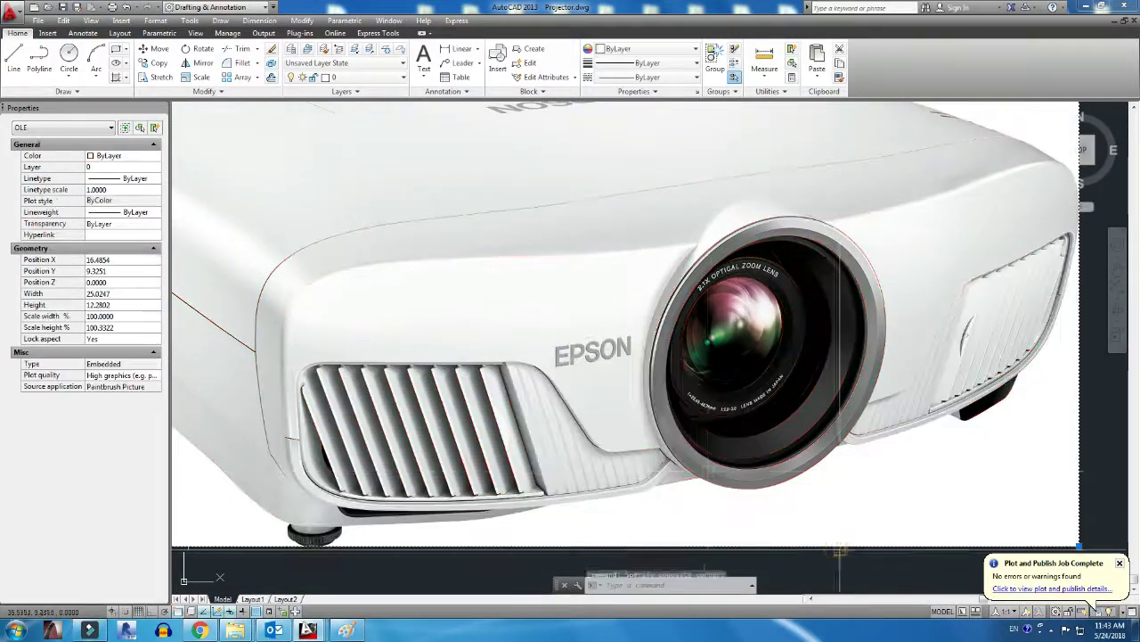
{"action": "left_click", "coordinate": [1097, 622]}
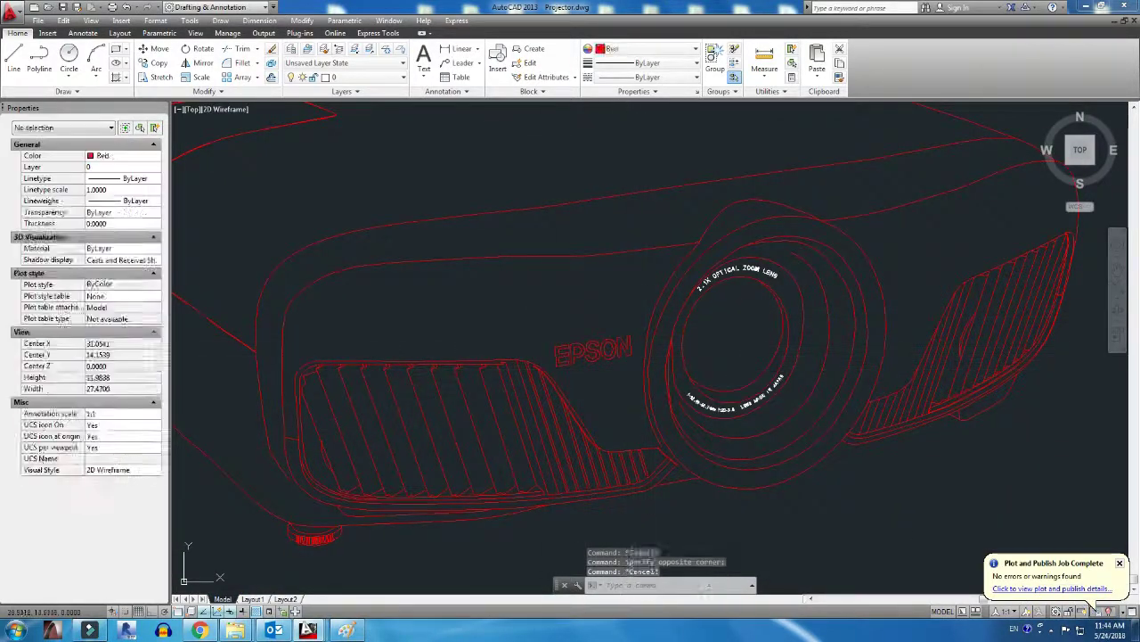
{"action": "scroll", "coordinate": [575, 344], "scroll_direction": "down", "scroll_amount": 5}
{"action": "scroll", "coordinate": [575, 344], "scroll_direction": "up", "scroll_amount": 5}
{"action": "left_click", "coordinate": [444, 104]}
{"action": "left_click", "coordinate": [594, 372]}
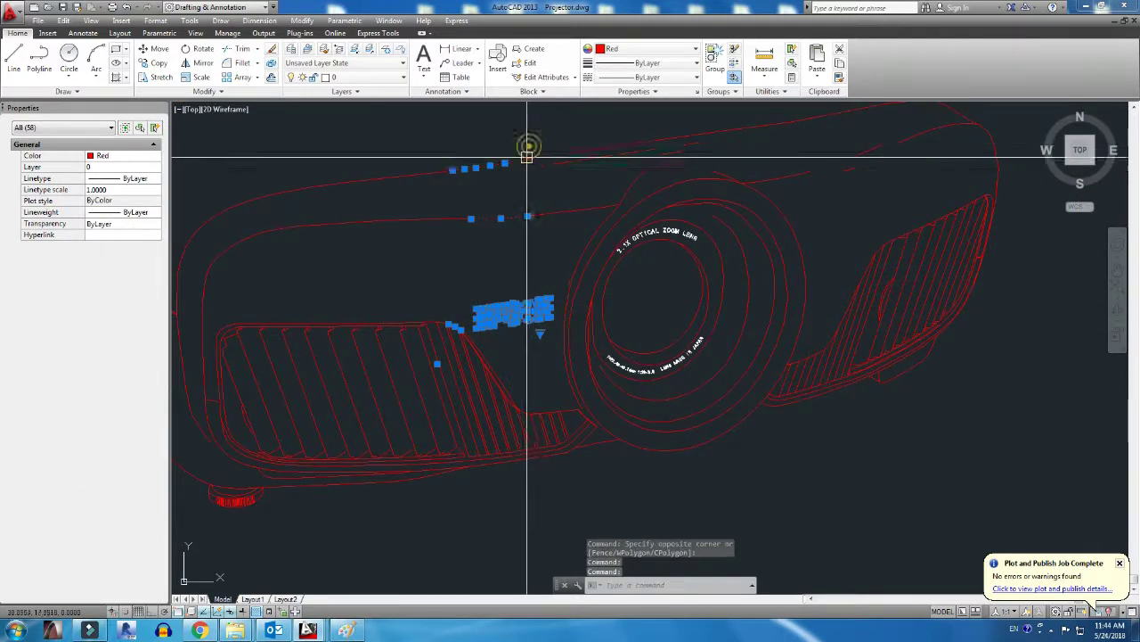
{"action": "scroll", "coordinate": [570, 187], "scroll_direction": "down", "scroll_amount": 3}
{"action": "scroll", "coordinate": [585, 434], "scroll_direction": "up", "scroll_amount": 3}
{"action": "scroll", "coordinate": [593, 522], "scroll_direction": "down", "scroll_amount": 1}
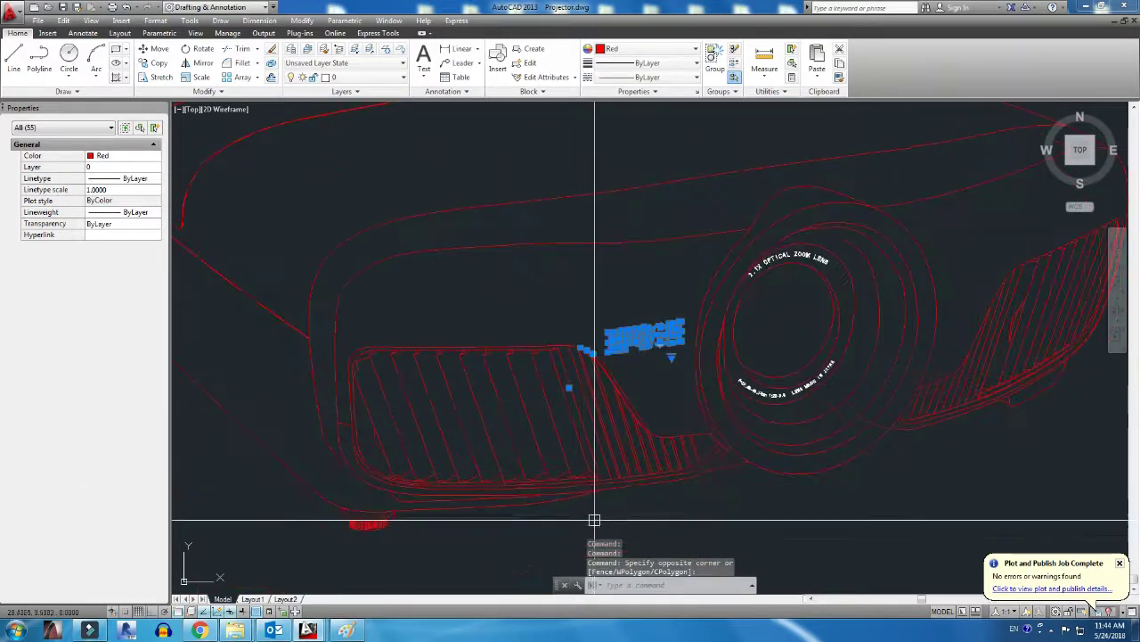
{"action": "scroll", "coordinate": [593, 522], "scroll_direction": "down", "scroll_amount": 2}
{"action": "scroll", "coordinate": [585, 303], "scroll_direction": "up", "scroll_amount": 3}
{"action": "left_click", "coordinate": [585, 303], "text": "shift"}
{"action": "scroll", "coordinate": [588, 320], "scroll_direction": "up", "scroll_amount": 4}
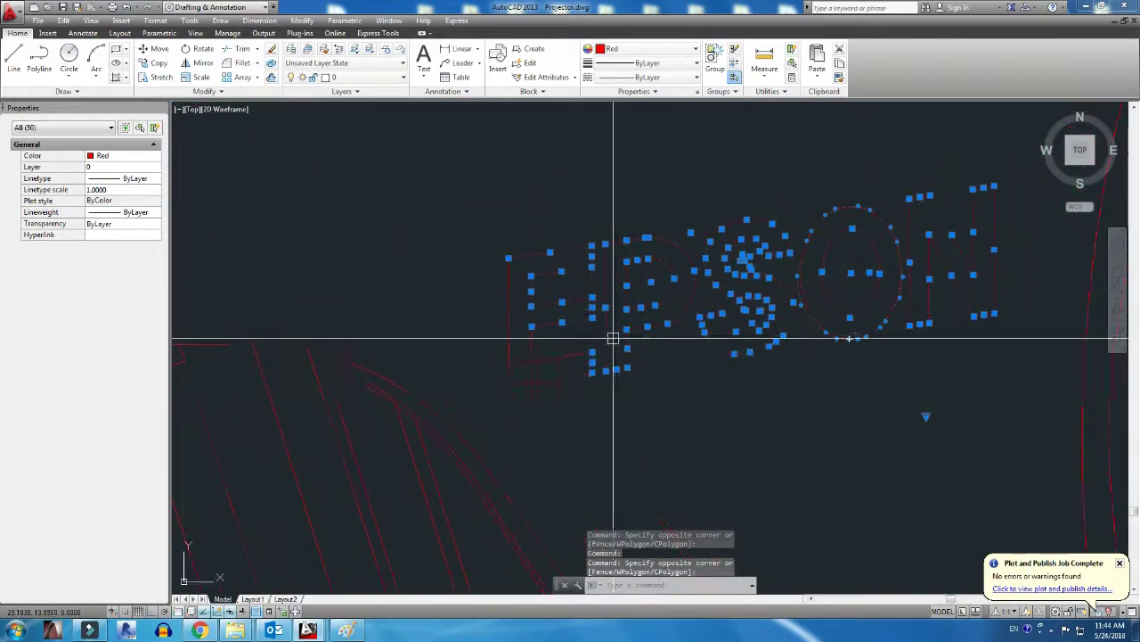
{"action": "scroll", "coordinate": [612, 339], "scroll_direction": "up", "scroll_amount": 2}
{"action": "left_click", "coordinate": [394, 374]}
{"action": "left_click", "coordinate": [531, 417]}
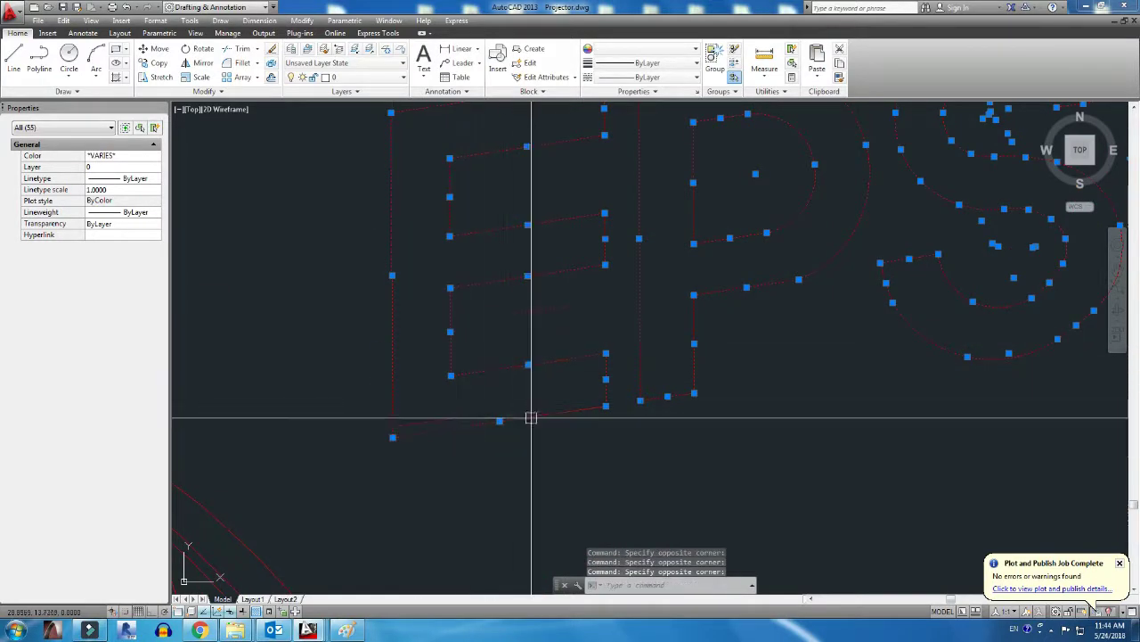
{"action": "type", "text": "co"}
{"action": "left_click", "coordinate": [591, 339]}
{"action": "scroll", "coordinate": [594, 318], "scroll_direction": "down", "scroll_amount": 5}
{"action": "scroll", "coordinate": [570, 321], "scroll_direction": "up", "scroll_amount": 3}
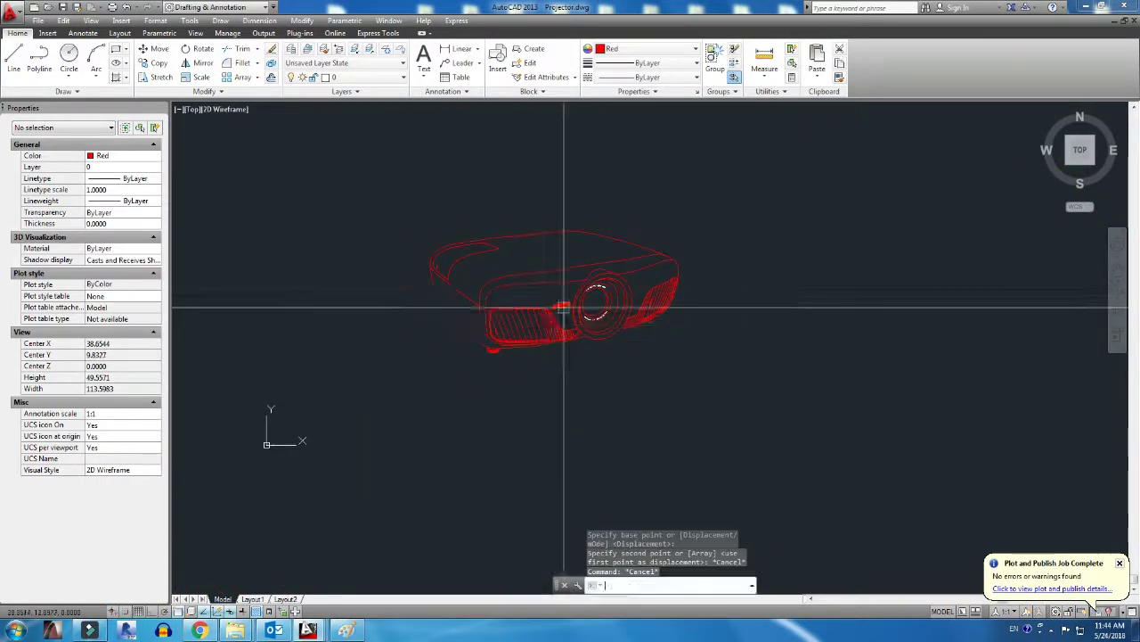
{"action": "key", "text": "Escape"}
{"action": "key", "text": "Escape"}
{"action": "key", "text": "Escape"}
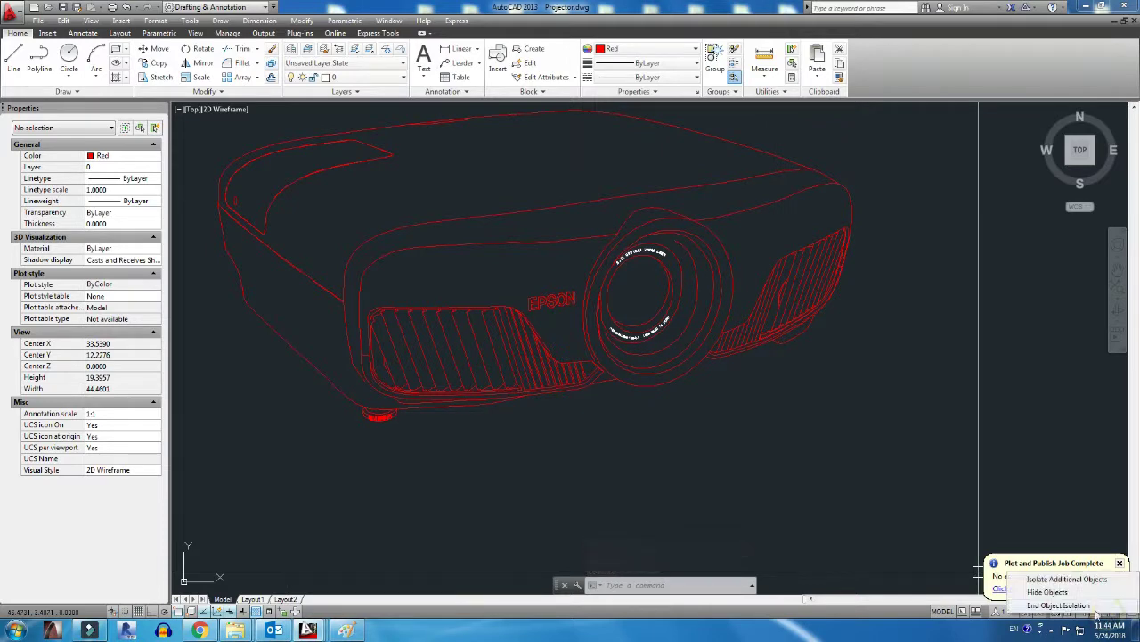
Trace the remaining straight edges of the EPSON logo's N with red lines
{"action": "scroll", "coordinate": [356, 307], "scroll_direction": "up", "scroll_amount": 4}
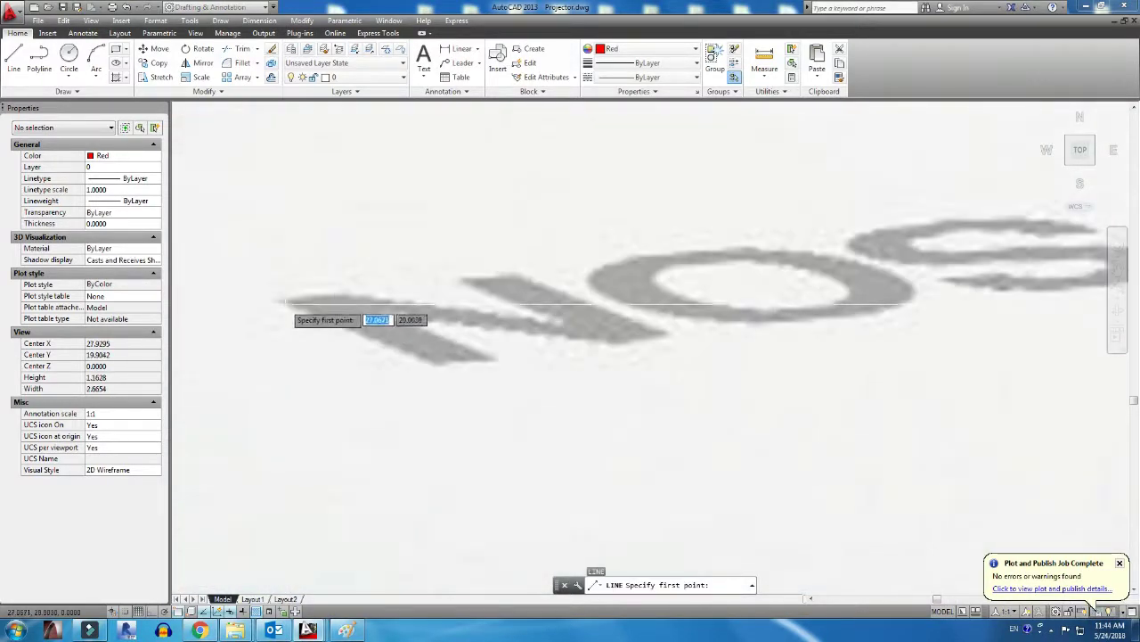
{"action": "left_click", "coordinate": [281, 308]}
{"action": "left_click", "coordinate": [432, 365]}
{"action": "scroll", "coordinate": [432, 365], "scroll_direction": "down", "scroll_amount": 3}
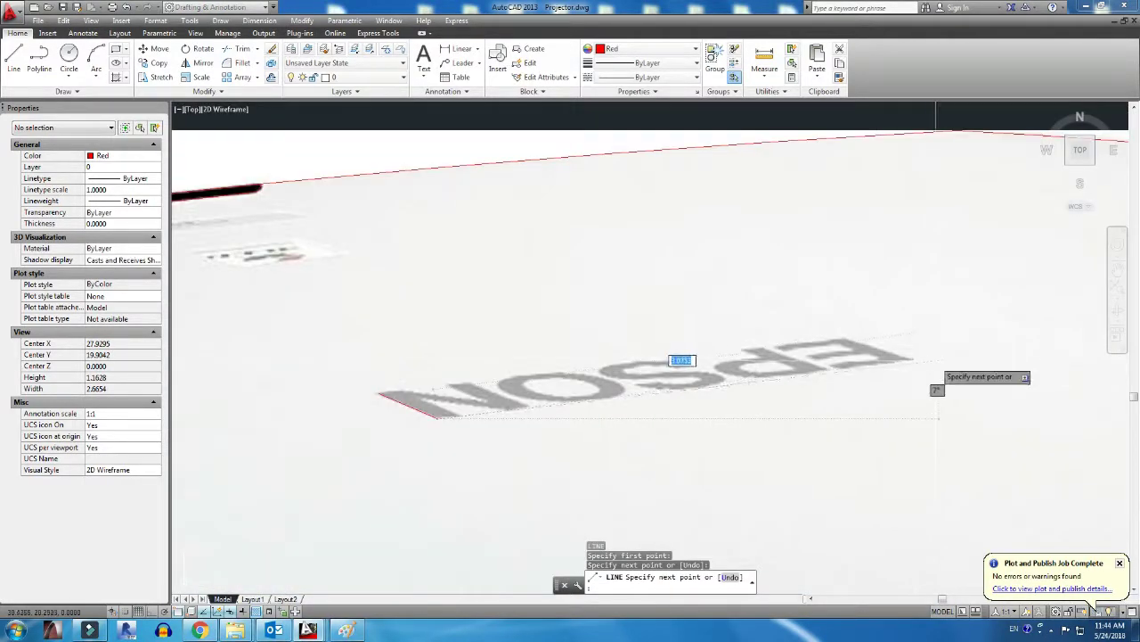
{"action": "left_click", "coordinate": [878, 369]}
{"action": "scroll", "coordinate": [624, 374], "scroll_direction": "up", "scroll_amount": 3}
{"action": "key", "text": "Escape"}
Add one more short line at the logo's corner, then end the LINE command
{"action": "scroll", "coordinate": [392, 392], "scroll_direction": "up", "scroll_amount": 1}
{"action": "key", "text": "space"}
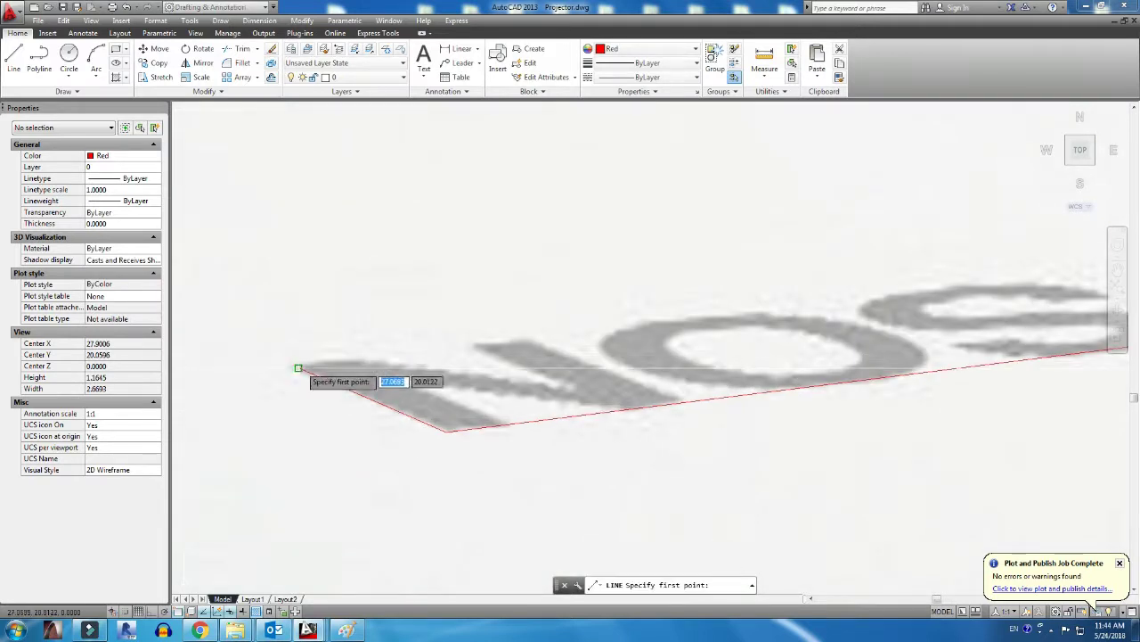
{"action": "left_click", "coordinate": [432, 355]}
{"action": "scroll", "coordinate": [859, 316], "scroll_direction": "down", "scroll_amount": 2}
{"action": "key", "text": "Escape"}
{"action": "scroll", "coordinate": [433, 392], "scroll_direction": "up", "scroll_amount": 3}
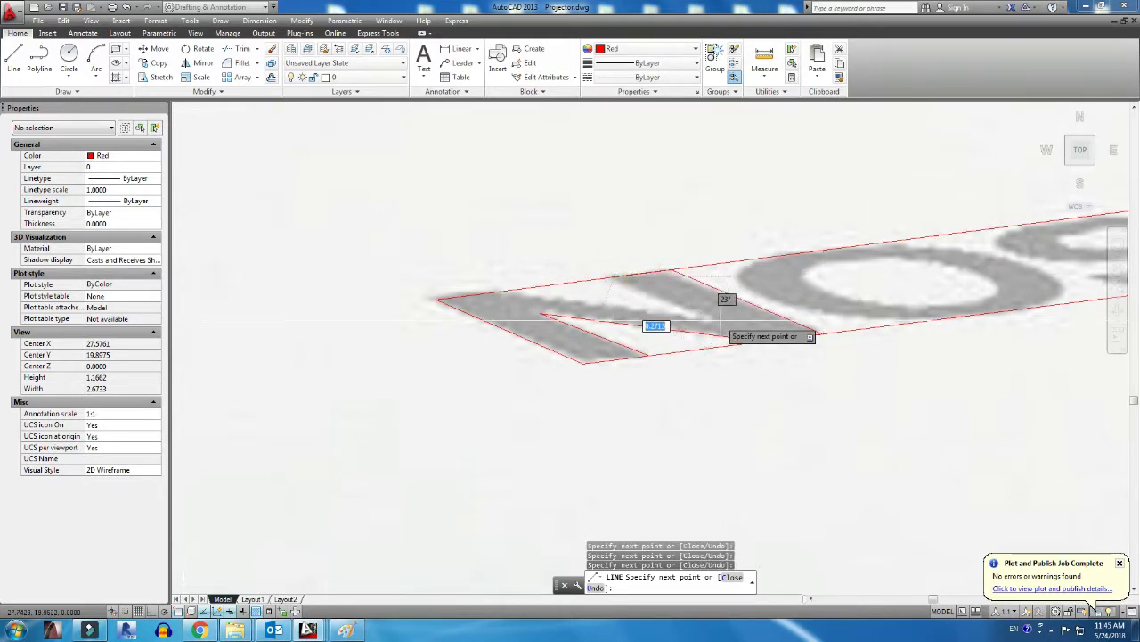
{"action": "key", "text": "Return"}
{"action": "scroll", "coordinate": [648, 356], "scroll_direction": "up", "scroll_amount": 1}
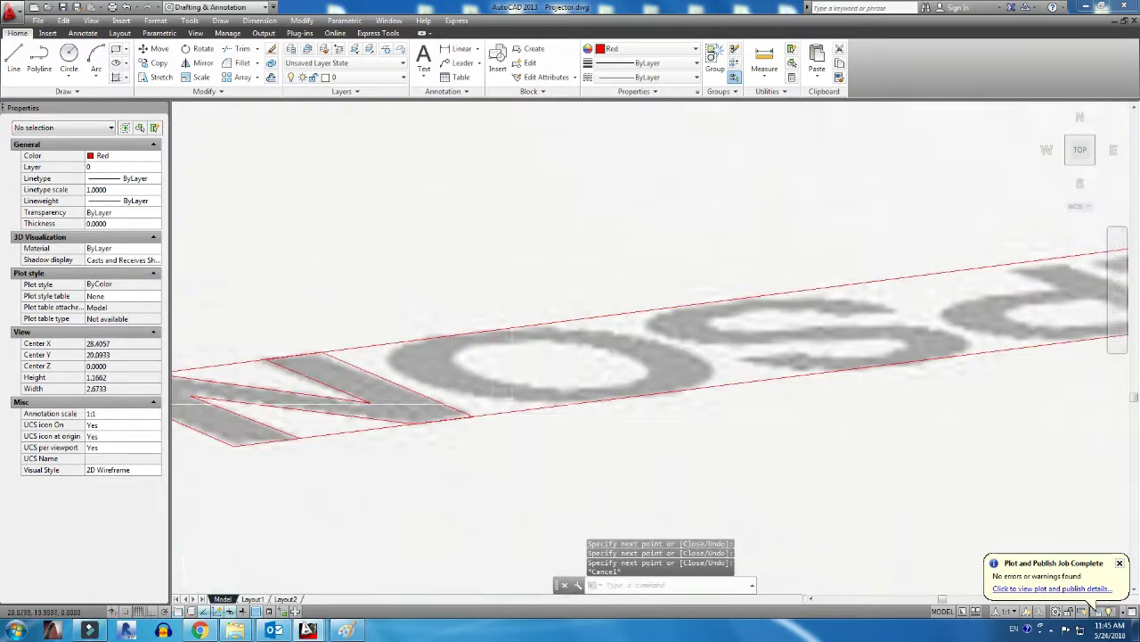
Draw a three-point arc (A) along the O's outer curve, from upper left to lower edge
{"action": "type", "text": "a"}
{"action": "key", "text": "Return"}
{"action": "left_click", "coordinate": [468, 378]}
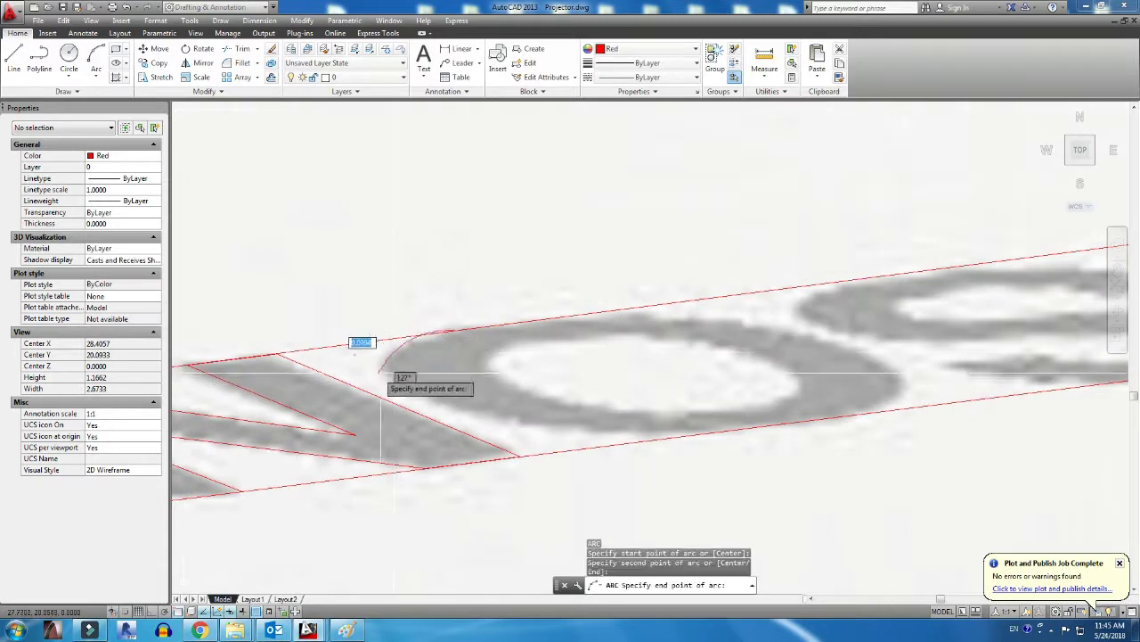
{"action": "left_click", "coordinate": [396, 383]}
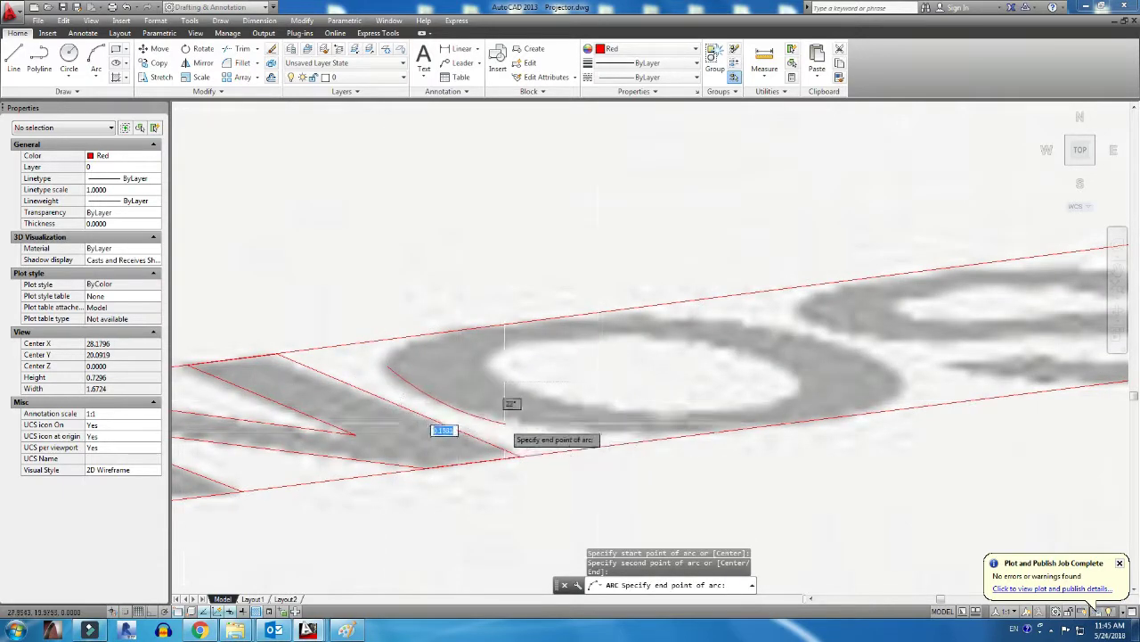
{"action": "left_click", "coordinate": [642, 436]}
{"action": "scroll", "coordinate": [642, 435], "scroll_direction": "up", "scroll_amount": 2}
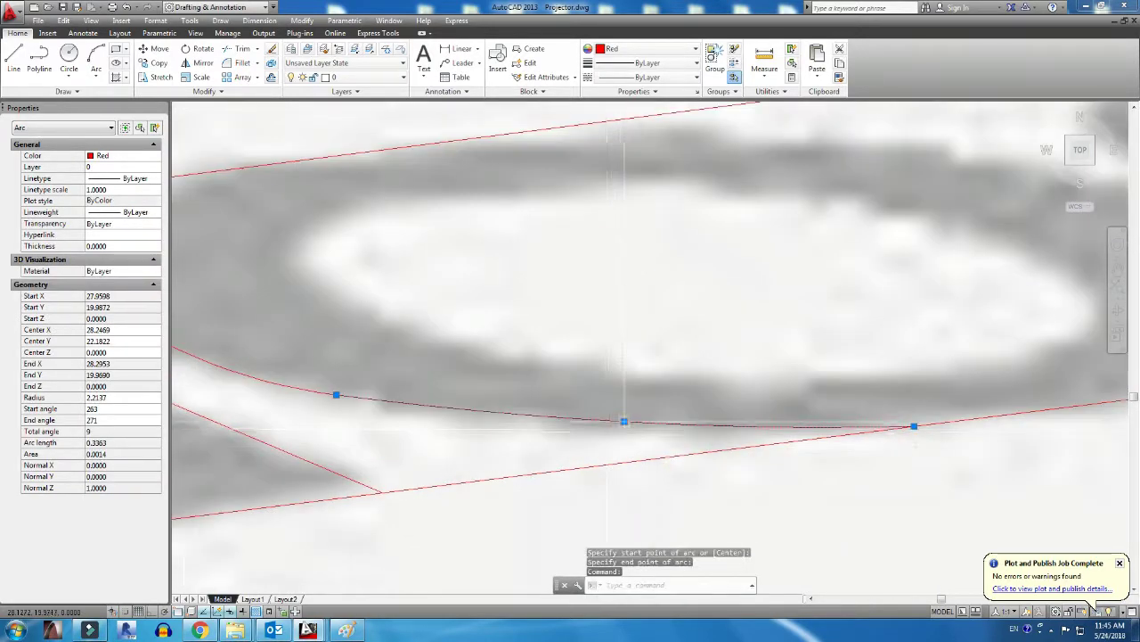
{"action": "key", "text": "Escape"}
Check the new arc's fit, then add a second arc along the O's edge
{"action": "left_click", "coordinate": [428, 412]}
{"action": "scroll", "coordinate": [428, 408], "scroll_direction": "up", "scroll_amount": 2}
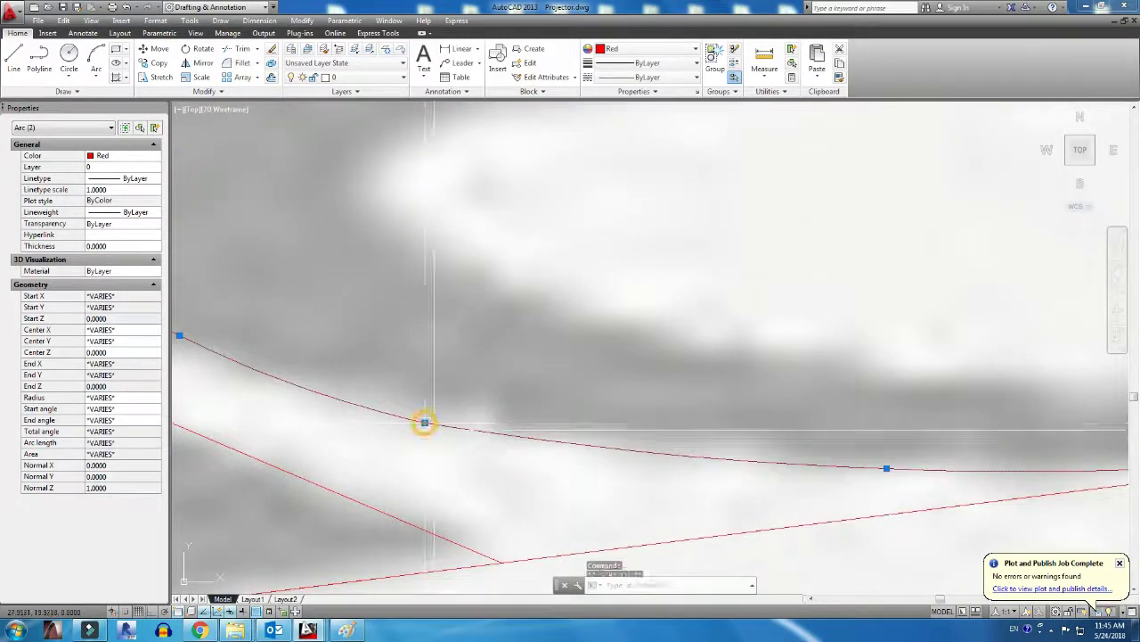
{"action": "scroll", "coordinate": [429, 407], "scroll_direction": "down", "scroll_amount": 3}
{"action": "key", "text": "Escape"}
{"action": "key", "text": "Return"}
{"action": "left_click", "coordinate": [541, 363]}
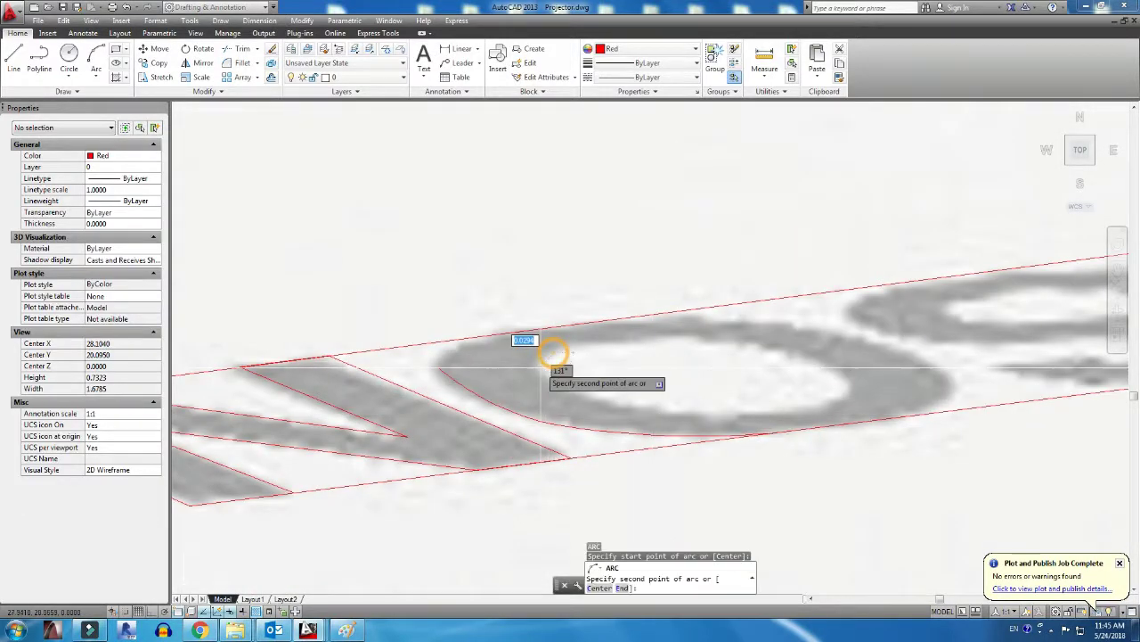
{"action": "left_click", "coordinate": [621, 394]}
Draw another arc from the O's top around its left side to the bottom
{"action": "key", "text": "Return"}
{"action": "left_click", "coordinate": [458, 382]}
{"action": "scroll", "coordinate": [458, 381], "scroll_direction": "up", "scroll_amount": 1}
{"action": "left_click", "coordinate": [419, 343]}
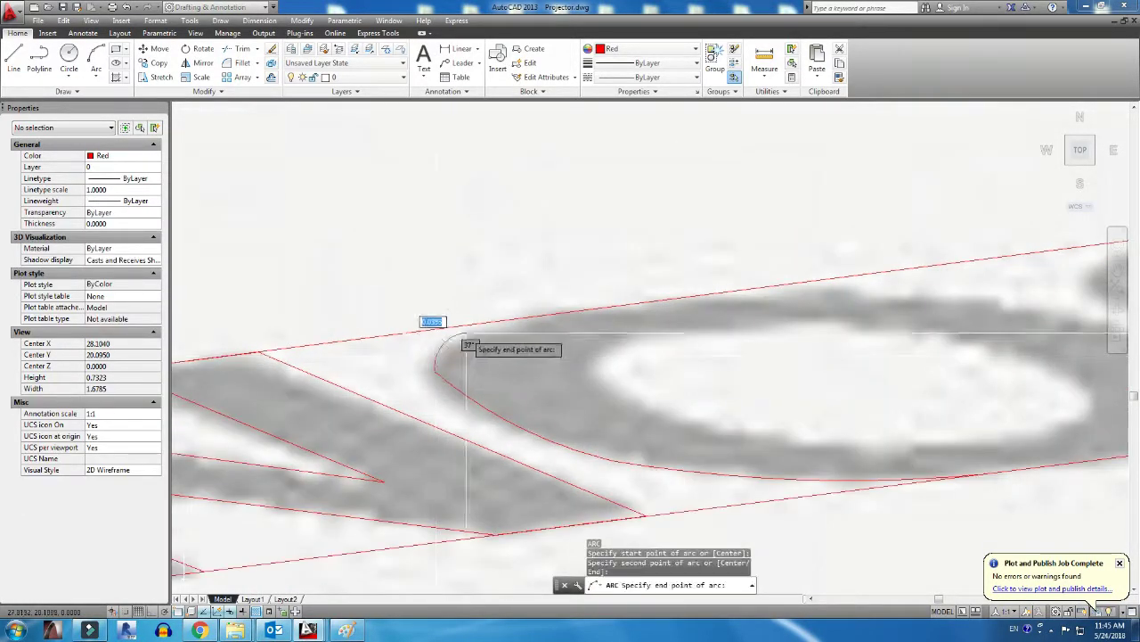
{"action": "left_click", "coordinate": [542, 326]}
{"action": "scroll", "coordinate": [584, 372], "scroll_direction": "down", "scroll_amount": 2}
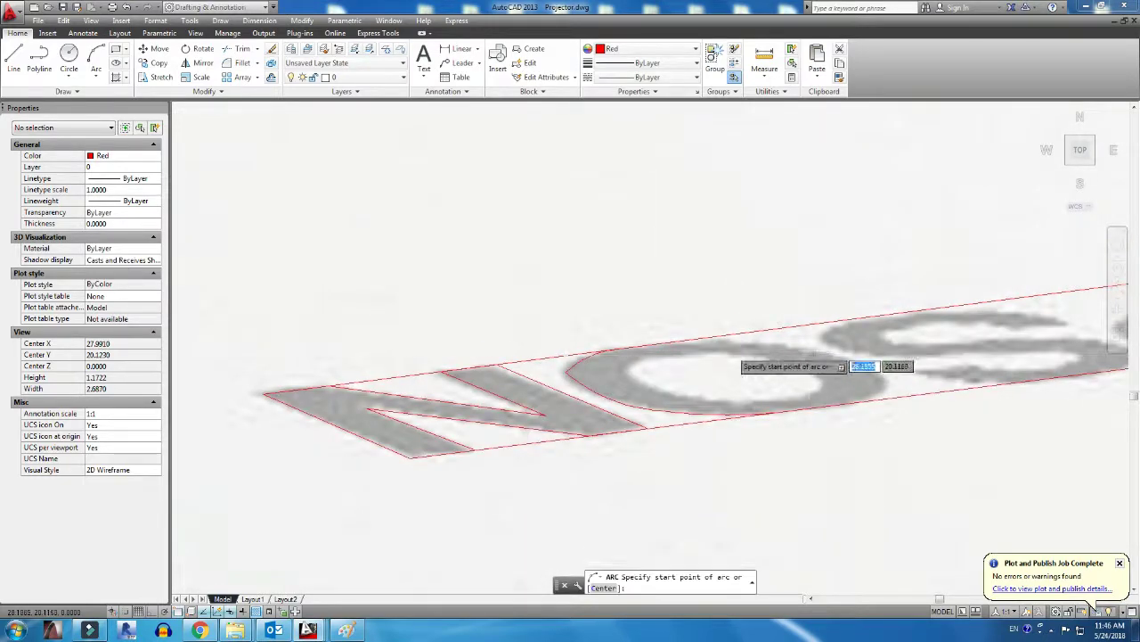
Trace the O's top edge, right end and bottom with a three-point arc
{"action": "scroll", "coordinate": [838, 366], "scroll_direction": "up", "scroll_amount": 3}
{"action": "left_click", "coordinate": [630, 325]}
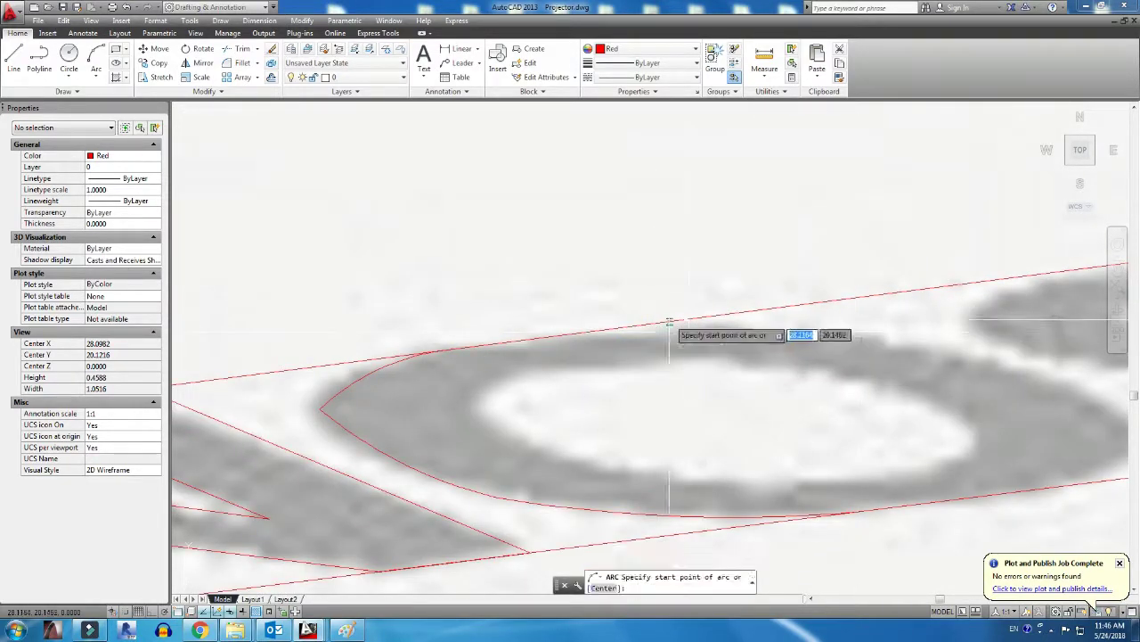
{"action": "left_click", "coordinate": [670, 323]}
{"action": "left_click", "coordinate": [894, 341]}
{"action": "scroll", "coordinate": [670, 374], "scroll_direction": "up", "scroll_amount": 1}
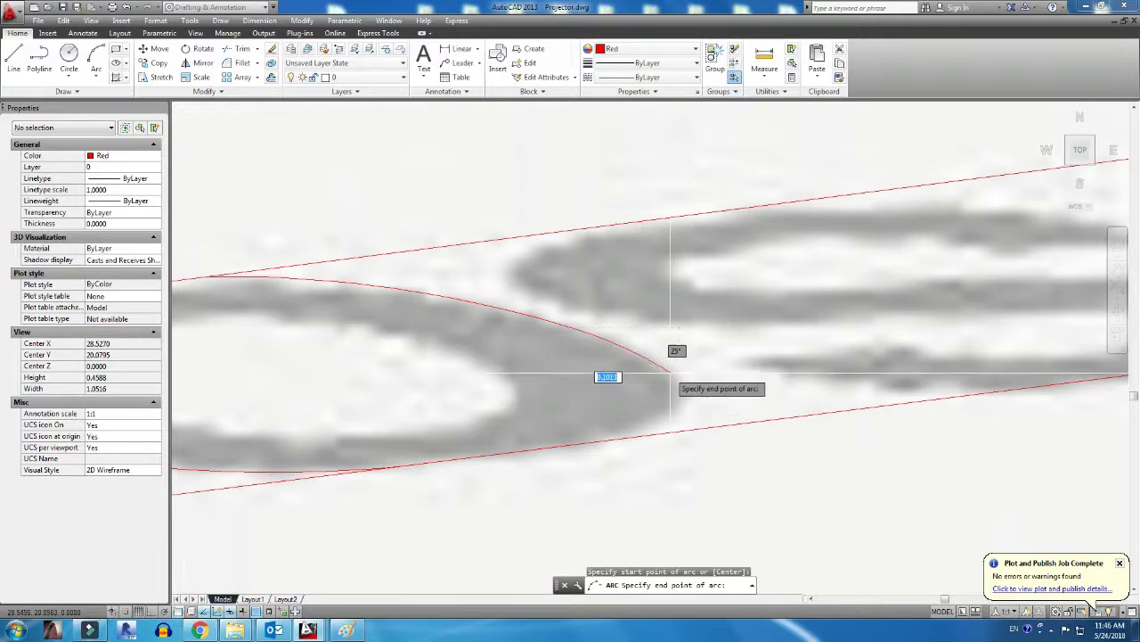
{"action": "middle_click_drag", "start_coordinate": [557, 445], "coordinate": [670, 446]}
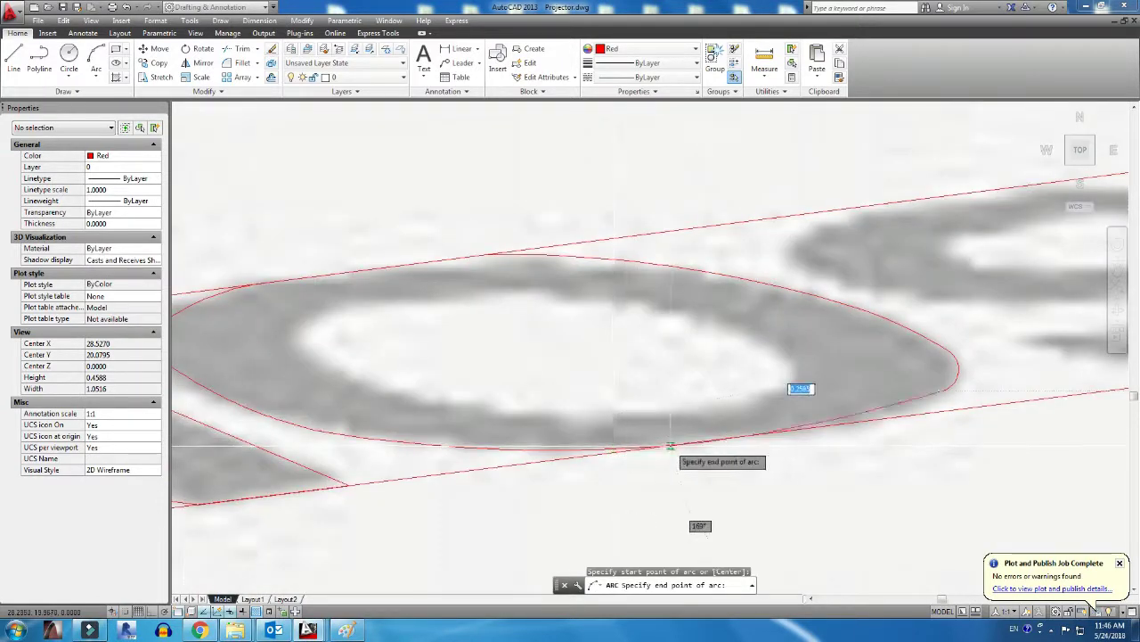
{"action": "left_click", "coordinate": [727, 406]}
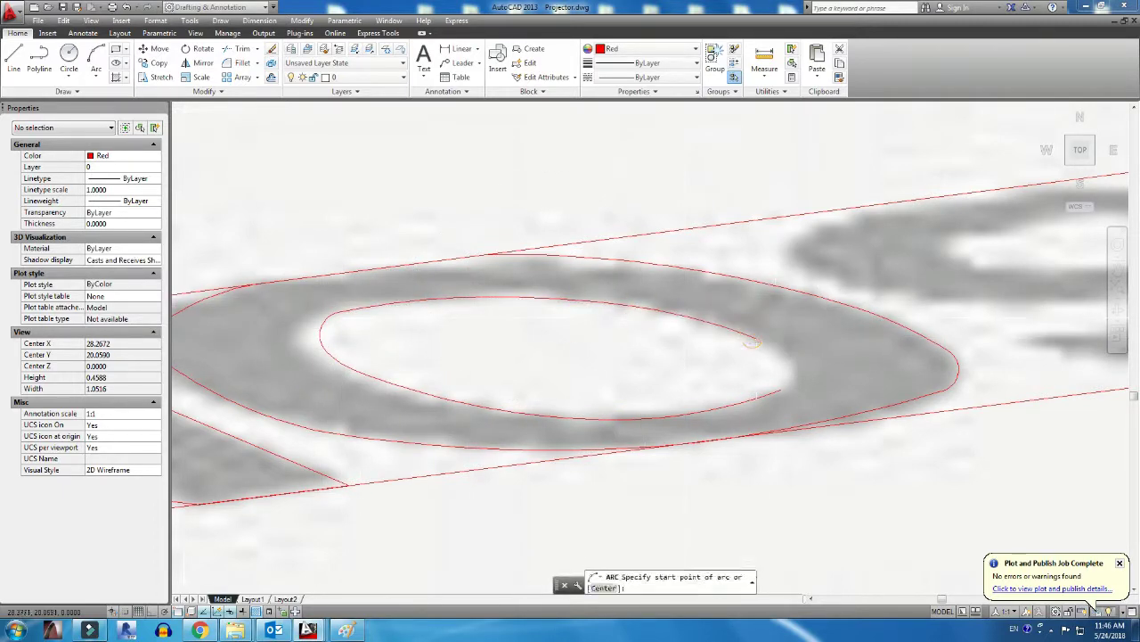
{"action": "left_click", "coordinate": [782, 379]}
{"action": "scroll", "coordinate": [782, 379], "scroll_direction": "up", "scroll_amount": 3}
Delete the badly fitting arc at the O's tip and redraw it to close the inner tip
{"action": "left_click", "coordinate": [776, 341]}
{"action": "left_click", "coordinate": [792, 334]}
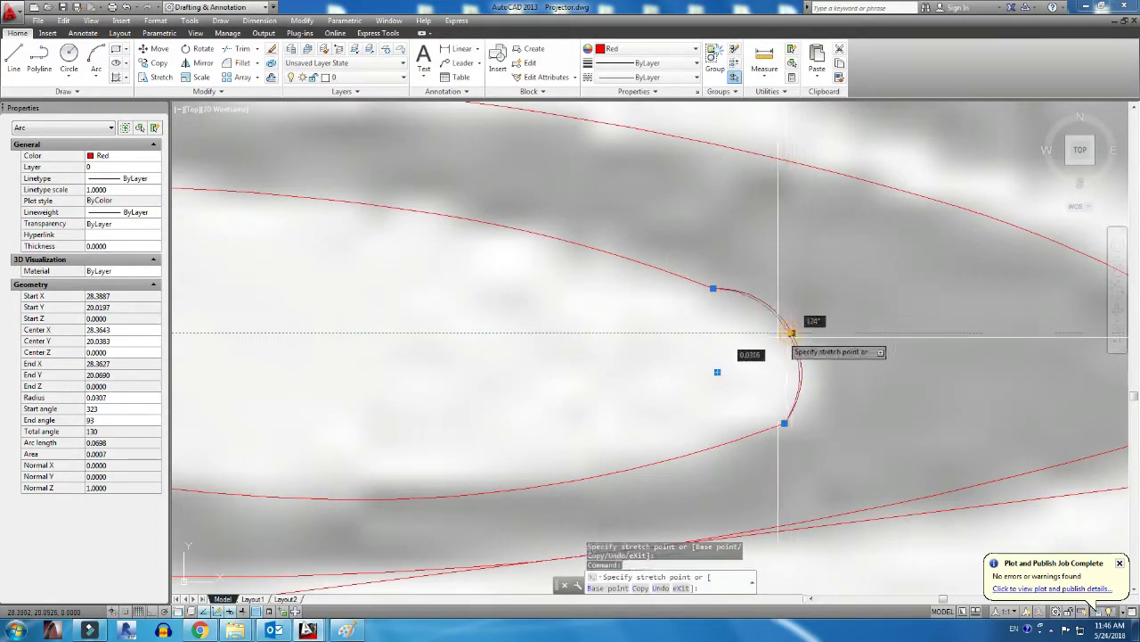
{"action": "key", "text": "Delete"}
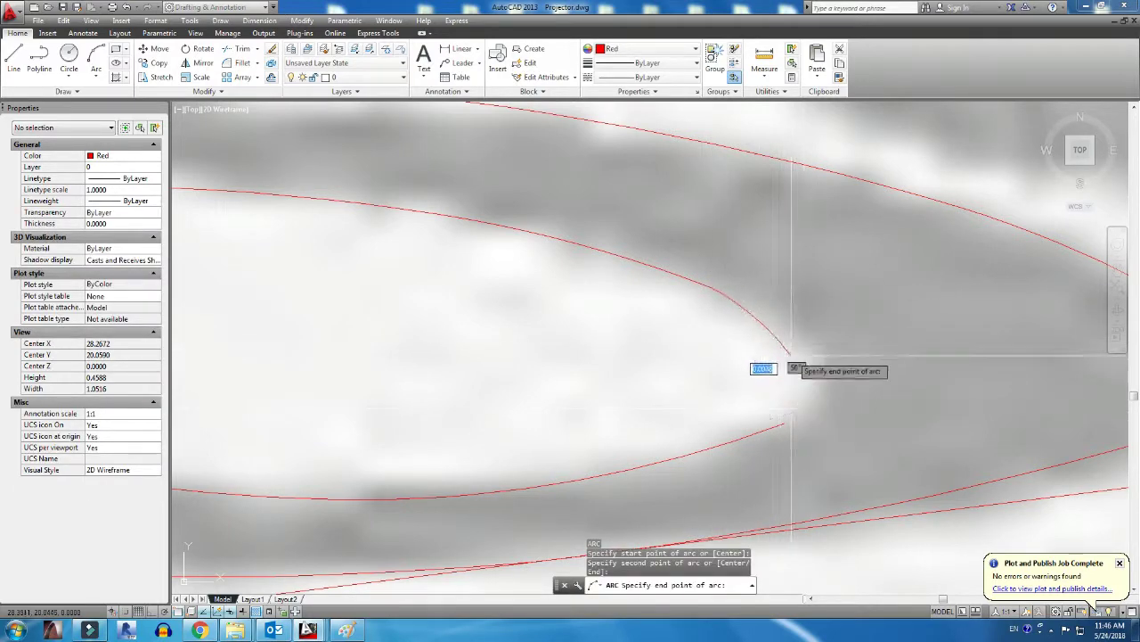
{"action": "left_click", "coordinate": [713, 289]}
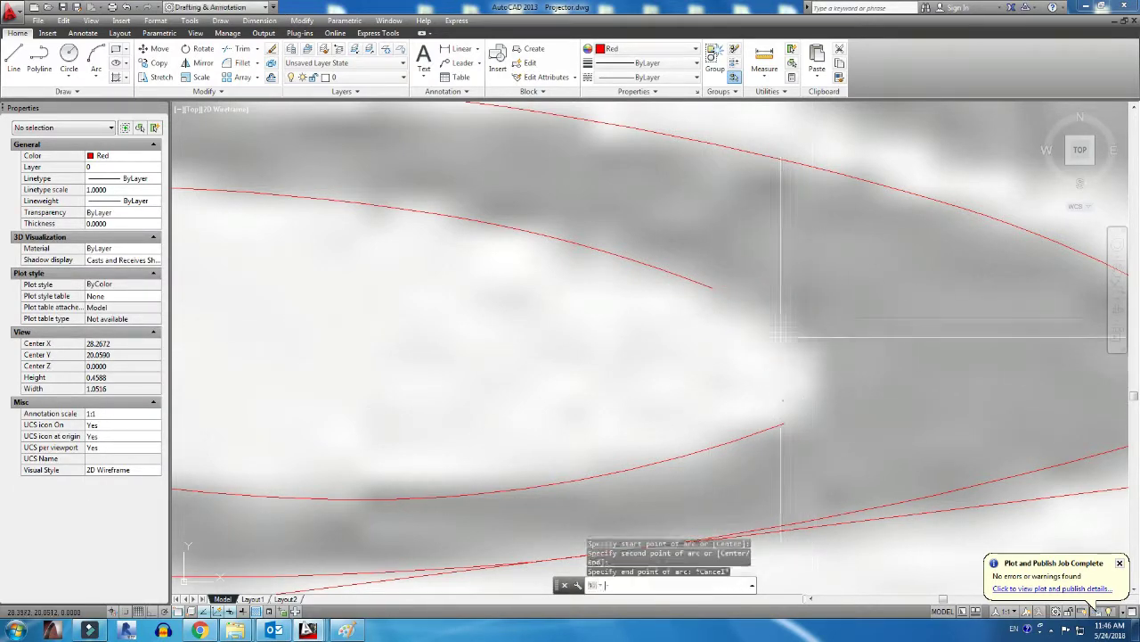
{"action": "left_click", "coordinate": [784, 350]}
{"action": "left_click", "coordinate": [784, 424]}
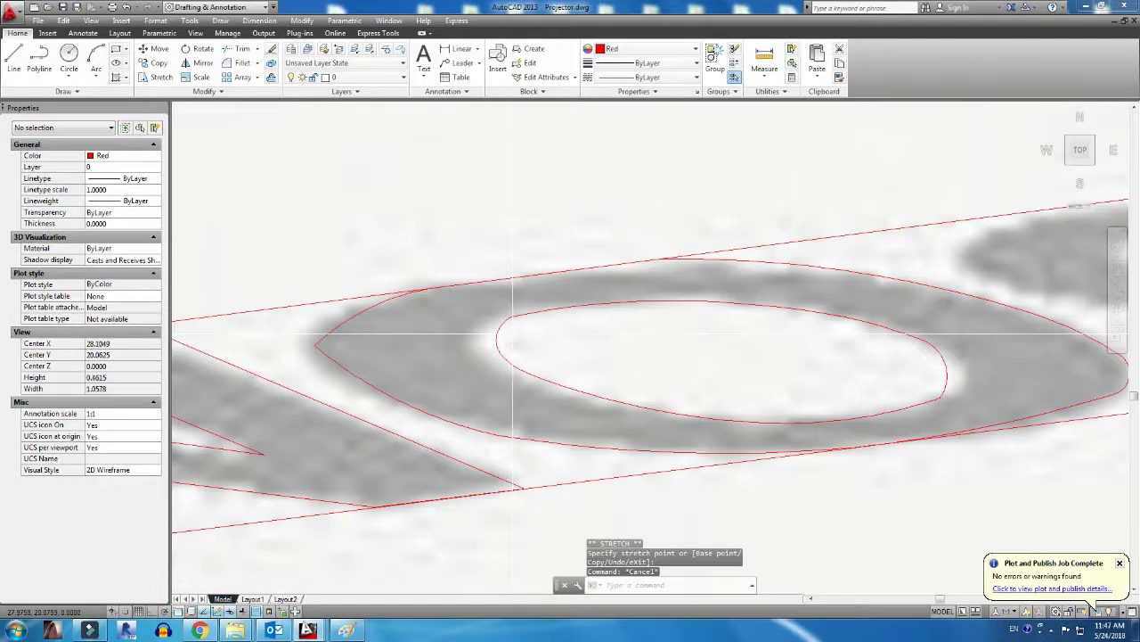
{"action": "scroll", "coordinate": [512, 336], "scroll_direction": "down", "scroll_amount": 4}
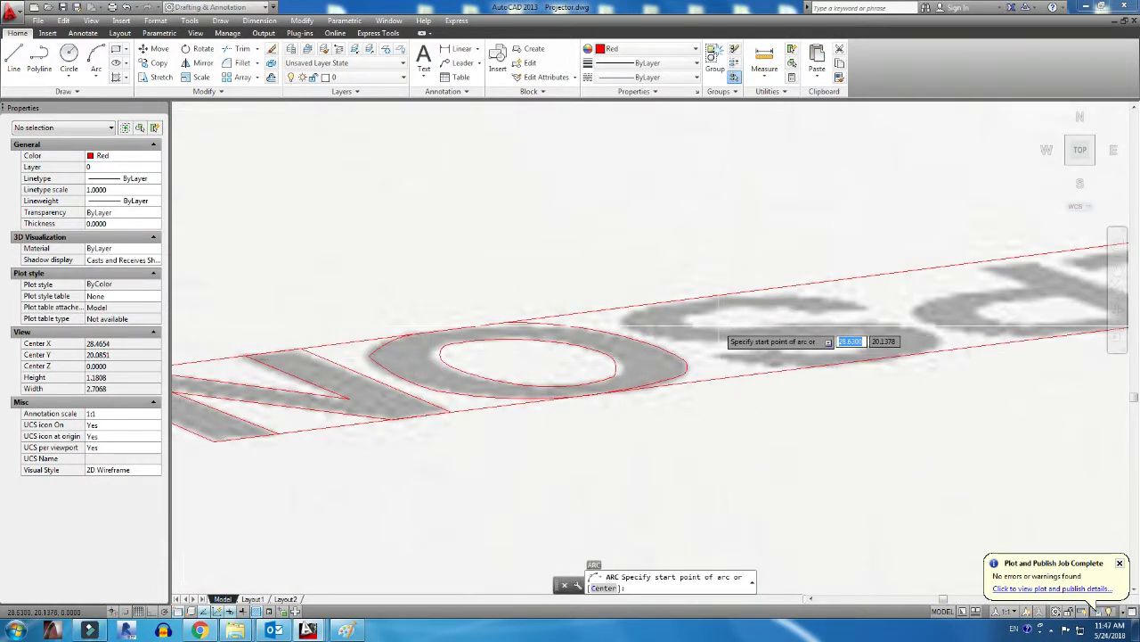
Outline the S's top edge with an arc and a tangent arc around its right curve
{"action": "left_click", "coordinate": [876, 314]}
{"action": "scroll", "coordinate": [942, 279], "scroll_direction": "up", "scroll_amount": 4}
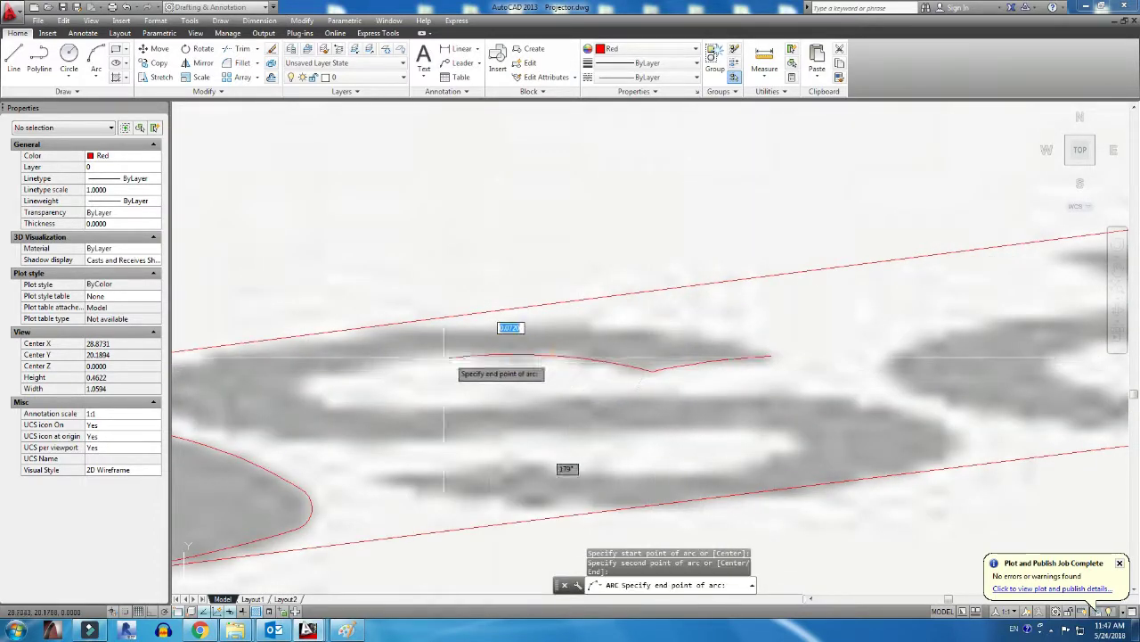
{"action": "scroll", "coordinate": [330, 385], "scroll_direction": "up", "scroll_amount": 3}
{"action": "left_click", "coordinate": [280, 403]}
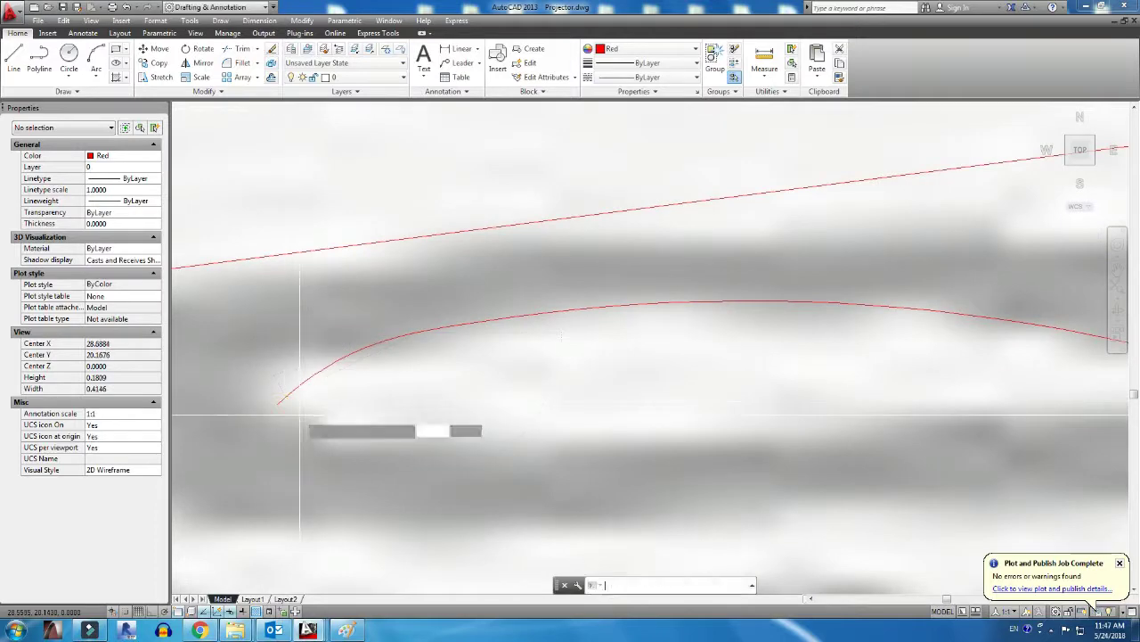
{"action": "scroll", "coordinate": [419, 374], "scroll_direction": "down", "scroll_amount": 3}
{"action": "key", "text": "Return"}
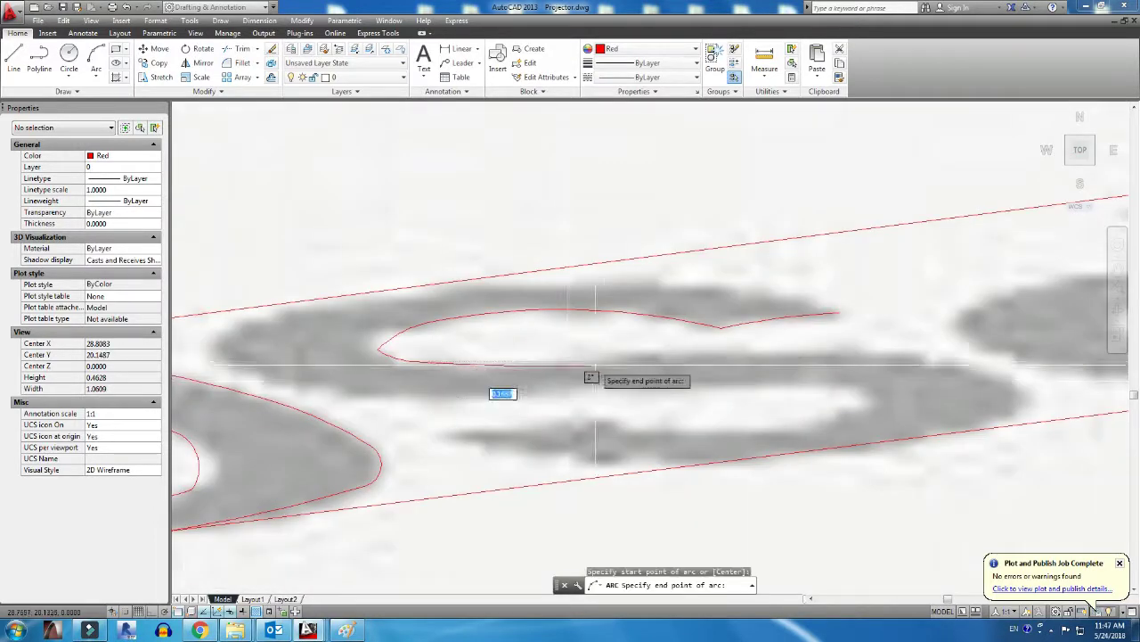
{"action": "left_click", "coordinate": [1010, 379]}
{"action": "scroll", "coordinate": [1010, 379], "scroll_direction": "up", "scroll_amount": 2}
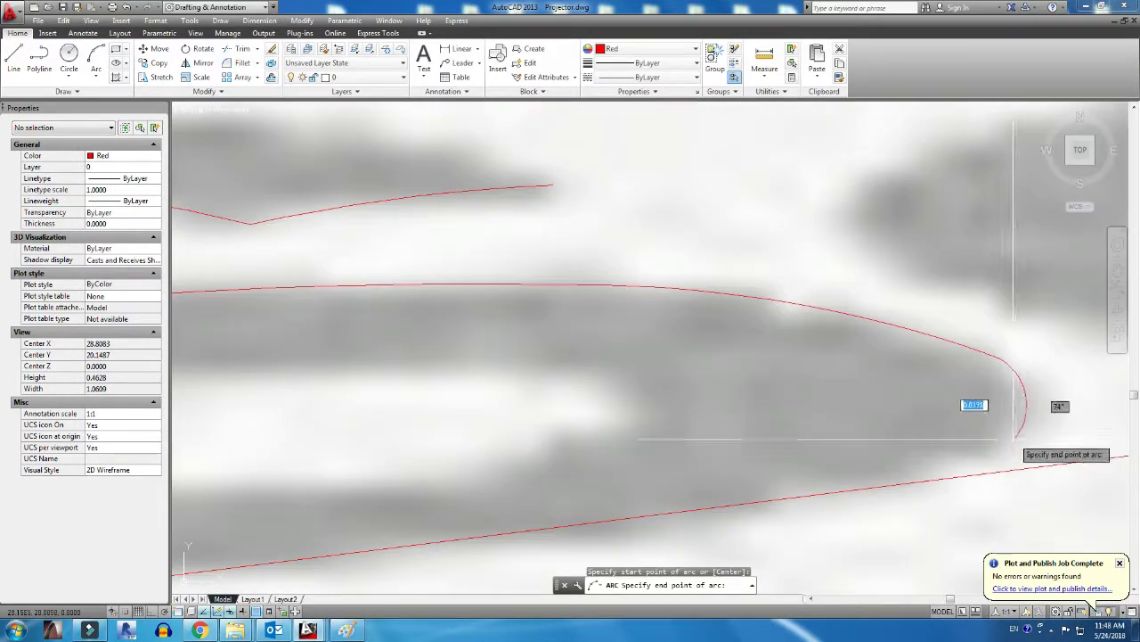
{"action": "scroll", "coordinate": [855, 461], "scroll_direction": "down", "scroll_amount": 2}
Trace the S's lower edge and inner curve with arcs
{"action": "key", "text": "Return"}
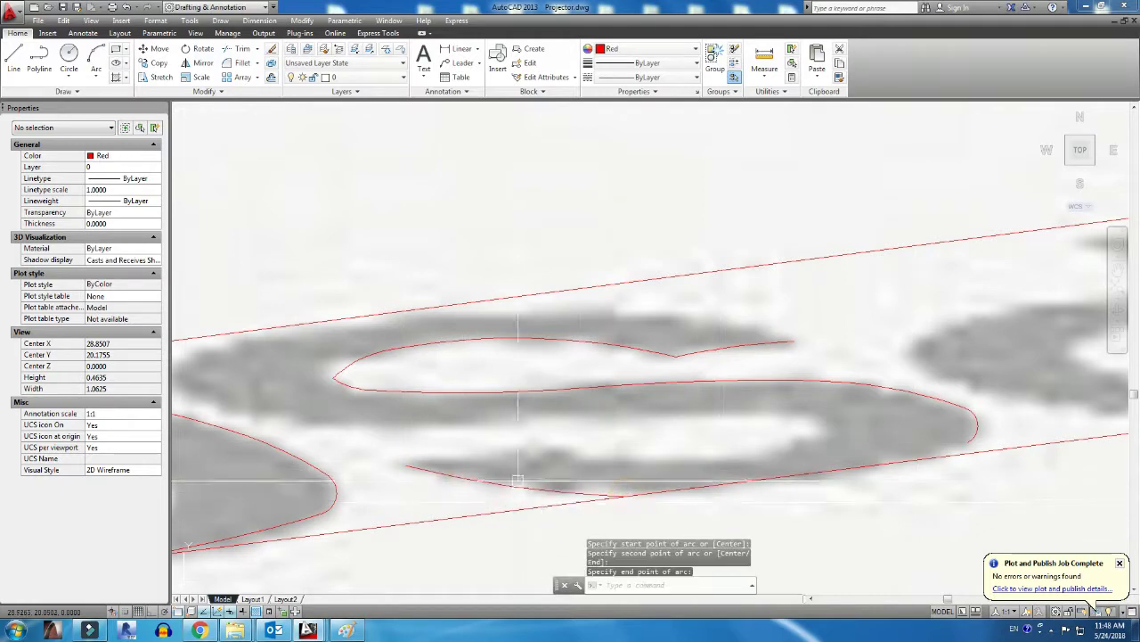
{"action": "left_click", "coordinate": [406, 464]}
{"action": "key", "text": "Return"}
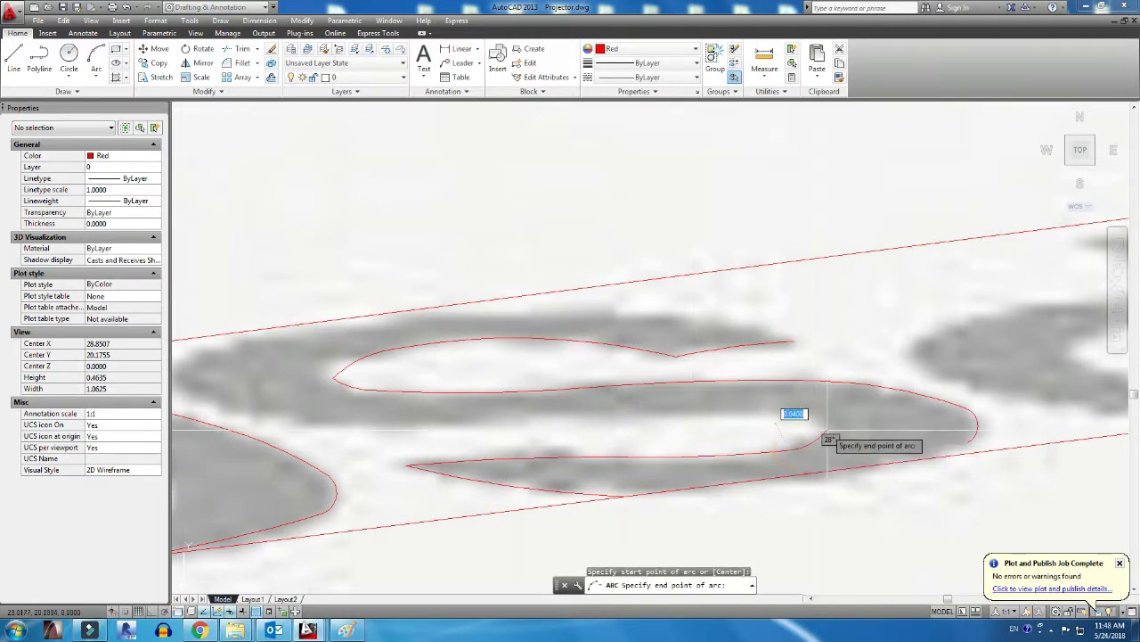
{"action": "scroll", "coordinate": [848, 446], "scroll_direction": "up", "scroll_amount": 3}
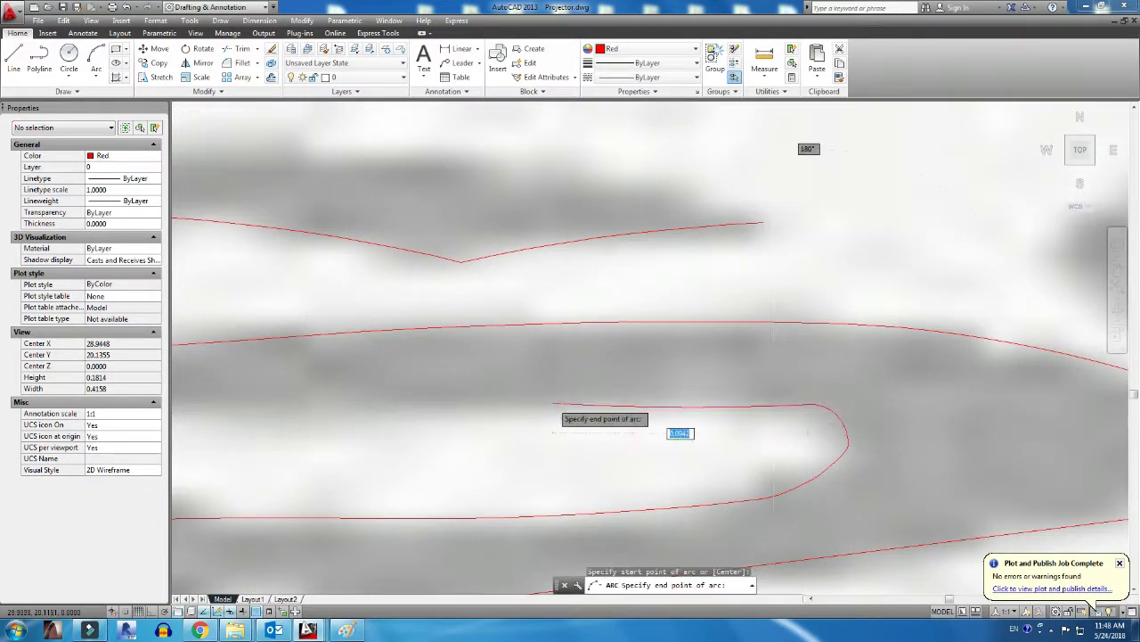
{"action": "scroll", "coordinate": [785, 405], "scroll_direction": "down", "scroll_amount": 3}
{"action": "middle_click_drag", "start_coordinate": [210, 406], "coordinate": [577, 506]}
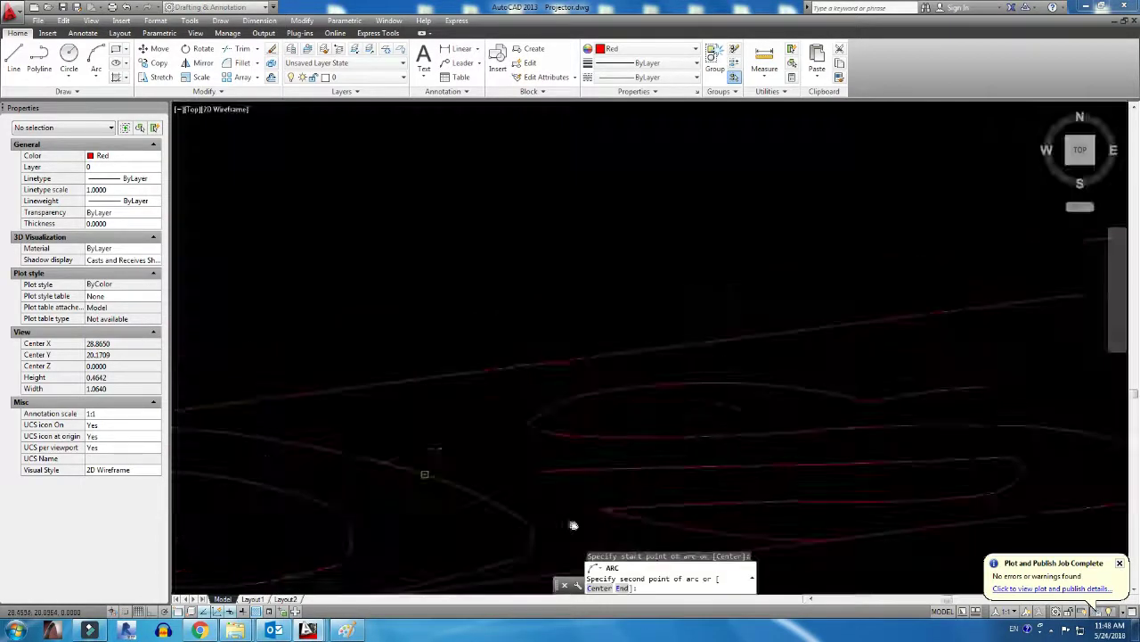
{"action": "left_click", "coordinate": [525, 483]}
{"action": "left_click", "coordinate": [525, 472]}
{"action": "scroll", "coordinate": [538, 450], "scroll_direction": "up", "scroll_amount": 2}
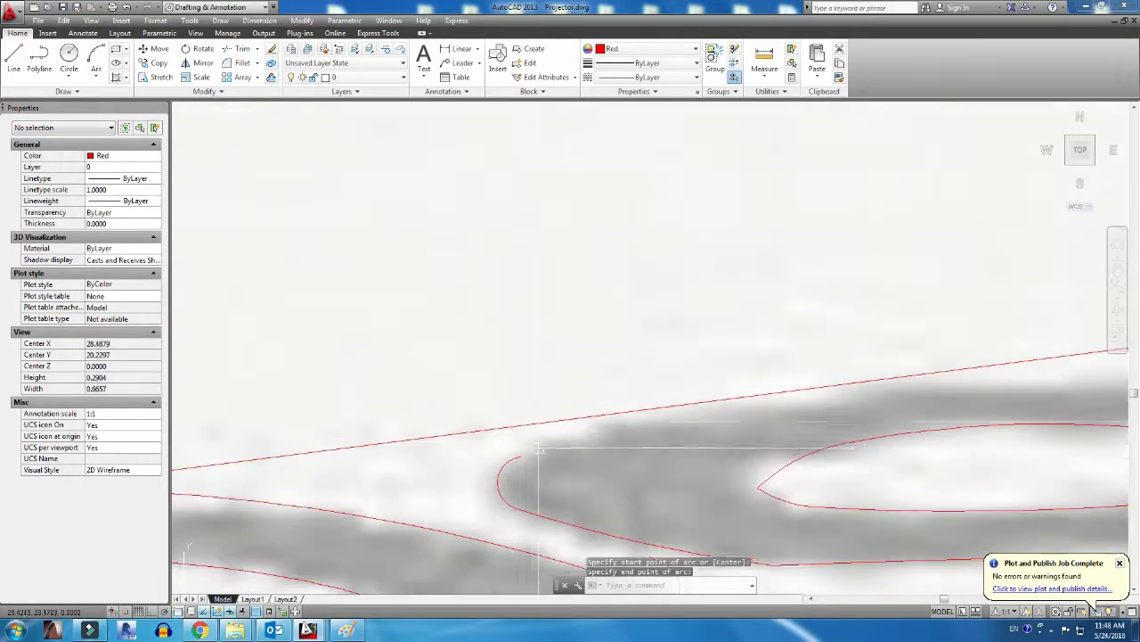
Start arcs along the S's inner curve and end, panning over to the P
{"action": "key", "text": "Return"}
{"action": "left_click", "coordinate": [650, 425]}
{"action": "middle_click_drag", "start_coordinate": [650, 425], "coordinate": [399, 499]}
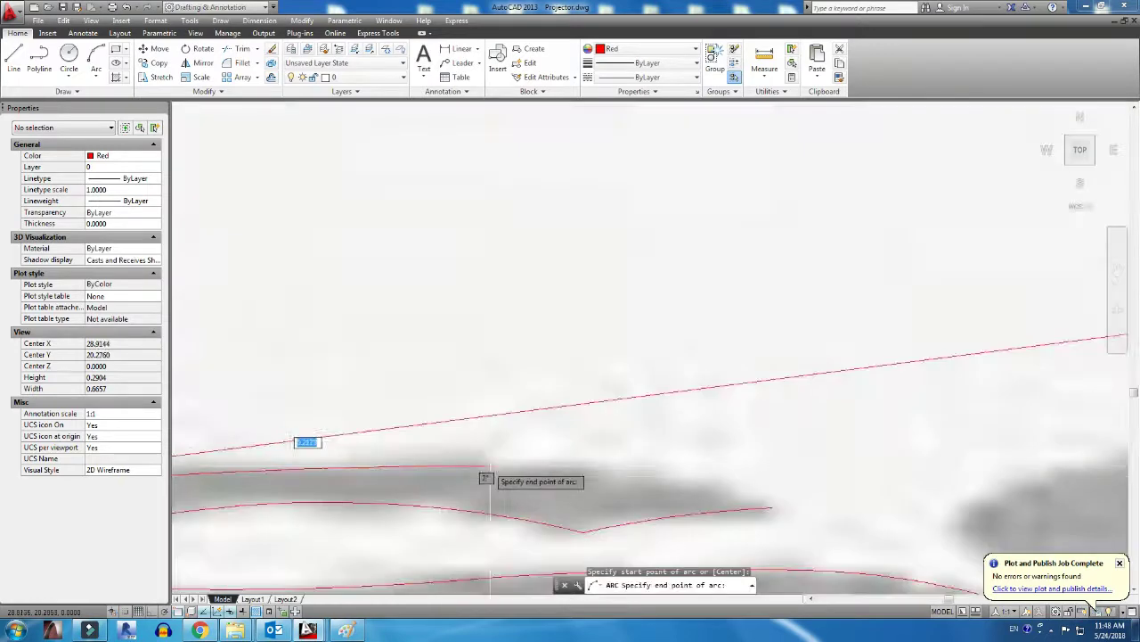
{"action": "left_click", "coordinate": [773, 508]}
{"action": "scroll", "coordinate": [773, 508], "scroll_direction": "down", "scroll_amount": 2}
{"action": "middle_click_drag", "start_coordinate": [772, 508], "coordinate": [579, 420]}
Trace the P's left side and lower edge with an arc and a tangent arc
{"action": "key", "text": "Return"}
{"action": "left_click", "coordinate": [518, 353]}
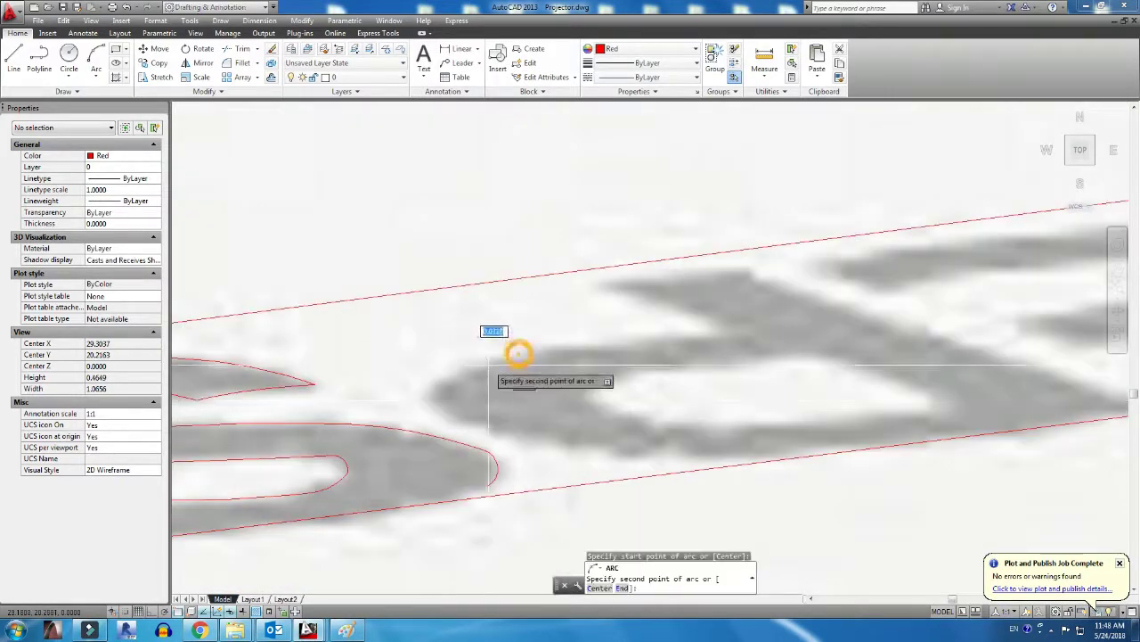
{"action": "left_click", "coordinate": [439, 398]}
{"action": "key", "text": "Return"}
{"action": "key", "text": "Return"}
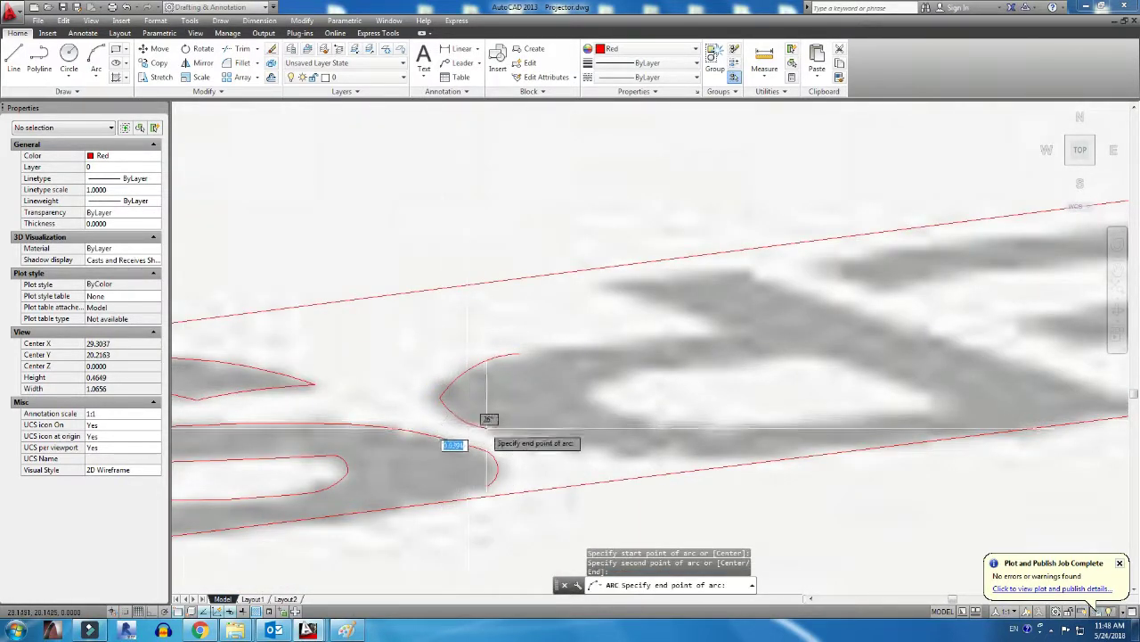
{"action": "left_click", "coordinate": [667, 454]}
{"action": "key", "text": "Return"}
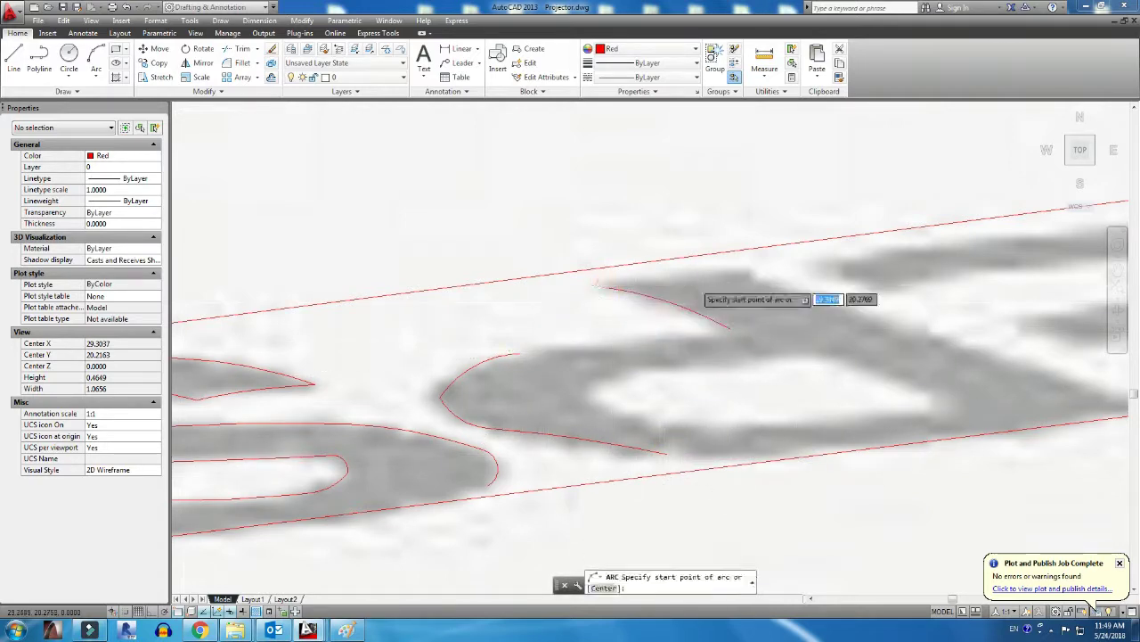
Finish the arc around the P's inner bowl and check its fit
{"action": "scroll", "coordinate": [891, 312], "scroll_direction": "down", "scroll_amount": 1}
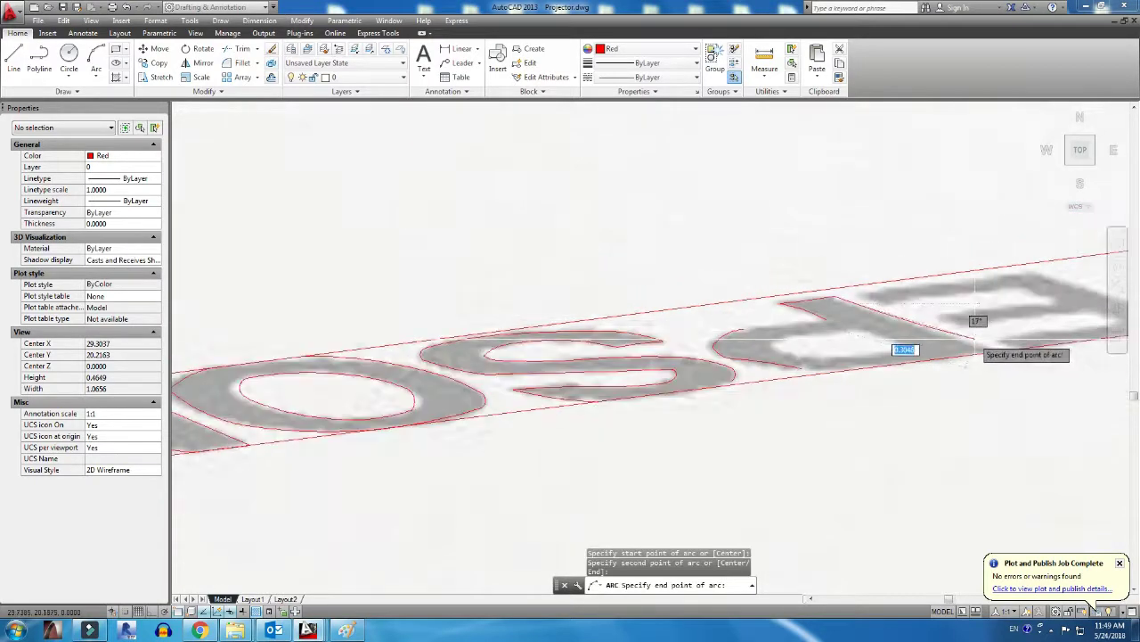
{"action": "scroll", "coordinate": [1006, 342], "scroll_direction": "up", "scroll_amount": 1}
{"action": "scroll", "coordinate": [572, 316], "scroll_direction": "up", "scroll_amount": 2}
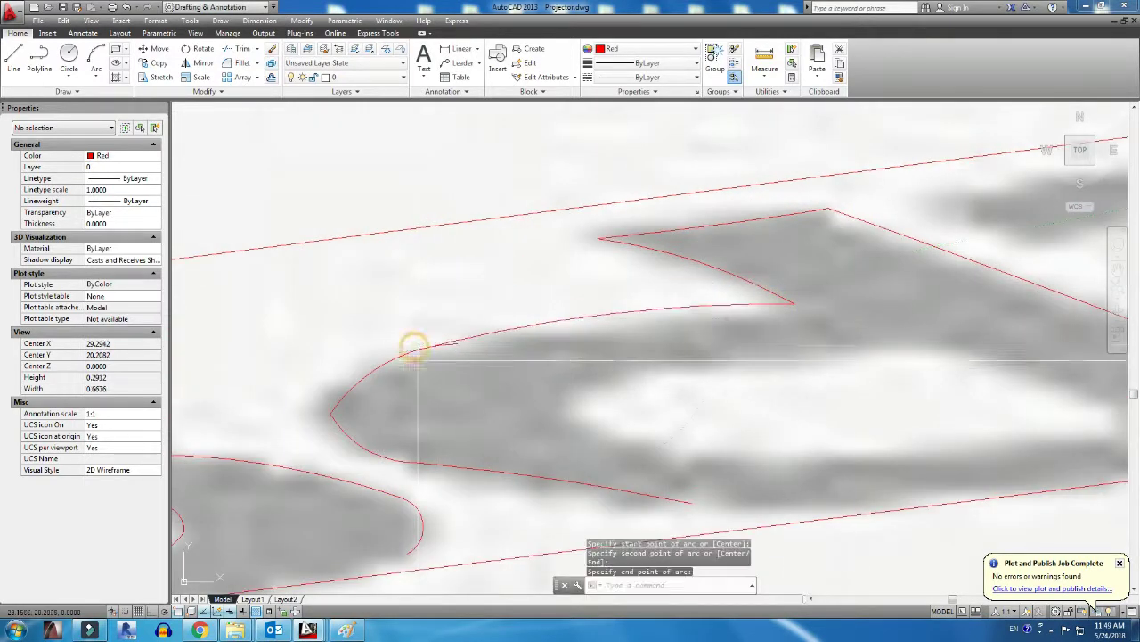
{"action": "scroll", "coordinate": [344, 389], "scroll_direction": "up", "scroll_amount": 4}
{"action": "left_click", "coordinate": [327, 390]}
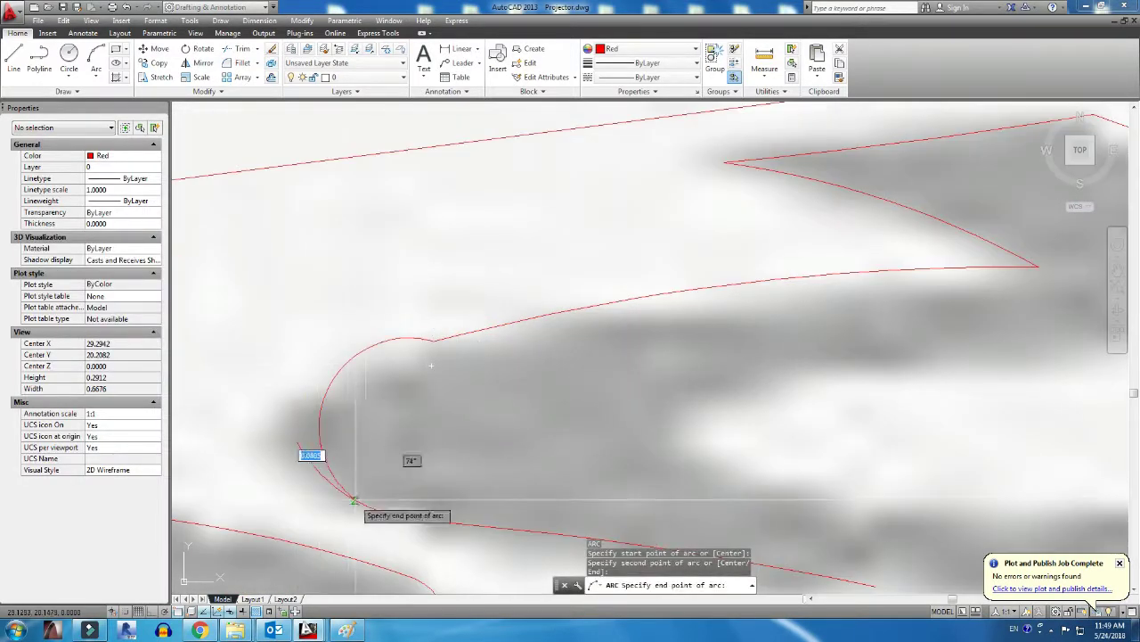
{"action": "left_click", "coordinate": [363, 504]}
{"action": "left_click", "coordinate": [326, 392]}
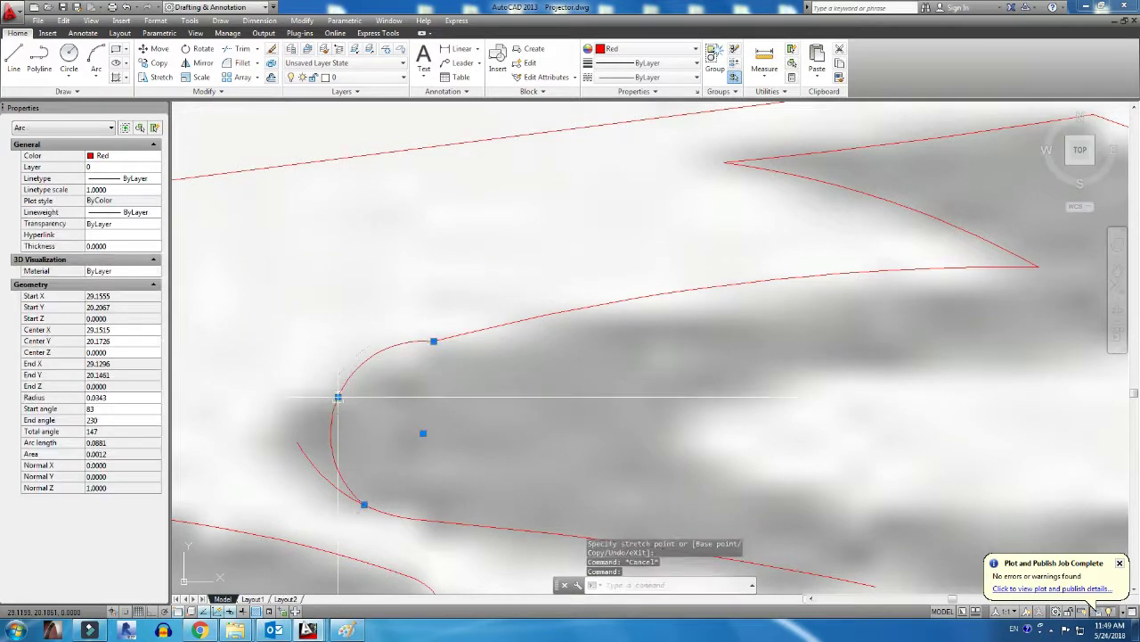
{"action": "key", "text": "Escape"}
Start TRIM (tr) on the overhanging curve, then end it
{"action": "scroll", "coordinate": [356, 409], "scroll_direction": "down", "scroll_amount": 2}
{"action": "scroll", "coordinate": [401, 418], "scroll_direction": "up", "scroll_amount": 1}
{"action": "type", "text": "tr"}
{"action": "key", "text": "Return"}
{"action": "key", "text": "Return"}
{"action": "scroll", "coordinate": [460, 475], "scroll_direction": "down", "scroll_amount": 3}
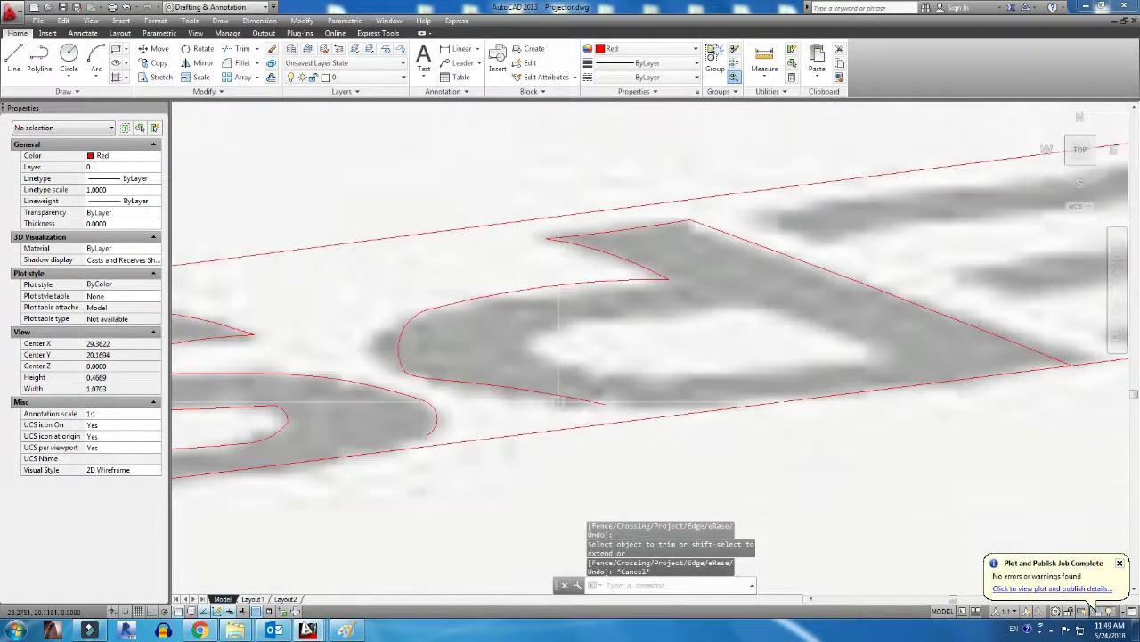
{"action": "scroll", "coordinate": [419, 383], "scroll_direction": "up", "scroll_amount": 3}
{"action": "key", "text": "Escape"}
Begin another arc on the letter edge, then cancel the unfinished arc
{"action": "type", "text": "a"}
{"action": "key", "text": "Return"}
{"action": "left_click", "coordinate": [403, 365]}
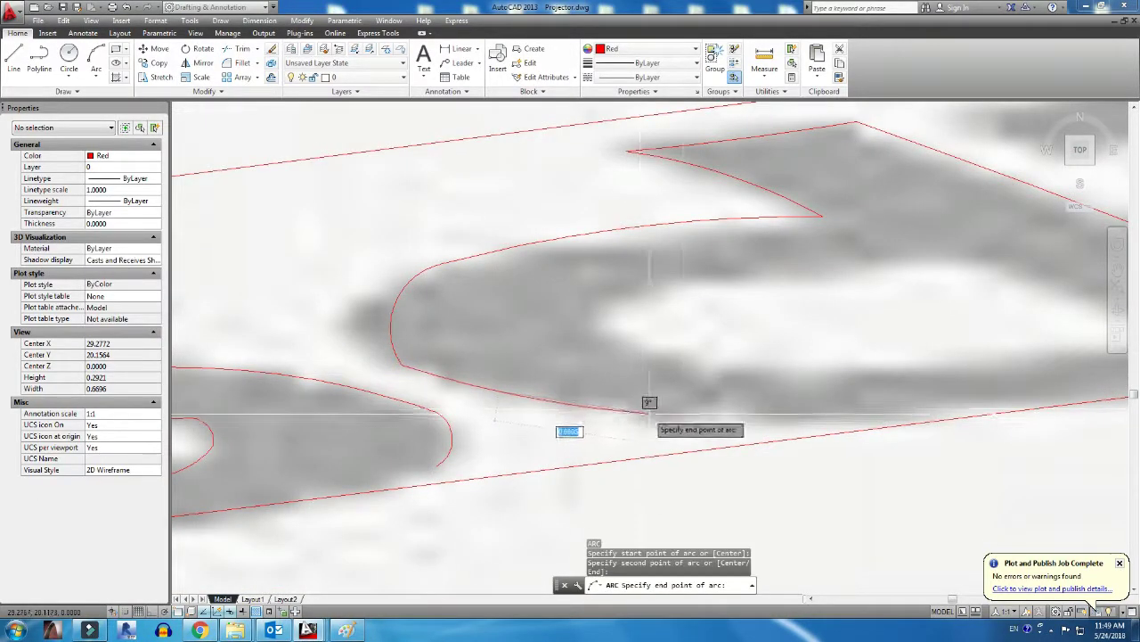
{"action": "scroll", "coordinate": [802, 410], "scroll_direction": "up", "scroll_amount": 3}
{"action": "scroll", "coordinate": [445, 351], "scroll_direction": "down", "scroll_amount": 3}
{"action": "key", "text": "Escape"}
{"action": "key", "text": "Return"}
{"action": "scroll", "coordinate": [512, 352], "scroll_direction": "down", "scroll_amount": 4}
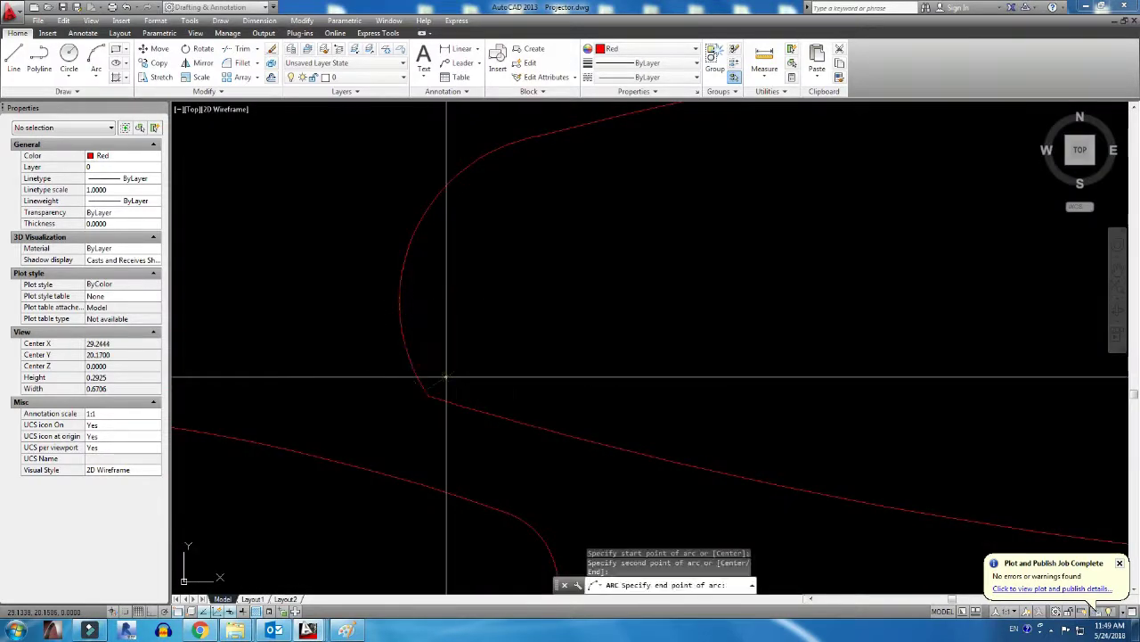
{"action": "key", "text": "Escape"}
Retry TRIM on the letter outline and cancel it
{"action": "type", "text": "tr"}
{"action": "key", "text": "Return"}
{"action": "key", "text": "Return"}
{"action": "key", "text": "Escape"}
{"action": "scroll", "coordinate": [592, 367], "scroll_direction": "up", "scroll_amount": 2}
Abandon a partial arc along the letter curve and start LINE (l) for straight edges
{"action": "type", "text": "a"}
{"action": "key", "text": "Return"}
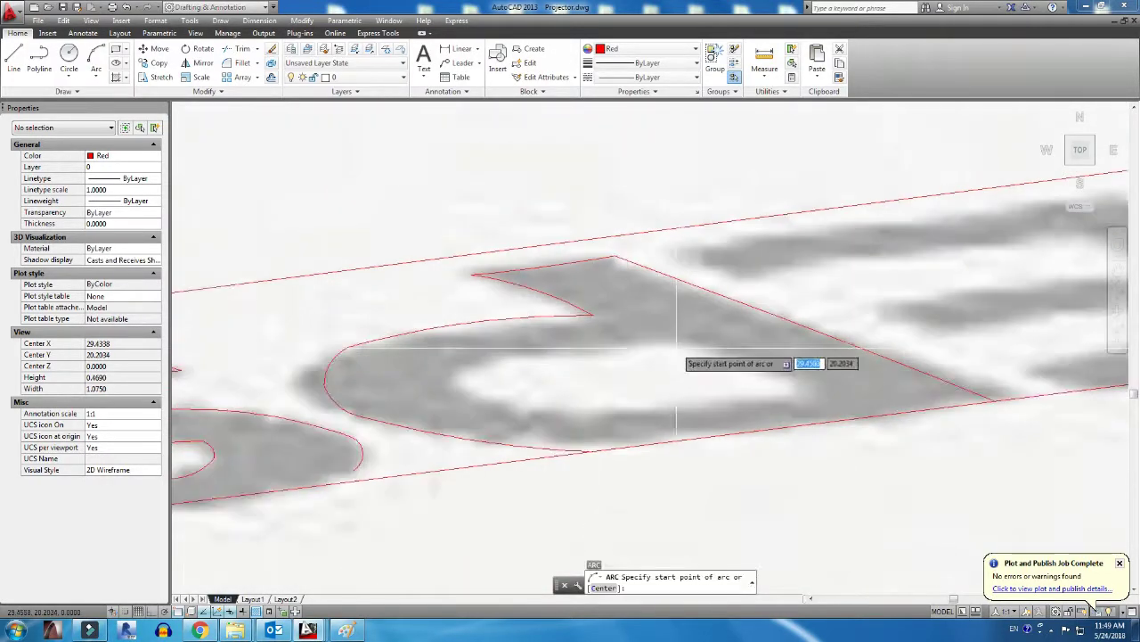
{"action": "left_click", "coordinate": [648, 348]}
{"action": "left_click", "coordinate": [565, 351]}
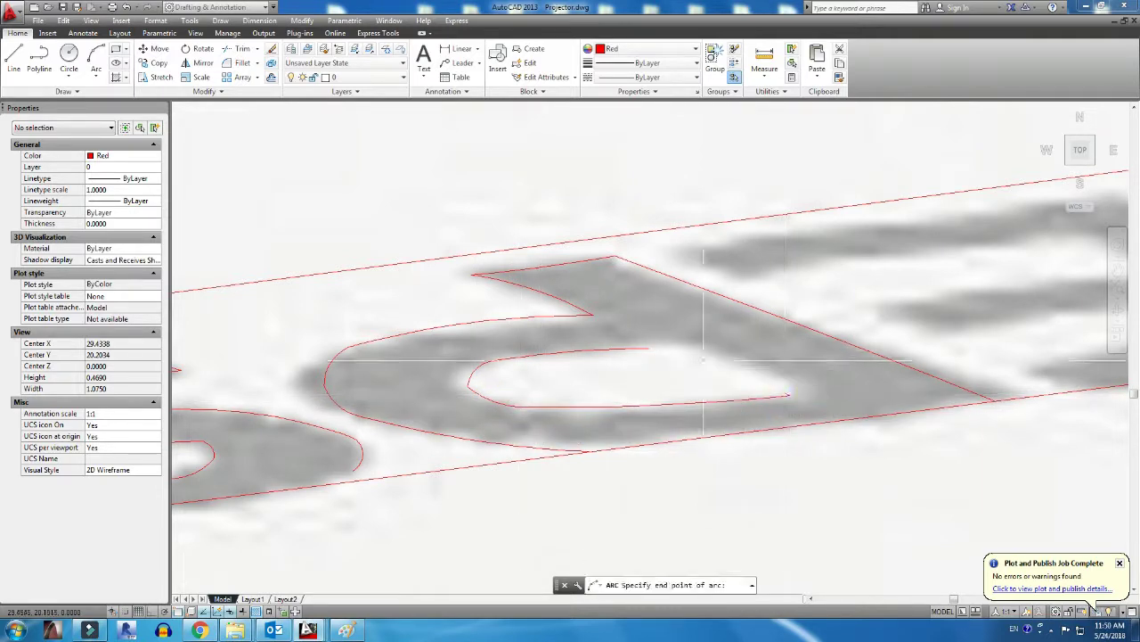
{"action": "scroll", "coordinate": [650, 350], "scroll_direction": "down", "scroll_amount": 2}
{"action": "key", "text": "Escape"}
{"action": "type", "text": "l"}
{"action": "key", "text": "Return"}
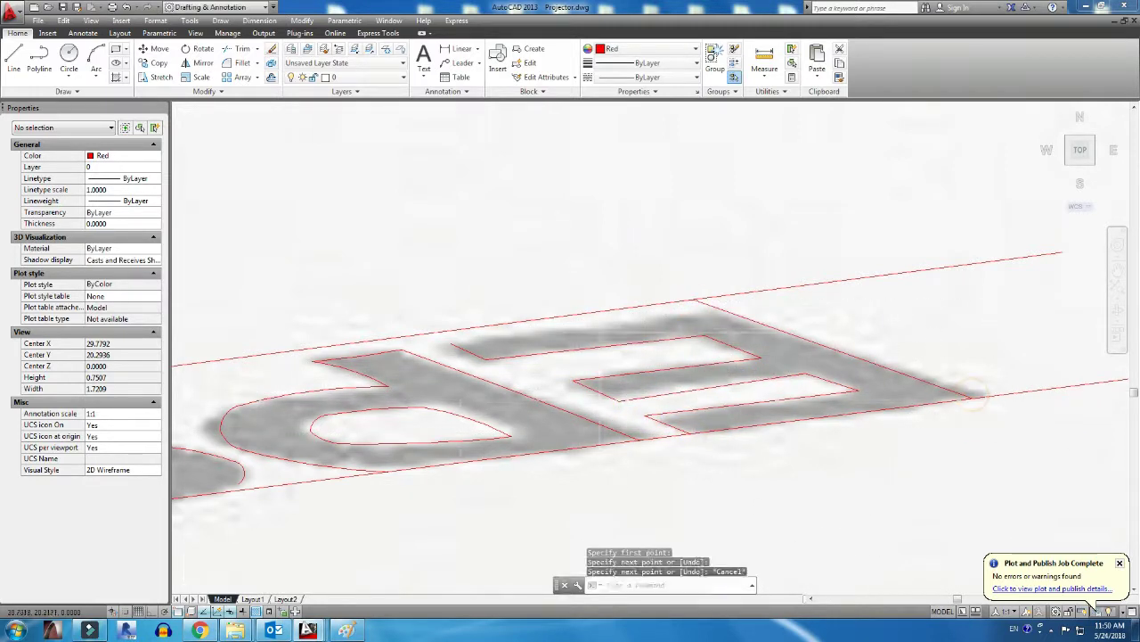
Delete the stray line from the traced EPSON lettering
{"action": "key", "text": "Return"}
{"action": "key", "text": "Return"}
{"action": "scroll", "coordinate": [966, 379], "scroll_direction": "down", "scroll_amount": 2}
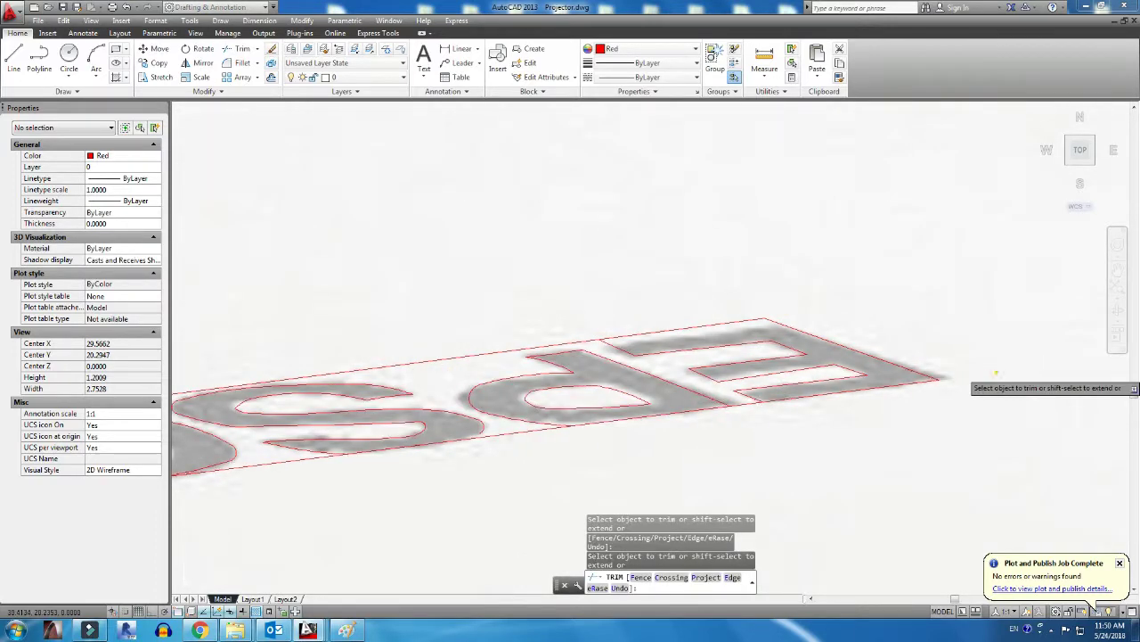
{"action": "scroll", "coordinate": [747, 415], "scroll_direction": "up", "scroll_amount": 2}
{"action": "middle_click_drag", "start_coordinate": [490, 310], "coordinate": [746, 430]}
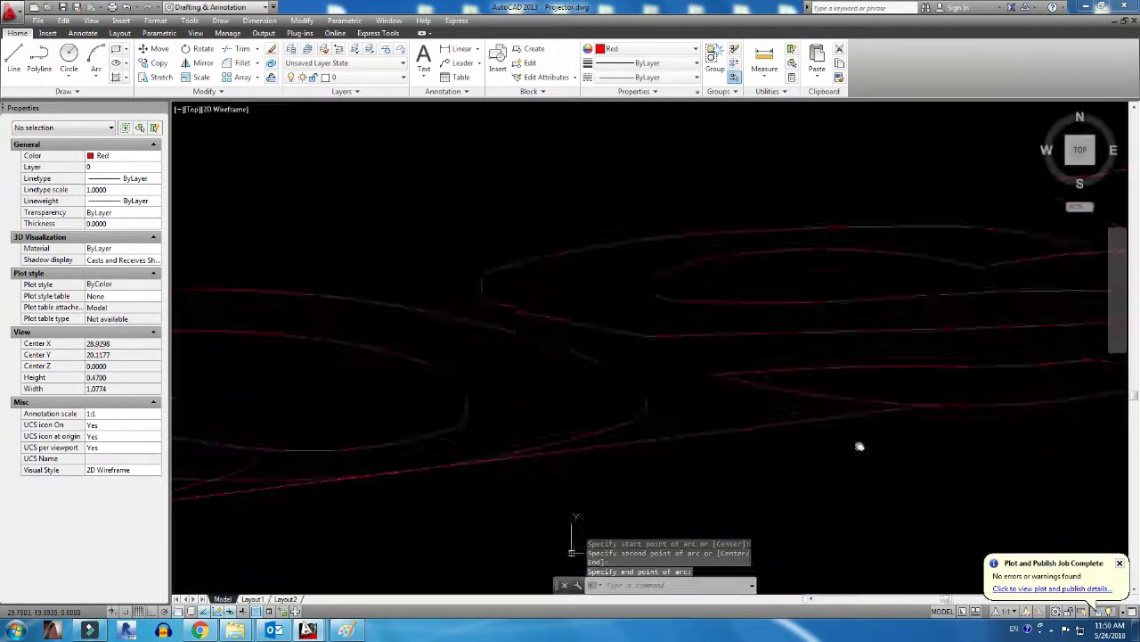
{"action": "left_click", "coordinate": [628, 446]}
{"action": "key", "text": "Delete"}
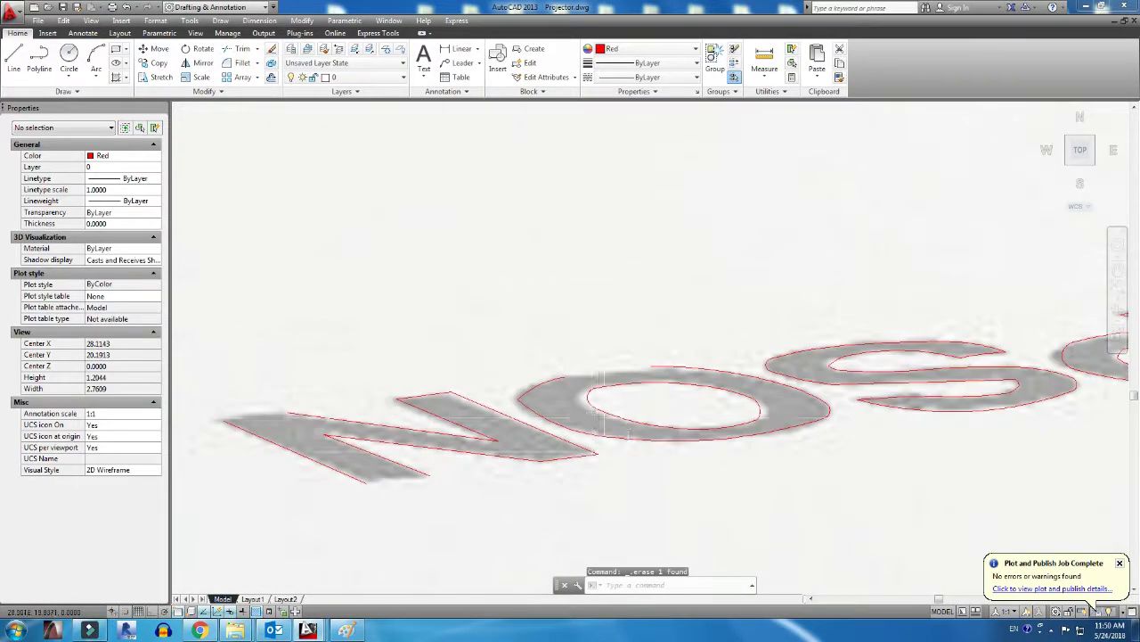
Cancel the ARC and LINE commands and zoom out to the whole projector tracing
{"action": "scroll", "coordinate": [628, 383], "scroll_direction": "up", "scroll_amount": 4}
{"action": "type", "text": "a"}
{"action": "key", "text": "Return"}
{"action": "key", "text": "Escape"}
{"action": "scroll", "coordinate": [684, 344], "scroll_direction": "down", "scroll_amount": 5}
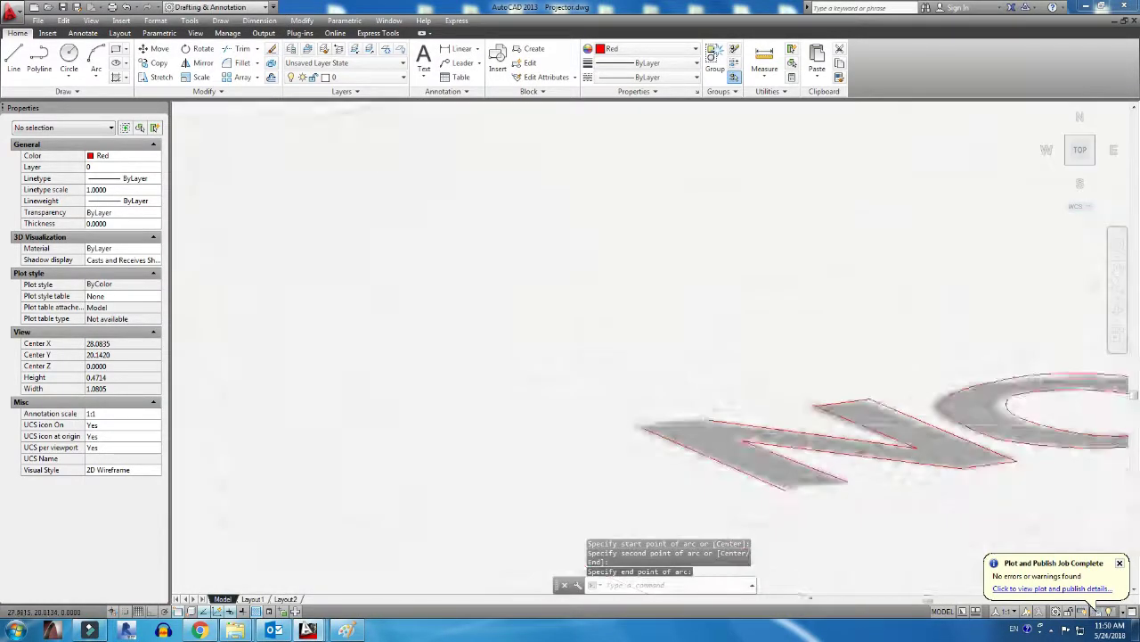
{"action": "scroll", "coordinate": [699, 435], "scroll_direction": "up", "scroll_amount": 5}
{"action": "type", "text": "l"}
{"action": "key", "text": "Return"}
{"action": "scroll", "coordinate": [597, 397], "scroll_direction": "down", "scroll_amount": 3}
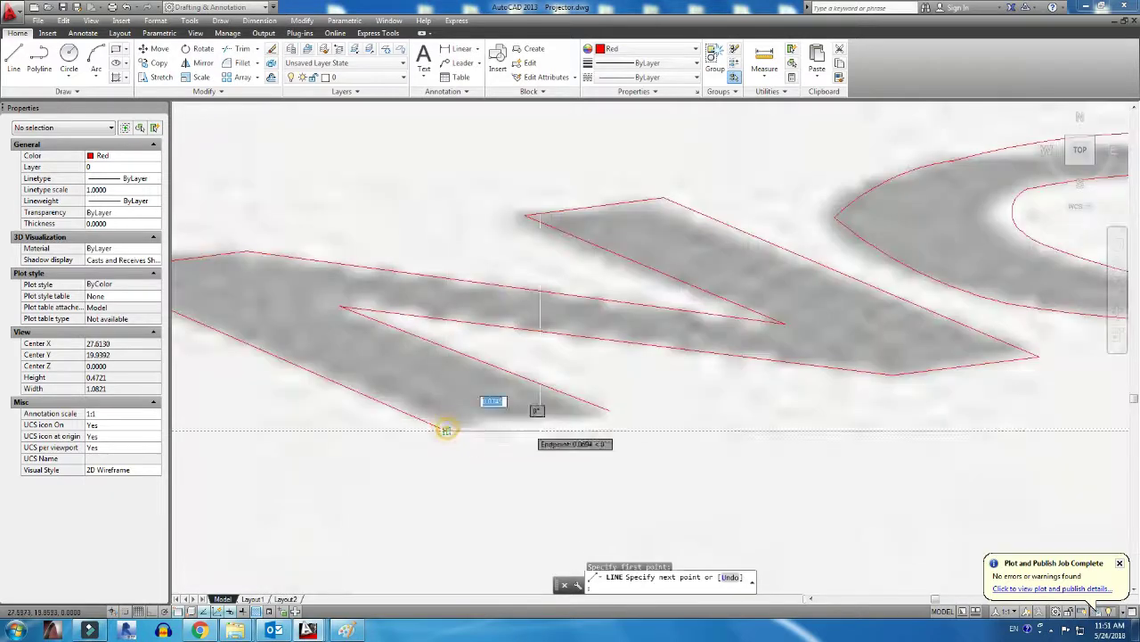
{"action": "key", "text": "Escape"}
{"action": "scroll", "coordinate": [443, 428], "scroll_direction": "down", "scroll_amount": 5}
{"action": "scroll", "coordinate": [784, 384], "scroll_direction": "down", "scroll_amount": 2}
Erase the projector reference photo so only the traced linework remains
{"action": "scroll", "coordinate": [784, 385], "scroll_direction": "down", "scroll_amount": 5}
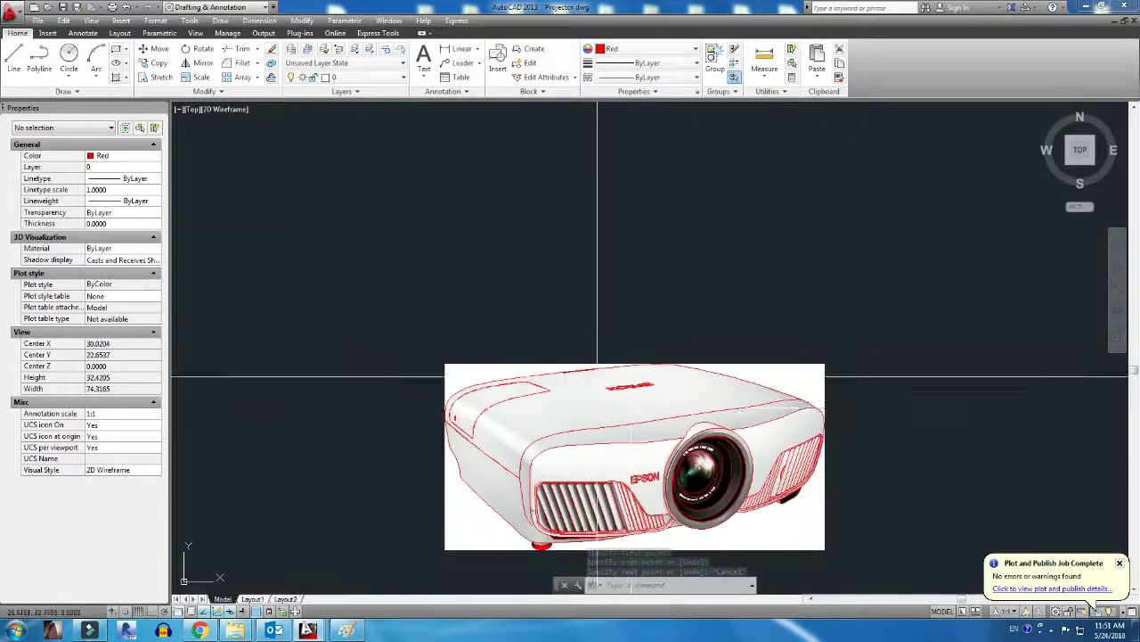
{"action": "scroll", "coordinate": [785, 385], "scroll_direction": "up", "scroll_amount": 2}
{"action": "left_click", "coordinate": [905, 484]}
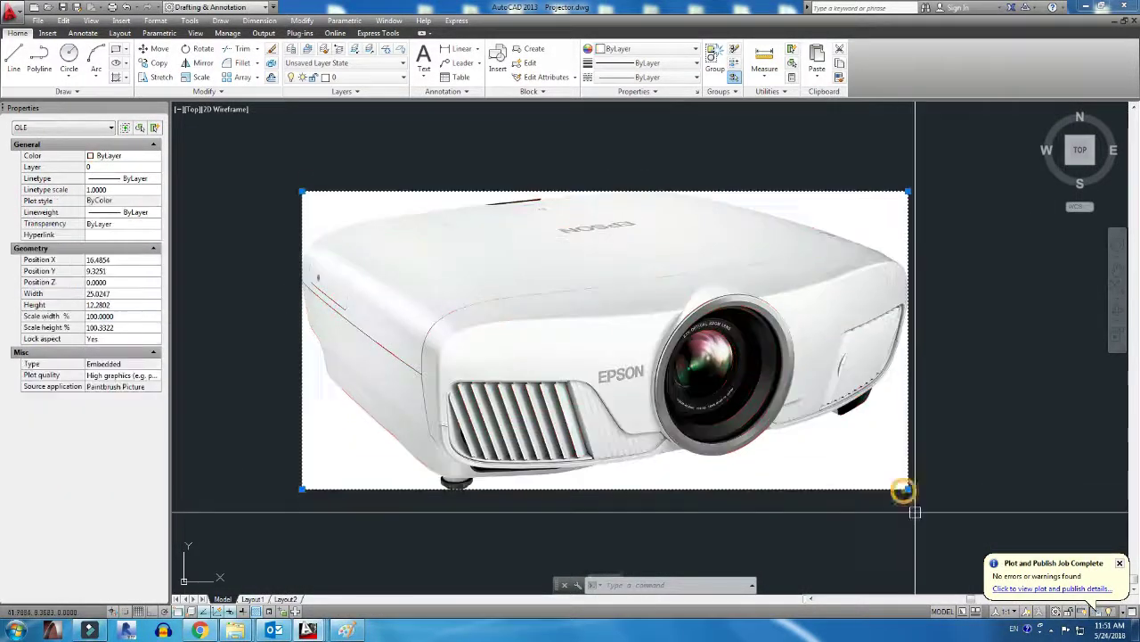
{"action": "key", "text": "Delete"}
{"action": "left_click", "coordinate": [958, 481]}
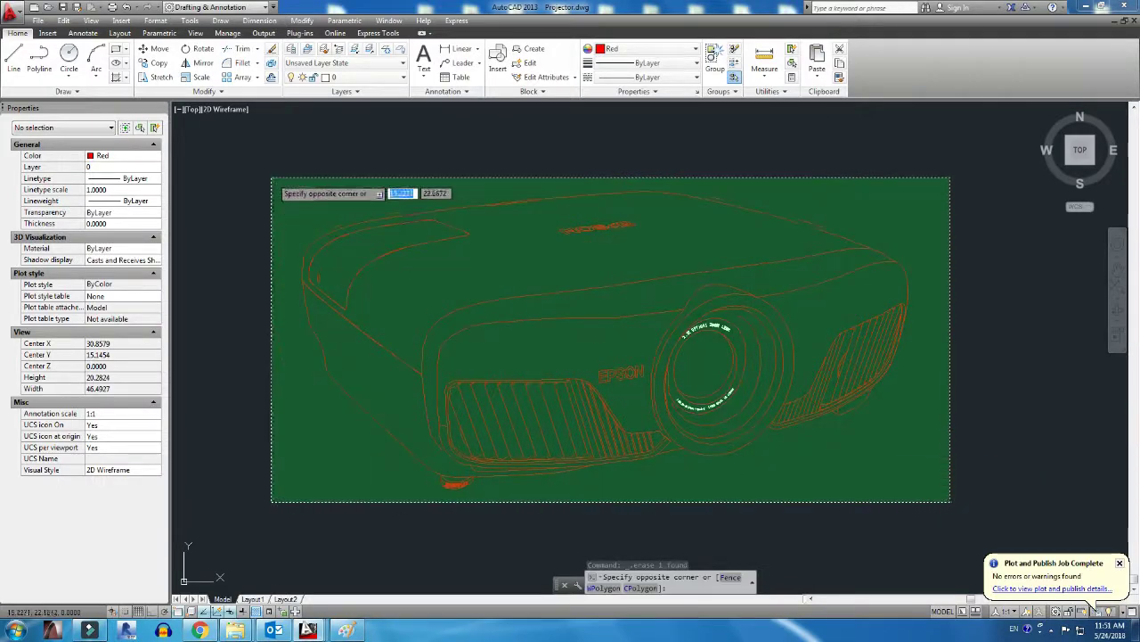
{"action": "left_click", "coordinate": [276, 185]}
{"action": "key", "text": "ctrl+z"}
{"action": "left_click", "coordinate": [952, 474]}
{"action": "left_click", "coordinate": [877, 499]}
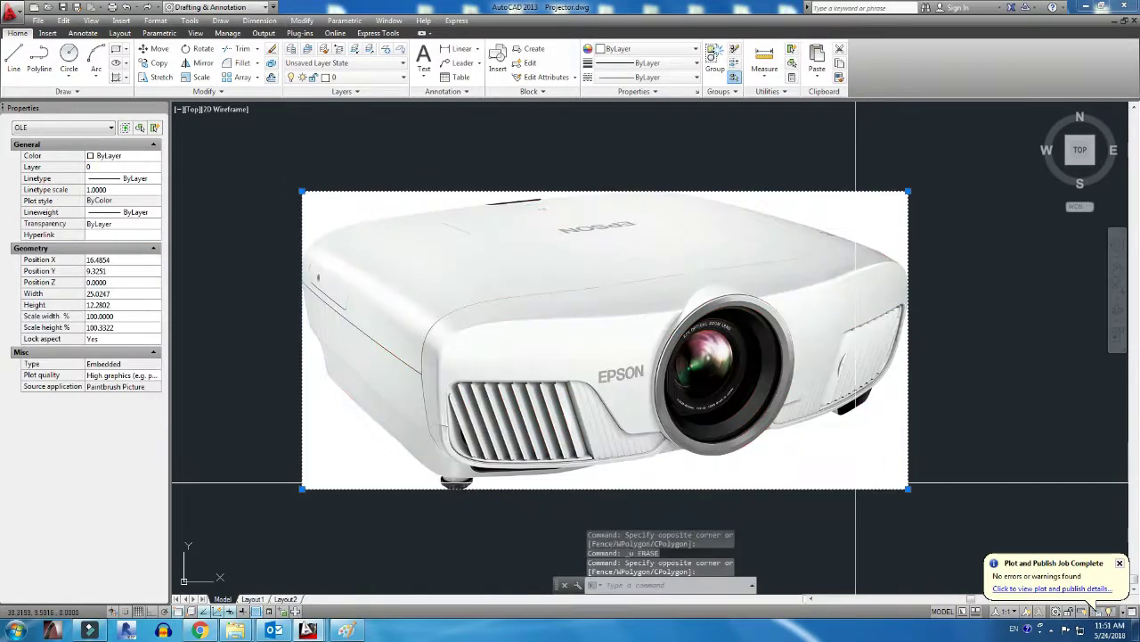
{"action": "key", "text": "Delete"}
Change all the traced linework to White and save the drawing
{"action": "left_click", "coordinate": [965, 502]}
{"action": "left_click", "coordinate": [241, 153]}
{"action": "left_click", "coordinate": [642, 49]}
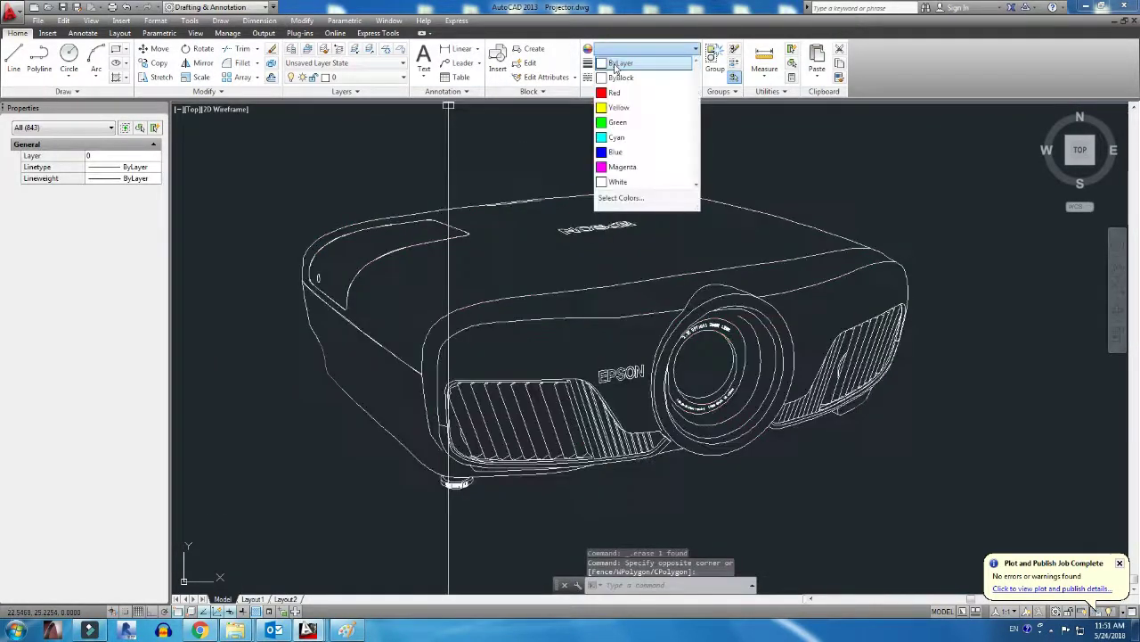
{"action": "left_click", "coordinate": [624, 173]}
{"action": "key", "text": "Escape"}
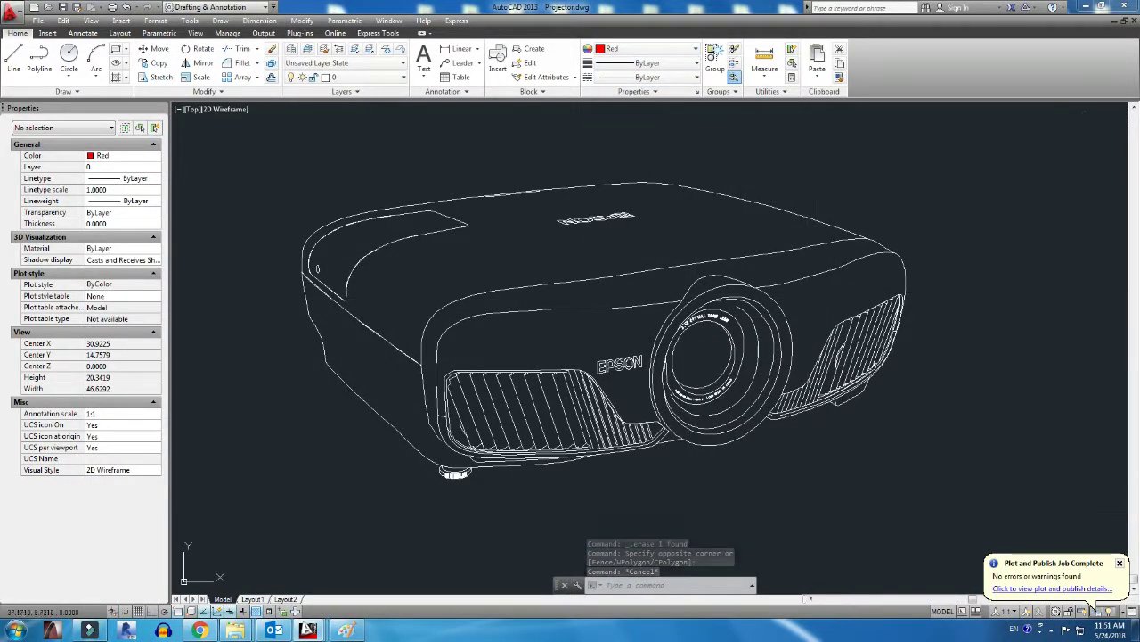
{"action": "key", "text": "ctrl+s"}
Extend two grille lines to their boundary edge with EX, then save again
{"action": "scroll", "coordinate": [738, 377], "scroll_direction": "up", "scroll_amount": 5}
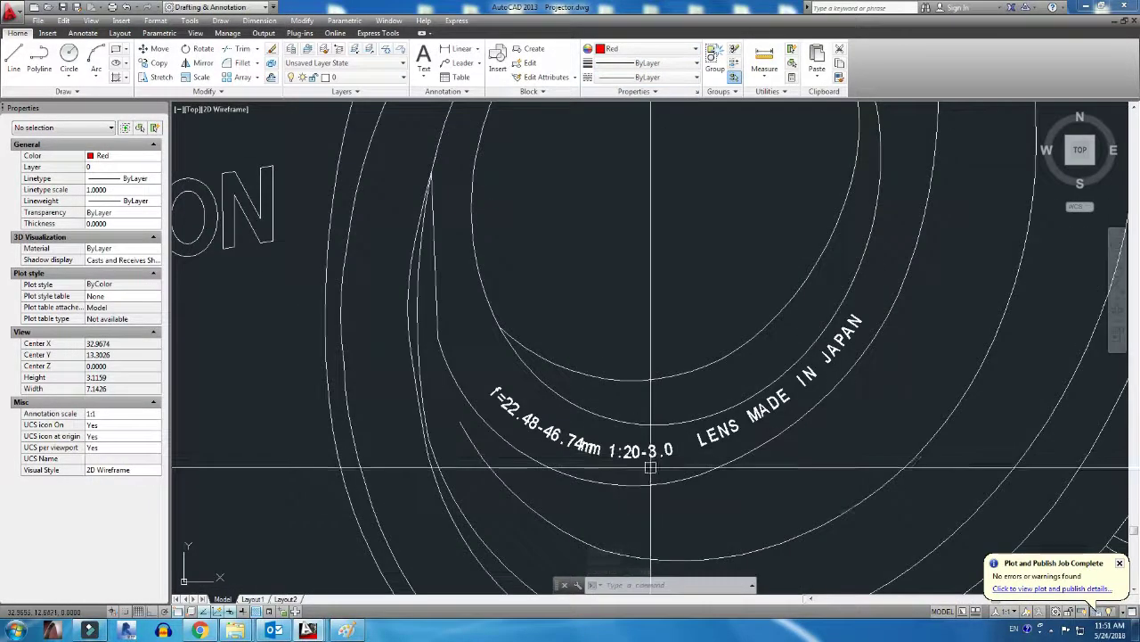
{"action": "scroll", "coordinate": [738, 377], "scroll_direction": "up", "scroll_amount": 3}
{"action": "scroll", "coordinate": [646, 157], "scroll_direction": "down", "scroll_amount": 3}
{"action": "scroll", "coordinate": [646, 157], "scroll_direction": "down", "scroll_amount": 5}
{"action": "scroll", "coordinate": [815, 362], "scroll_direction": "up", "scroll_amount": 5}
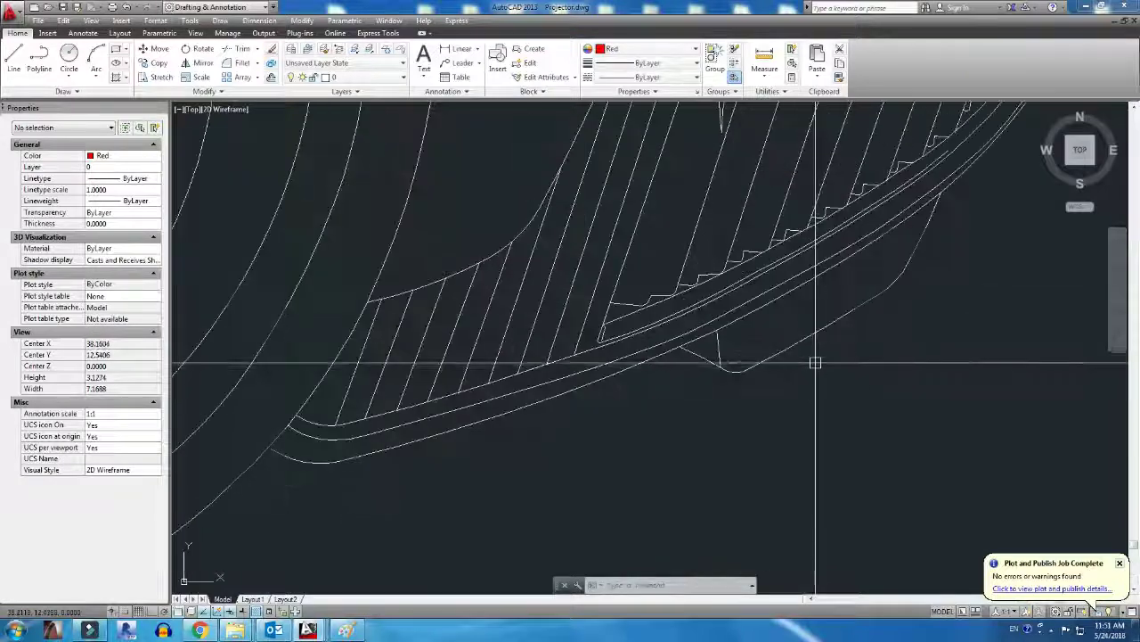
{"action": "scroll", "coordinate": [815, 362], "scroll_direction": "down", "scroll_amount": 2}
{"action": "scroll", "coordinate": [568, 421], "scroll_direction": "up", "scroll_amount": 3}
{"action": "scroll", "coordinate": [568, 420], "scroll_direction": "up", "scroll_amount": 3}
{"action": "type", "text": "ex"}
{"action": "key", "text": "Return"}
{"action": "key", "text": "Return"}
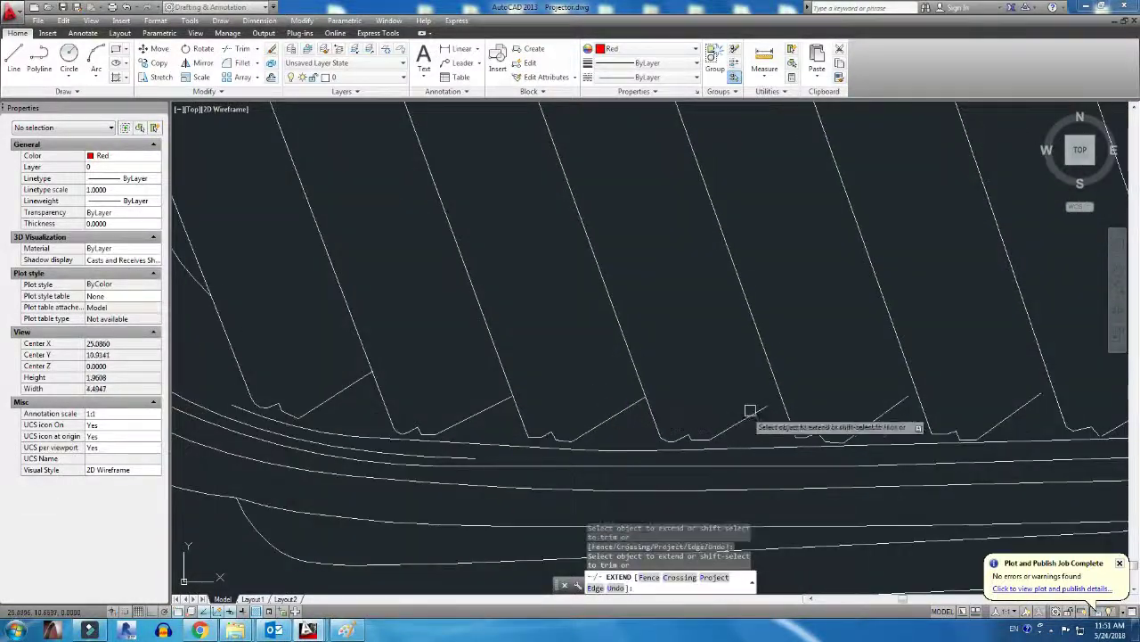
{"action": "left_click", "coordinate": [751, 407]}
{"action": "left_click", "coordinate": [894, 422]}
{"action": "key", "text": "Return"}
{"action": "scroll", "coordinate": [598, 381], "scroll_direction": "down", "scroll_amount": 6}
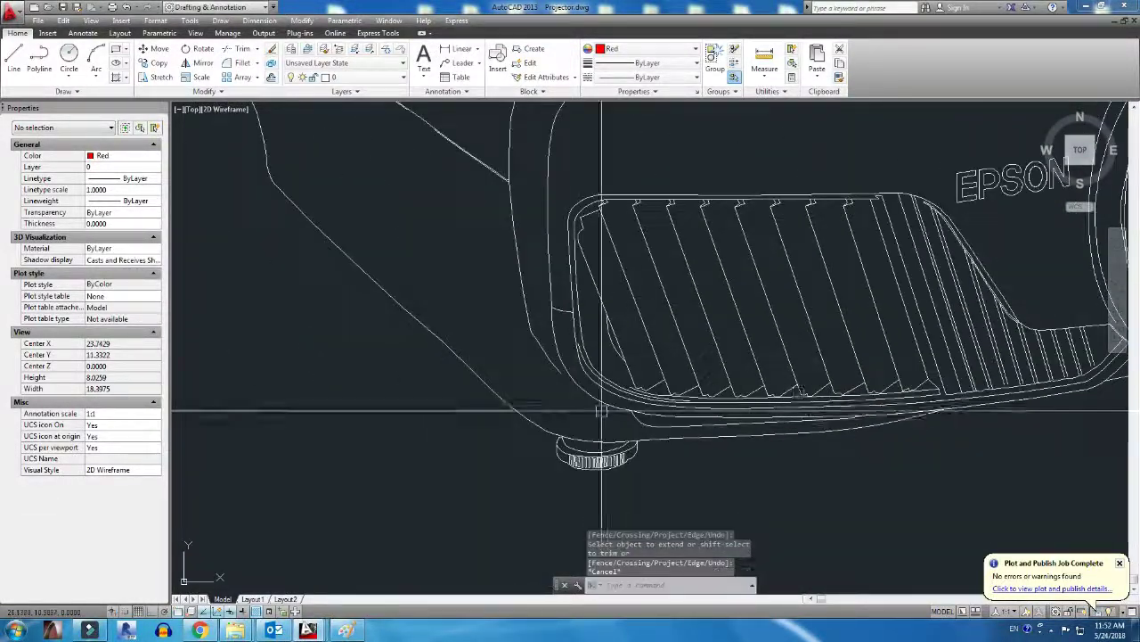
{"action": "scroll", "coordinate": [573, 452], "scroll_direction": "down", "scroll_amount": 4}
{"action": "key", "text": "ctrl+s"}
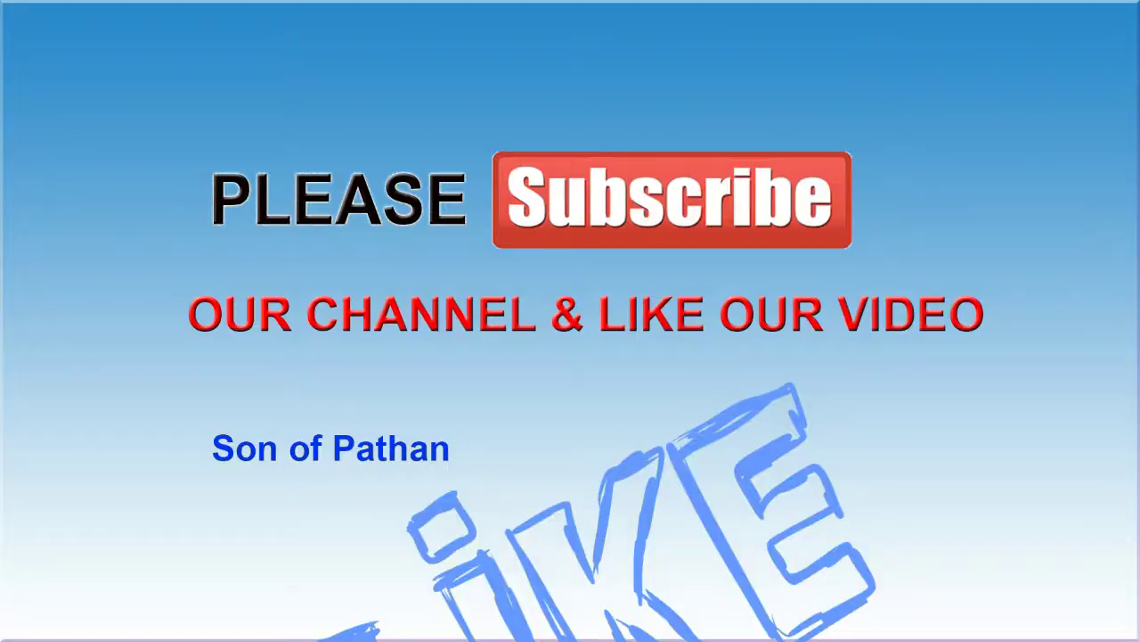